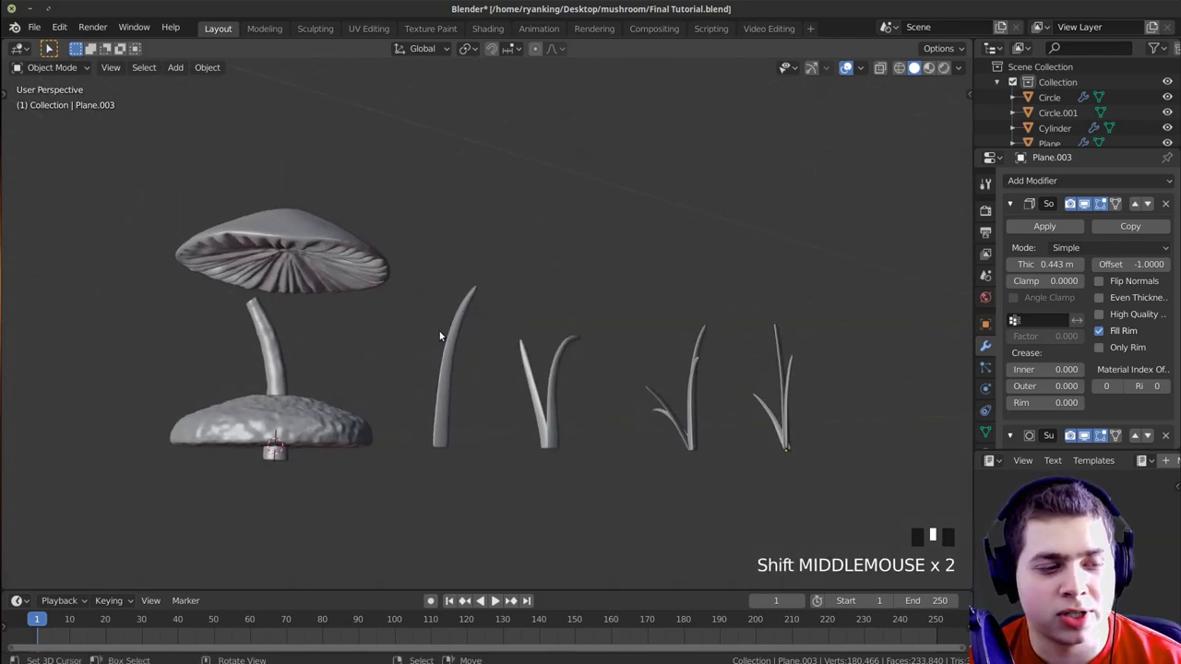
Select the mushroom cap and frame it in the view
middle_click_drag(459, 327, 406, 307, "shift")
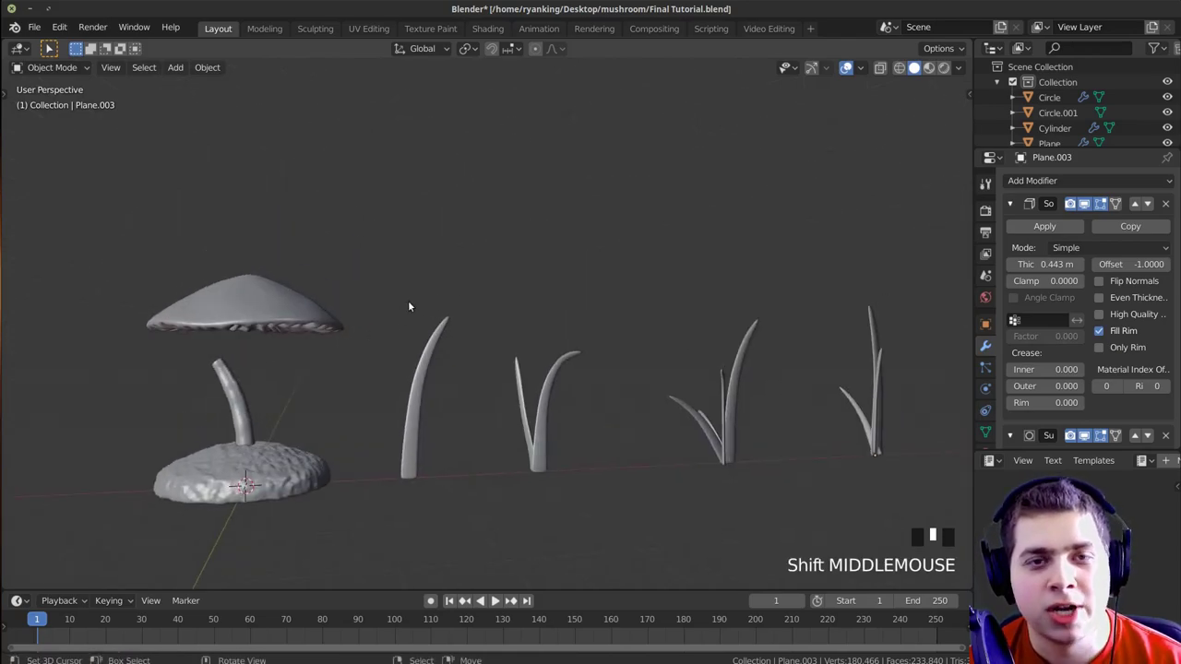
middle_click_drag(322, 326, 483, 306)
scroll(483, 306, "up", 2)
middle_click_drag(277, 305, 566, 266, "shift")
scroll(373, 304, "up", 2)
right_click(375, 291)
scroll(576, 281, "down", 1)
middle_click_drag(429, 287, 516, 251, "shift")
key("KP_Decimal")
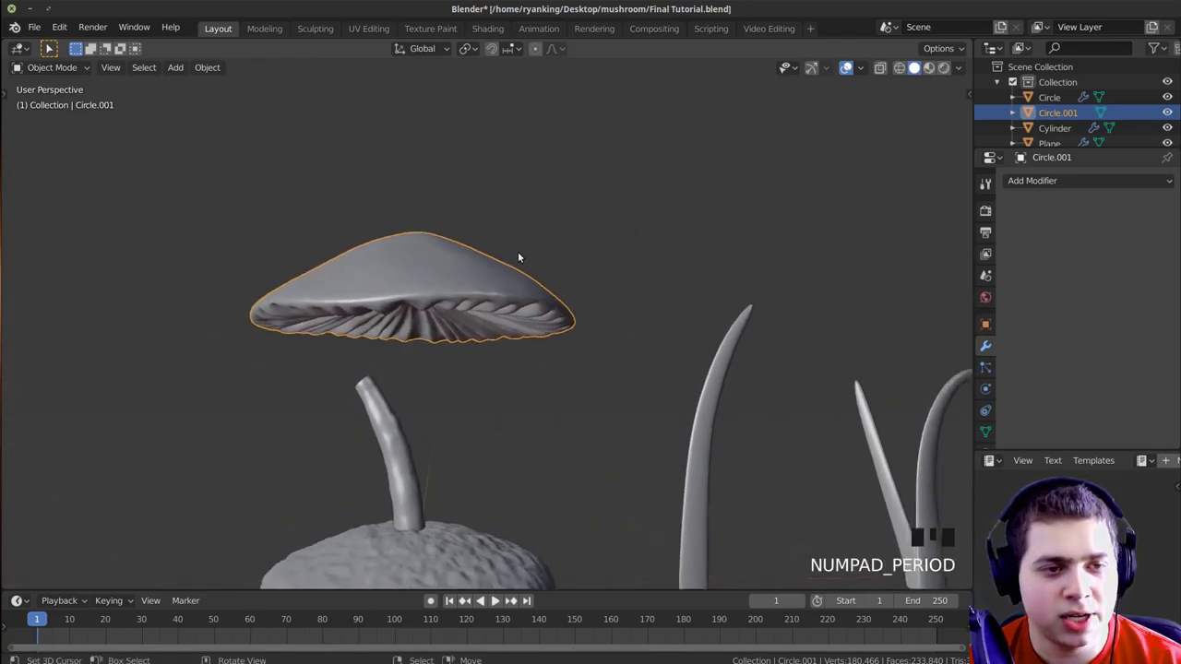
Invert the selection from the mushroom cap and hide every other object in the scene
middle_click_drag(442, 270, 507, 325)
right_click(559, 255)
key("ctrl+i")
scroll(636, 304, "down", 3)
middle_click_drag(633, 329, 617, 351)
scroll(617, 352, "up", 4)
key("h")
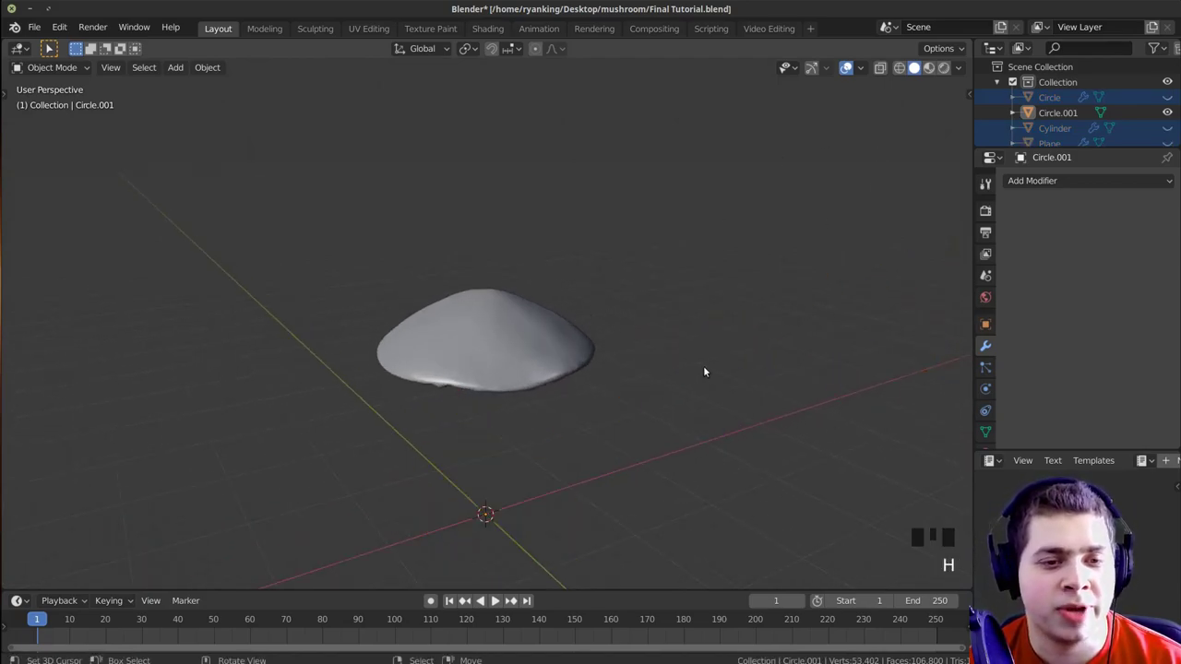
Reveal all the hidden objects around the mushroom cap
middle_click_drag(728, 355, 604, 375)
scroll(729, 444, "up", 2)
middle_click_drag(646, 427, 581, 389)
key("alt+h")
scroll(590, 470, "up", 1)
scroll(566, 373, "down", 2)
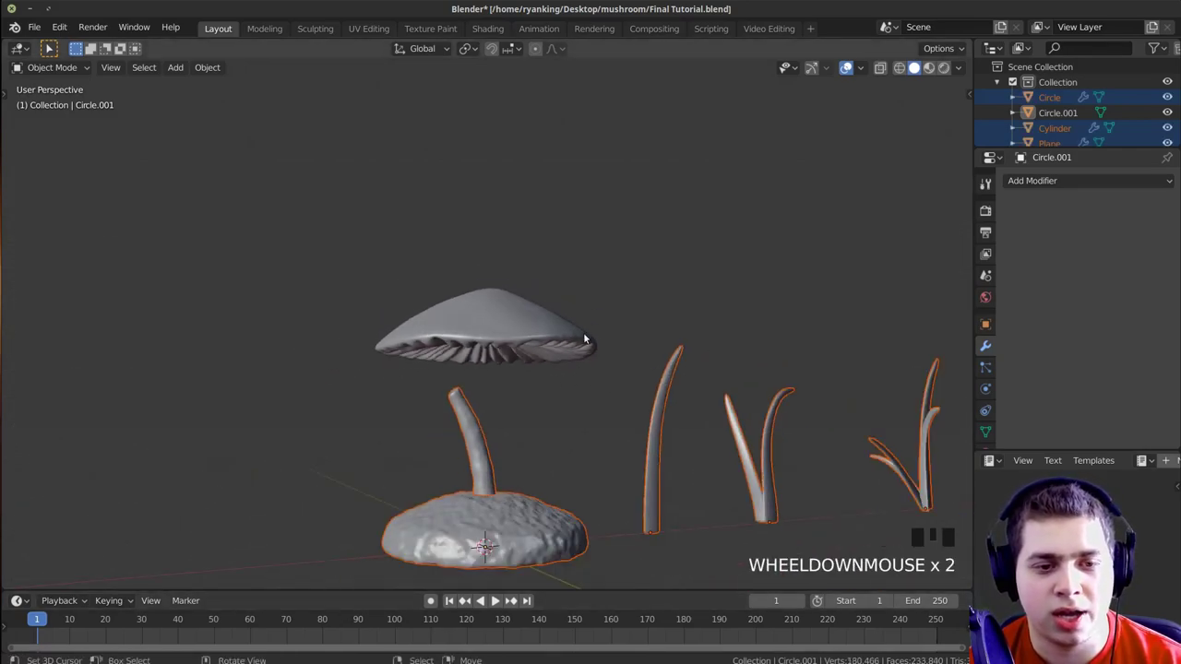
Hide the stem, base and grass objects again and select the mushroom cap
middle_click_drag(584, 340, 576, 370)
key("h")
scroll(569, 372, "up", 2)
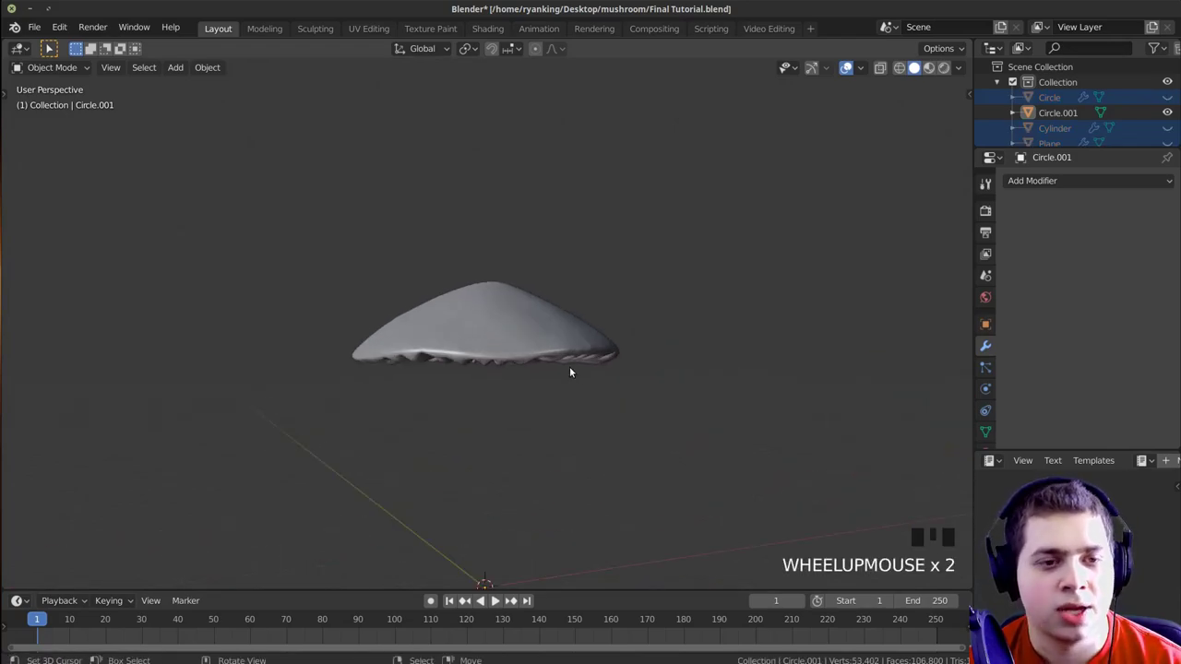
right_click(540, 317)
Examine the mushroom cap's top surface and gilled underside from several angles
middle_click_drag(529, 317, 506, 334)
scroll(493, 283, "up", 2)
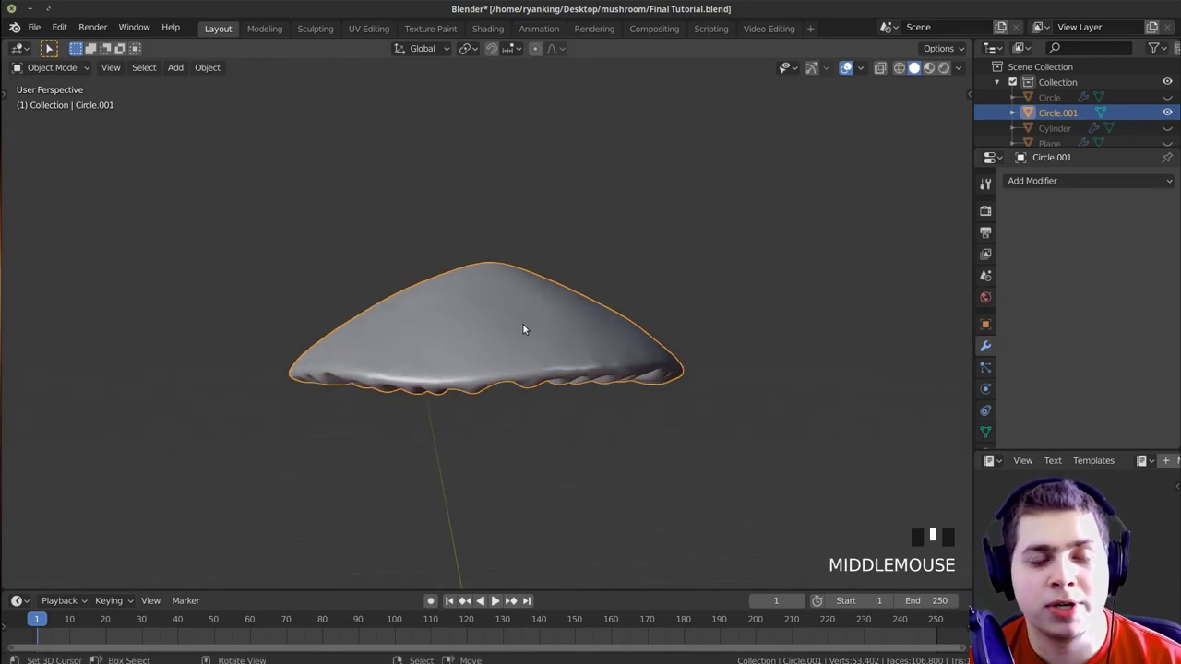
middle_click_drag(448, 404, 469, 326)
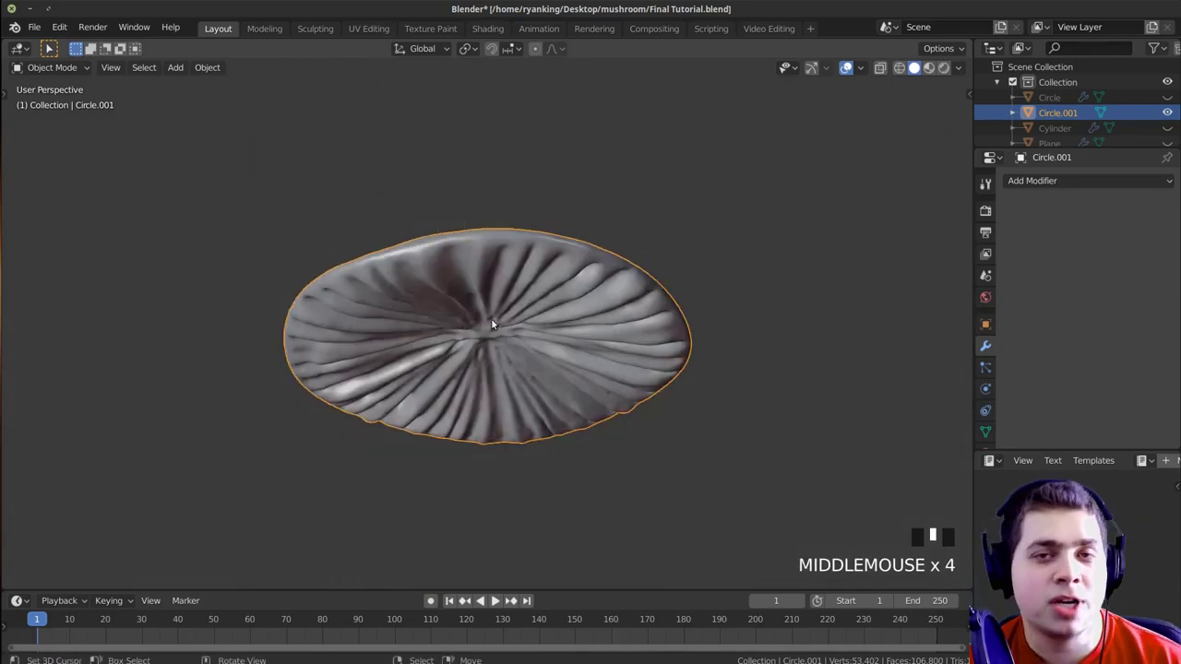
middle_click_drag(513, 291, 513, 348)
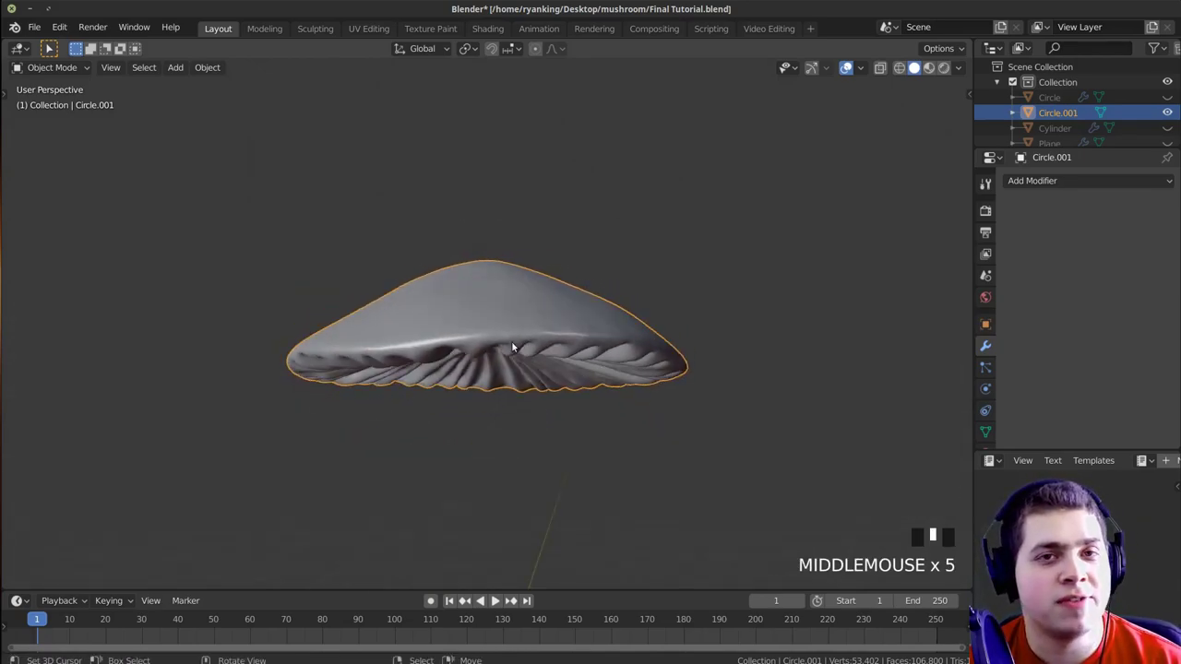
middle_click_drag(546, 311, 520, 366)
scroll(525, 351, "up", 1)
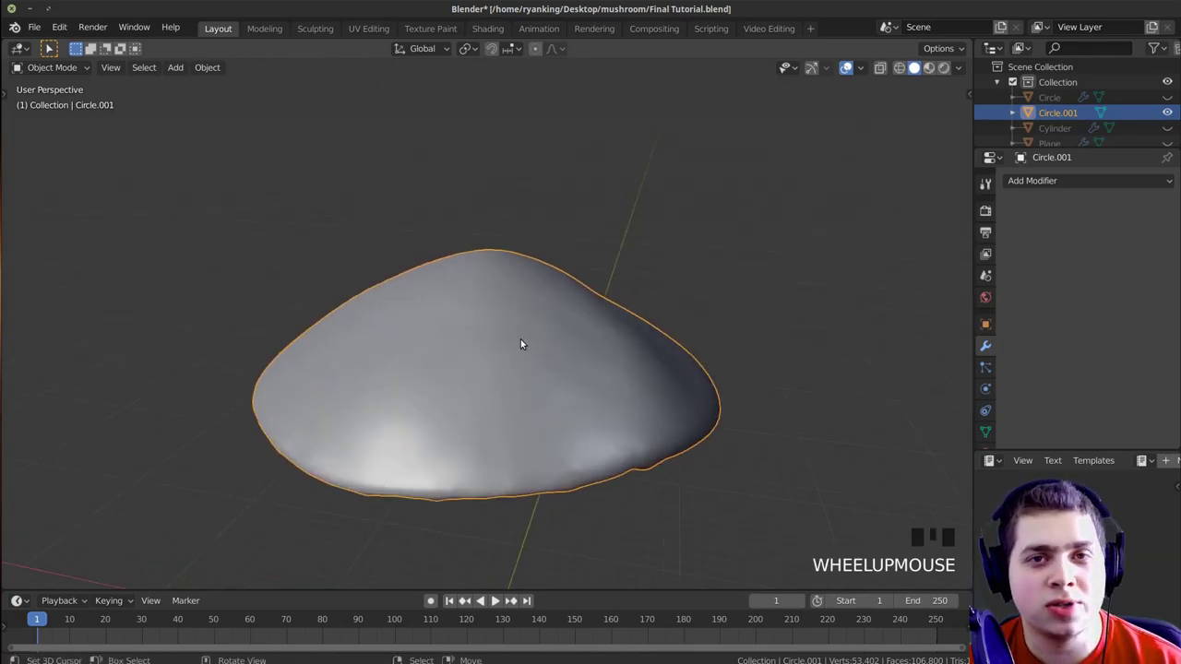
mouse_move(531, 325)
middle_mouse_down()
mouse_move(519, 311)
mouse_move(534, 312)
middle_mouse_up()
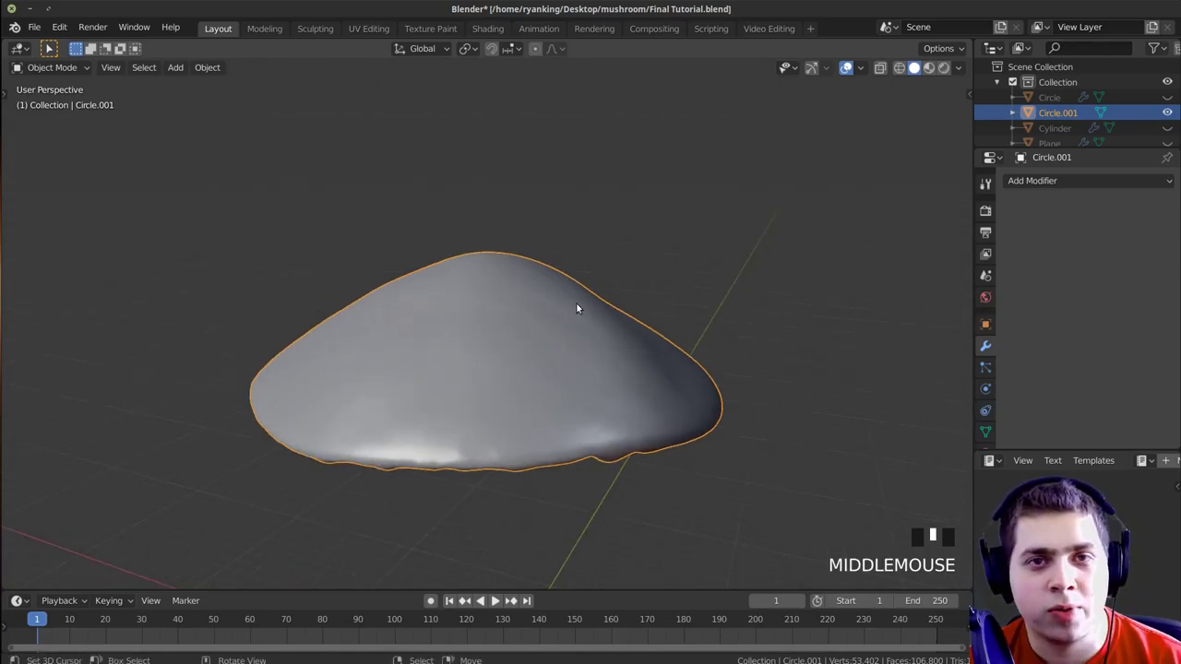
mouse_move(559, 281)
middle_mouse_down()
mouse_move(559, 249)
mouse_move(631, 147)
middle_mouse_up()
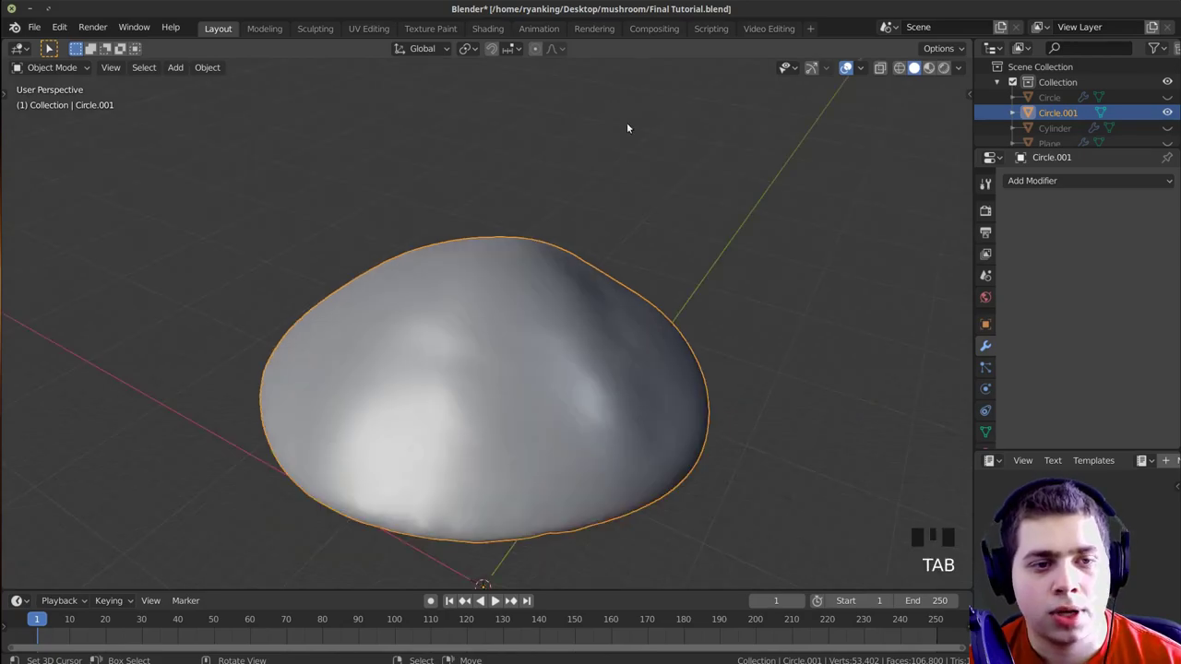
middle_click_drag(625, 230, 571, 148)
middle_click_drag(582, 253, 525, 248)
Examine the cap's mesh density in Edit Mode with all vertices selected, comparing it with the shaded surface
key("Tab")
middle_click_drag(443, 249, 521, 304)
key("a")
scroll(525, 389, "down", 2)
scroll(525, 388, "up", 2)
scroll(506, 296, "down", 3)
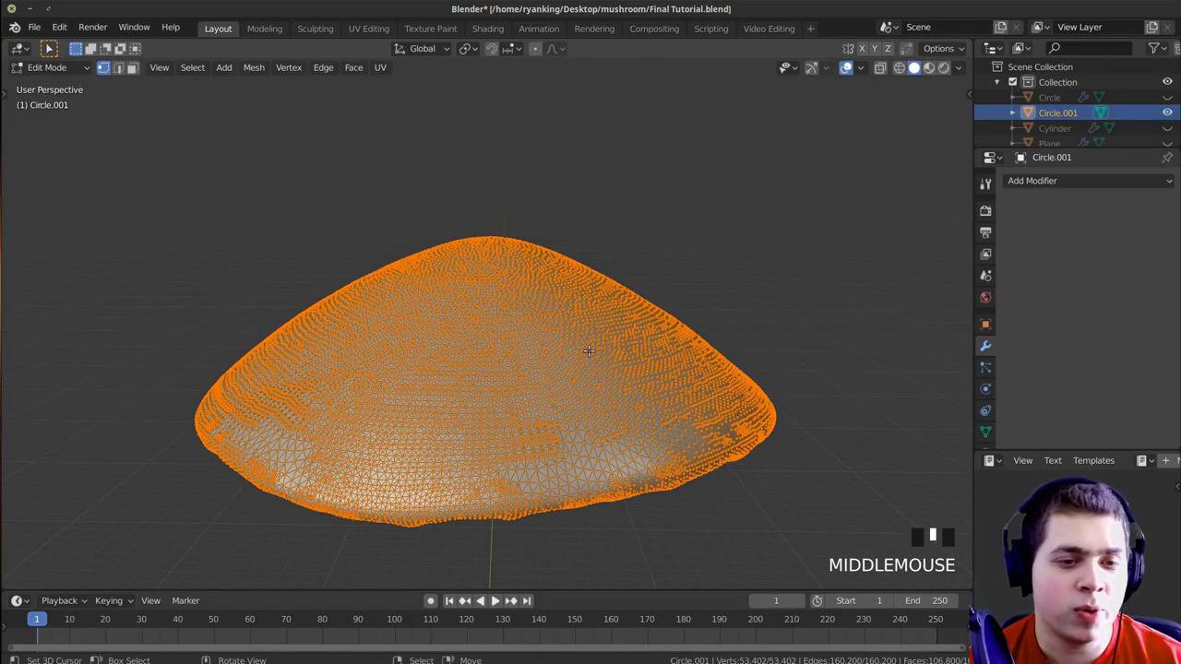
scroll(454, 276, "up", 2)
middle_click_drag(454, 277, 522, 318)
scroll(509, 271, "down", 1)
scroll(521, 318, "up", 2)
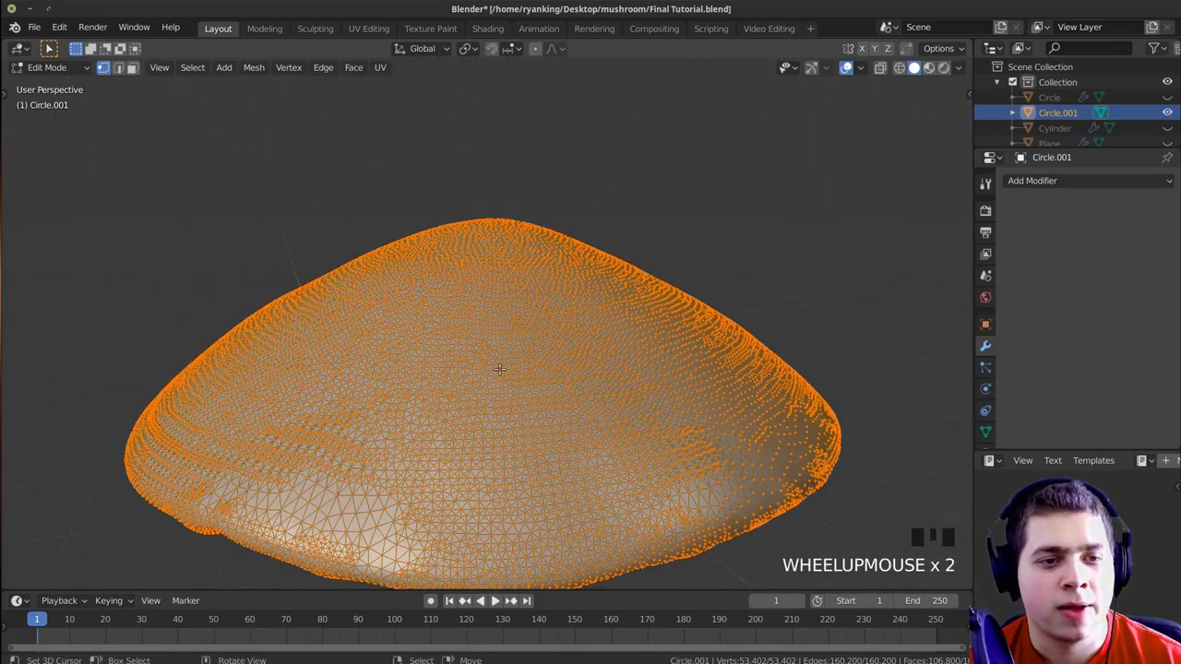
middle_click_drag(501, 271, 434, 327)
key("Tab")
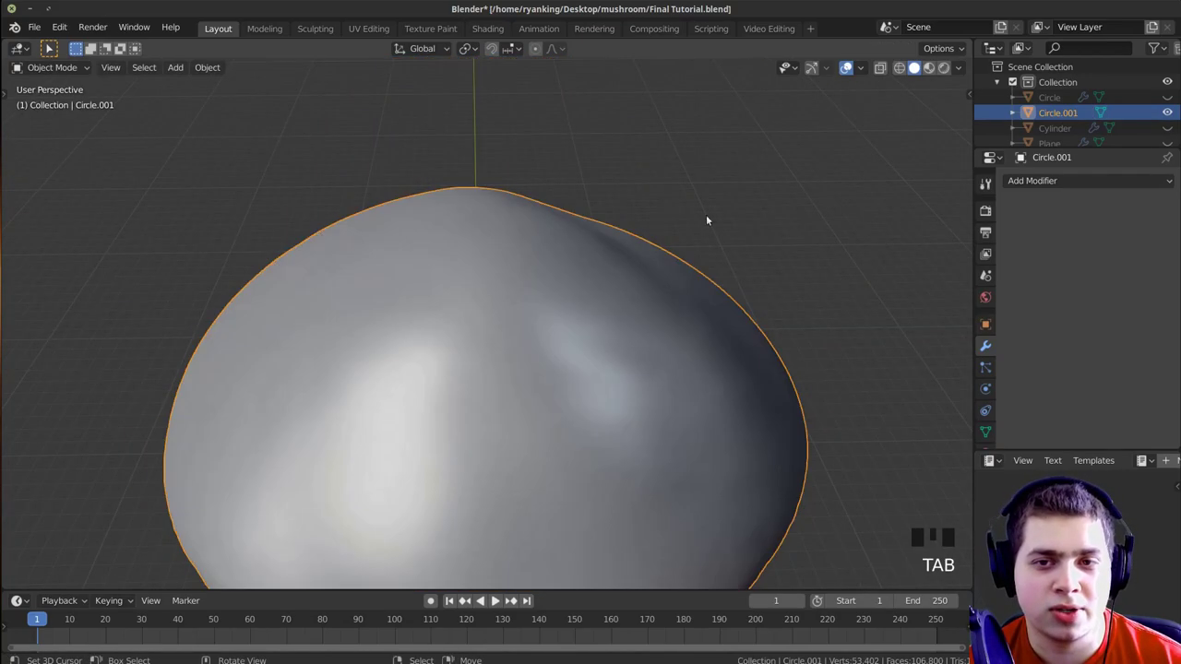
middle_click_drag(647, 222, 553, 342)
key("Tab")
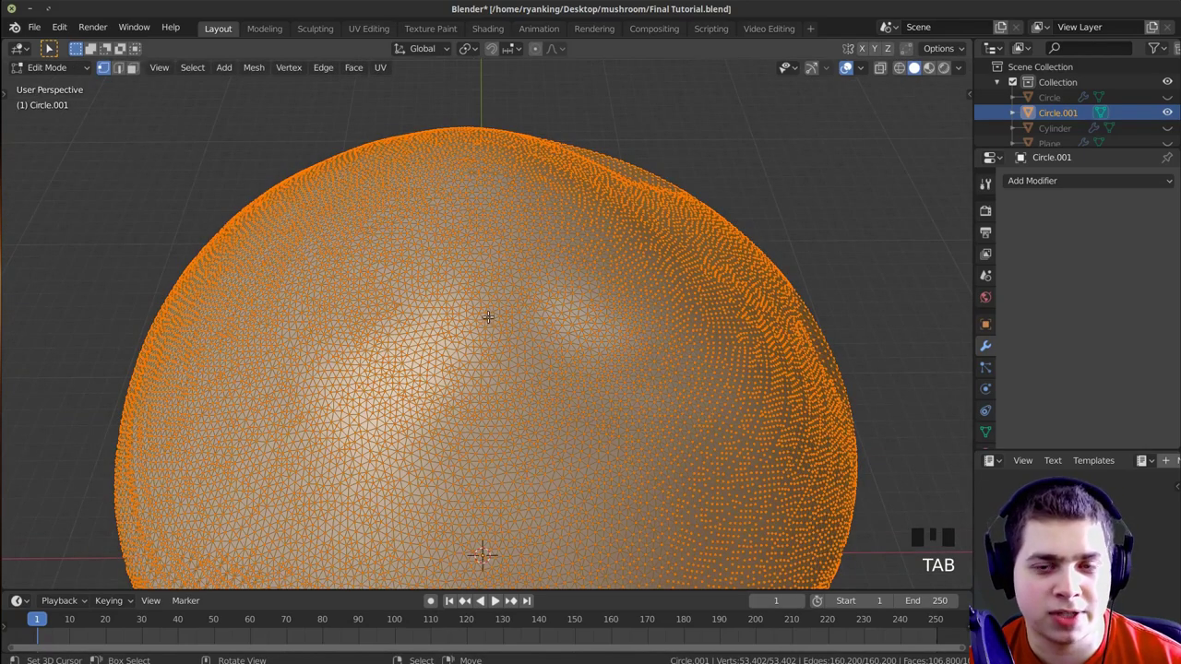
In Object Mode, add a Decimate modifier to the mushroom cap with a ratio of 0.3 and apply it
key("Tab")
left_click(1041, 180)
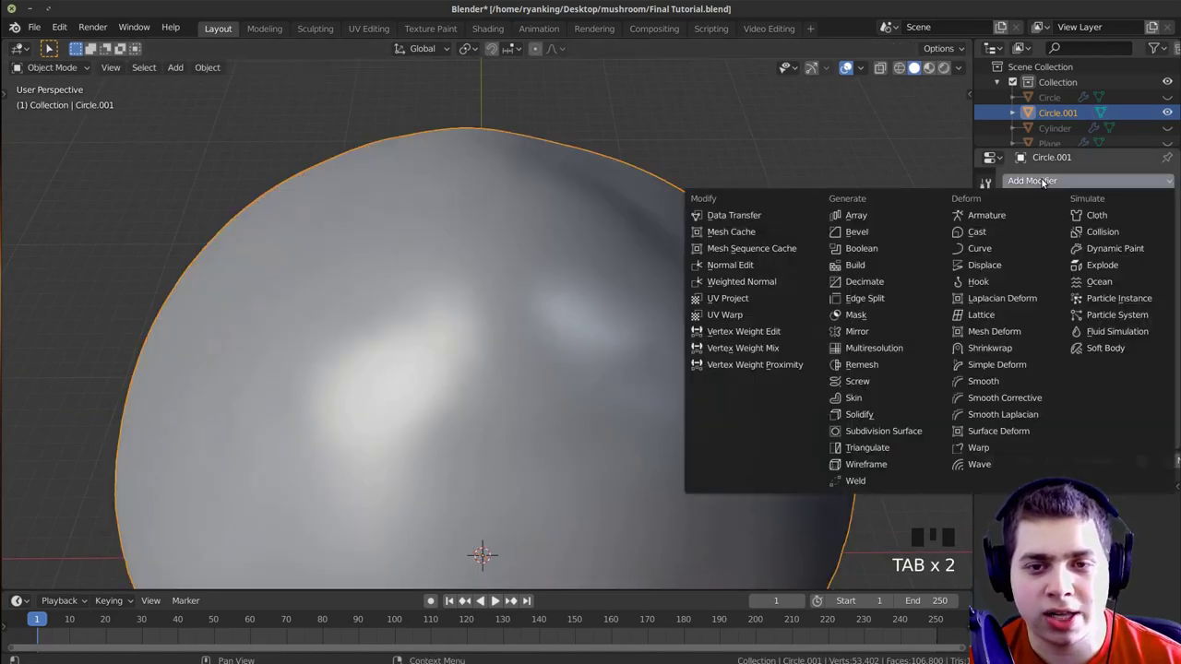
left_click(884, 284)
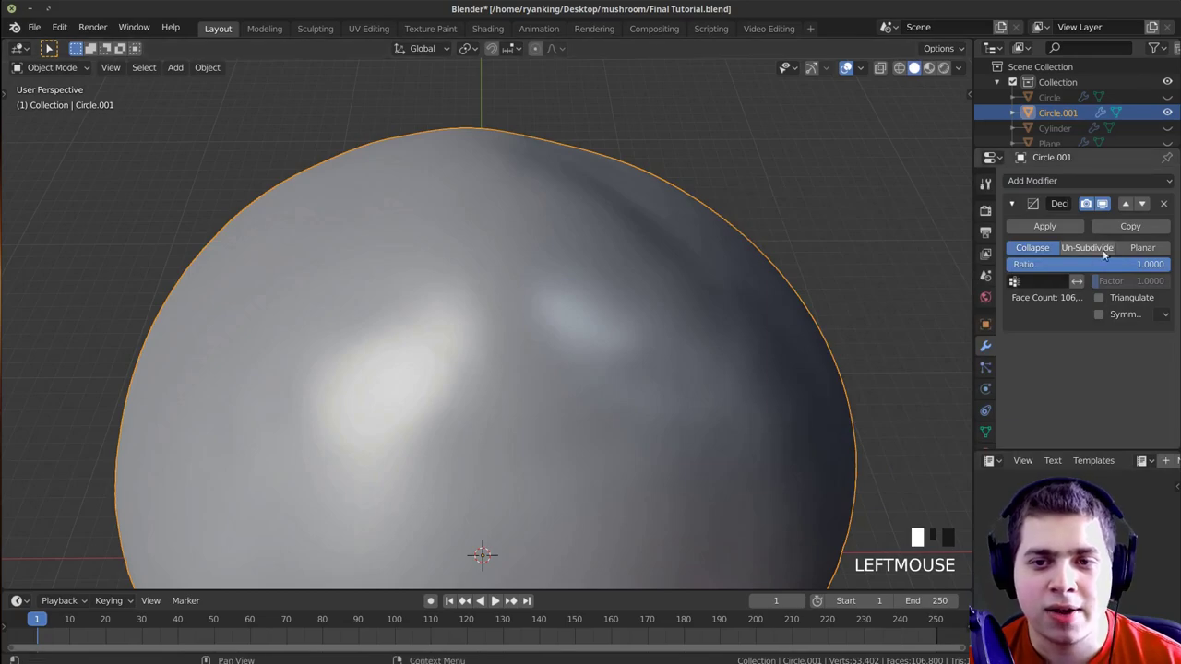
left_click(1063, 265)
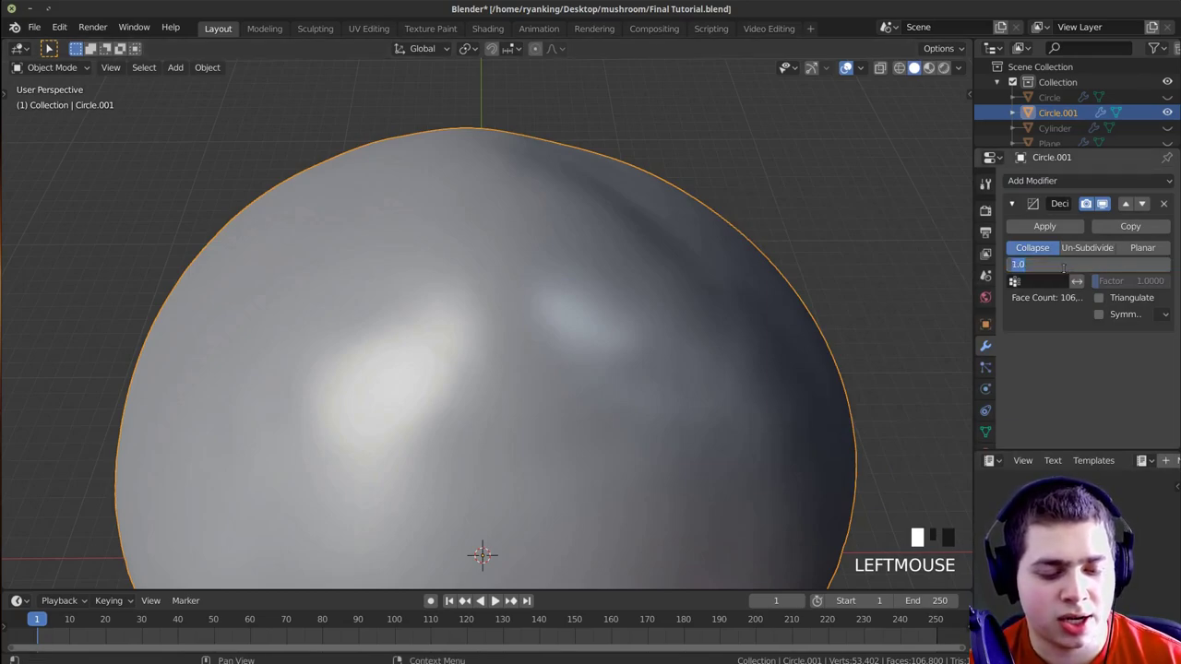
type(".32")
left_click(1062, 267)
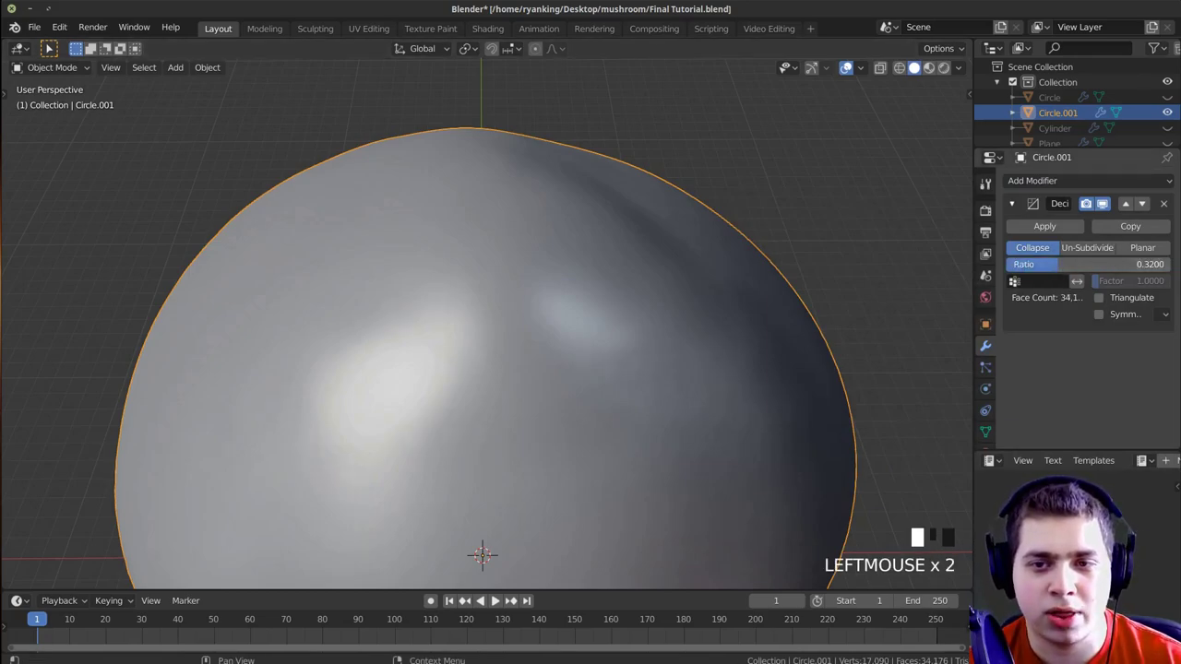
left_click(1113, 263)
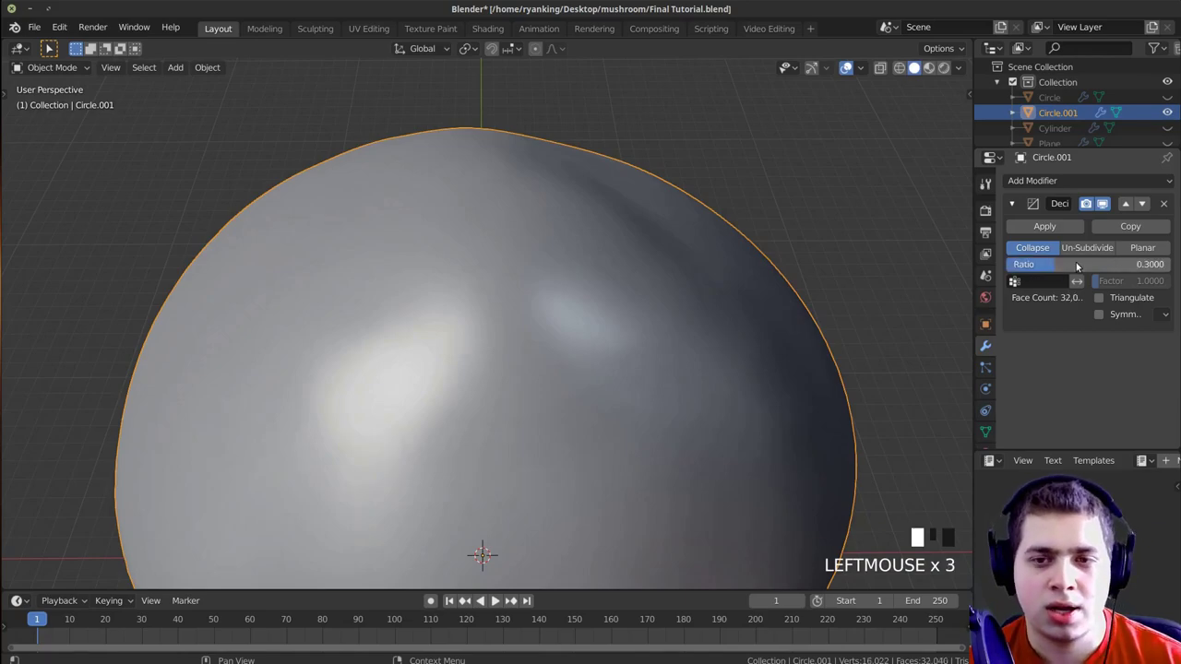
middle_click_drag(951, 262, 722, 261)
key("Tab")
key("Tab")
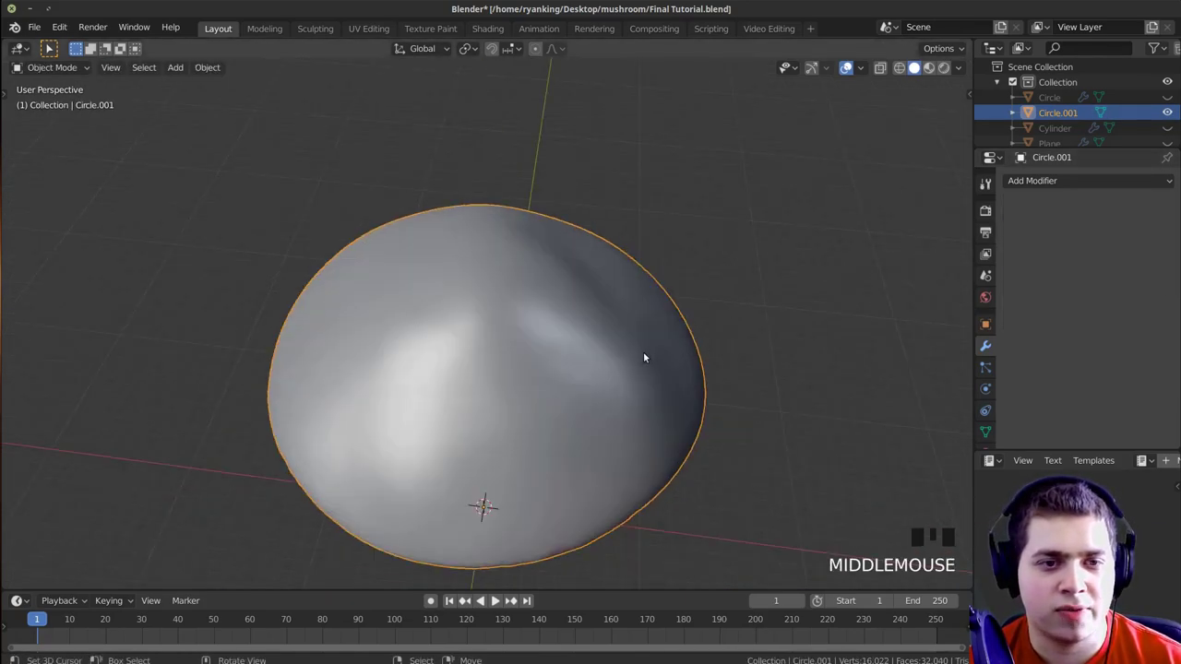
Select all vertices of the mushroom cap in Edit Mode and inspect the reduced mesh on its top and underside
key("Tab")
key("a")
key("a")
middle_click_drag(643, 356, 580, 314)
middle_click_drag(587, 399, 546, 428)
key("a")
key("a")
middle_click_drag(527, 374, 622, 375)
middle_click_drag(607, 285, 588, 215)
middle_click_drag(508, 249, 562, 384, "shift")
middle_click_drag(340, 338, 518, 364)
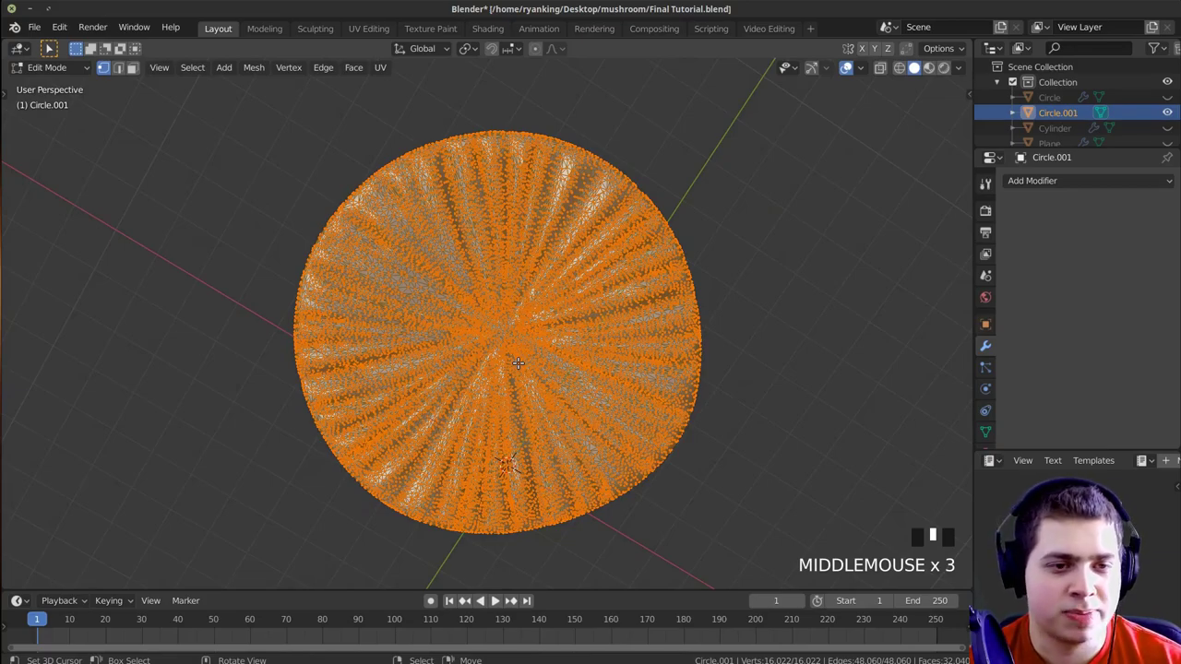
UV-map the whole cap with Project From View while looking at it from the top
key("KP_7")
scroll(560, 339, "up", 2)
scroll(560, 340, "down", 1)
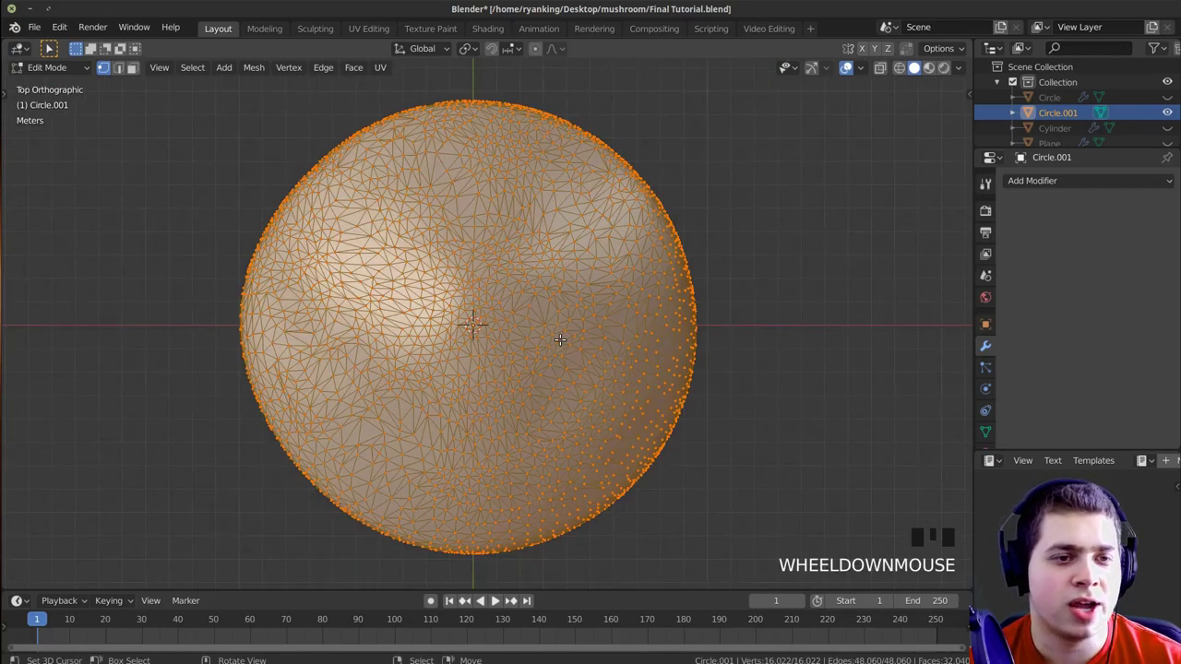
scroll(560, 339, "up", 1)
key("u")
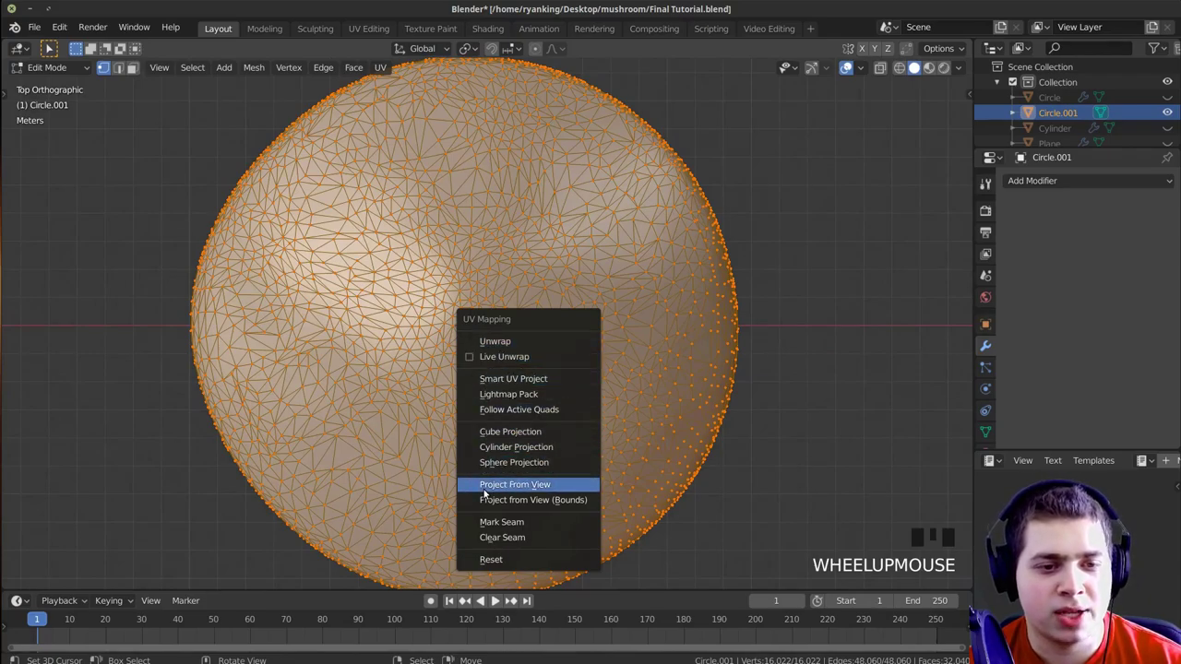
left_click(560, 486)
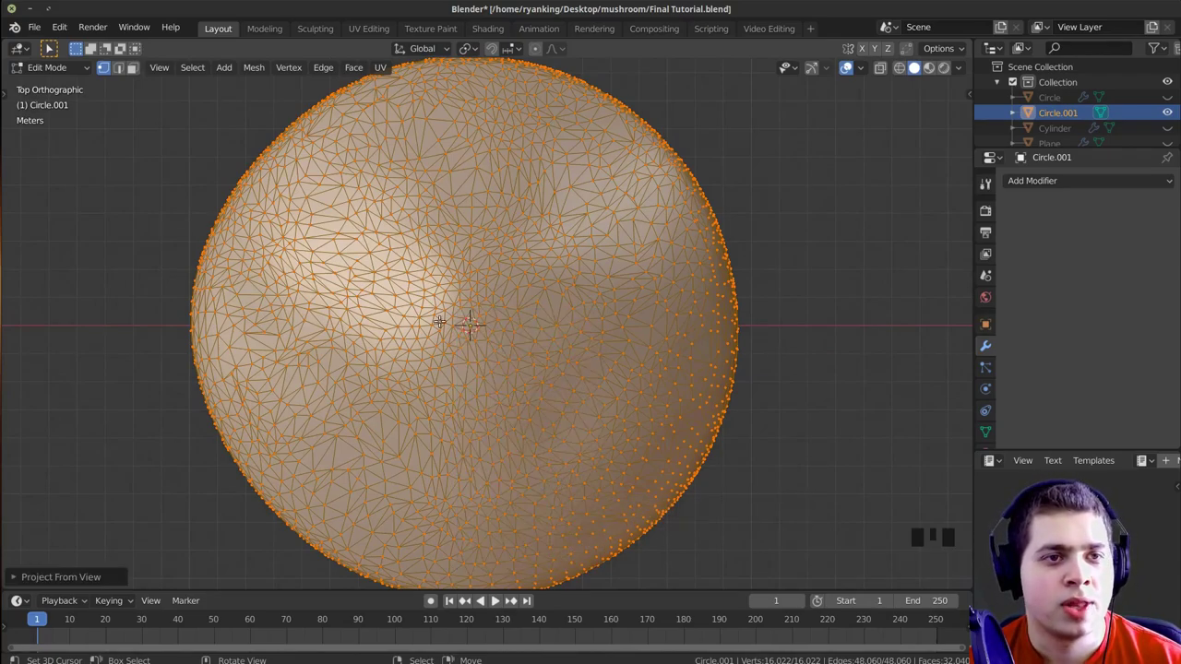
Switch to the UV Editing workspace, frame the cap and examine its full UV layout
left_click(369, 28)
middle_click_drag(835, 330, 808, 345)
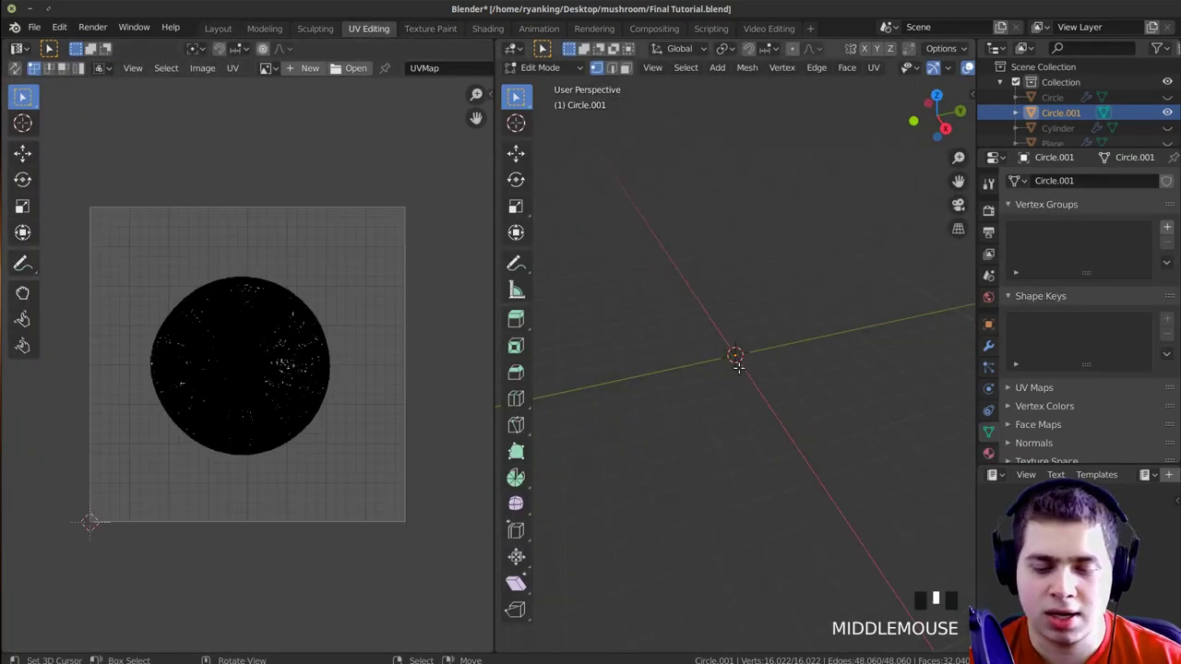
key("KP_Decimal")
middle_click_drag(736, 364, 669, 371)
key("a")
scroll(198, 324, "up", 6)
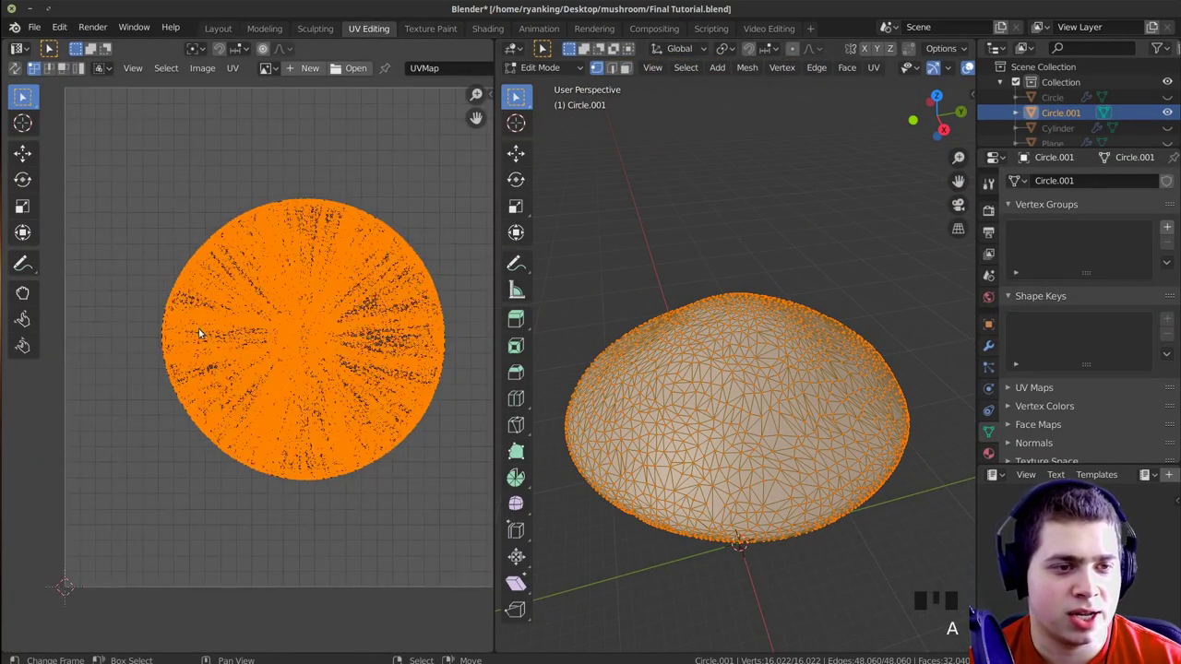
scroll(291, 354, "down", 2)
scroll(358, 237, "up", 1)
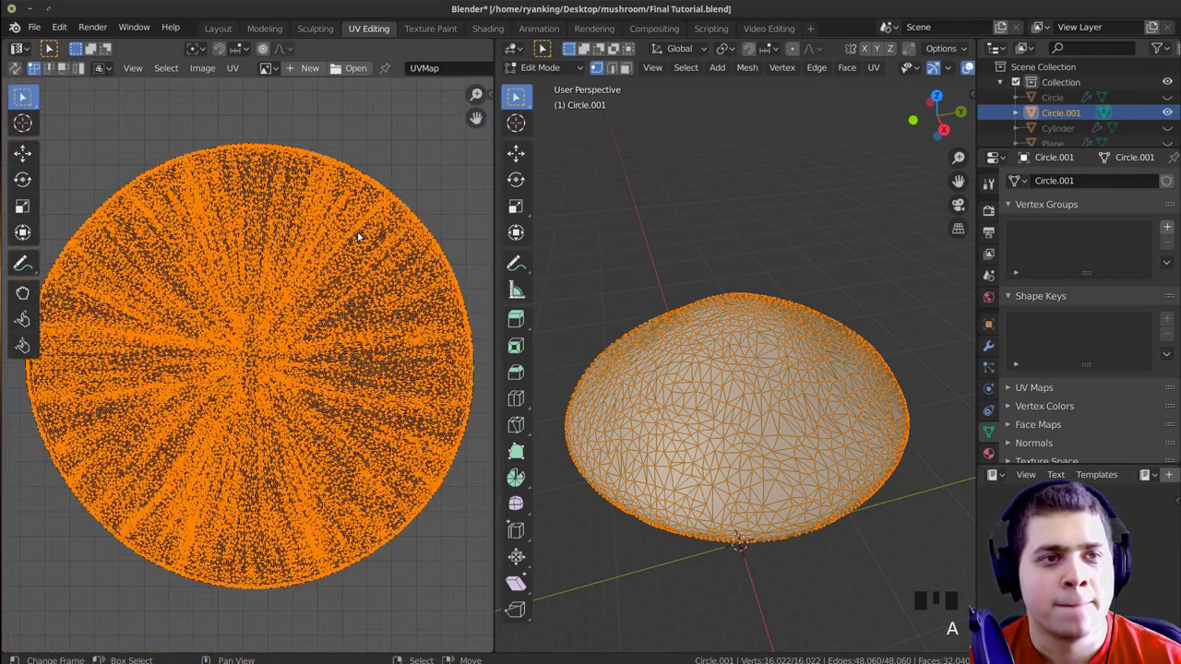
Switch to the Texture Paint workspace and position the whole cap in view for painting
left_click(426, 29)
scroll(340, 381, "down", 4)
middle_click_drag(677, 353, 725, 519, "shift")
middle_click_drag(799, 351, 776, 312, "shift")
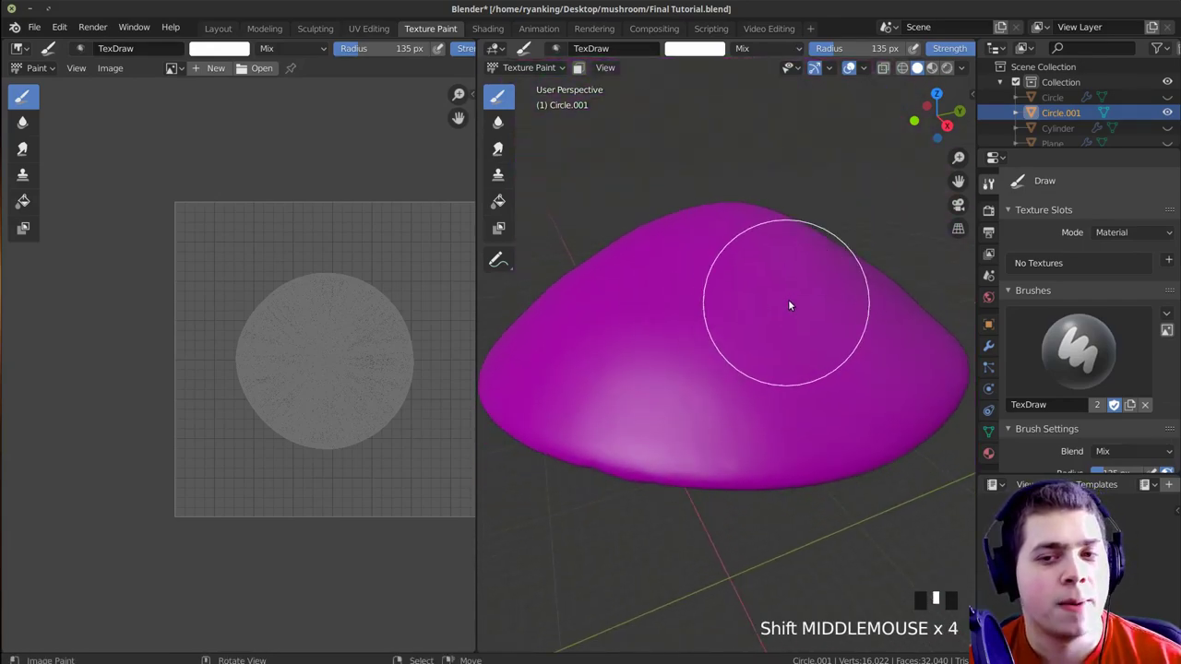
scroll(788, 299, "down", 1)
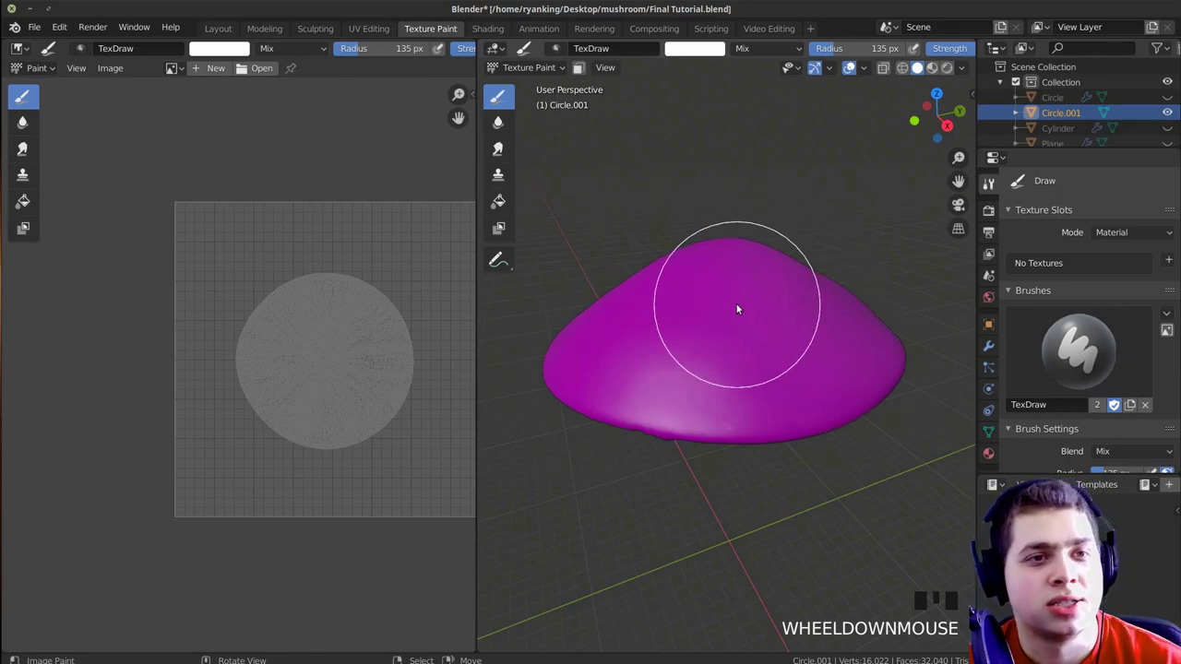
Start a new image for texture painting with its width and height set to 2500 px
left_click(204, 69)
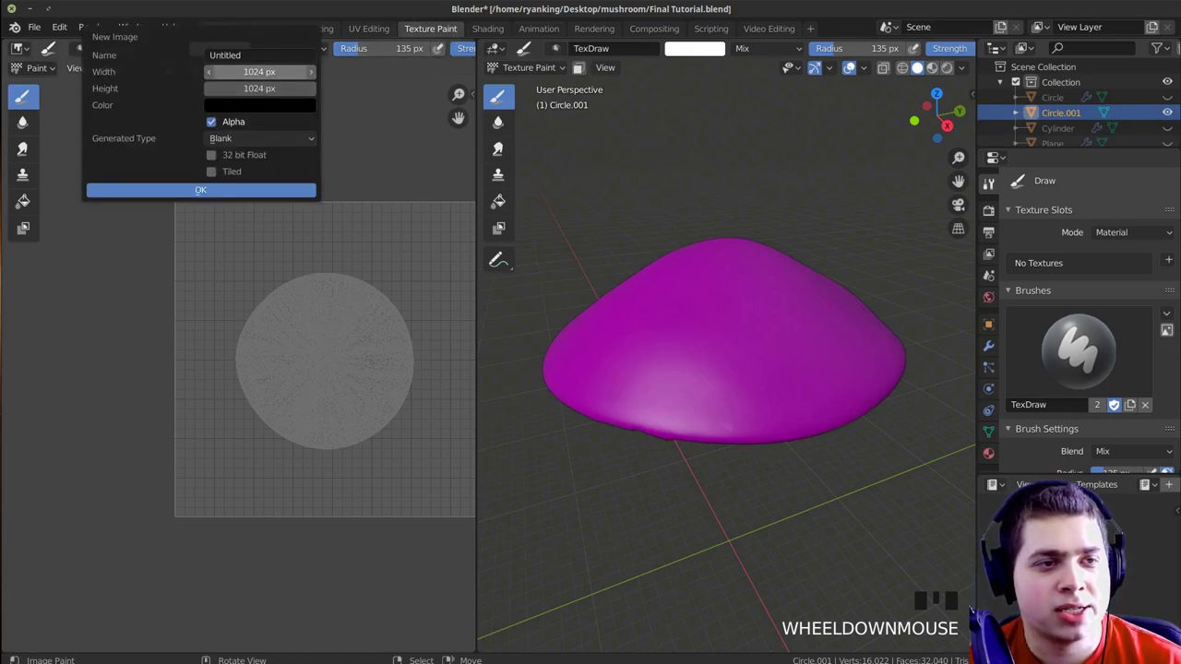
left_click(261, 71)
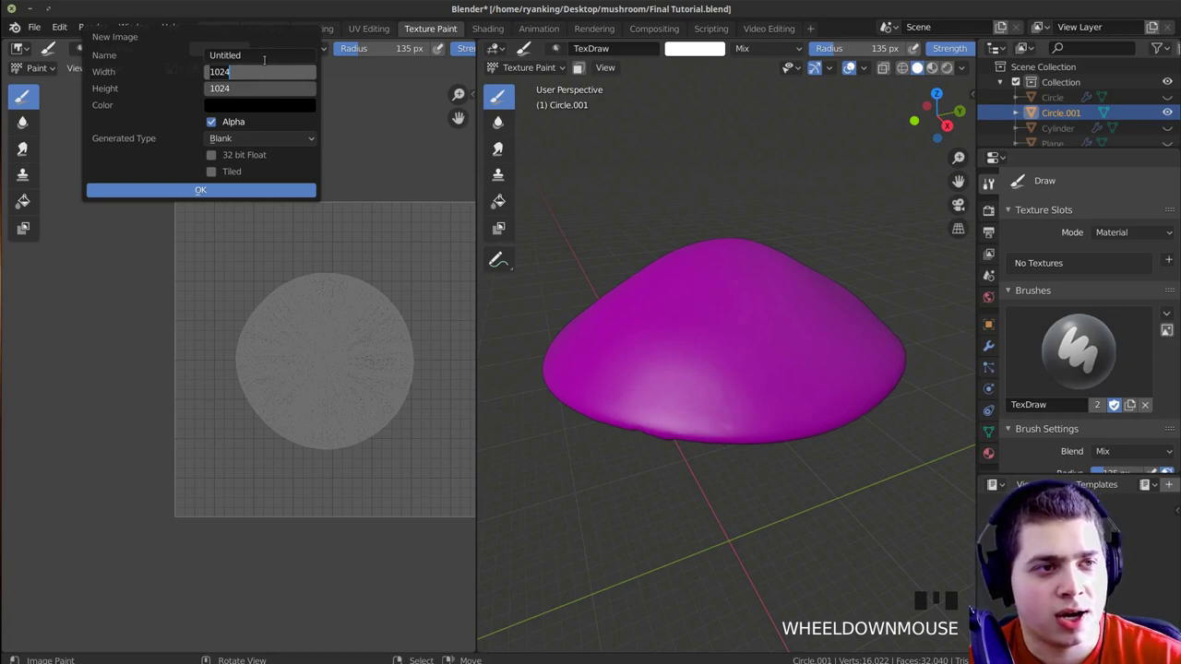
type("25")
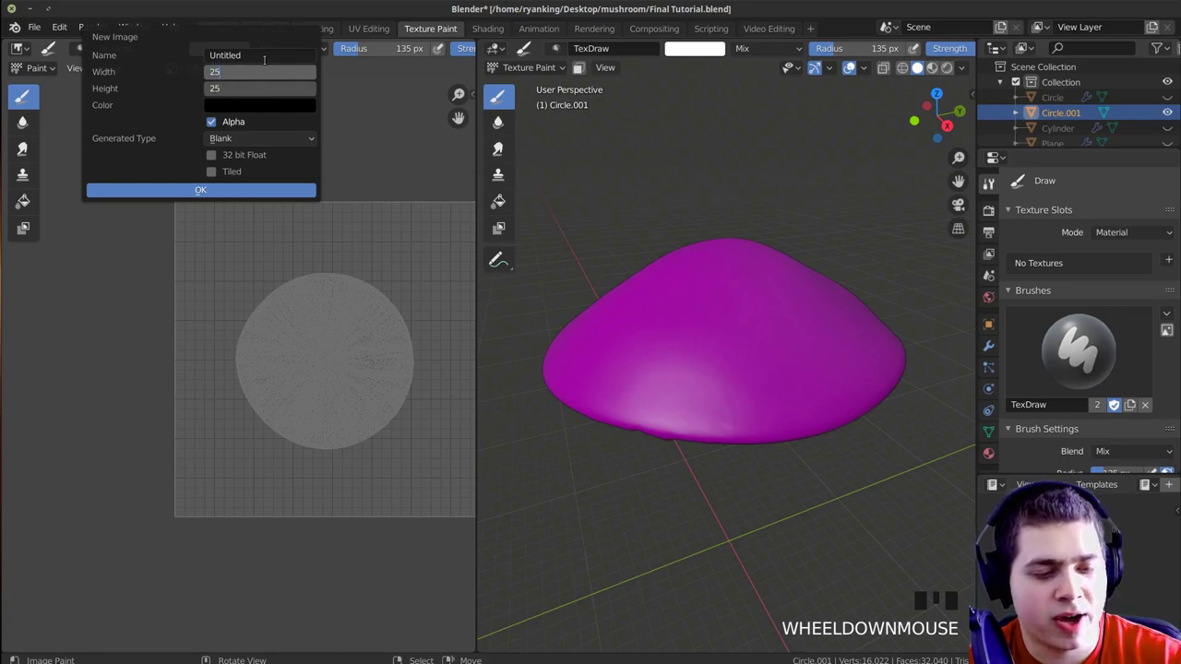
type("00")
key("Return")
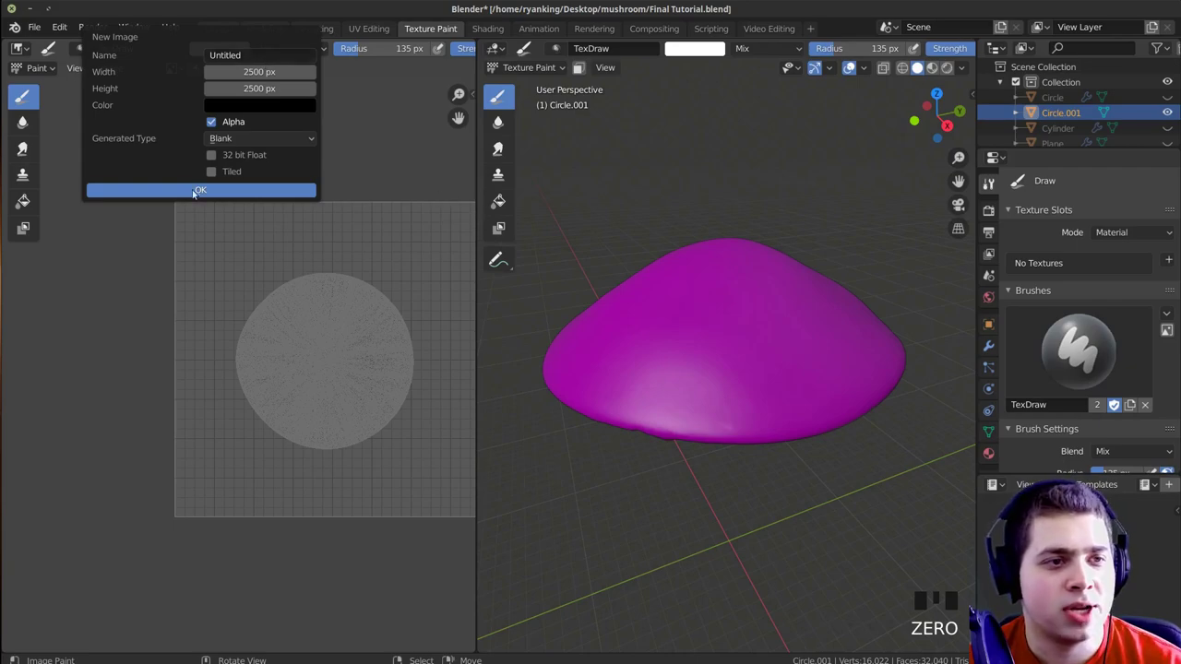
Set the new image's color to bright, fully saturated red and create the image
left_click(254, 110)
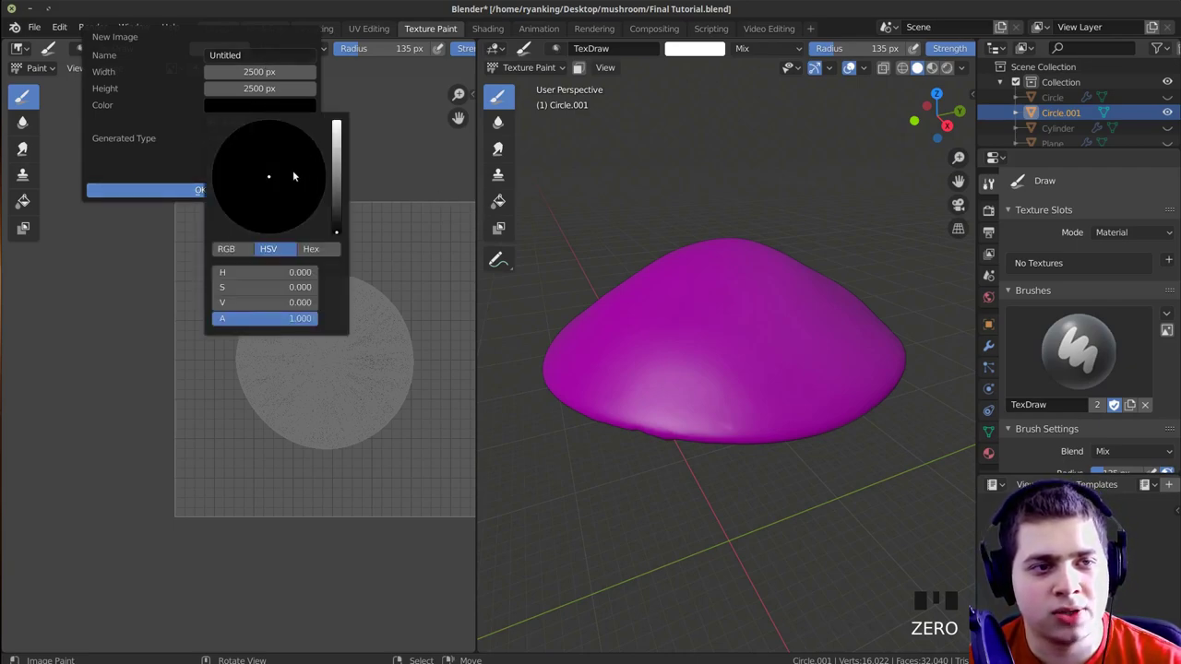
left_click_drag(337, 201, 337, 122)
mouse_move(265, 210)
left_mouse_down()
mouse_move(269, 195)
mouse_move(265, 232)
left_mouse_up()
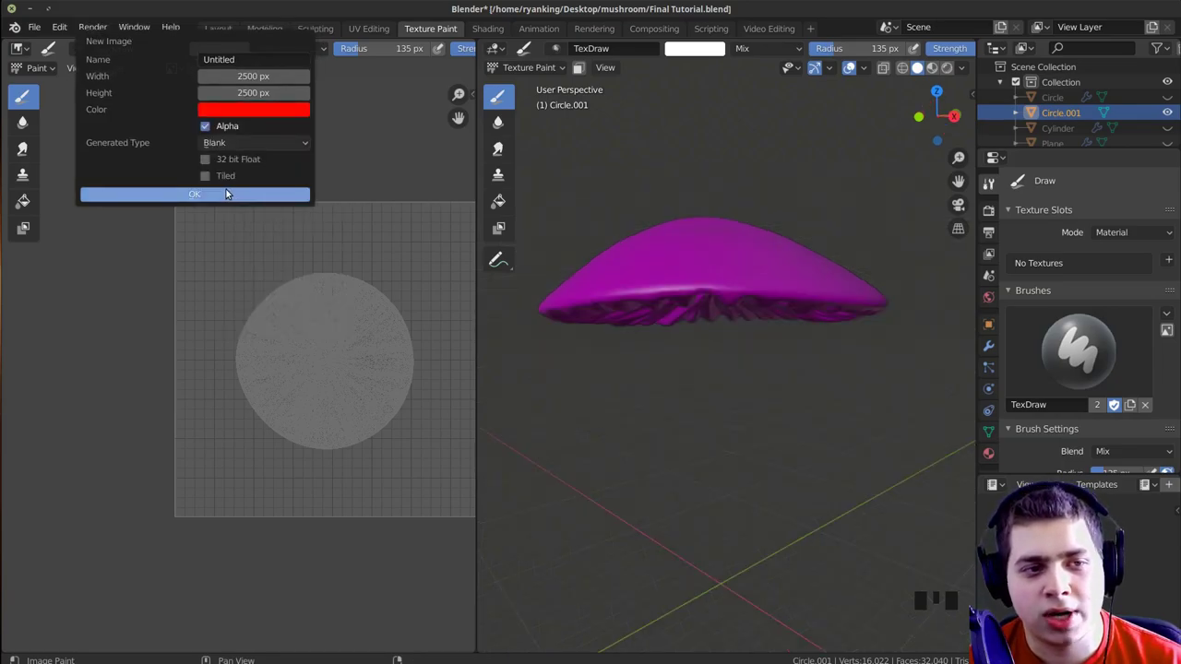
left_click(227, 194)
scroll(262, 268, "down", 8)
middle_click_drag(245, 233, 225, 209)
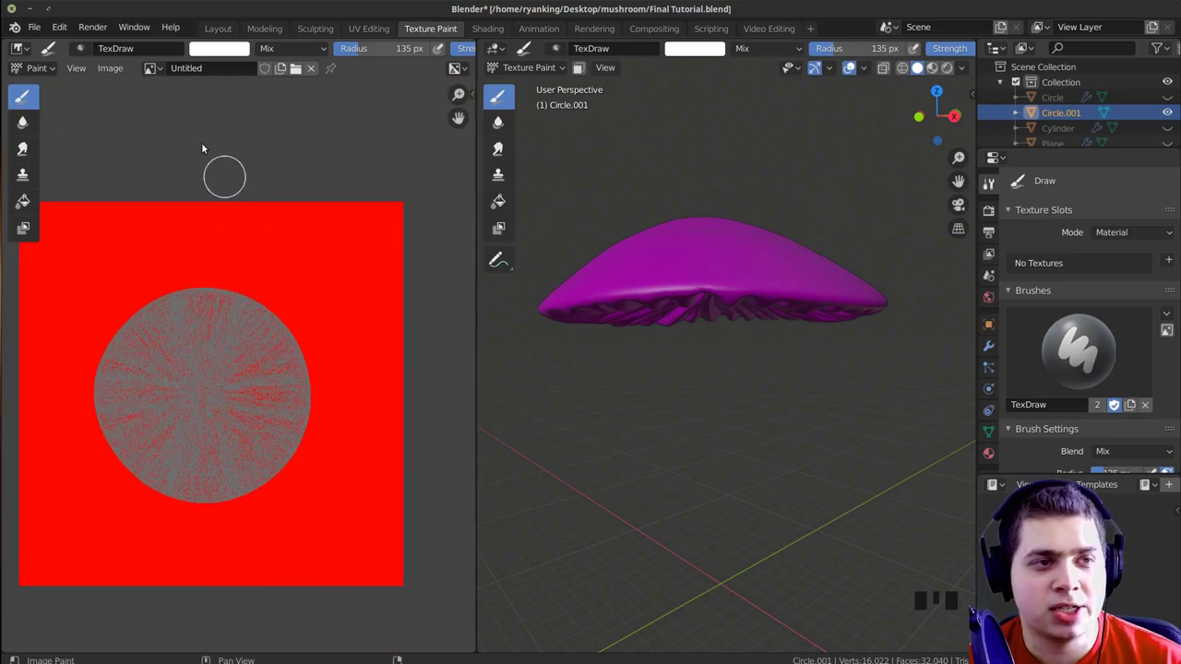
Rename the new red image as Texture
double_click(219, 68)
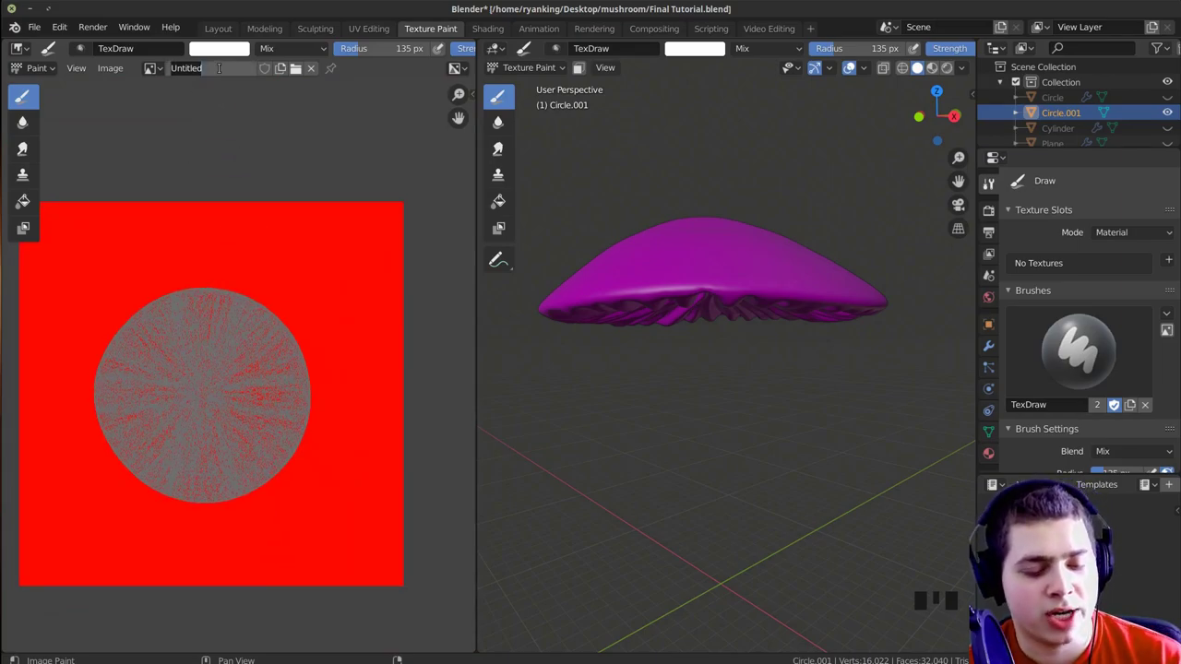
double_click(219, 68)
key("BackSpace")
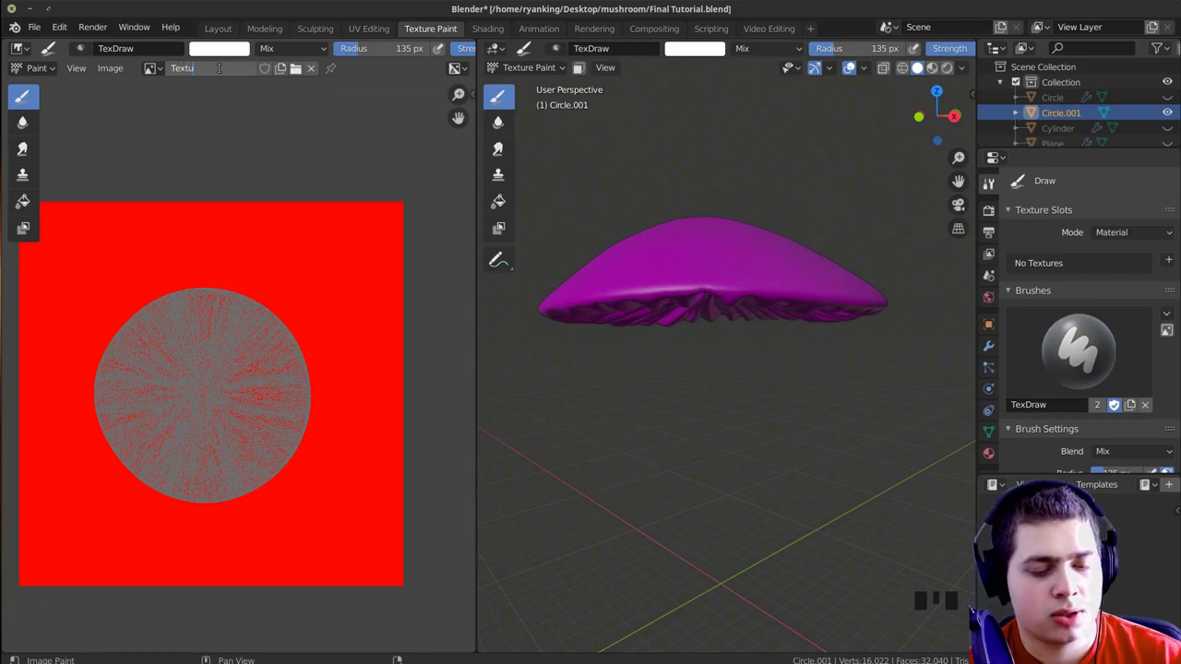
type("Texture")
key("Return")
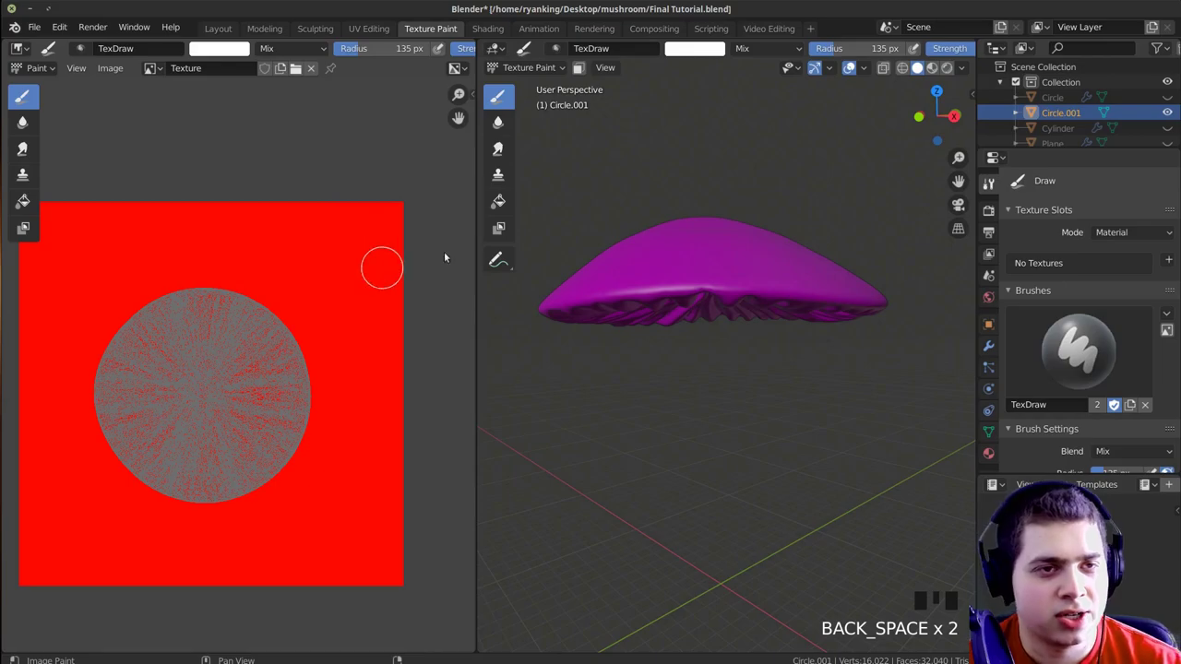
In the Shading workspace, create a new material for the mushroom cap and name it Mushroom
left_click(487, 29)
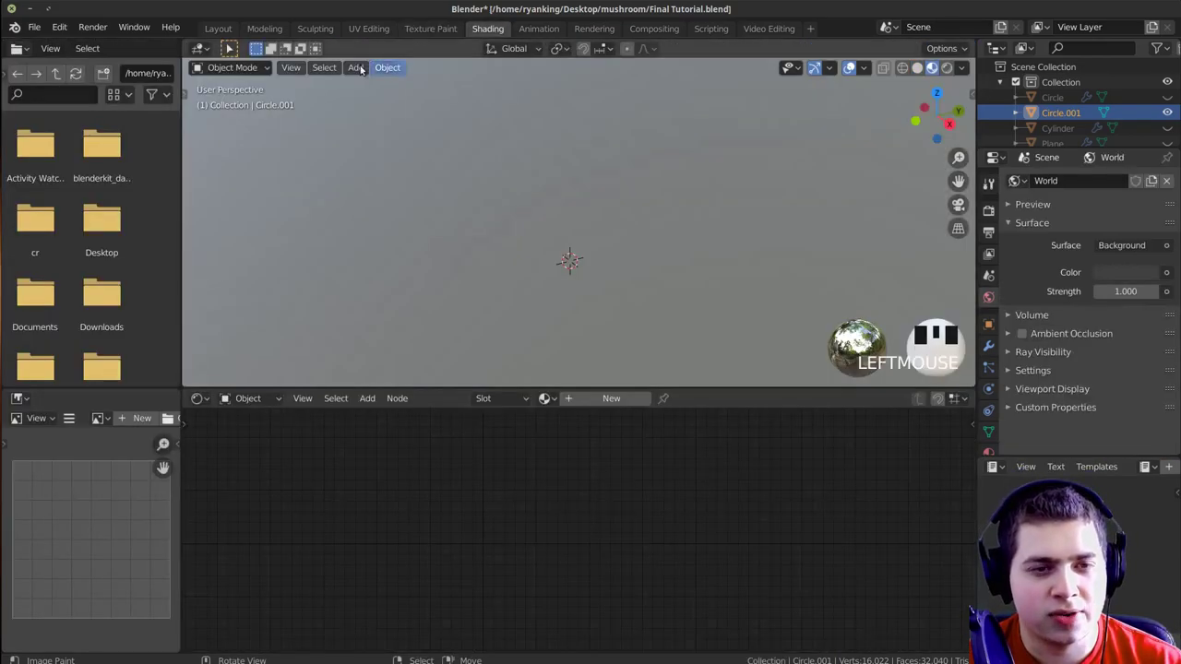
scroll(546, 187, "down", 3)
middle_click_drag(545, 188, 483, 227, "shift")
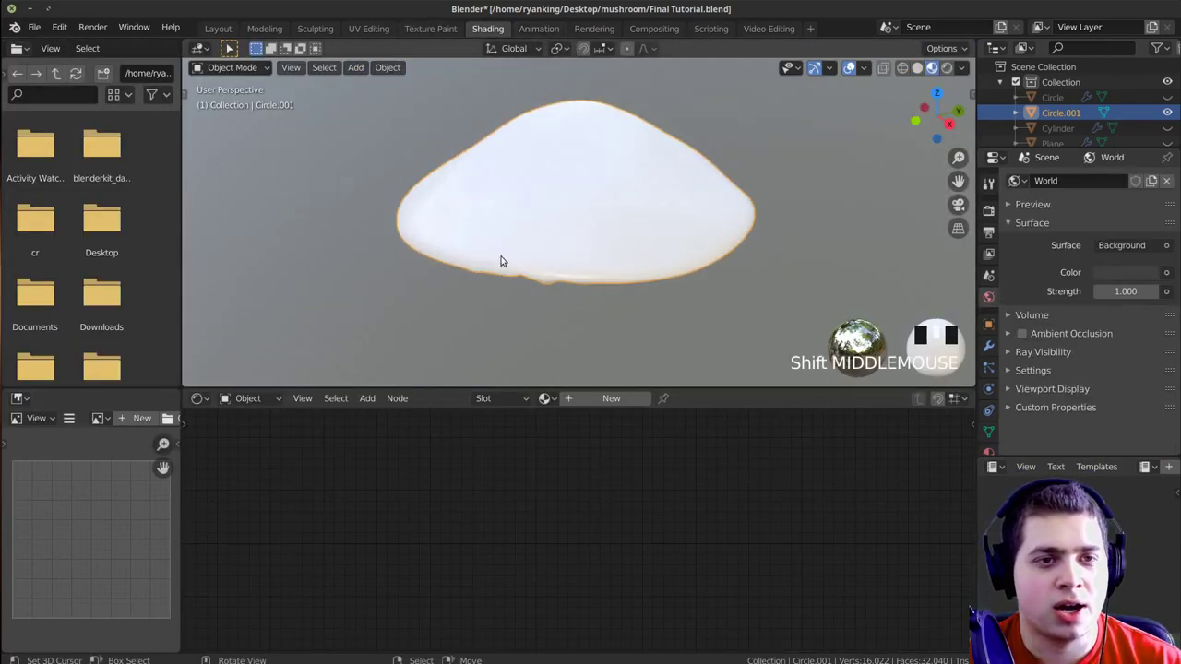
left_click(609, 399)
left_click(573, 399)
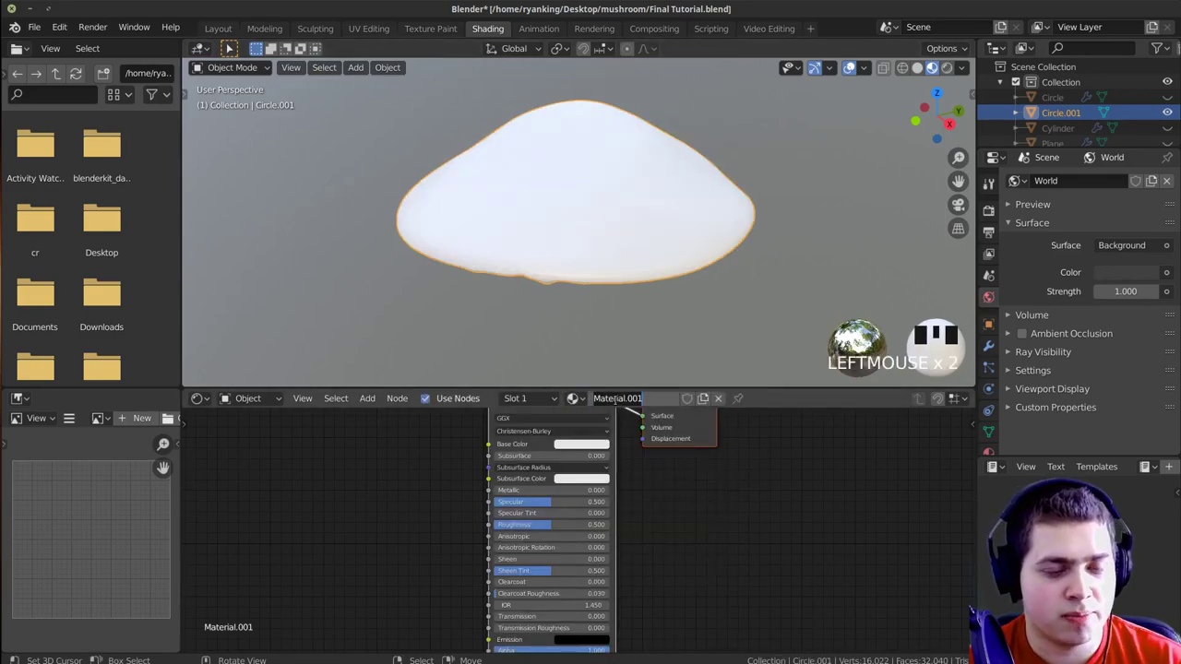
double_click(615, 399)
type("Mushroom")
key("Return")
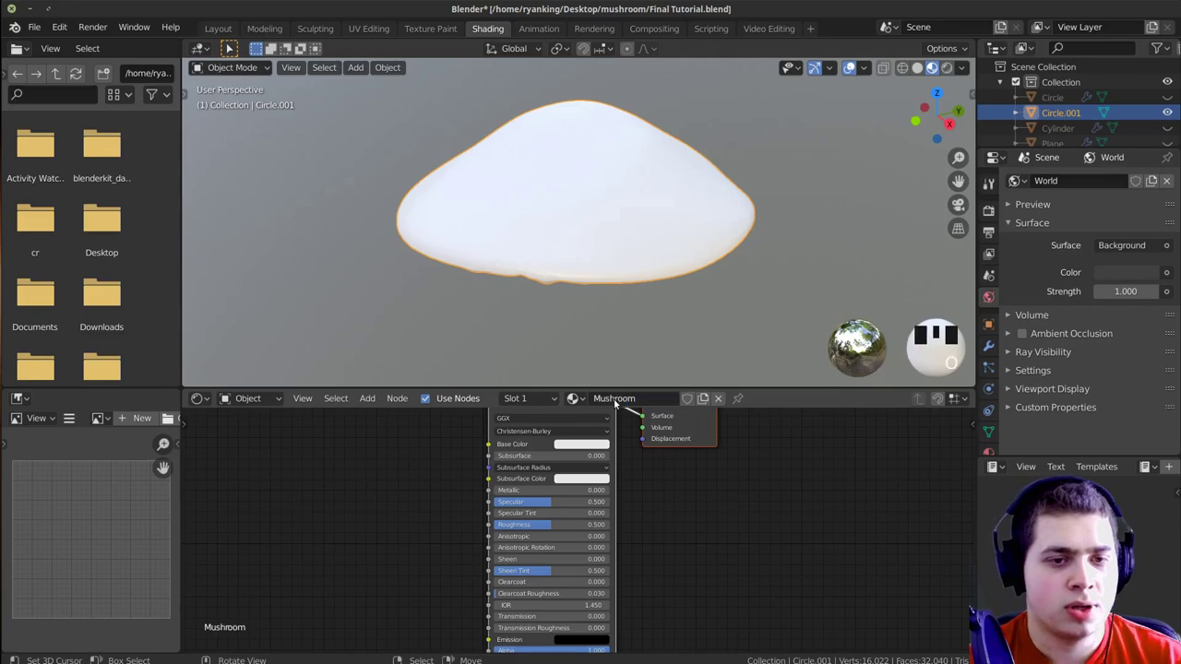
Add an Image Texture node and connect its Color output to the Principled BSDF's Base Color
middle_click_drag(535, 427, 616, 508)
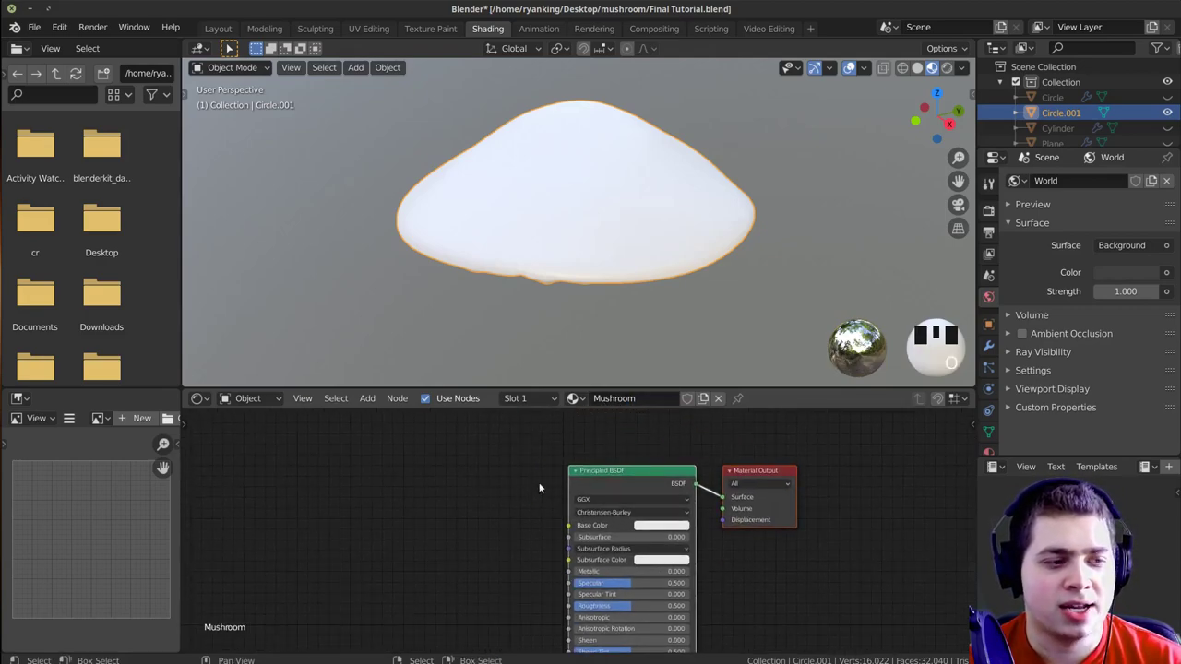
scroll(503, 475, "up", 3)
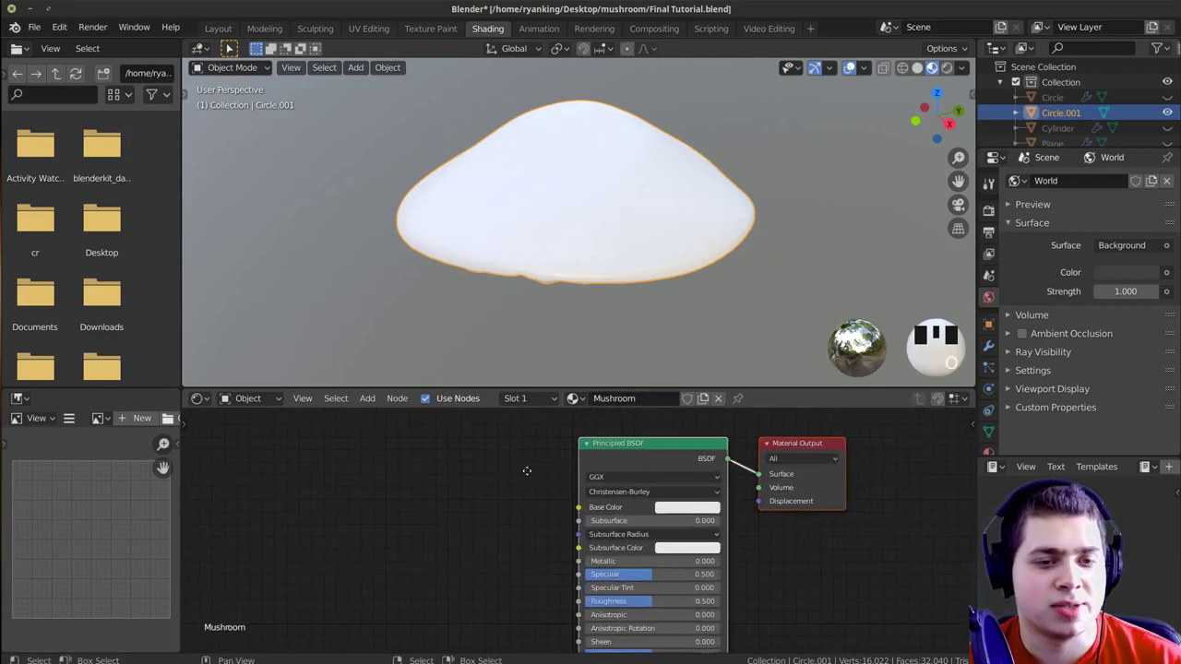
left_click(657, 448)
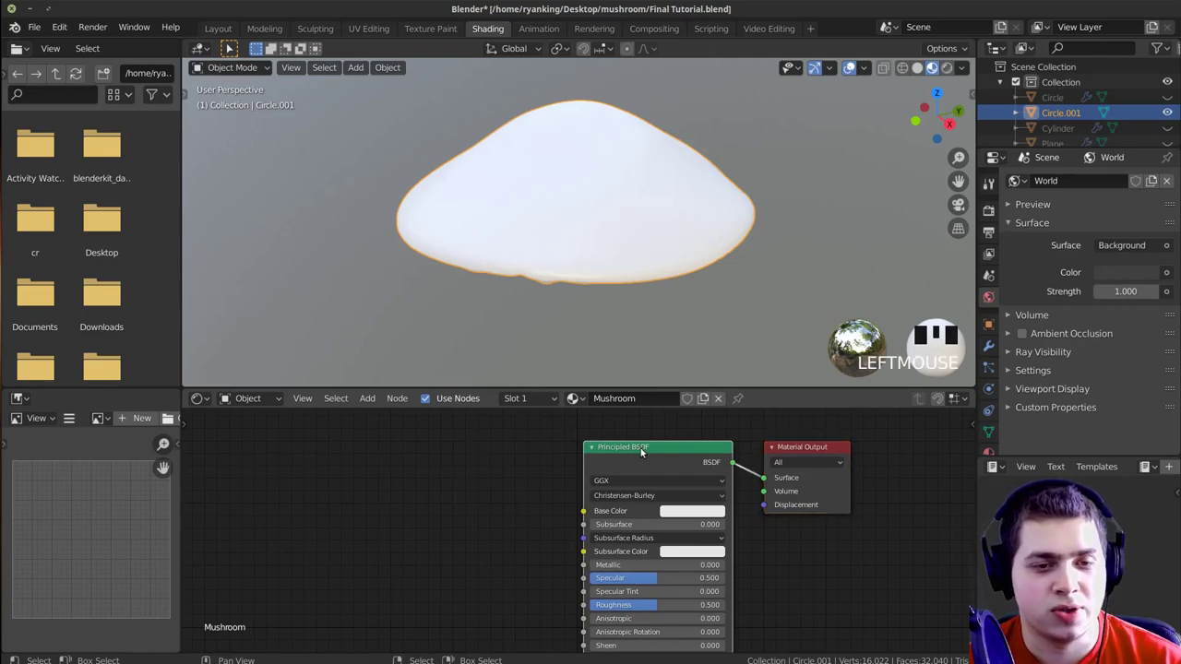
middle_click_drag(558, 458, 580, 450)
key("shift+a")
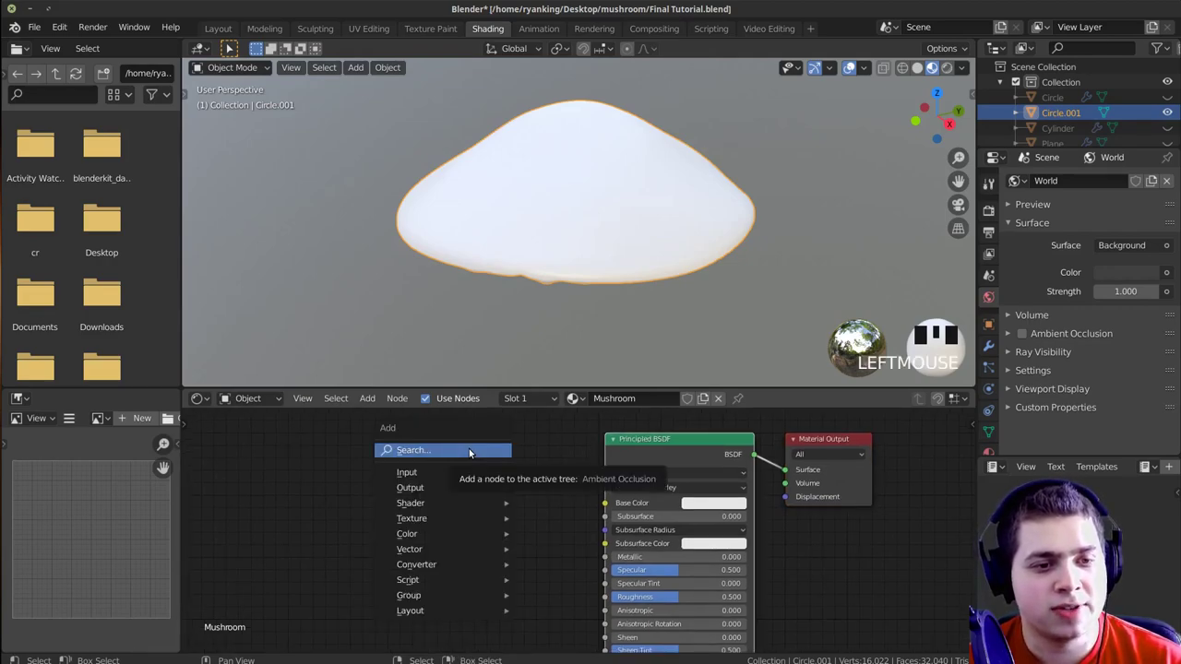
left_click(468, 450)
type("im")
left_click(520, 477)
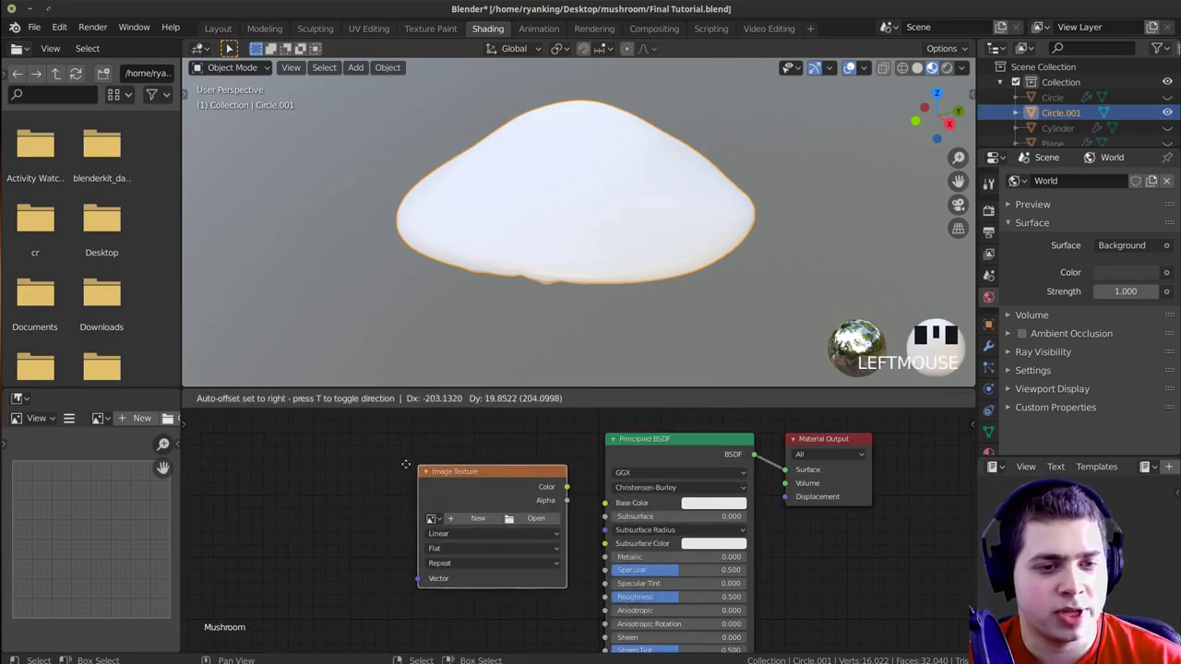
left_click(480, 498)
left_click_drag(533, 484, 605, 503)
Assign the image Texture to the Image Texture node and check the cap's underside
left_click(399, 517)
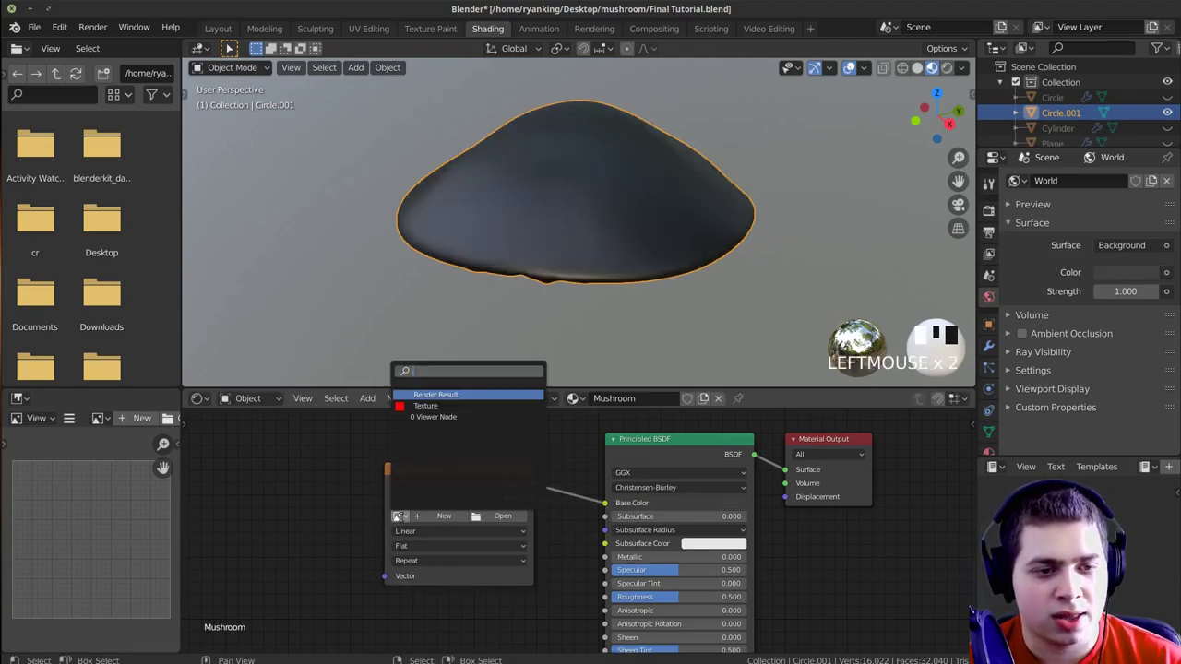
left_click(425, 405)
middle_click_drag(600, 253, 567, 125)
scroll(553, 180, "up", 2)
scroll(527, 171, "up", 1)
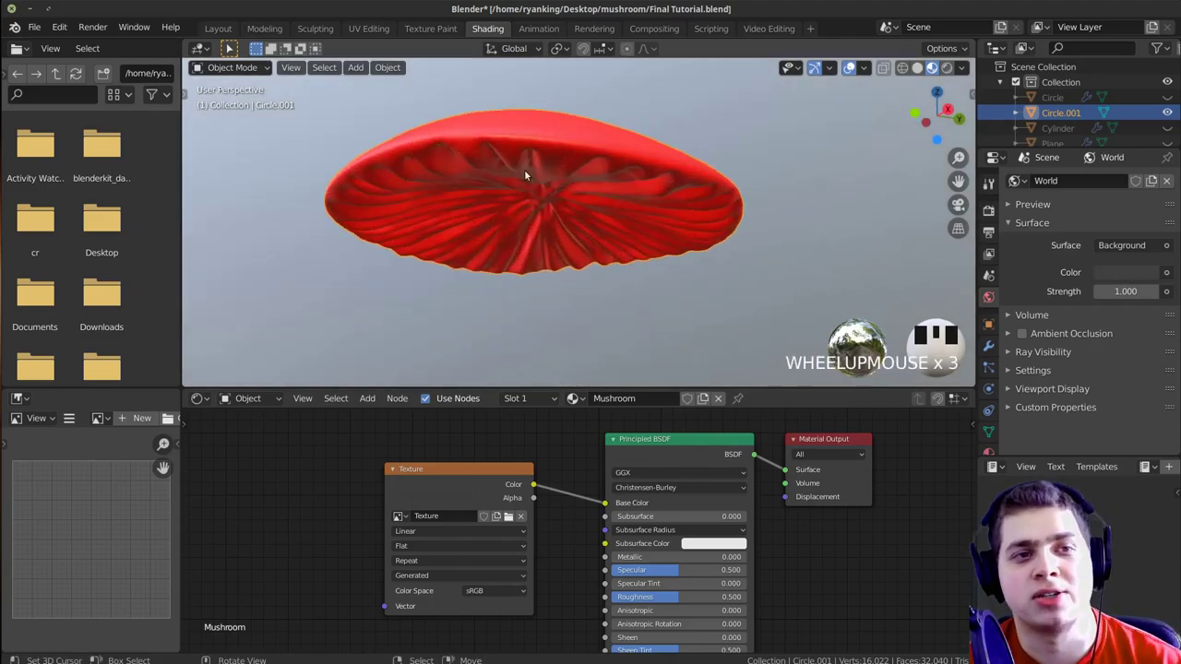
middle_click_drag(524, 171, 504, 175, "shift")
Return to the Texture Paint workspace and bring the cap's gilled underside into close view
left_click(419, 29)
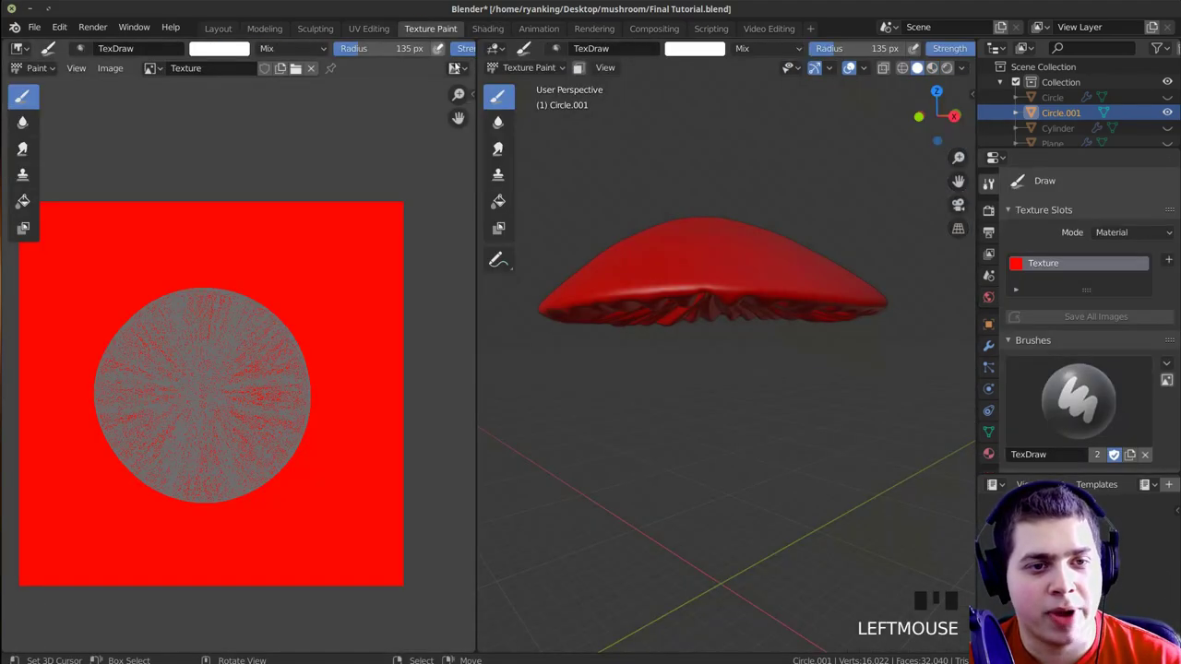
mouse_move(751, 289)
middle_mouse_down()
mouse_move(757, 256)
mouse_move(781, 233)
middle_mouse_up()
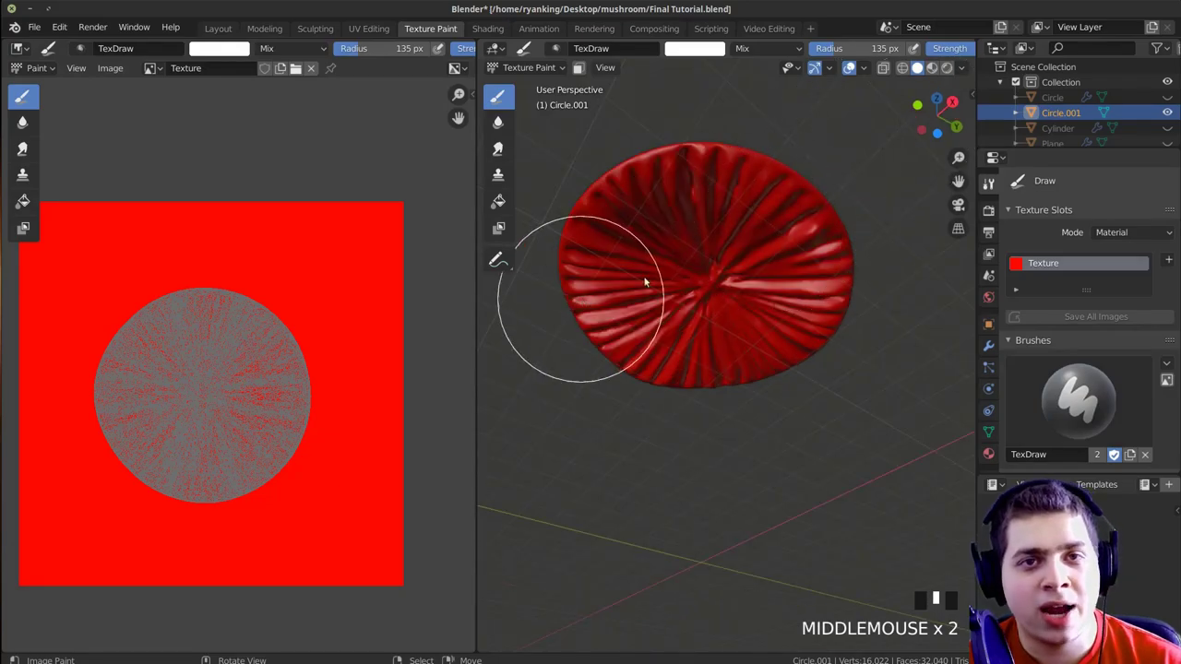
middle_click_drag(835, 205, 621, 361, "shift")
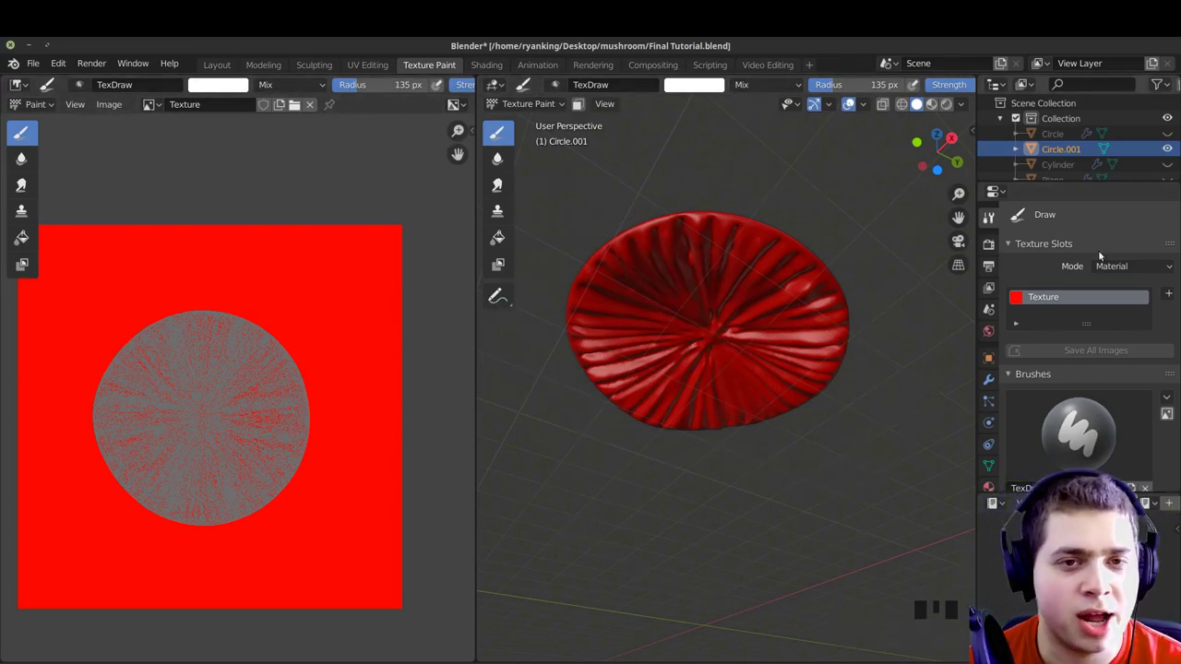
middle_click_drag(654, 370, 751, 342)
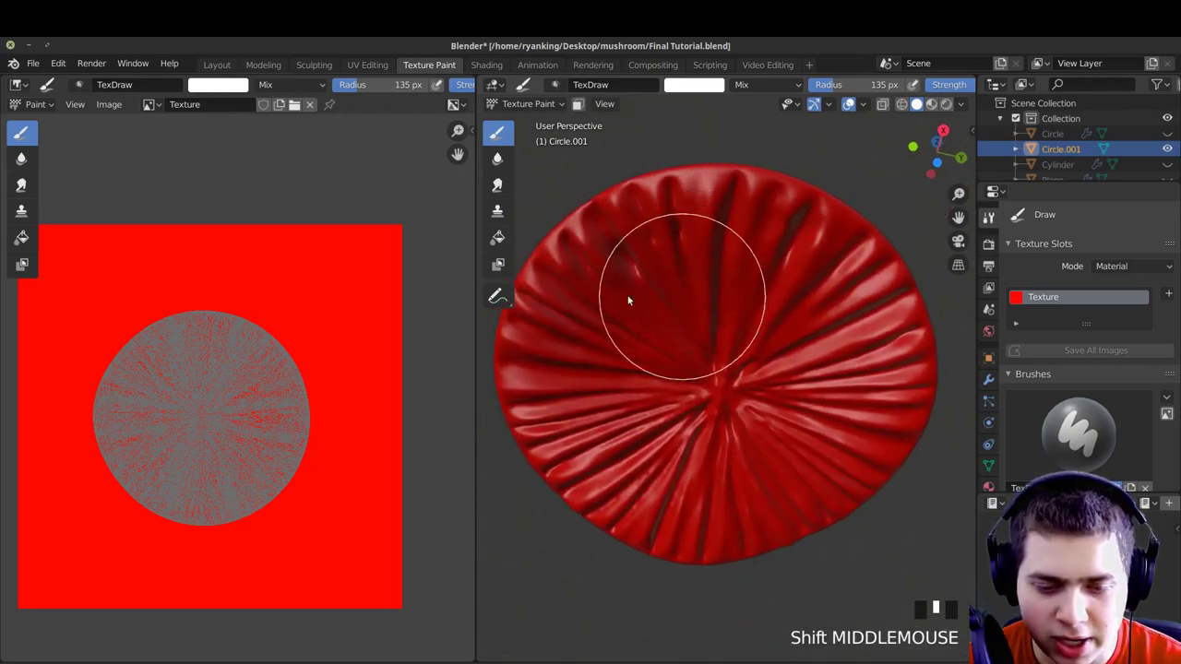
Set the Draw brush's color to a pale peach
left_click(495, 134)
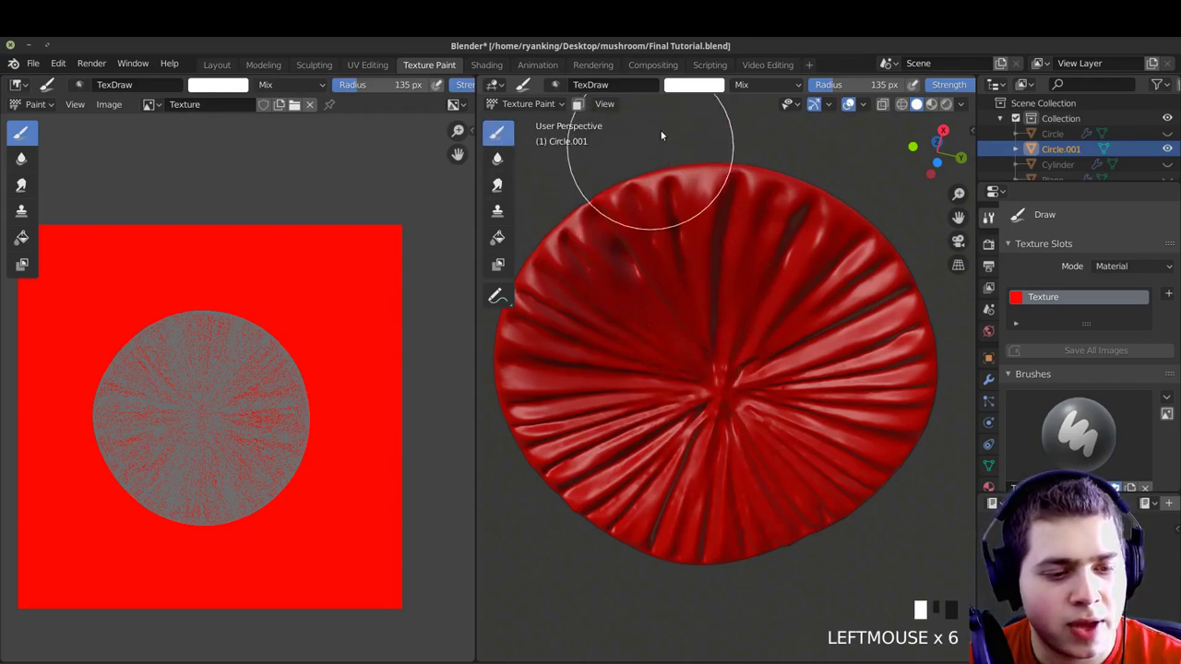
scroll(1045, 325, "down", 4)
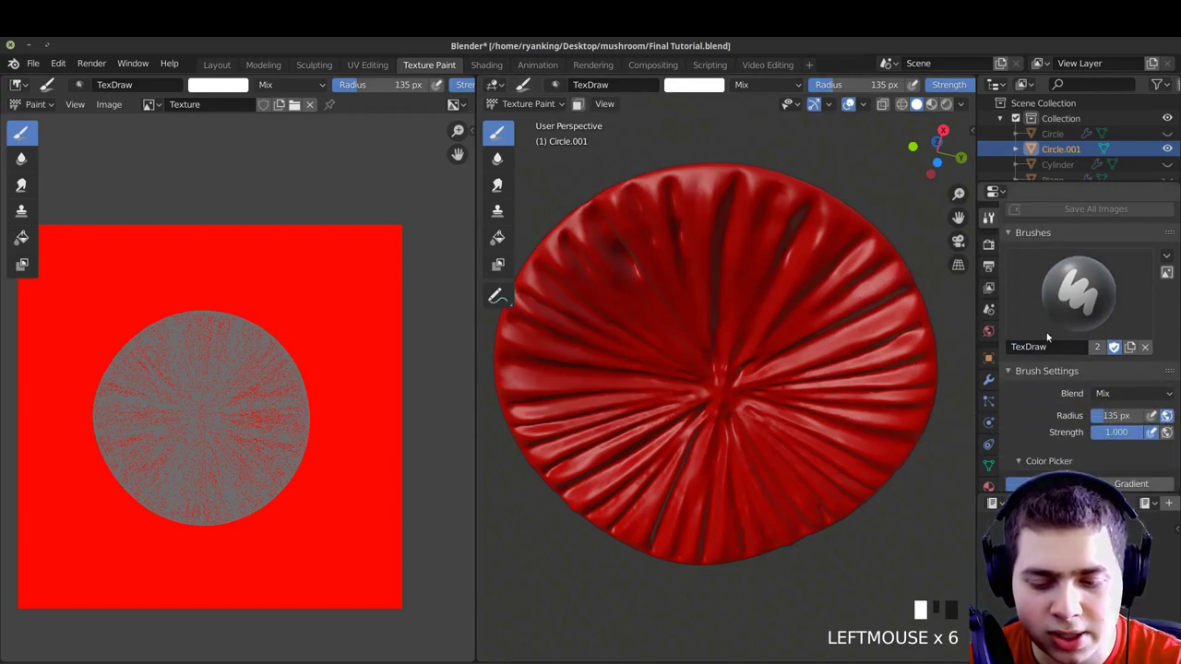
scroll(1045, 323, "down", 4)
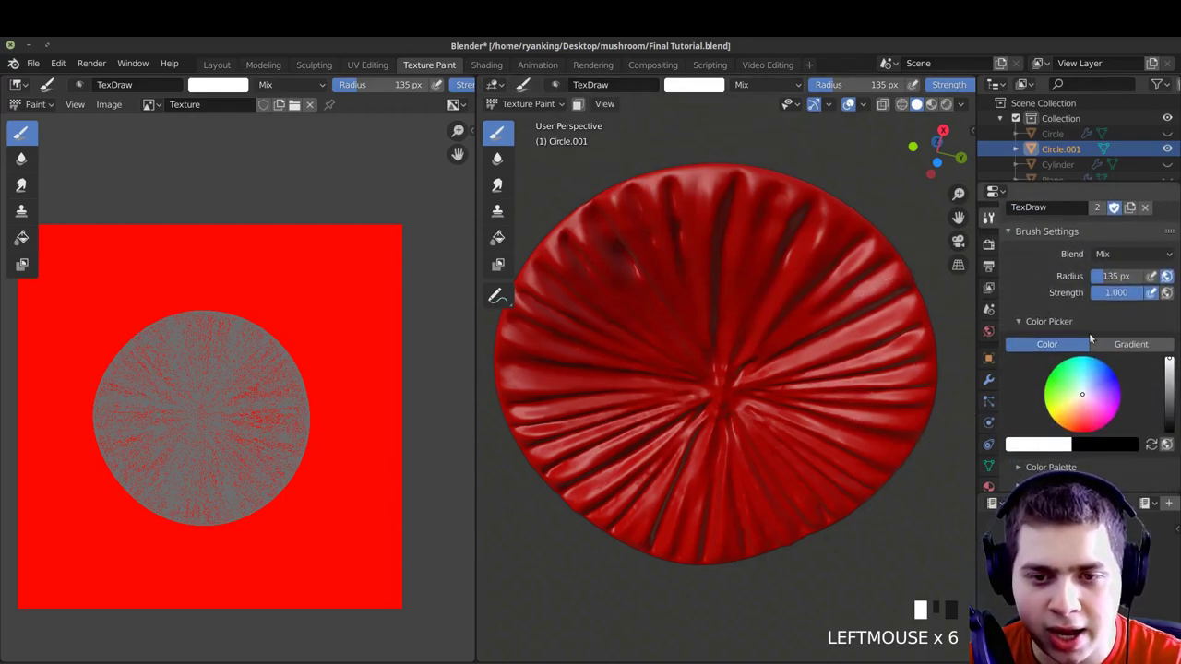
left_click_drag(1081, 399, 1077, 405)
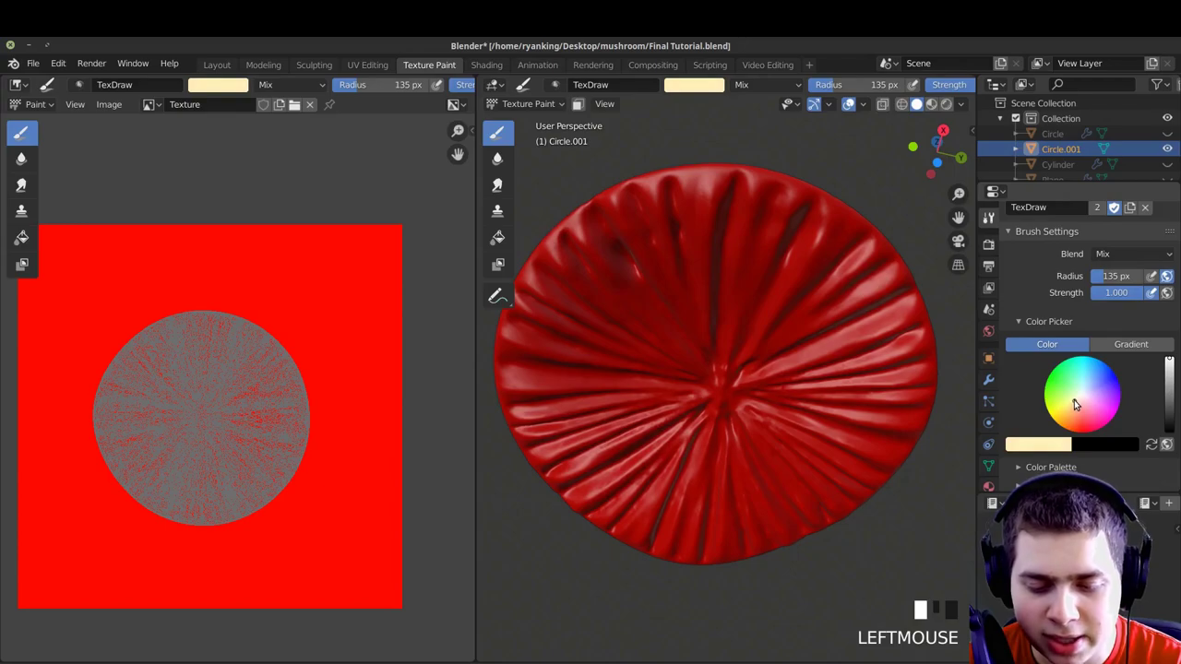
left_click(1075, 407)
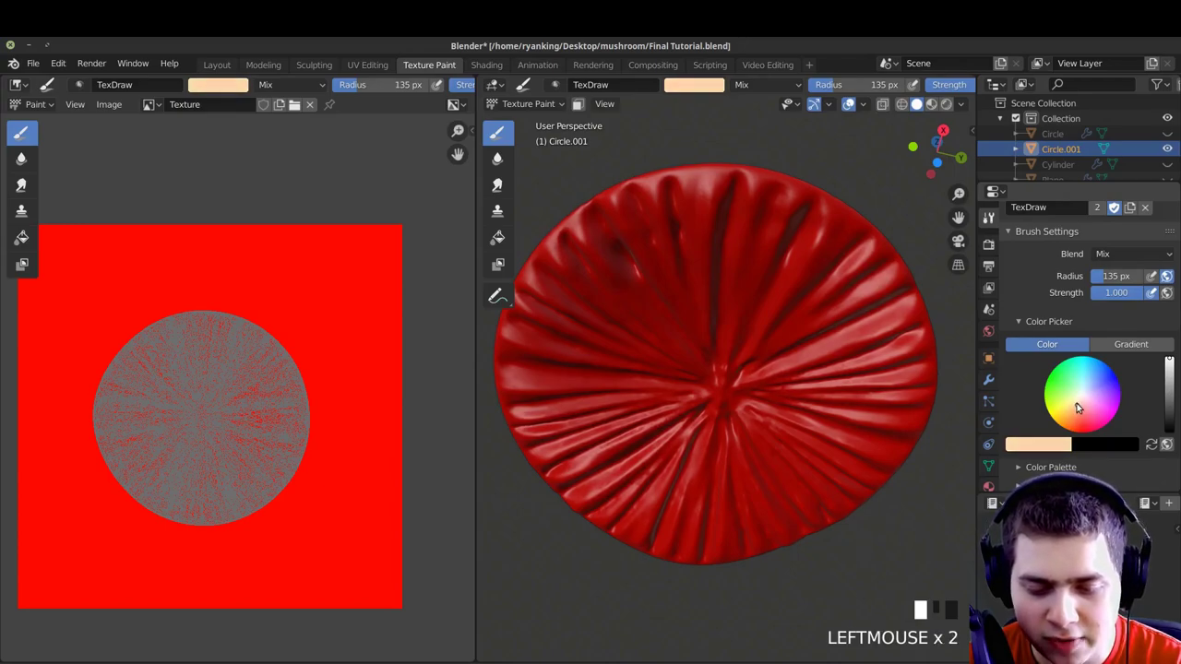
Set the brush radius to 65 px and paint the center of the cap's underside peach
mouse_move(686, 297)
middle_mouse_down()
mouse_move(696, 277)
mouse_move(694, 308)
middle_mouse_up()
key("f")
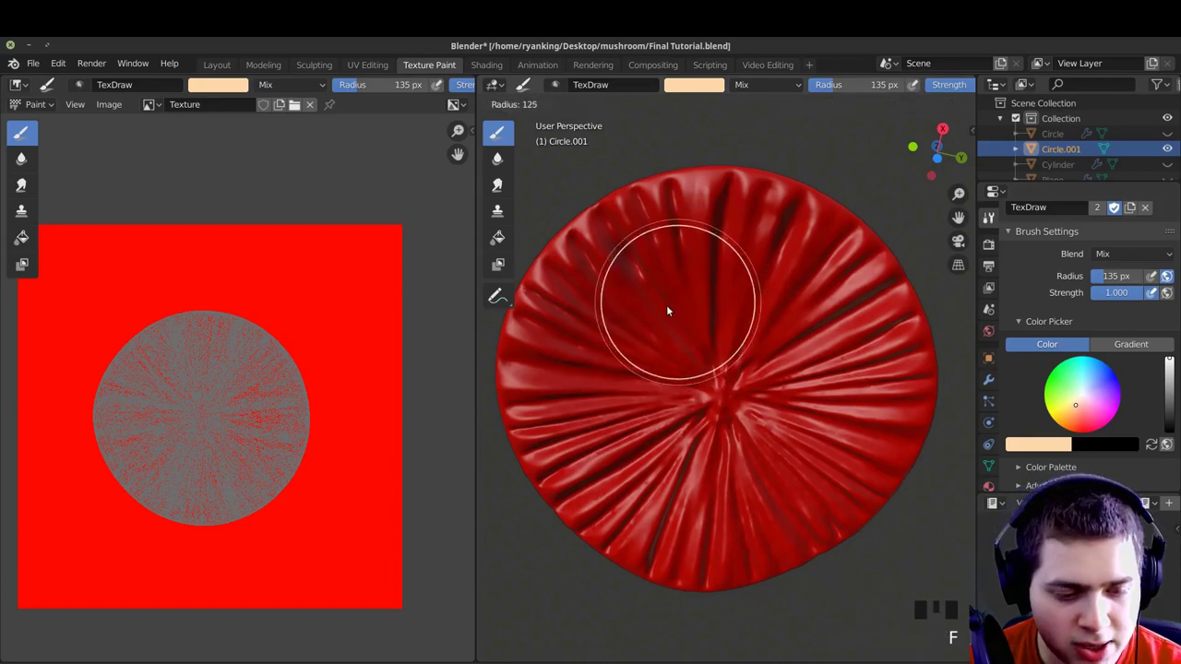
left_click(635, 312)
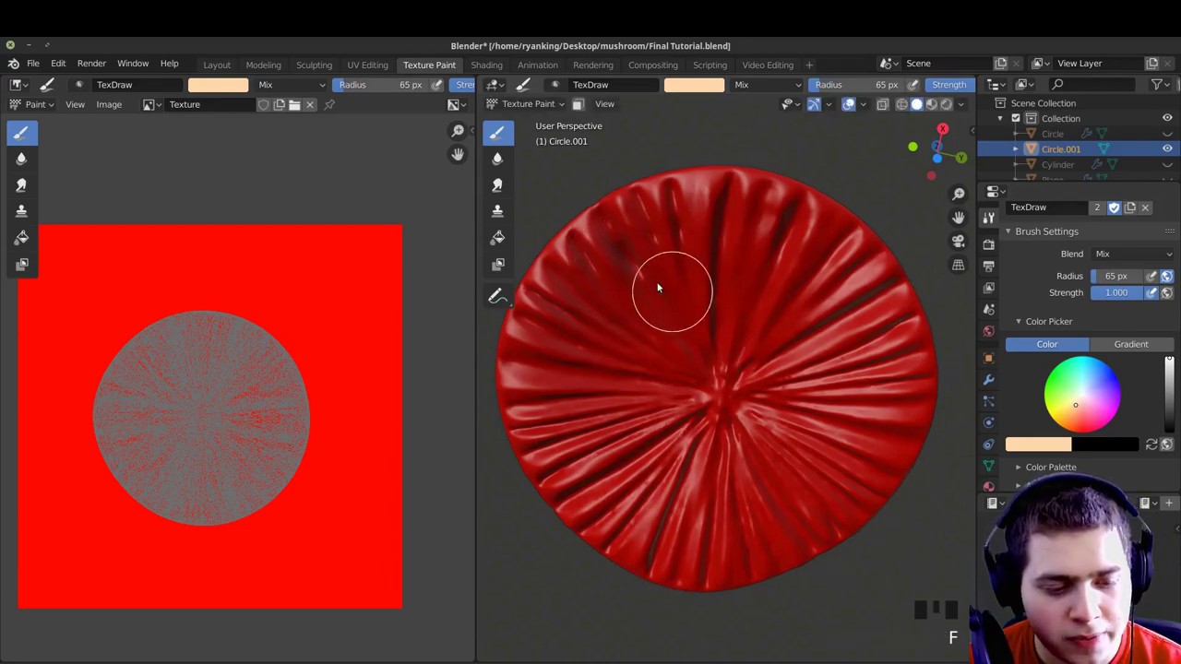
mouse_move(688, 301)
left_mouse_down()
mouse_move(711, 314)
mouse_move(718, 392)
left_mouse_up()
scroll(1101, 412, "up", 4)
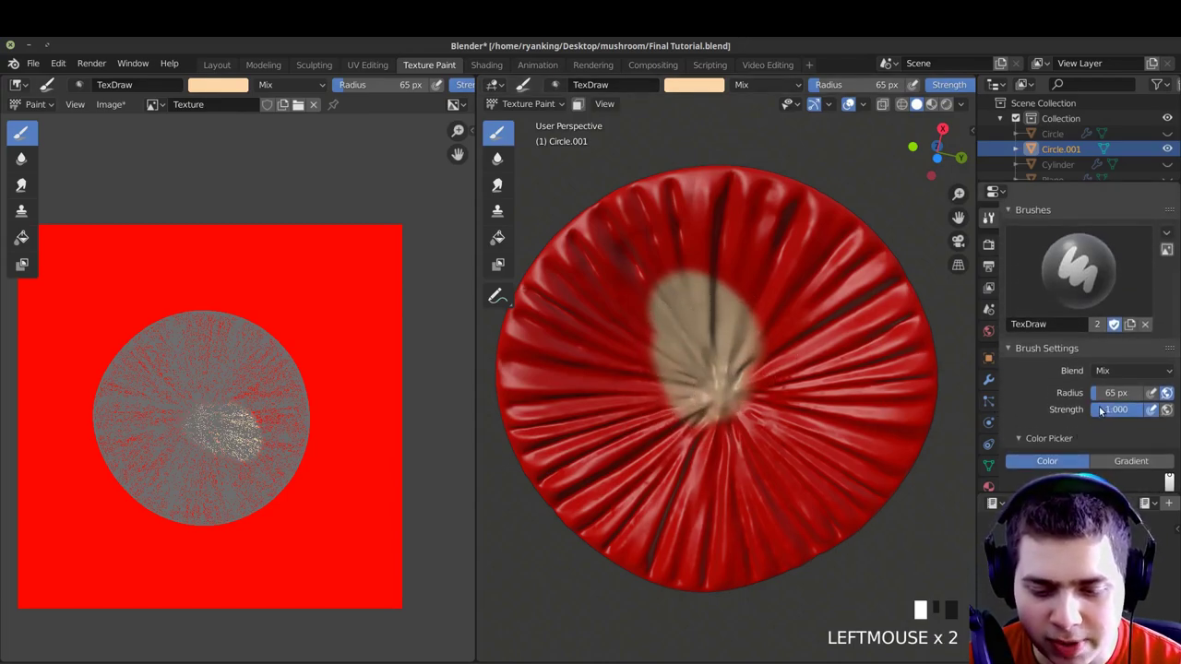
mouse_move(716, 335)
left_mouse_down()
mouse_move(707, 303)
mouse_move(777, 360)
left_mouse_up()
middle_click_drag(735, 374, 707, 388, "shift")
mouse_move(713, 343)
left_mouse_down()
mouse_move(744, 408)
mouse_move(735, 353)
left_mouse_up()
Set the brush radius to 43 px, extend the peach paint outward over the underside's gills and inspect the cap's top
key("f")
left_click(688, 314)
mouse_move(740, 311)
left_mouse_down()
mouse_move(718, 291)
mouse_move(801, 349)
mouse_move(746, 370)
mouse_move(668, 430)
mouse_move(607, 347)
mouse_move(628, 301)
mouse_move(676, 488)
mouse_move(748, 449)
mouse_move(643, 297)
left_mouse_up()
left_click_drag(780, 303, 650, 370)
left_click_drag(676, 489, 781, 421)
middle_click_drag(697, 345, 718, 554)
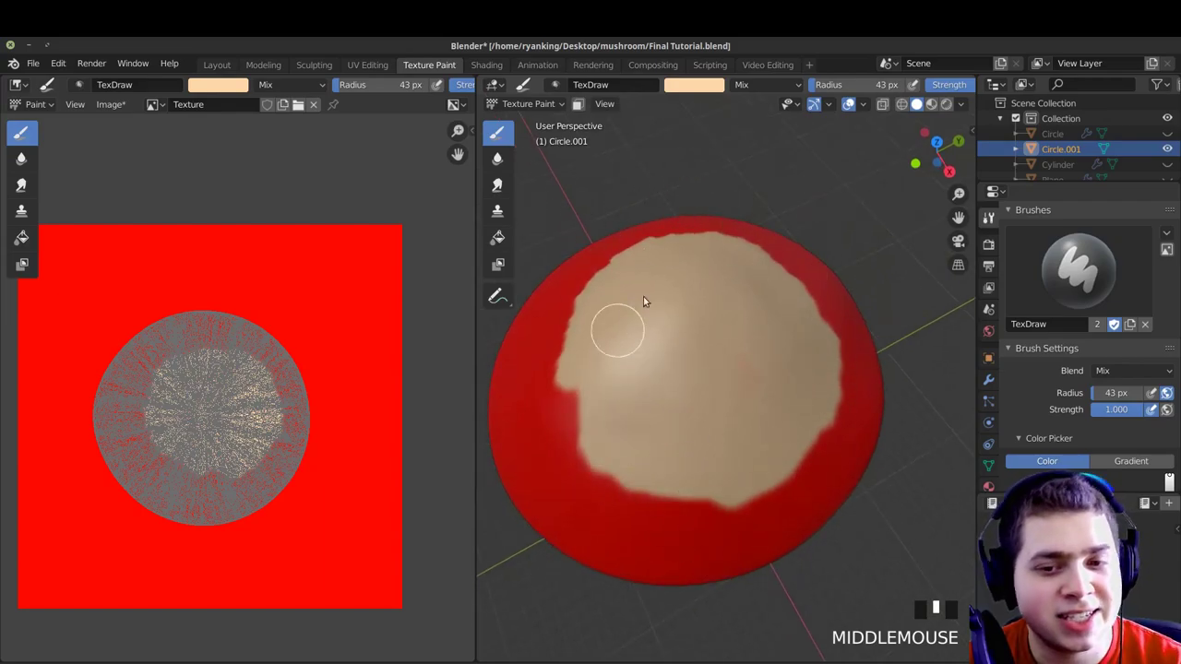
middle_click_drag(649, 415, 651, 434)
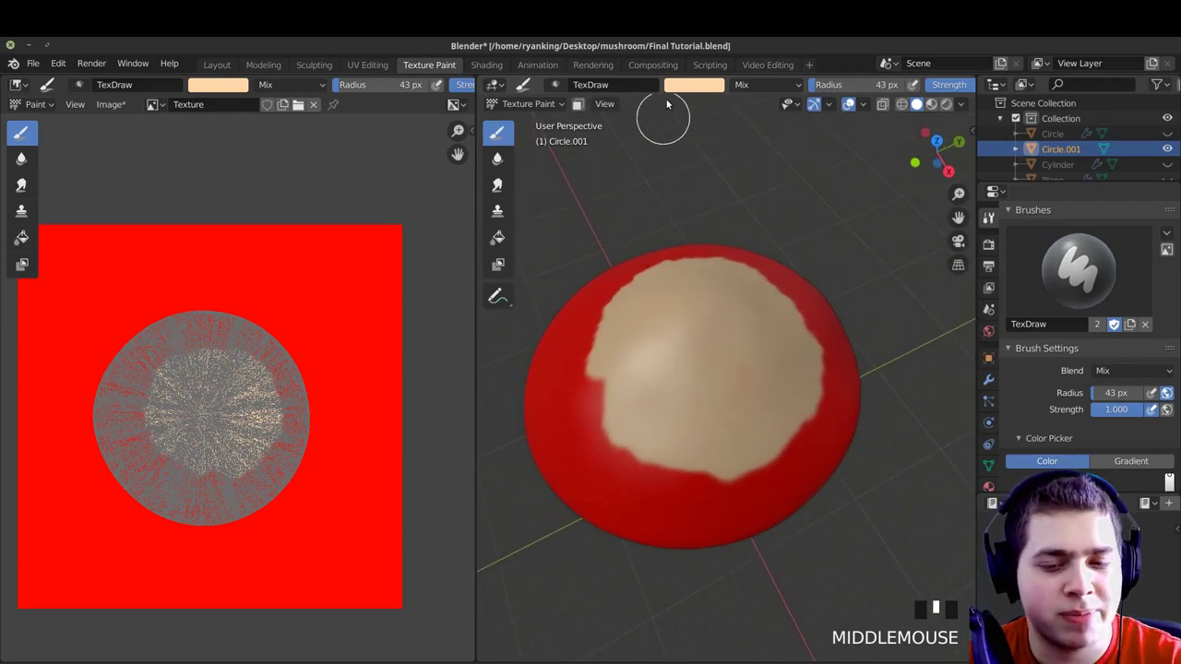
Check the cap from the side, then extend the peach paint outward over the gills along one side of the underside
middle_click_drag(679, 349, 684, 429)
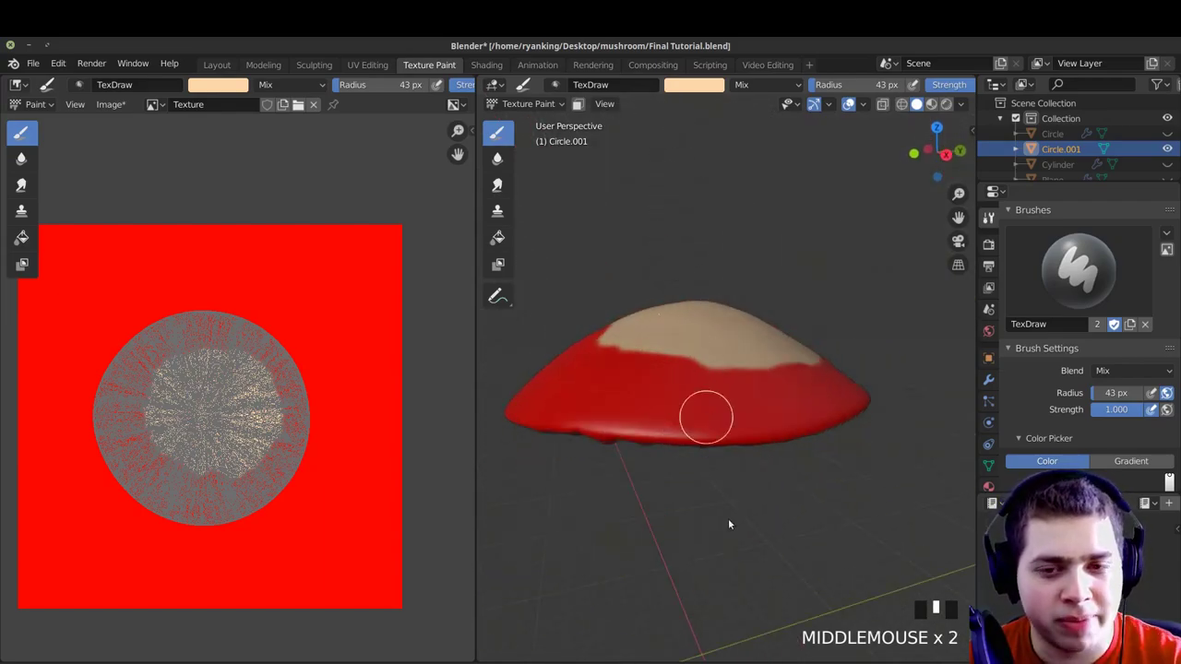
middle_click_drag(743, 546, 713, 499)
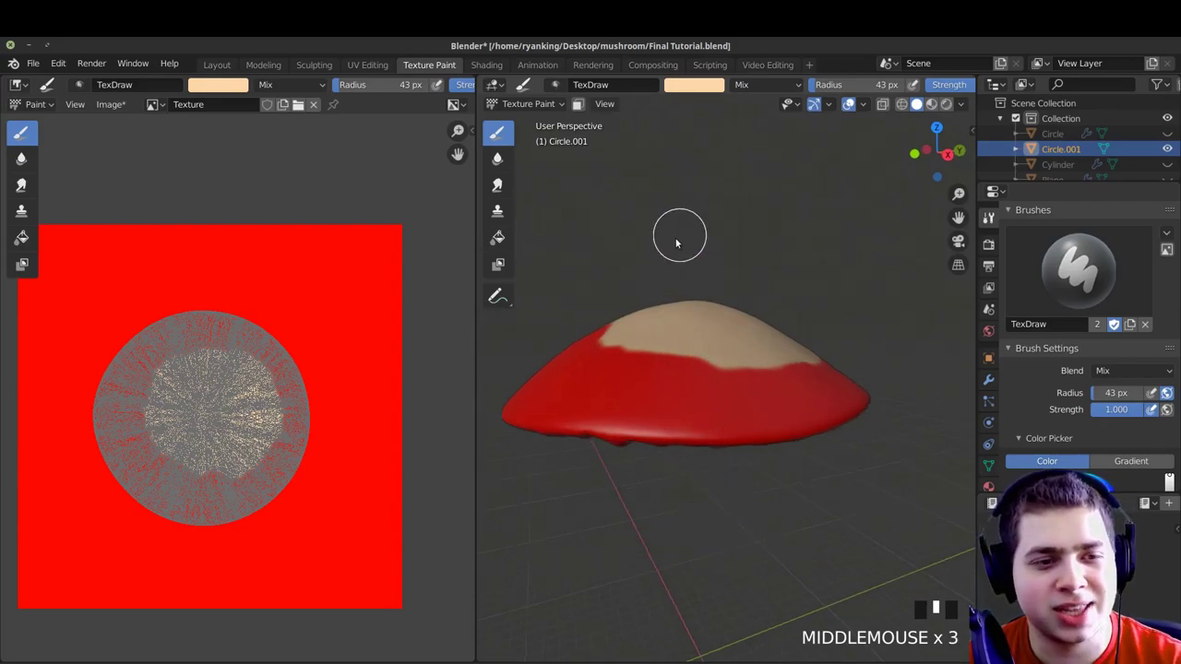
middle_click_drag(657, 461, 696, 263)
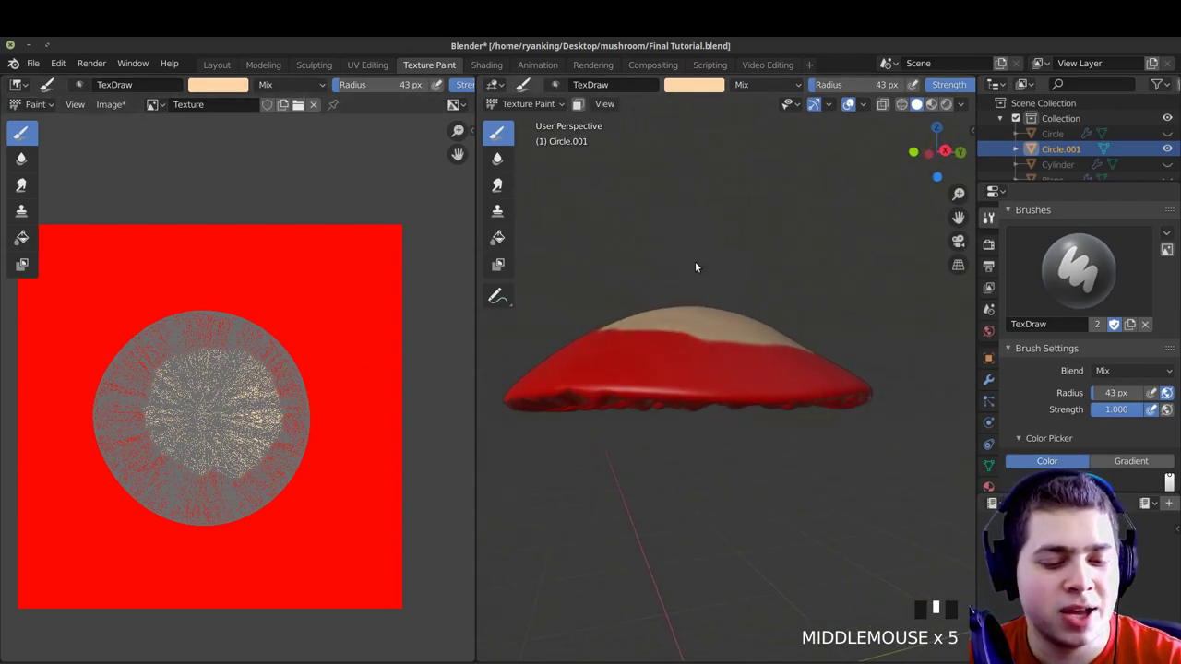
middle_click_drag(680, 382, 652, 216)
middle_click_drag(669, 356, 700, 398)
mouse_move(682, 304)
middle_mouse_down()
mouse_move(657, 345)
mouse_move(694, 357)
mouse_move(731, 424)
mouse_move(633, 316)
mouse_move(691, 346)
mouse_move(684, 296)
mouse_move(721, 309)
mouse_move(766, 285)
middle_mouse_up()
left_click(685, 296)
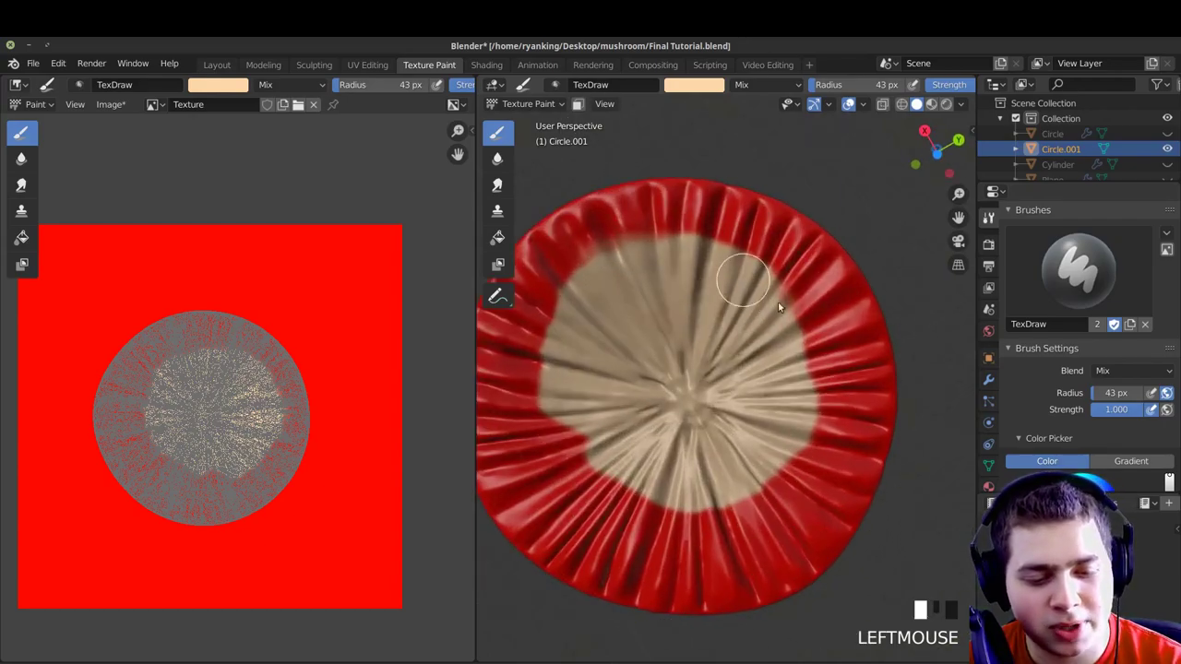
middle_click_drag(668, 211, 656, 198, "shift")
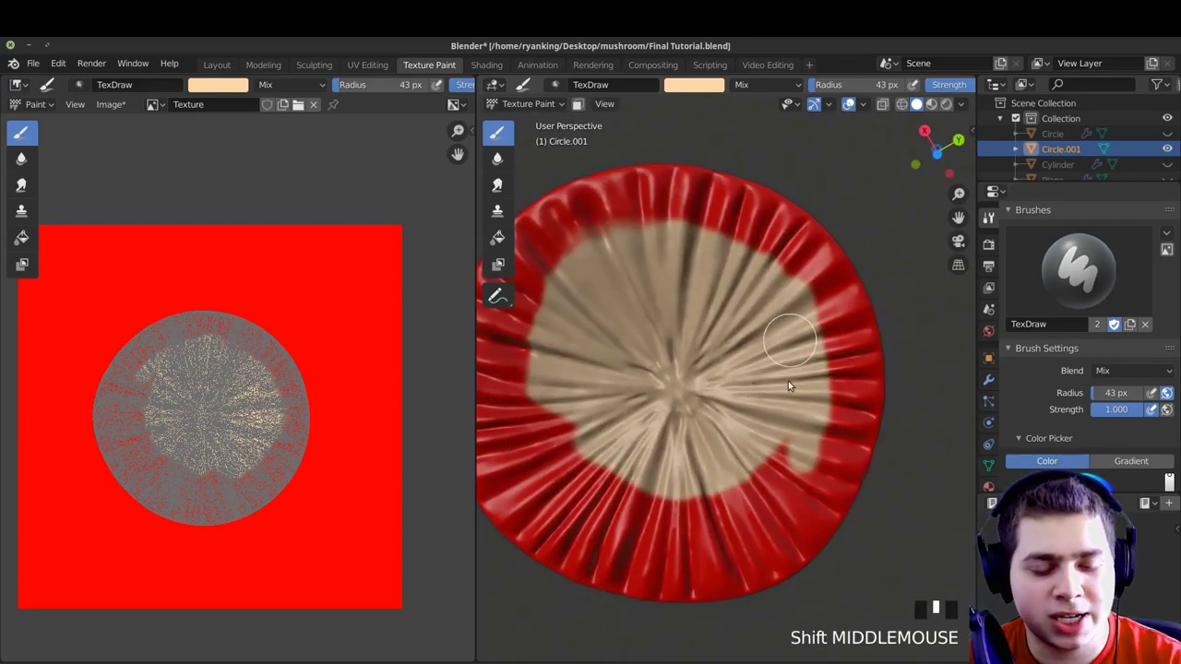
left_click_drag(769, 263, 673, 221)
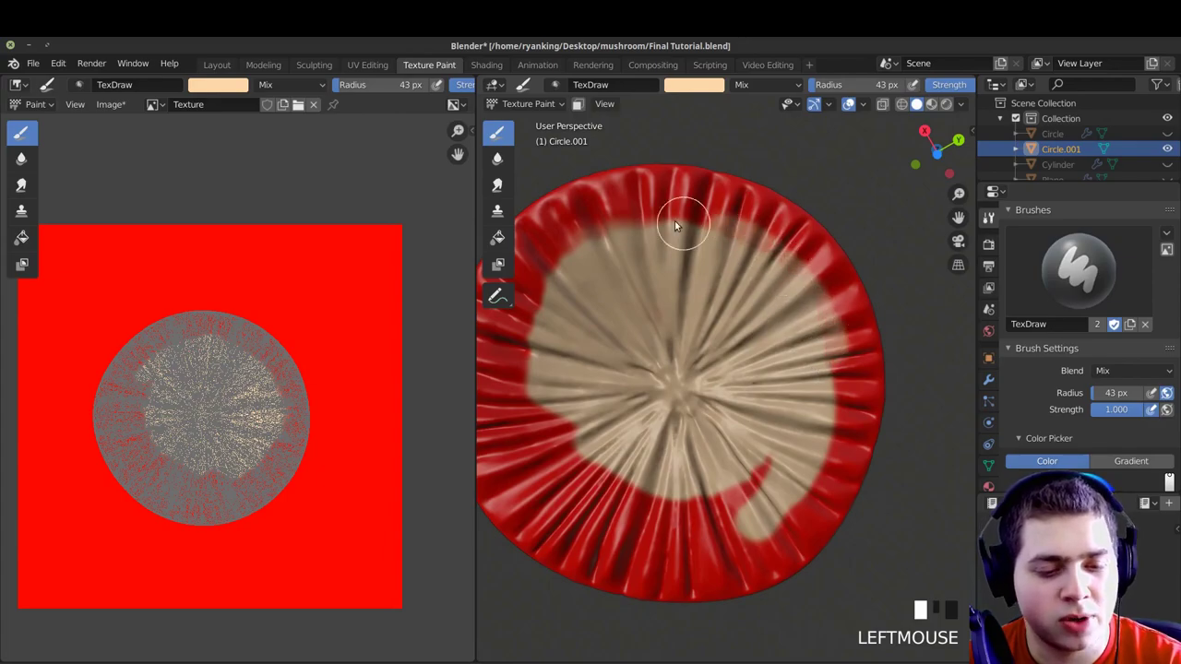
Widen the peach area toward the rim, painting over the red gills around the adjoining part of the underside
left_click_drag(813, 333, 780, 262)
left_click_drag(782, 258, 812, 327)
middle_click_drag(815, 343, 799, 318, "shift")
left_click_drag(819, 342, 807, 447)
left_click_drag(808, 444, 711, 502)
middle_click_drag(711, 503, 720, 477, "shift")
mouse_move(736, 475)
left_mouse_down()
mouse_move(749, 462)
mouse_move(712, 459)
mouse_move(736, 406)
left_mouse_up()
Cover the remaining broad red areas around the underside with peach, leaving only a band of red near the rim
middle_click_drag(645, 432, 710, 434, "shift")
mouse_move(678, 461)
left_mouse_down()
mouse_move(620, 432)
mouse_move(616, 372)
mouse_move(666, 444)
mouse_move(699, 396)
left_mouse_up()
middle_click_drag(709, 337, 688, 429, "shift")
left_click_drag(631, 270, 784, 277)
mouse_move(715, 245)
middle_mouse_down()
mouse_move(708, 276)
mouse_move(644, 306)
middle_mouse_up()
scroll(705, 273, "up", 2)
left_click_drag(604, 242, 746, 260)
left_click_drag(666, 237, 729, 243)
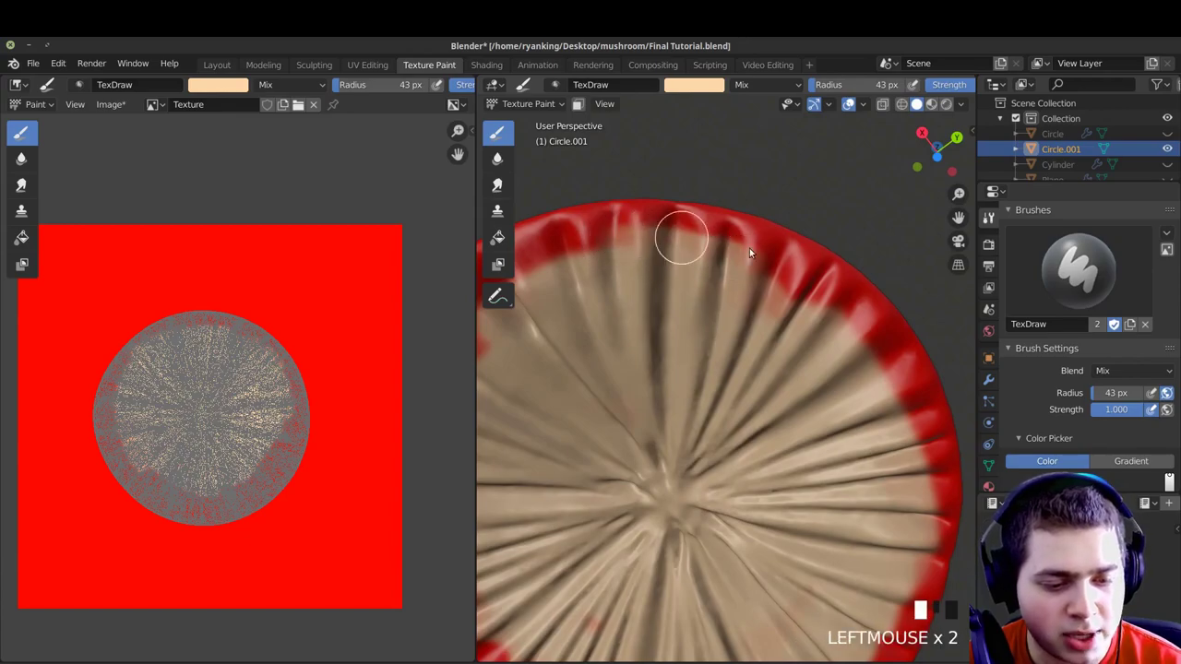
Narrow the red band along the upper part of the rim by painting the gill ends peach
middle_click_drag(666, 236, 618, 215, "shift")
left_click_drag(617, 215, 635, 215)
left_click_drag(701, 234, 823, 319)
mouse_move(697, 240)
left_mouse_down()
mouse_move(766, 280)
mouse_move(816, 331)
left_mouse_up()
middle_click_drag(819, 336, 779, 270, "shift")
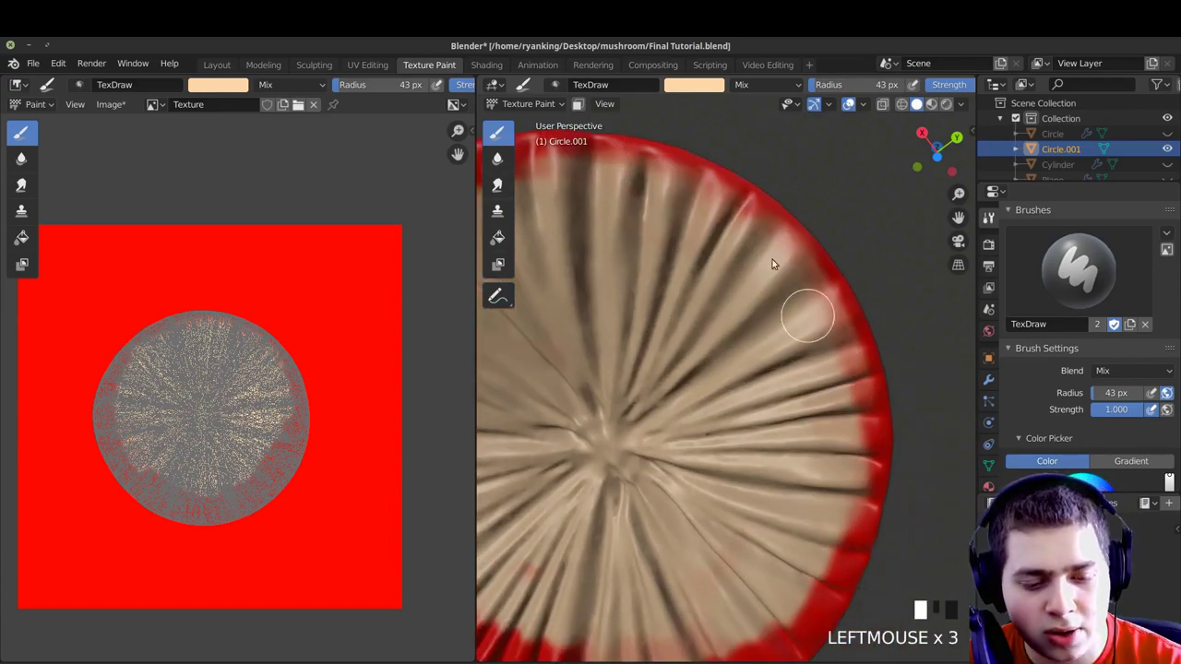
left_click_drag(654, 181, 804, 312)
middle_click_drag(798, 324, 758, 270, "shift")
Paint the gill ends peach down the side of the rim, leaving a thin red edge
mouse_move(784, 268)
left_mouse_down()
mouse_move(825, 419)
mouse_move(822, 373)
left_mouse_up()
left_click_drag(818, 355, 808, 453)
middle_click_drag(808, 453, 799, 402, "shift")
mouse_move(792, 242)
left_mouse_down()
mouse_move(806, 307)
mouse_move(768, 476)
left_mouse_up()
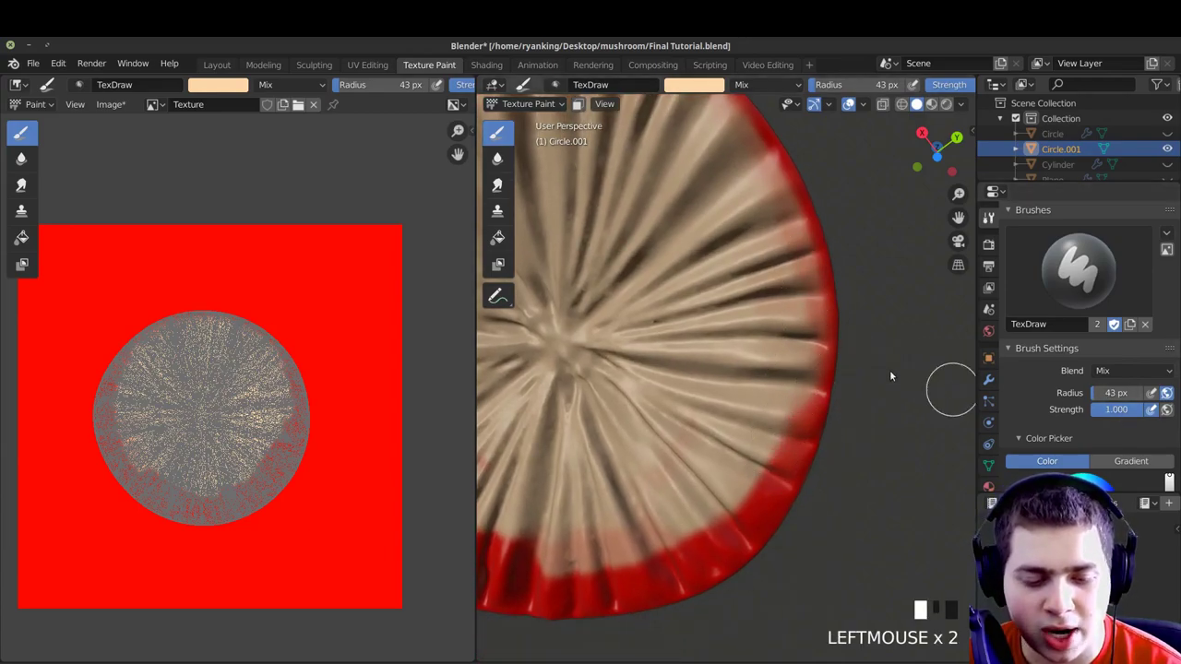
left_click_drag(802, 349, 753, 467)
middle_click_drag(751, 469, 766, 400, "shift")
left_click_drag(758, 428, 647, 508)
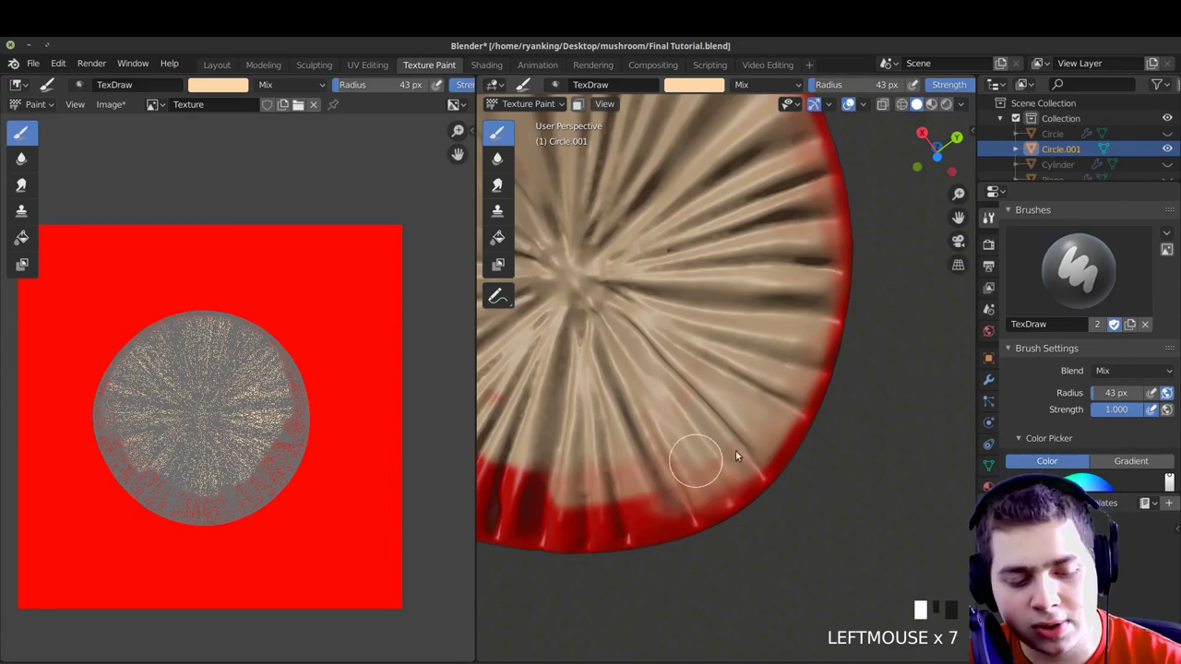
Paint the last wide red patches at the lower rim peach and finish the gill ends around the opposite side
middle_click_drag(697, 474, 729, 426, "shift")
left_click(727, 432)
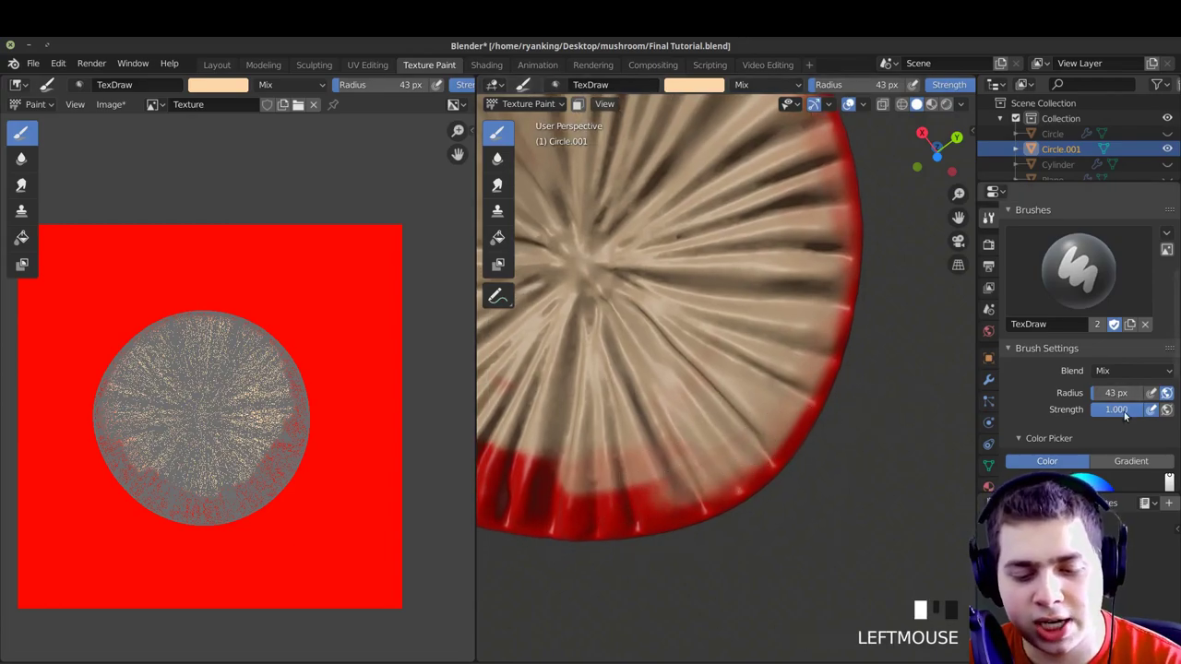
left_click(545, 493)
middle_click_drag(545, 493, 822, 409, "shift")
left_click(551, 477)
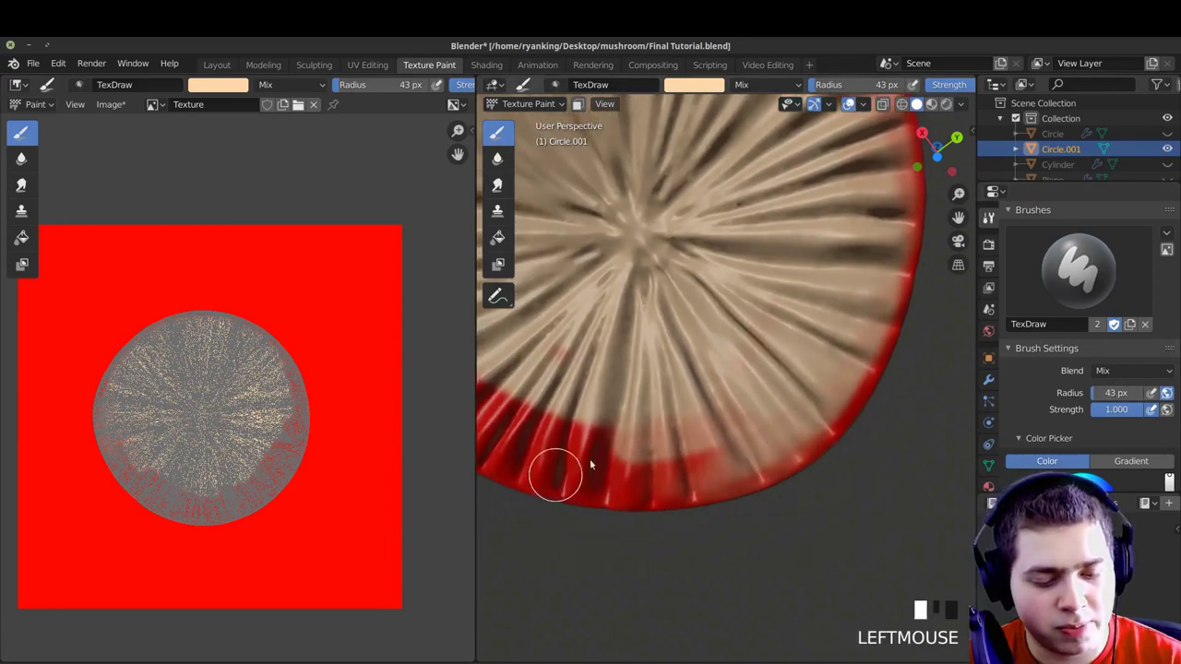
middle_click_drag(551, 477, 754, 439)
mouse_move(577, 277)
middle_mouse_down("shift")
mouse_move(616, 335)
mouse_move(612, 233)
mouse_move(611, 284)
middle_mouse_up("shift")
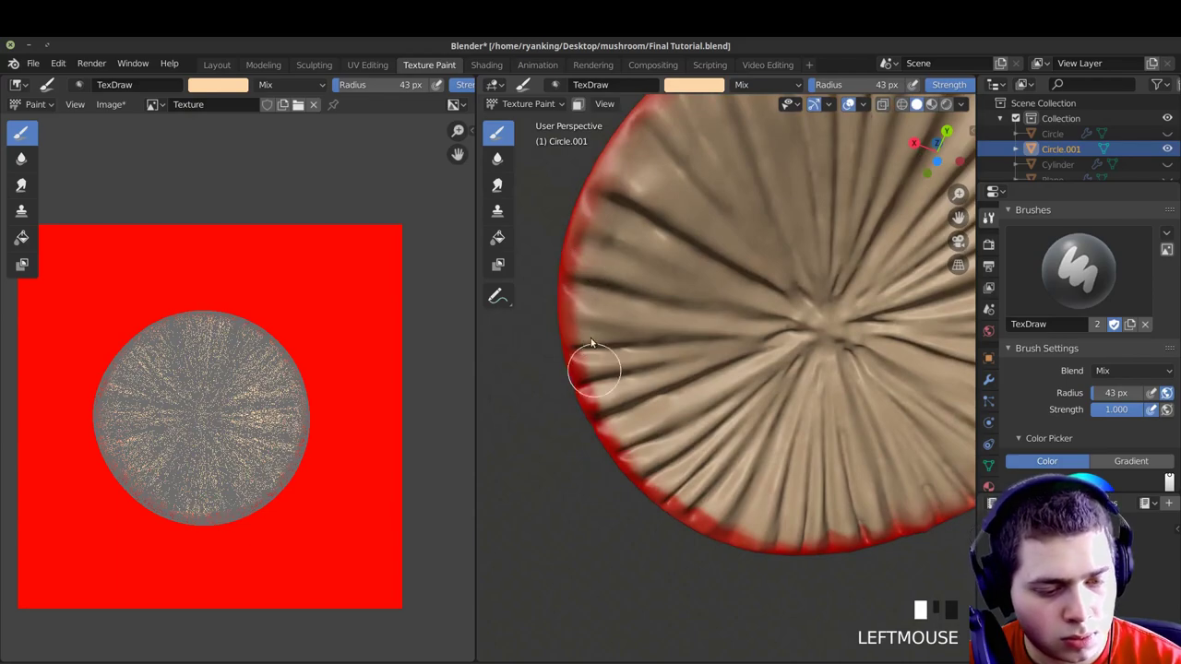
middle_click_drag(674, 189, 584, 225, "shift")
Set the Draw brush's color to pure red and paint a red stroke over the gill ends at the rim
scroll(1078, 406, "down", 4)
left_click_drag(1077, 418, 1083, 448)
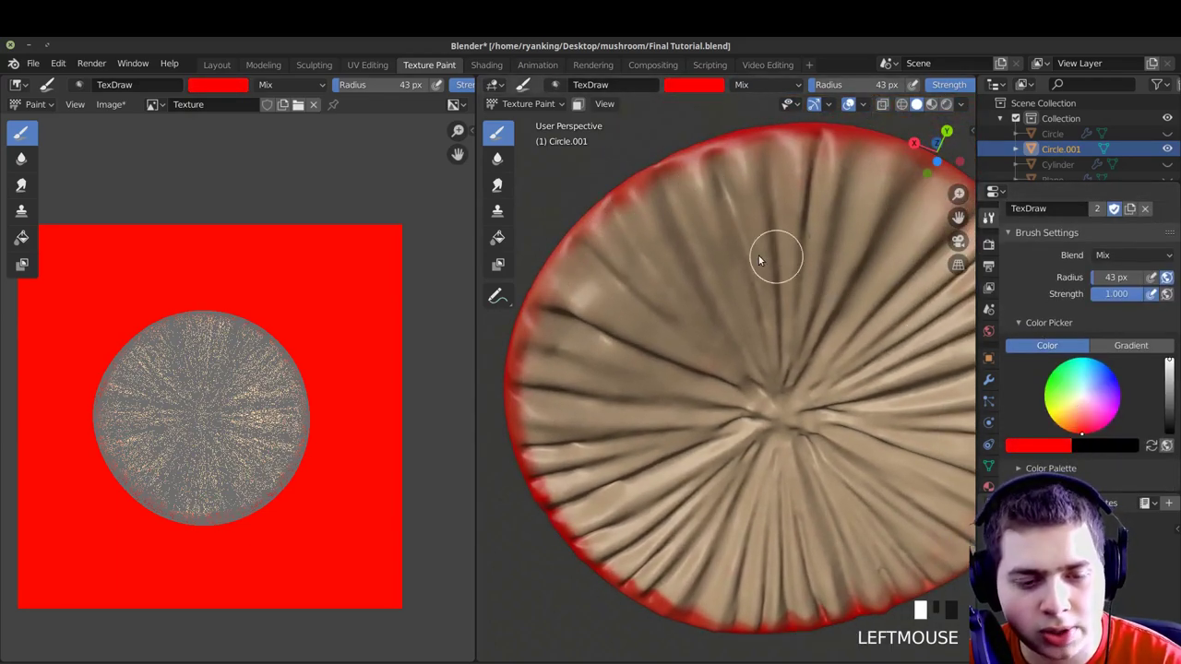
middle_click_drag(783, 256, 659, 193, "shift")
left_click_drag(658, 192, 739, 216)
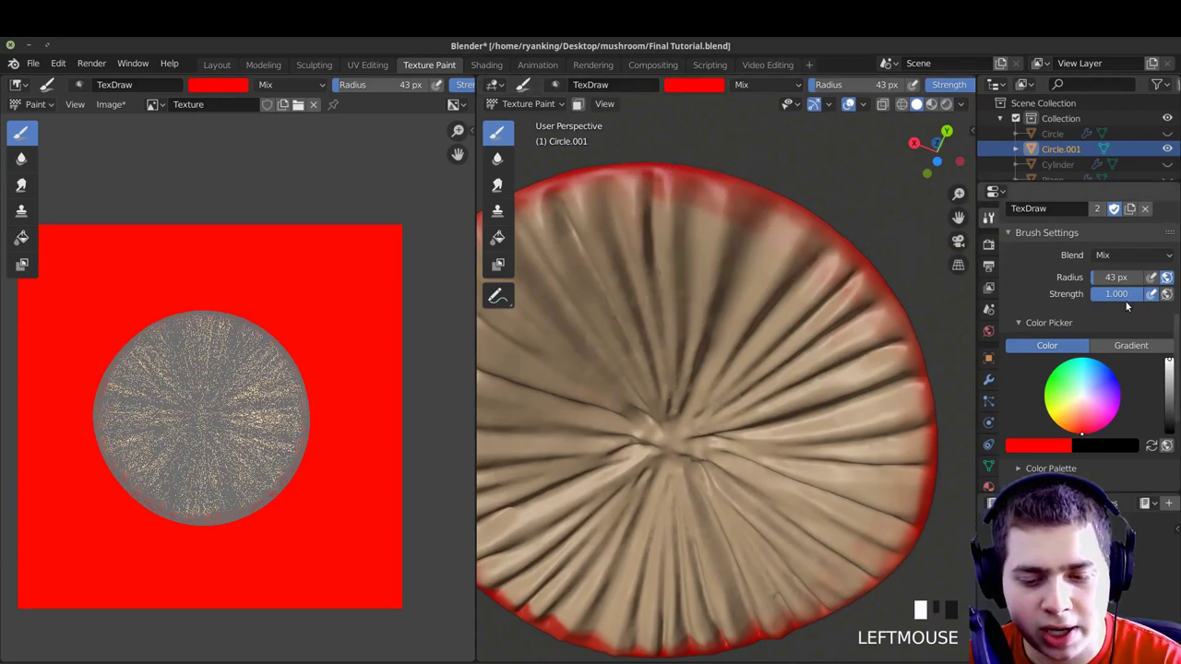
Set the brush strength to 0.534 and paint softer red along the rim to blend it into the peach
left_click_drag(1064, 296, 1084, 297)
left_click_drag(730, 188, 816, 256)
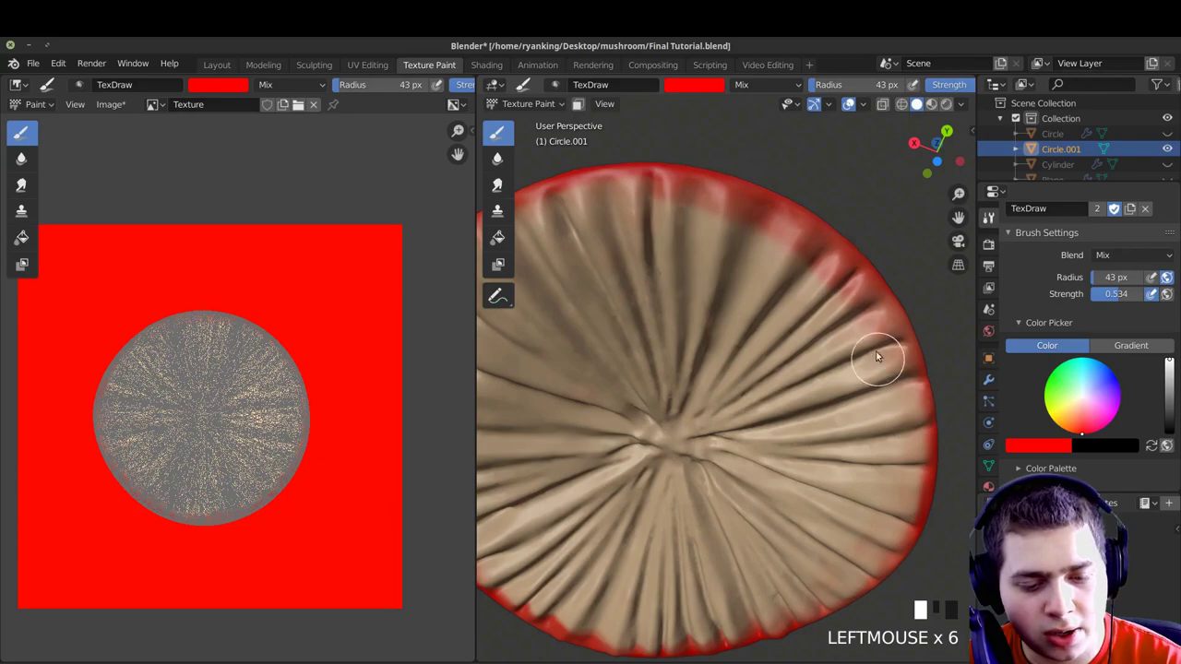
key("ctrl+z")
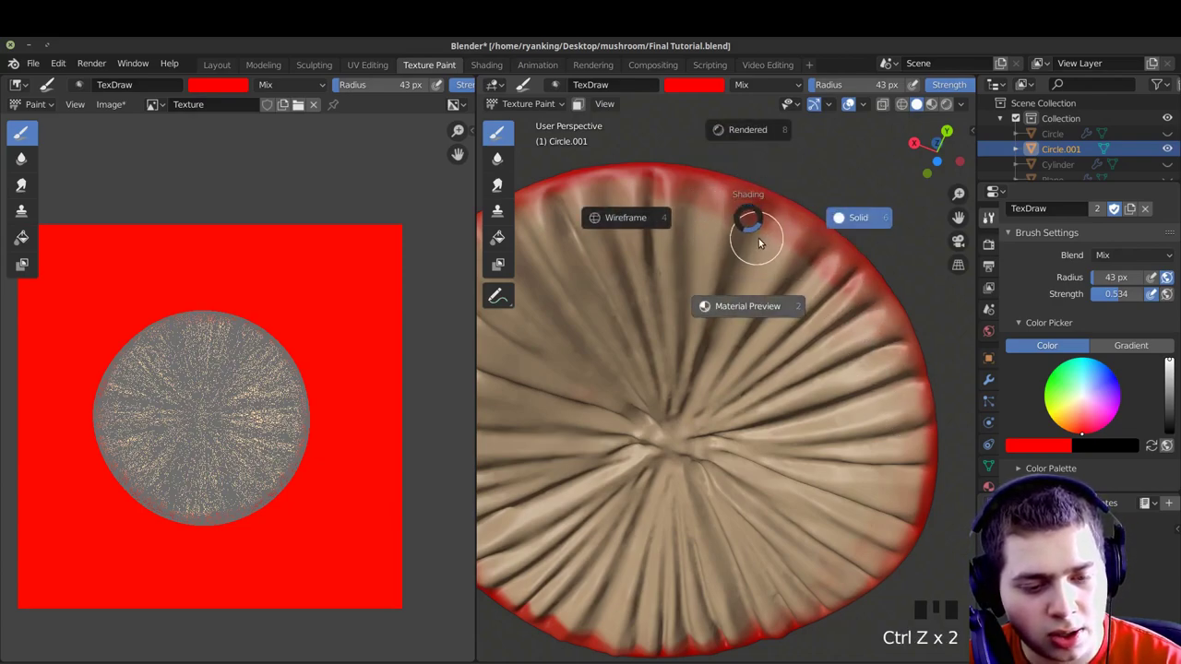
middle_click_drag(895, 386, 881, 316, "shift")
middle_click_drag(871, 442, 856, 396, "shift")
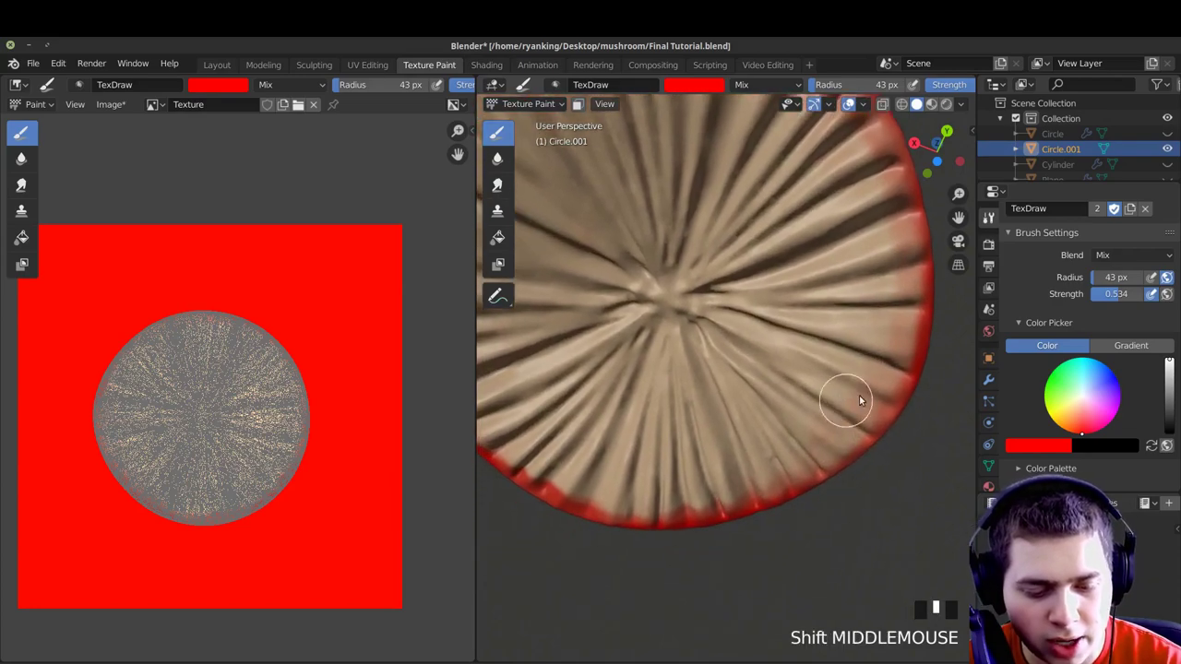
middle_click_drag(762, 484, 876, 395, "shift")
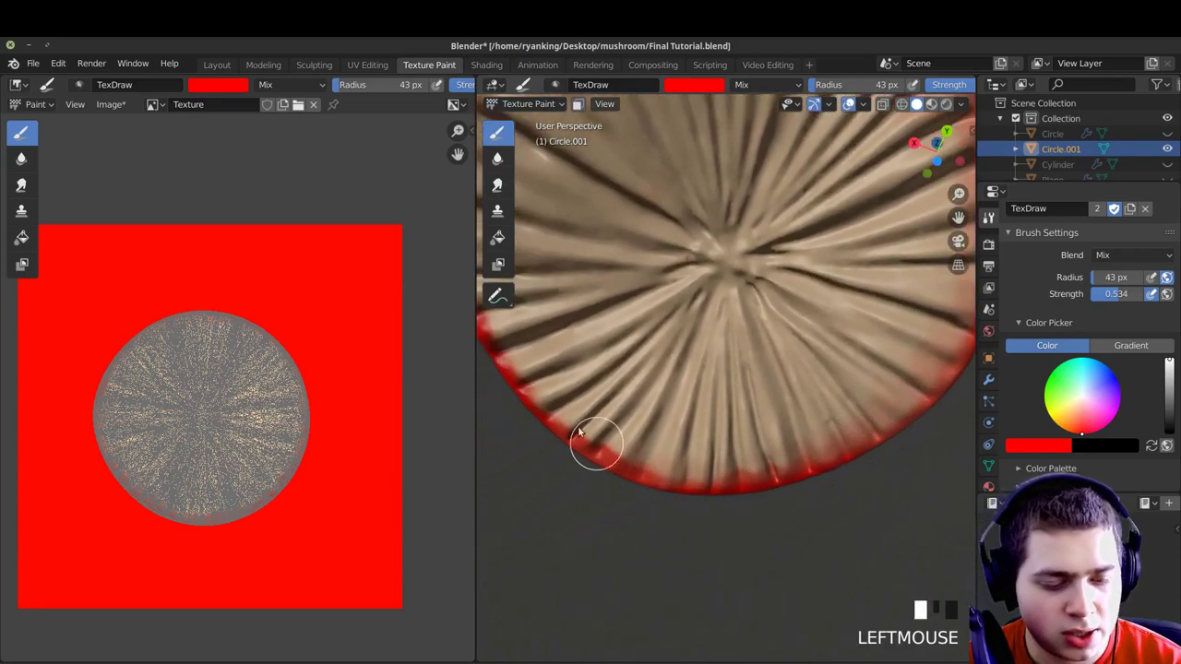
Continue the soft red blend over the gill ends around the opposite side of the rim
middle_click_drag(582, 435, 701, 475, "shift")
left_click_drag(621, 429, 571, 358)
middle_click_drag(570, 358, 585, 394, "shift")
mouse_move(587, 396)
left_mouse_down()
mouse_move(559, 251)
mouse_move(556, 294)
left_mouse_up()
middle_click_drag(557, 298, 558, 342, "shift")
left_click_drag(558, 345, 580, 265)
middle_click_drag(580, 267, 554, 361, "shift")
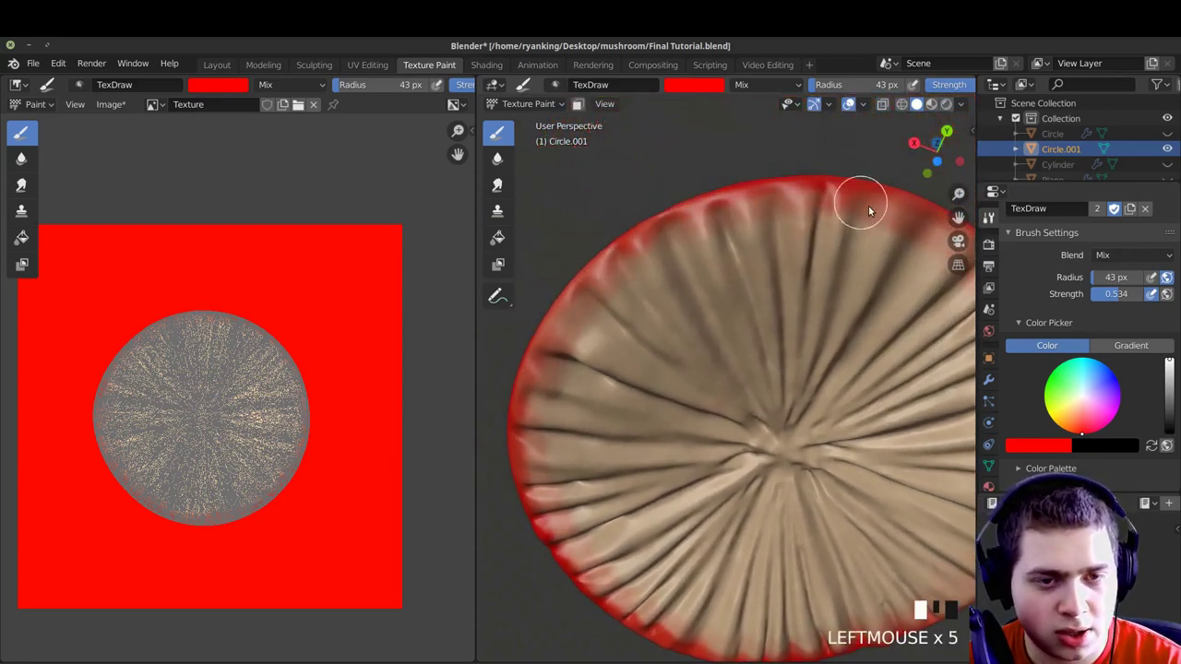
middle_click_drag(592, 309, 688, 341, "ctrl")
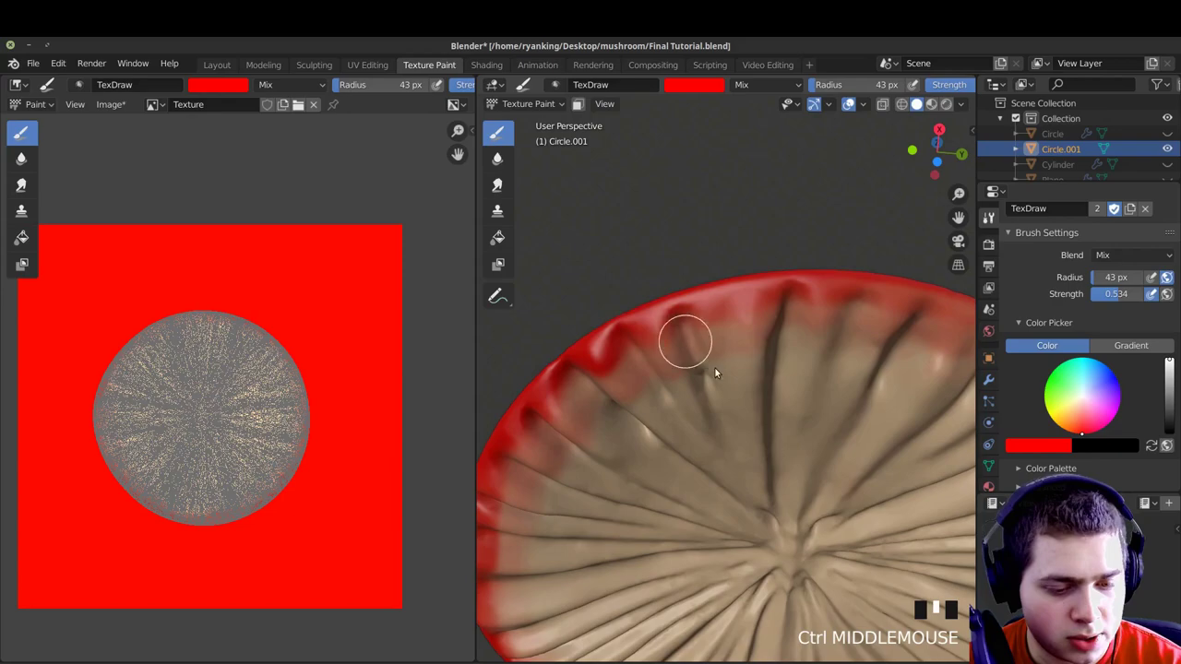
Set the brush color to a light yellow-orange and paint it over the inner edge of the red rim
left_click(1071, 409)
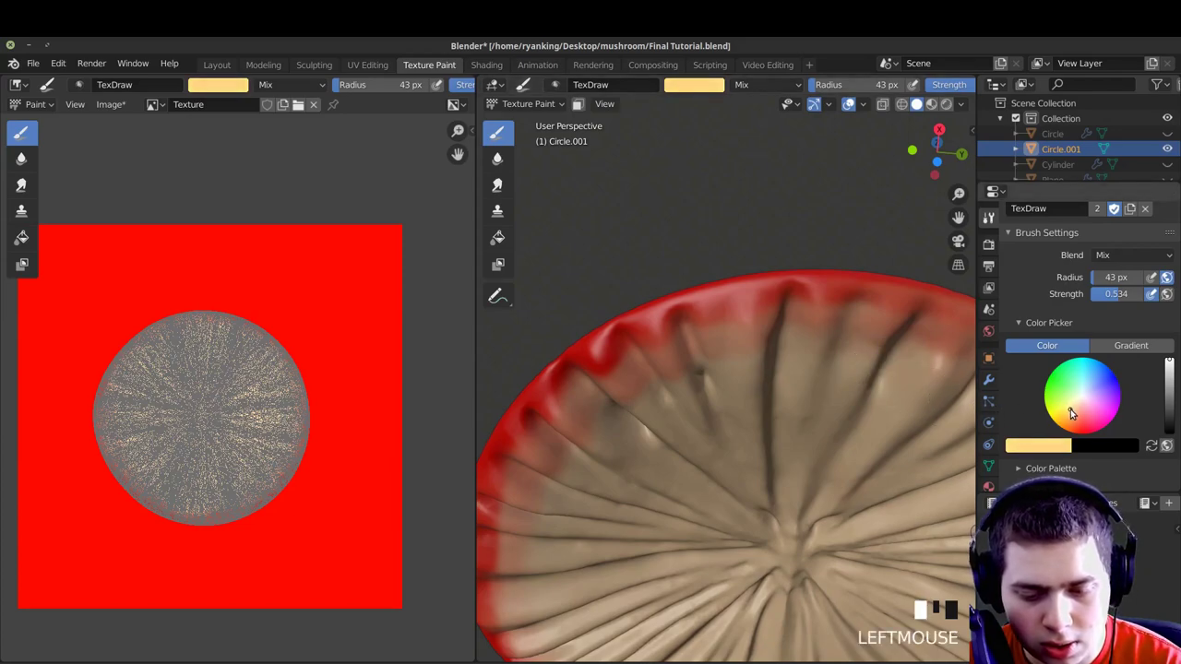
scroll(809, 332, "down", 2)
left_click_drag(817, 353, 757, 336)
middle_click_drag(824, 346, 784, 349)
scroll(812, 349, "up", 2)
middle_click_drag(909, 342, 745, 356, "shift")
left_click_drag(762, 365, 799, 415)
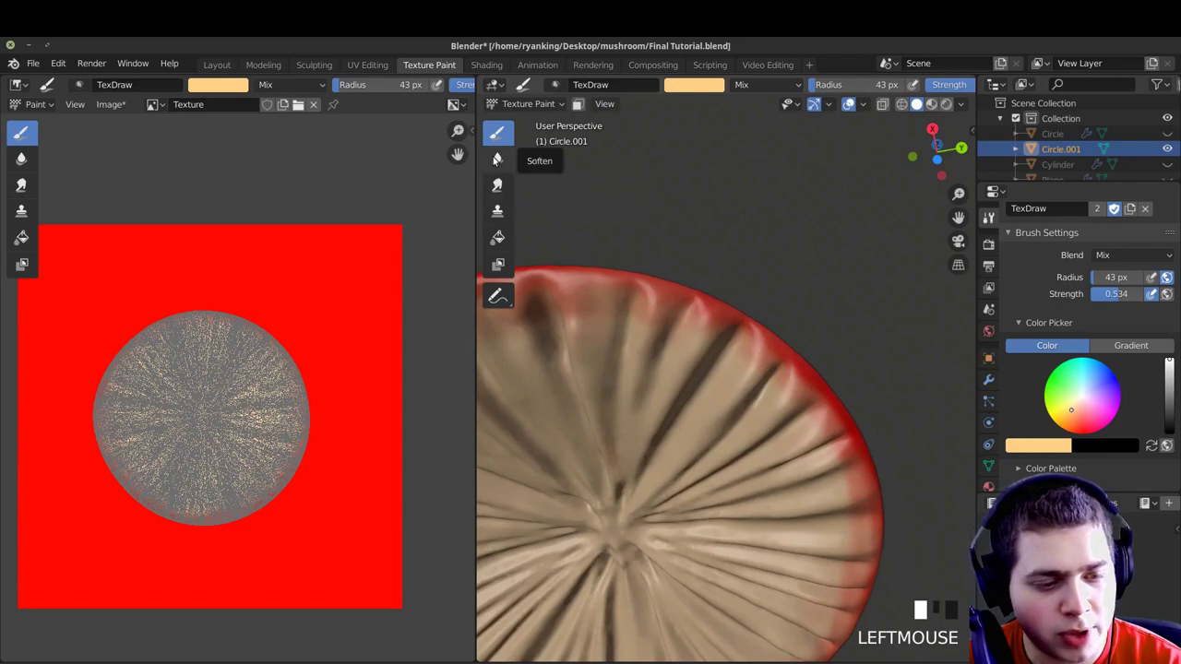
middle_click_drag(773, 369, 686, 245, "shift")
mouse_move(665, 257)
left_mouse_down()
mouse_move(756, 321)
mouse_move(791, 457)
left_mouse_up()
middle_click_drag(791, 459, 803, 407, "shift")
Switch to the Soften brush, blur the transition between the red rim and the peach gills, and inspect the underside
left_click(498, 160)
left_click_drag(707, 179, 735, 195)
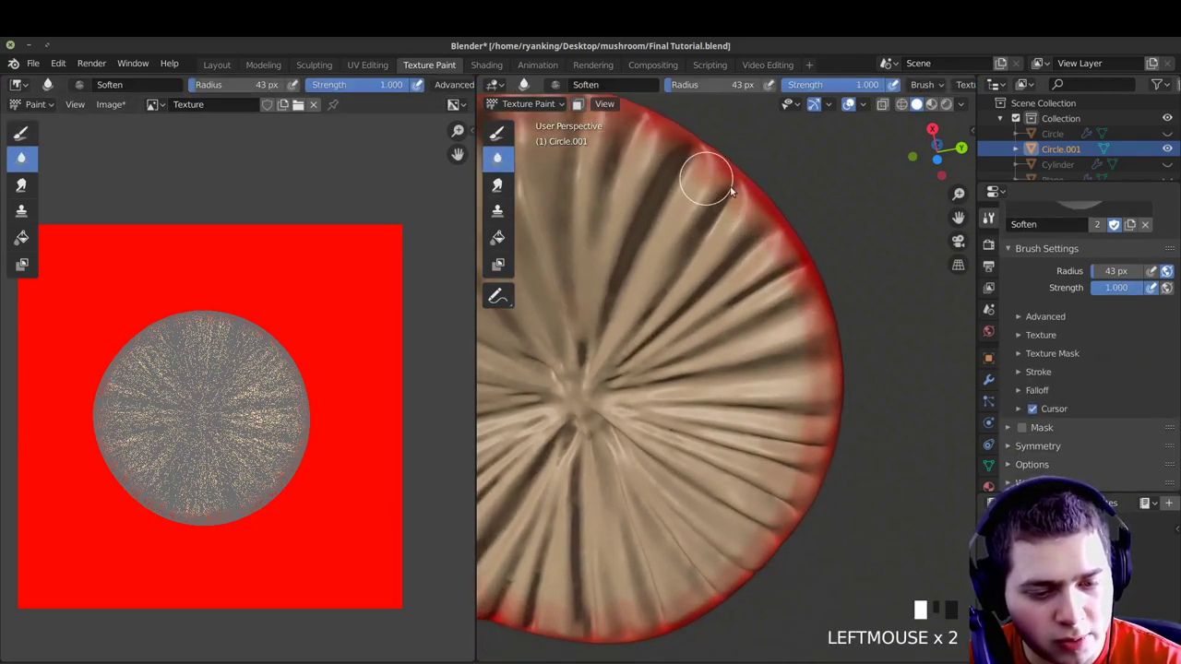
middle_click_drag(726, 343, 801, 433)
left_click(785, 494)
middle_click_drag(785, 493, 785, 417, "shift")
left_click_drag(790, 420, 750, 477)
middle_click_drag(750, 477, 784, 314)
mouse_move(784, 313)
middle_mouse_down("ctrl")
mouse_move(787, 242)
mouse_move(791, 314)
middle_mouse_up("ctrl")
mouse_move(766, 221)
middle_mouse_down("shift")
mouse_move(708, 247)
mouse_move(613, 351)
mouse_move(659, 405)
mouse_move(690, 420)
mouse_move(741, 213)
middle_mouse_up("shift")
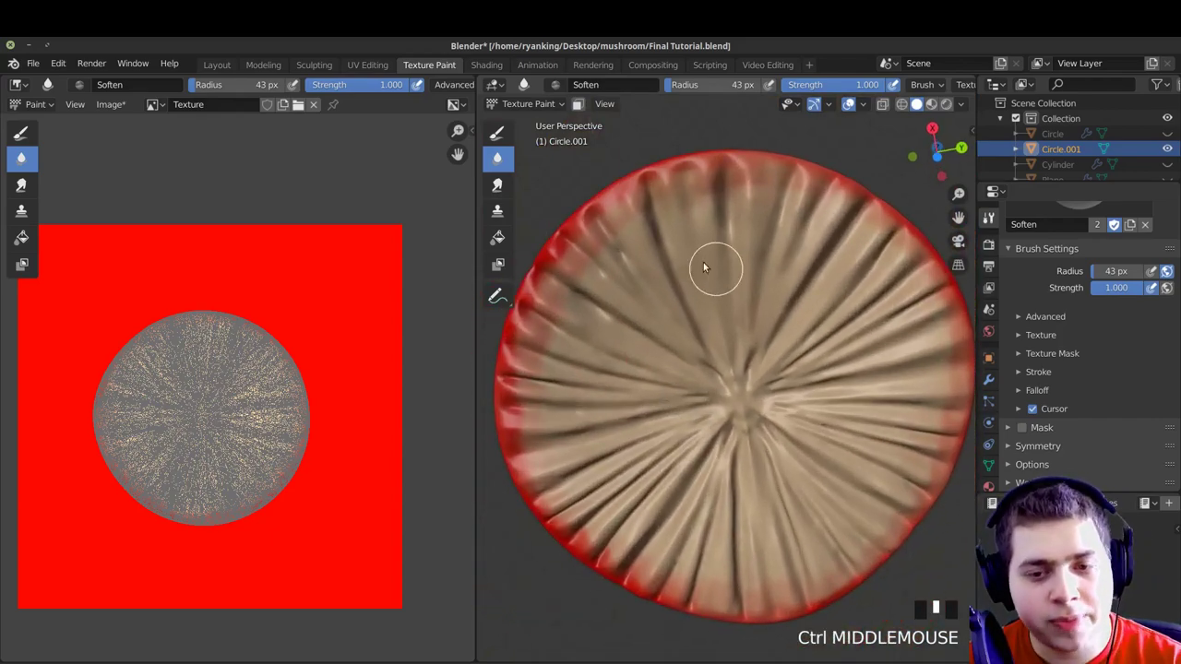
mouse_move(665, 398)
middle_mouse_down("ctrl")
mouse_move(661, 377)
mouse_move(730, 316)
mouse_move(741, 203)
middle_mouse_up("ctrl")
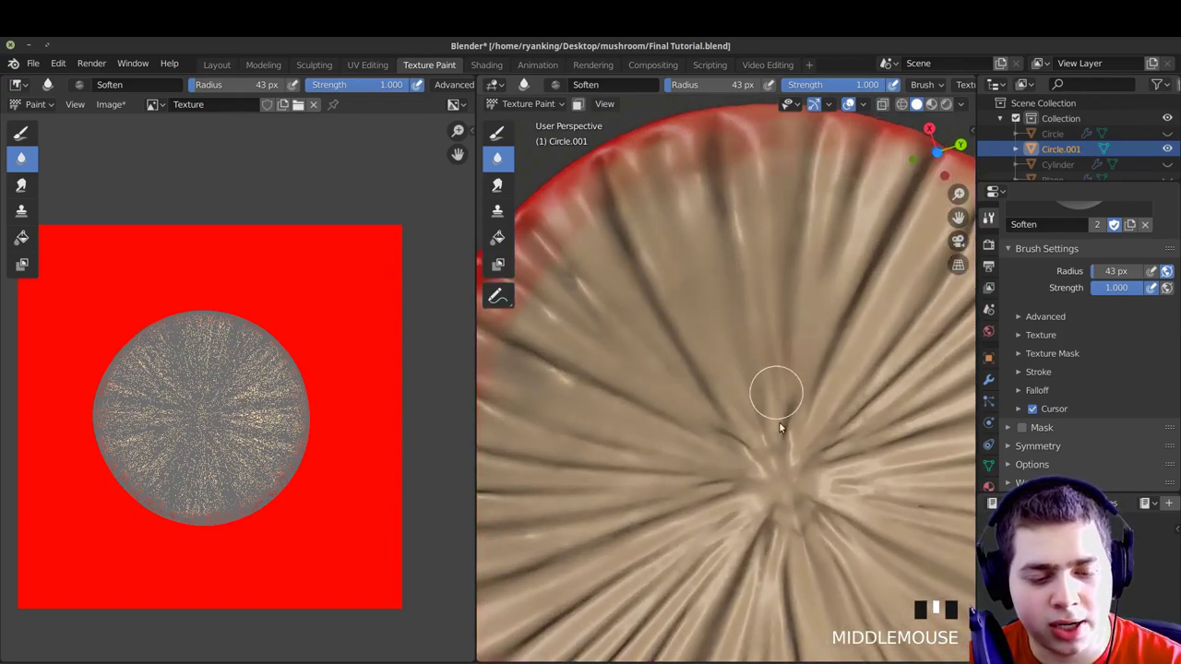
mouse_move(738, 144)
middle_mouse_down("shift")
mouse_move(745, 290)
mouse_move(802, 339)
mouse_move(767, 361)
middle_mouse_up("shift")
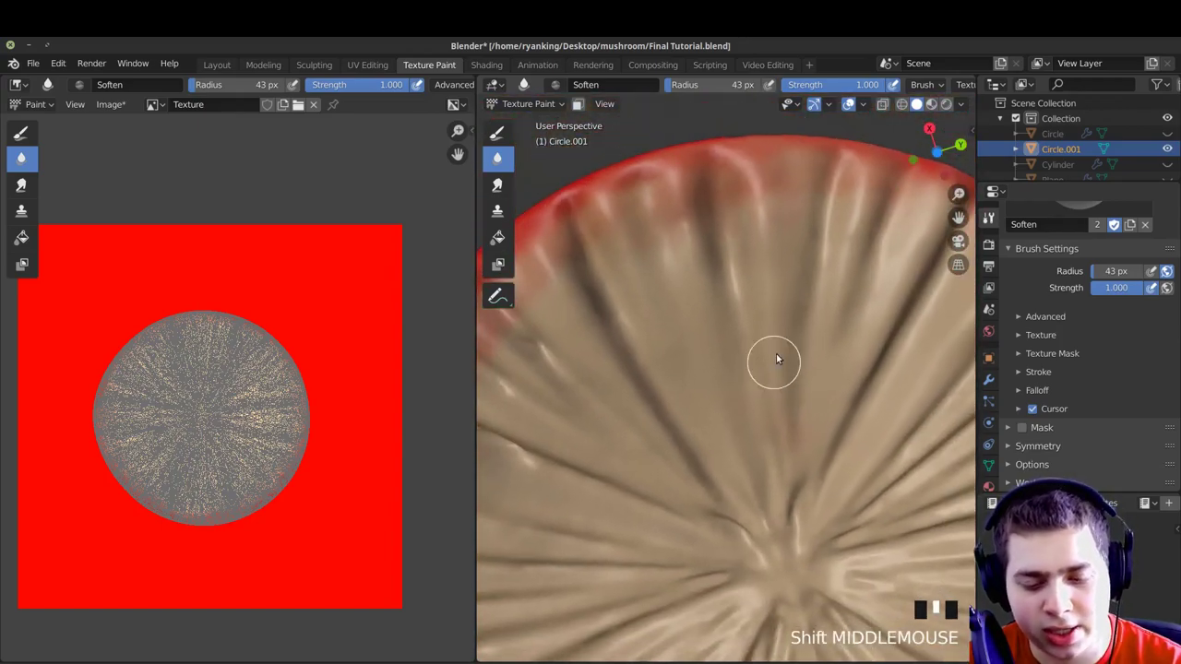
Switch back to the Draw brush and set its color to a dark brown
scroll(1038, 337, "up", 5)
scroll(1038, 336, "up", 3)
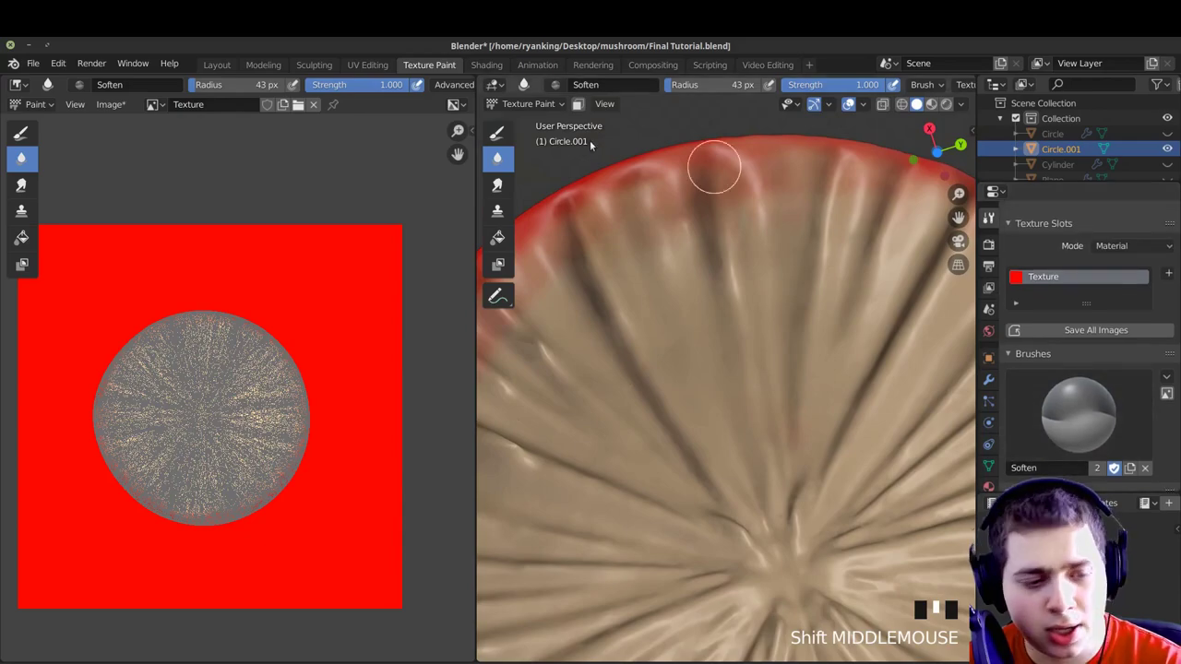
left_click(497, 134)
middle_click_drag(800, 338, 807, 311, "shift")
scroll(1066, 256, "down", 5)
scroll(1066, 256, "down", 3)
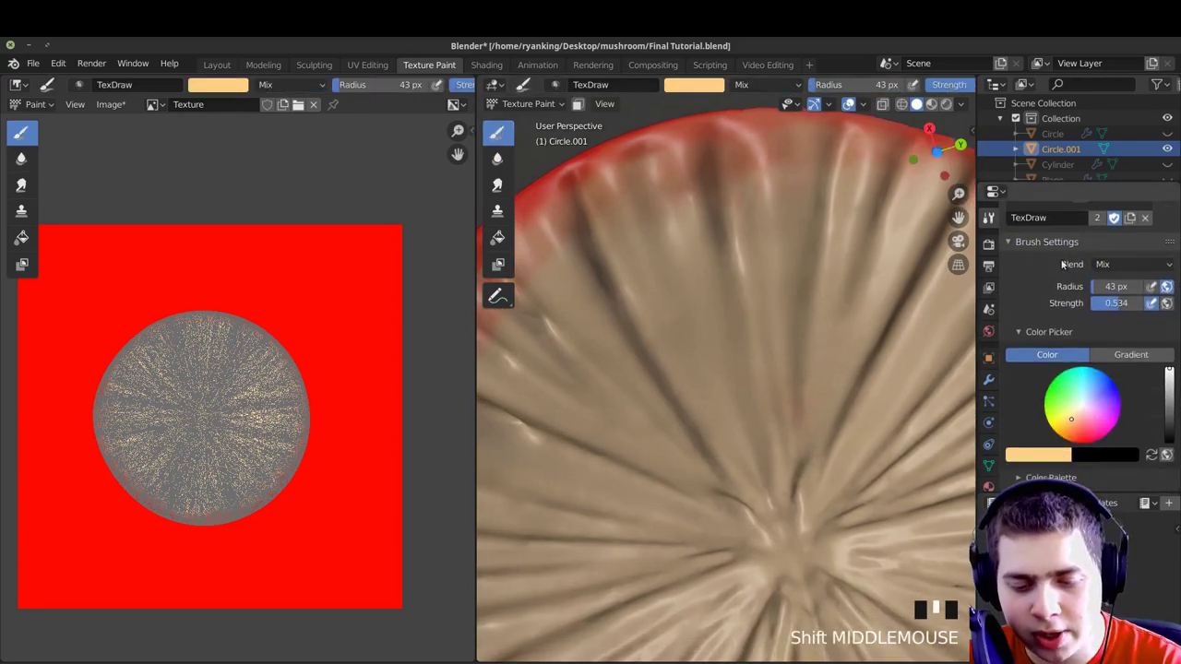
left_click(1073, 429)
left_click_drag(1170, 375, 1170, 410)
left_click(1169, 410)
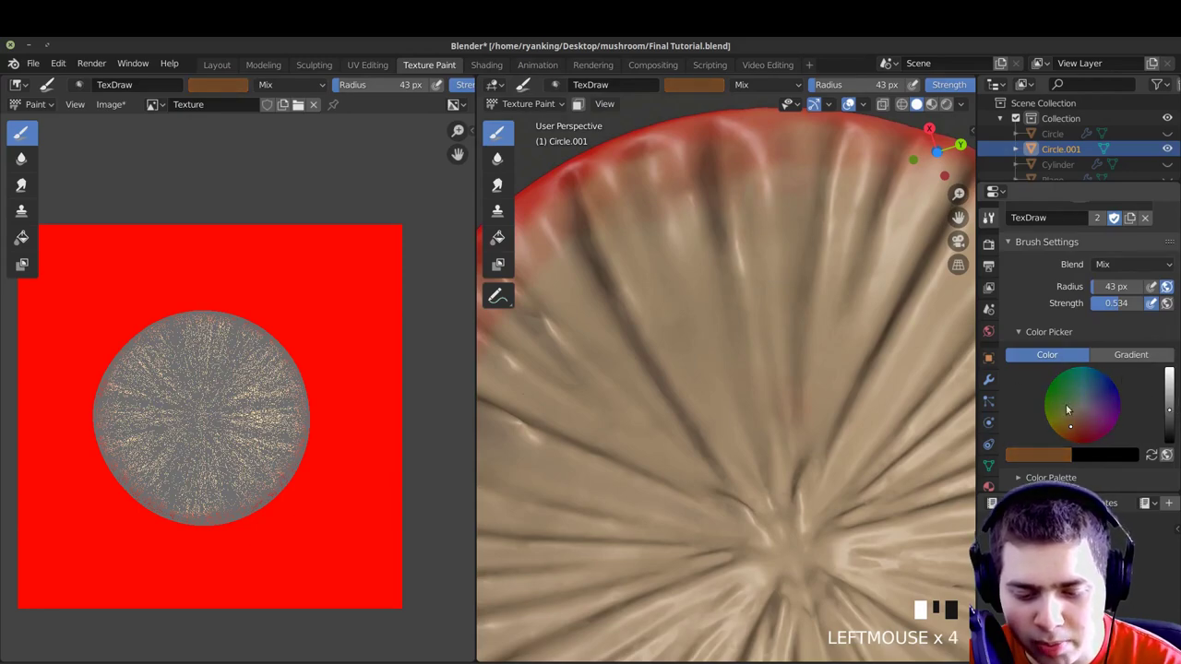
left_click(1169, 418)
Set the brush radius to 26 px and paint brown strokes along a groove between the gills
mouse_move(710, 282)
middle_mouse_down("shift")
mouse_move(615, 318)
mouse_move(589, 242)
middle_mouse_up("shift")
key("f")
left_click(598, 322)
left_click_drag(607, 207, 655, 303)
left_click_drag(608, 212, 641, 287)
left_click_drag(658, 326, 696, 389)
Darken the brown brush color further and shade several neighboring grooves from the rim toward the center
left_click(1169, 428)
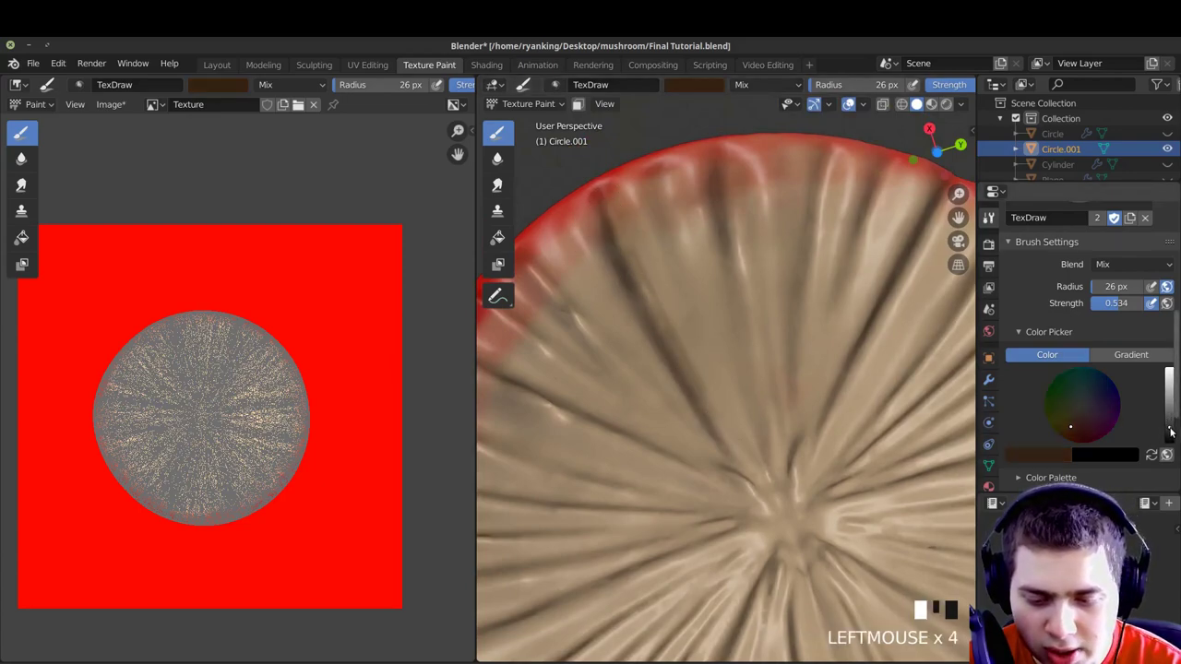
left_click_drag(602, 210, 667, 330)
middle_click_drag(680, 347, 688, 343, "ctrl")
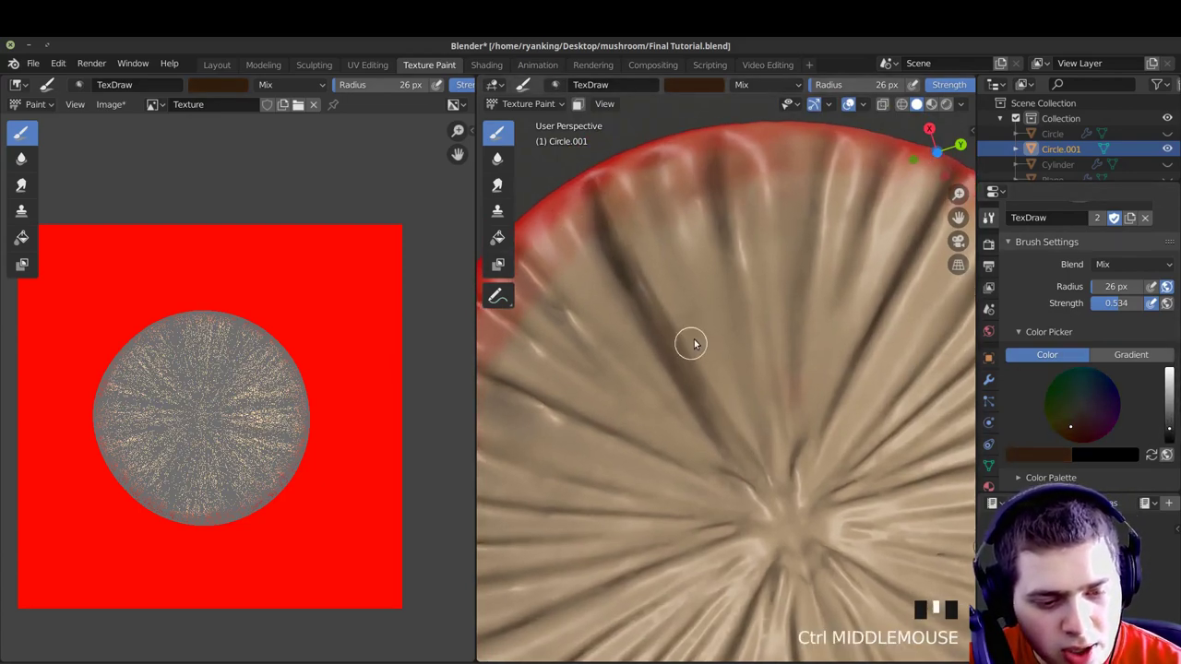
left_click(675, 211)
left_click_drag(678, 217, 723, 371)
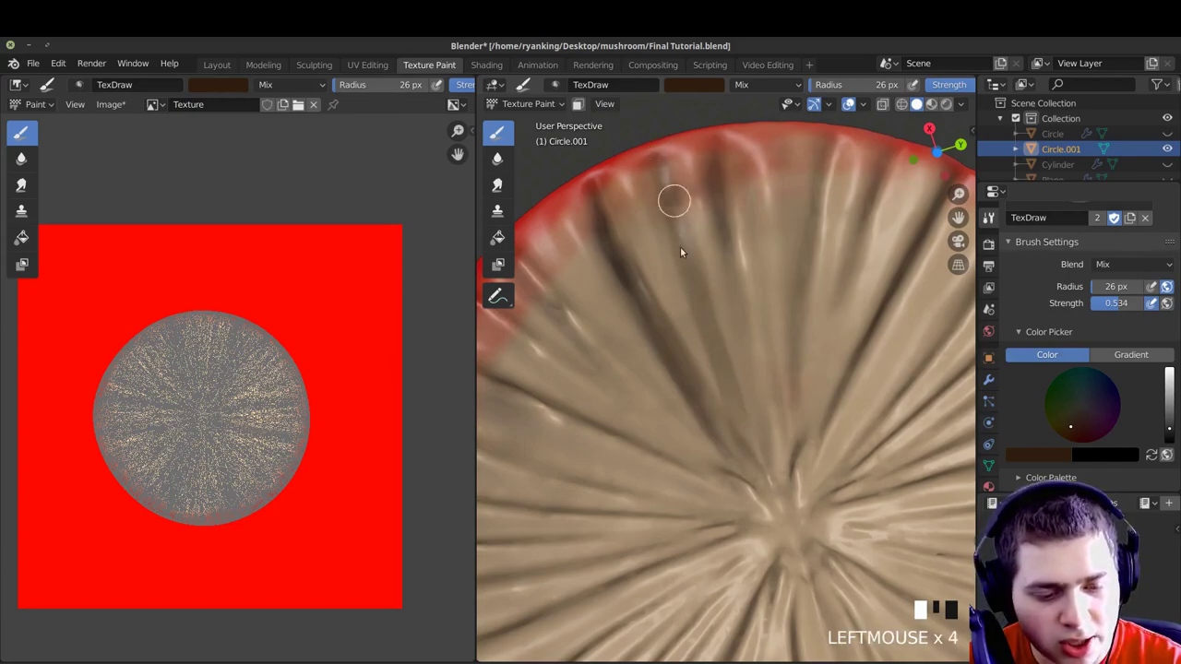
mouse_move(729, 179)
left_mouse_down()
mouse_move(773, 415)
mouse_move(754, 292)
mouse_move(713, 376)
left_mouse_up()
left_click_drag(711, 425, 729, 447)
Continue the dark brown shading along the neighboring grooves between the cap's center and its red rim
middle_click_drag(694, 426, 576, 192, "shift")
scroll(662, 301, "down", 1)
scroll(664, 267, "up", 2)
mouse_move(662, 301)
middle_mouse_down()
mouse_move(663, 267)
mouse_move(637, 198)
middle_mouse_up()
left_click_drag(651, 263, 749, 604)
left_click_drag(680, 279, 802, 521)
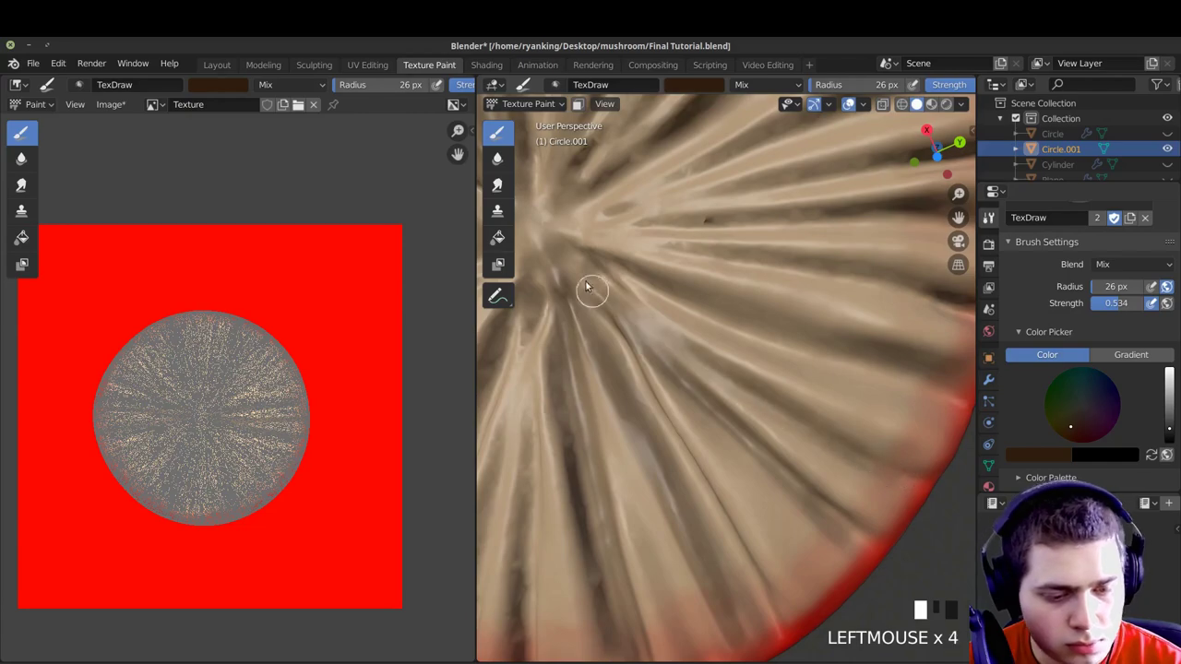
middle_click_drag(590, 285, 615, 337, "shift")
left_click(896, 448)
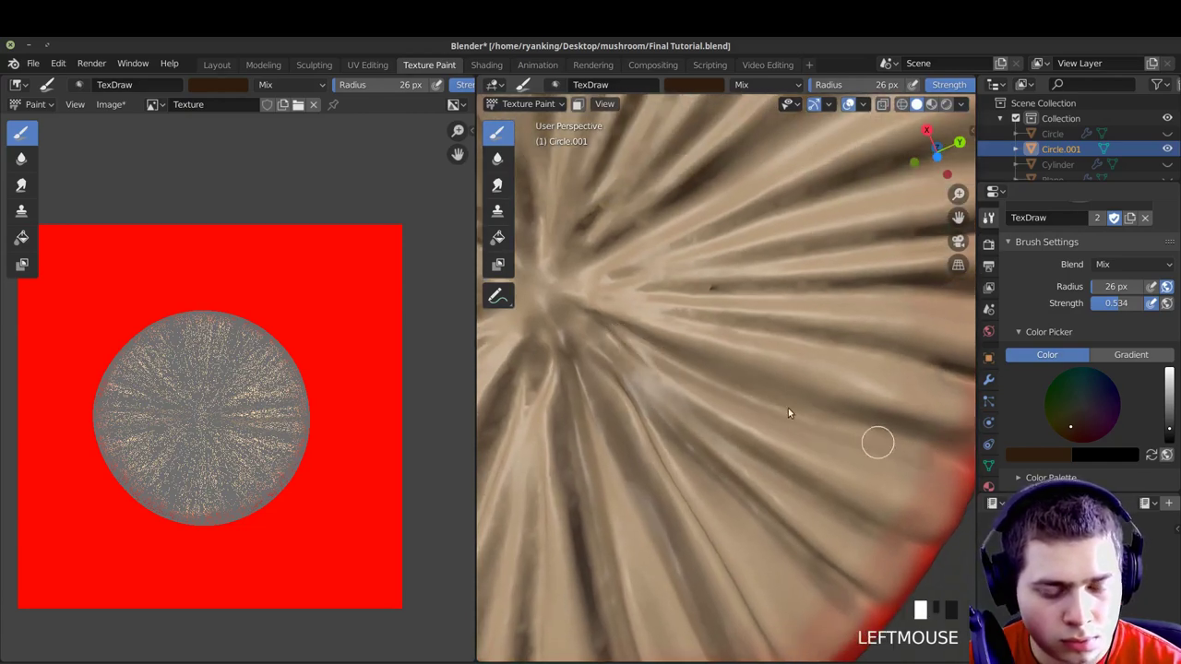
left_click_drag(896, 449, 854, 441)
middle_click_drag(856, 439, 929, 444)
left_click_drag(862, 441, 669, 336)
left_click_drag(669, 336, 934, 489)
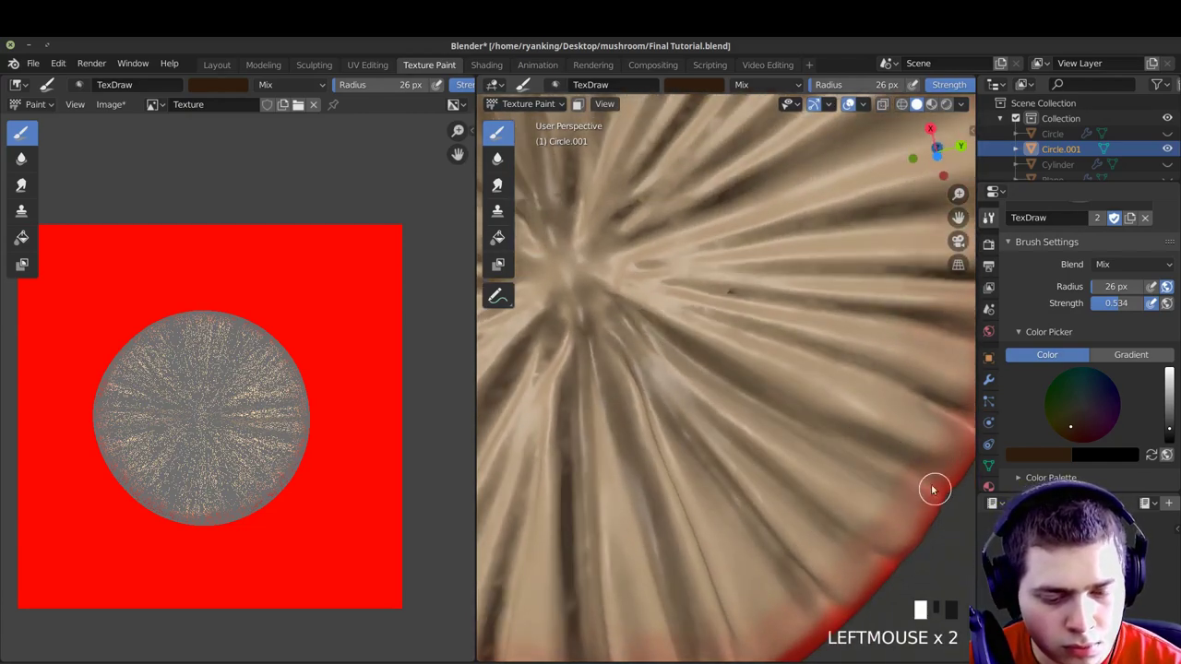
left_click(767, 412)
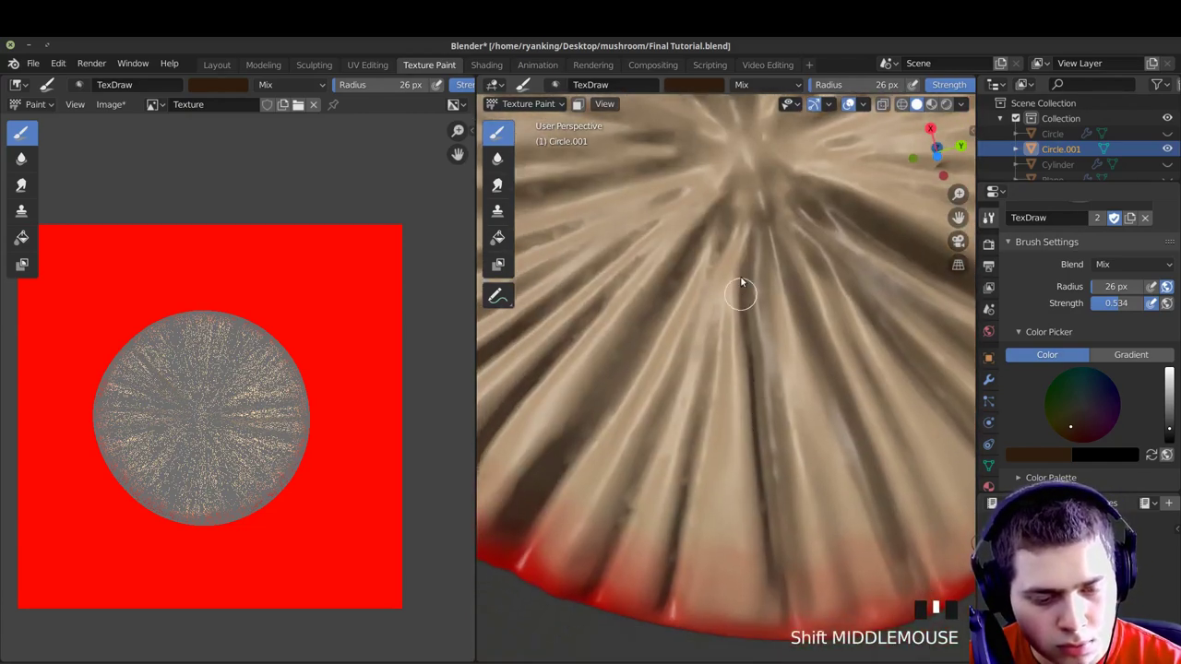
Shade the remaining grooves around the cap's underside with dark brown strokes and inspect the cap from several sides
left_click_drag(732, 317, 665, 602)
left_click_drag(576, 295, 748, 505)
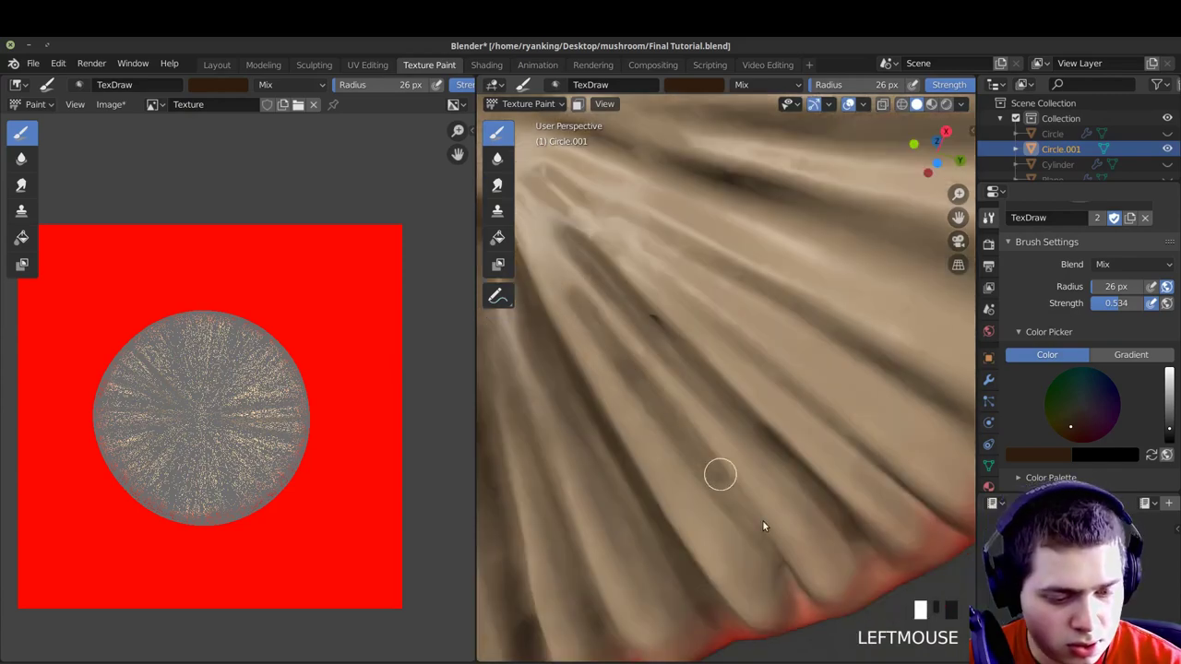
left_click_drag(557, 254, 620, 341)
left_click_drag(583, 293, 812, 604)
middle_click_drag(727, 410, 672, 517, "shift")
left_click_drag(613, 322, 786, 438)
middle_click_drag(655, 343, 672, 339)
left_click_drag(729, 355, 773, 383)
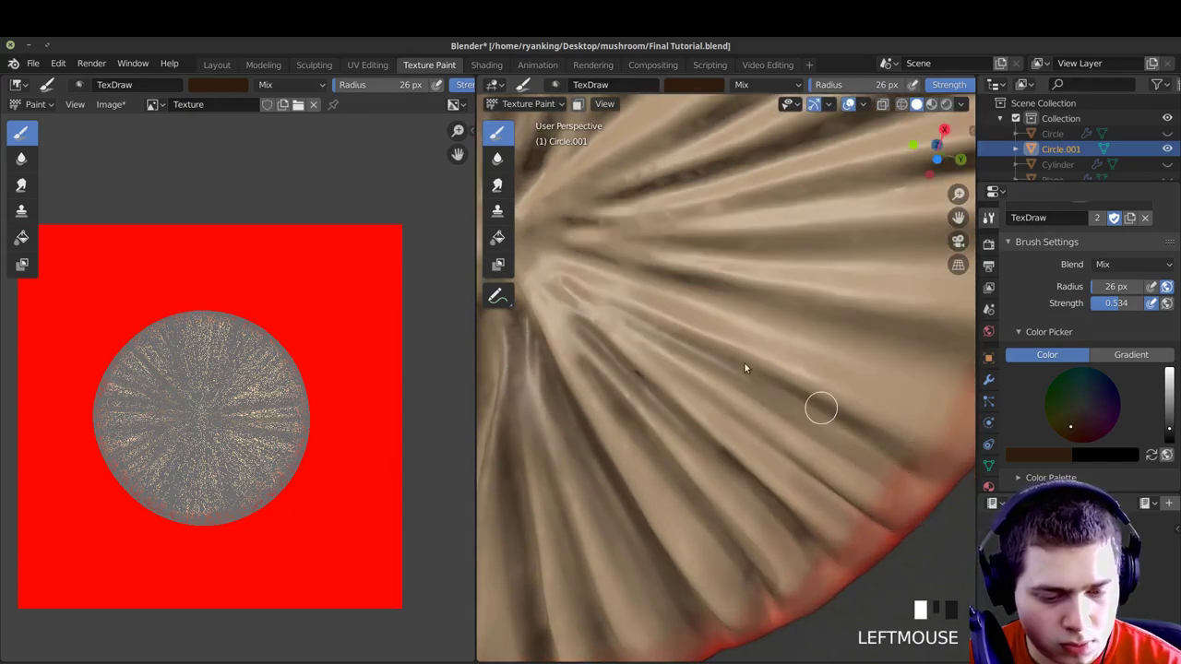
left_click_drag(562, 209, 834, 417)
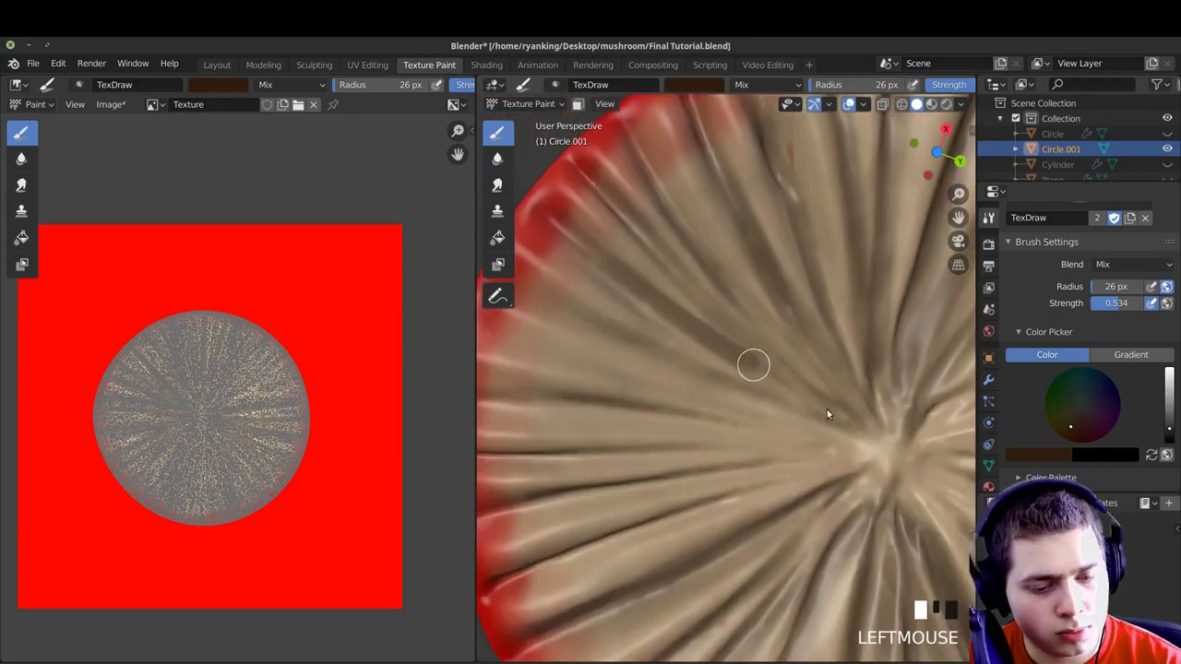
middle_click_drag(675, 343, 667, 333, "shift")
left_click_drag(539, 252, 858, 444)
mouse_move(743, 374)
middle_mouse_down("shift")
mouse_move(738, 343)
mouse_move(526, 280)
middle_mouse_up("shift")
middle_click_drag(588, 323, 897, 313, "shift")
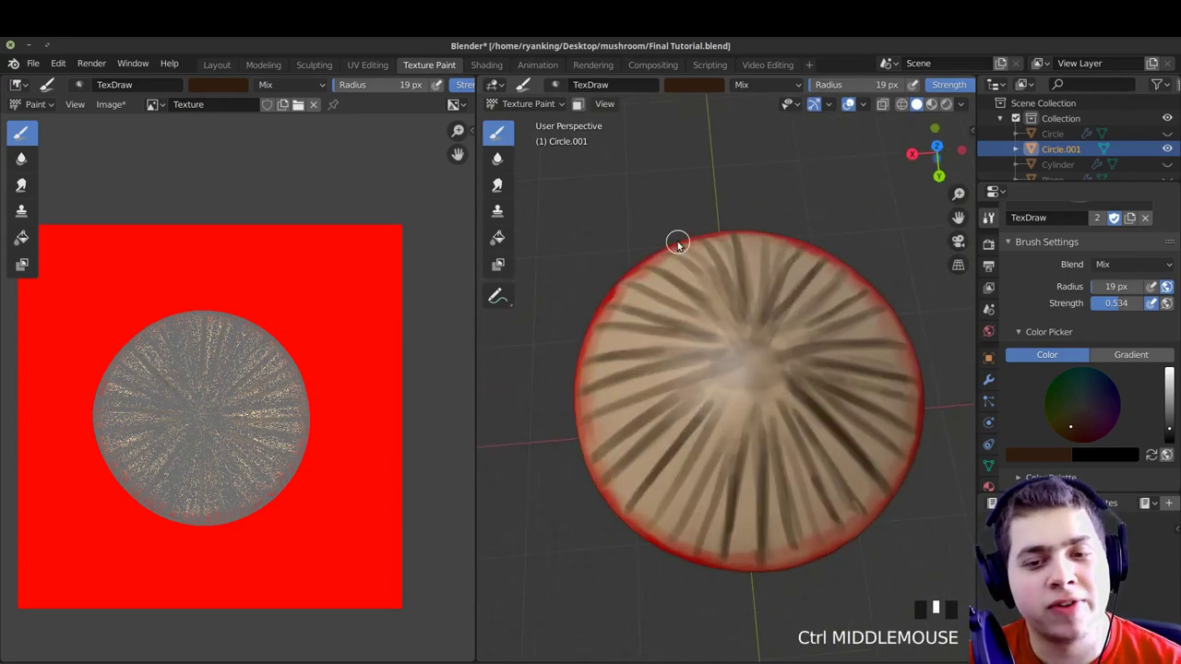
middle_click_drag(736, 409, 762, 344)
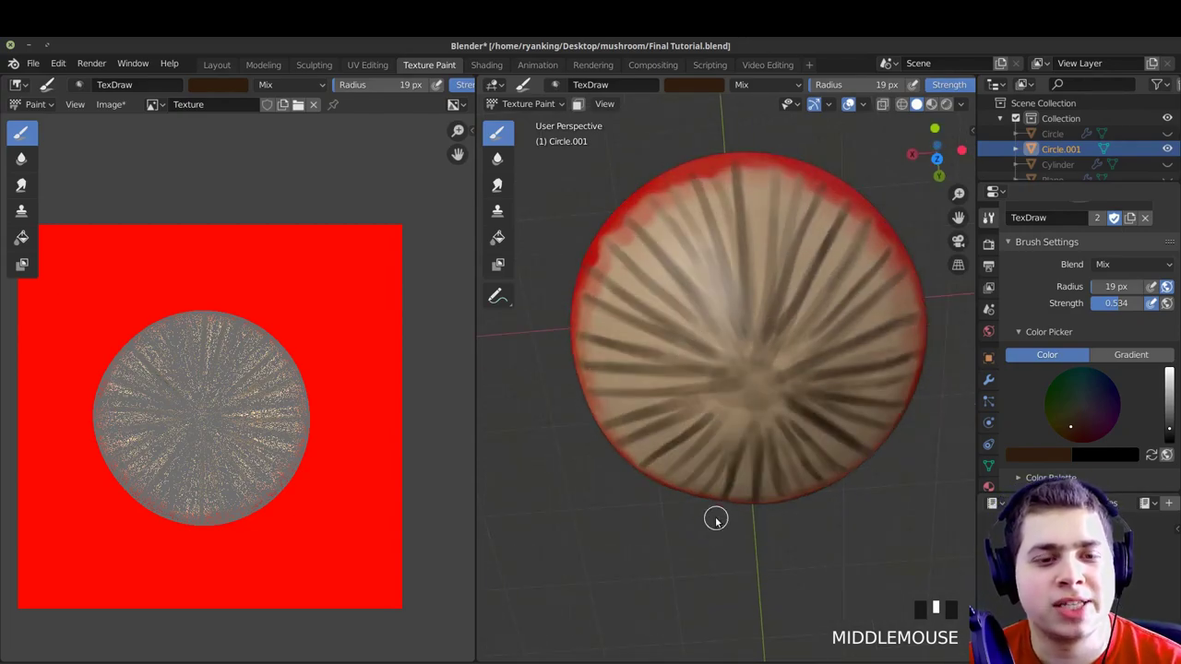
middle_click_drag(689, 536, 710, 303)
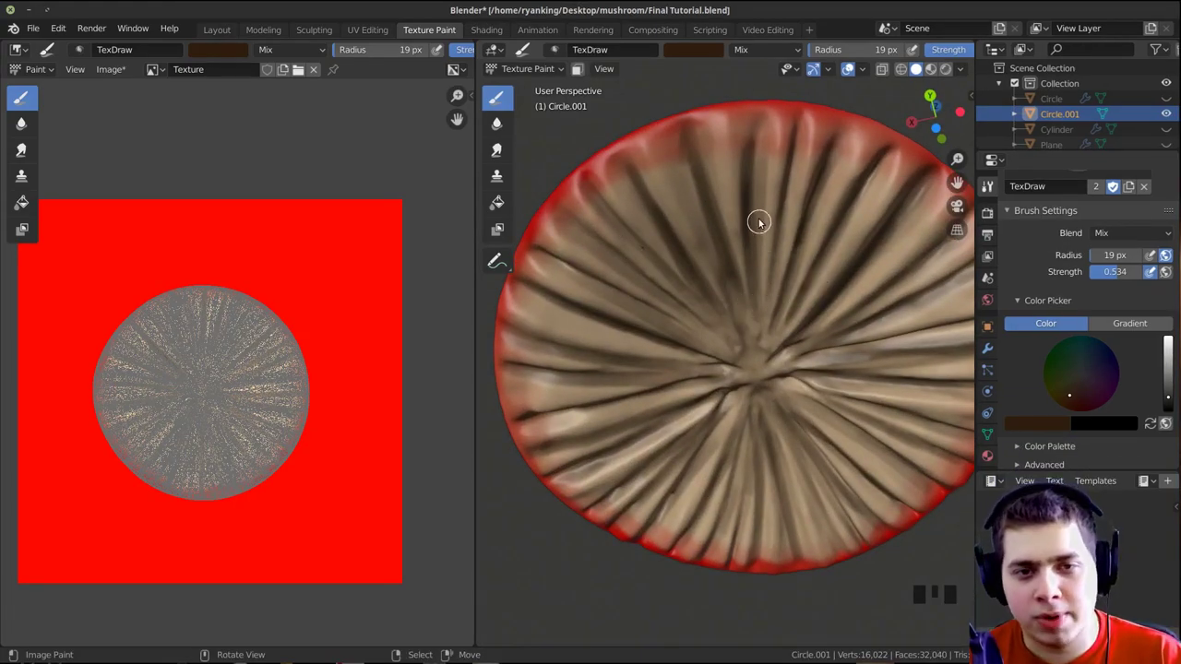
middle_click_drag(763, 167, 710, 226)
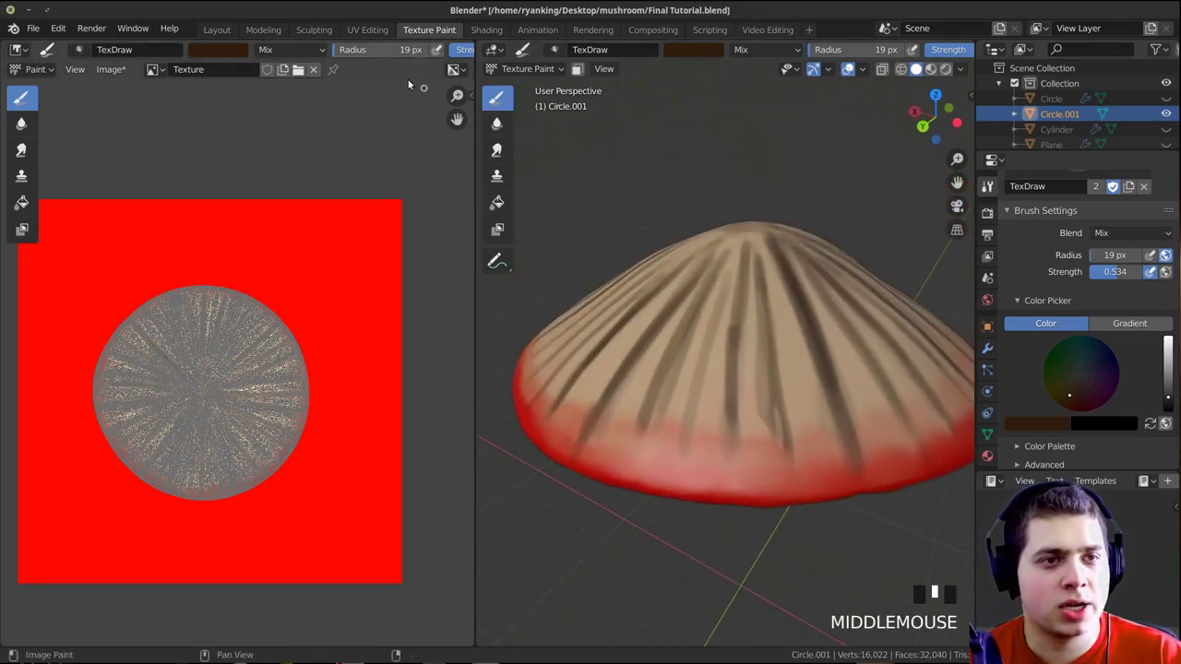
Open the cap in the UV Editing workspace, deselect its entire mesh and show it in Material Preview shading
left_click(367, 31)
scroll(680, 219, "down", 3)
middle_click_drag(680, 219, 677, 245)
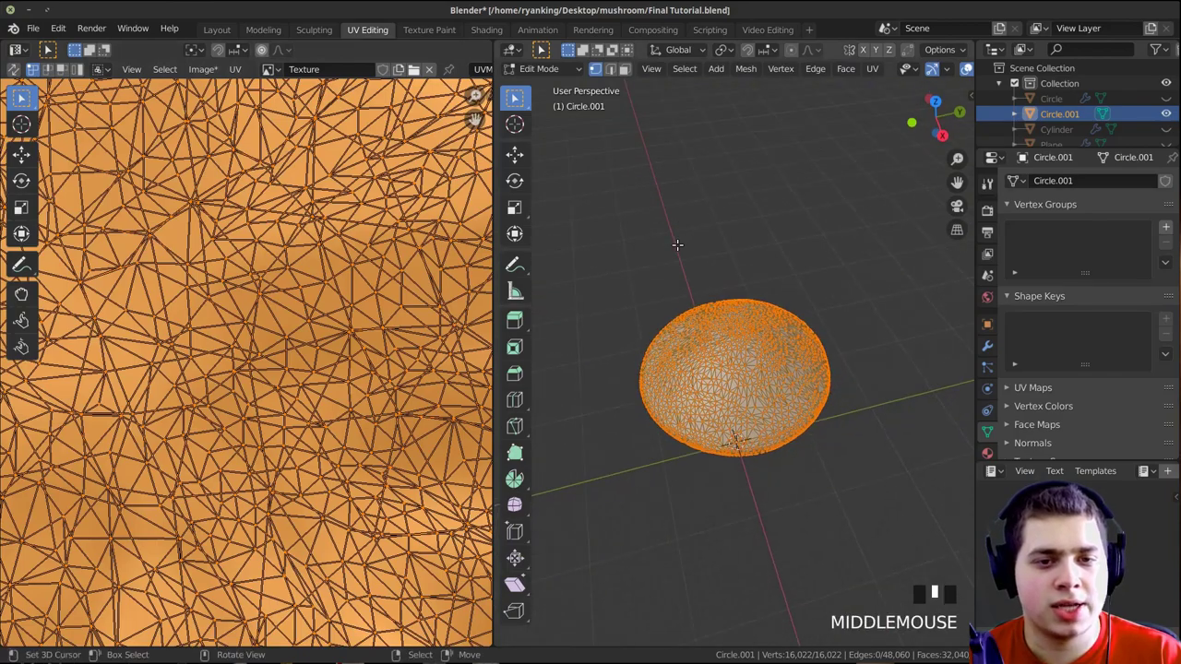
key("KP_7")
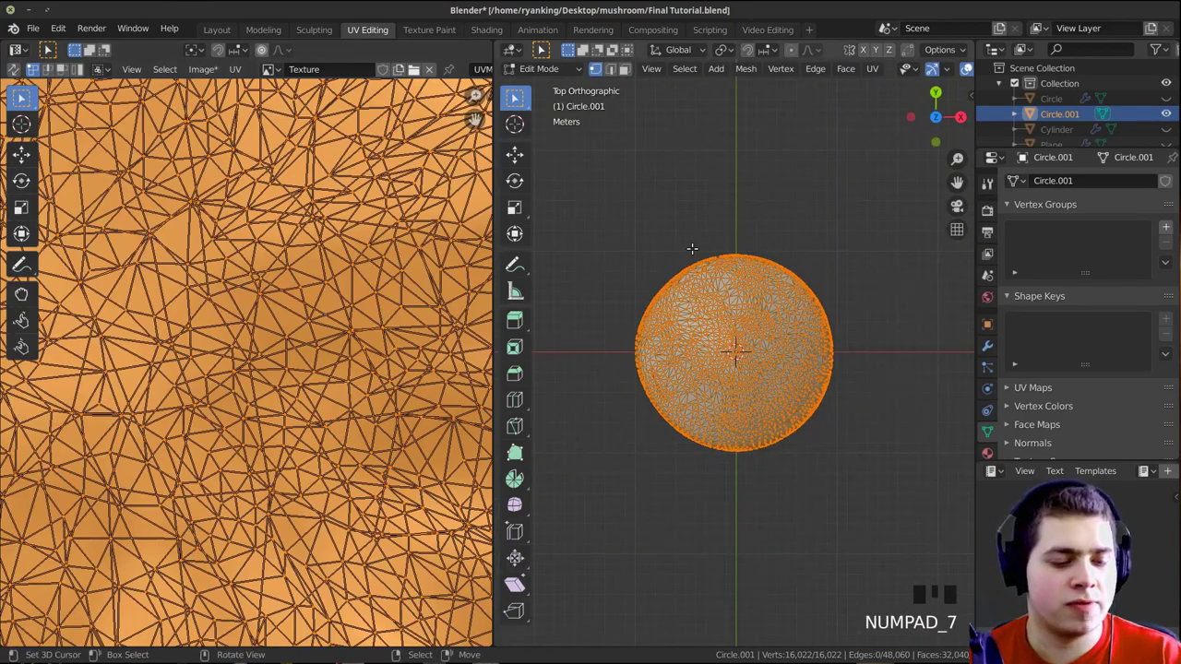
scroll(770, 238, "up", 2)
key("a")
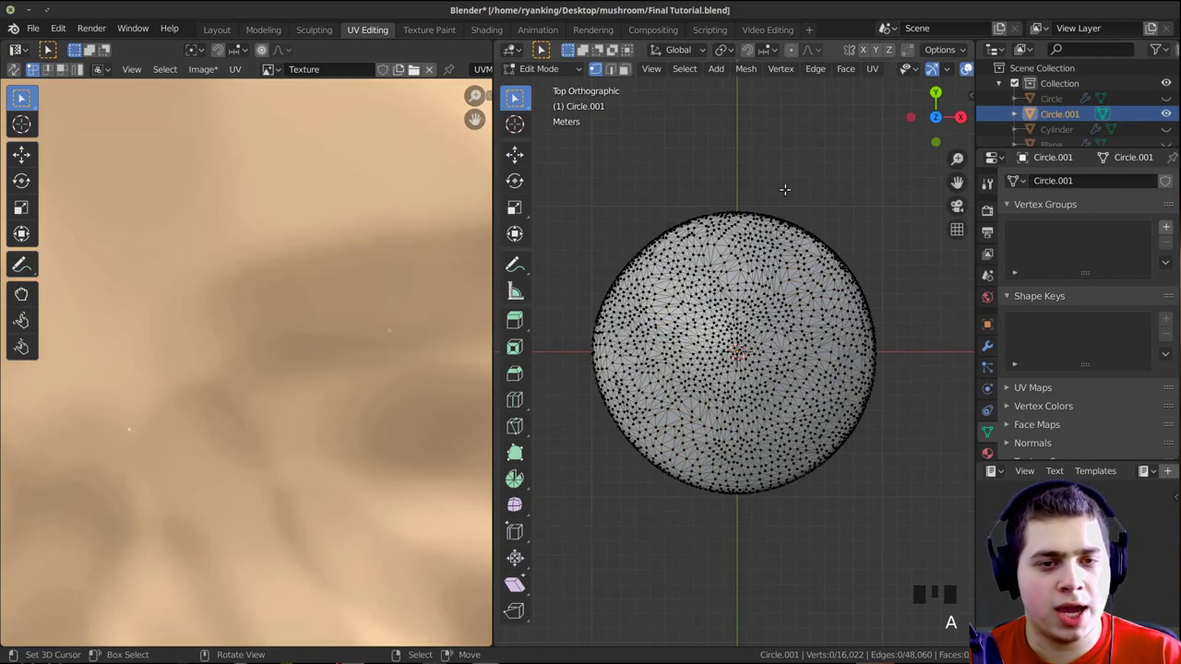
key("z")
left_click(687, 477)
middle_click_drag(711, 443, 779, 358)
scroll(733, 268, "up", 2)
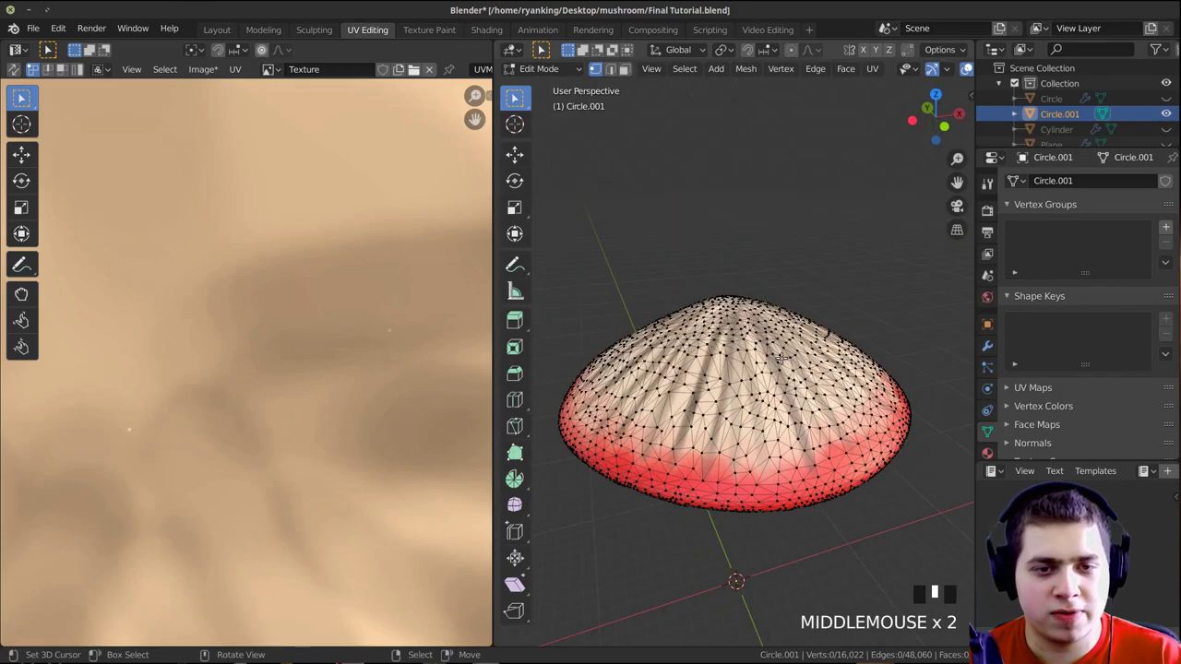
Box-select the cap's upper-surface vertices from the top view and check that the underside is left out
key("KP_7")
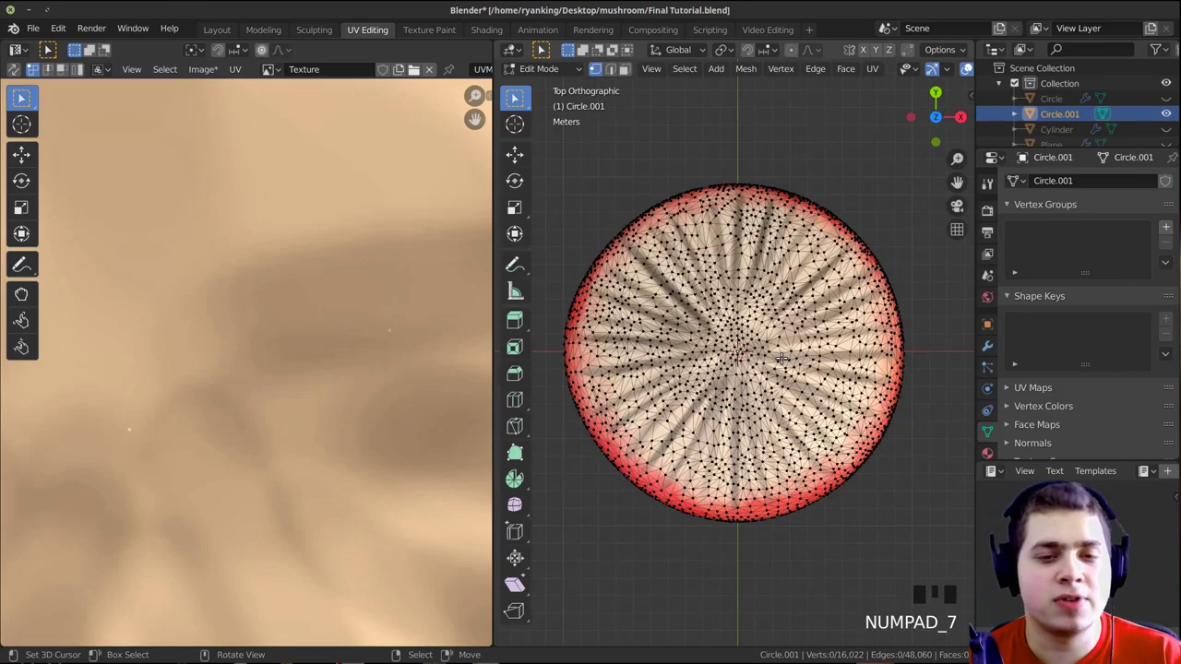
scroll(795, 351, "down", 1)
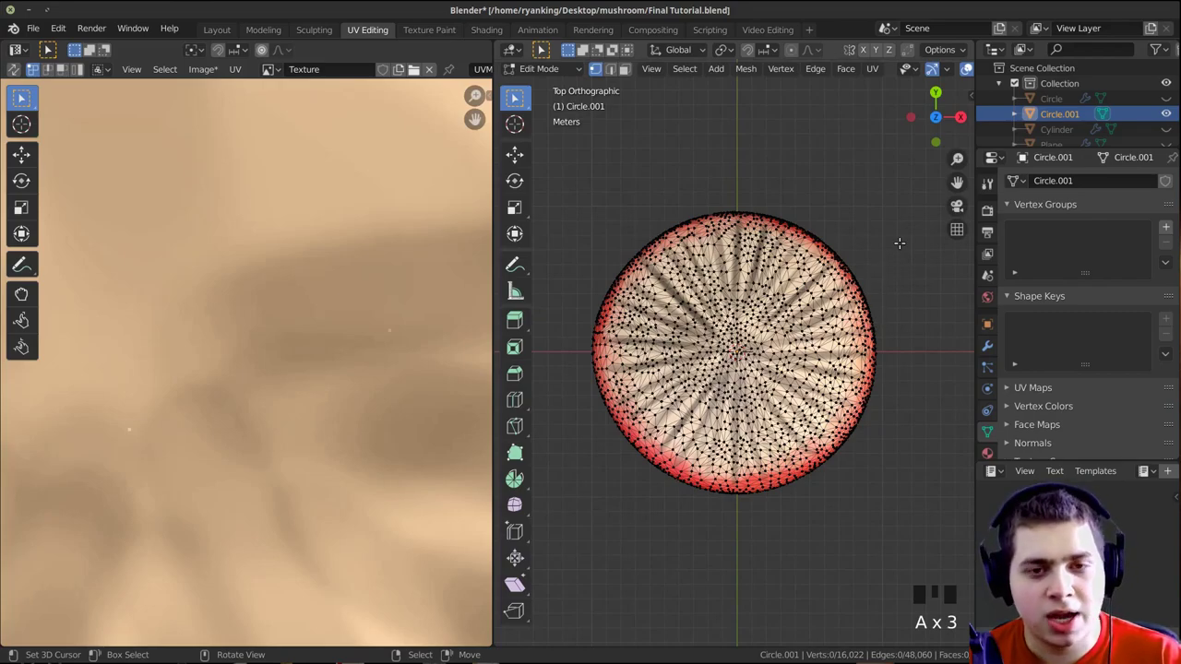
left_click_drag(924, 168, 543, 529)
scroll(323, 406, "down", 6)
scroll(321, 409, "down", 1)
middle_click_drag(817, 439, 833, 274)
scroll(837, 295, "down", 1)
scroll(836, 293, "up", 3)
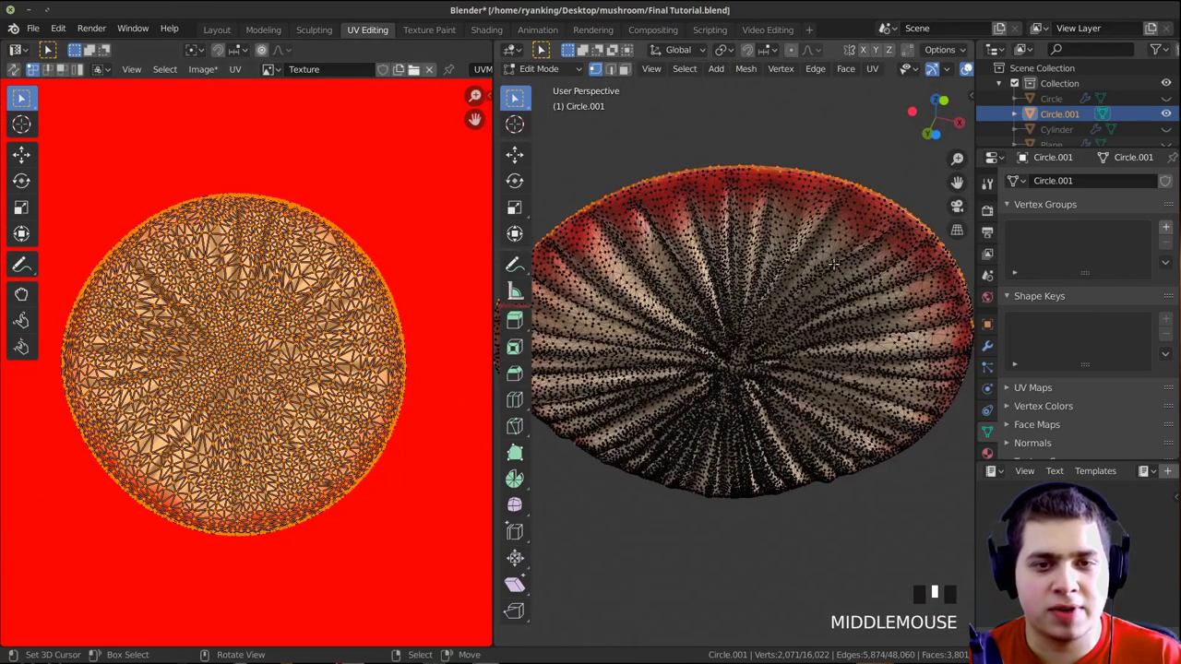
middle_click_drag(705, 506, 571, 499)
scroll(701, 498, "down", 2)
middle_click_drag(424, 416, 426, 454)
scroll(320, 285, "down", 1)
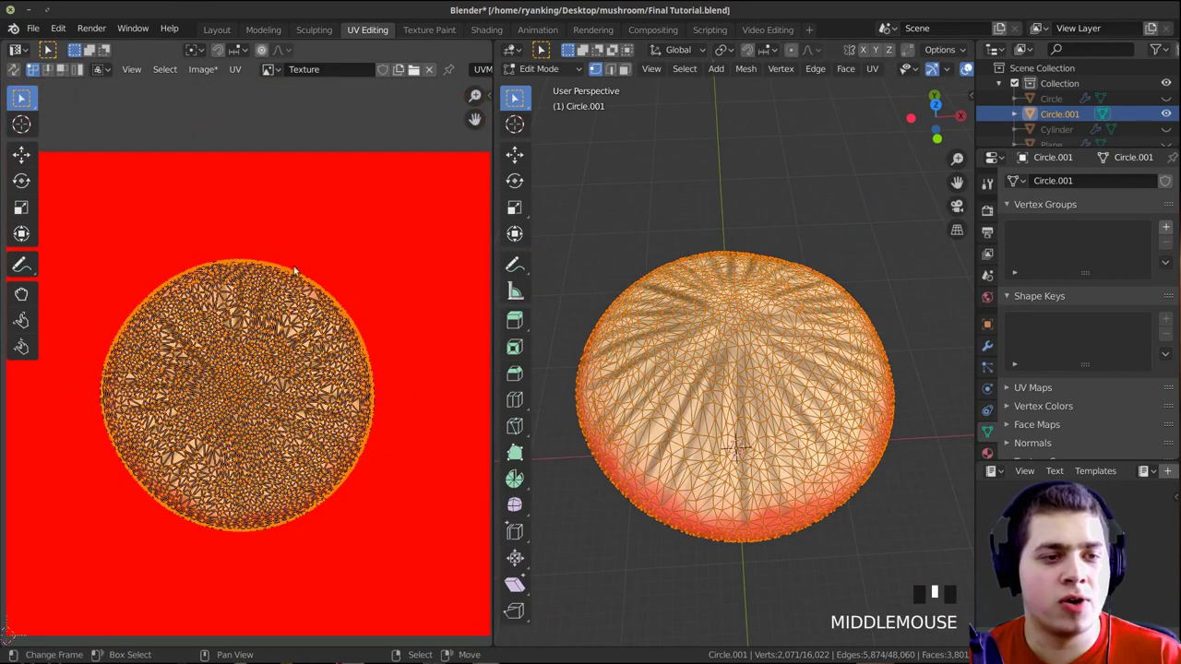
Scale the upper surface's UVs down to a small circle and move them onto the plain red area of the texture
scroll(351, 421, "up", 3)
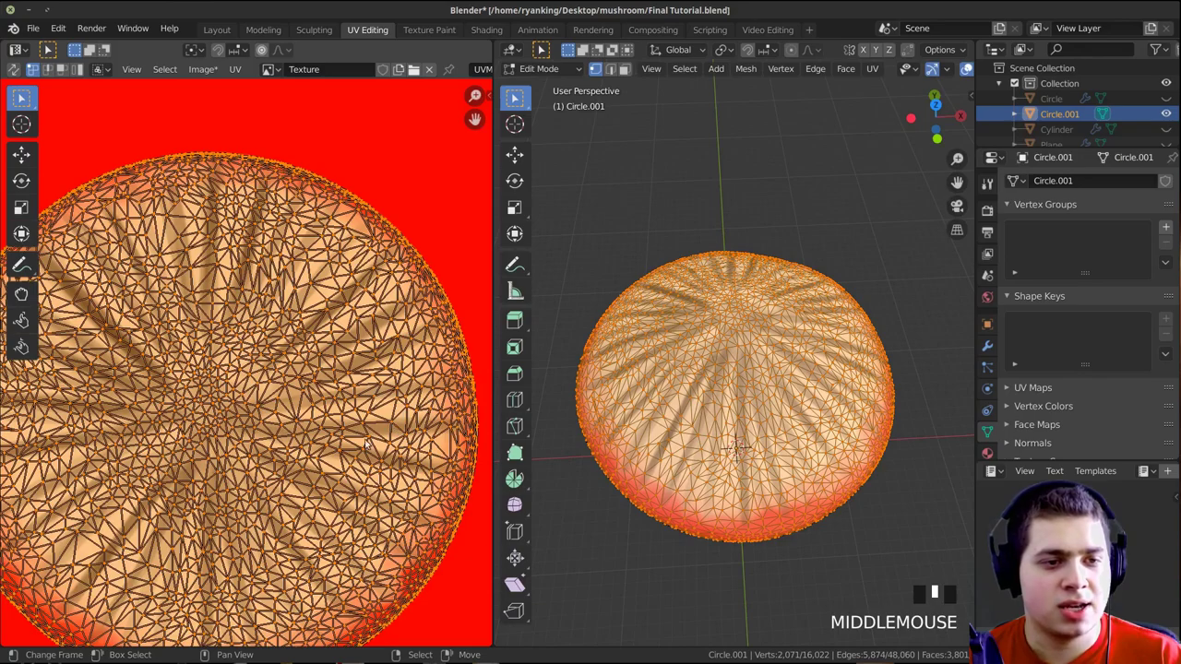
middle_click_drag(366, 441, 363, 406)
scroll(712, 370, "up", 3)
middle_click_drag(305, 343, 313, 303)
scroll(341, 381, "down", 3)
key("s")
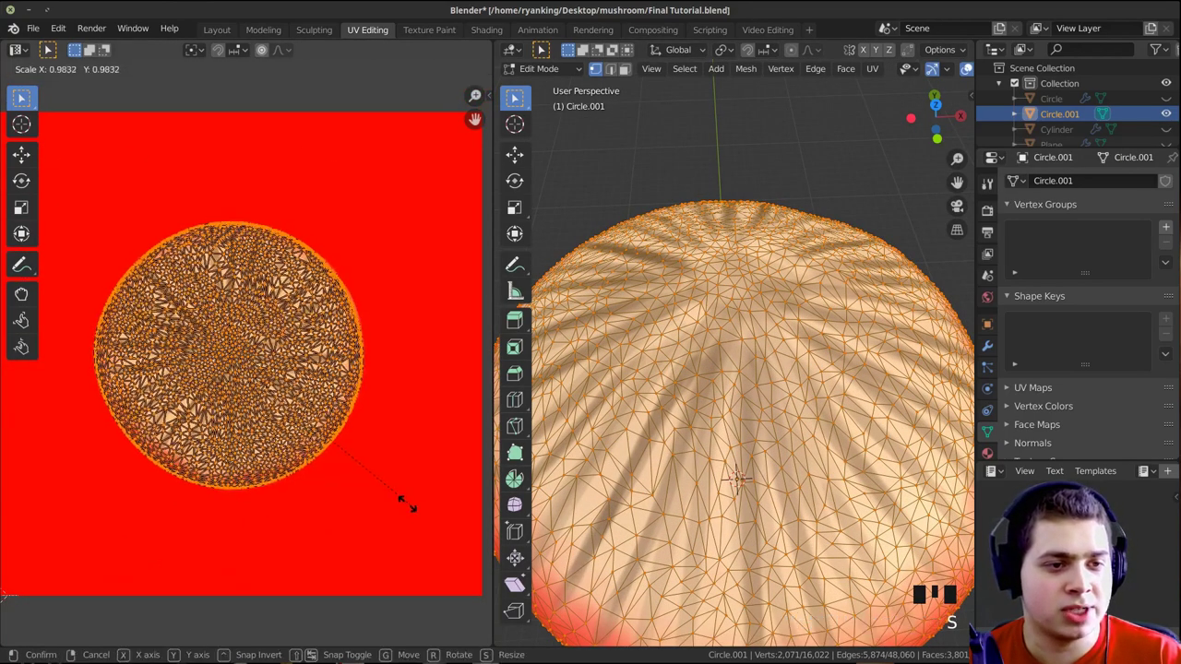
left_click(255, 369)
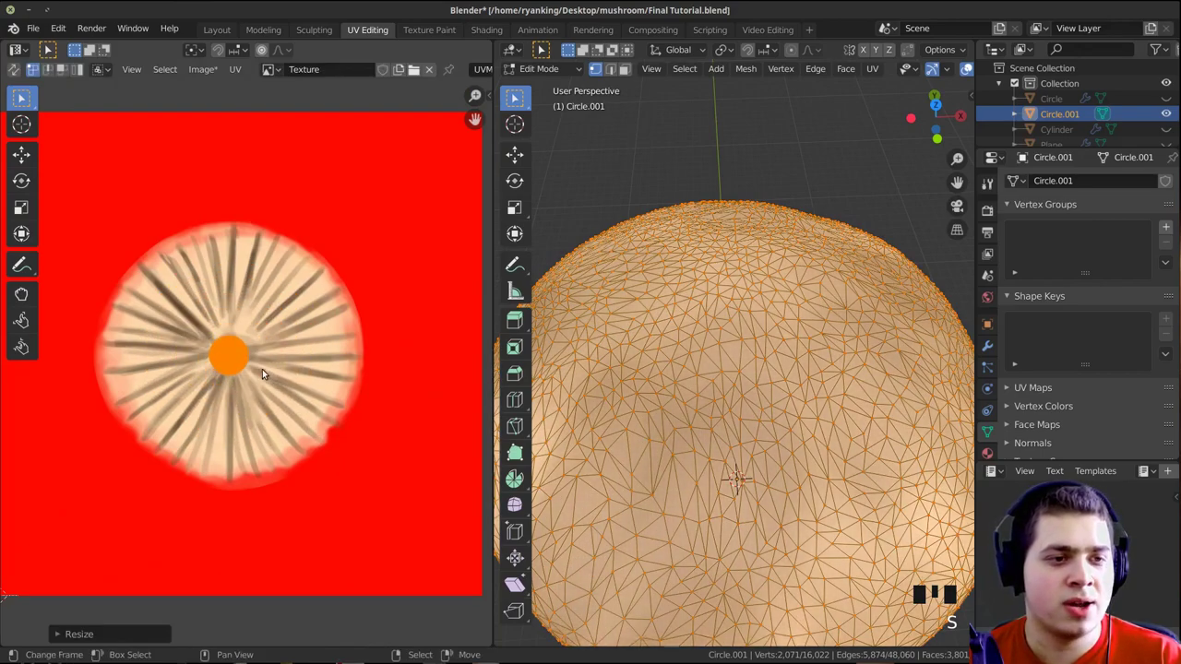
key("g")
left_click(430, 223)
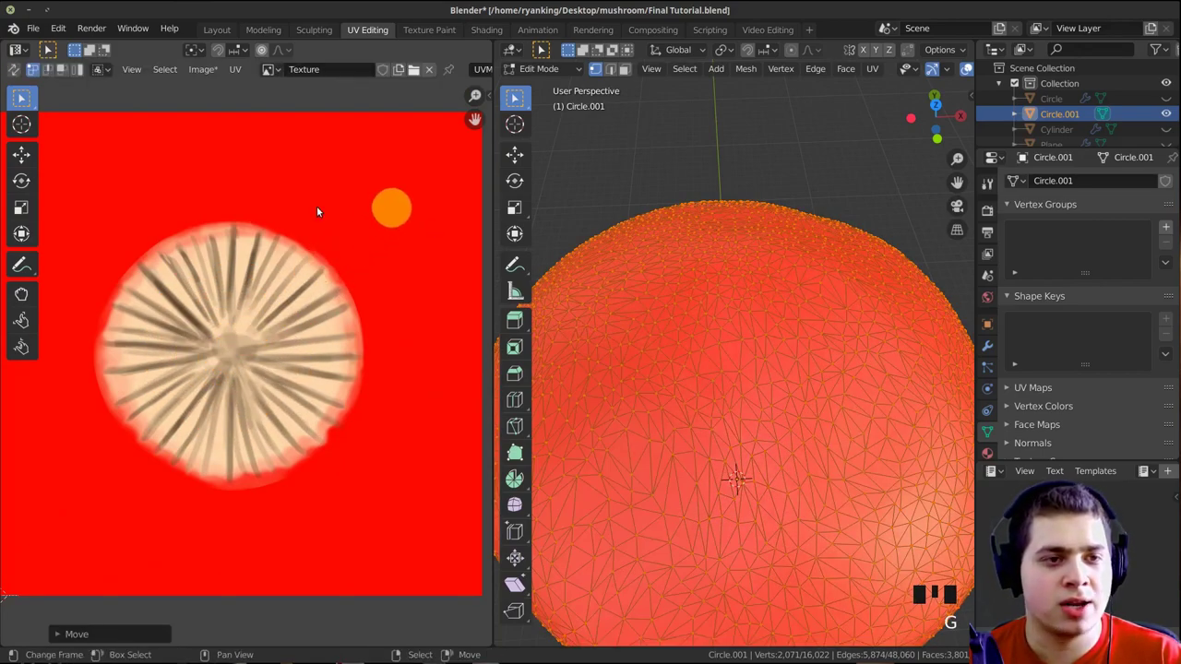
Return to Object Mode and inspect the cap's top and its painted underside
scroll(202, 293, "down", 1)
middle_click_drag(729, 351, 717, 393)
key("Tab")
middle_click_drag(722, 462, 762, 343)
middle_click_drag(751, 427, 811, 368)
scroll(710, 295, "down", 2)
scroll(731, 357, "down", 1)
scroll(775, 292, "up", 1)
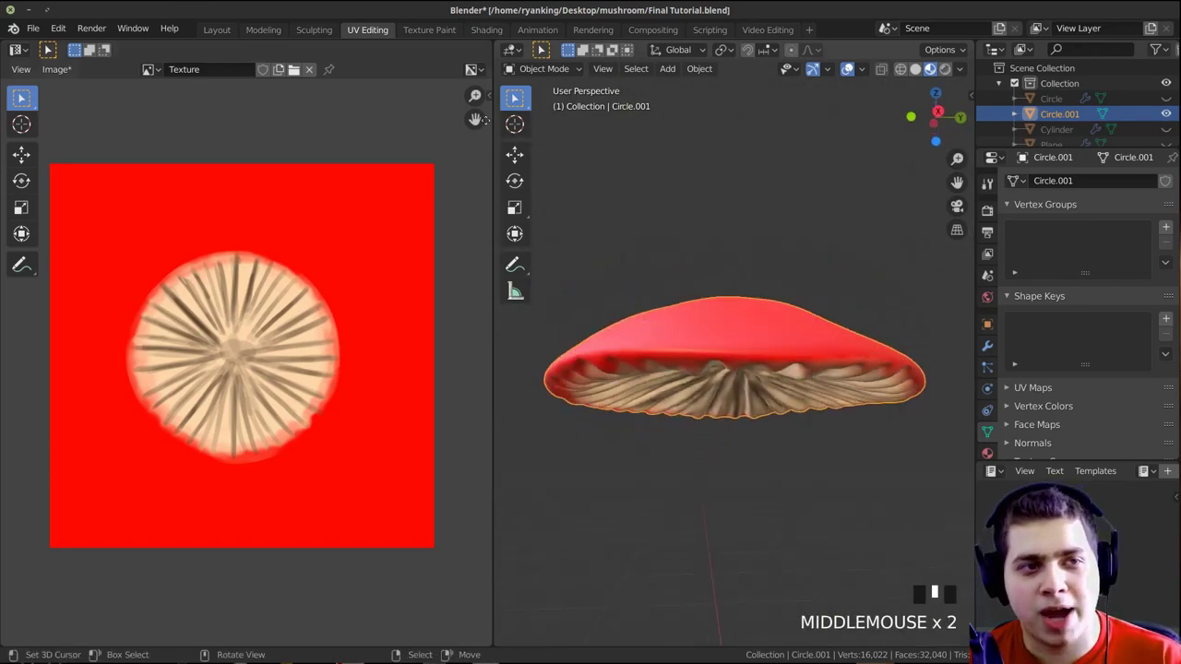
Reveal all hidden objects in the Layout workspace with Material Preview shading, and save the file
left_click(217, 30)
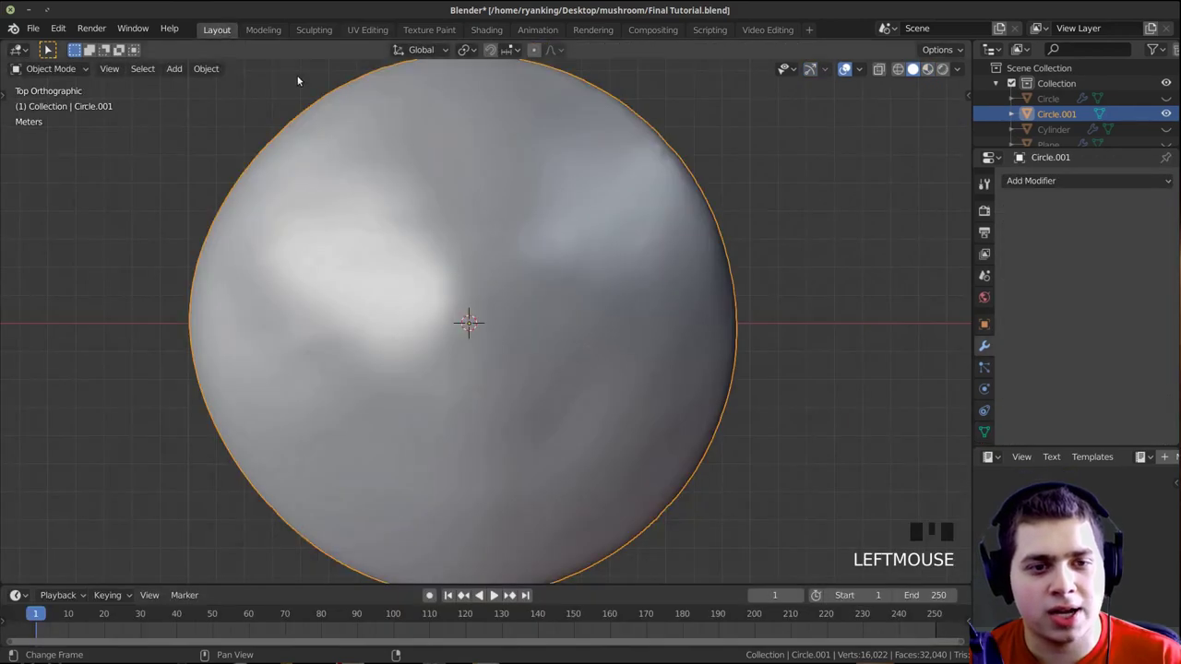
scroll(553, 229, "down", 3)
mouse_move(553, 229)
middle_mouse_down()
mouse_move(554, 179)
mouse_move(550, 232)
middle_mouse_up()
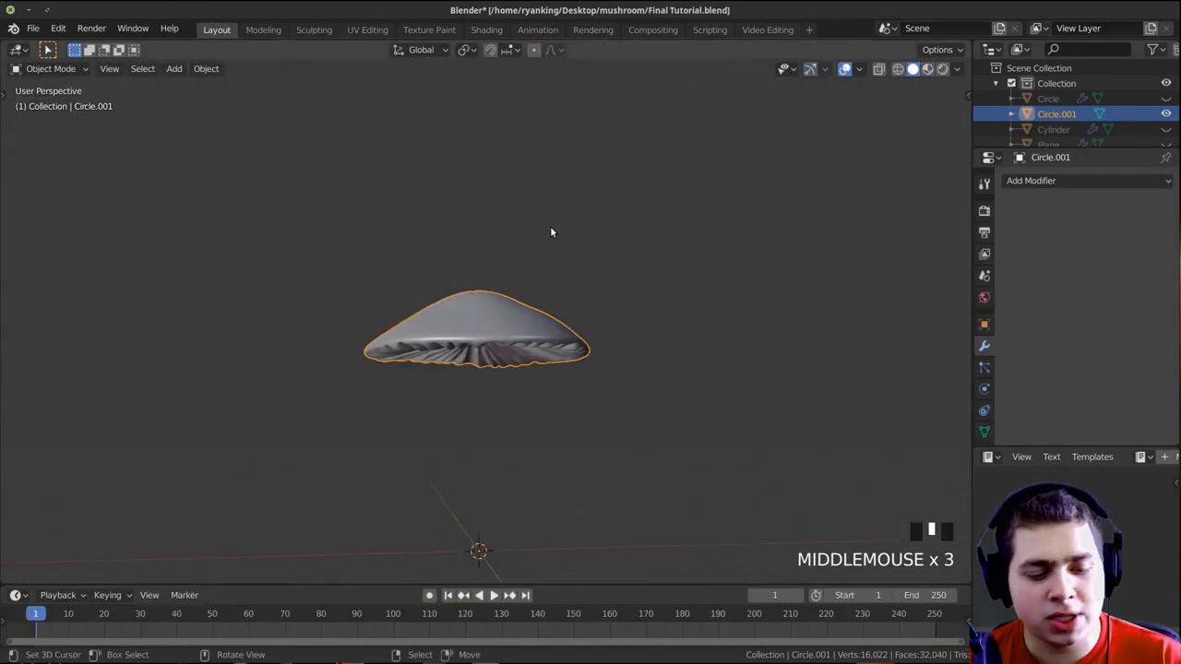
key("alt+h")
mouse_move(548, 311)
middle_mouse_down("shift")
mouse_move(553, 205)
mouse_move(568, 244)
mouse_move(550, 248)
mouse_move(602, 274)
mouse_move(759, 298)
mouse_move(748, 329)
mouse_move(625, 314)
mouse_move(516, 326)
mouse_move(545, 342)
middle_mouse_up("shift")
scroll(556, 267, "up", 2)
key("a")
key("z")
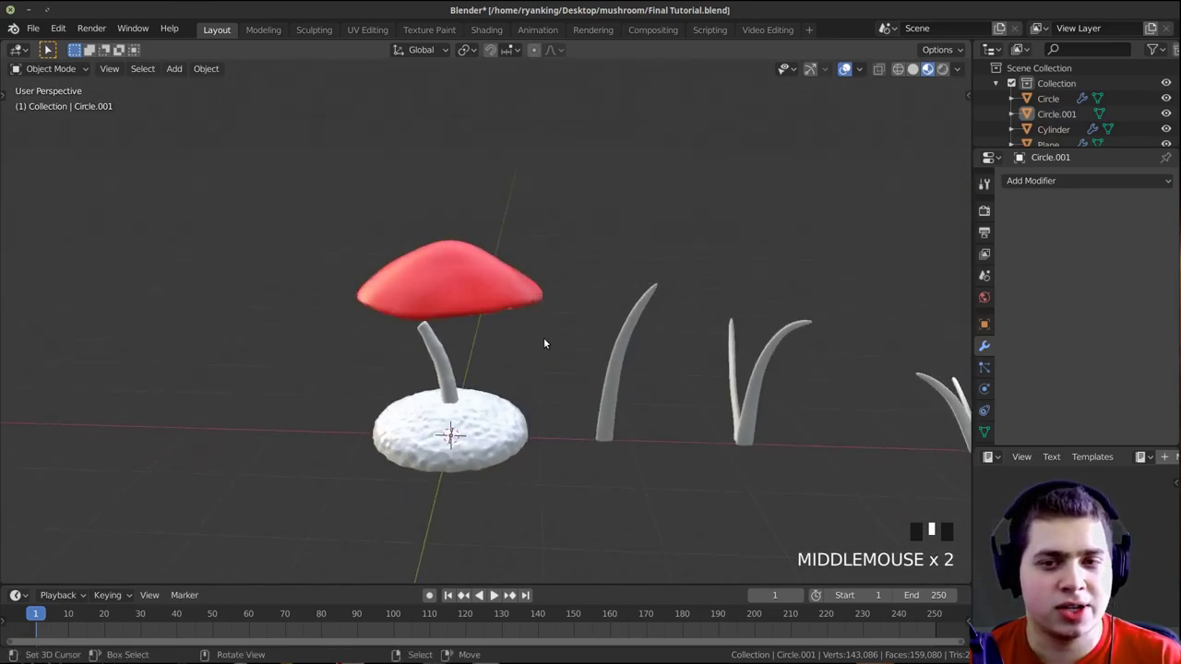
scroll(540, 351, "up", 2)
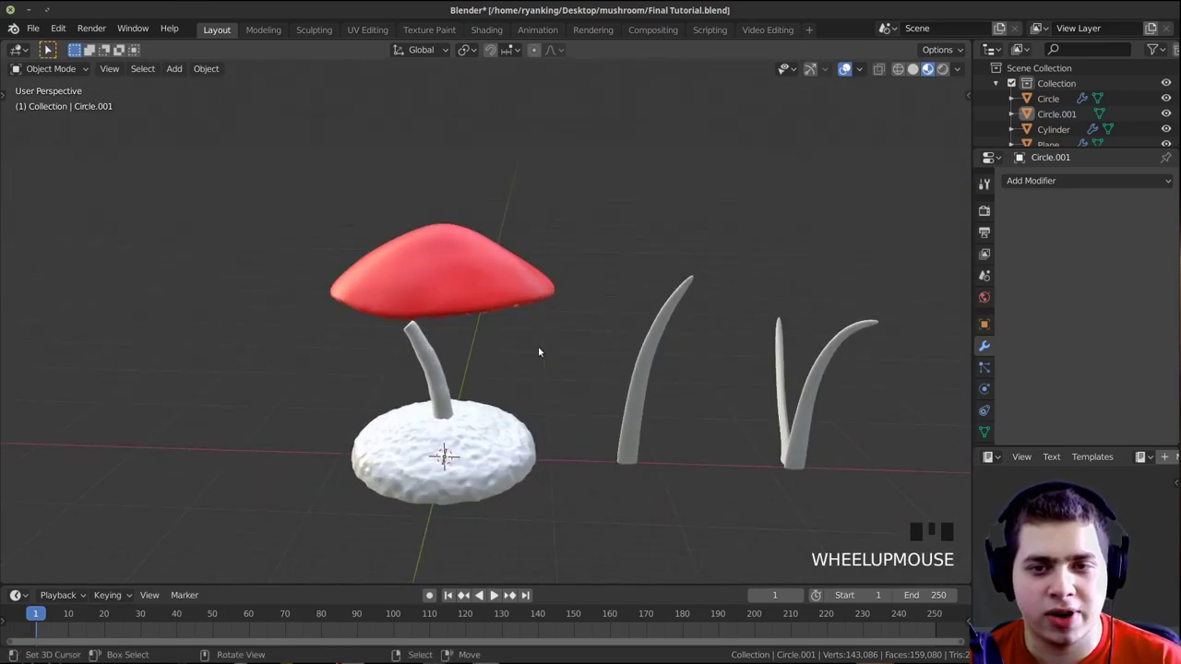
left_click(32, 28)
left_click(76, 135)
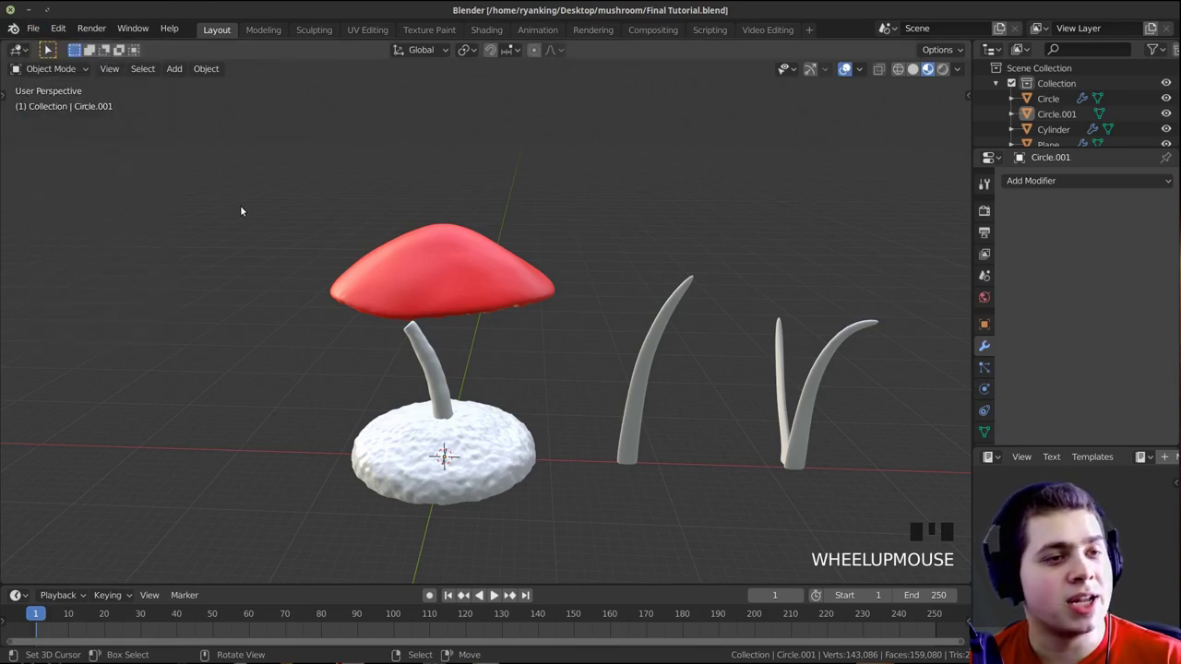
Select the mushroom cap for texture painting in the Texture Paint workspace and set the image editor to View mode
middle_click_drag(452, 184, 433, 256)
scroll(406, 236, "up", 2)
right_click(473, 244)
scroll(472, 222, "down", 2)
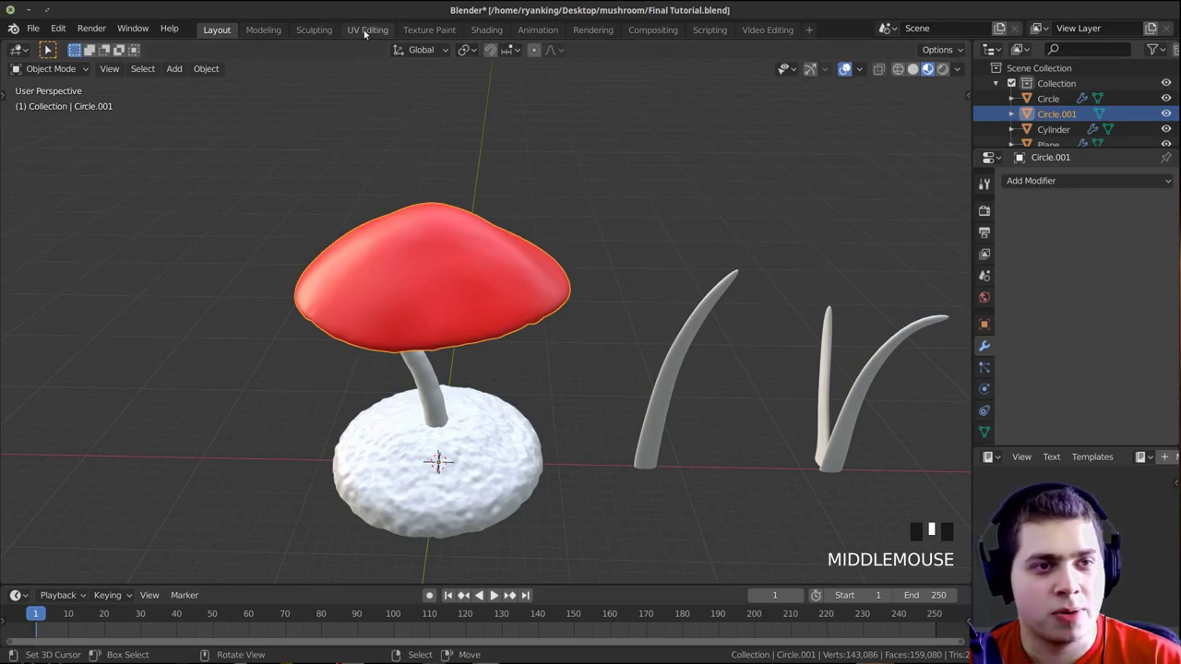
left_click(429, 30)
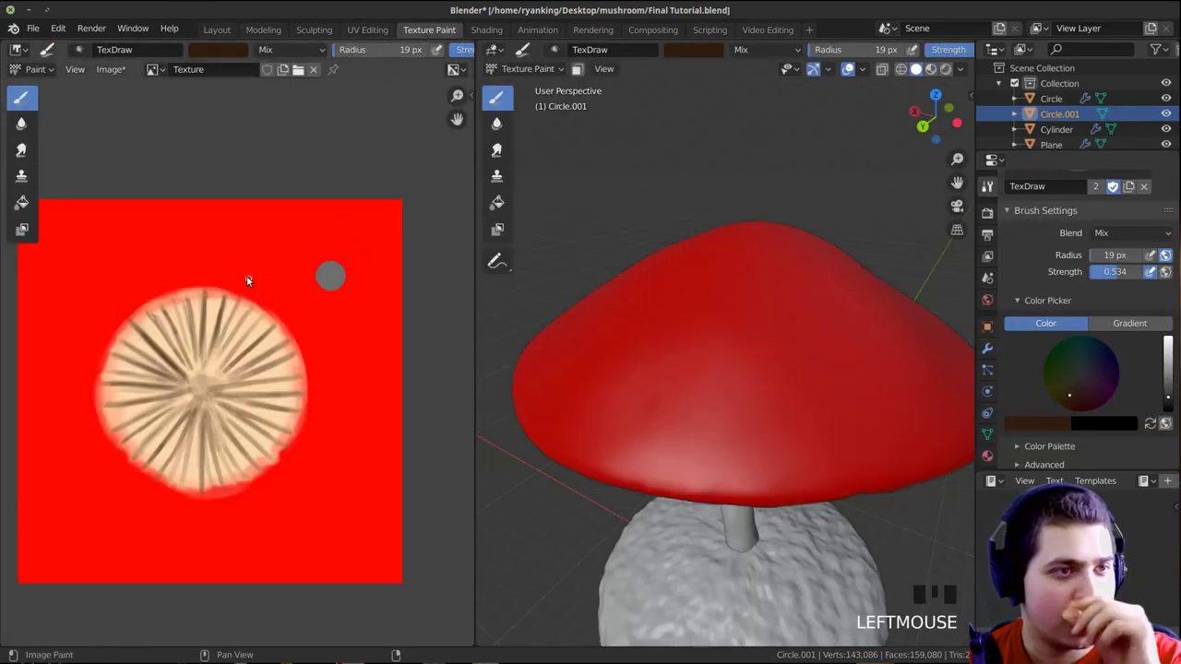
left_click(35, 69)
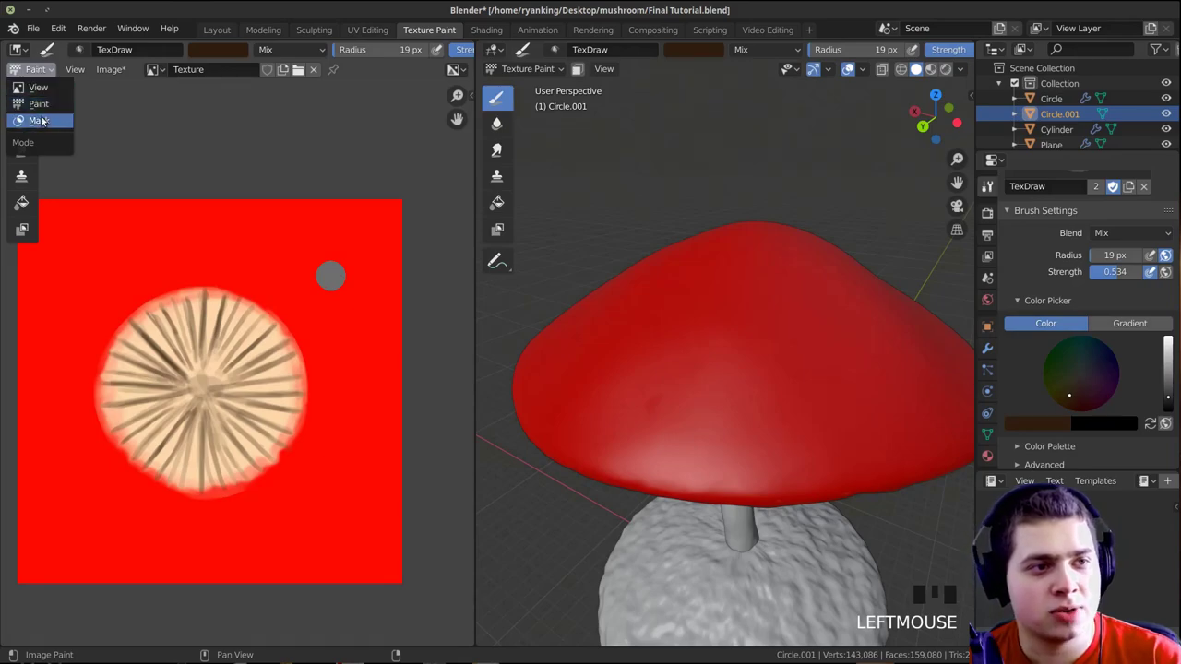
left_click(42, 88)
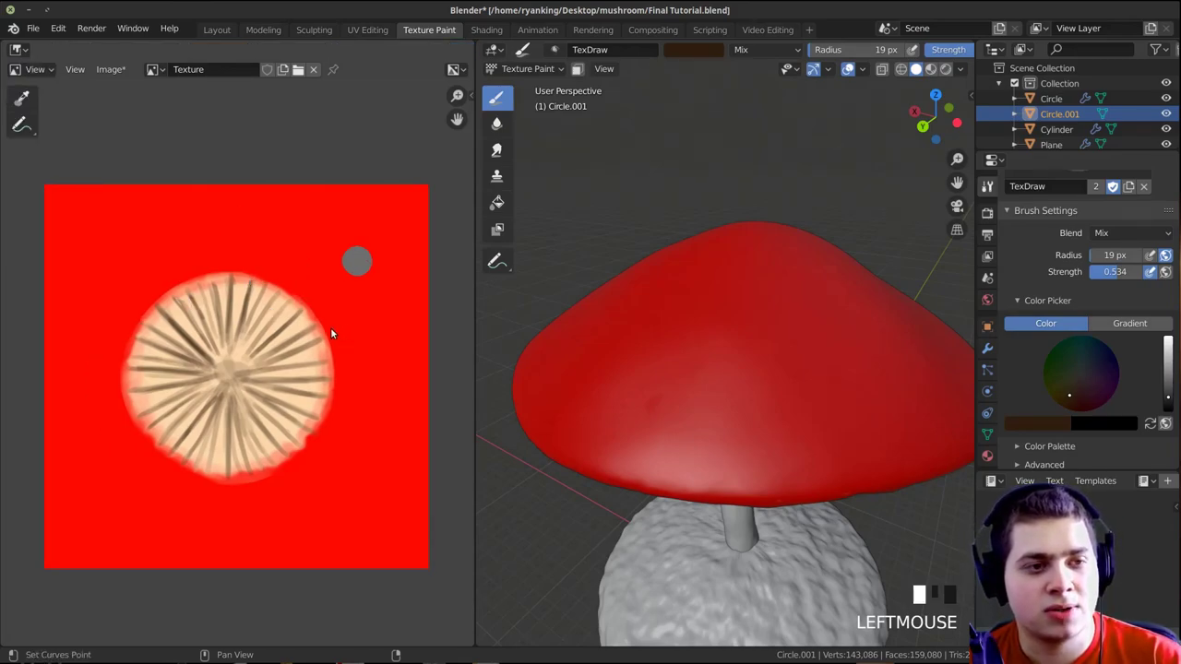
Save the painted texture as Texture.png in the mushroom folder and save the project over Final Tutorial.blend
key("shift+alt+s")
left_click(337, 619)
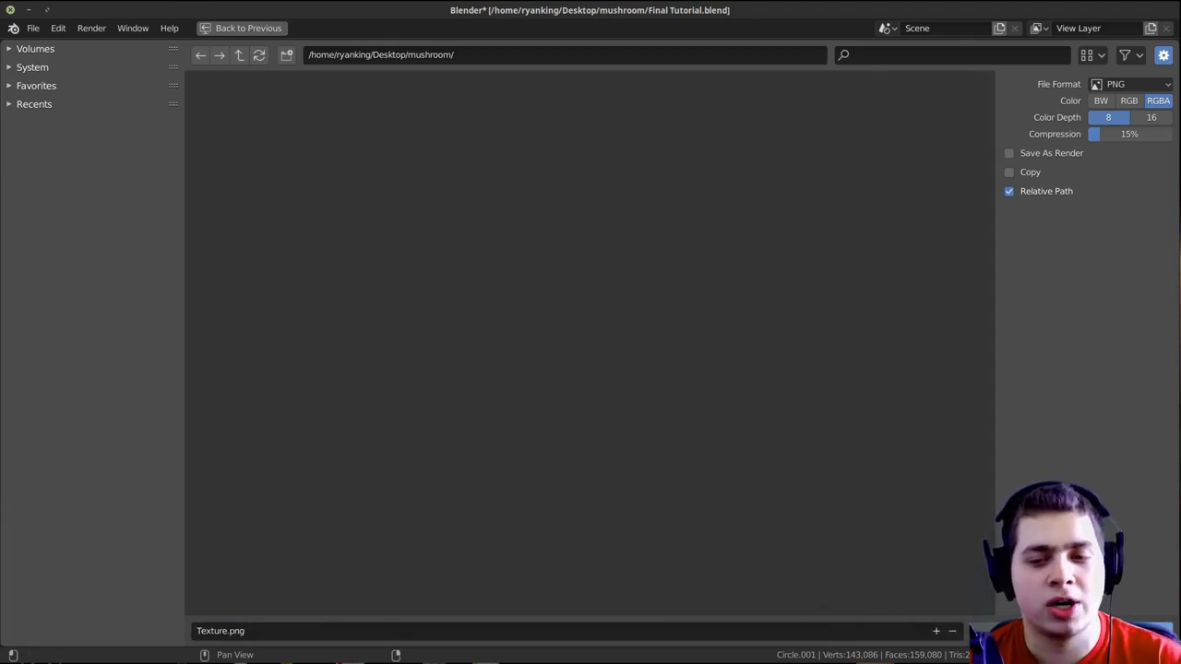
key("shift+ctrl+s")
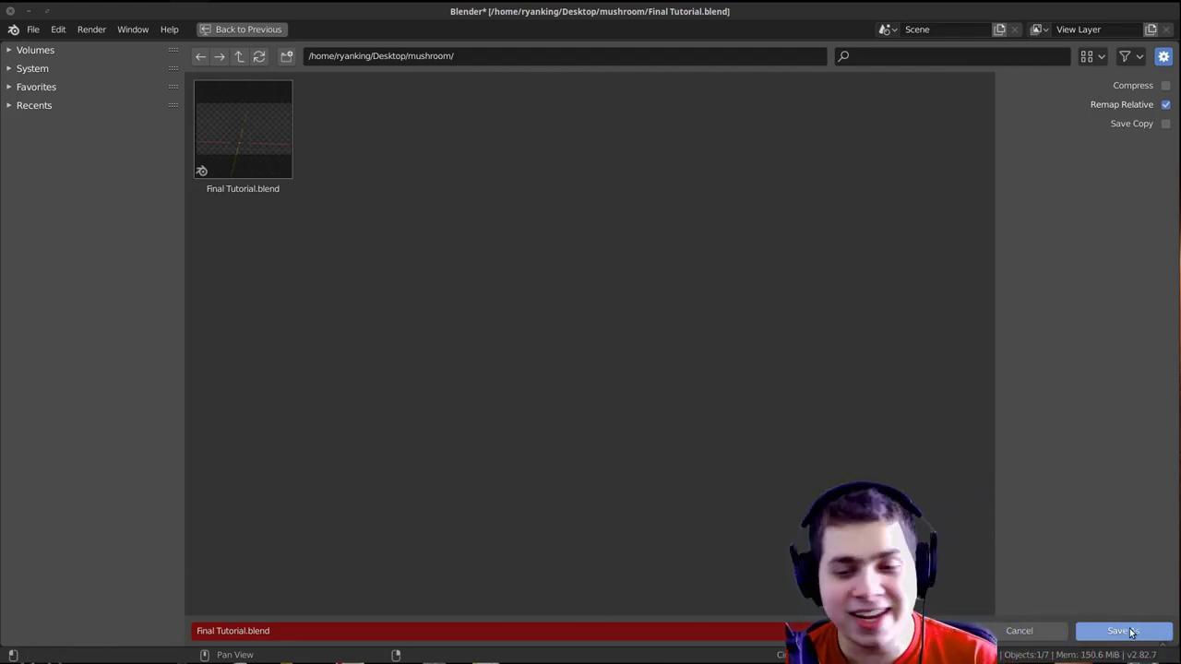
left_click(1131, 632)
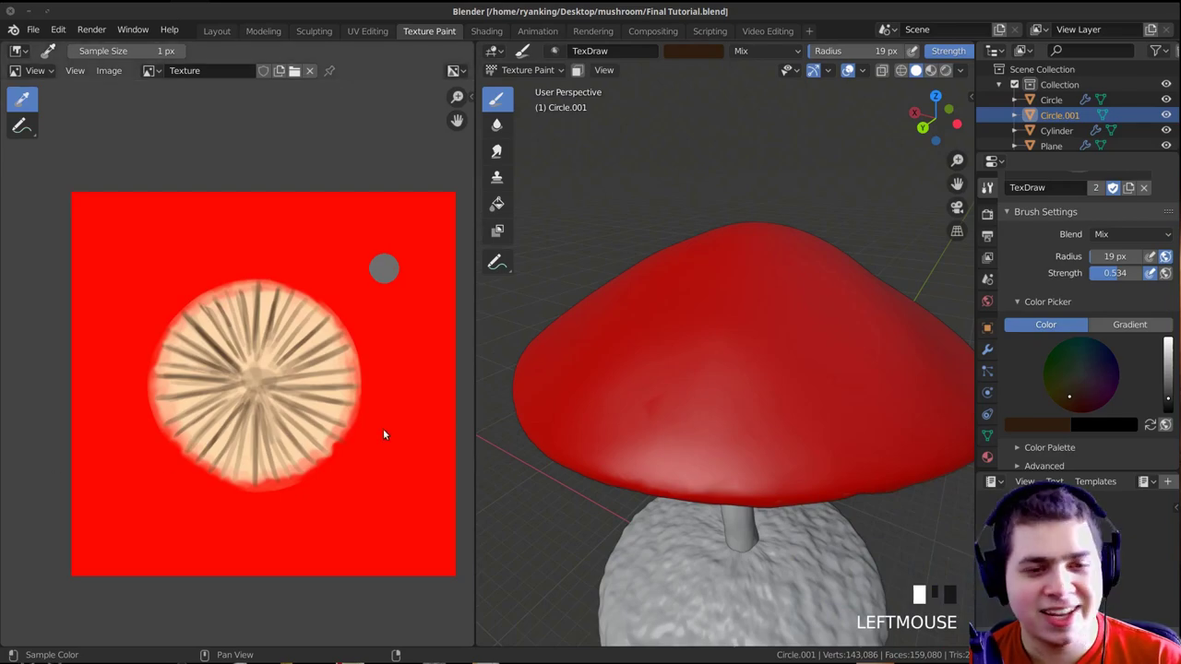
In the Layout workspace, give the world background an Environment Texture using cave_wall_1k.hdr from the HDRI Haven 1K folder
middle_click_drag(825, 377, 609, 164, "shift")
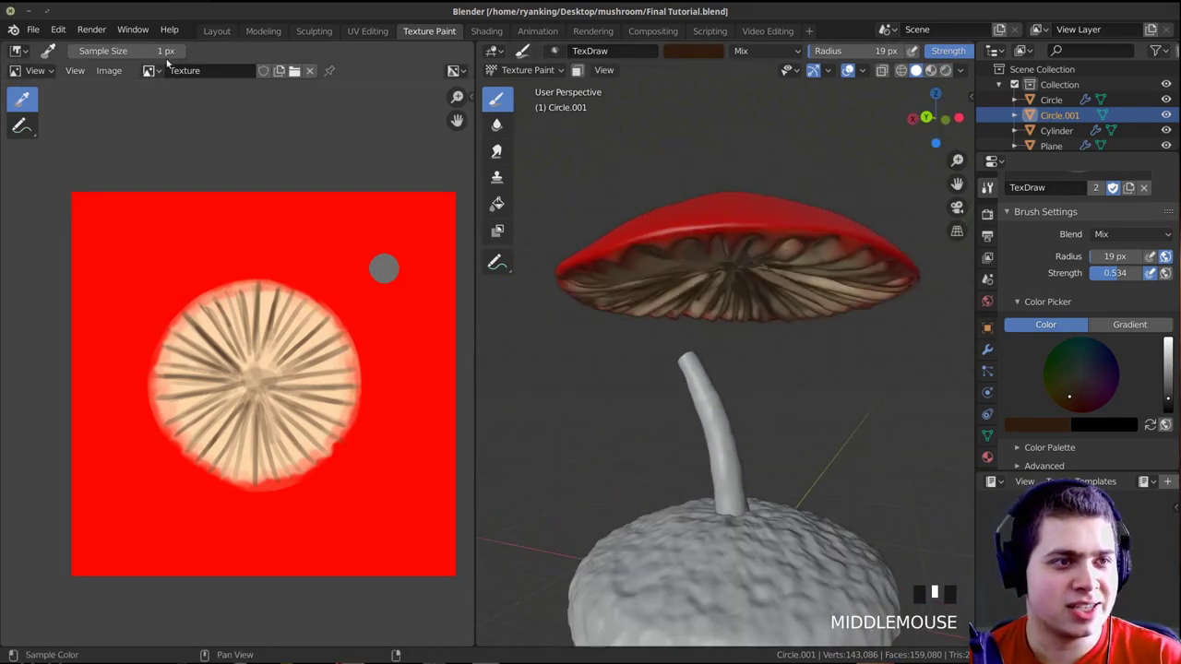
left_click(217, 31)
mouse_move(296, 112)
middle_mouse_down()
mouse_move(658, 273)
mouse_move(730, 249)
mouse_move(649, 262)
mouse_move(712, 259)
mouse_move(636, 242)
mouse_move(670, 239)
middle_mouse_up()
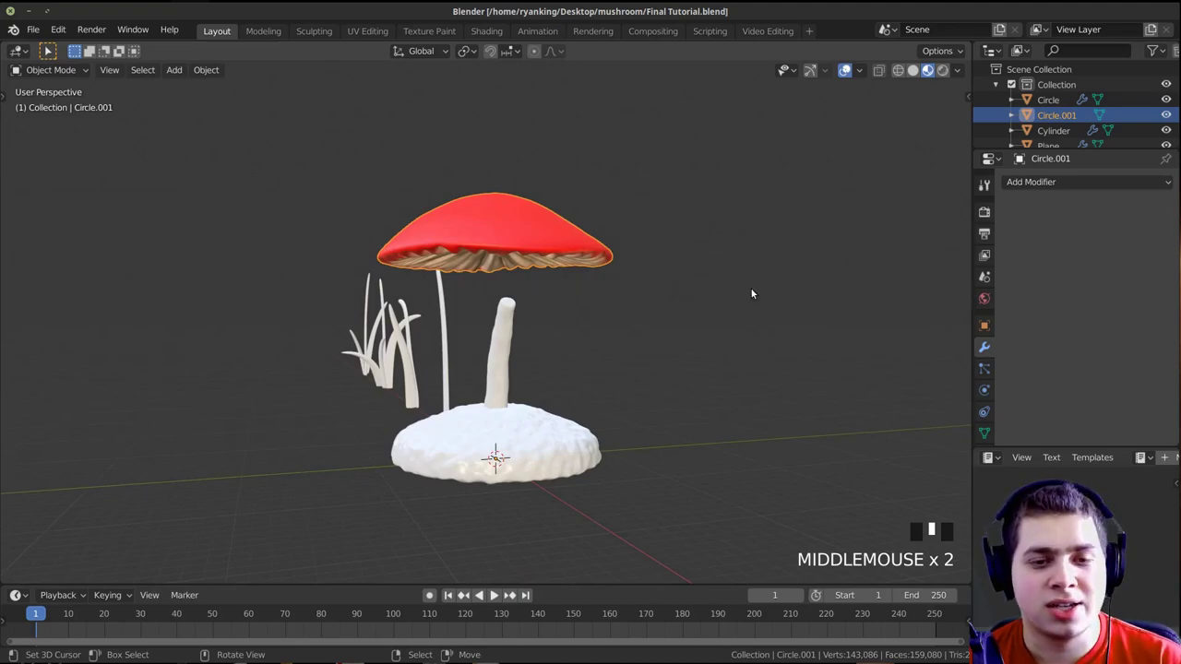
left_click(983, 300)
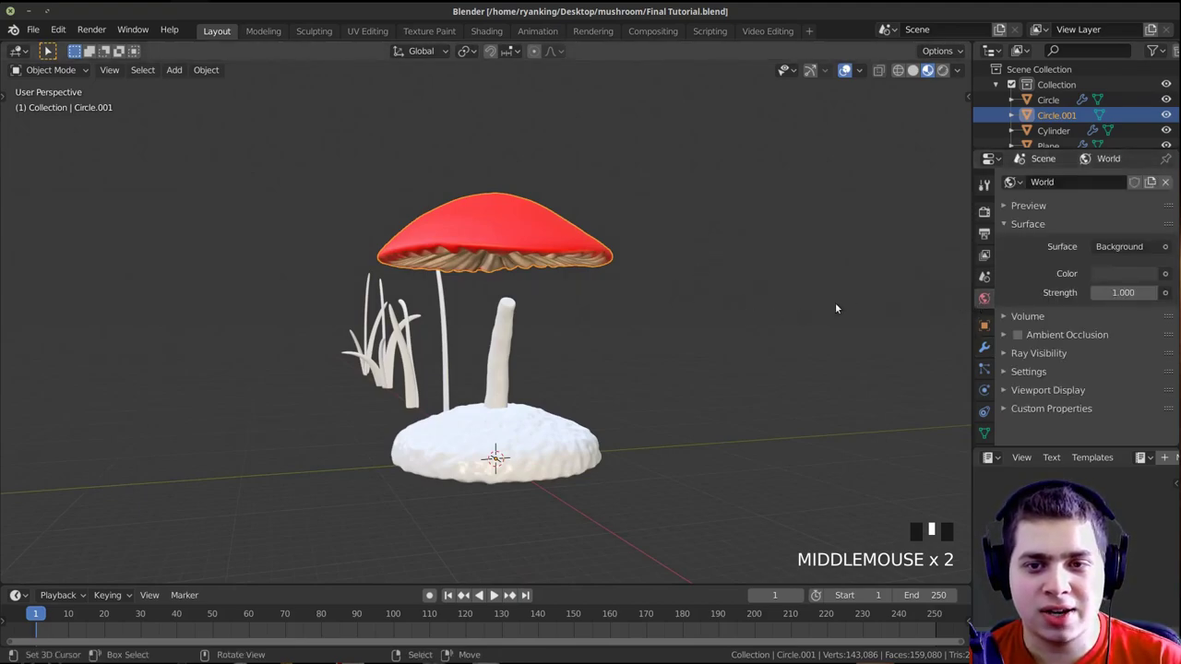
left_click(1166, 275)
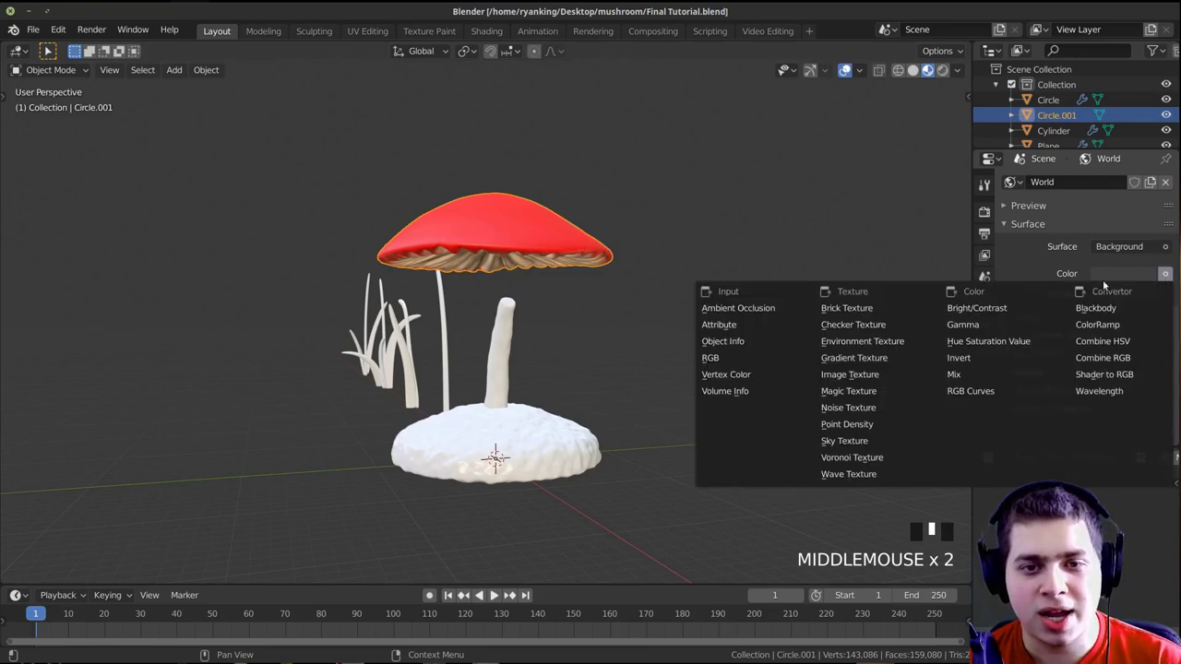
left_click(890, 340)
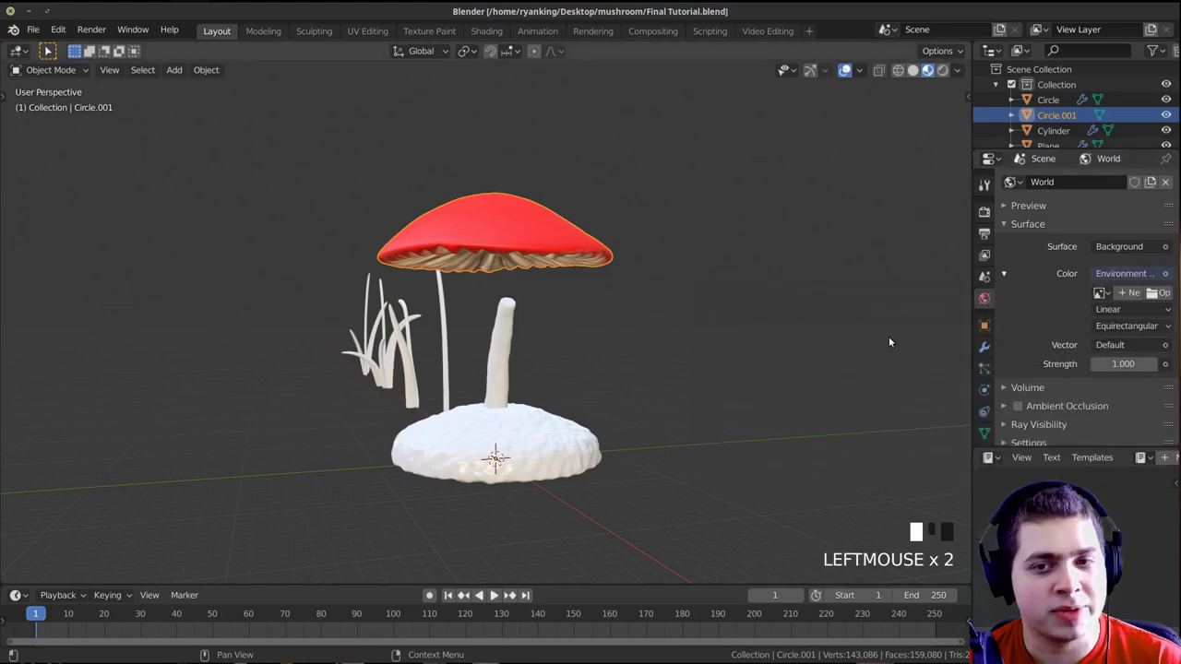
left_click(1158, 294)
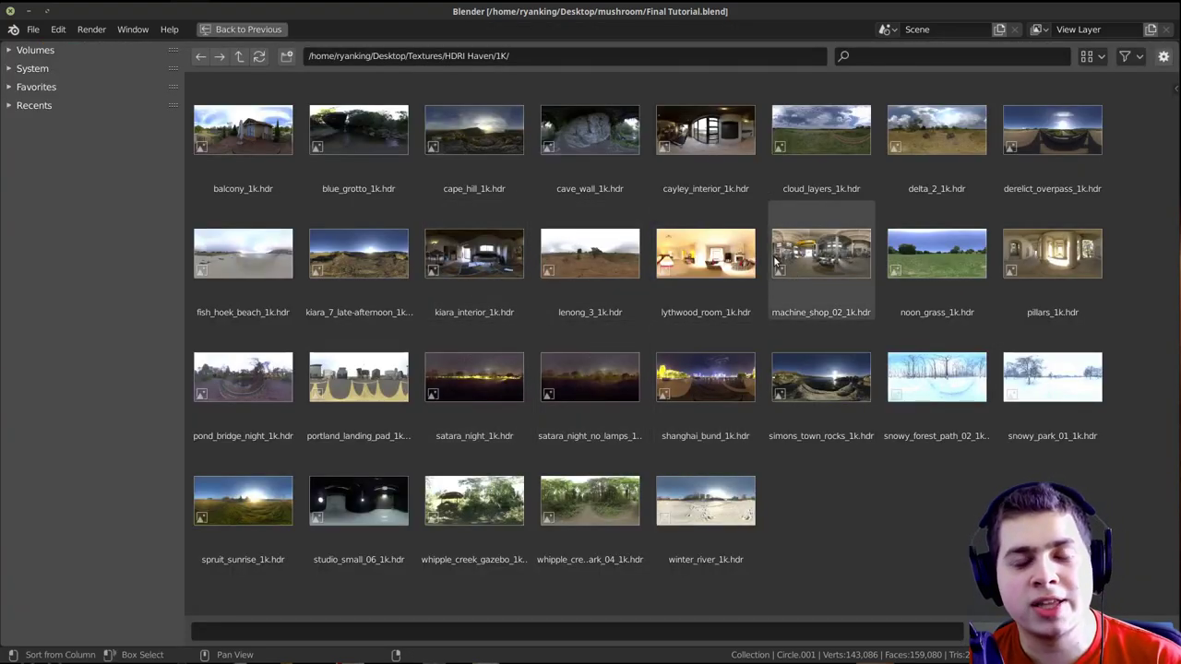
left_click(584, 136)
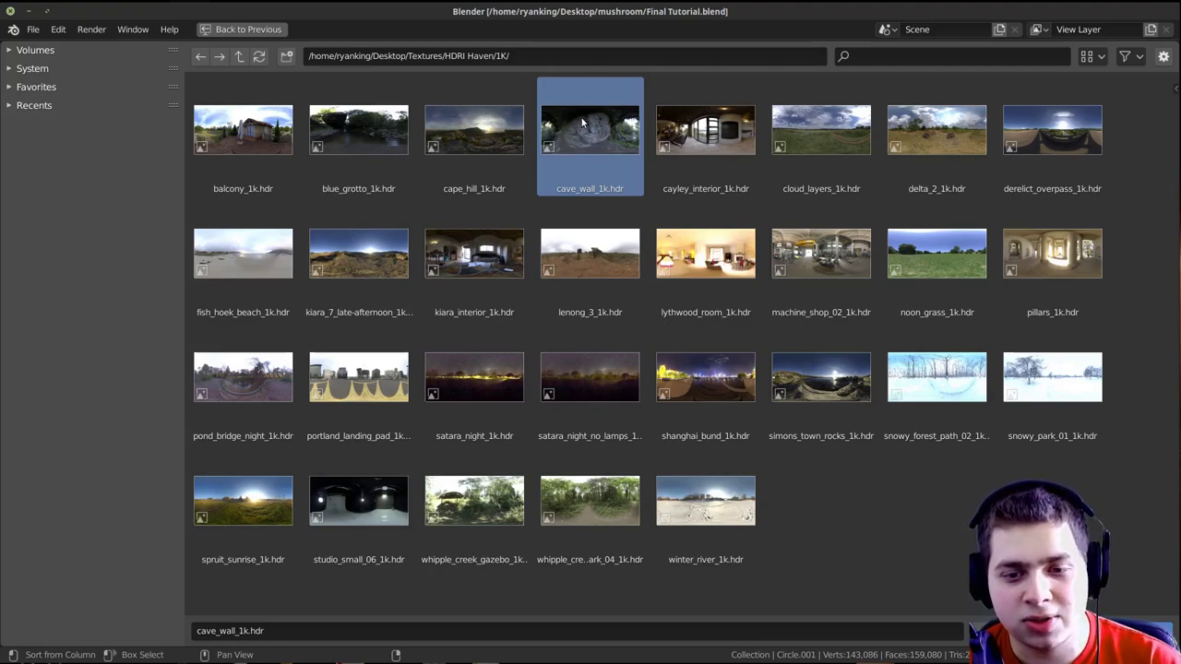
double_click(582, 123)
Switch the viewport to Solid shading and add a camera to the scene
middle_click_drag(603, 176, 648, 226)
middle_click_drag(579, 249, 526, 347)
scroll(591, 312, "up", 2)
scroll(519, 352, "down", 1)
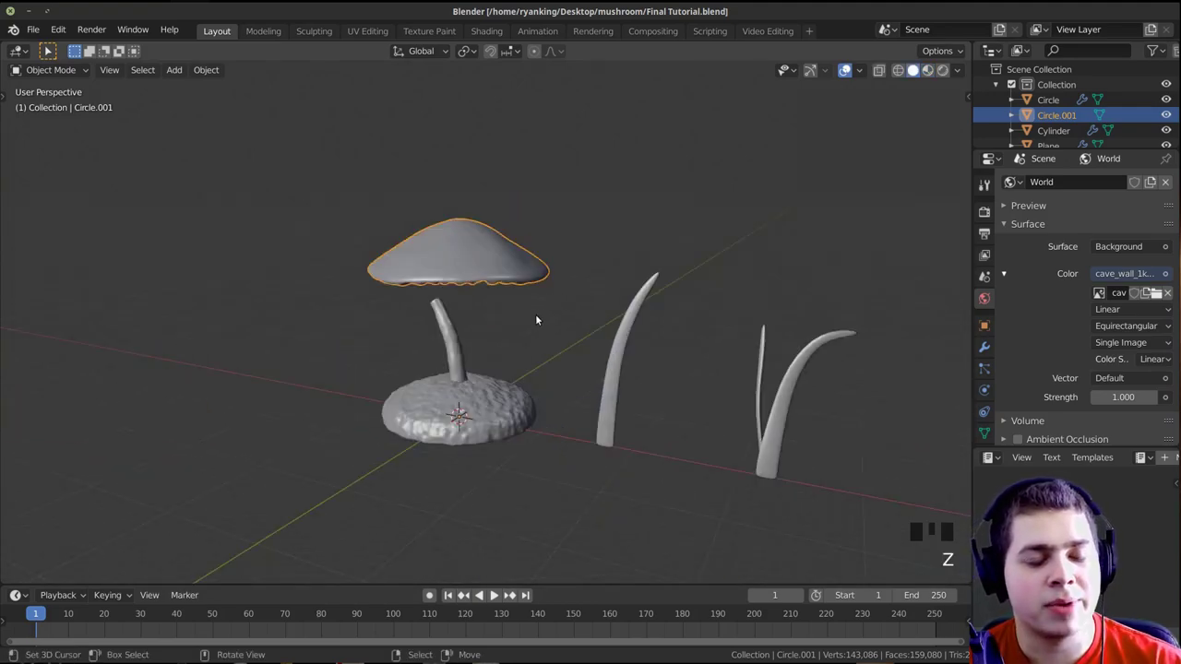
middle_click_drag(536, 320, 488, 294)
key("shift+a")
mouse_move(488, 296)
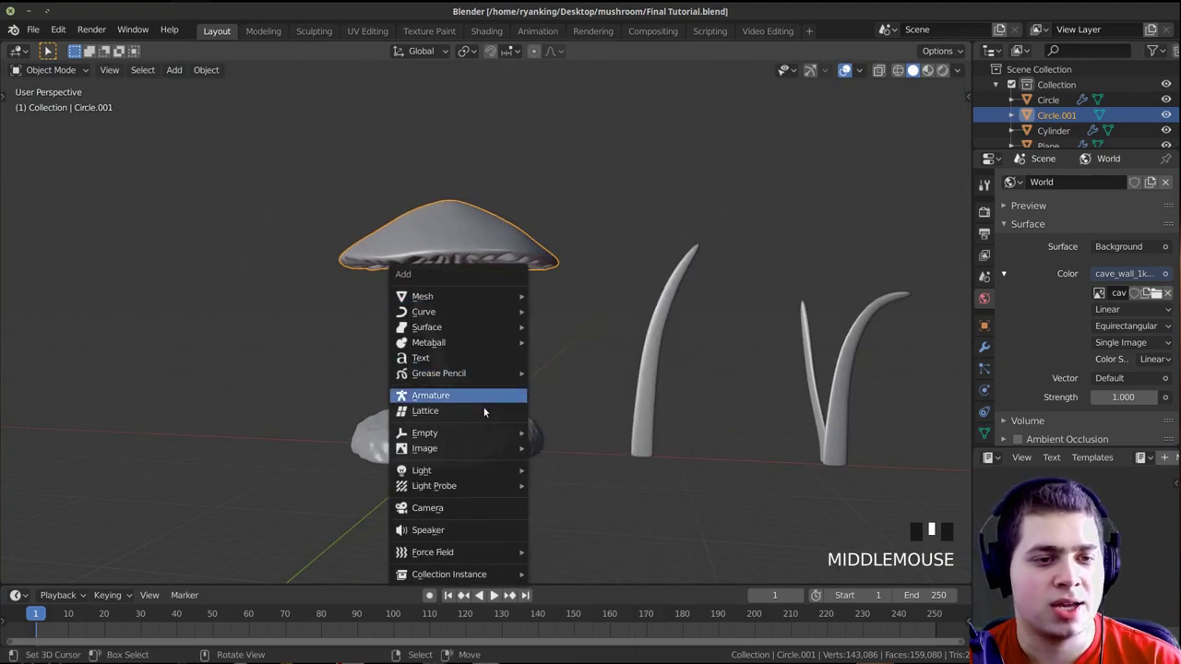
left_click(470, 507)
Frame the mushroom from slightly below the cap and align the camera to this view
scroll(508, 351, "down", 2)
middle_click_drag(507, 351, 646, 271, "shift")
scroll(658, 281, "up", 3)
middle_click_drag(656, 332, 670, 276)
scroll(664, 276, "down", 3)
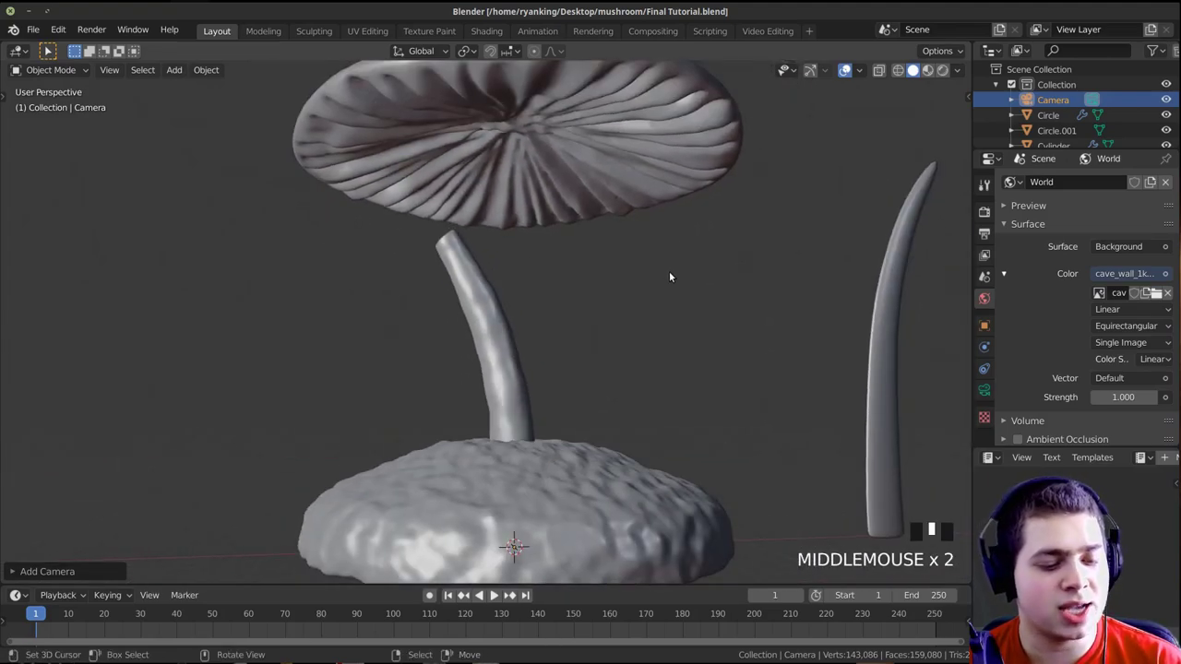
key("ctrl+alt+KP_0")
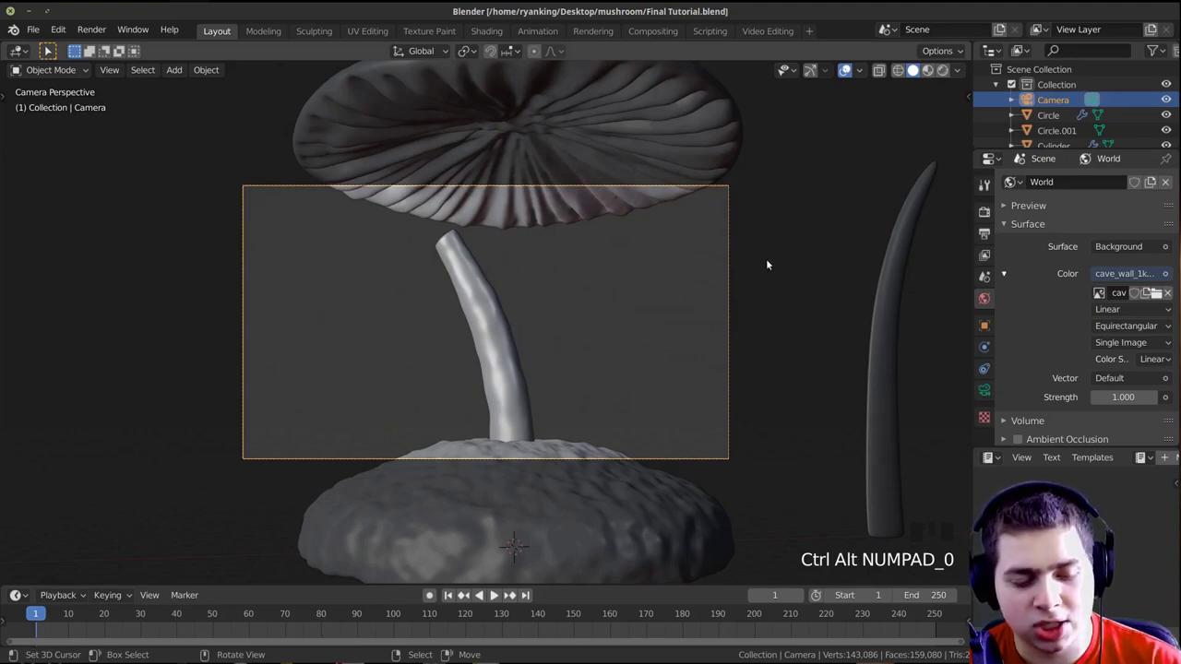
Move the camera backwards along its local Z axis so the mushroom's full width fits the frame
key("g")
key("z")
key("z")
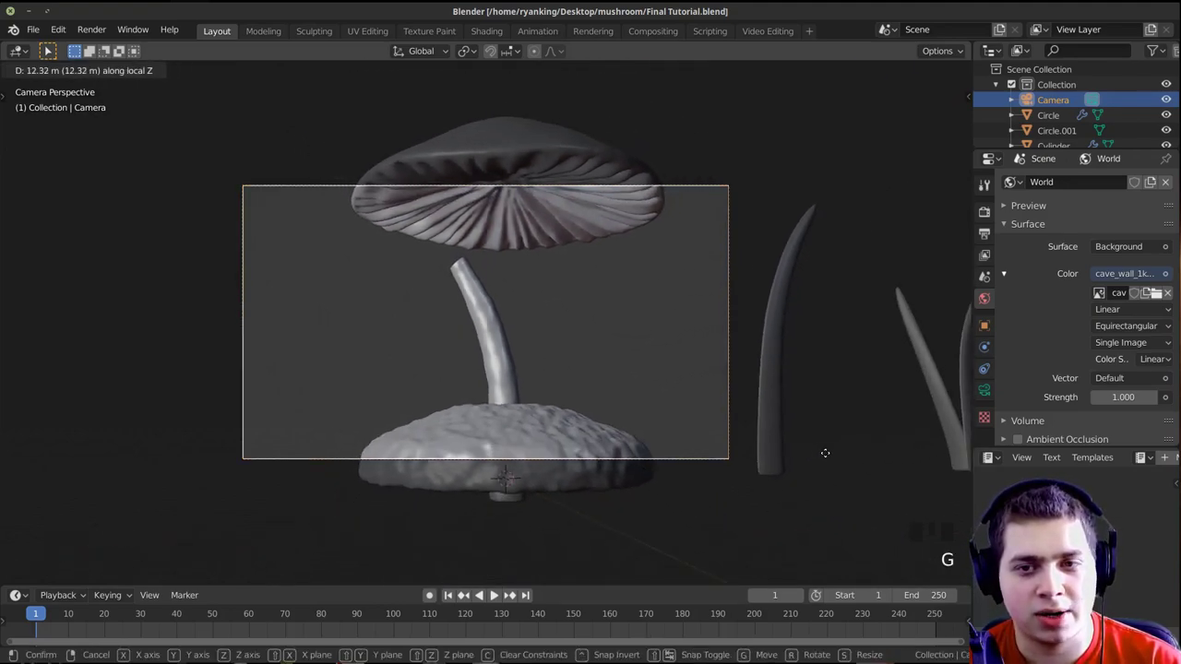
left_click(525, 310)
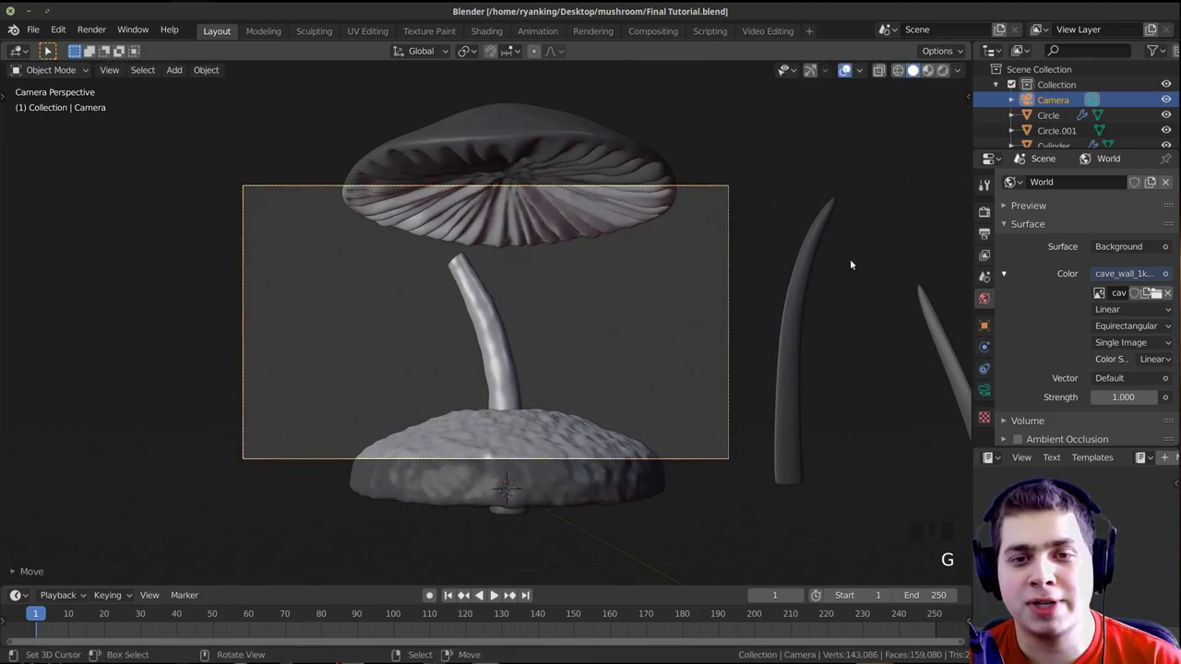
Set the vertical render resolution to 1920 px for a square camera frame
left_click(984, 233)
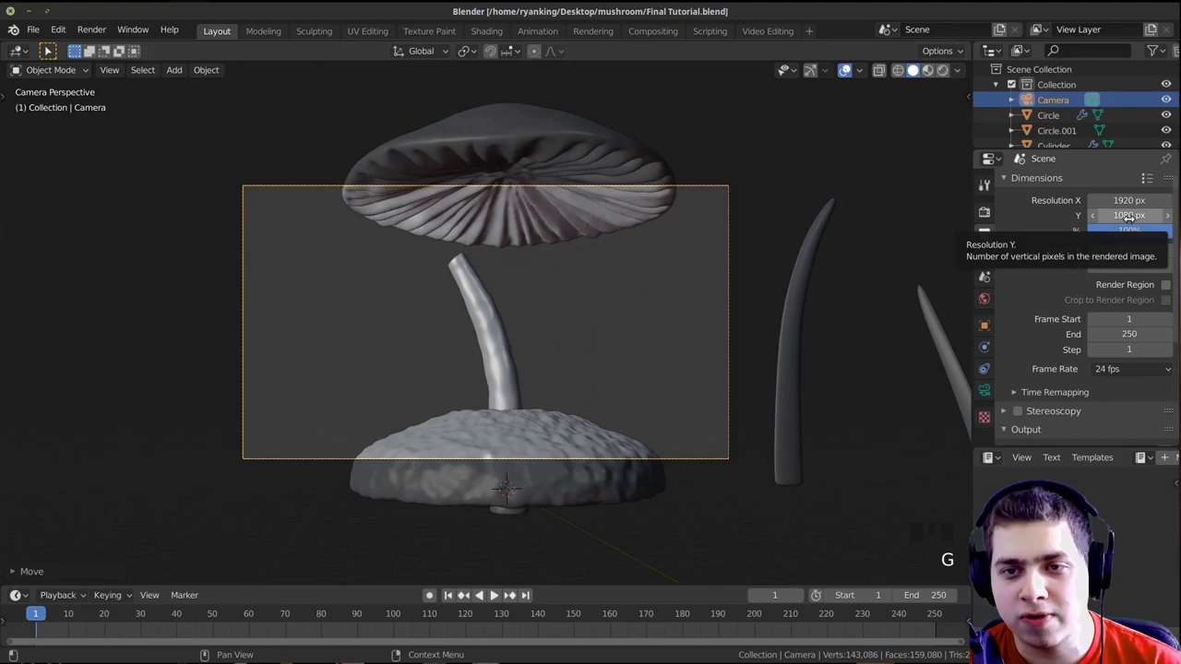
type("1920")
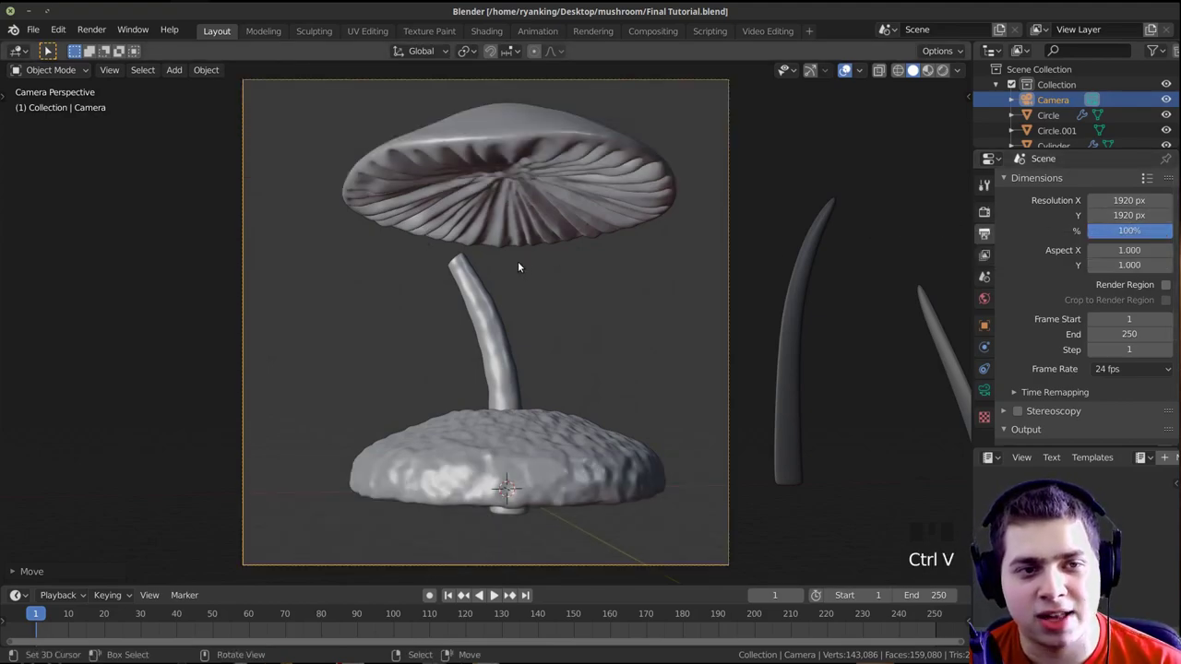
scroll(666, 208, "down", 2)
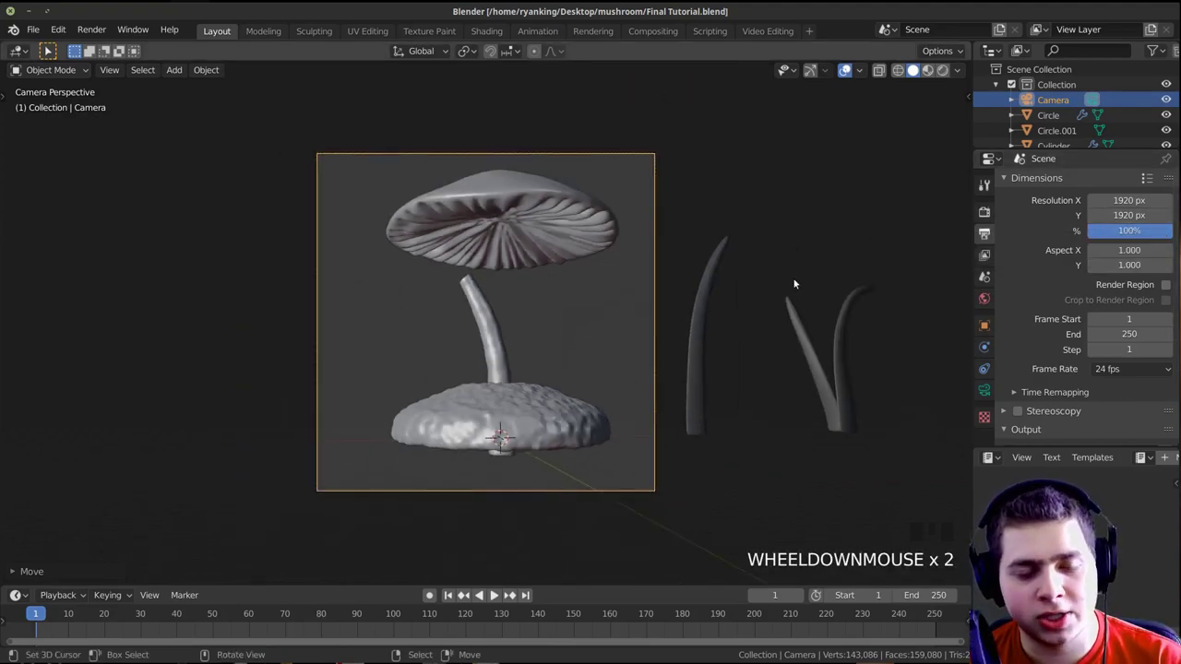
Define a render region around the whole camera frame and preview it in Rendered shading
key("ctrl+b")
left_click_drag(754, 102, 256, 558)
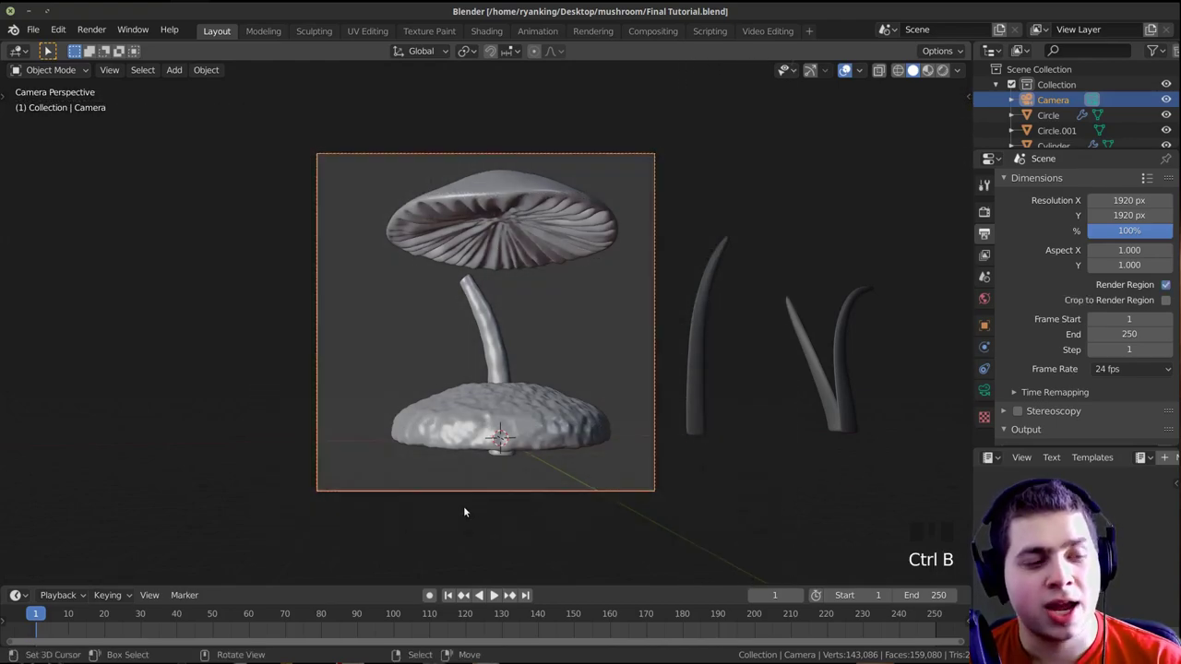
key("z")
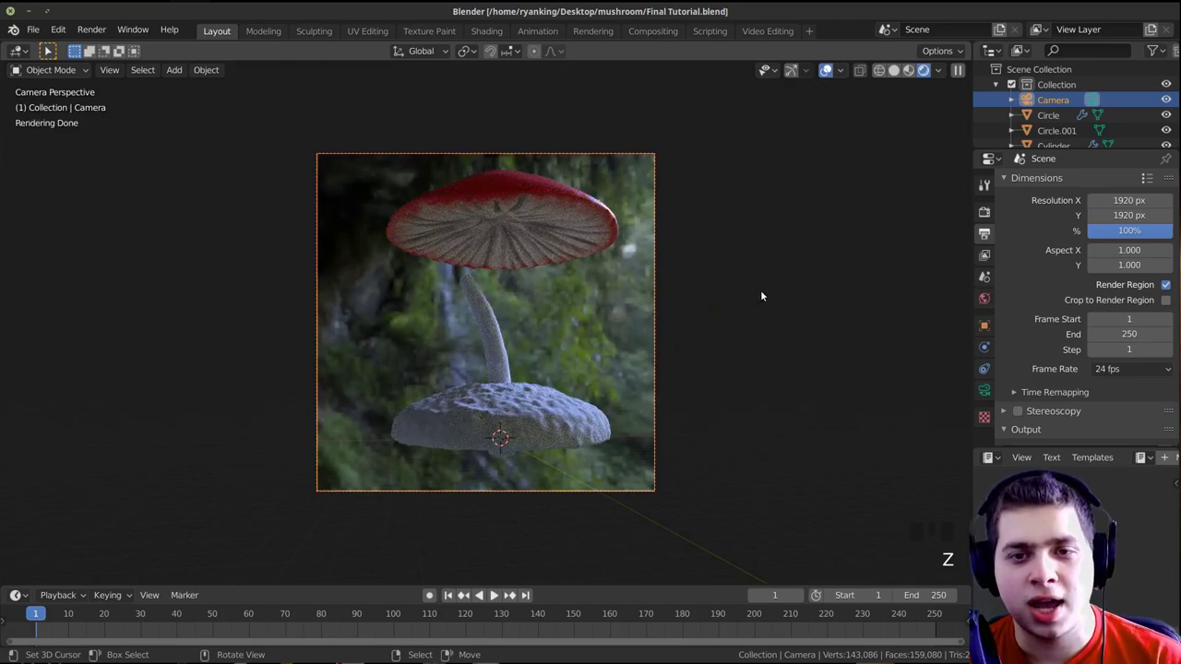
Set the color management look to High Contrast with the Filmic view transform
left_click(983, 212)
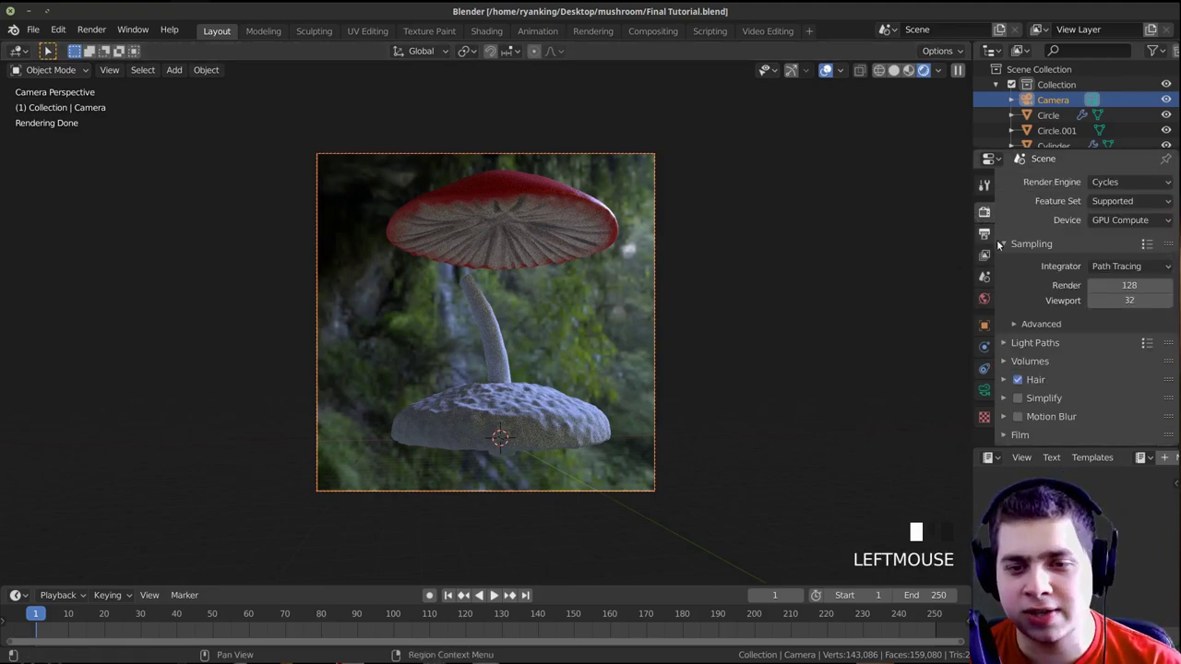
scroll(999, 323, "down", 3)
left_click(1008, 400)
scroll(1008, 400, "down", 1)
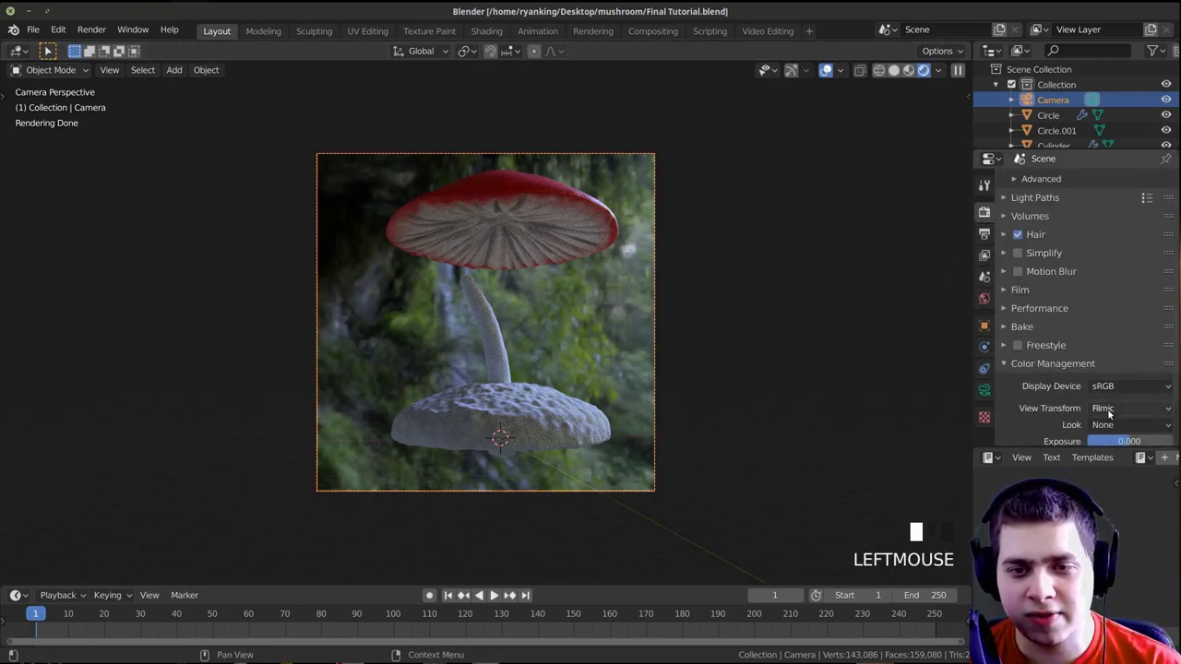
scroll(1089, 387, "down", 2)
left_click(1116, 362)
left_click(1108, 359)
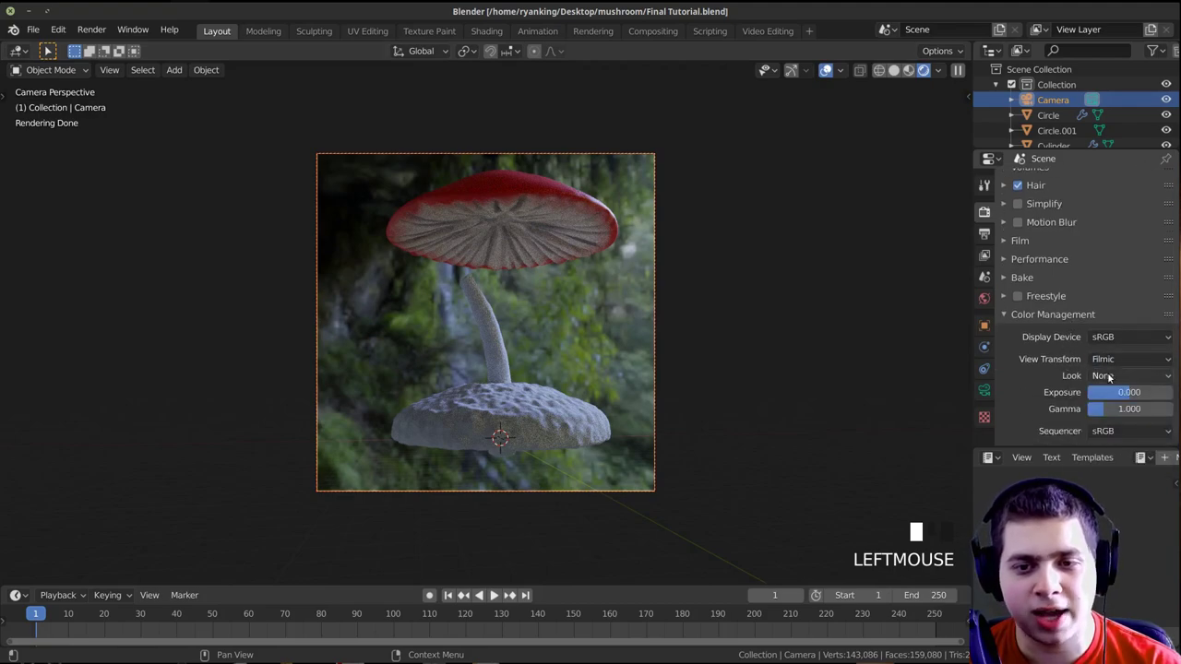
left_click(1107, 375)
left_click(1061, 425)
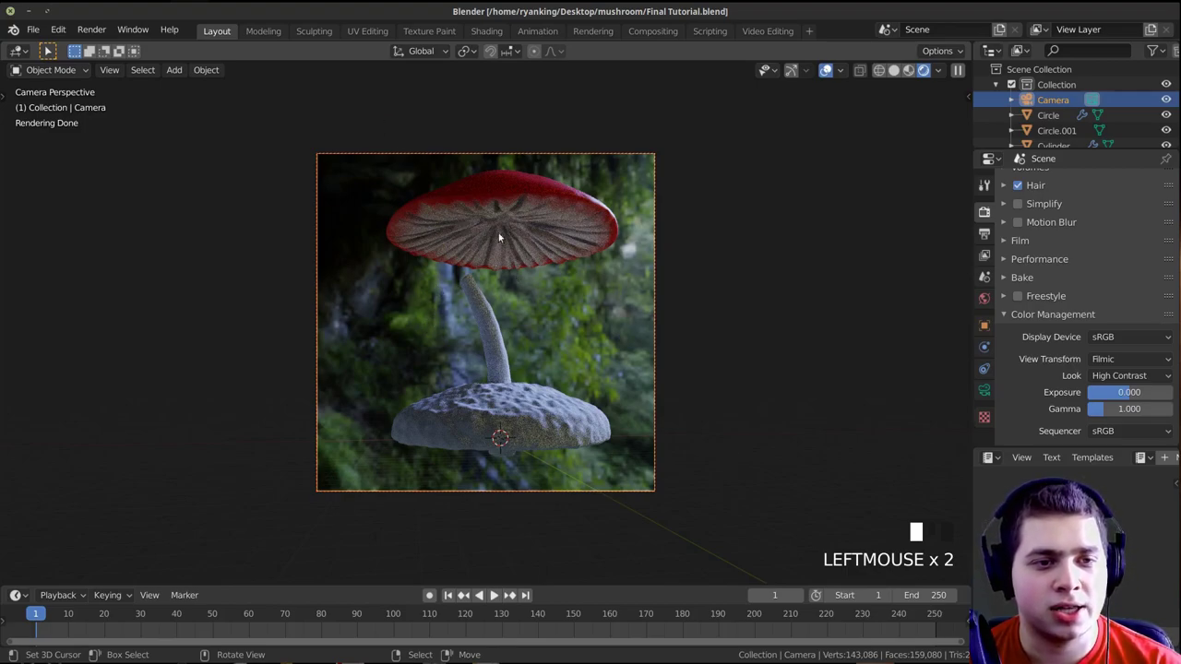
Switch to Material Preview shading and move the mushroom stem up until its tip meets the cap's underside
key("z")
scroll(554, 222, "up", 4)
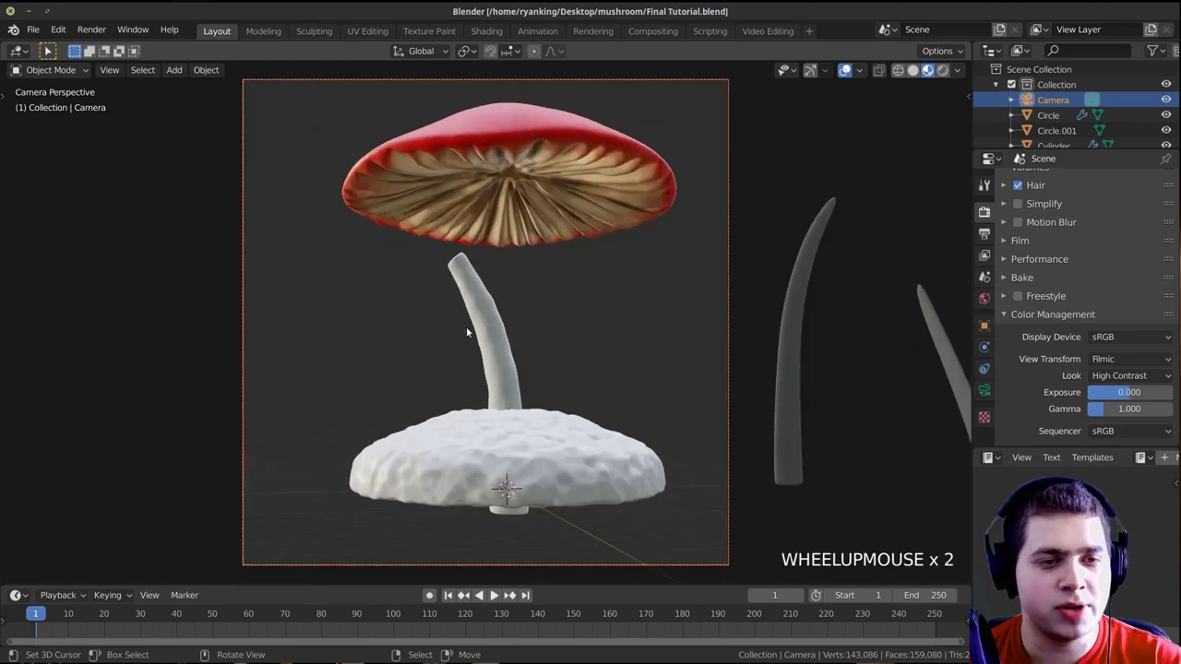
middle_click_drag(556, 279, 536, 274)
middle_click_drag(587, 331, 567, 391)
right_click(498, 329)
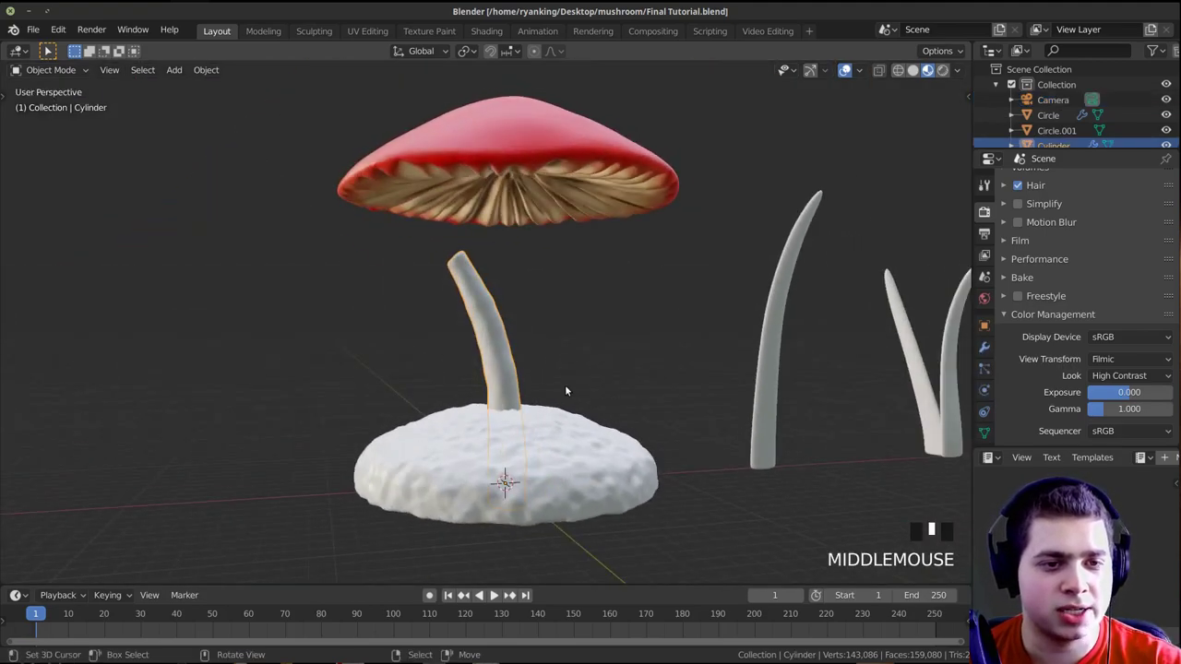
key("g")
left_click(590, 300)
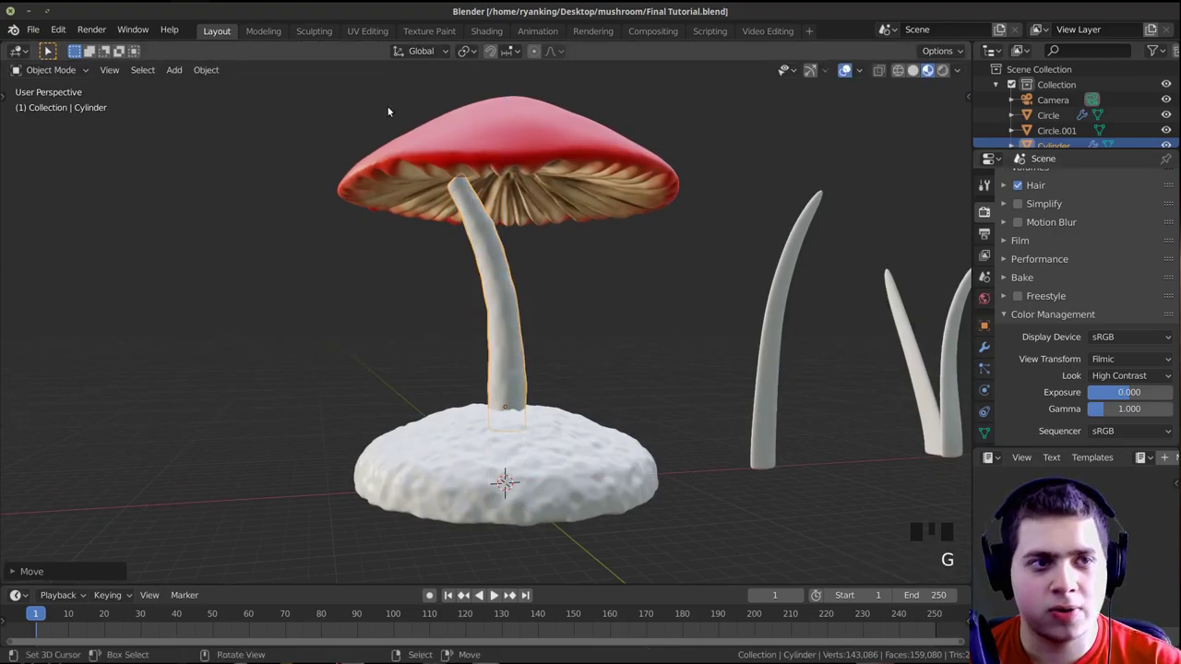
In the Shading workspace, create a new material for the stem and name it Mushroom Stem
left_click(486, 31)
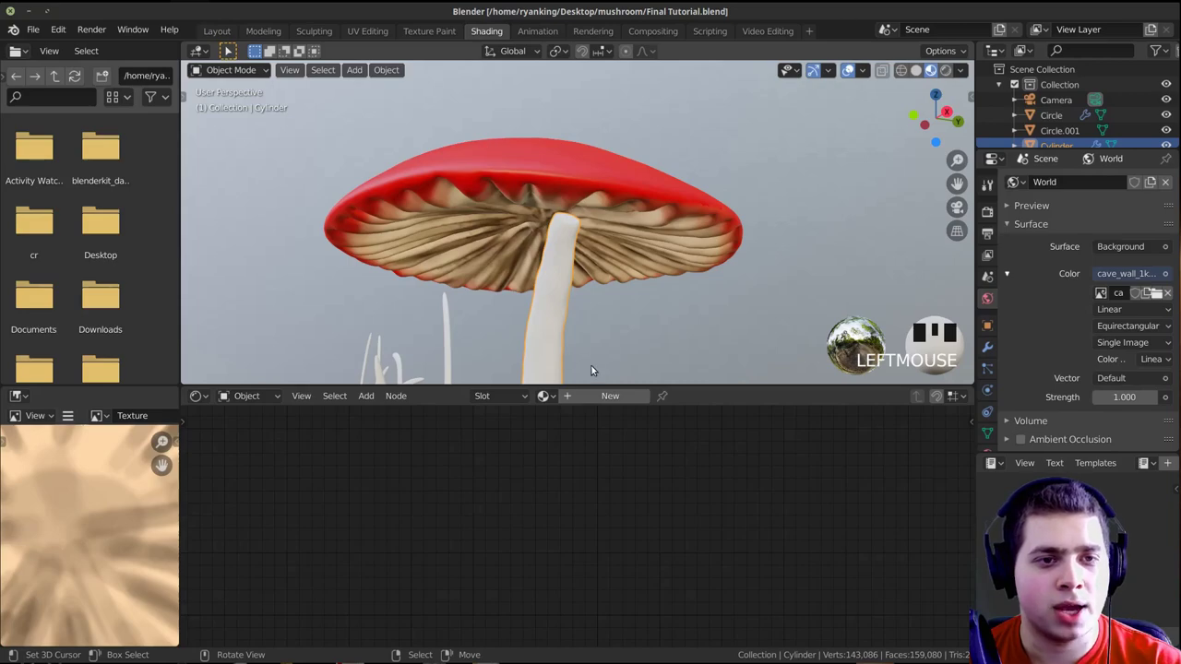
left_click(610, 396)
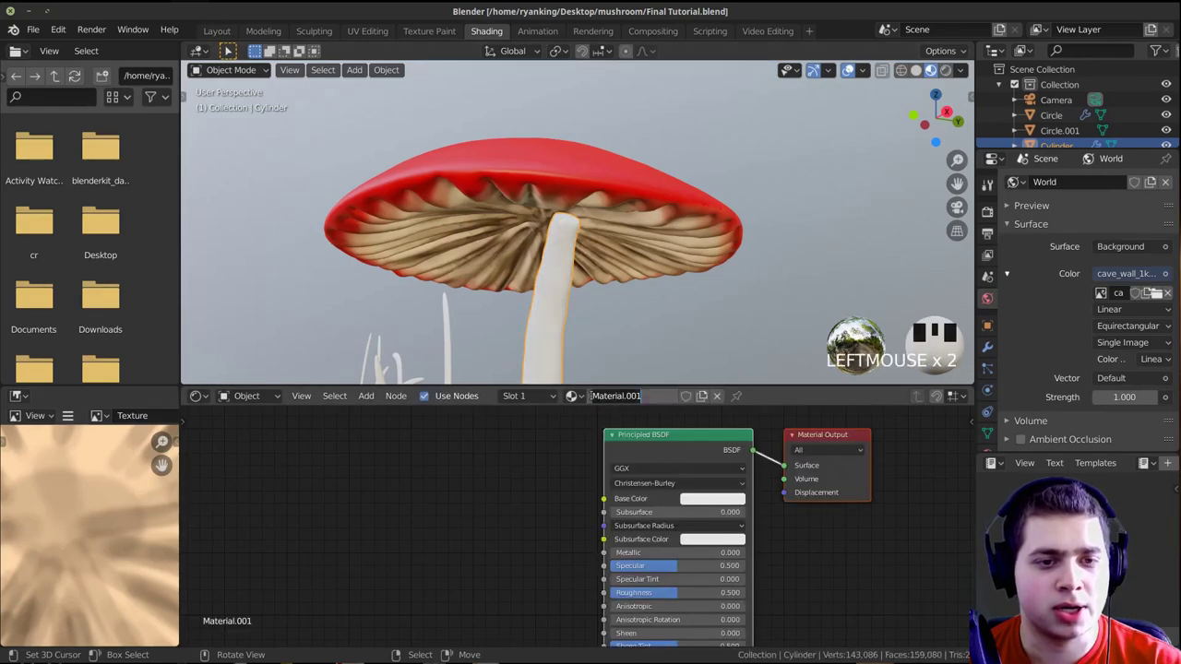
type("Mushr")
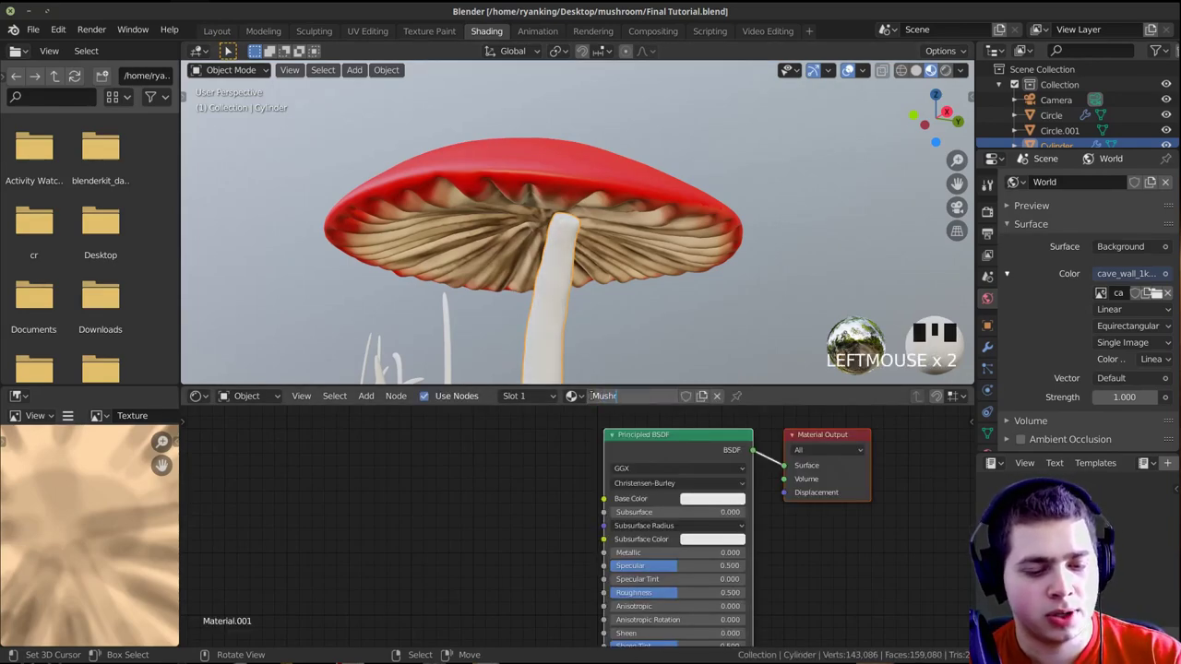
type("oom Stem")
key("Return")
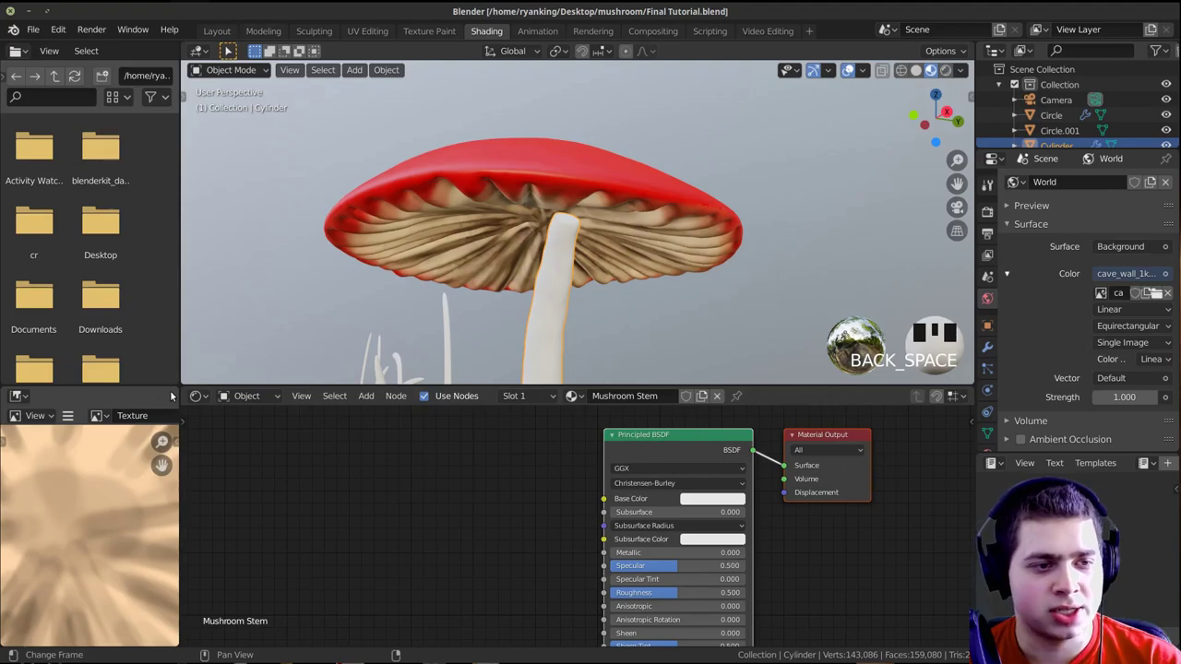
Remove the image editor and file browser areas from the Shading workspace and view the stem through the camera
left_click_drag(174, 389, 148, 398)
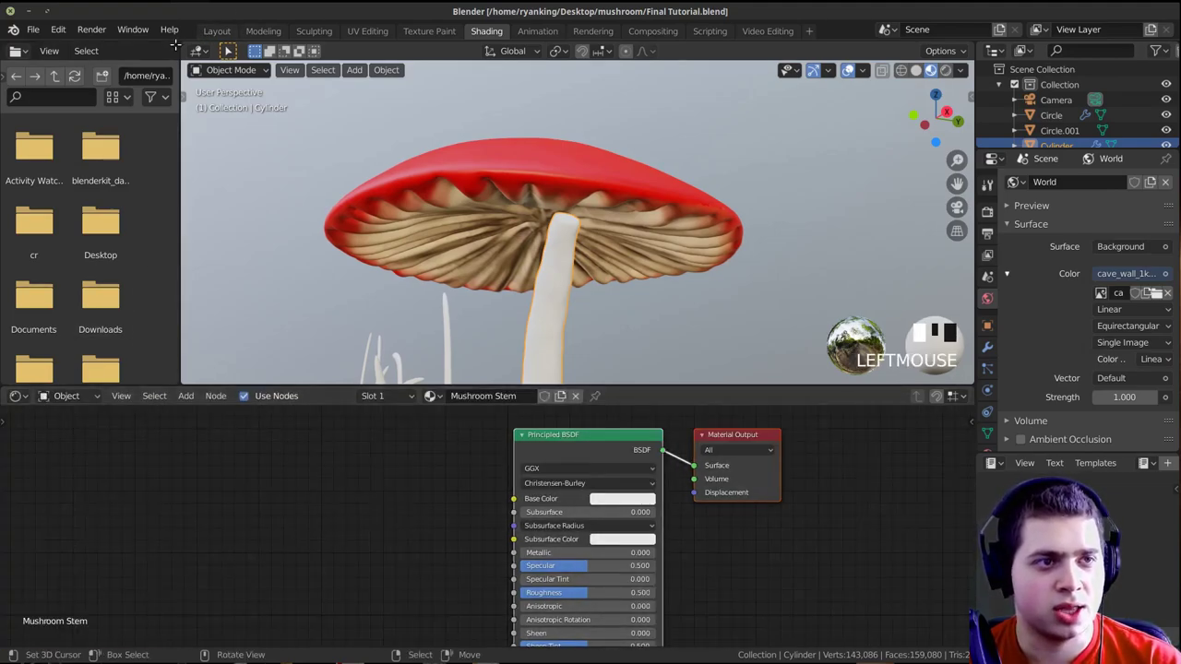
left_click_drag(187, 48, 111, 70)
scroll(450, 179, "down", 2)
middle_click_drag(450, 179, 489, 198)
middle_click_drag(577, 247, 554, 172, "shift")
scroll(587, 214, "down", 2)
scroll(589, 170, "up", 1)
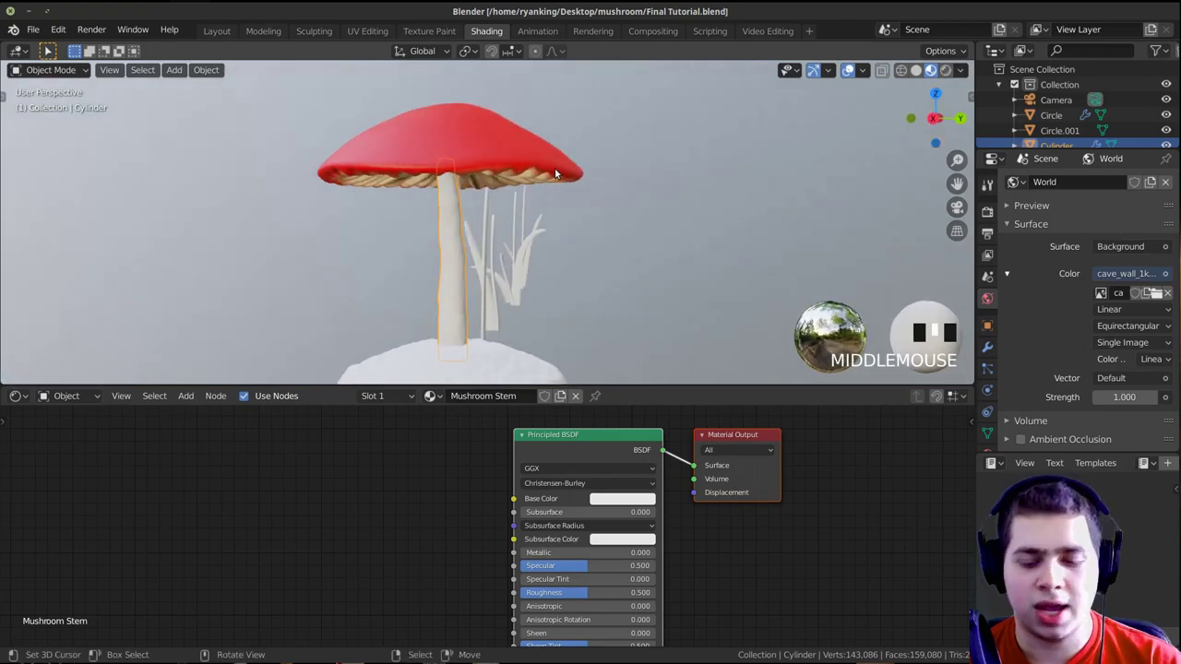
key("KP_0")
scroll(553, 495, "down", 1)
scroll(554, 498, "up", 2)
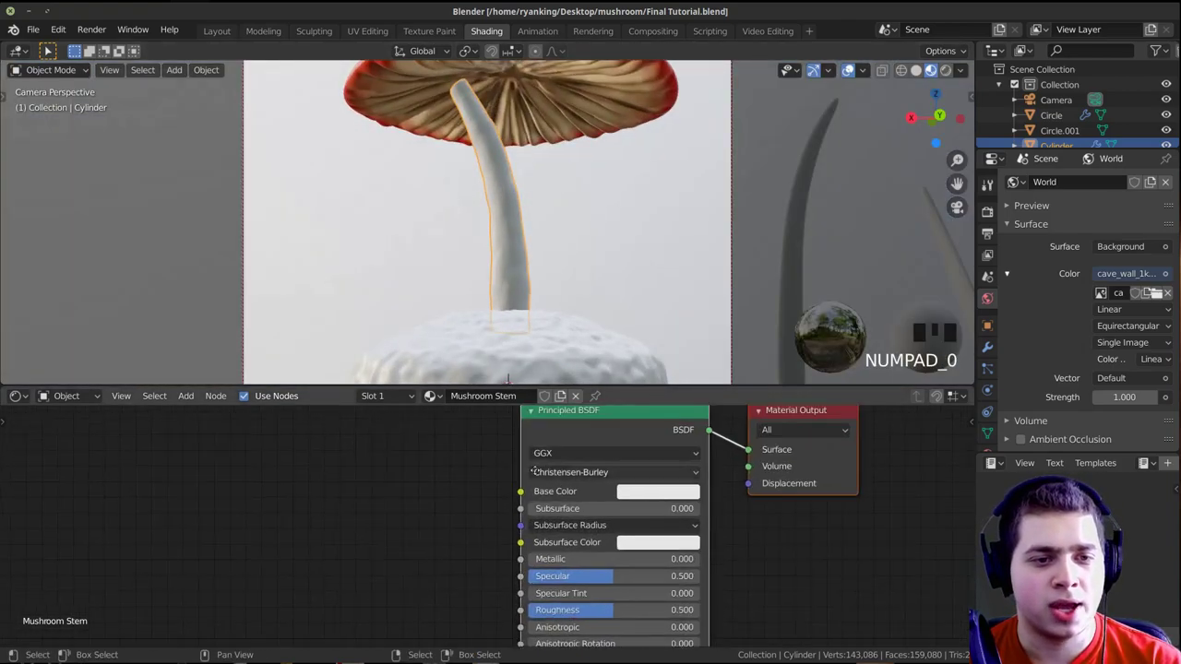
Give the Mushroom Stem material a pale cream base color with hue 0.102, saturation 0.202 and value 0.906
left_click(614, 498)
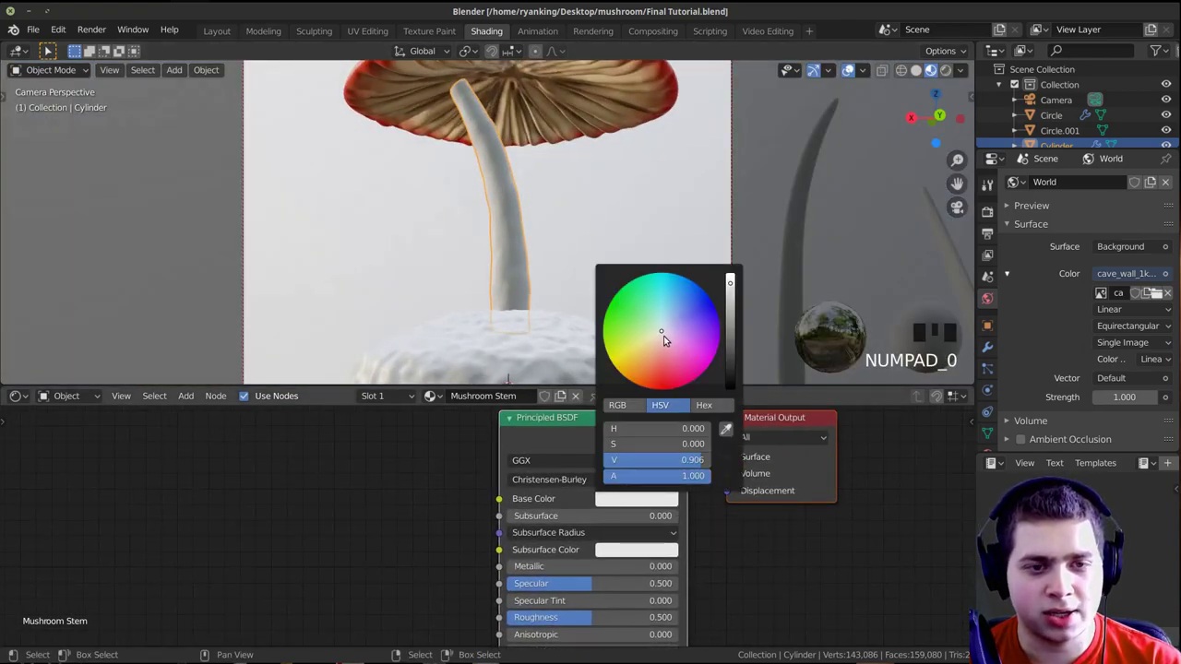
left_click(655, 341)
left_click_drag(656, 342, 654, 339)
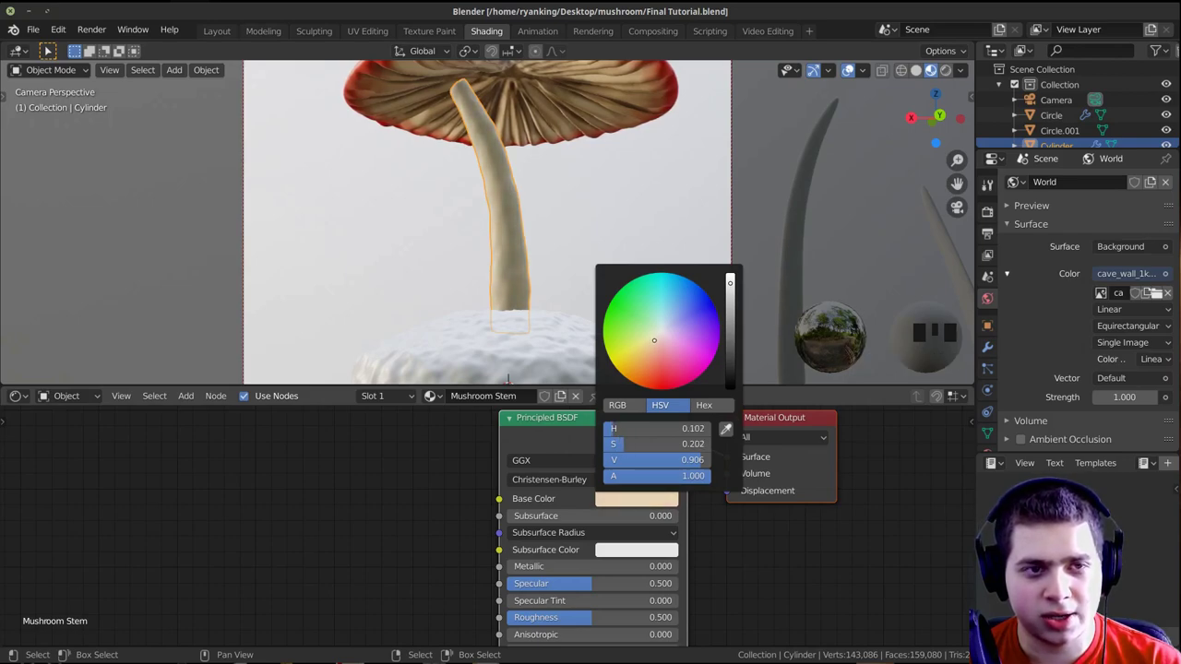
Set the stem's subsurface color to orange with hue 0.054 and saturation 0.517, and its subsurface amount to 0.1
middle_click_drag(470, 134, 471, 252, "shift")
scroll(476, 156, "up", 4)
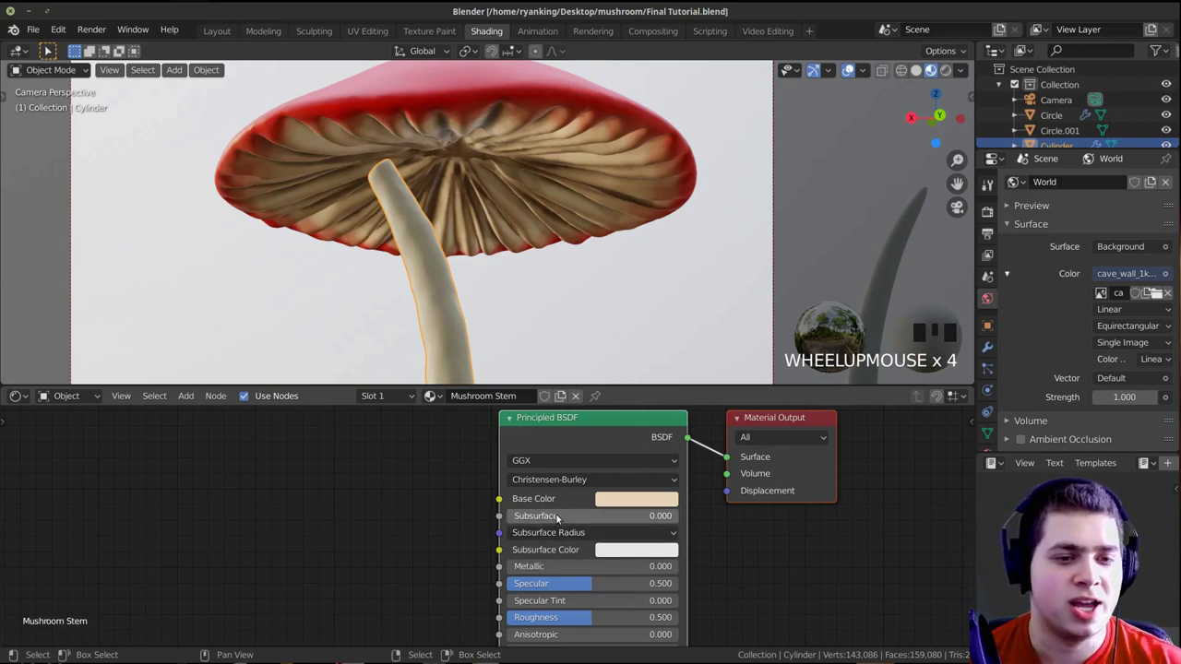
left_click(616, 552)
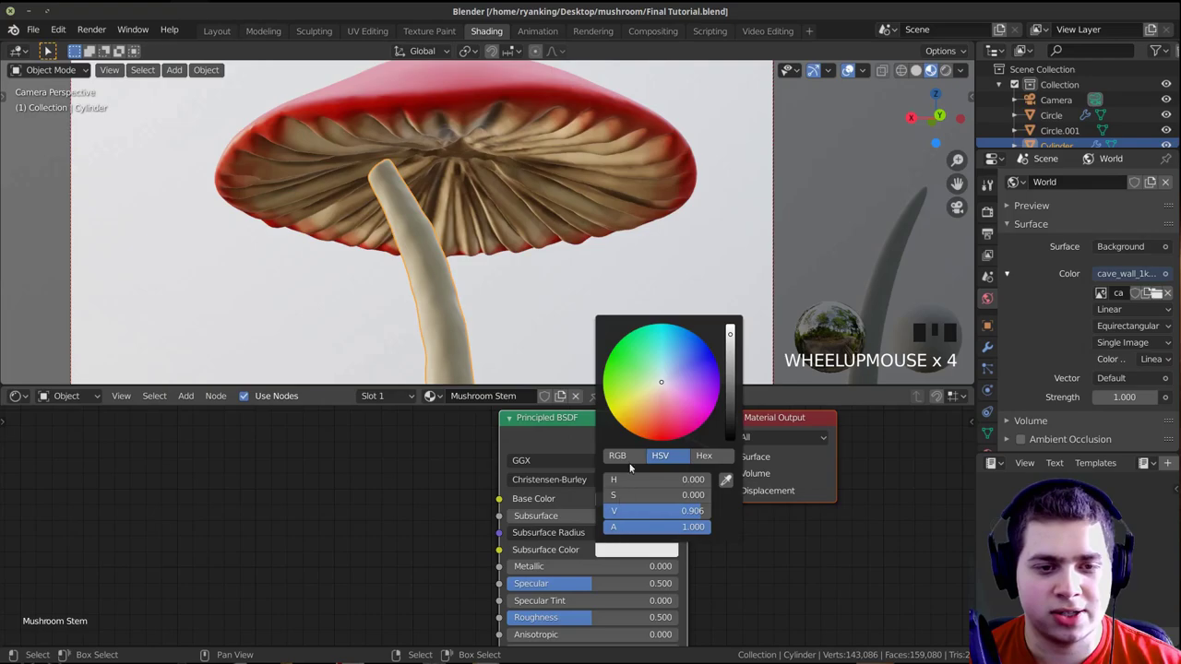
left_click_drag(658, 395, 650, 411)
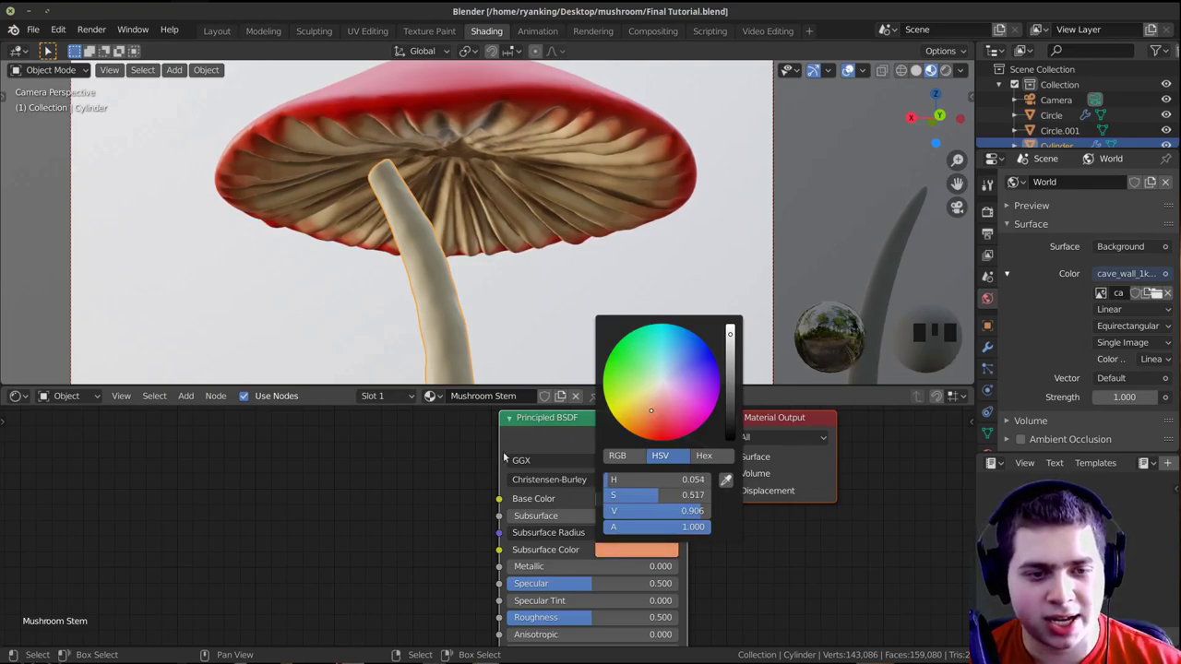
left_click(550, 516)
type(".1")
key("Return")
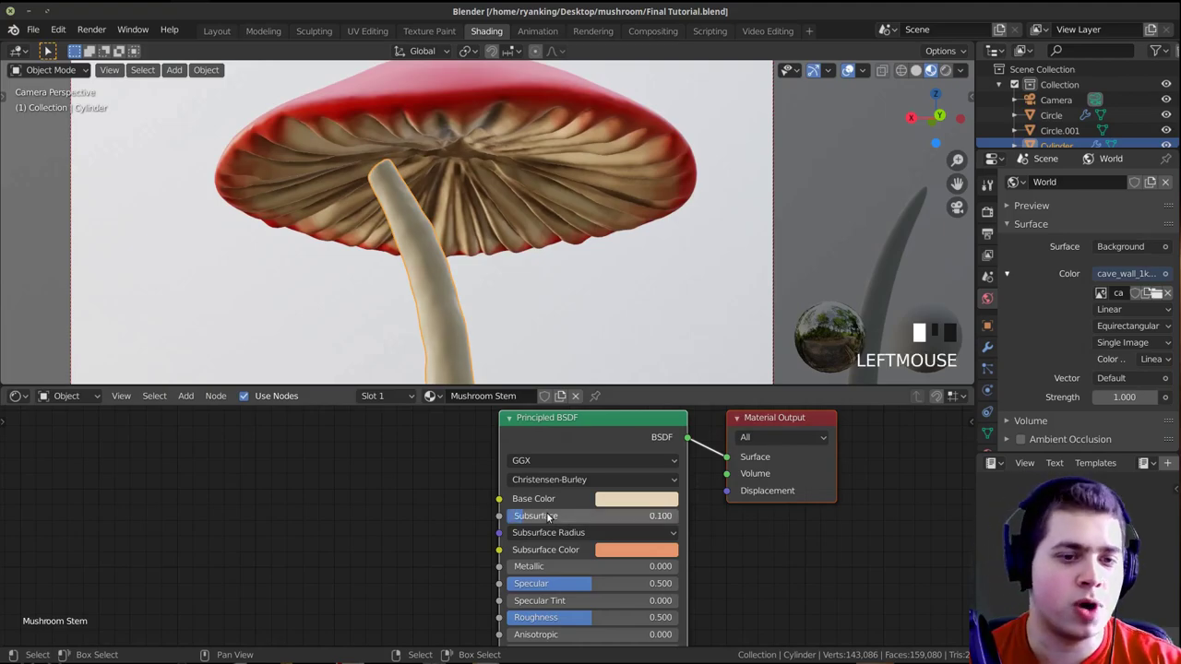
Switch the camera view to Rendered shading and inspect the stem beneath the cap
scroll(561, 297, "down", 3)
middle_click_drag(563, 299, 551, 284, "shift")
key("z")
left_click(504, 205)
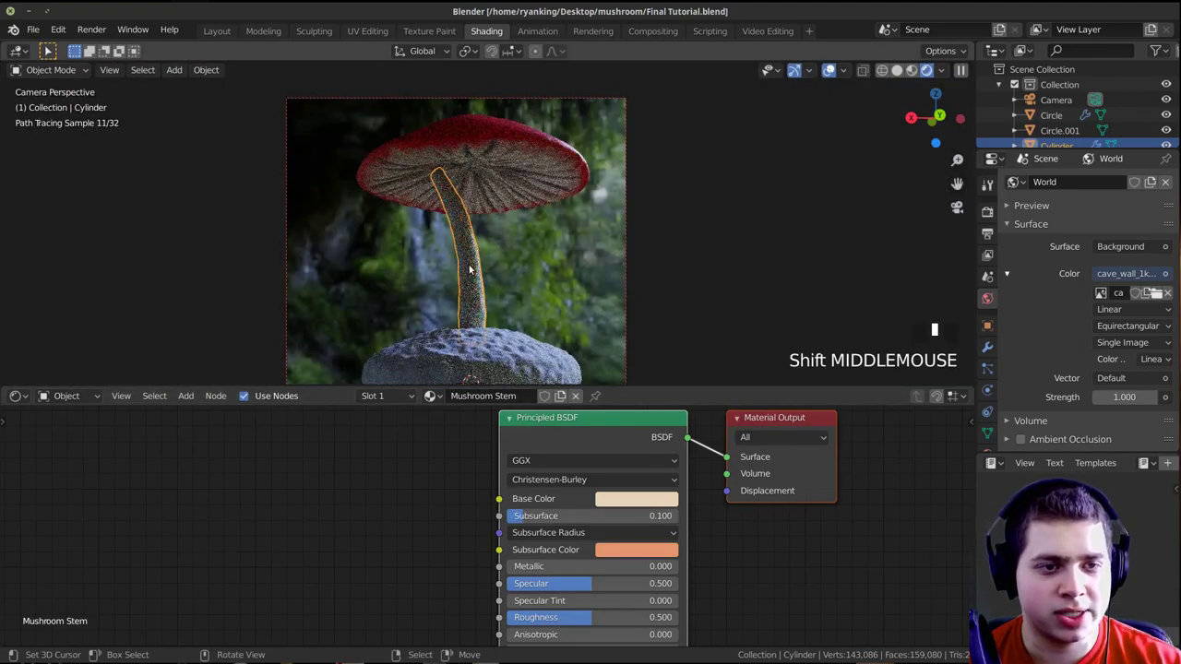
scroll(502, 189, "up", 1)
scroll(503, 189, "down", 2)
scroll(485, 221, "up", 3)
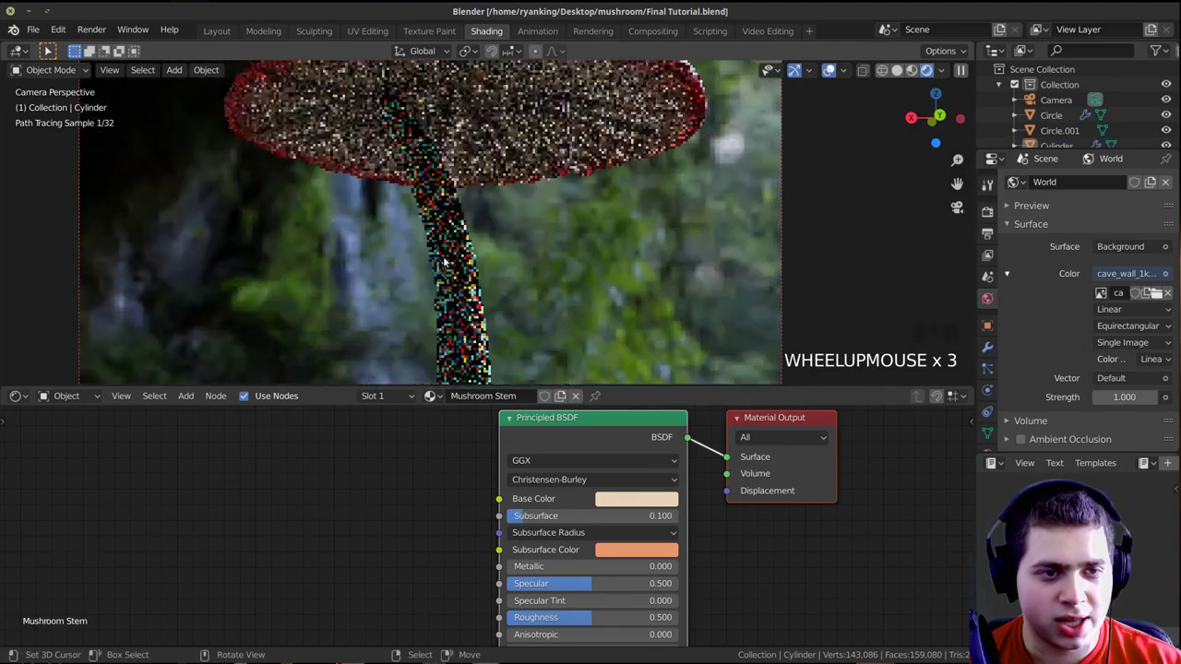
scroll(471, 261, "up", 1)
scroll(471, 258, "down", 2)
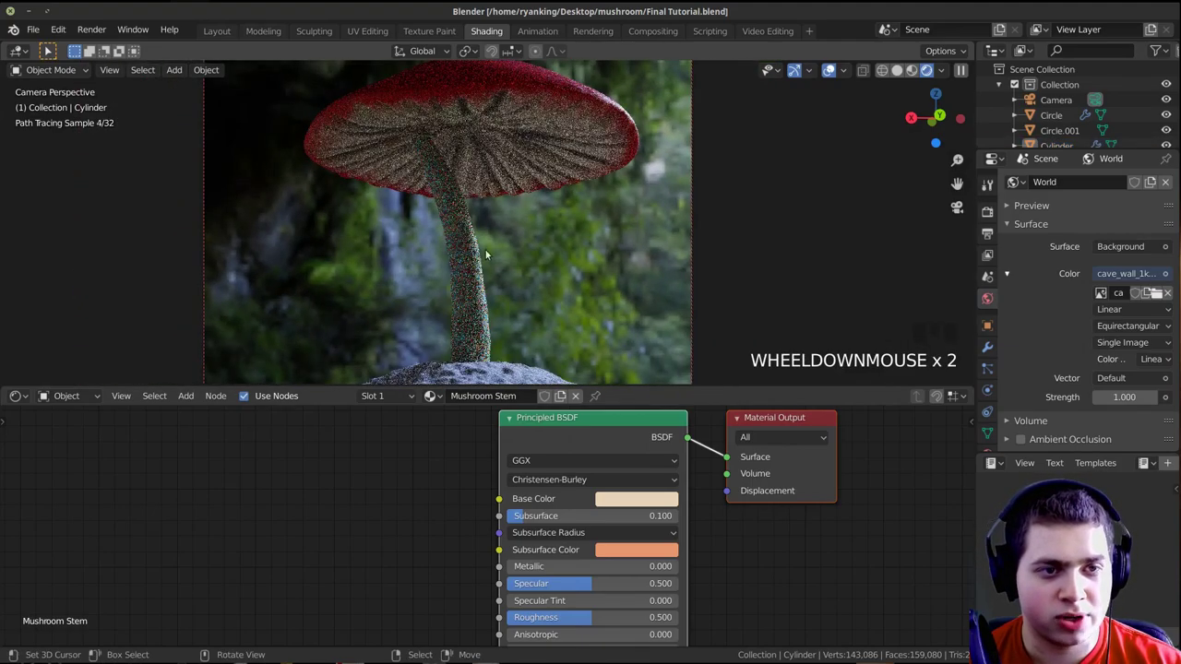
Select the mushroom cap and set its material's subsurface amount to 0.1 with a saturated orange subsurface color
left_click(522, 93)
scroll(521, 93, "down", 1)
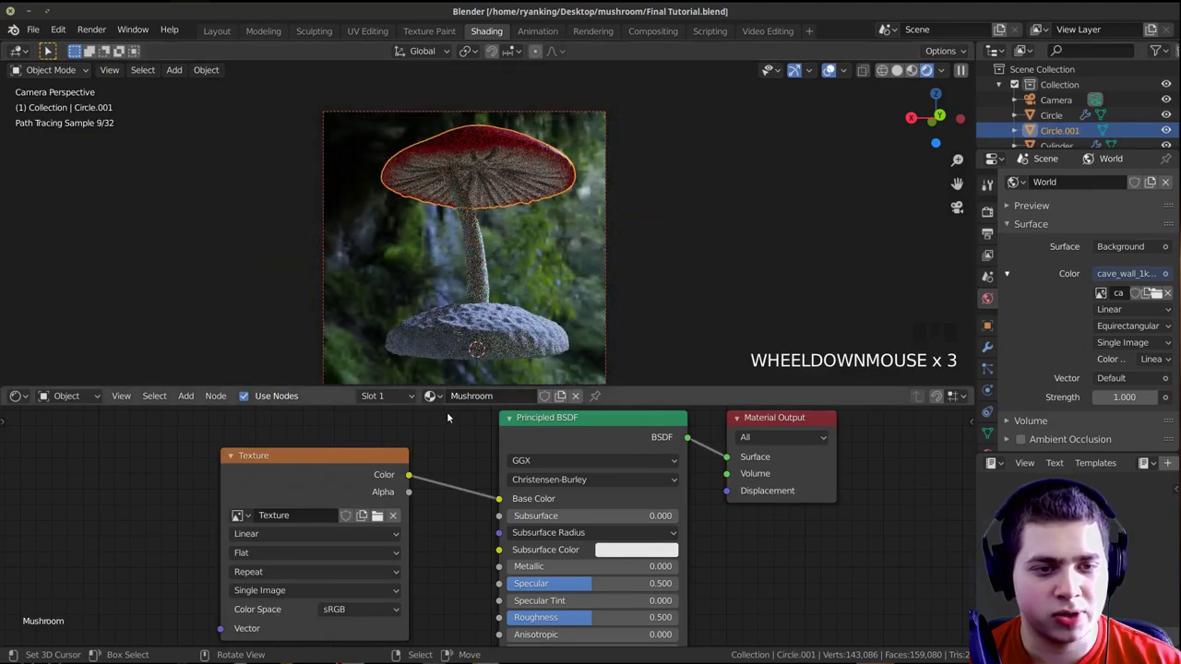
scroll(454, 480, "up", 1)
mouse_move(452, 482)
middle_mouse_down()
mouse_move(426, 446)
mouse_move(443, 488)
middle_mouse_up()
scroll(447, 476, "up", 1)
scroll(448, 472, "down", 1)
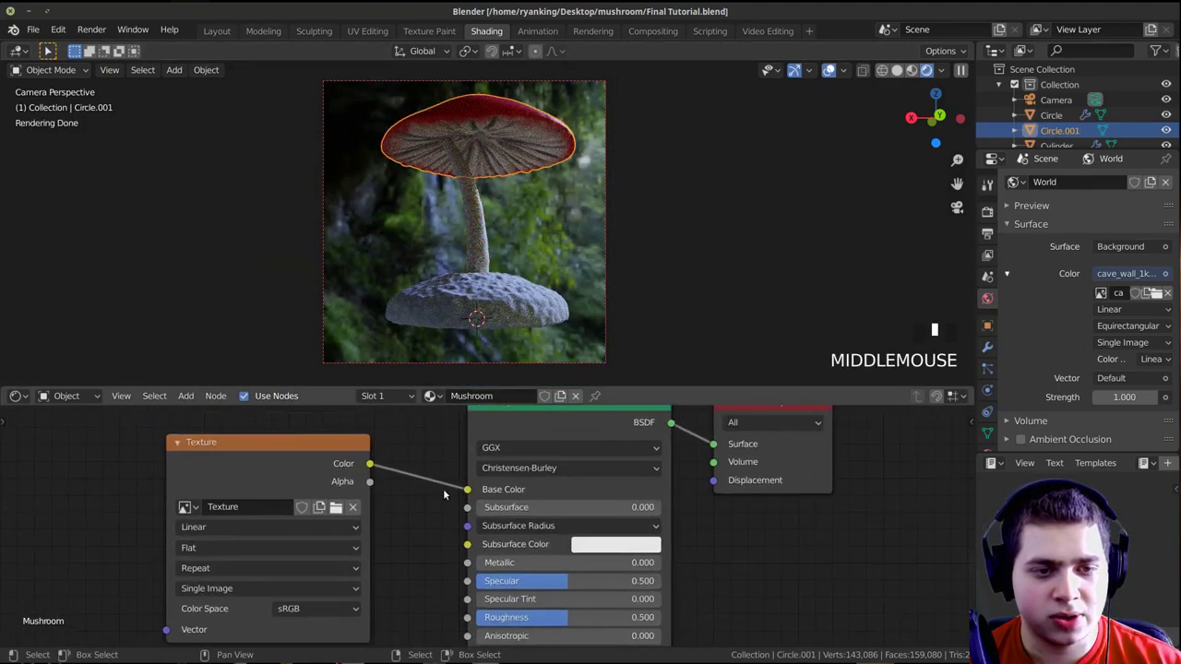
double_click(545, 504)
type(".1")
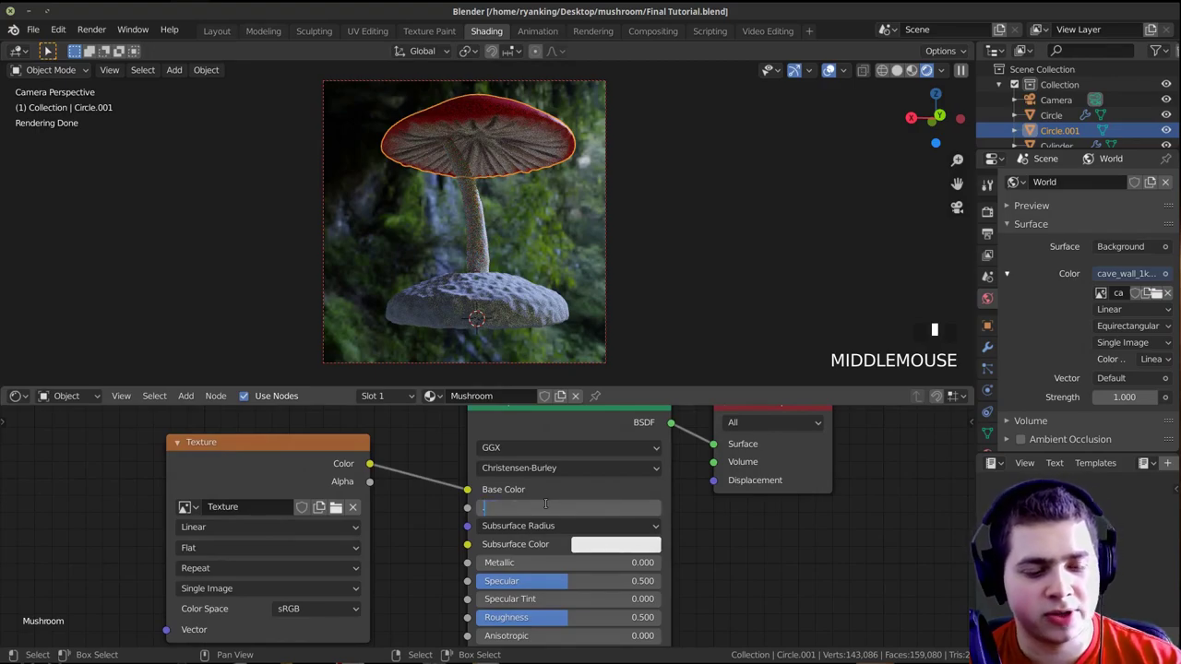
left_click(544, 503)
left_click(624, 547)
left_click_drag(632, 379, 630, 407)
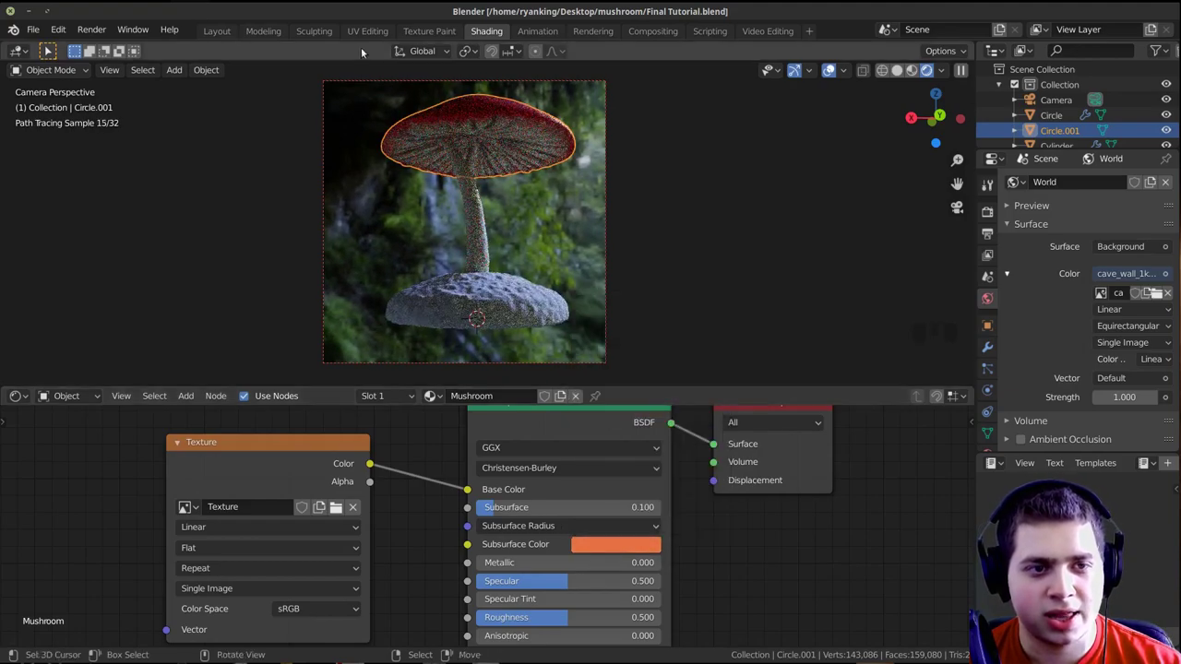
Move the cap material's image texture node further away from the Principled BSDF node
scroll(466, 530, "down", 3)
middle_click_drag(320, 429, 412, 434)
left_click_drag(417, 455, 340, 472)
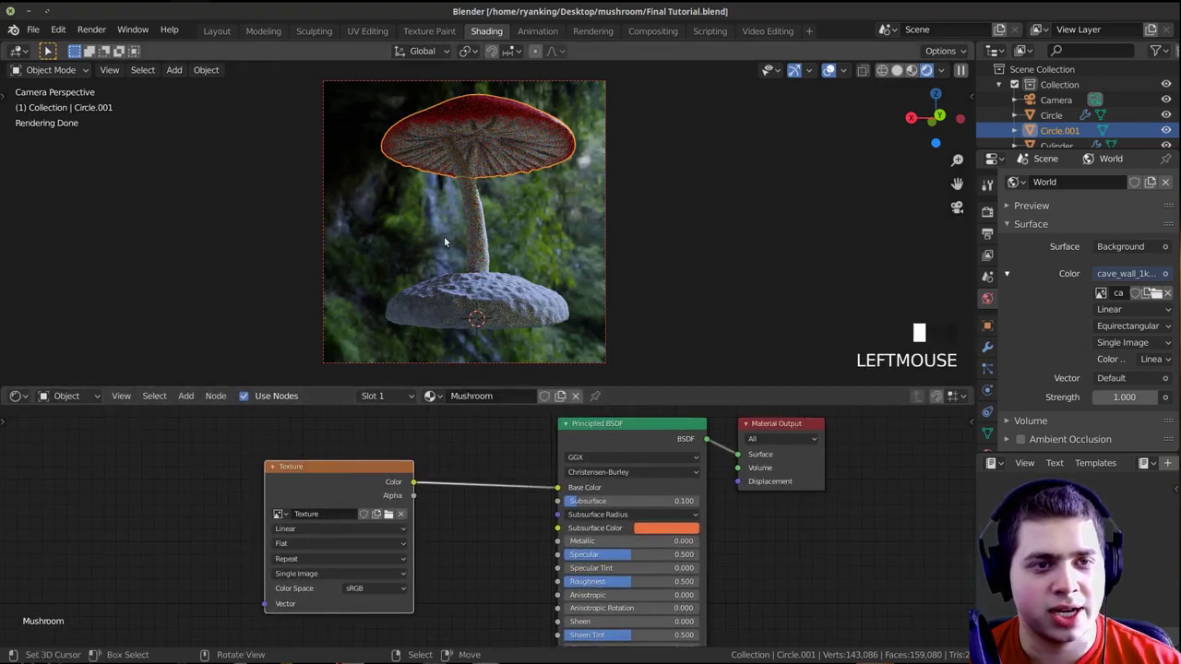
Disconnect the image texture from the cap shader's Base Color, and reconnect it
left_click_drag(559, 488, 519, 461)
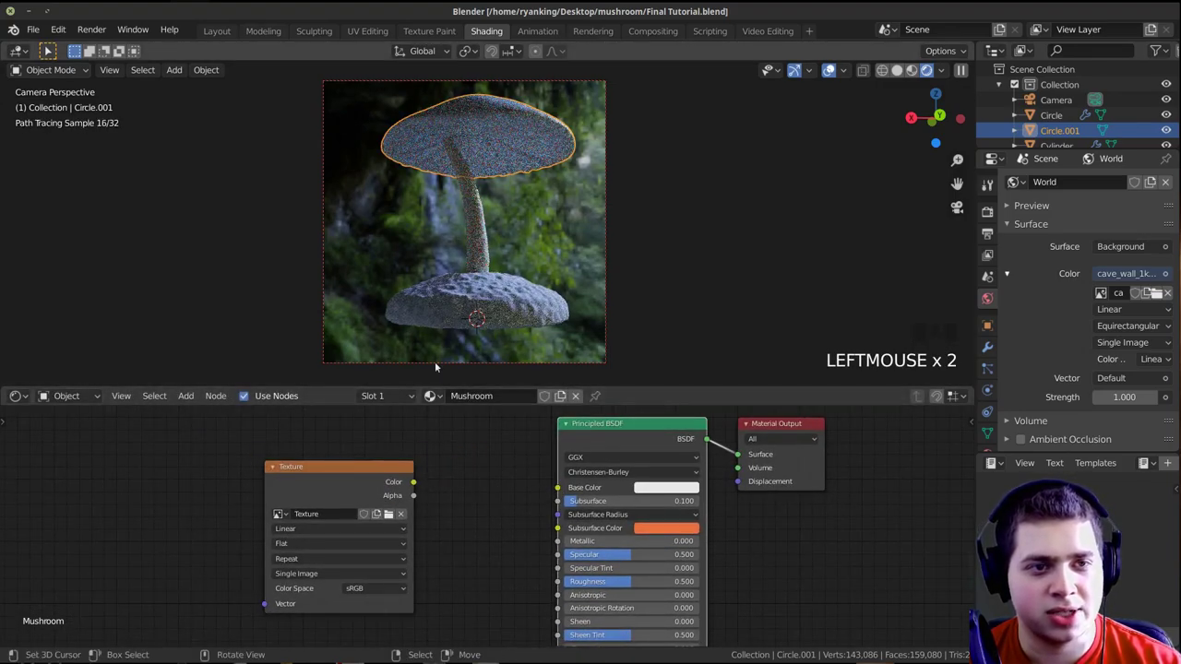
left_click_drag(413, 482, 558, 488)
middle_click_drag(474, 160, 459, 170, "shift")
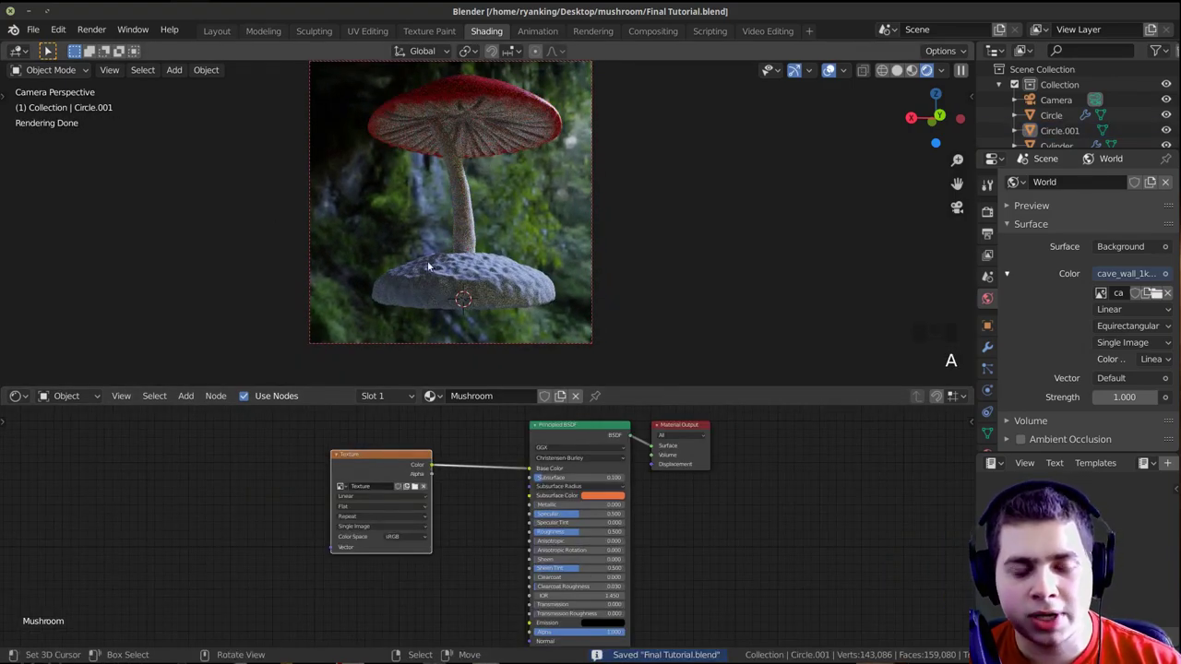
Select the ground mound beneath the mushroom and create a new material for it named Dirt
right_click(485, 282)
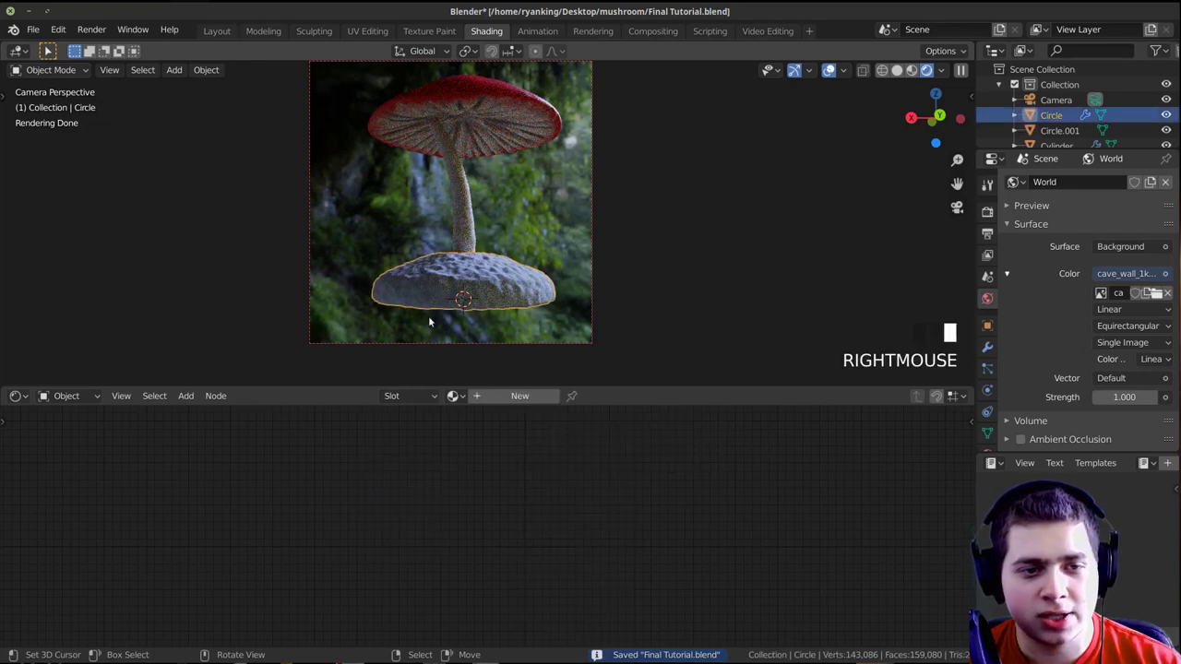
left_click(492, 396)
double_click(493, 396)
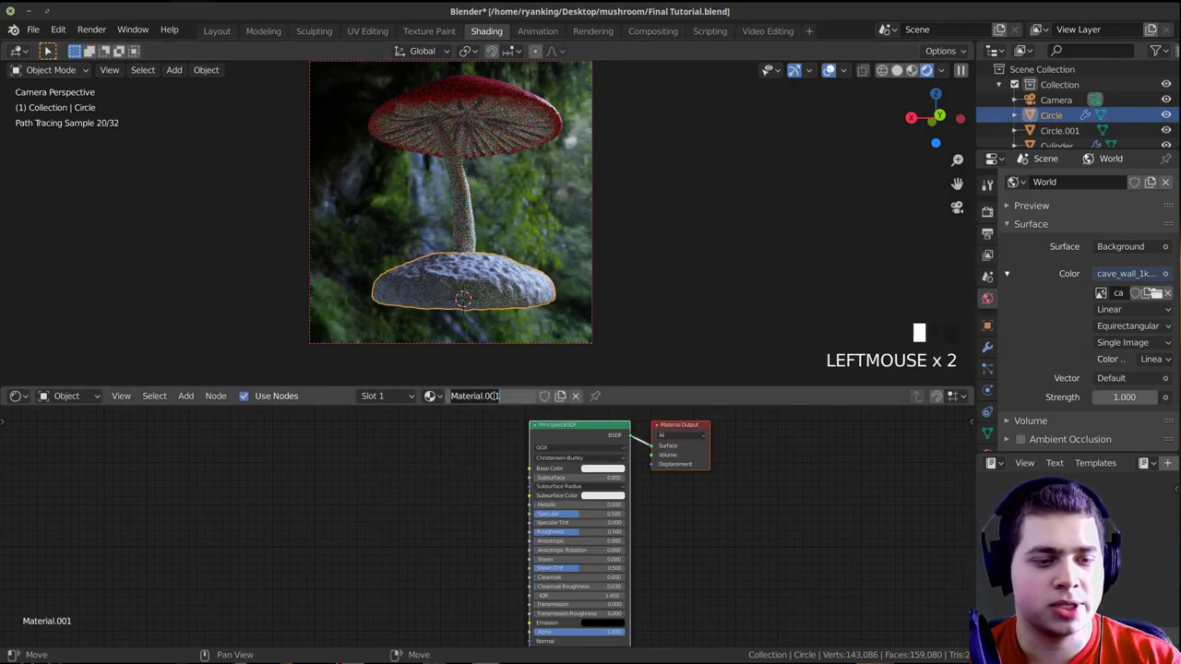
key("ctrl+a")
type("Dirt")
key("Return")
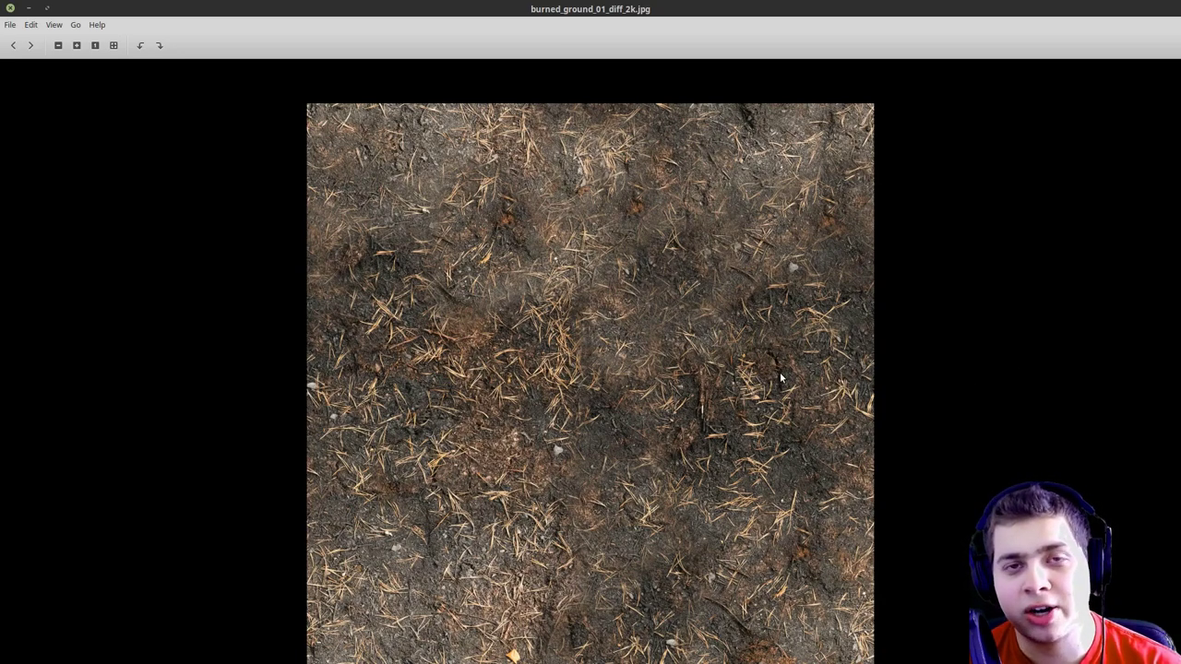
Examine the ground texture burned_ground_01_diff_2k.jpg up close in the image viewer, and close the viewer
scroll(718, 281, "up", 2)
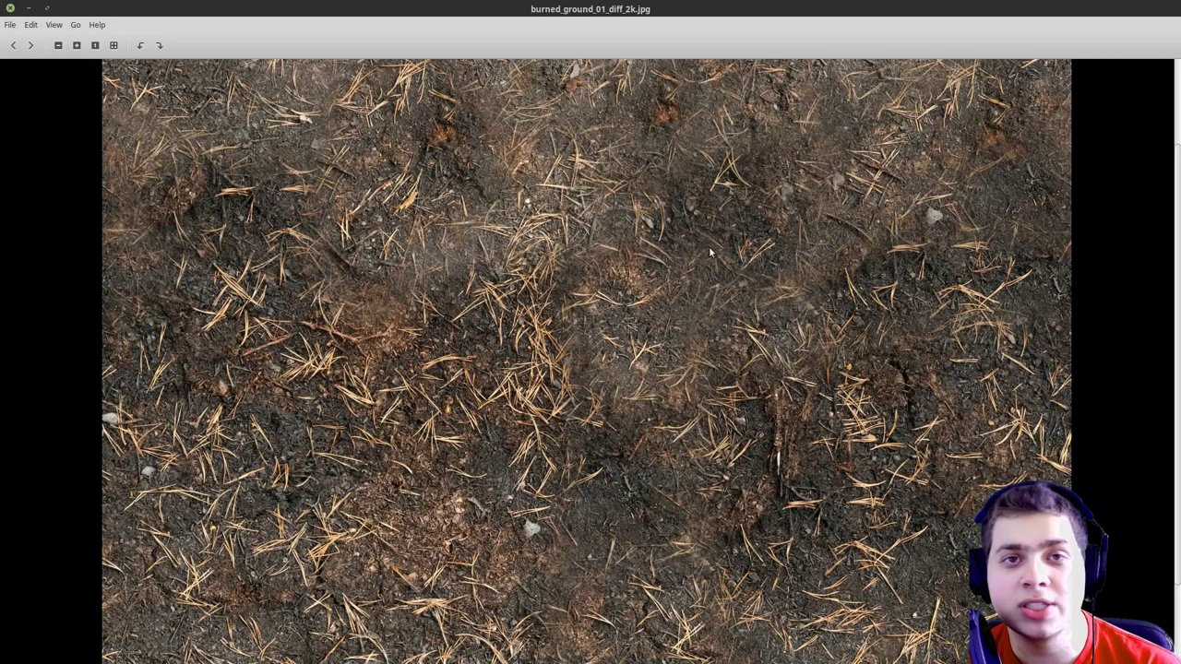
scroll(638, 308, "up", 2)
scroll(642, 310, "down", 2)
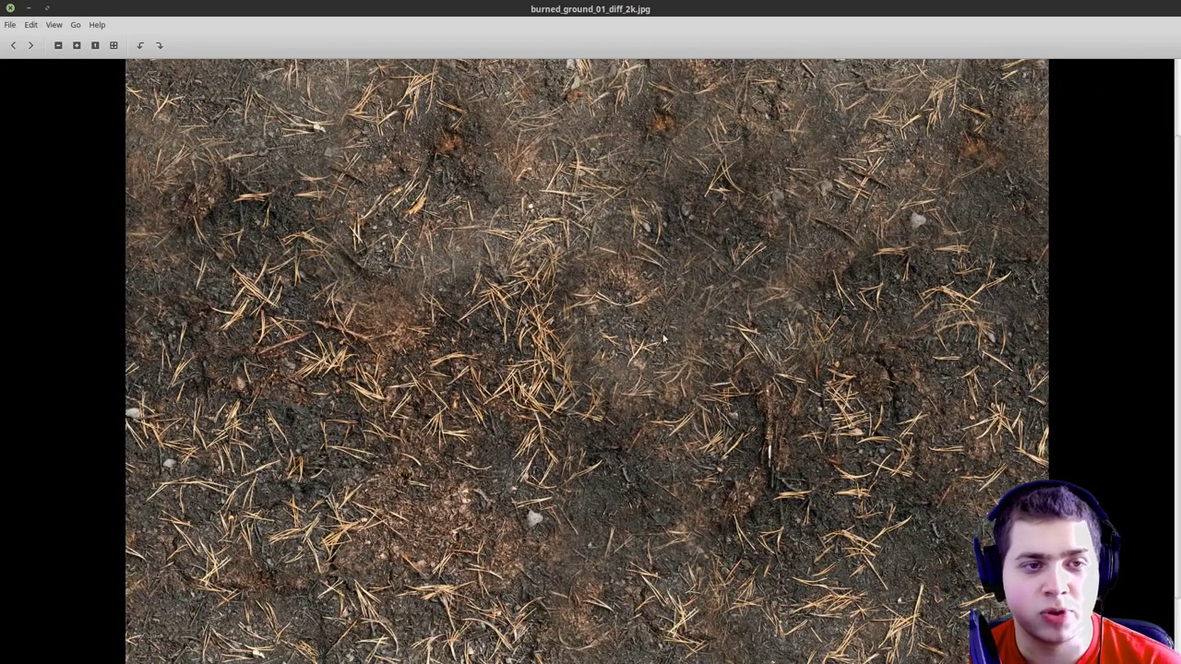
scroll(663, 341, "down", 1)
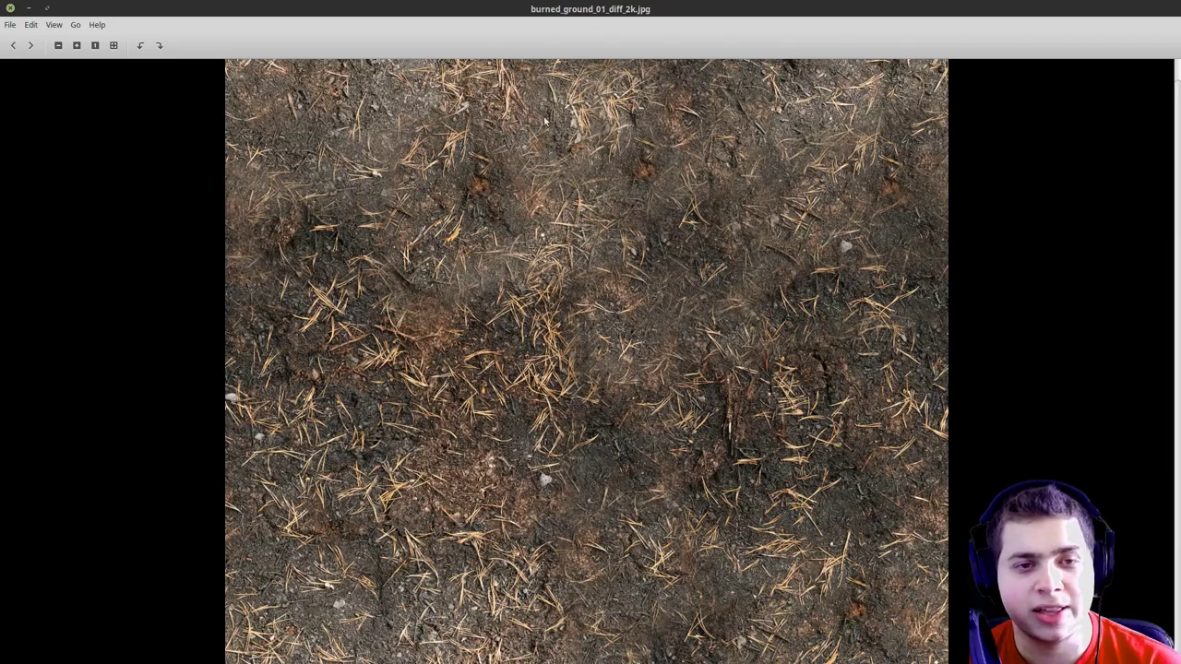
left_click(10, 8)
Search the add-on preferences for "node" to check that Node Wrangler is enabled, and close the preferences
scroll(388, 553, "down", 1)
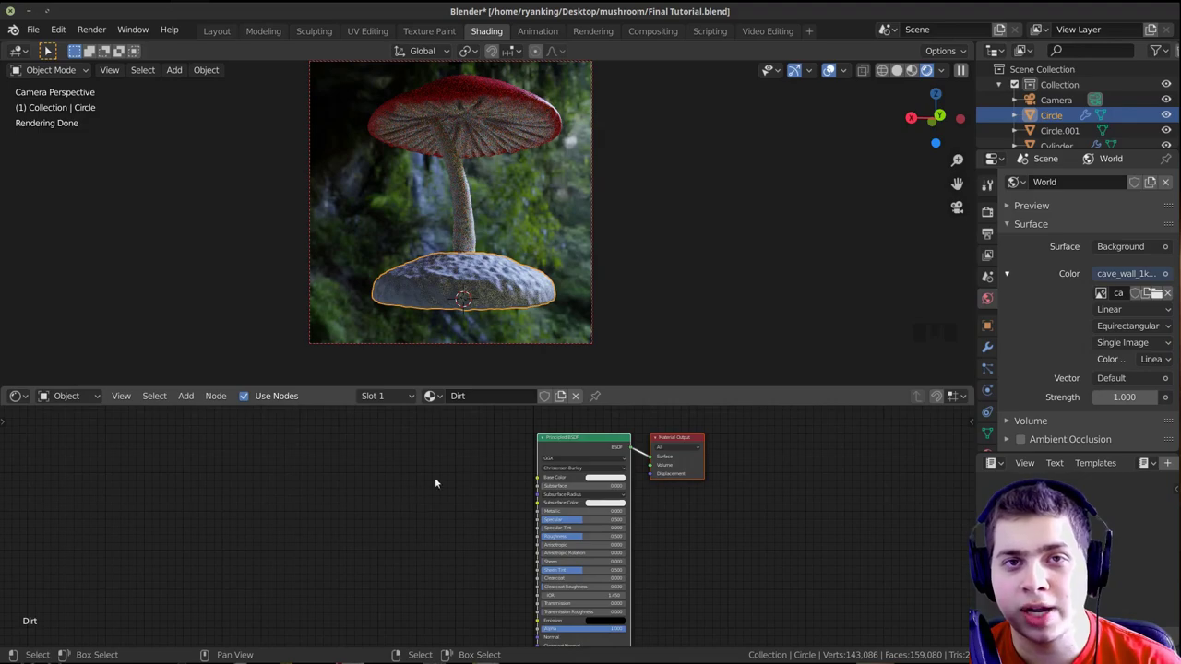
middle_click_drag(600, 458, 603, 461)
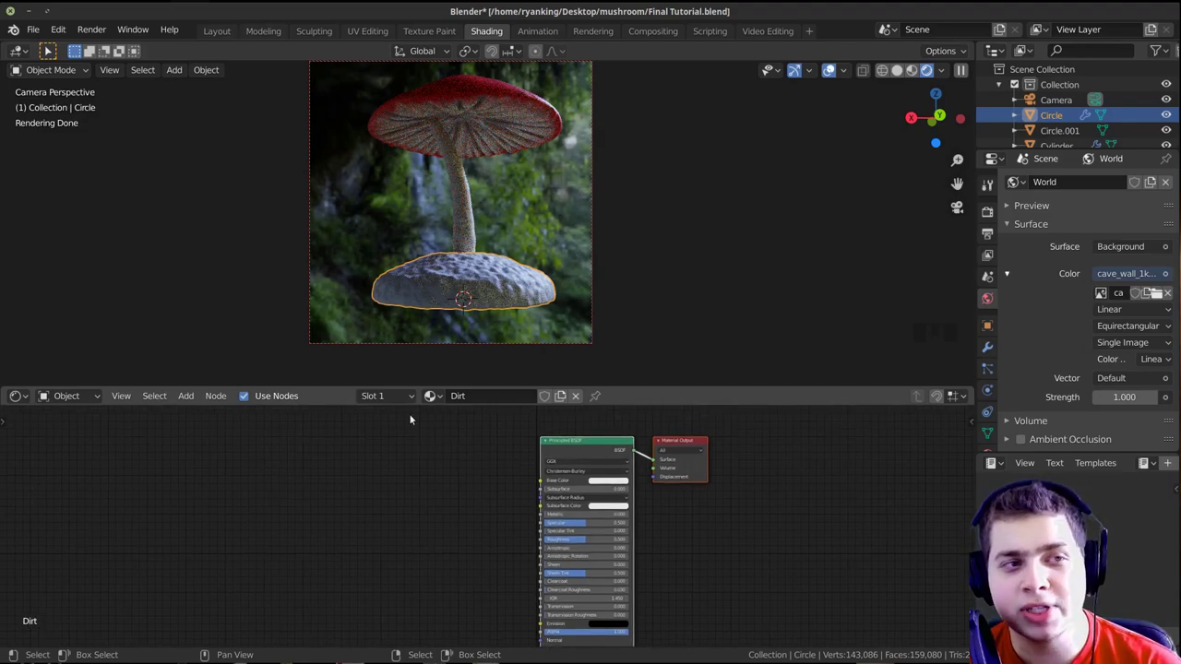
left_click(61, 31)
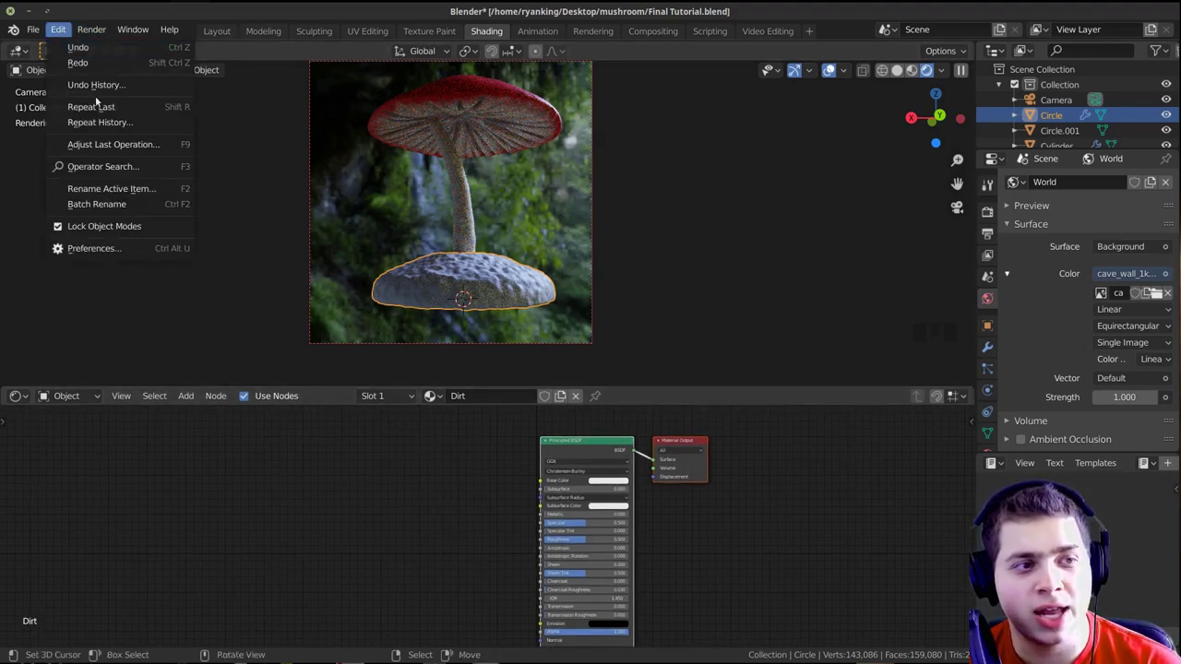
left_click(102, 250)
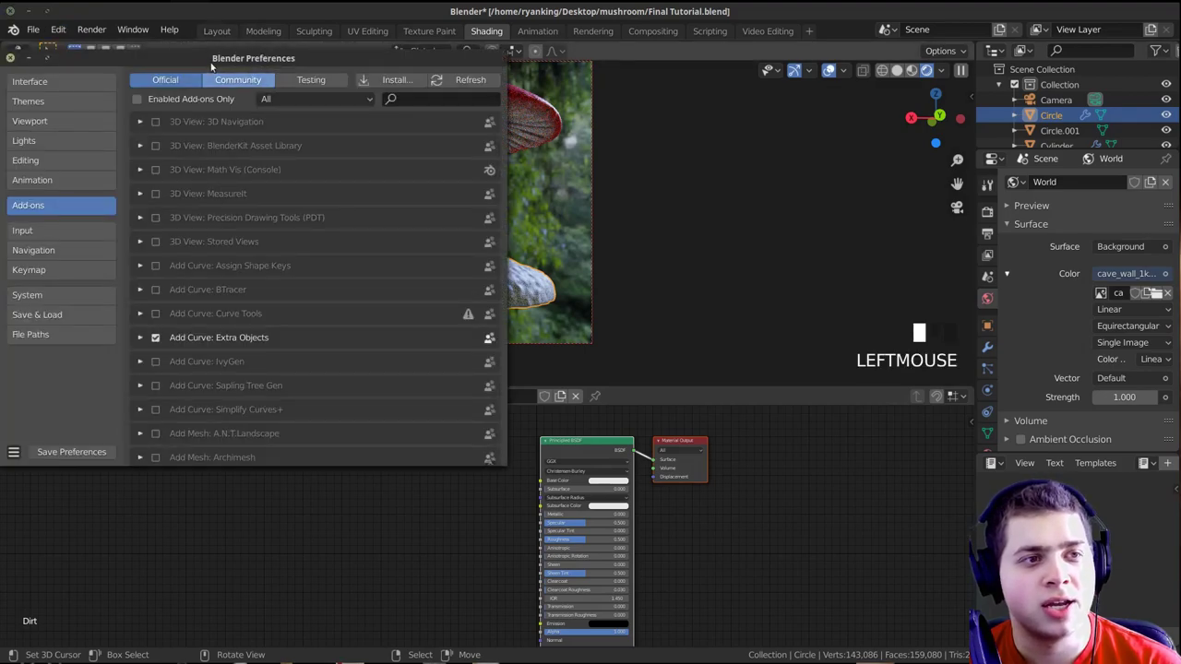
left_click_drag(213, 57, 337, 81)
left_click(564, 126)
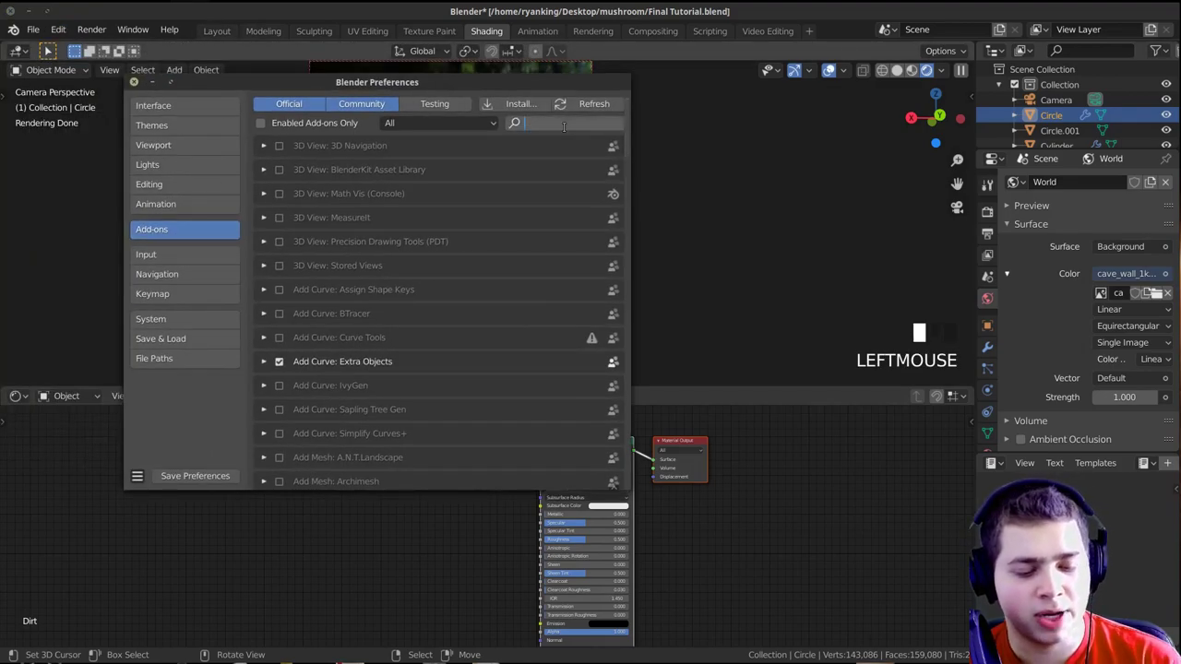
type("node")
key("Return")
left_click(263, 193)
left_click(262, 193)
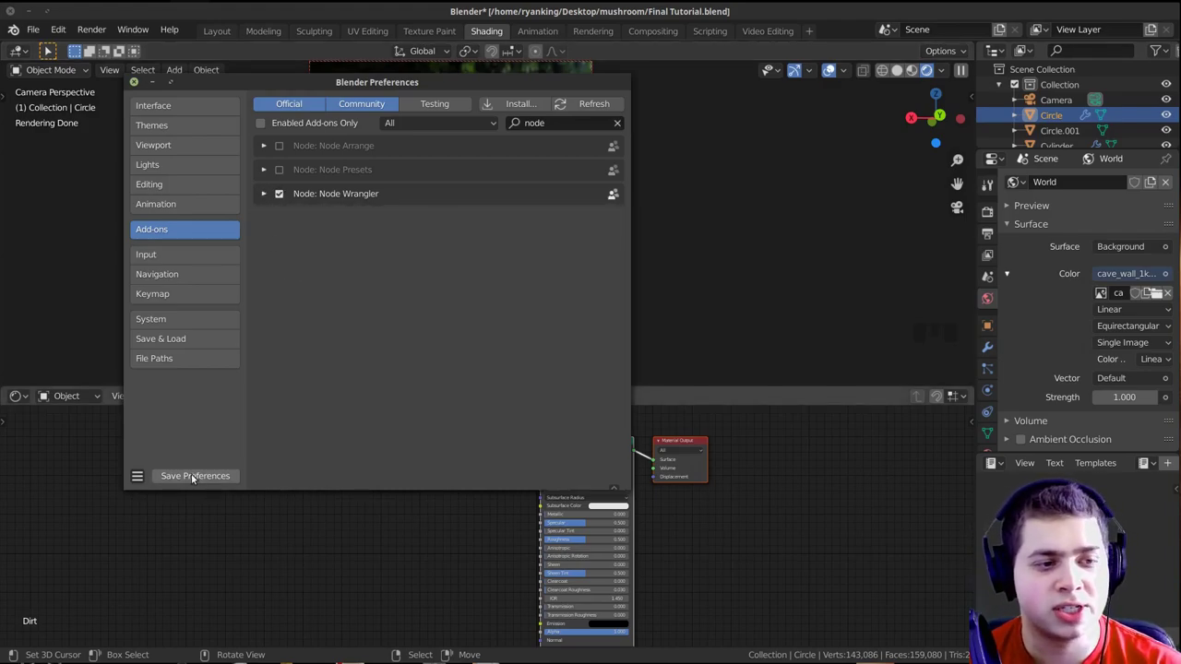
left_click(134, 83)
Move the Dirt material's Principled BSDF node away from the Material Output node to widen the gap
scroll(533, 505, "up", 2)
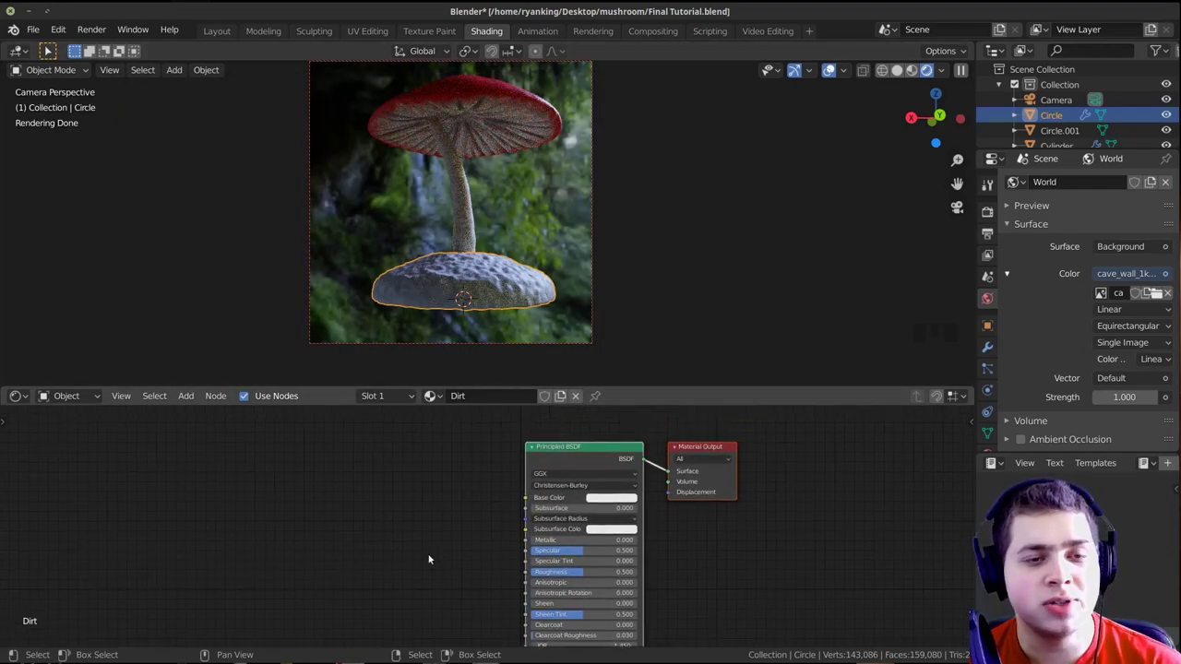
left_click(587, 433)
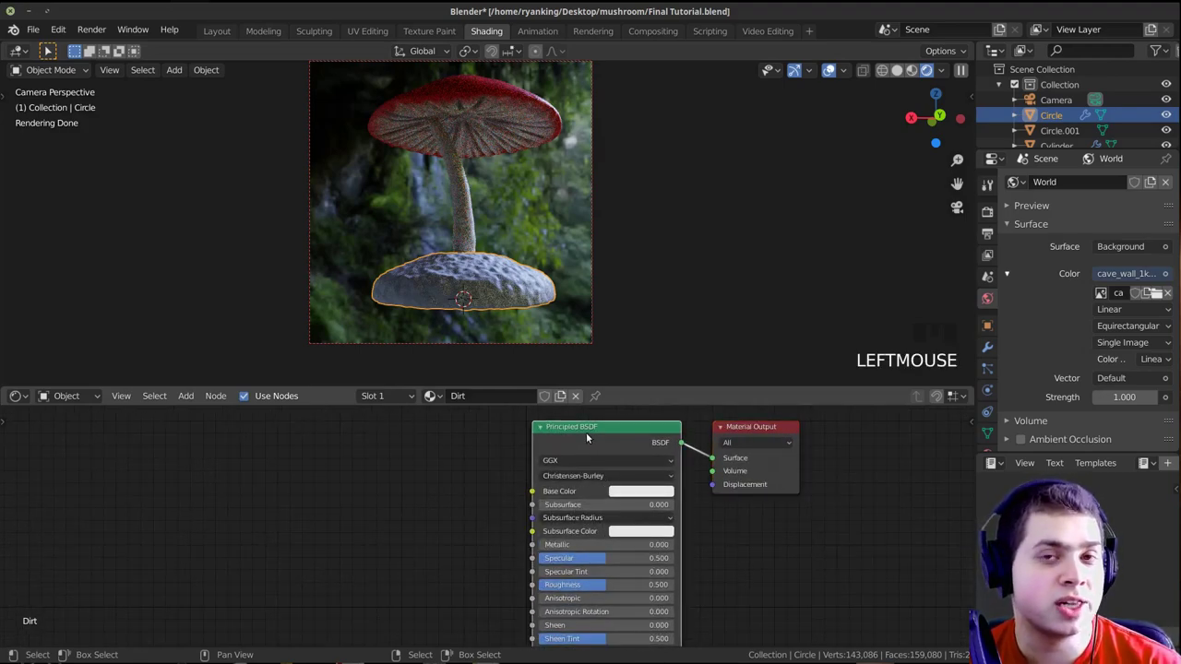
left_click_drag(586, 436, 516, 444)
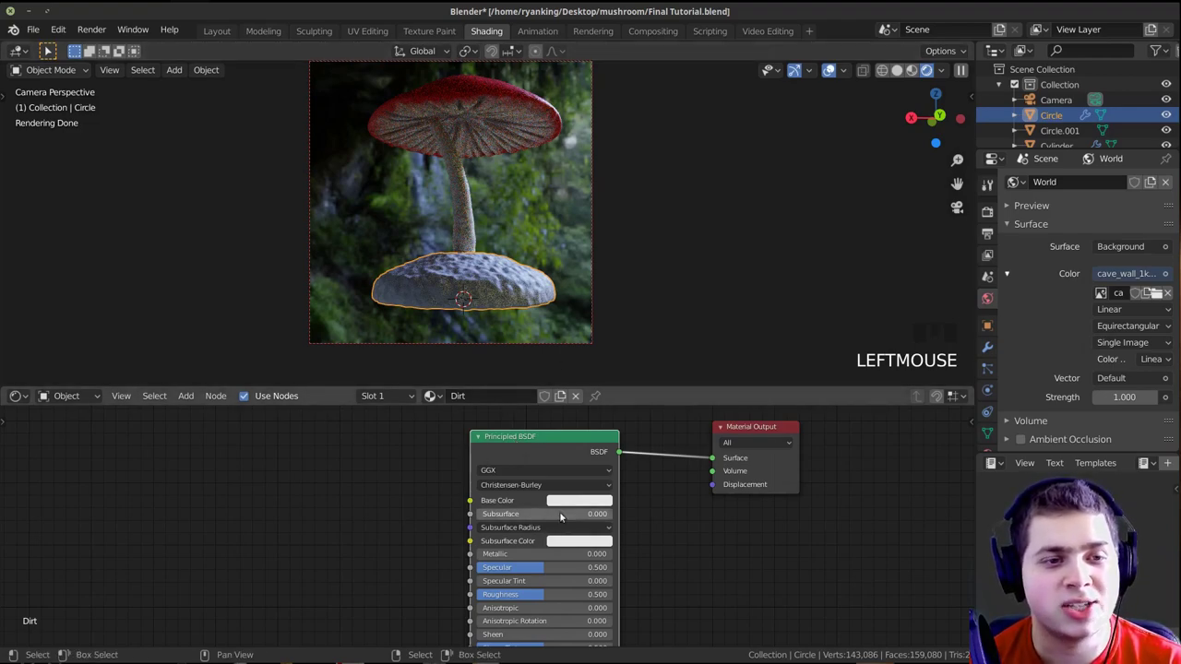
scroll(524, 471, "down", 1)
left_click_drag(541, 446, 507, 454)
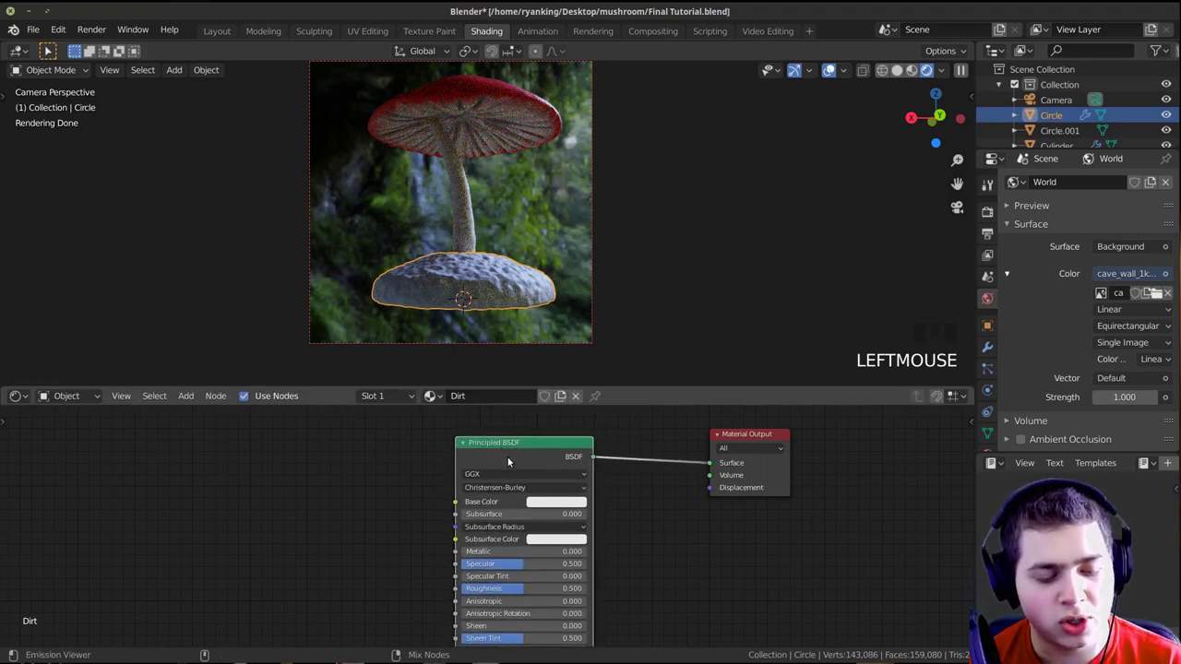
Build a Principled texture setup for the Dirt material from the burned_ground_01 diffuse, displacement, normal and roughness 2k images
key("ctrl+shift+t")
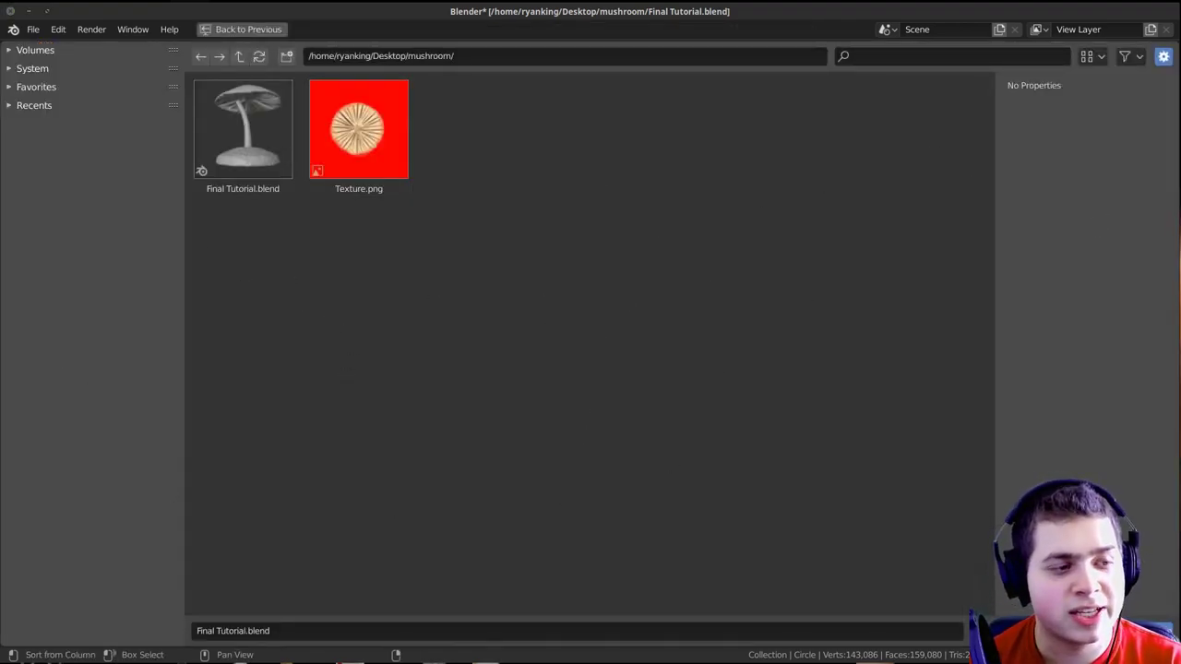
left_click_drag(780, 267, 780, 266)
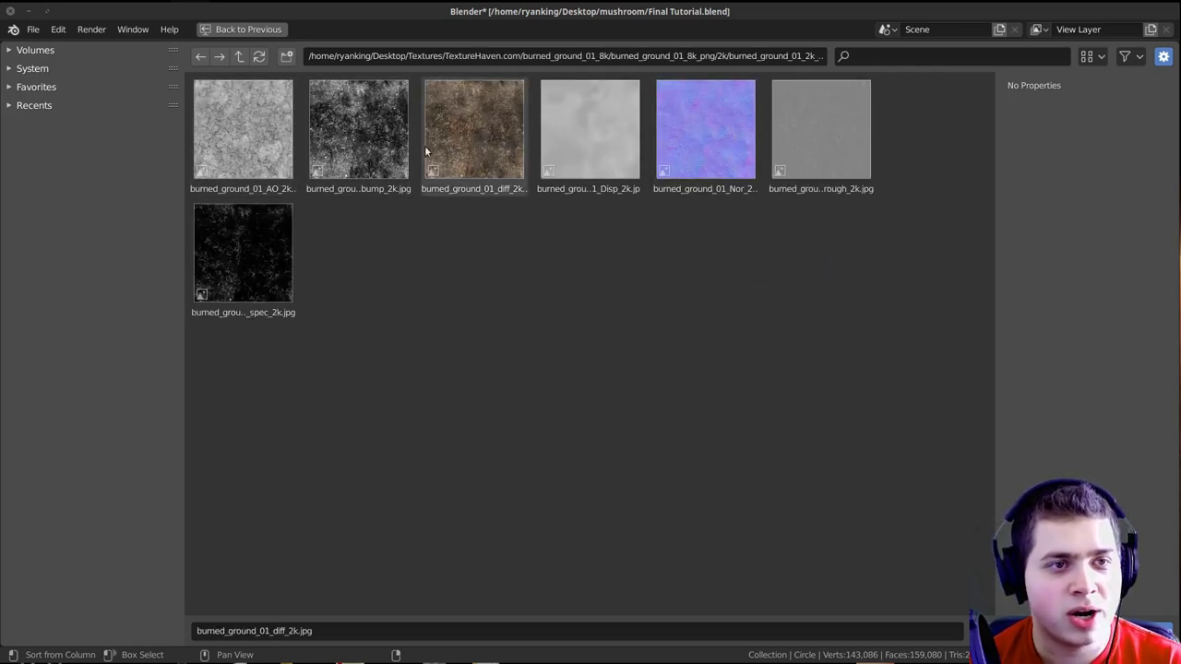
left_click(471, 116)
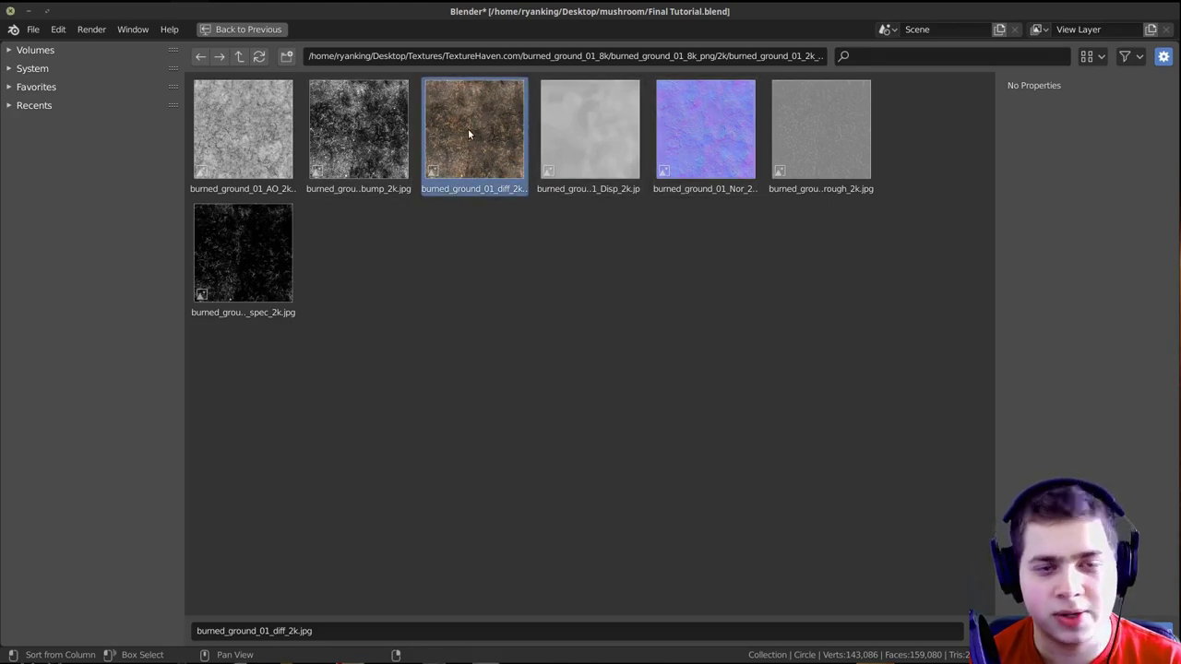
left_click(728, 154, "shift")
left_click(829, 141, "shift")
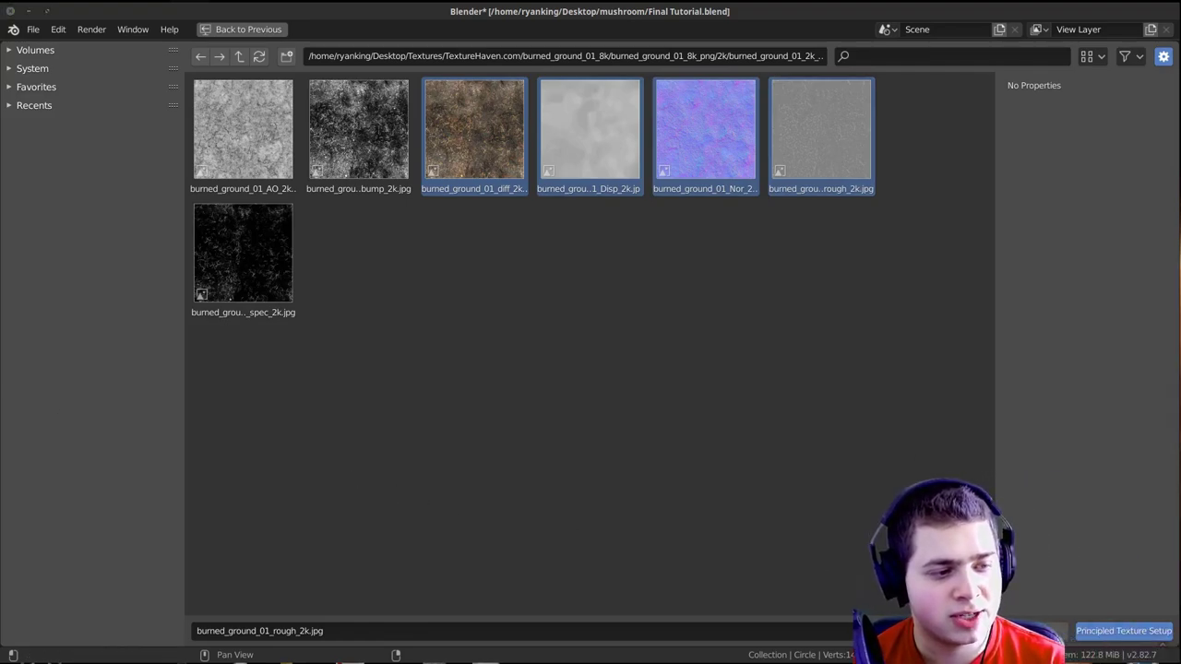
left_click(1124, 631)
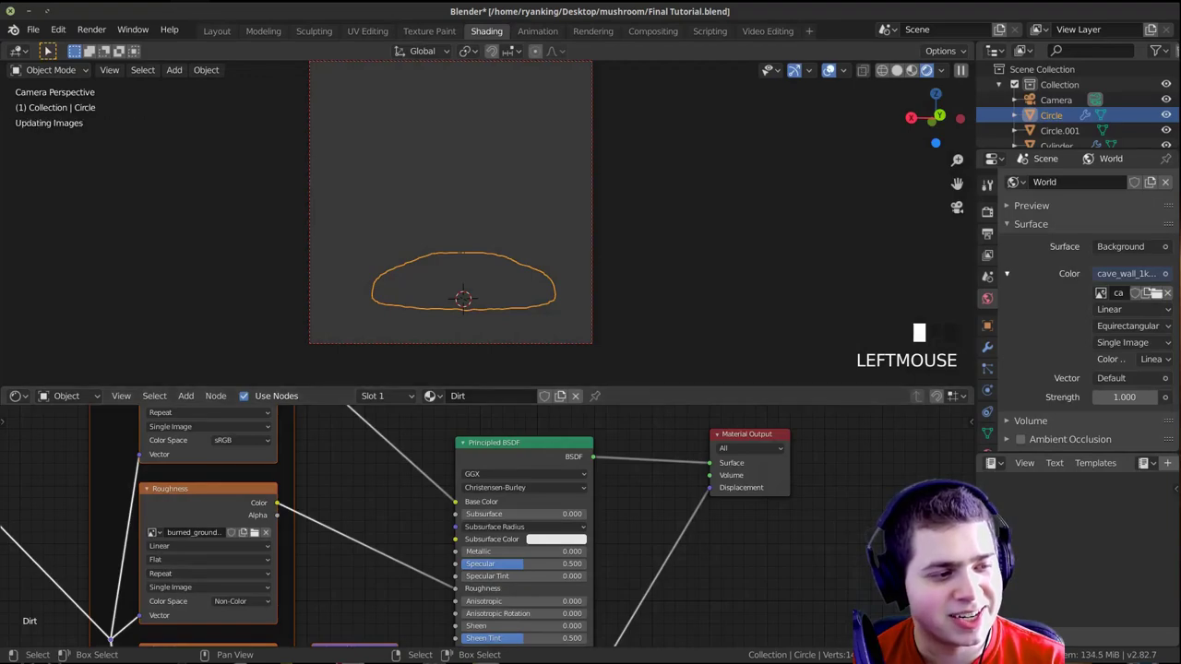
Enlarge the node editor and delete the Displacement image texture and the Displacement node from the Dirt material
scroll(536, 597, "down", 4)
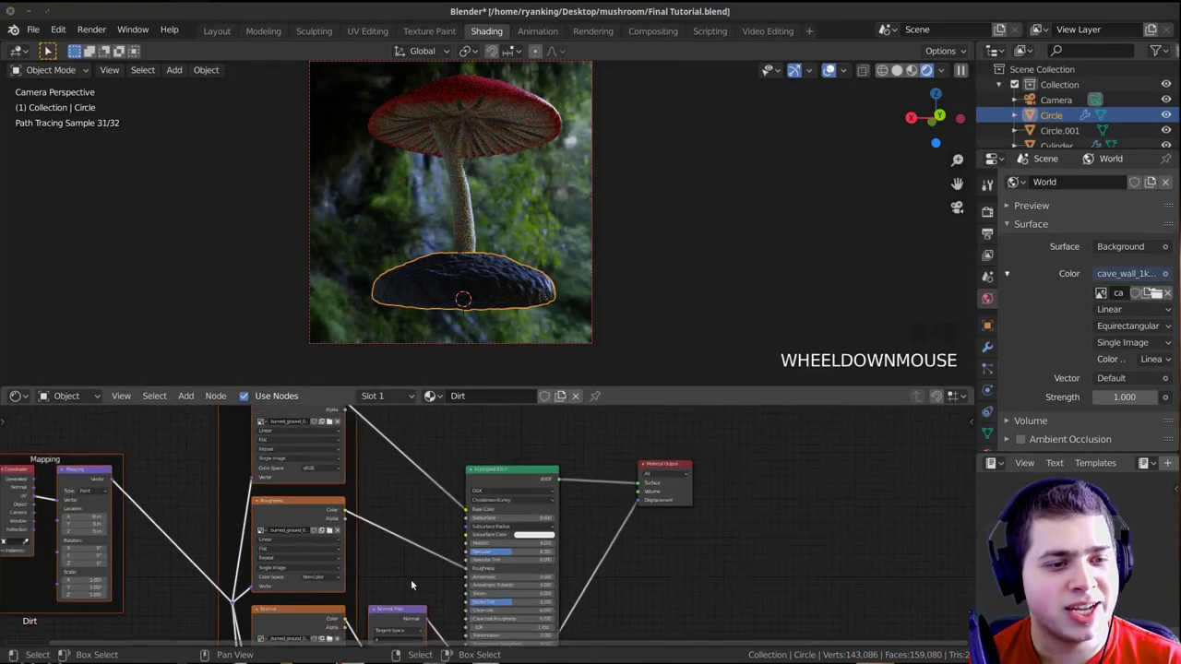
middle_click_drag(529, 547, 532, 505)
scroll(532, 504, "up", 2)
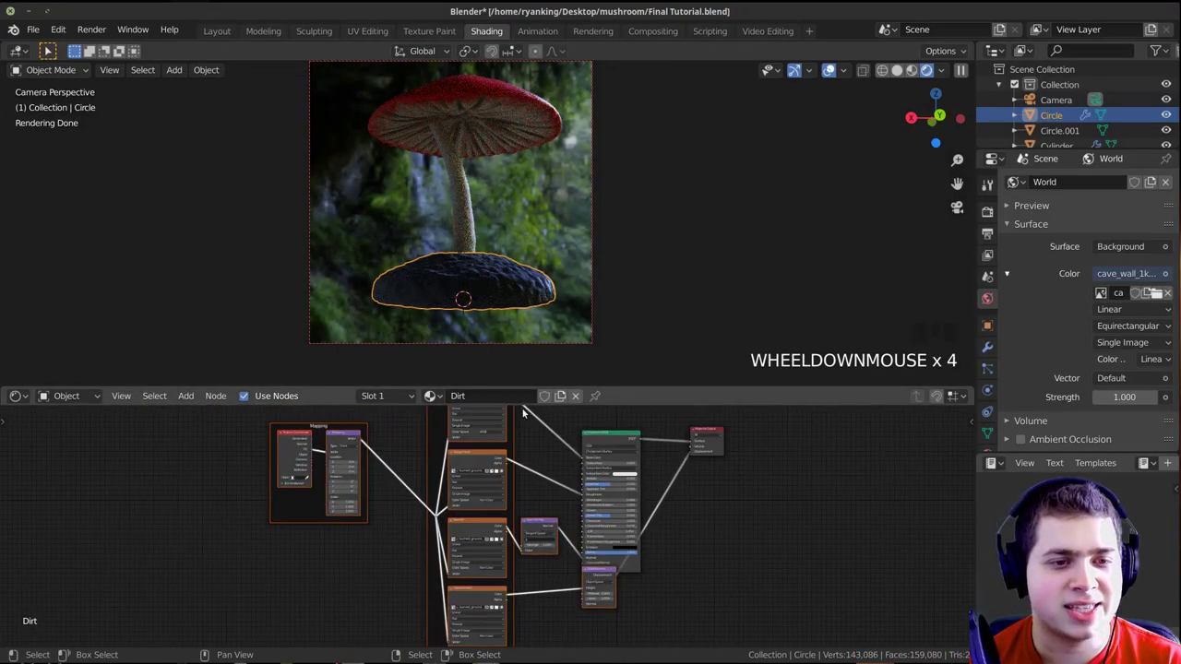
left_click_drag(529, 386, 529, 274)
scroll(535, 572, "up", 2)
middle_click_drag(536, 595, 583, 521)
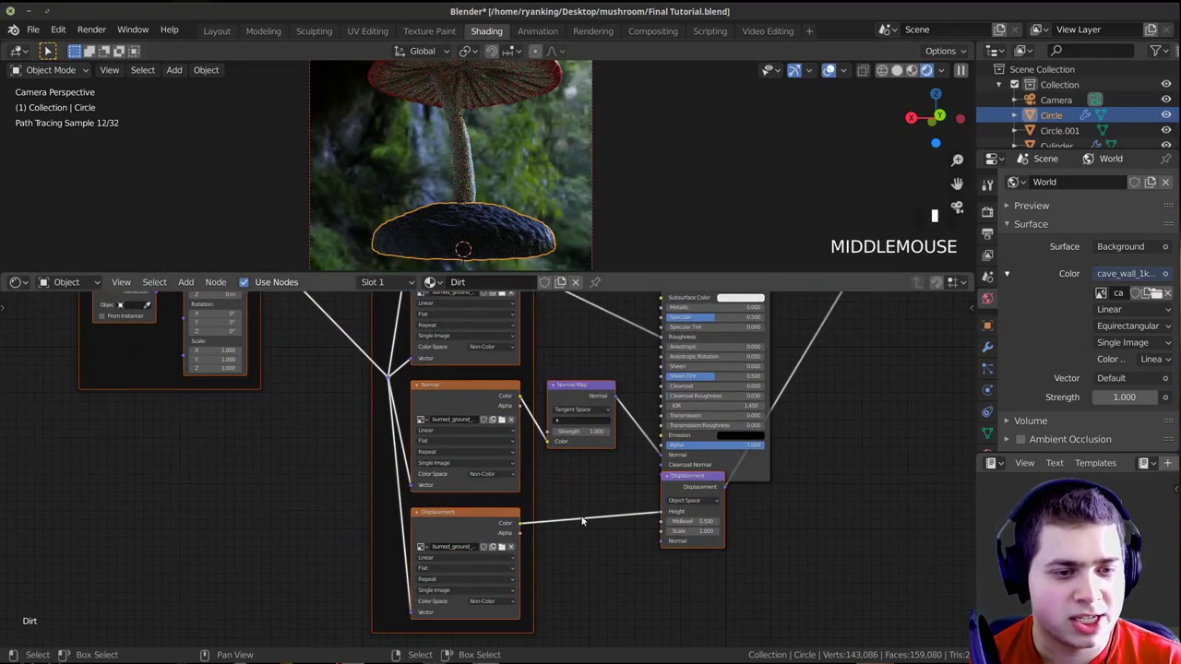
left_click(455, 521)
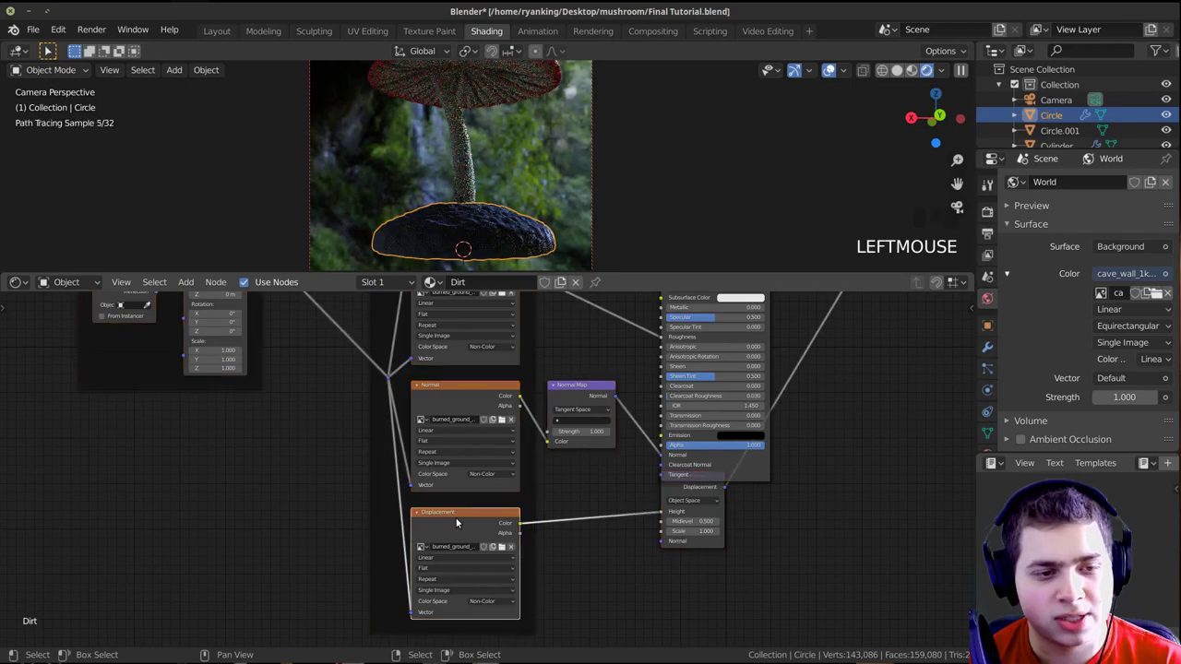
key("x")
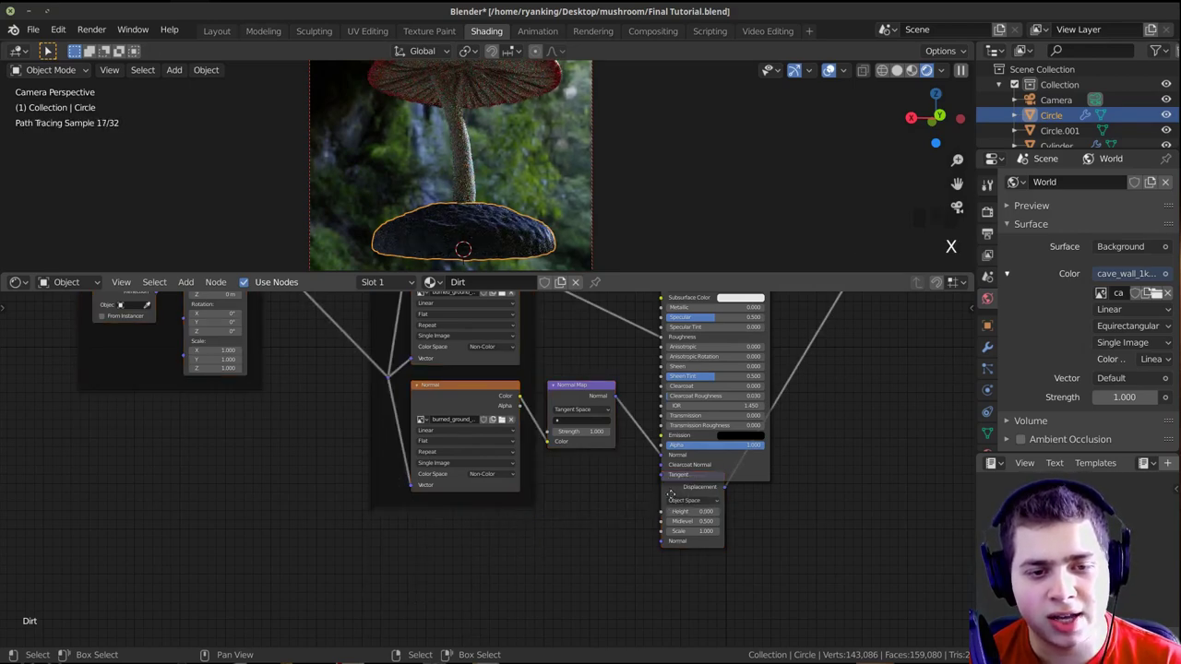
left_click_drag(670, 496, 674, 539)
key("x")
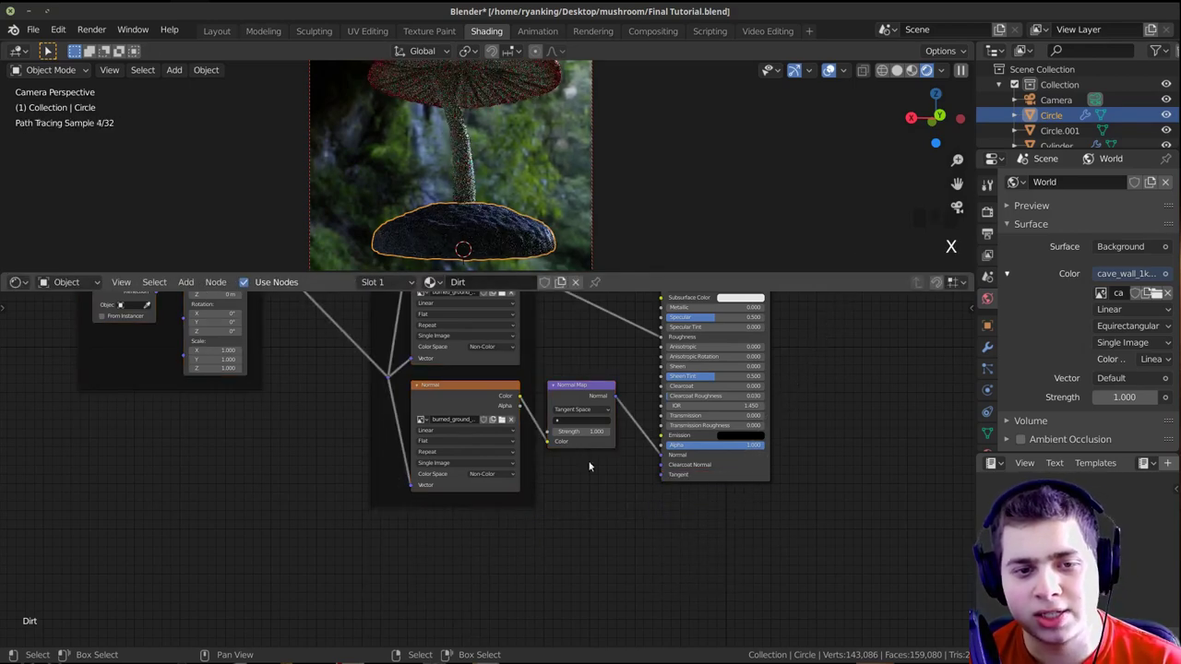
Bring the remaining Dirt nodes into view and save the file
scroll(462, 387, "down", 2)
middle_click_drag(457, 386, 429, 491)
middle_click_drag(482, 447, 476, 485)
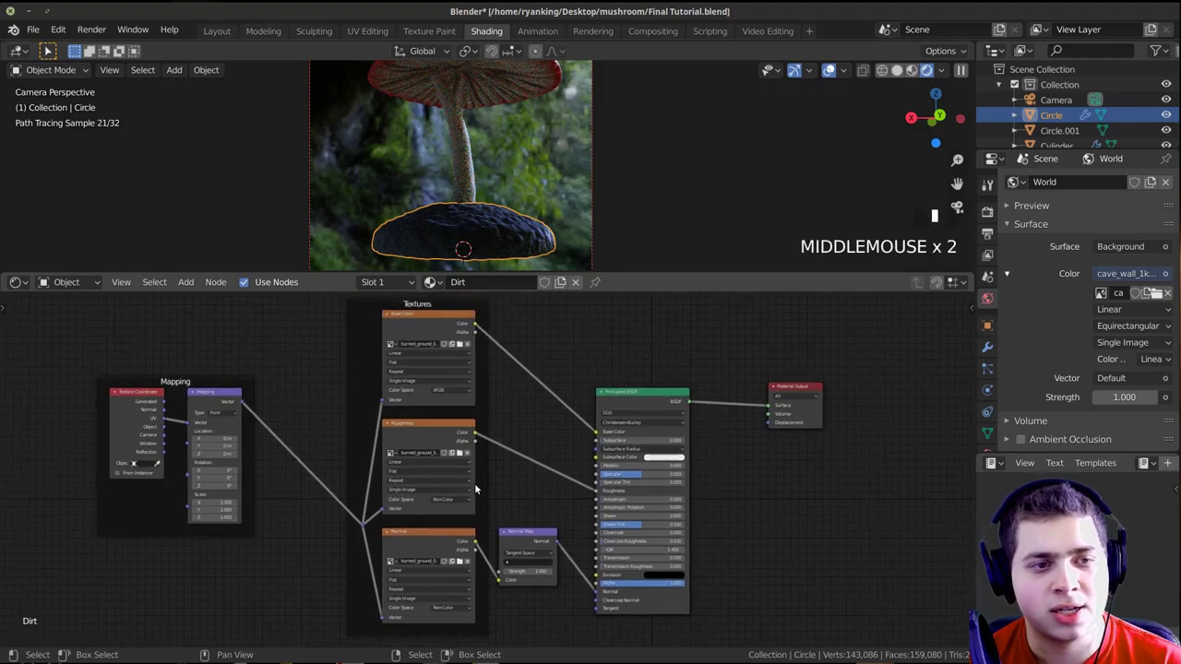
left_click(32, 30)
left_click(56, 132)
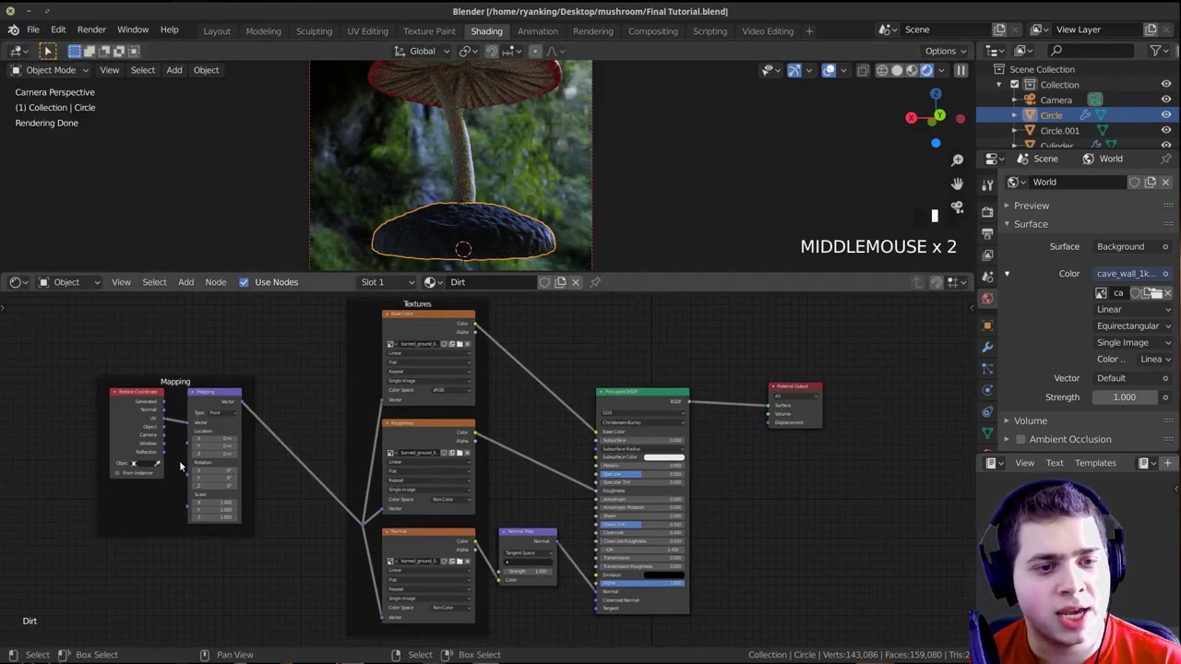
Switch the viewport to Material Preview shading with a close view of the ground mound
scroll(294, 500, "up", 3)
mouse_move(470, 221)
middle_mouse_down()
mouse_move(536, 219)
mouse_move(488, 108)
mouse_move(481, 163)
mouse_move(496, 181)
mouse_move(526, 139)
mouse_move(582, 146)
mouse_move(552, 152)
mouse_move(541, 195)
middle_mouse_up()
key("z")
scroll(480, 164, "up", 2)
scroll(477, 132, "up", 2)
middle_click_drag(365, 470, 347, 514)
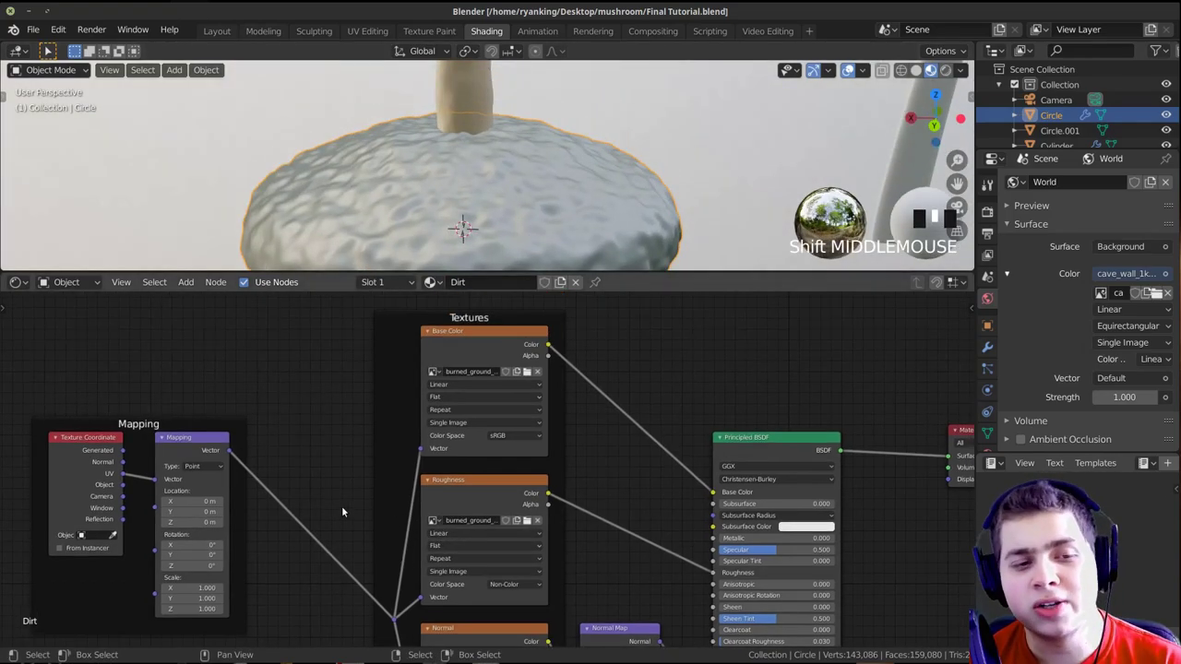
Replace the UV link into the Mapping node's Vector input with the Texture Coordinate node's Object output
scroll(348, 514, "down", 1)
middle_click_drag(238, 450, 323, 395)
left_click_drag(250, 387, 263, 452)
middle_click_drag(283, 417, 313, 340)
scroll(314, 340, "up", 1)
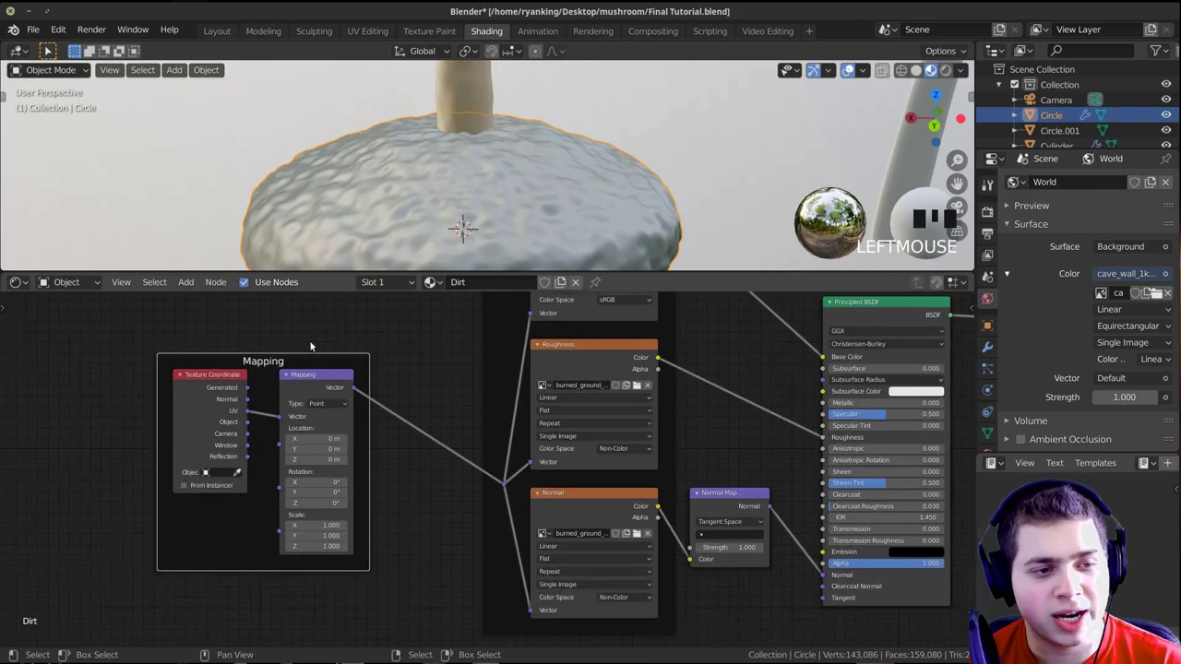
middle_click_drag(226, 443, 298, 451)
scroll(298, 451, "up", 1)
scroll(298, 452, "up", 3)
middle_click_drag(261, 400, 382, 437)
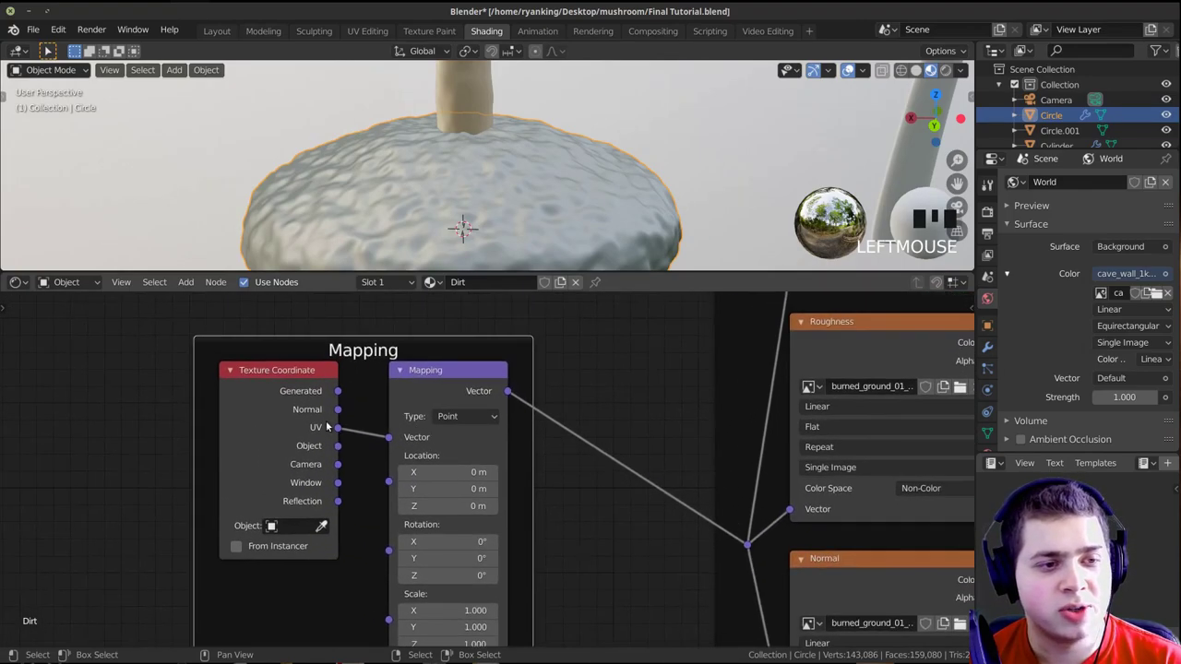
scroll(324, 429, "up", 2)
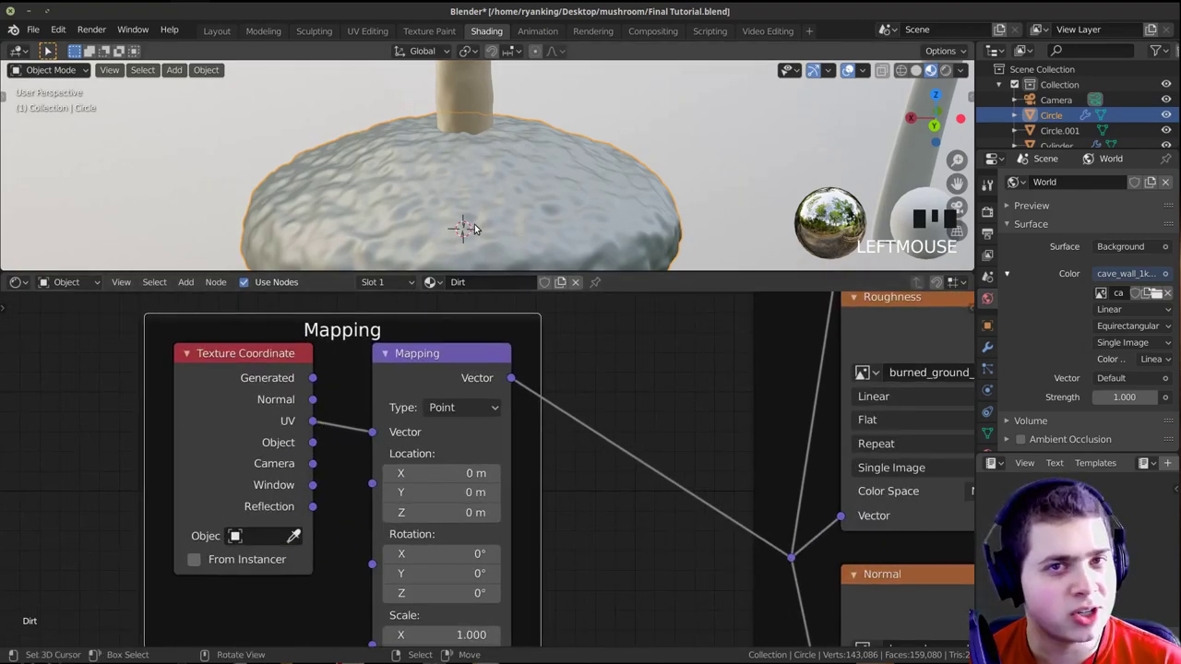
left_click_drag(360, 460, 304, 441)
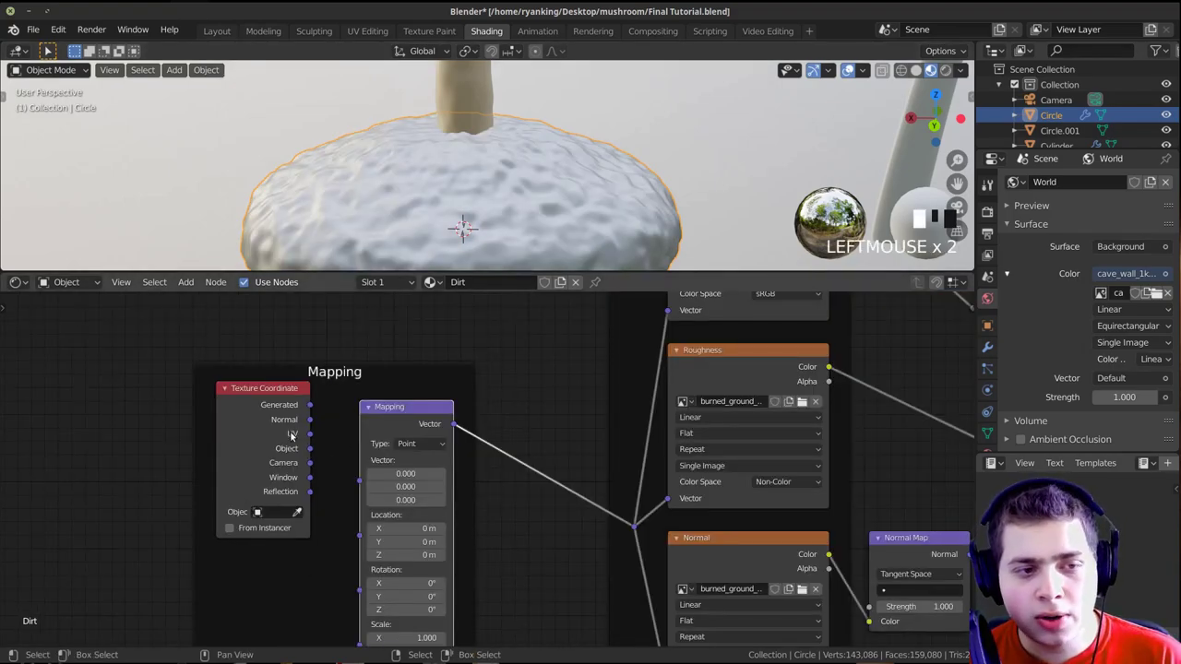
left_click_drag(256, 404, 245, 430)
middle_click_drag(344, 379, 356, 335)
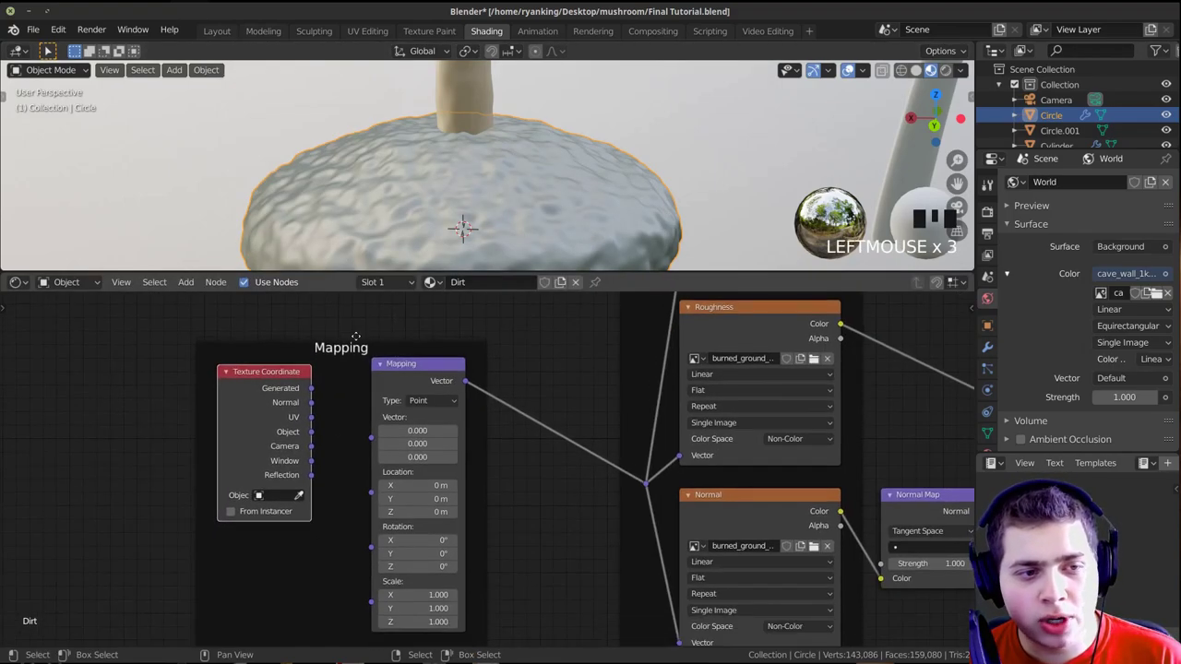
left_click_drag(311, 432, 342, 439)
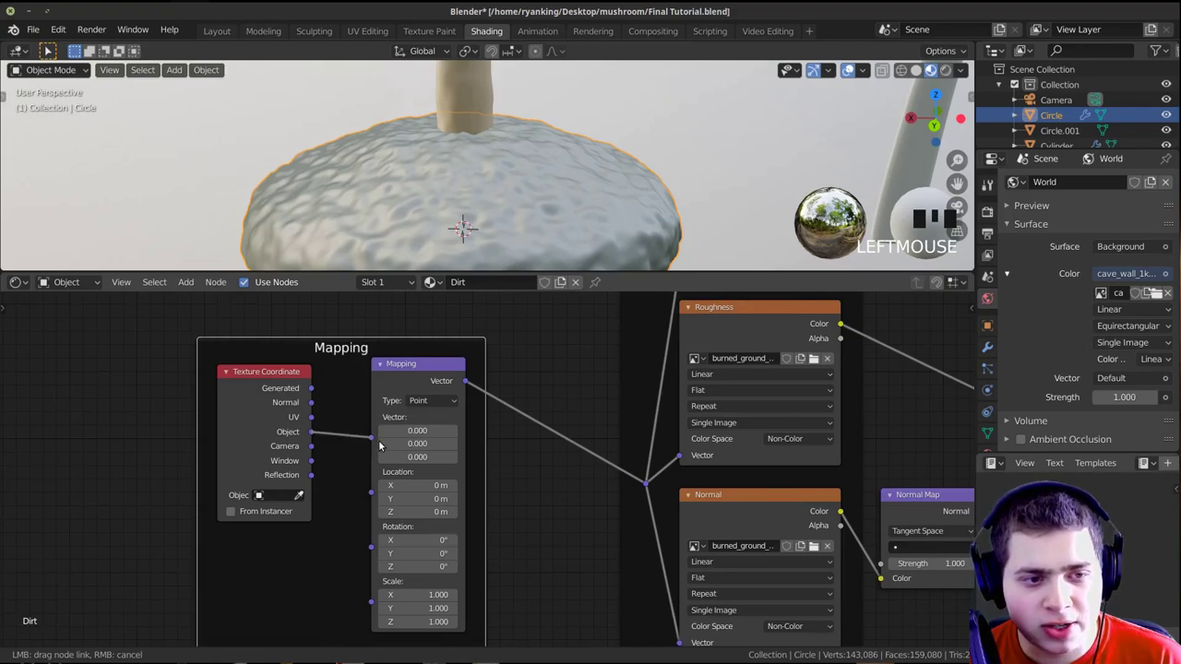
left_click_drag(379, 444, 378, 443)
Set the Base Color image texture's projection to Box with a blend of 0.2
middle_click_drag(361, 402, 333, 430)
scroll(332, 430, "down", 2)
middle_click_drag(670, 305, 553, 487)
scroll(559, 406, "up", 7)
scroll(519, 426, "down", 2)
middle_click_drag(548, 527, 539, 420)
scroll(537, 417, "up", 1)
middle_click_drag(529, 347, 512, 425)
left_click(494, 400)
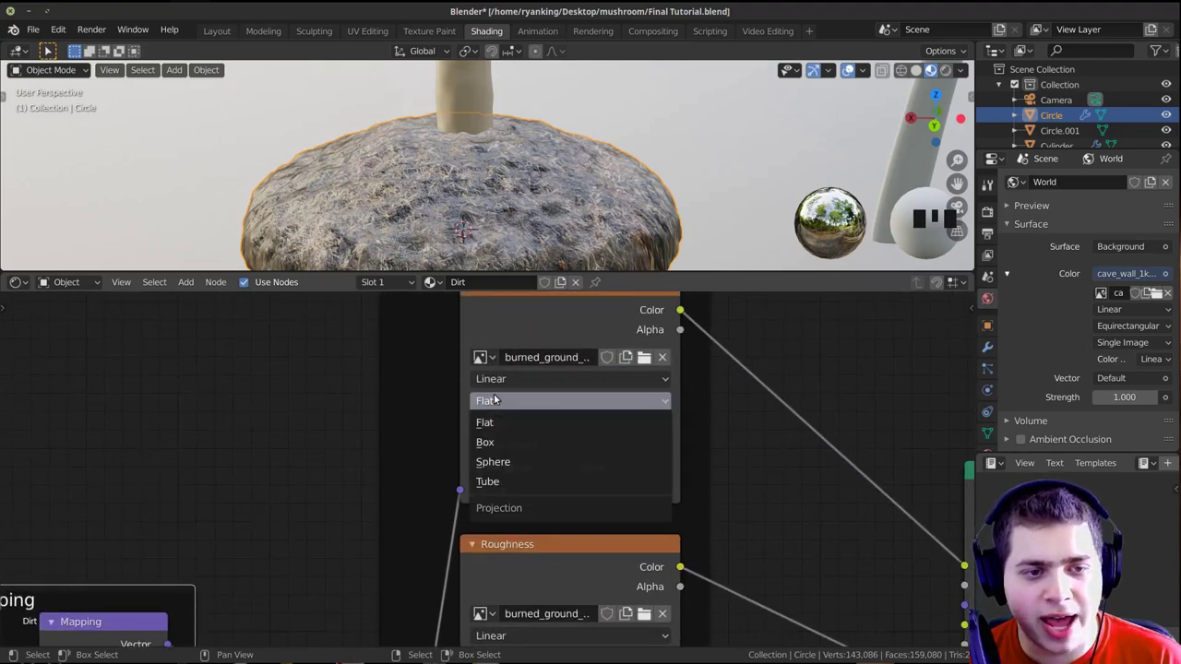
left_click(514, 442)
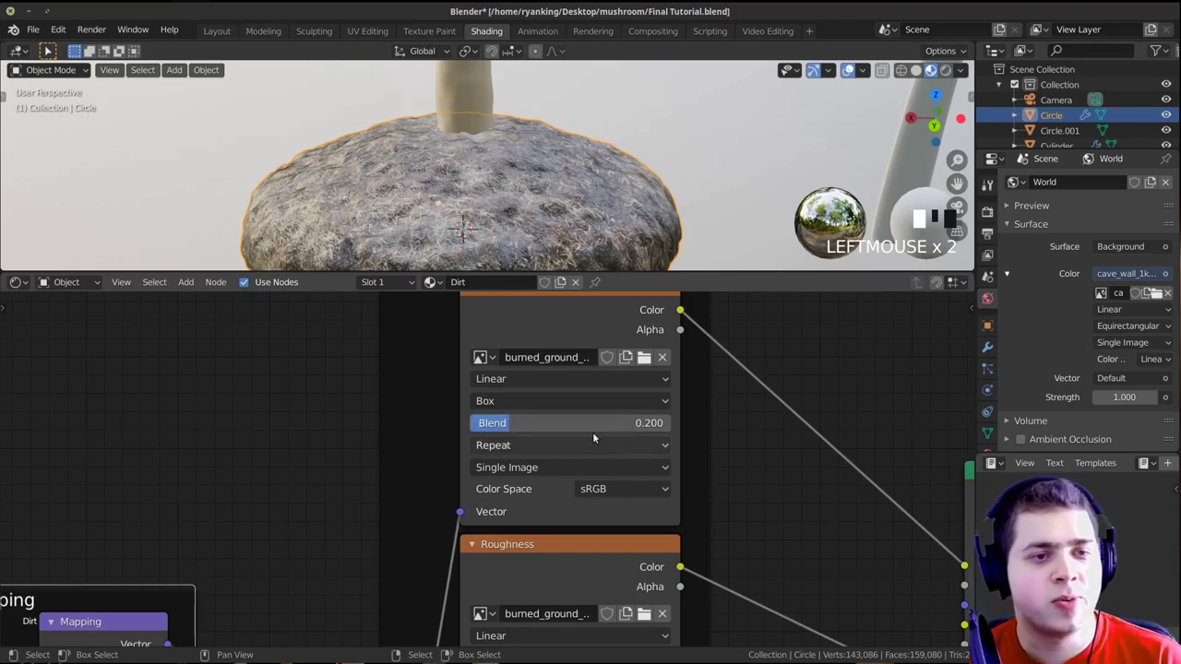
Set the Roughness image texture's projection to Box with a blend of 0.2
scroll(614, 461, "down", 1)
middle_click_drag(613, 528, 580, 381)
middle_click_drag(585, 443, 581, 355)
scroll(482, 409, "up", 2)
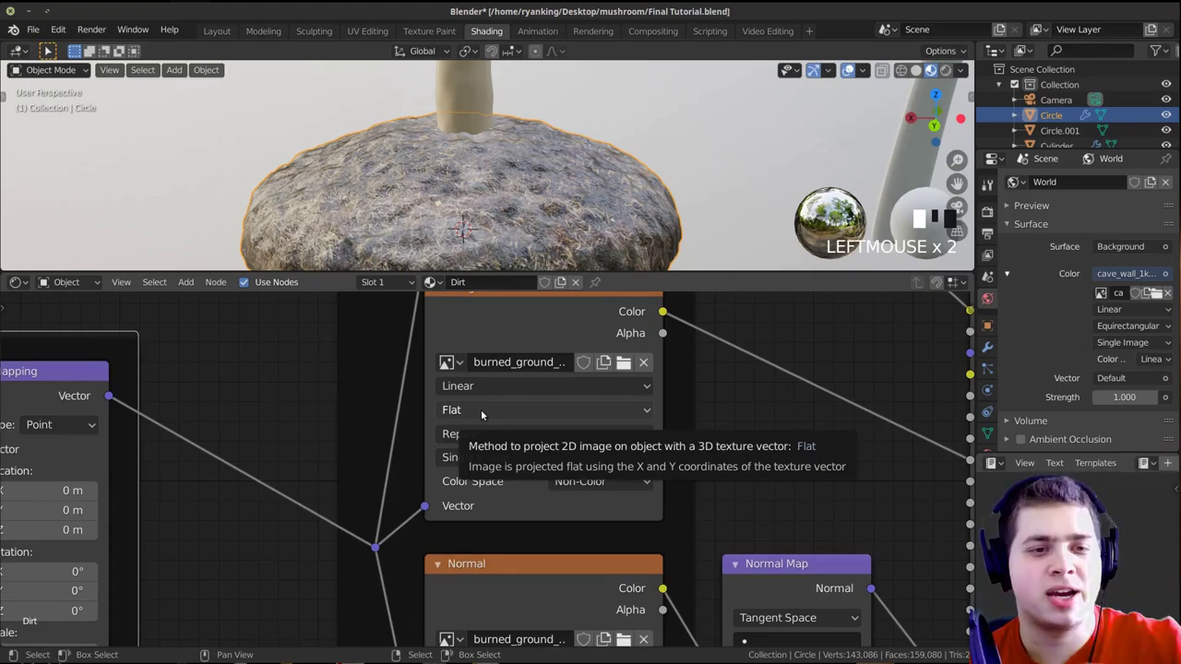
scroll(482, 196, "down", 2)
middle_click_drag(482, 200, 469, 189, "shift")
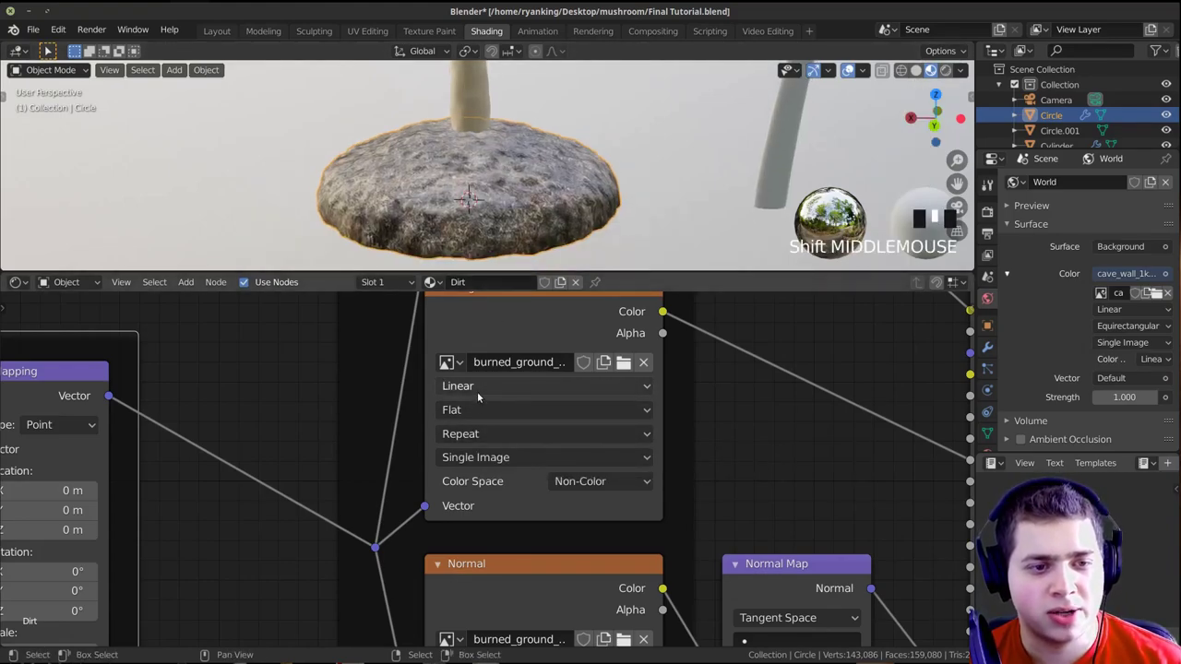
left_click(484, 406)
left_click(485, 453)
left_click(483, 440)
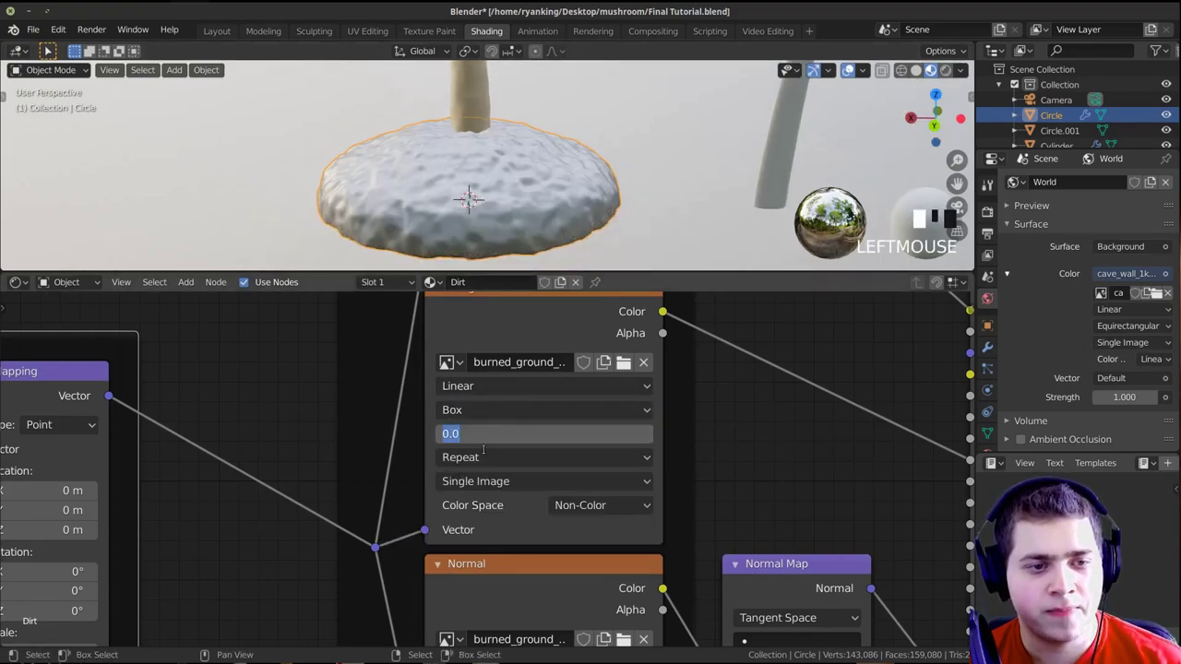
left_click(483, 449)
Set the Normal image texture's projection to Box with a blend of 0.2
middle_click_drag(569, 465, 560, 391)
middle_click_drag(509, 511, 493, 313)
middle_click_drag(480, 479, 474, 595)
scroll(458, 556, "up", 2)
middle_click_drag(460, 510, 438, 442)
left_click(424, 456)
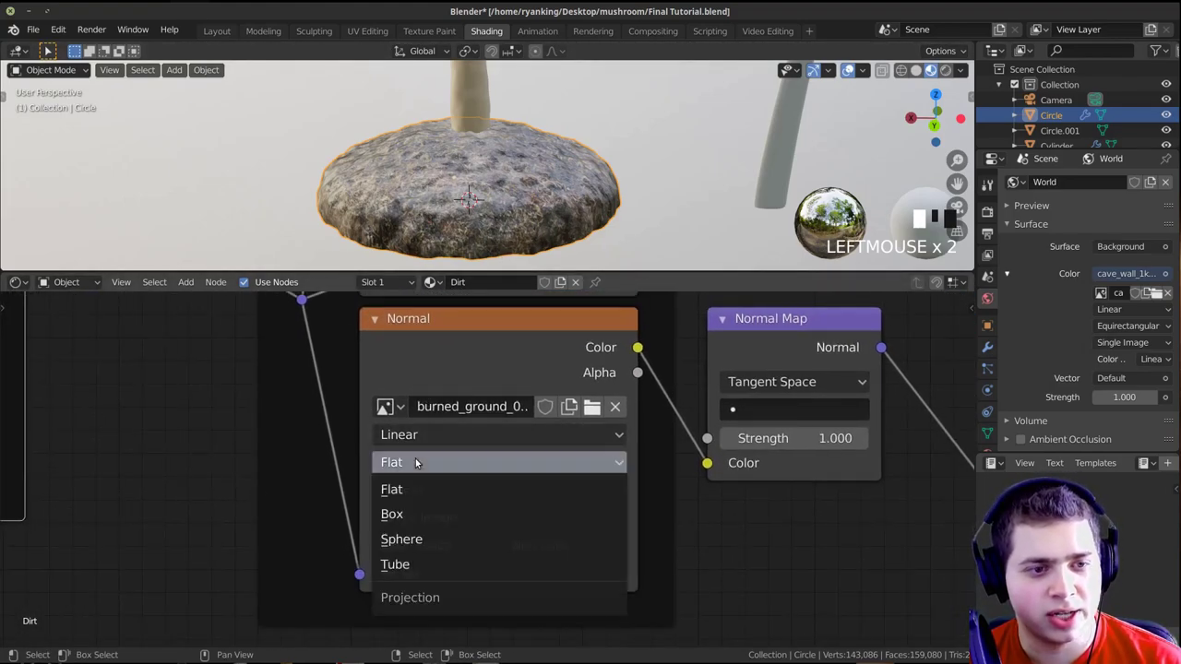
left_click(422, 514)
left_click(527, 493)
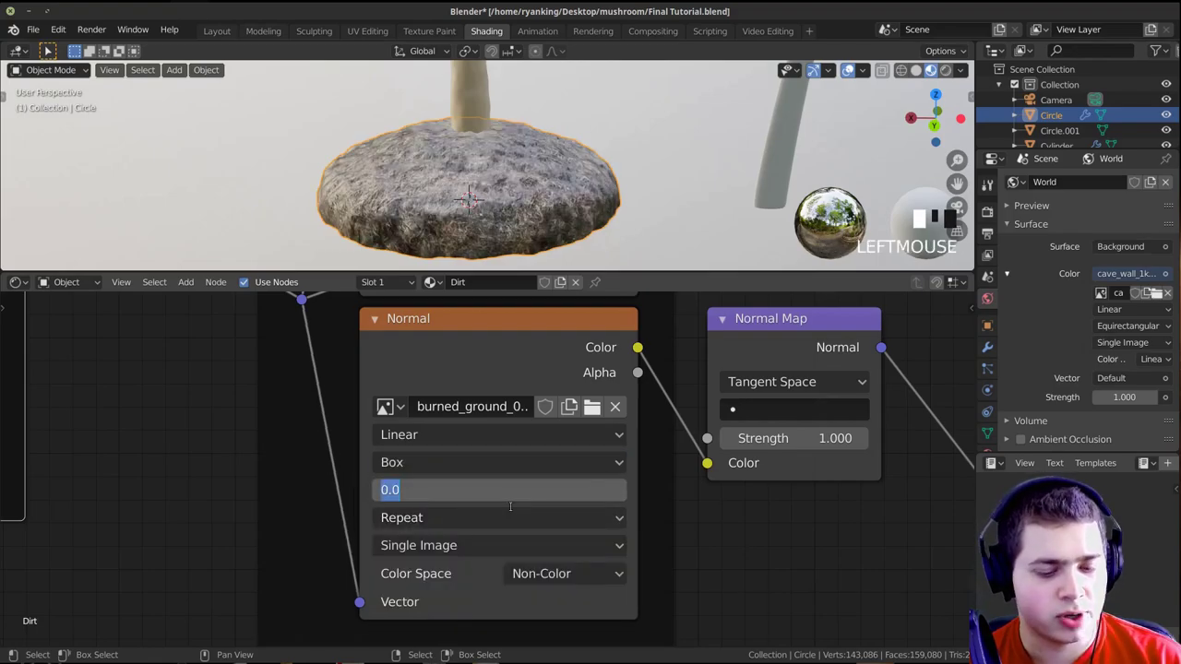
left_click(509, 506)
Move the Base Color texture node up, away from the Roughness texture node
scroll(360, 563, "down", 3)
middle_click_drag(367, 555, 363, 657)
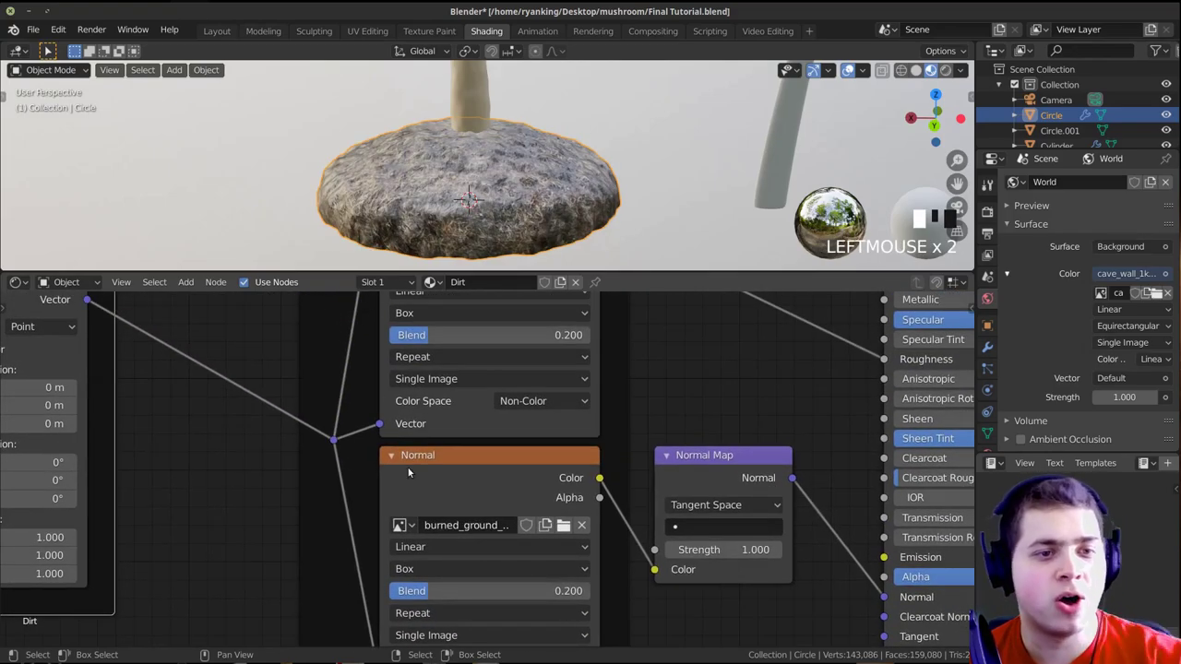
scroll(408, 472, "down", 6)
middle_click_drag(390, 471, 379, 564)
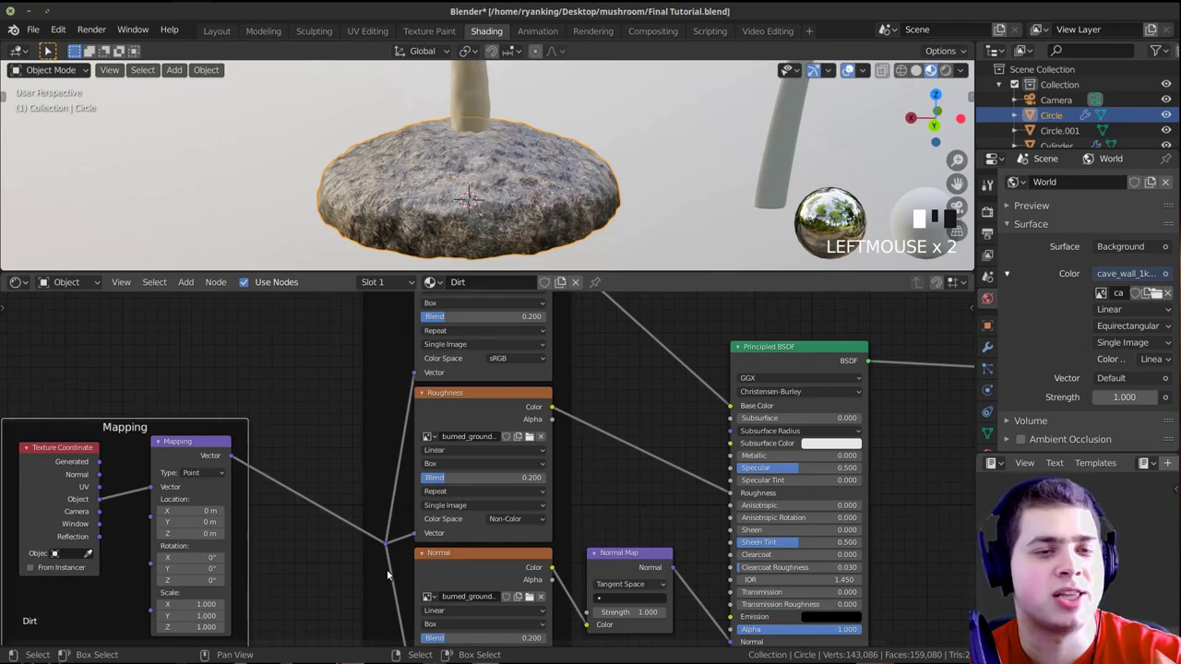
left_click_drag(620, 557, 643, 579)
middle_click_drag(613, 495, 622, 616)
scroll(503, 452, "up", 2)
mouse_move(529, 346)
left_mouse_down()
mouse_move(564, 361)
mouse_move(536, 332)
left_mouse_up()
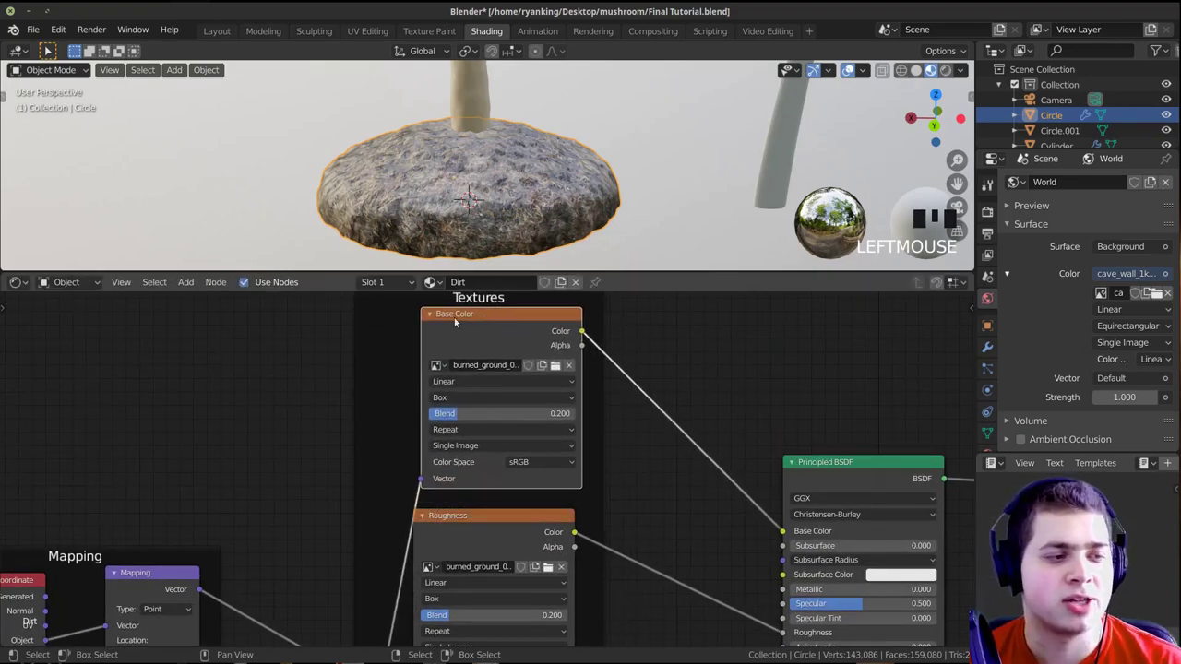
Enlarge the 3D viewport and examine the ground texture on the mound up close from several angles
scroll(490, 222, "up", 3)
middle_click_drag(490, 222, 487, 165, "shift")
scroll(485, 370, "down", 2)
middle_click_drag(359, 185, 438, 152)
middle_click_drag(439, 155, 459, 212, "shift")
left_click_drag(526, 273, 526, 401)
middle_click_drag(457, 247, 402, 275)
middle_click_drag(401, 275, 449, 226)
scroll(446, 294, "down", 1, "shift")
scroll(445, 293, "up", 3)
scroll(446, 294, "down", 2)
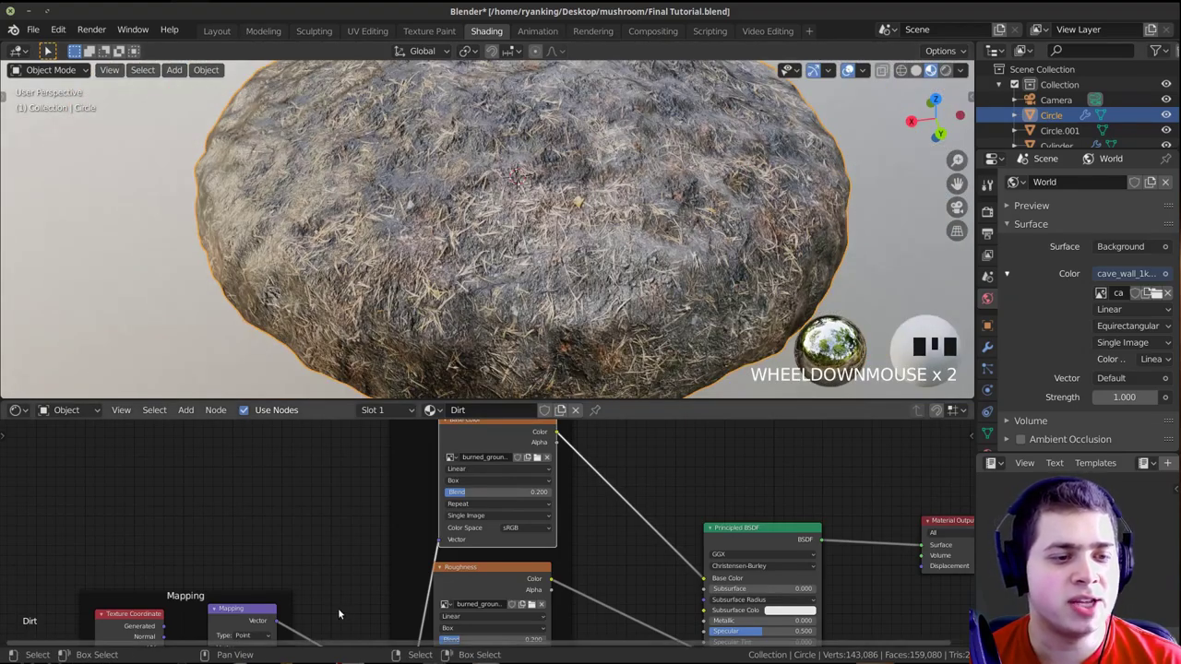
Set the Mapping node's X, Y and Z scale to 0.98
scroll(403, 580, "up", 4)
scroll(403, 579, "up", 2)
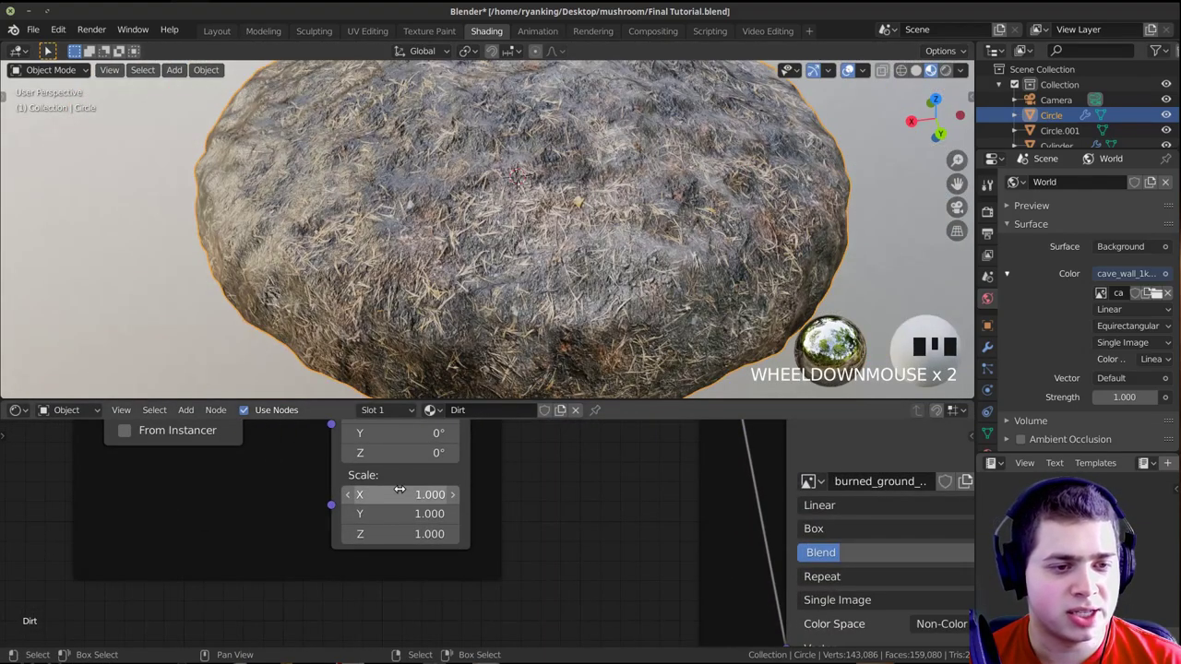
left_click_drag(415, 494, 468, 495)
Return to the camera view and examine how the textured mound looks beneath the mushroom
middle_click_drag(443, 213, 424, 231)
key("KP_0")
scroll(520, 203, "up", 2)
scroll(520, 203, "up", 5)
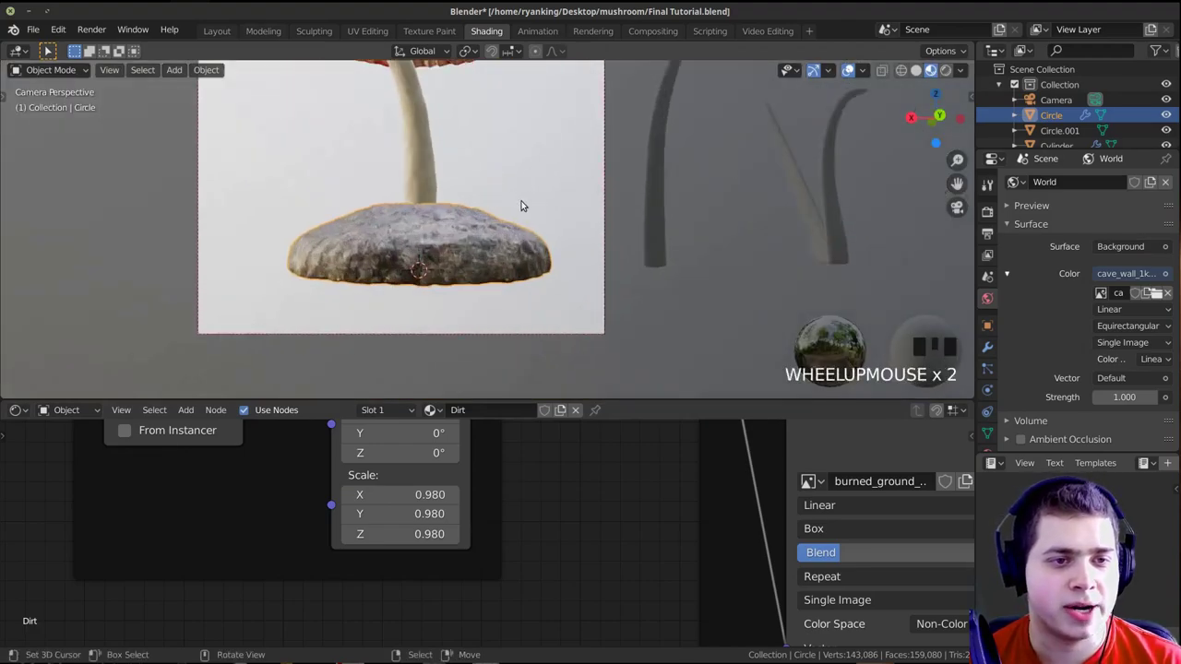
scroll(503, 231, "down", 3)
middle_click_drag(502, 226, 484, 180, "shift")
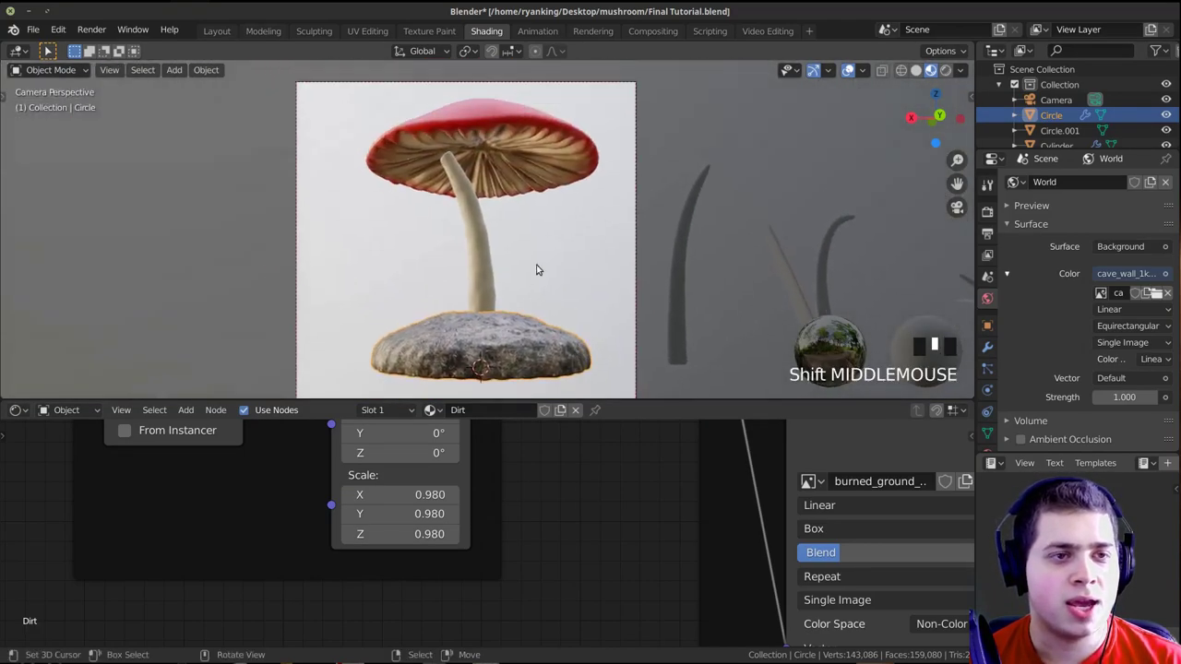
scroll(524, 274, "up", 1)
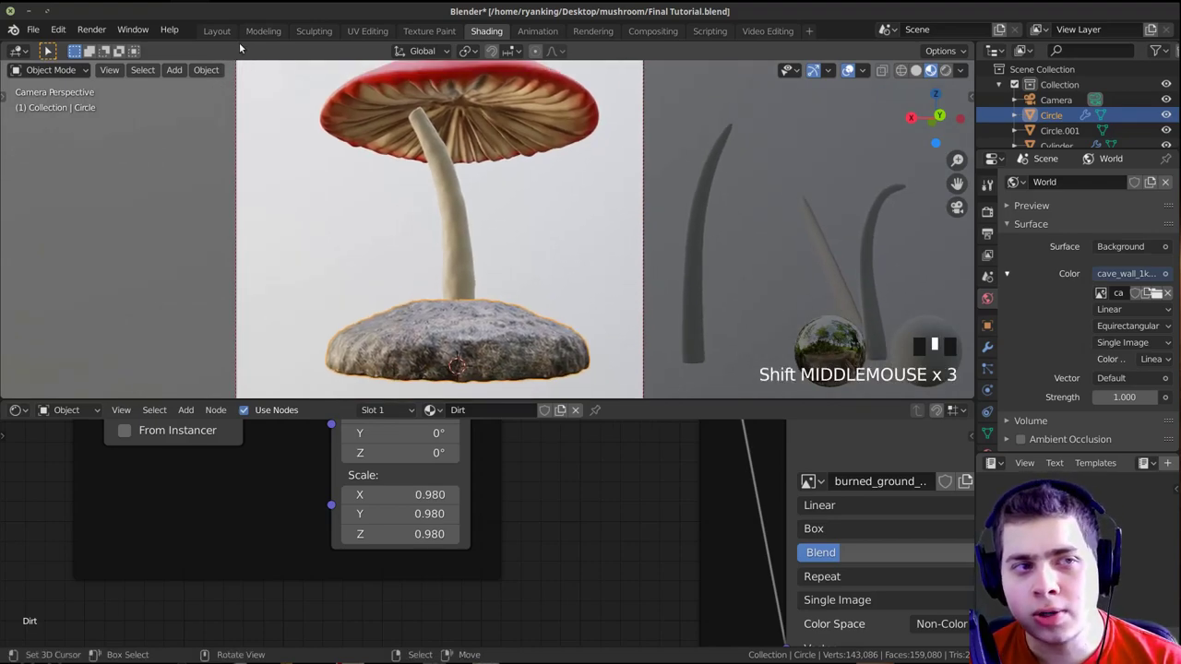
In the Layout workspace, scale the mushroom stem down slightly and freely rotate it so it leans the opposite way in camera view
left_click(218, 31)
middle_click_drag(557, 269, 483, 273, "shift")
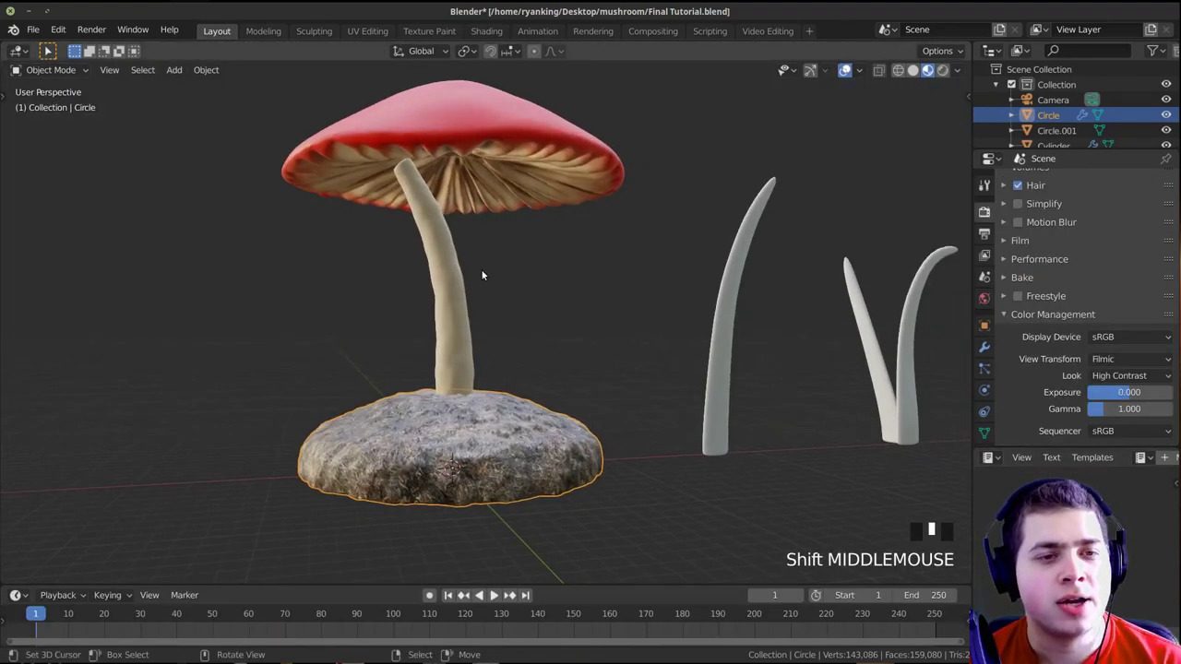
right_click(463, 284)
key("KP_0")
key("s")
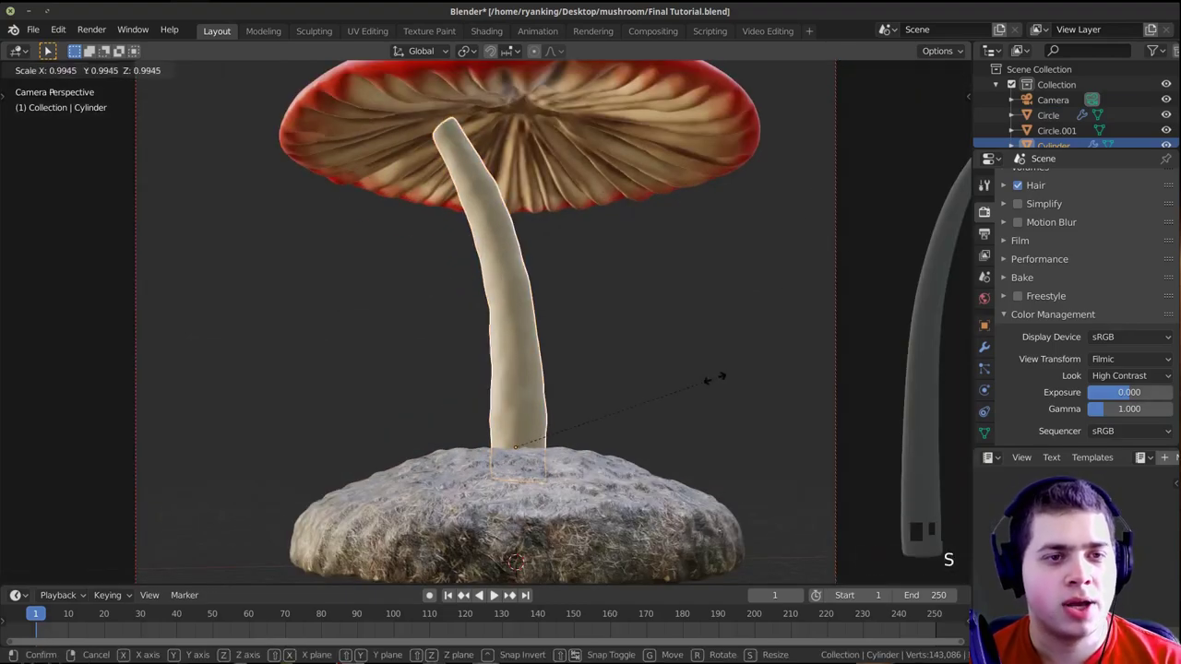
key("r")
key("r")
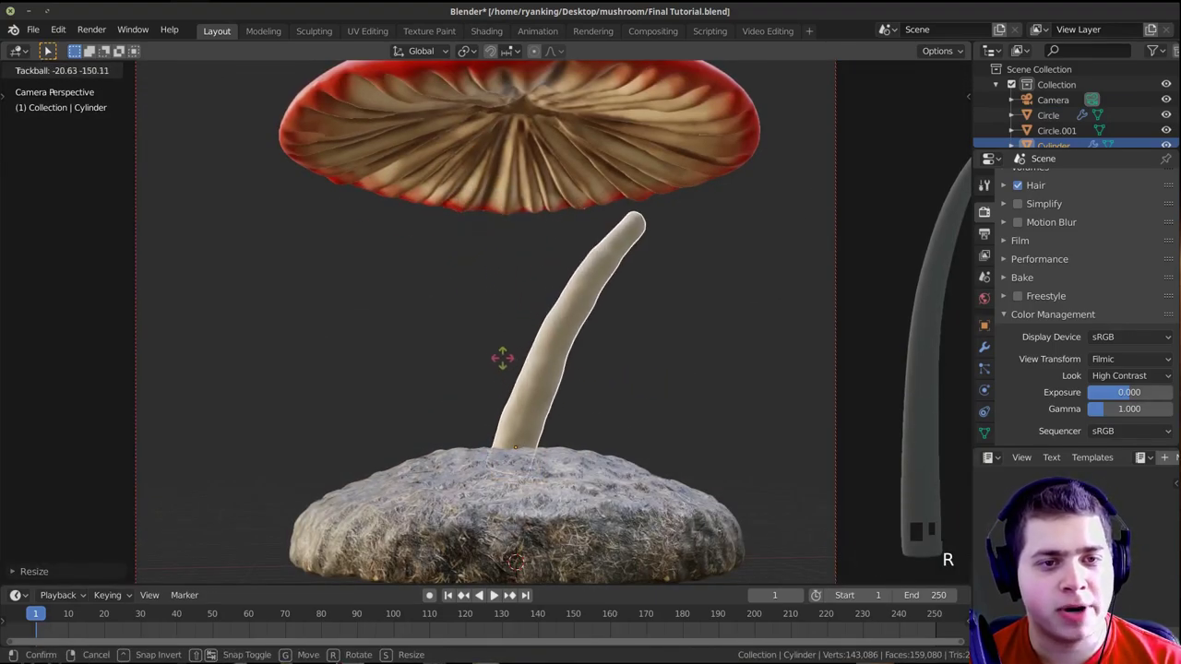
left_click(629, 306)
Refine the stem's tilt with further free rotations from several angles so it rises in a gentle curve from the mound
key("r")
key("r")
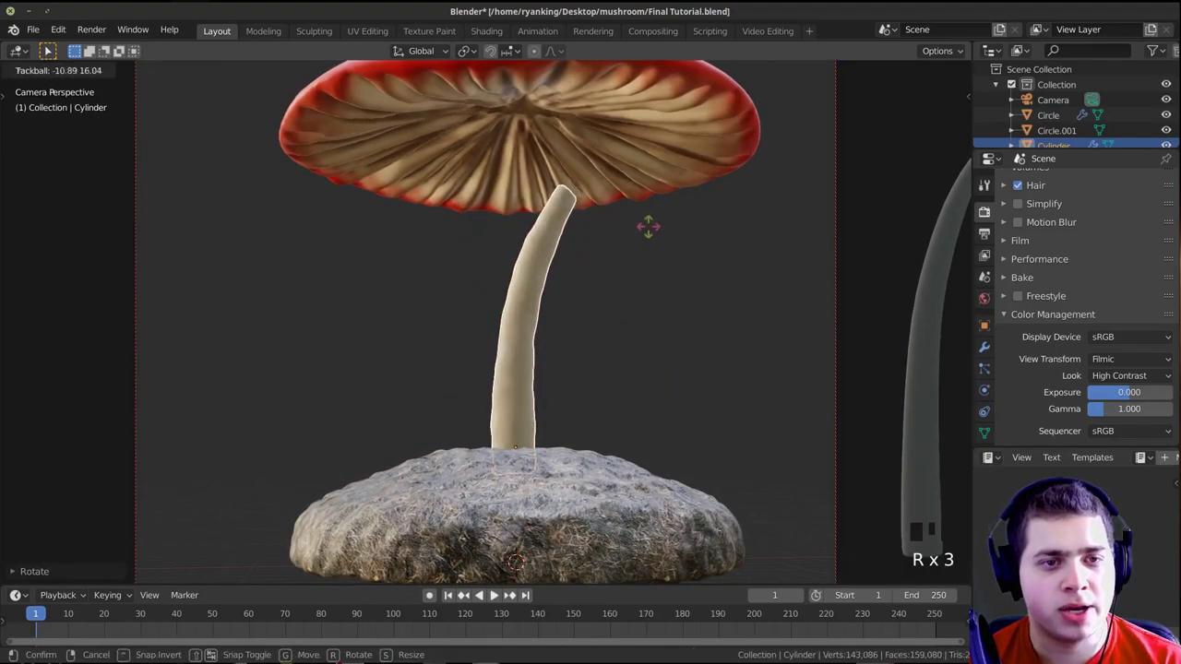
left_click(683, 221)
middle_click_drag(681, 222, 632, 219)
key("r")
left_click(662, 243)
key("r")
key("r")
left_click(666, 246)
Select the red cap, scale it down, and shift and rotate it toward the tip of the tilted stem
right_click(585, 180)
middle_click_drag(585, 180, 661, 209)
key("g")
left_click(648, 246)
key("s")
left_click(610, 242)
key("r")
left_click(636, 338)
Move the cap from several viewing angles until it sits centred over the tip of the stem
key("g")
left_click(604, 309)
middle_click_drag(603, 309, 799, 312)
key("g")
left_click(691, 297)
middle_click_drag(642, 309, 728, 323)
key("g")
left_click(736, 326)
middle_click_drag(355, 583, 578, 363)
key("r")
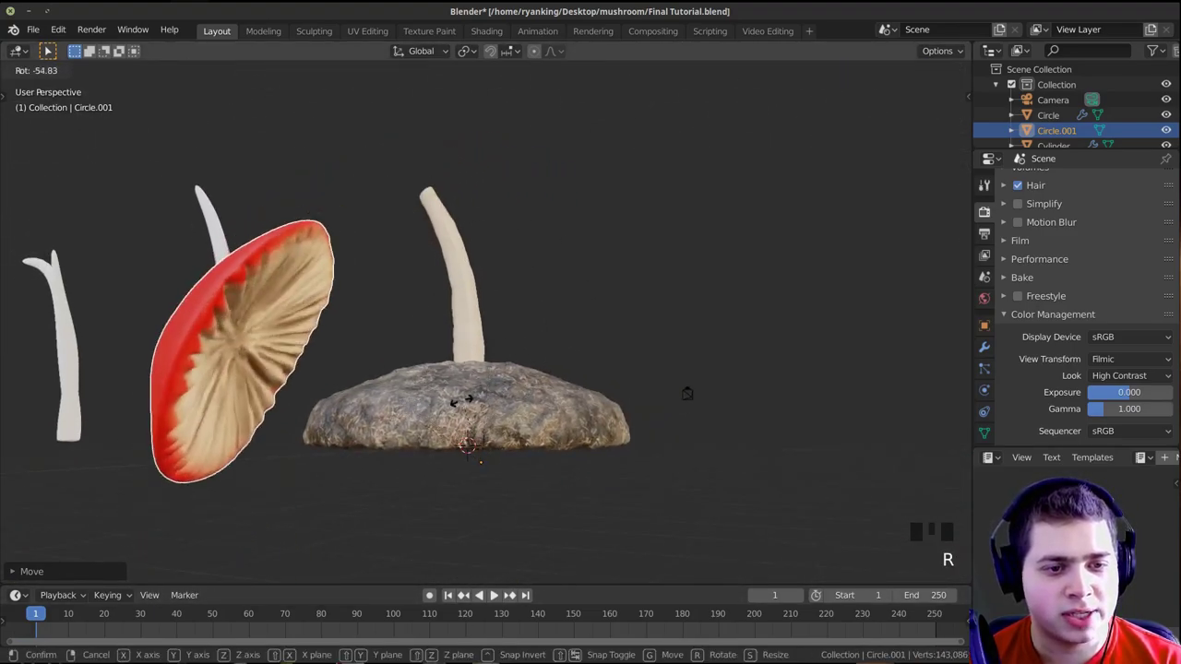
right_click(477, 349)
Set the cap's origin to its geometry so it can rotate around its own centre
middle_click_drag(487, 293, 409, 174)
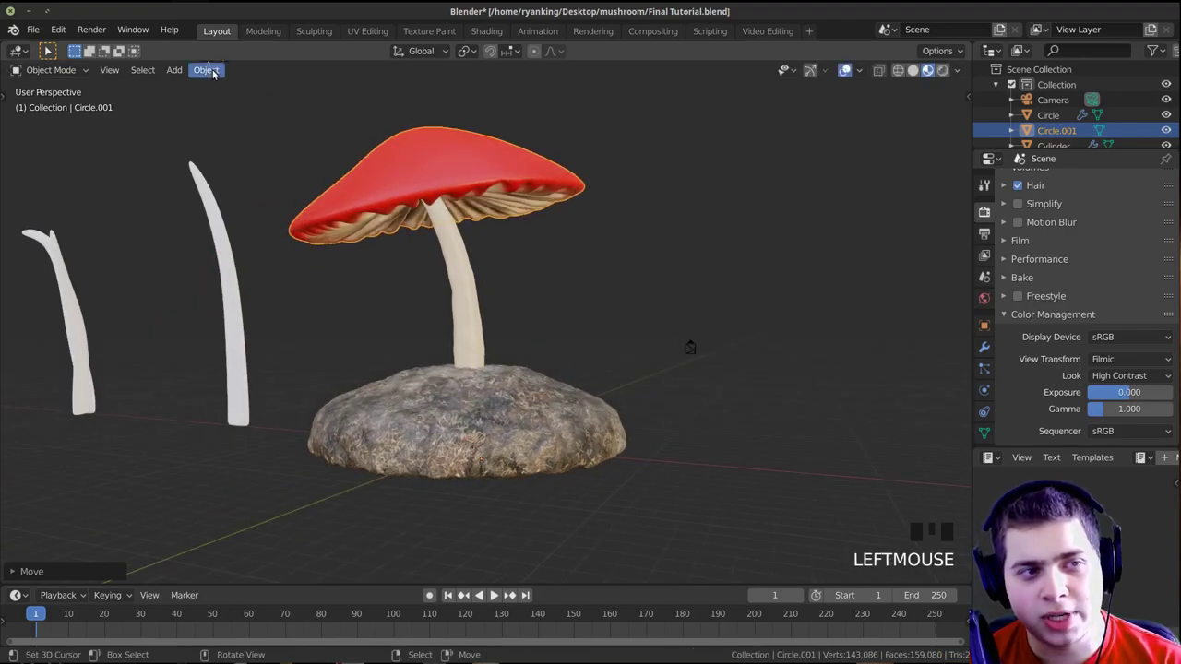
left_click(213, 74)
mouse_move(314, 103)
left_click(440, 123)
Rotate the cap around its new origin and move it back onto the tip of the stem
middle_click_drag(443, 129, 408, 221)
key("r")
left_click(587, 175)
key("g")
left_click(547, 187)
key("g")
left_click(422, 217)
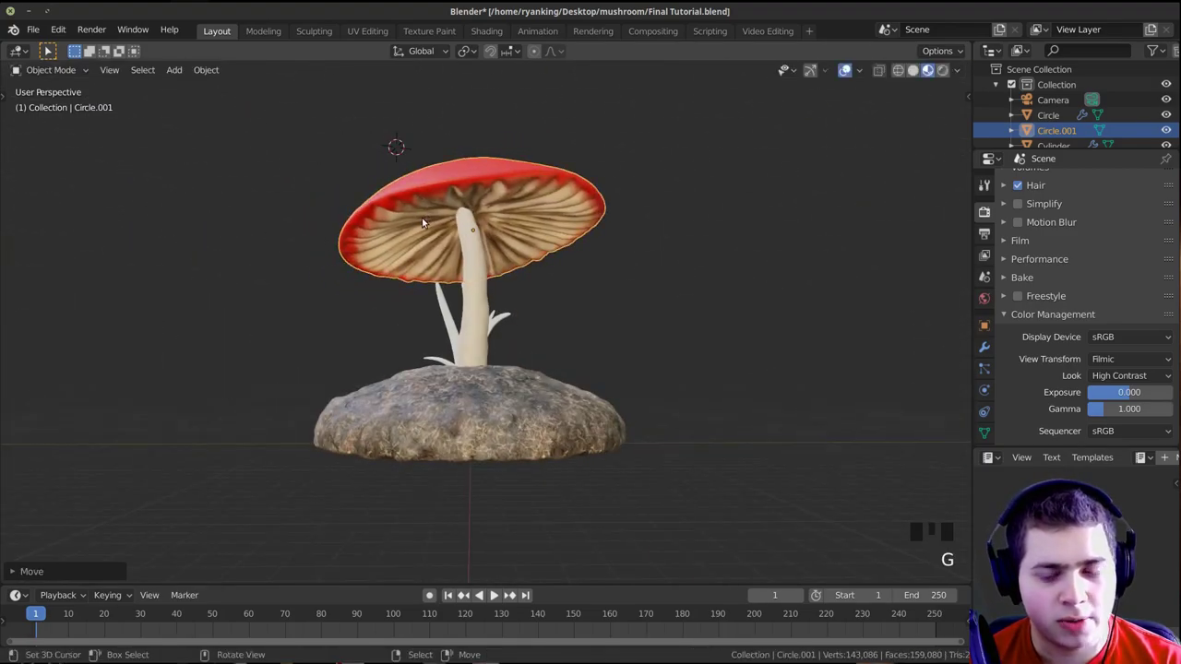
Return to the camera view, select the stem, scale it up slightly and adjust its position
key("KP_0")
left_click(541, 285)
scroll(650, 415, "down", 2)
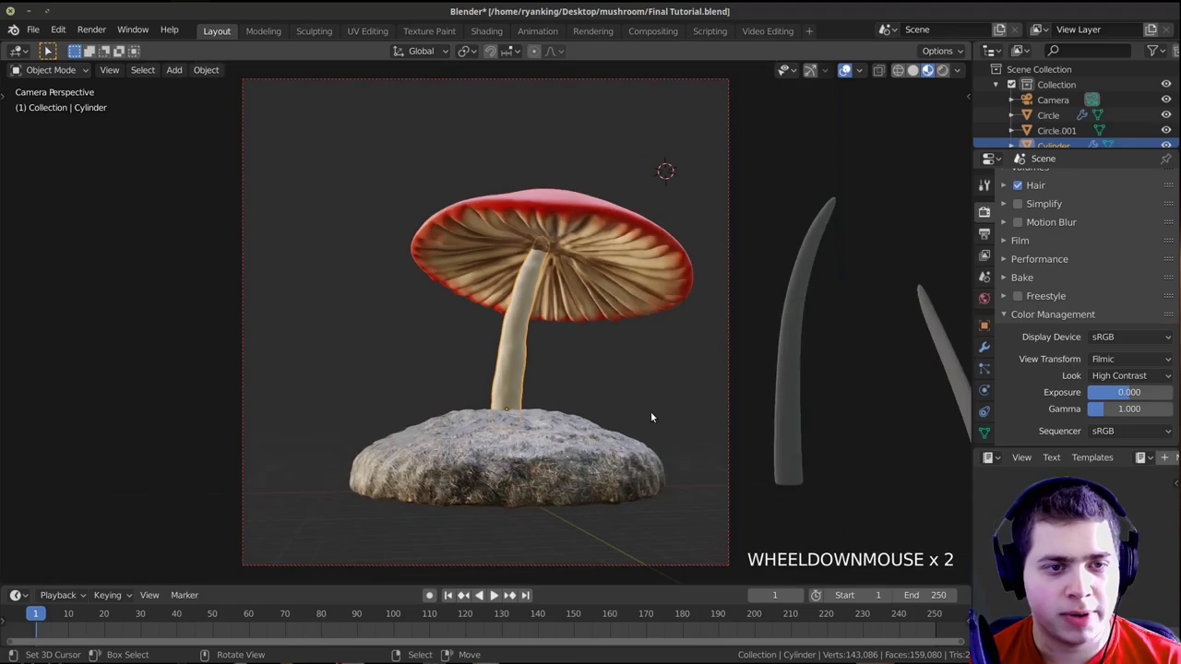
key("s")
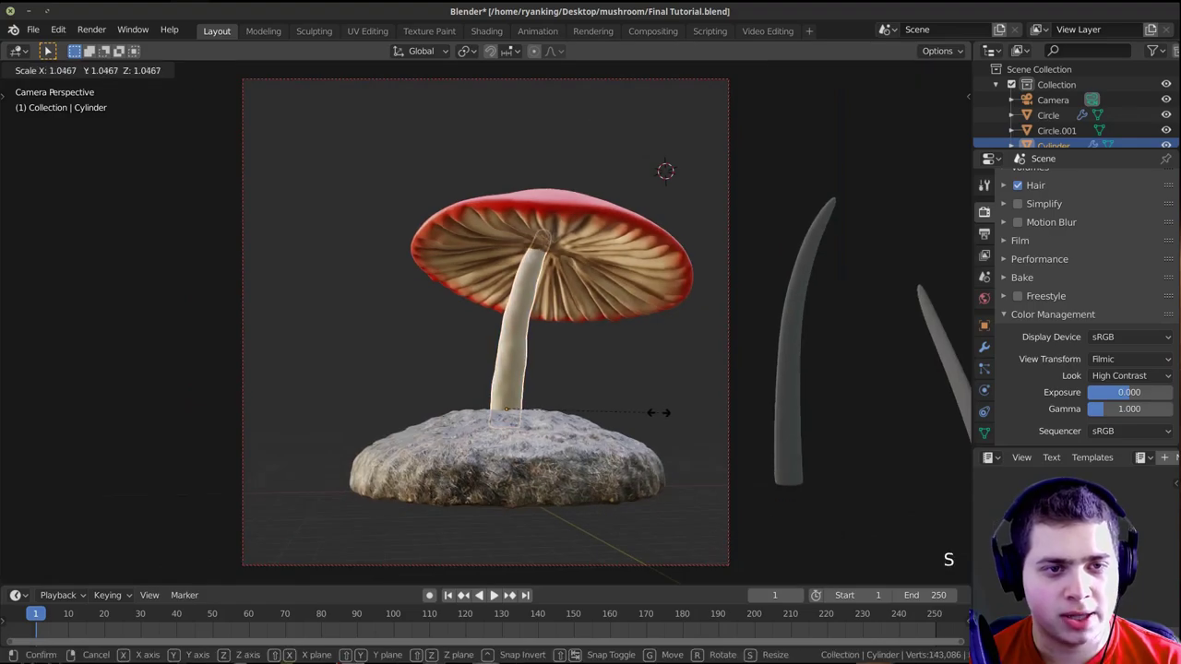
left_click(673, 411)
key("g")
left_click(674, 412)
key("s")
left_click(674, 411)
Select the cap, scale it up slightly and move it from different angles so the stem's tip meets the centre of its gills
right_click(663, 272)
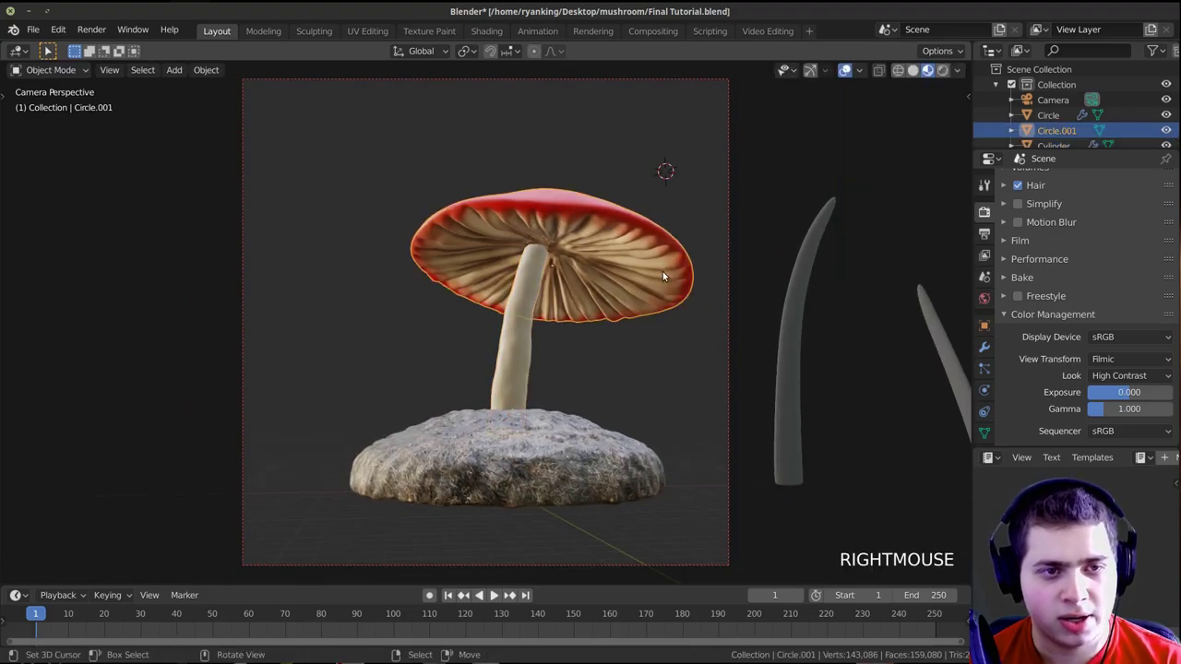
key("s")
left_click(676, 270)
key("g")
left_click(674, 255)
middle_click_drag(674, 255, 531, 349)
key("g")
left_click(605, 293)
middle_click_drag(605, 294, 644, 266)
key("g")
key("KP_0")
Freely rotate the cap in camera view so it tilts down toward the tall stalk beside the mushroom
key("r")
key("r")
left_click(653, 276)
key("r")
key("r")
left_click(614, 322)
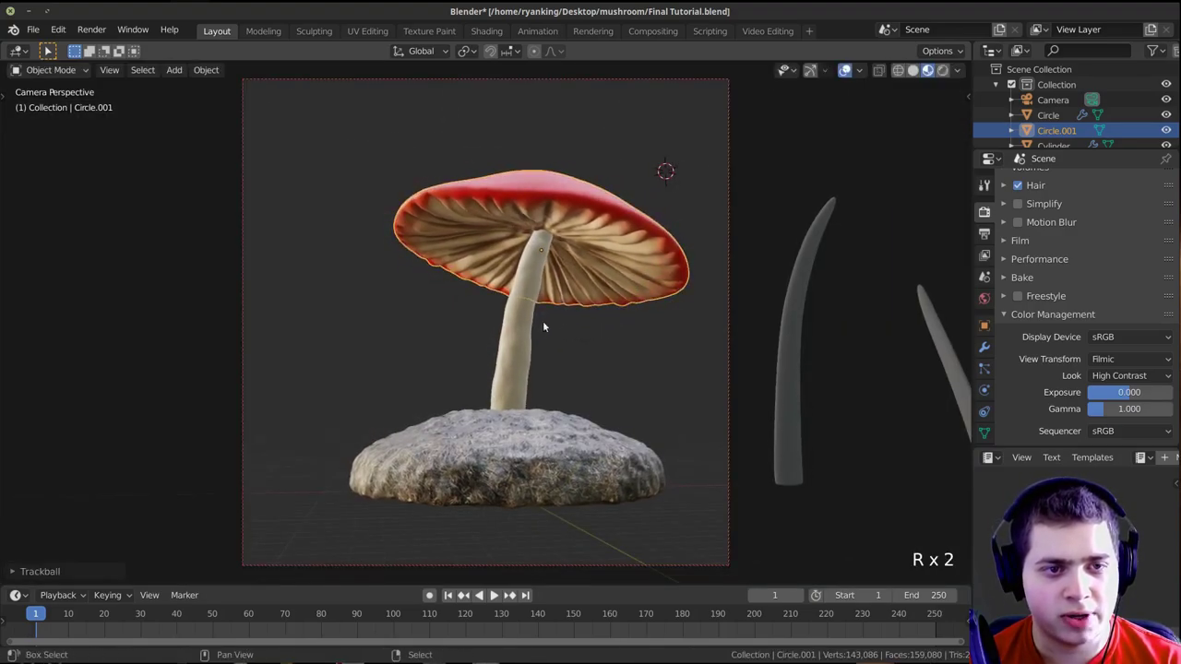
Add the stem to the selection, then rotate and shift the whole mushroom on the mound
right_click(526, 328, "shift")
middle_click_drag(528, 327, 657, 304)
key("r")
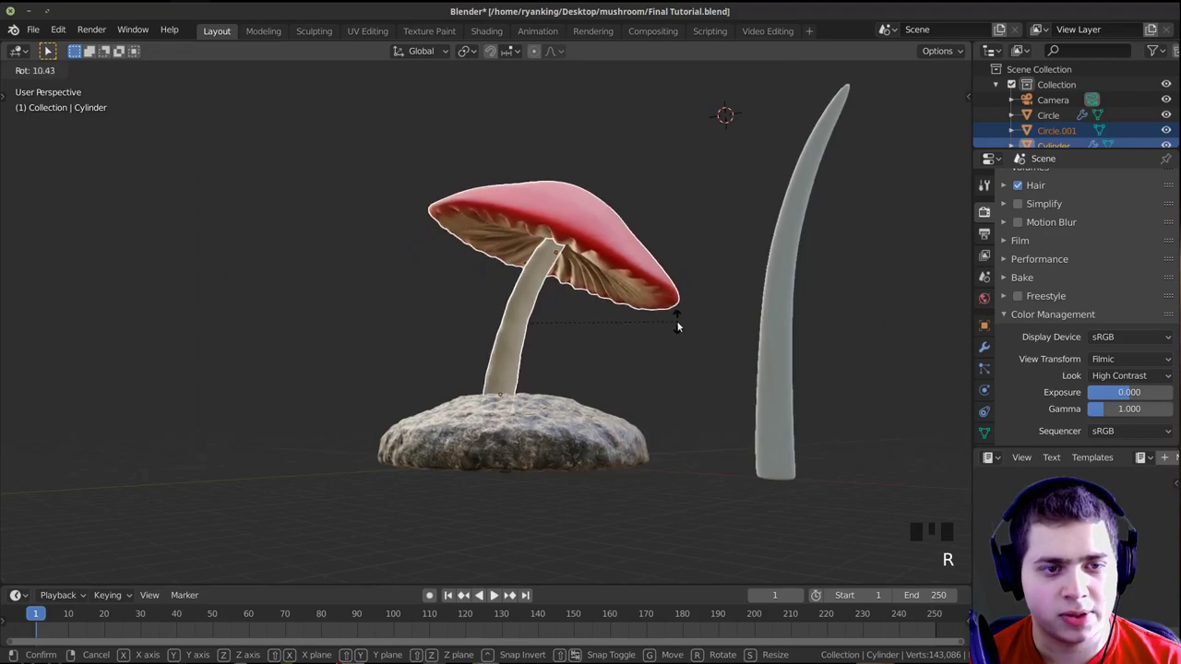
left_click(679, 333)
key("g")
left_click(713, 332)
Fine-tune the tilt of the combined stem and cap with repeated free rotations in camera view
key("KP_0")
key("r")
key("r")
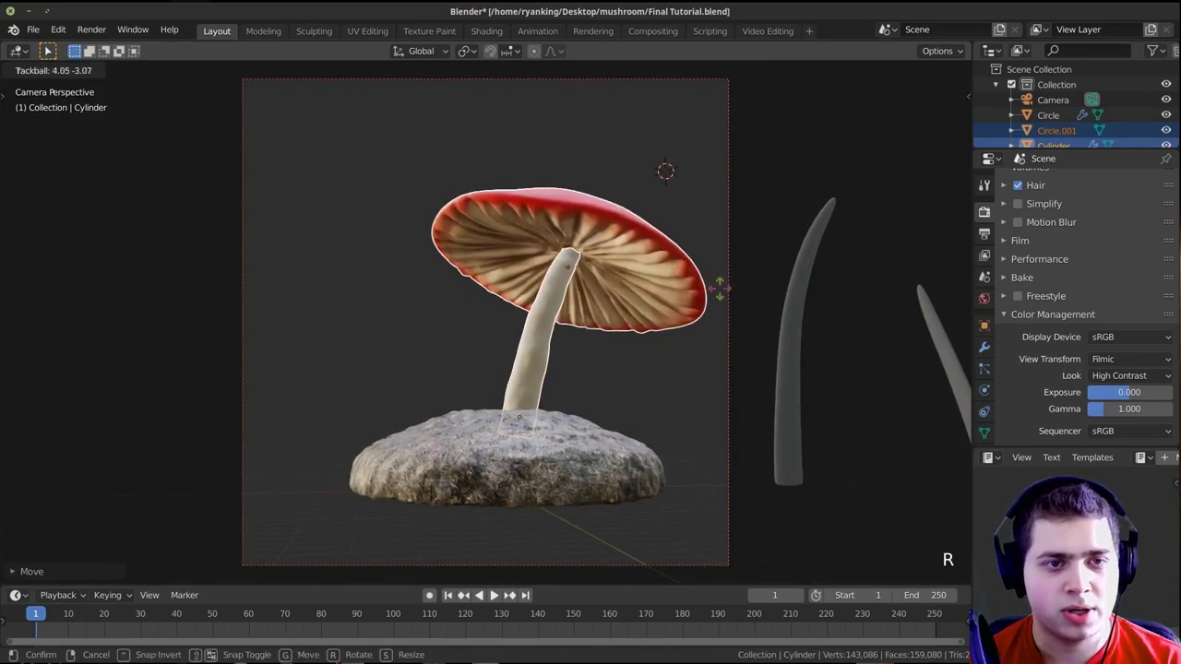
left_click(722, 290)
key("r")
key("r")
left_click(718, 256)
key("r")
left_click(743, 258)
key("r")
key("r")
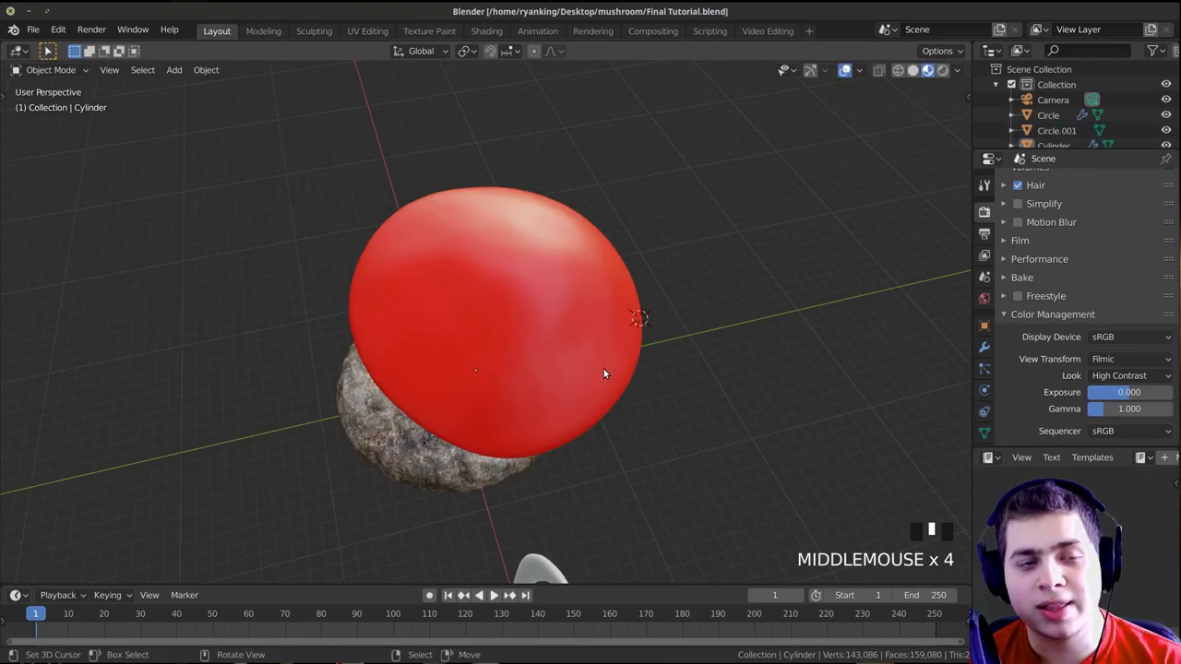
Add a mesh circle to the scene as the base for a detail on top of the cap
middle_click_drag(603, 369, 571, 367)
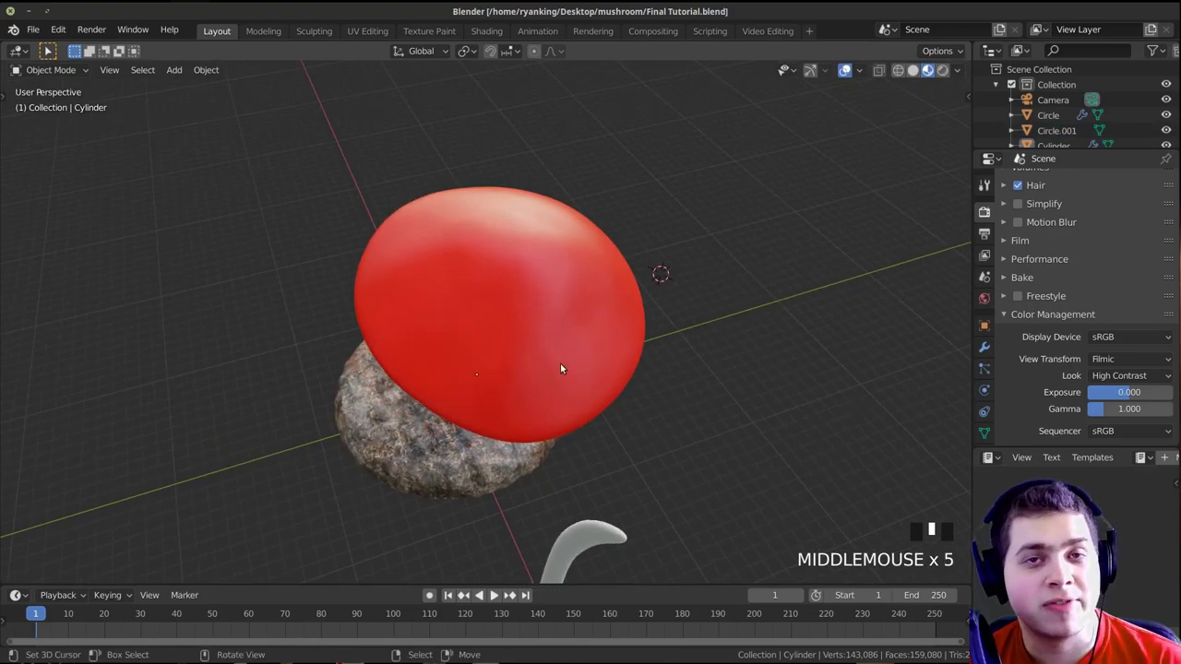
middle_click_drag(567, 259, 471, 251)
middle_click_drag(471, 251, 476, 247, "shift")
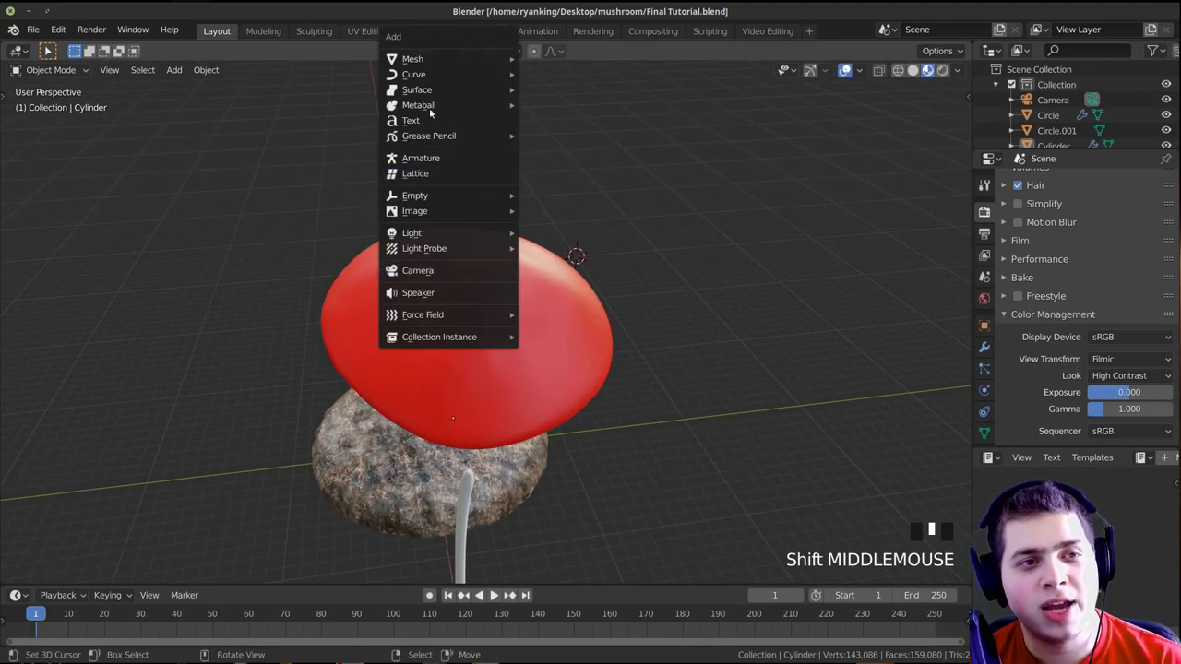
mouse_move(433, 62)
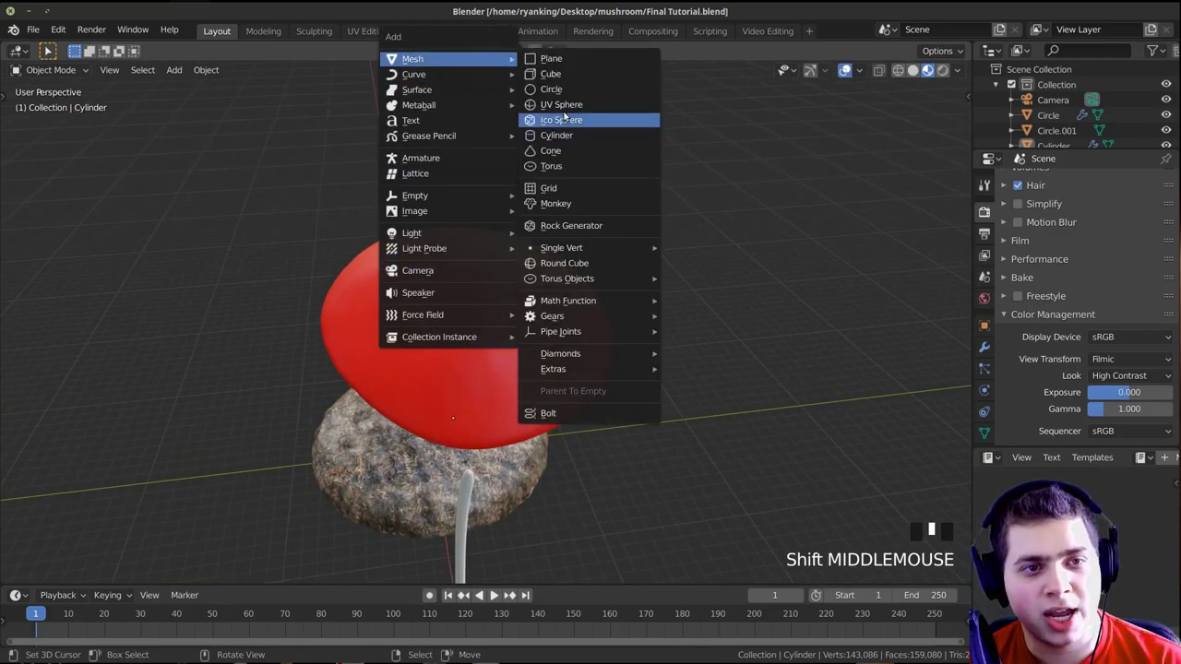
left_click(552, 88)
middle_click_drag(560, 401, 556, 352)
Move the new circle over the top of the cap, scale it down and enter Edit Mode on it
key("g")
left_click(656, 303)
key("s")
left_click(678, 375)
middle_click_drag(679, 376, 678, 247)
key("Tab")
scroll(608, 349, "up", 4)
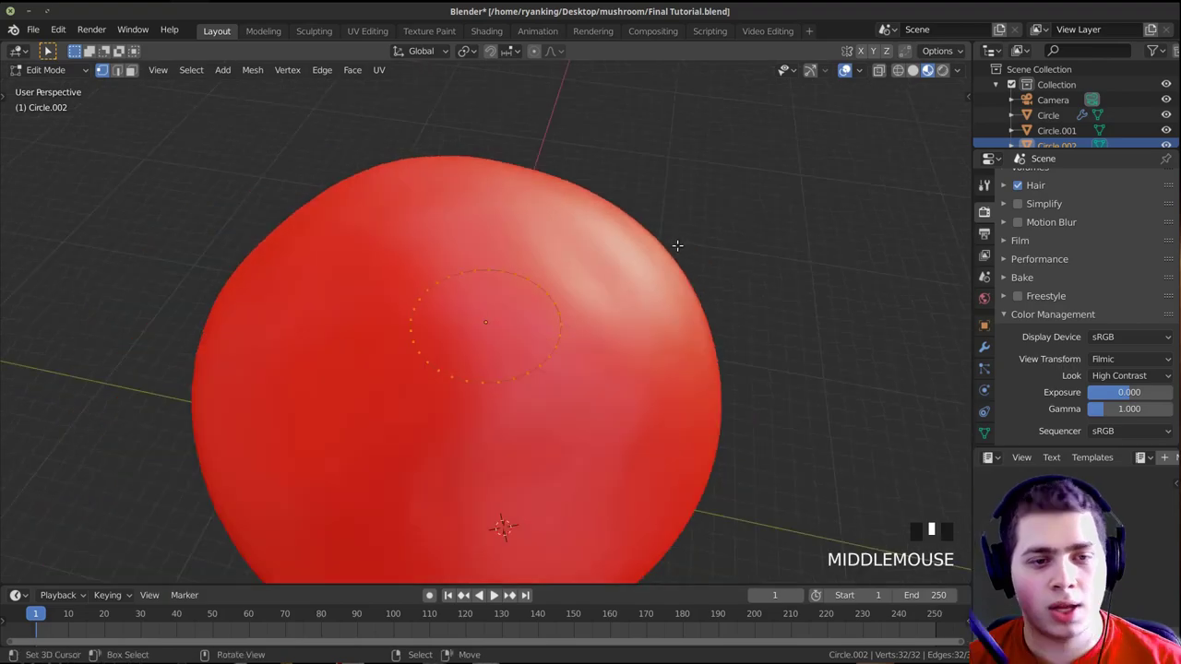
Fill the circle above the mushroom cap with a face and inset that face twice toward the centre
middle_click_drag(596, 304, 511, 281)
key("f")
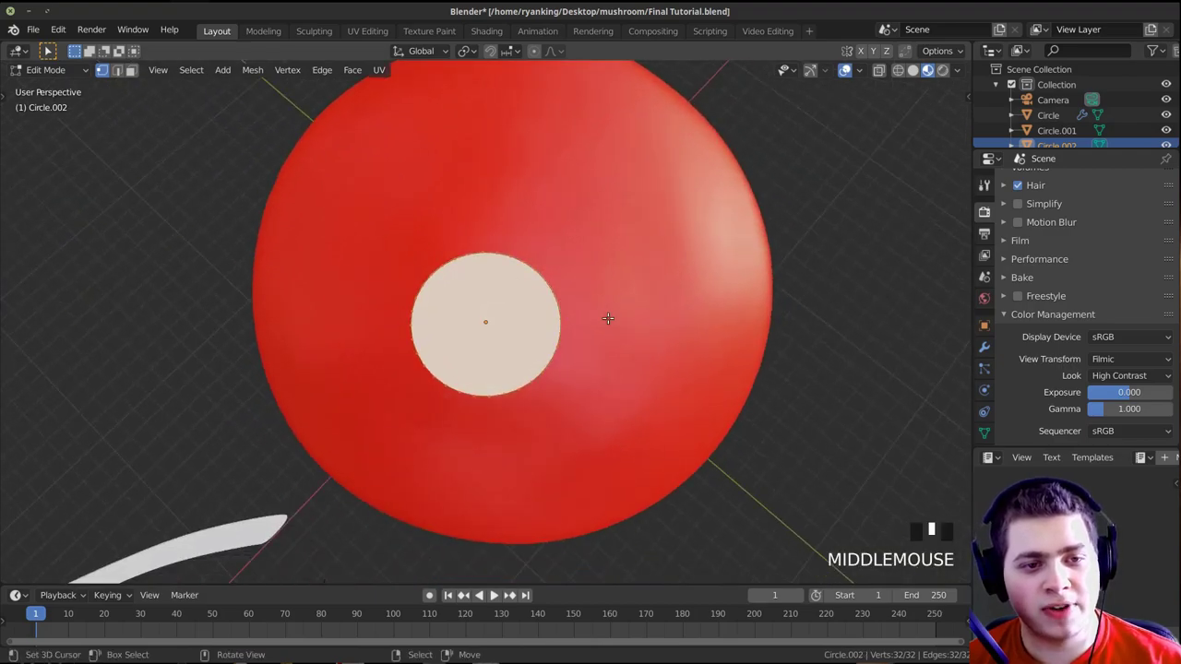
scroll(599, 307, "up", 4)
key("i")
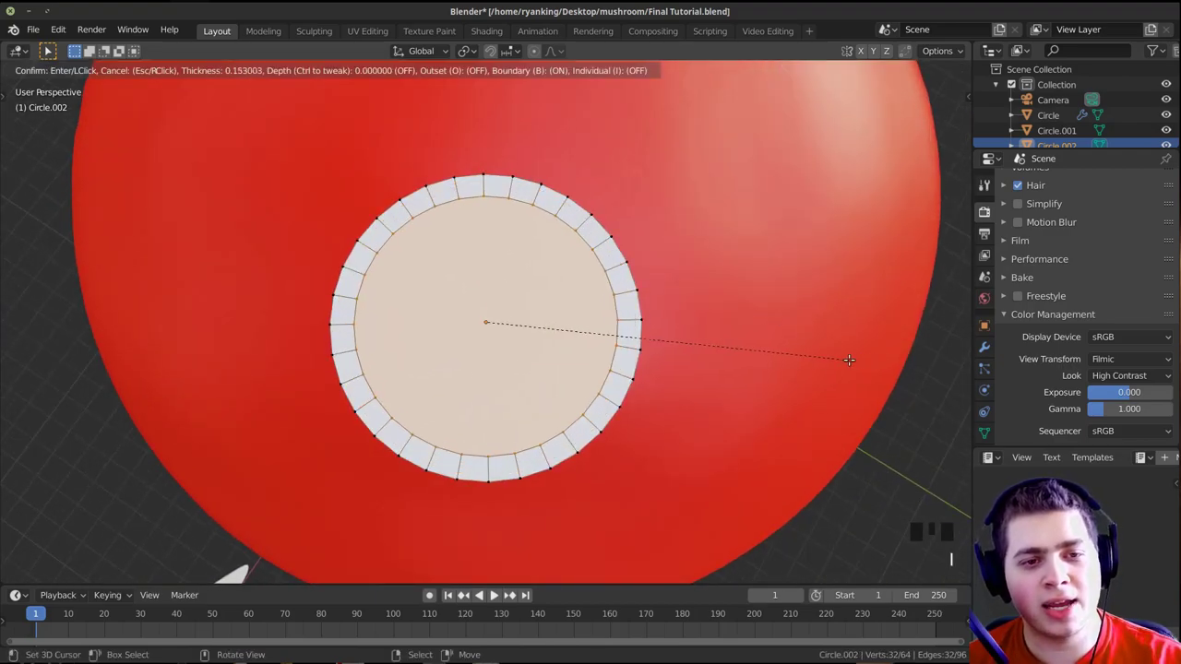
left_click(834, 365)
key("i")
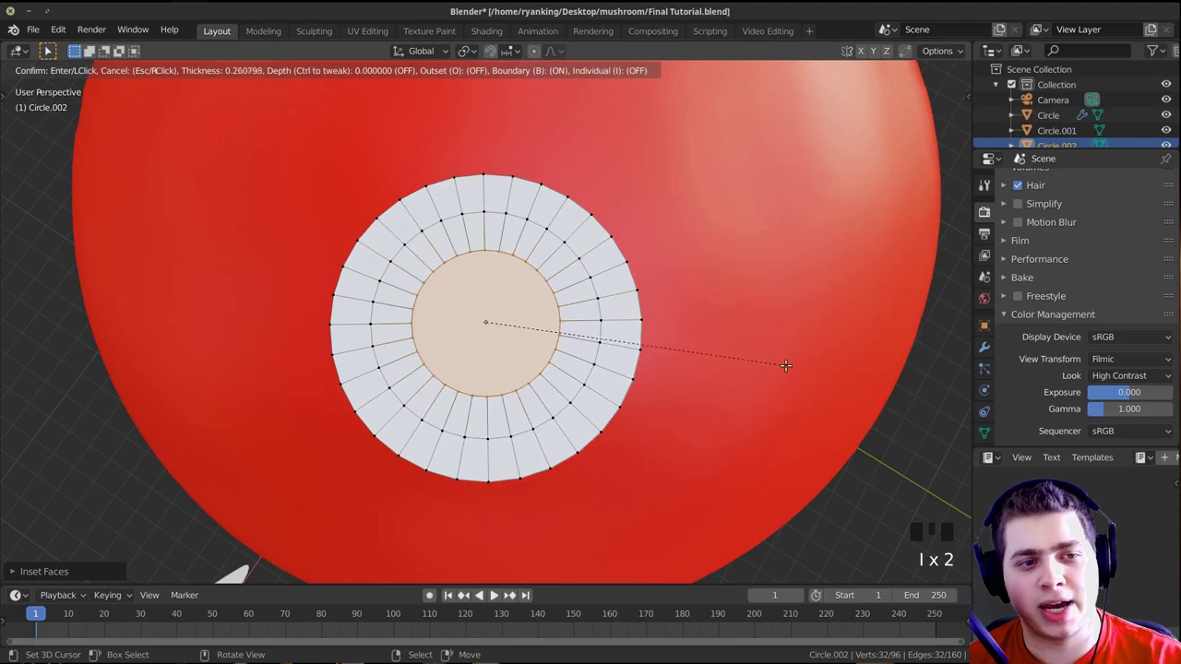
left_click(772, 366)
Return to Object Mode and add a Shrinkwrap modifier to the disc with the mushroom cap, Circle.001, as its target
middle_click_drag(772, 366, 435, 328)
middle_click_drag(369, 298, 409, 311, "shift")
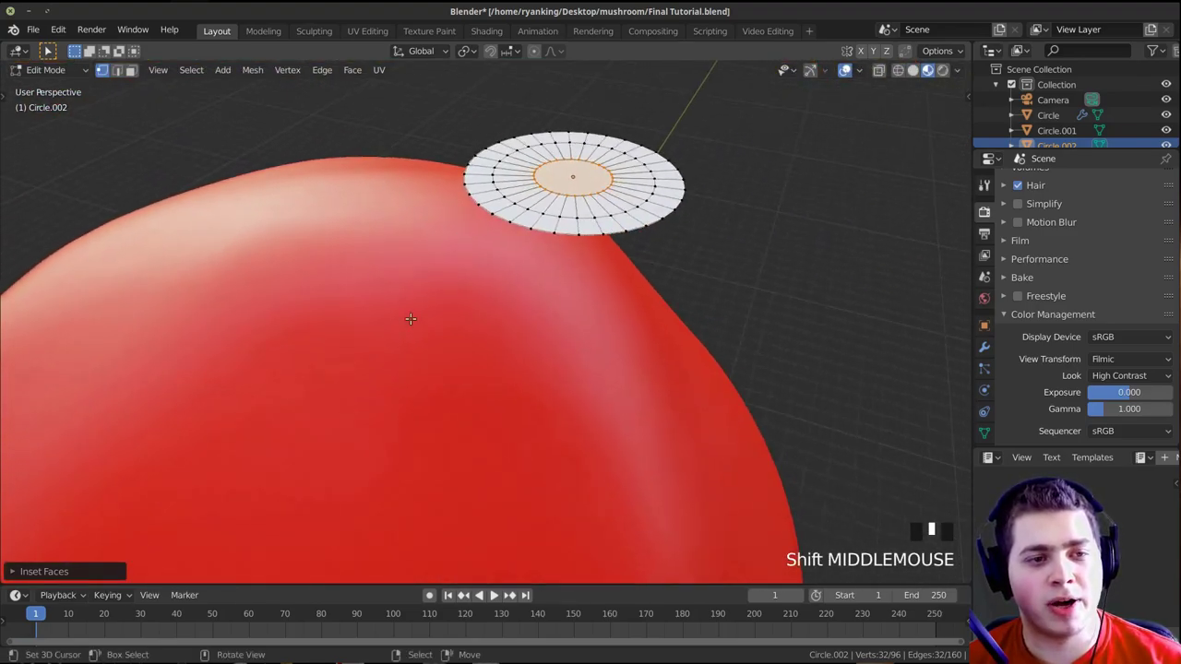
scroll(508, 281, "down", 3)
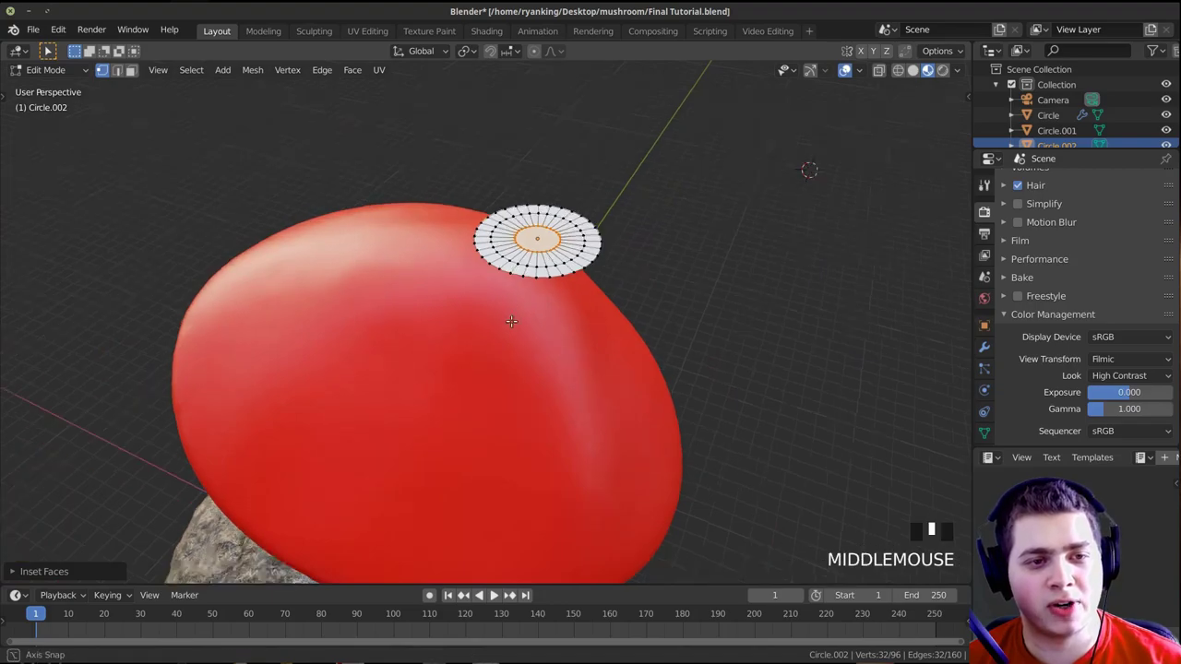
scroll(514, 316, "up", 2)
middle_click_drag(514, 317, 739, 294)
key("Tab")
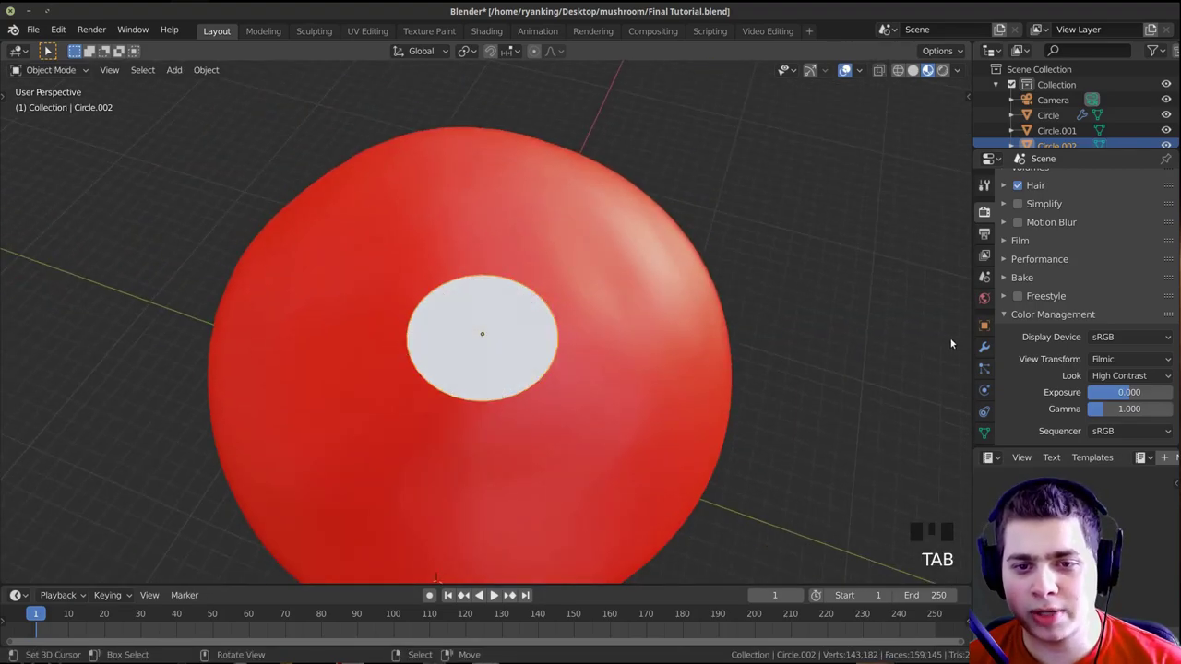
left_click(984, 348)
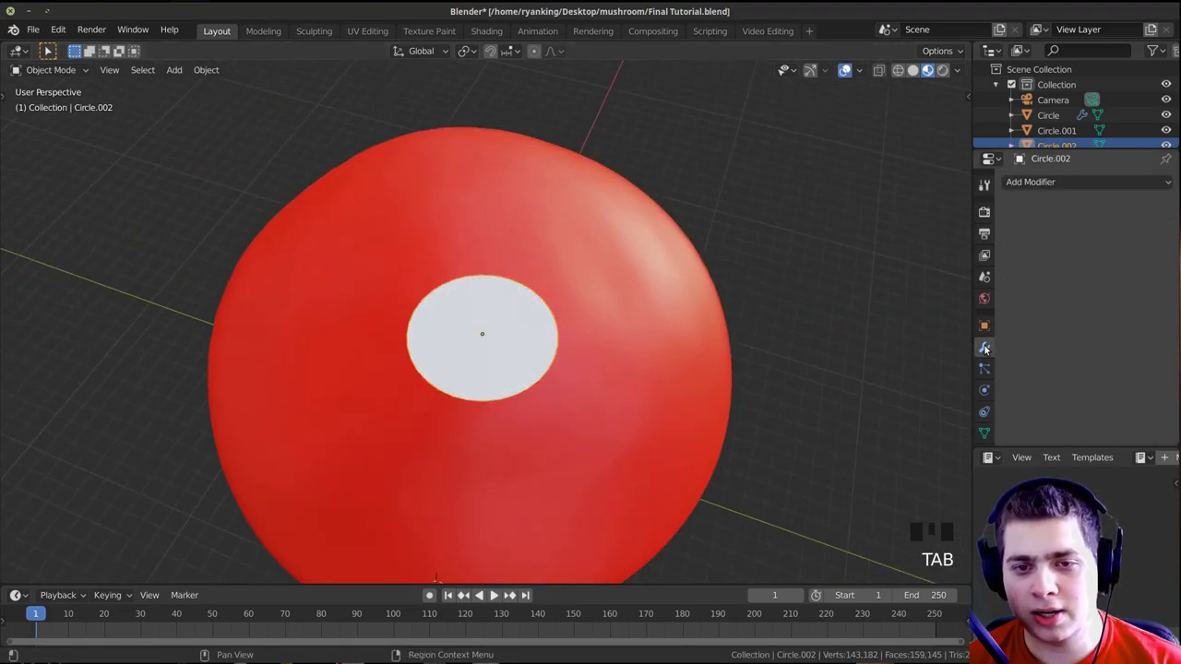
left_click(1050, 177)
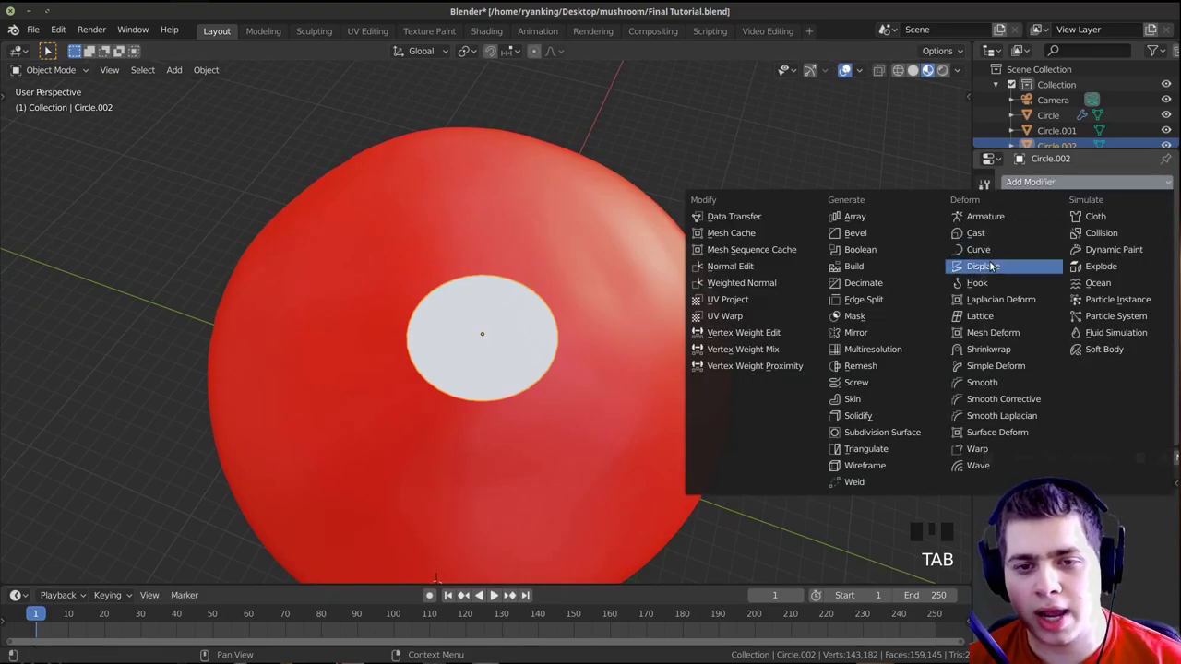
left_click(1032, 349)
middle_click_drag(766, 369, 543, 257)
middle_click_drag(432, 311, 498, 277)
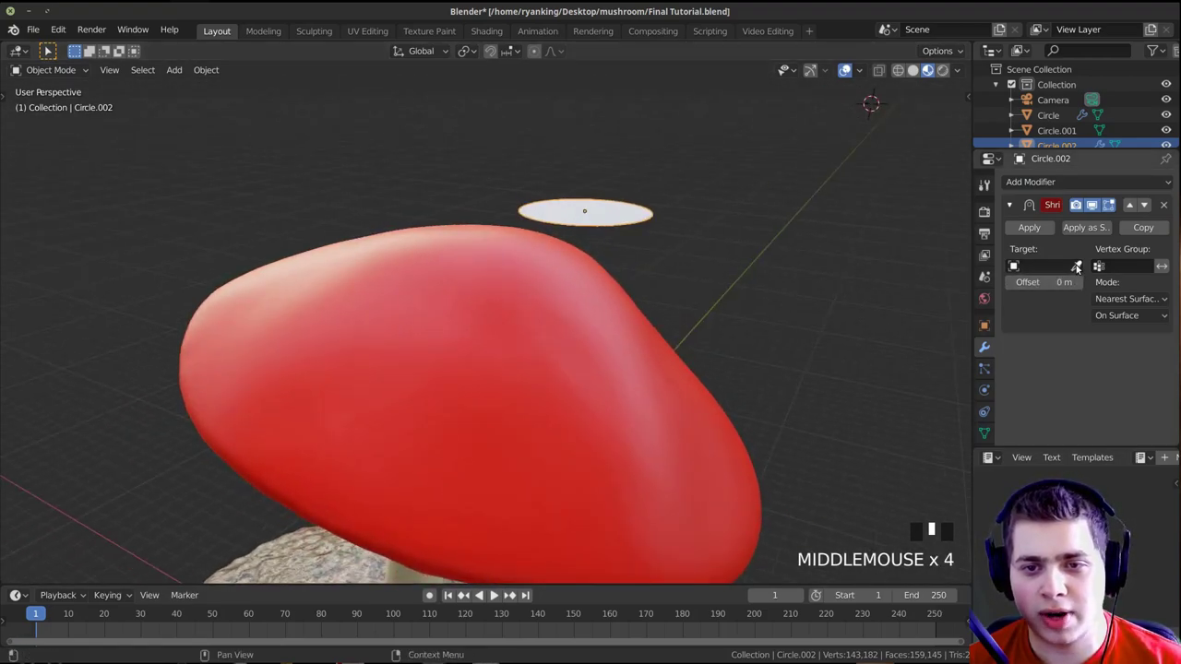
left_click(471, 230)
Add a Solidify modifier to the spot and set its thickness to about -0.045 m so it rises above the cap
middle_click_drag(574, 246, 477, 292)
scroll(700, 288, "up", 1)
mouse_move(700, 288)
middle_mouse_down()
mouse_move(617, 287)
mouse_move(611, 326)
mouse_move(709, 269)
middle_mouse_up()
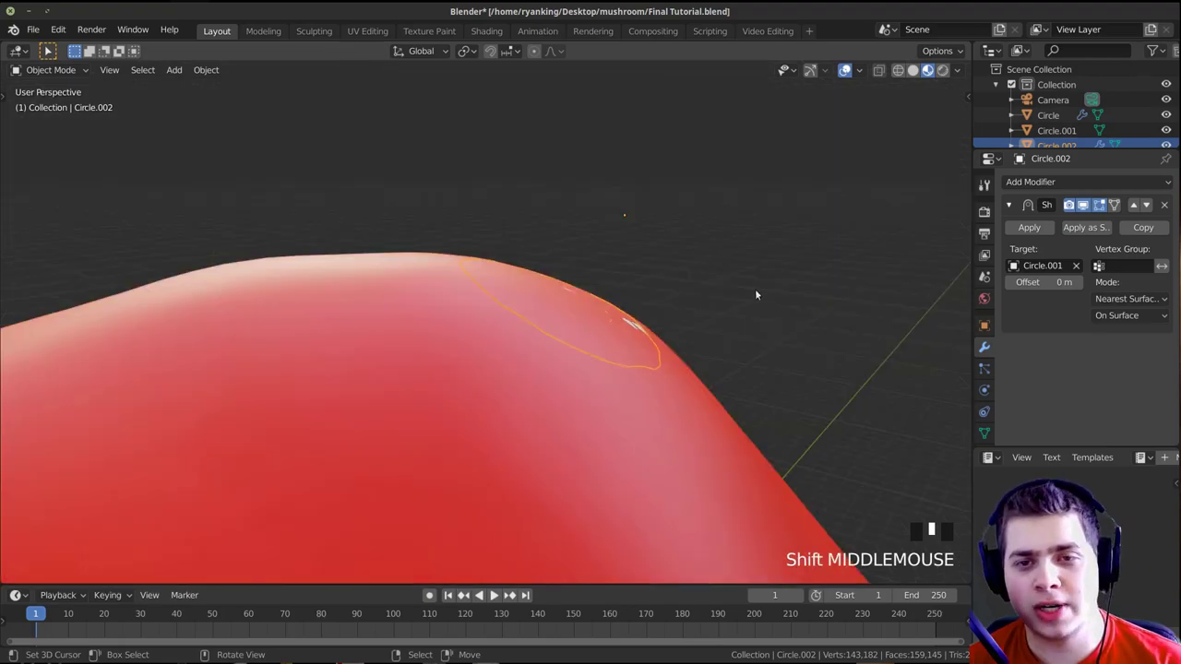
scroll(749, 302, "up", 1)
left_click(1029, 182)
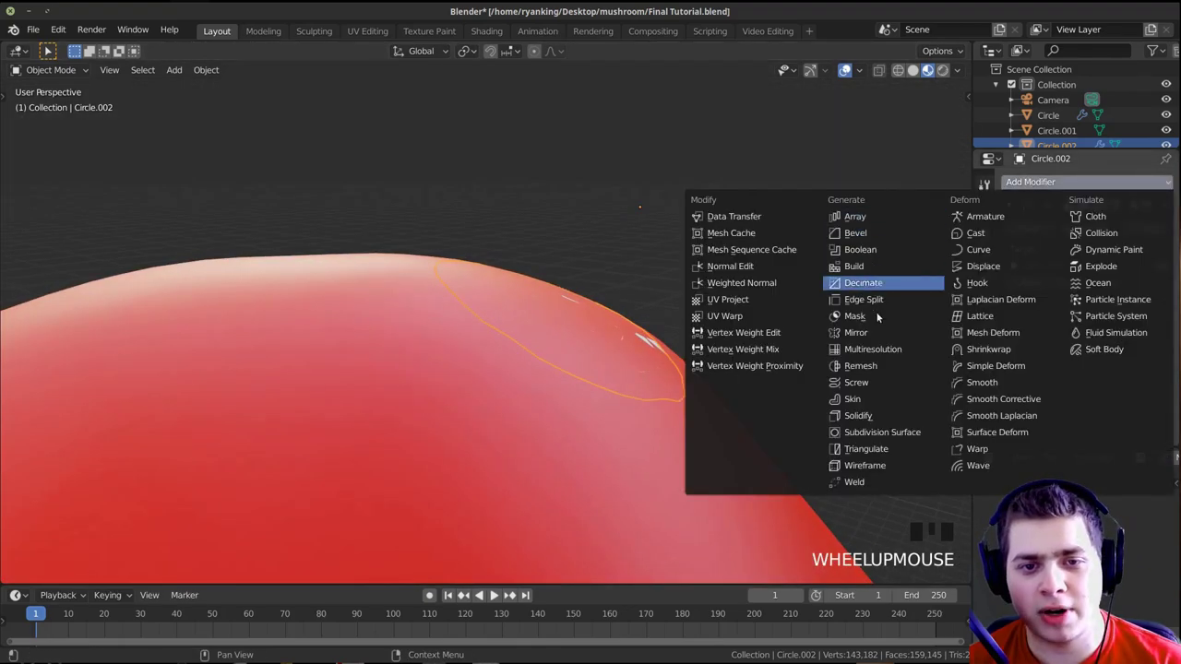
left_click(872, 418)
middle_click_drag(687, 358, 661, 385, "shift")
scroll(662, 385, "up", 1)
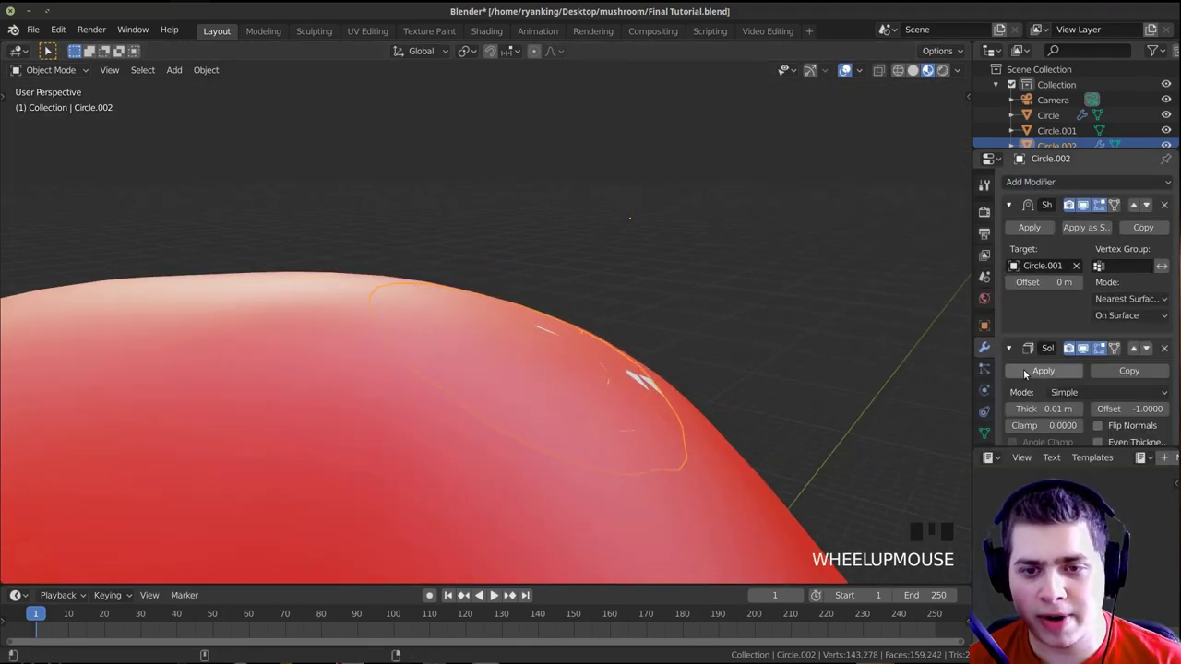
left_click_drag(1043, 409, 1015, 409, "shift")
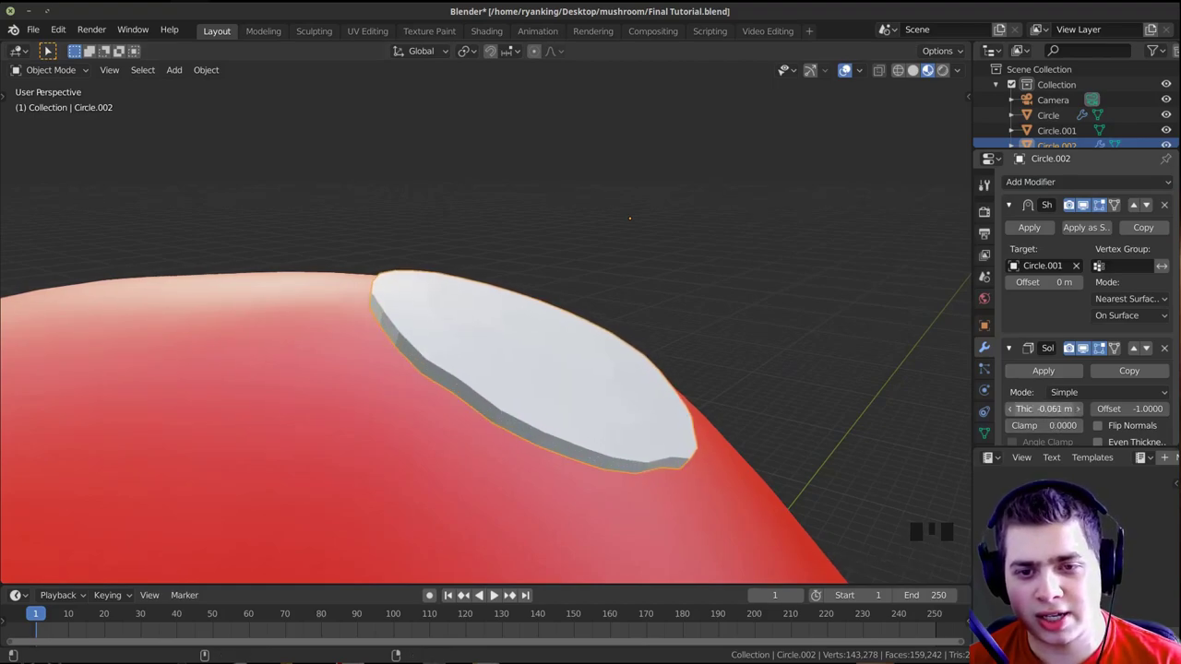
Give the spot a level 2 Subdivision Surface and shade it smooth
middle_click_drag(966, 418, 526, 203)
key("ctrl+2")
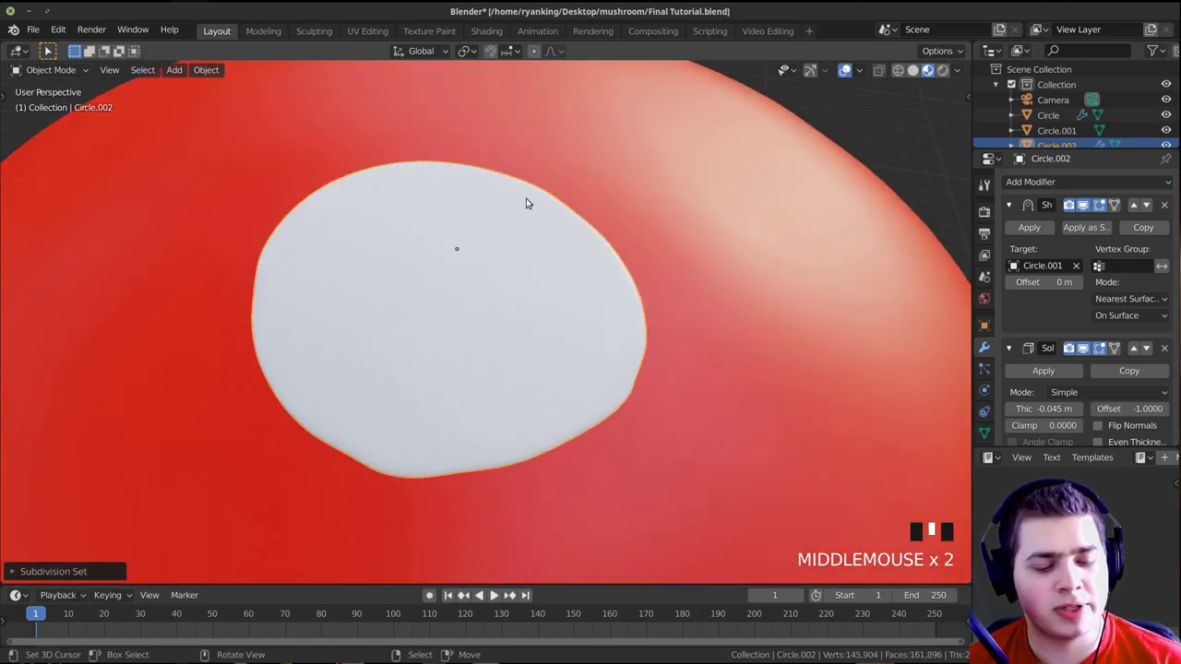
left_click(205, 70)
left_click(279, 381)
In Edit Mode, select the whole disc, tilt it to the cap's slope, move it off to the cap's side and enlarge it
middle_click_drag(278, 382, 622, 267)
key("Tab")
middle_click_drag(570, 340, 683, 244)
key("a")
key("r")
left_click(682, 345)
key("g")
left_click(783, 351)
key("s")
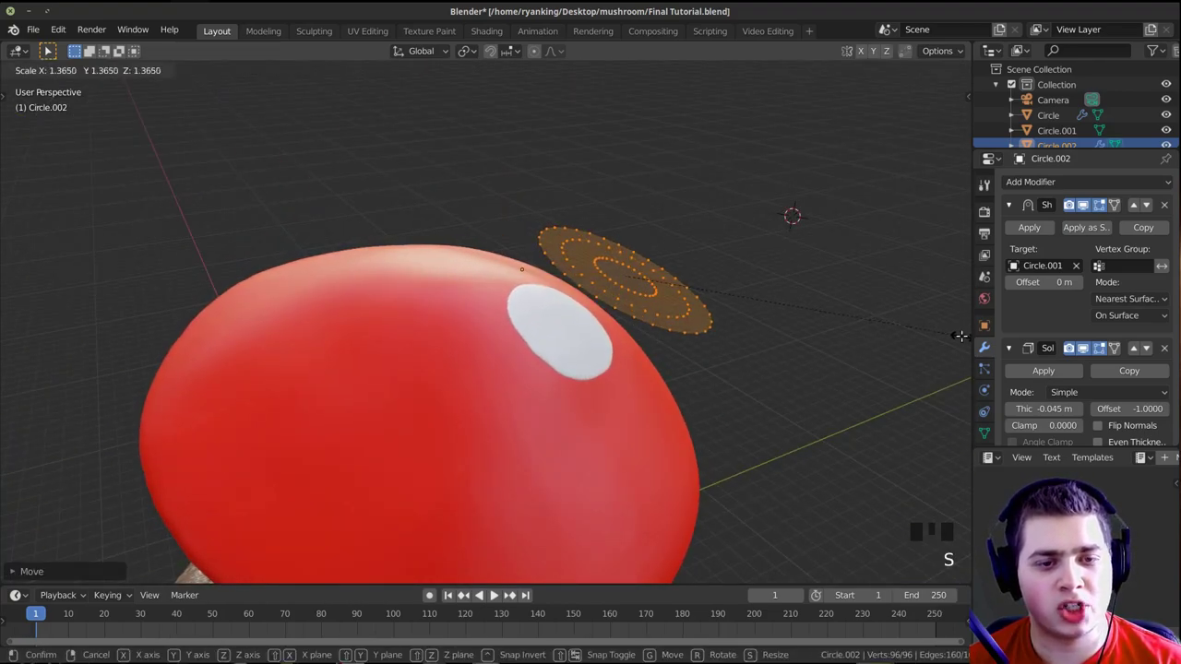
left_click(818, 355)
Reposition the first disc around the cap and rotate it freely until its projected spot sits well on the sloping side
middle_click_drag(817, 355, 778, 365)
key("g")
left_click(854, 436)
middle_click_drag(853, 435, 638, 358)
key("r")
key("r")
left_click(645, 376)
key("g")
left_click(613, 404)
middle_click_drag(613, 404, 542, 338)
key("g")
left_click(522, 461)
key("g")
left_click(506, 323)
Duplicate the disc for a second spot, place the copy on another side of the cap and adjust its size
scroll(591, 327, "down", 1)
key("shift+d")
left_click(477, 243)
key("g")
middle_click_drag(477, 242, 726, 367)
left_click(644, 352)
key("s")
left_click(651, 351)
key("g")
left_click(710, 380)
Resize the second disc and rotate it freely so it follows the cap's surface
key("s")
left_click(705, 373)
key("r")
key("r")
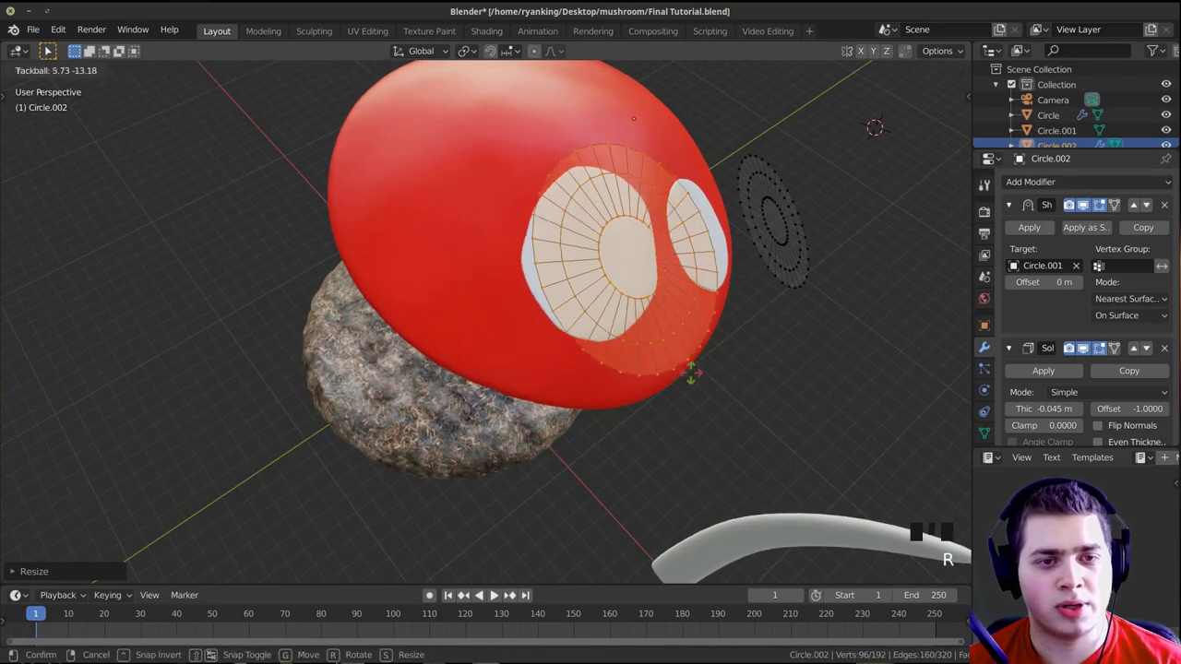
left_click(703, 347)
key("s")
left_click(682, 319)
Add a third spot with another copy of the disc, rotated and positioned over a bare part of the cap
middle_click_drag(682, 317, 738, 263)
middle_click_drag(738, 263, 728, 210)
key("r")
left_click(758, 217)
key("r")
left_click(728, 263)
middle_click_drag(728, 262, 578, 213)
key("g")
left_click(639, 399)
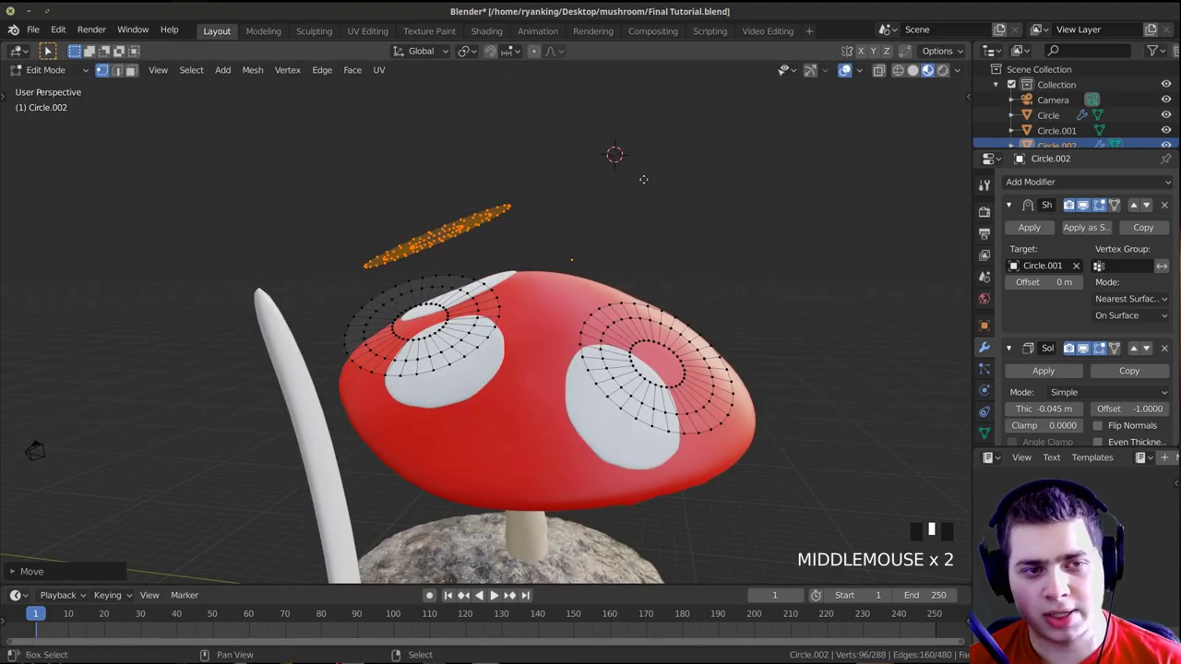
Duplicate the disc for a fourth spot, rotate and move the copy over another bare area, and clear the selection
key("shift+d")
left_click(756, 205)
key("r")
left_click(748, 304)
key("g")
left_click(703, 302)
key("alt+a")
Select the whole linked disc of the large spot facing the view, rotate it and adjust its scale
middle_click_drag(699, 302, 634, 368)
right_click(634, 367)
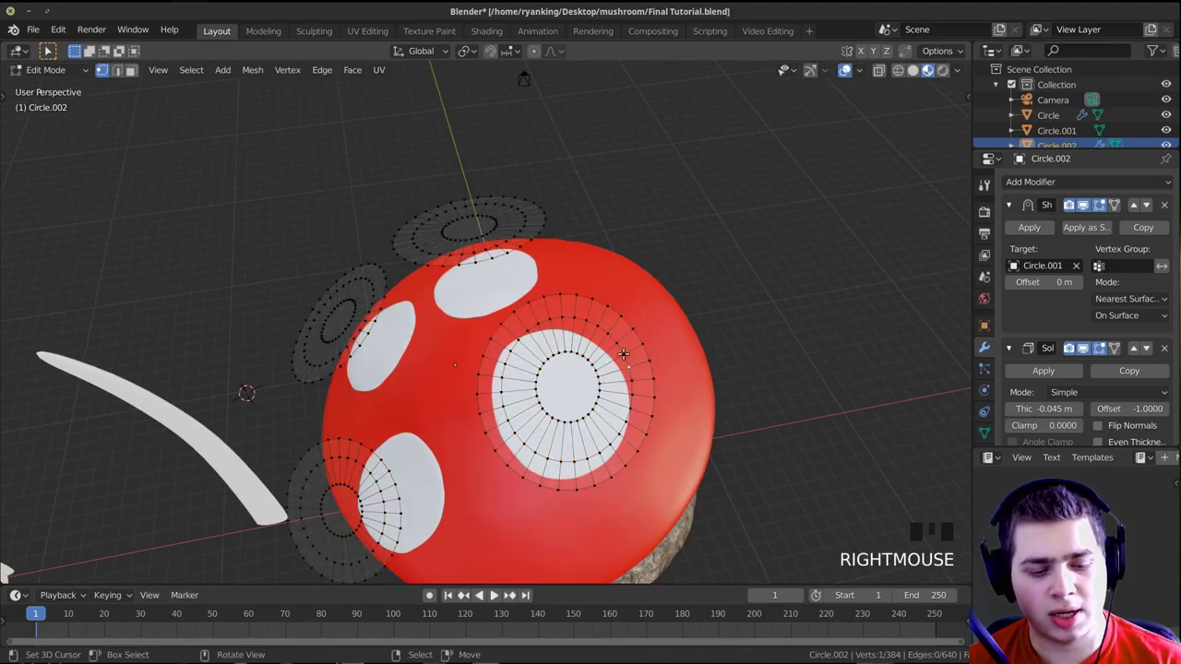
key("l")
key("r")
left_click(646, 336)
key("s")
left_click(663, 328)
middle_click_drag(662, 328, 580, 287, "shift")
key("a")
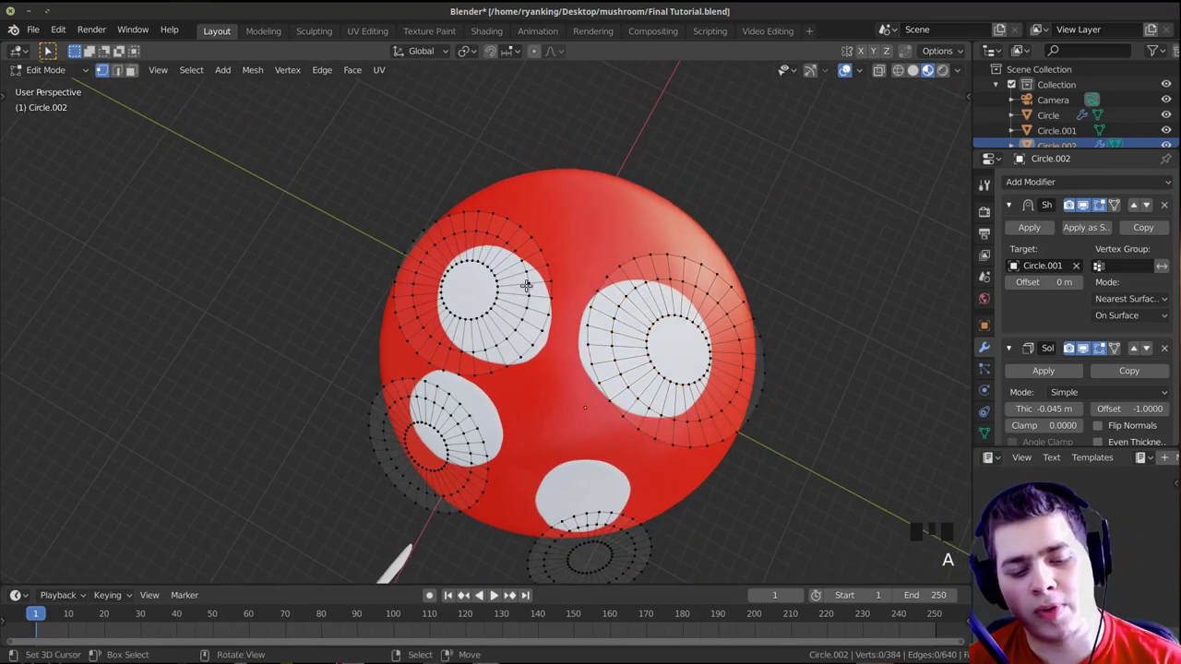
key("l")
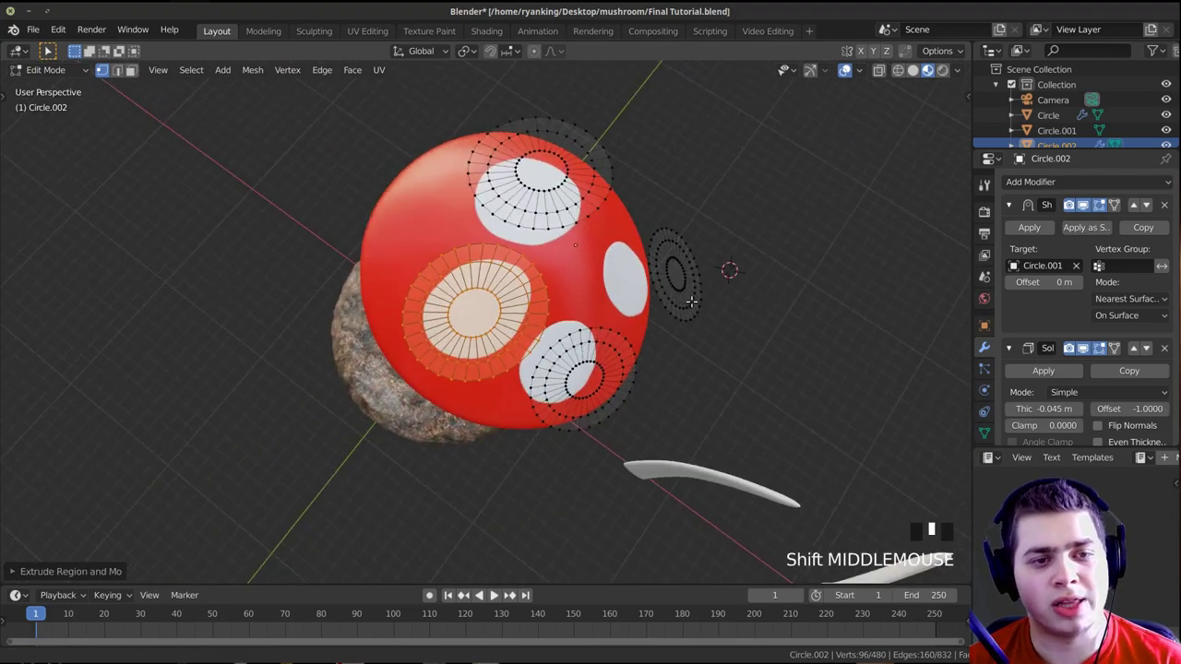
middle_click_drag(696, 296, 710, 313, "shift")
scroll(706, 309, "up", 2)
middle_click_drag(705, 309, 593, 327)
key("r")
key("r")
left_click(680, 279)
key("s")
left_click(686, 292)
key("ctrl+z")
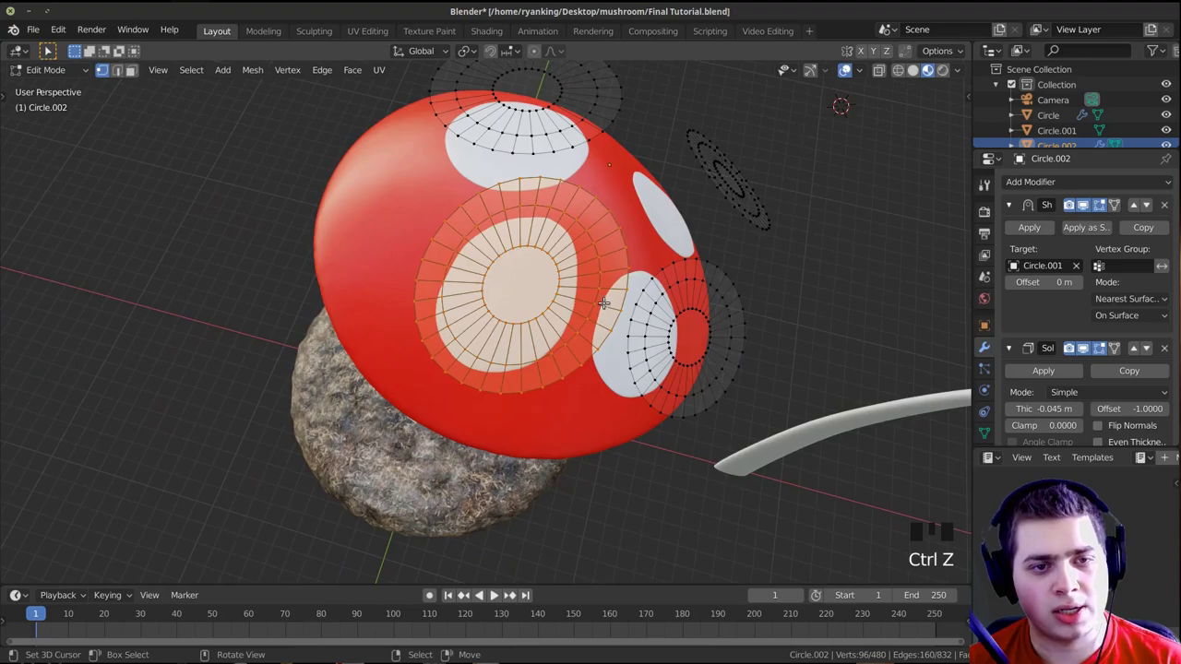
key("g")
key("ctrl+z")
key("ctrl+z")
key("ctrl+z")
key("ctrl+z")
Return to Object Mode and set the Solidify thickness to -0.057 m so the cap no longer pokes through the spots
middle_click_drag(605, 310, 488, 375)
right_click(561, 311)
key("Tab")
scroll(582, 441, "up", 2)
middle_click_drag(583, 441, 664, 366)
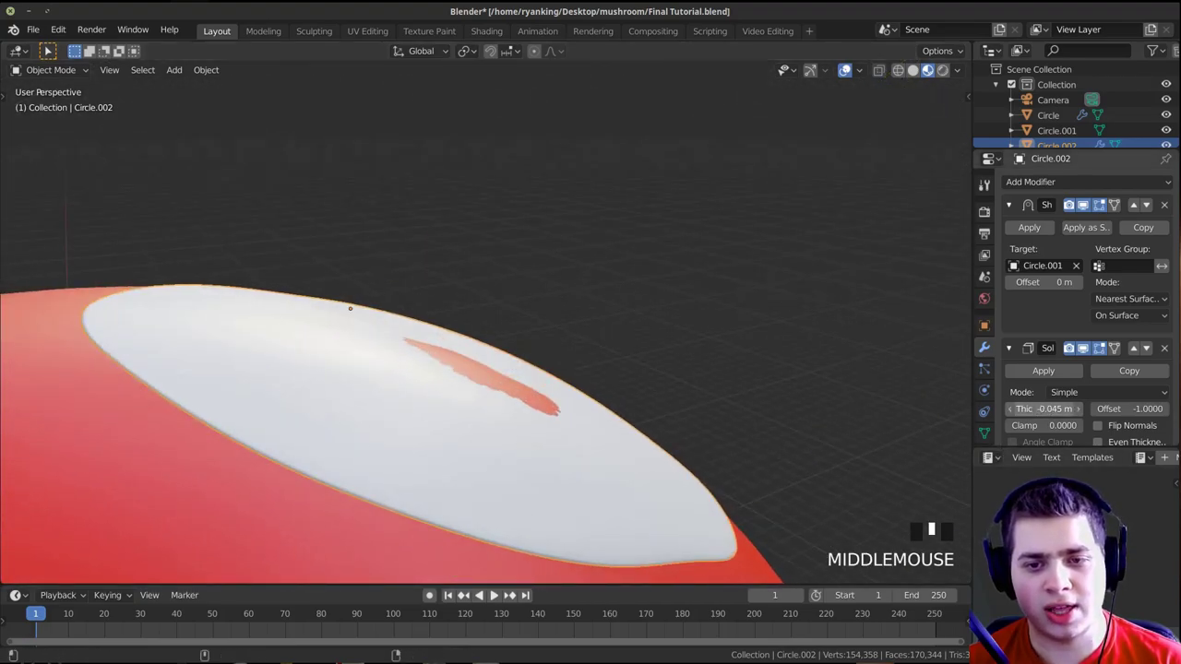
left_click_drag(1043, 409, 1018, 409, "shift")
In Edit Mode, duplicate the large spot's disc and place the copy over a neighbouring bare area of the cap
middle_click_drag(717, 340, 445, 339)
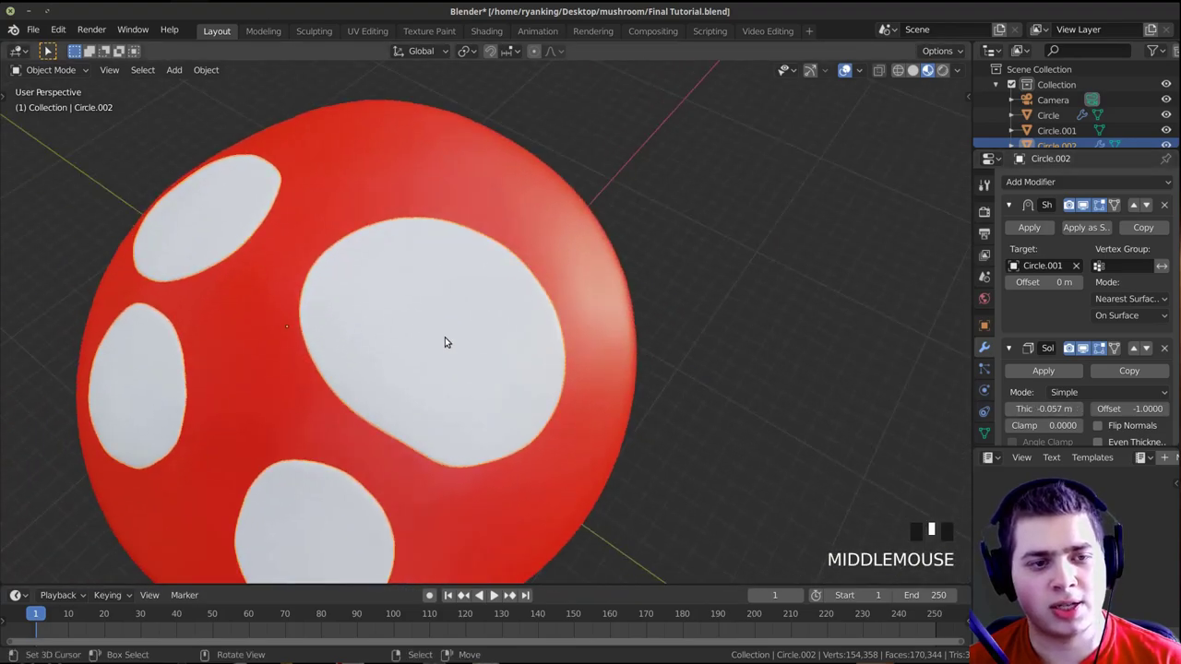
key("Tab")
middle_click_drag(508, 316, 441, 424)
key("shift+d")
left_click(697, 77)
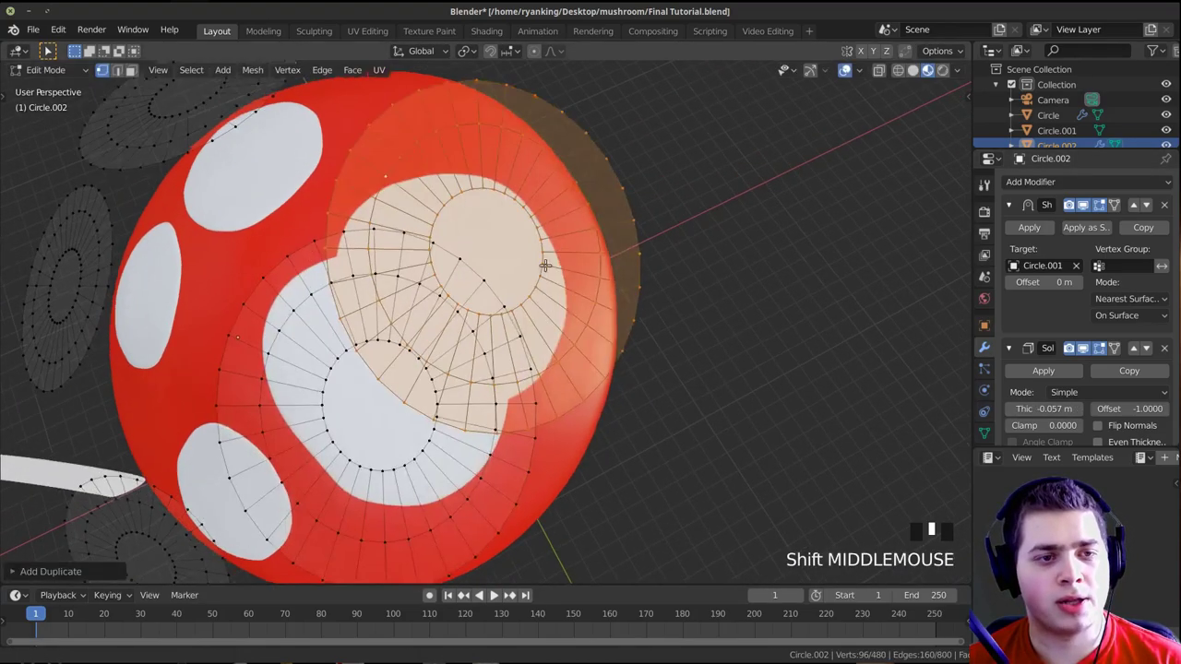
middle_click_drag(687, 85, 623, 137, "shift")
middle_click_drag(761, 227, 683, 284)
Scale down the new disc and fill the cap's remaining bare areas with further resized and repositioned spots
key("s")
left_click(578, 275)
key("g")
left_click(610, 303)
key("s")
left_click(591, 300)
key("g")
left_click(616, 315)
Select the mushroom's spots, cap and stem together and place a linked duplicate of them beside the original
middle_click_drag(544, 336, 591, 242)
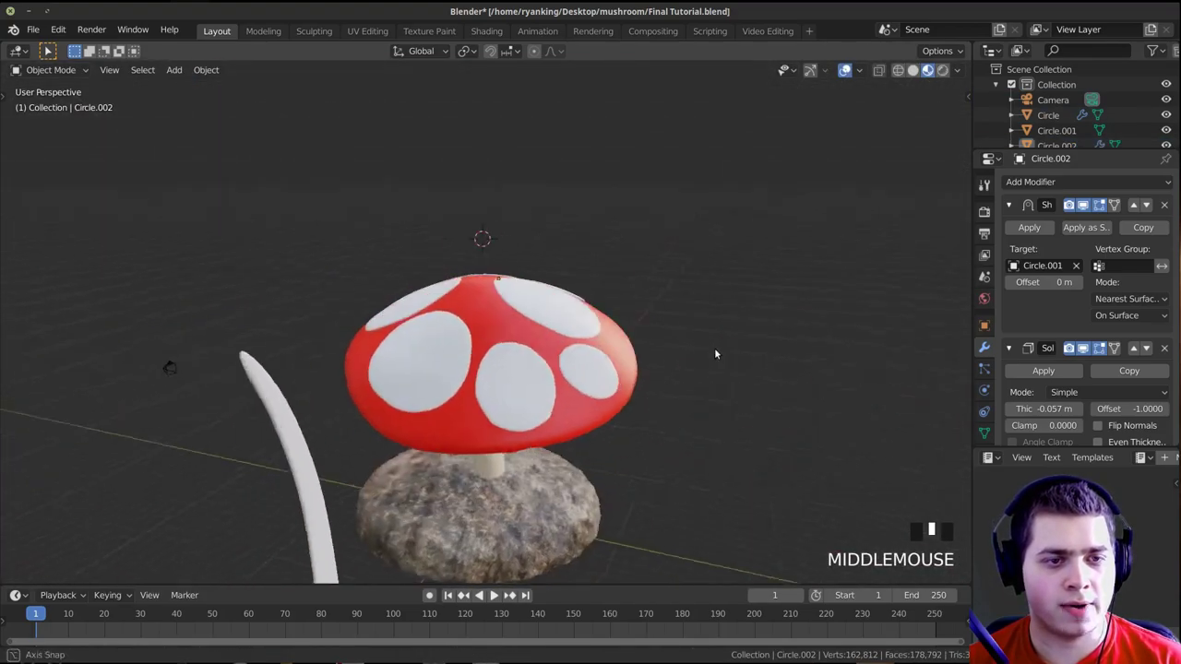
middle_click_drag(591, 241, 412, 290, "shift")
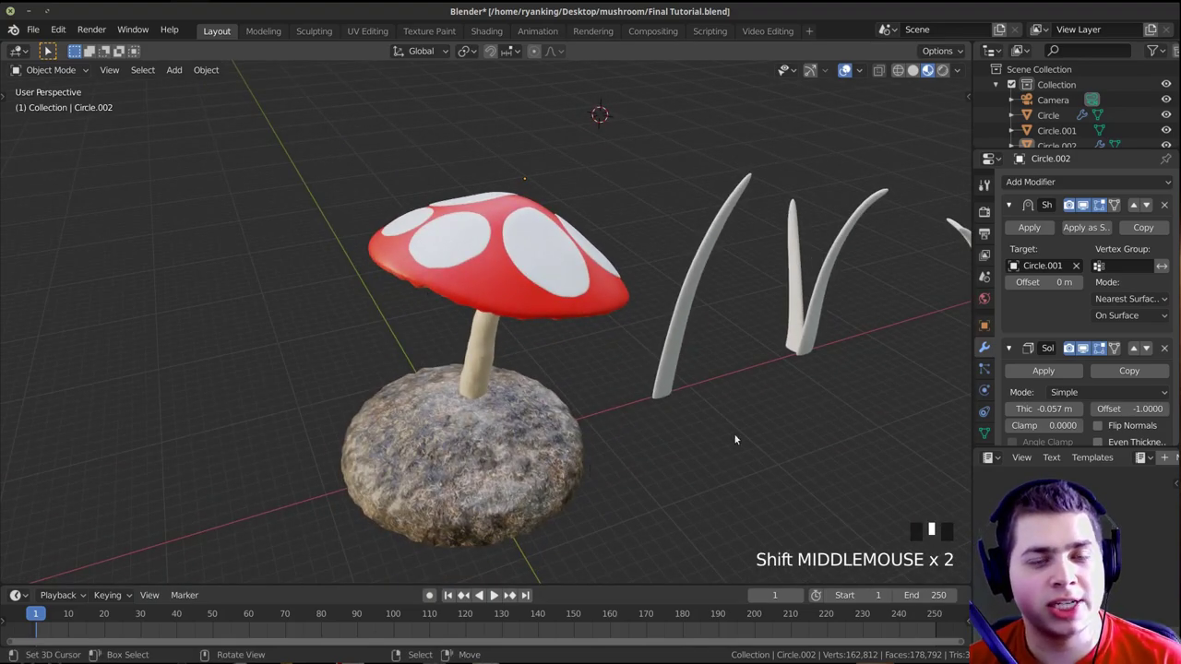
scroll(600, 300, "up", 3)
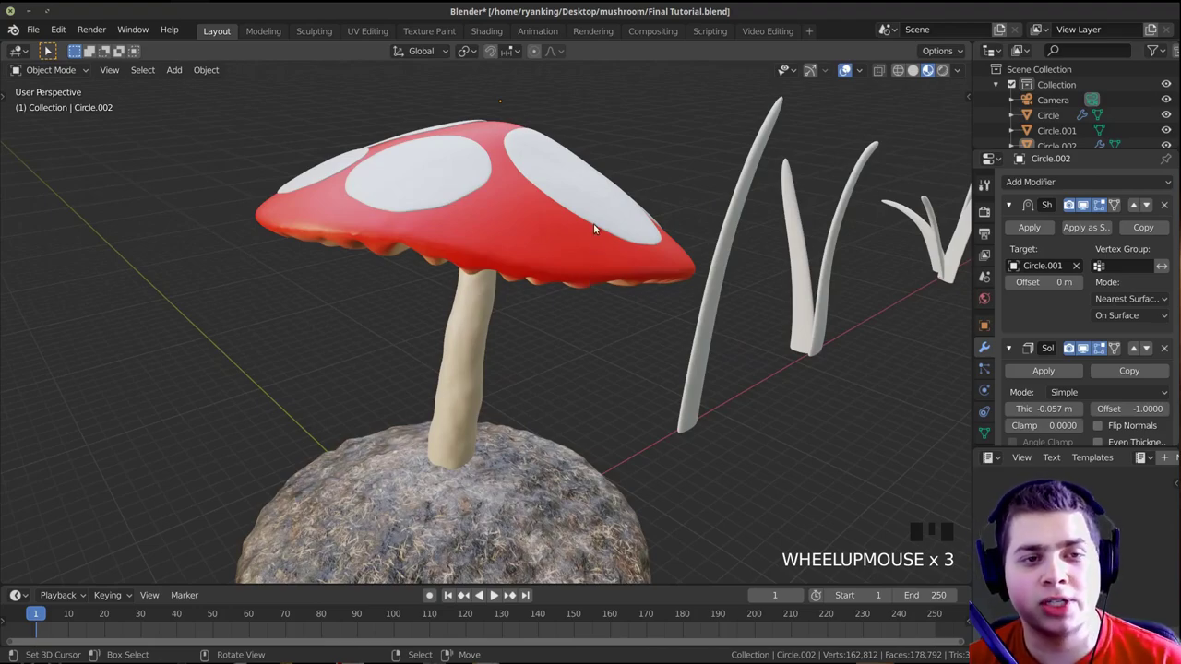
middle_click_drag(576, 161, 626, 158, "shift")
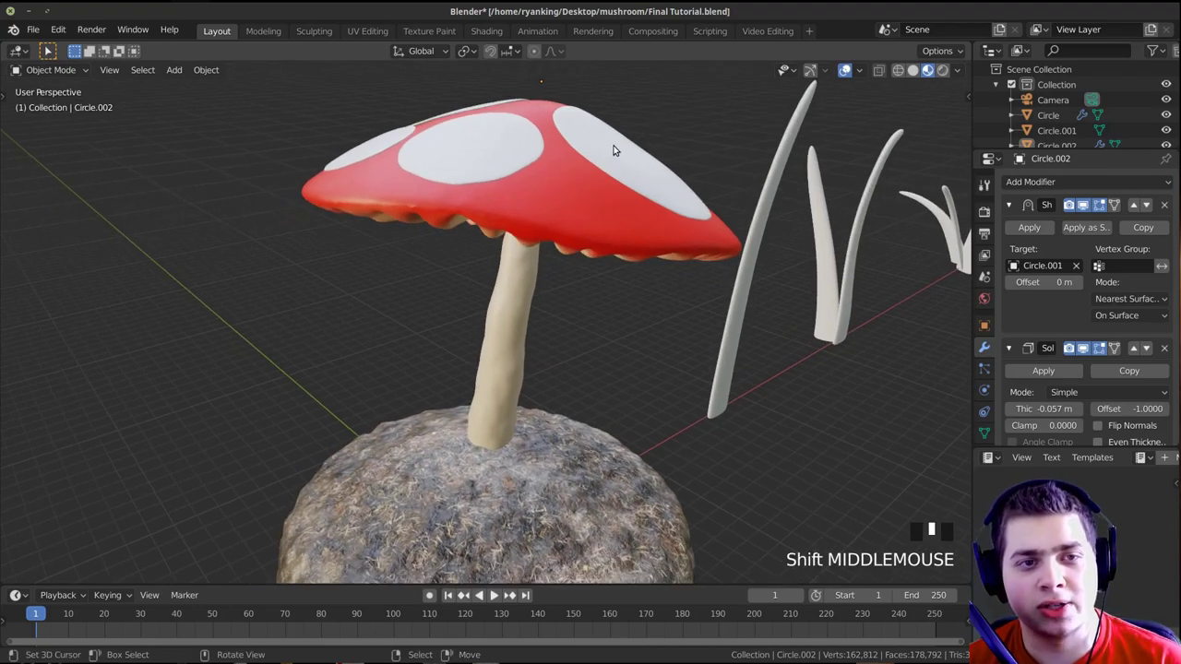
right_click(596, 231, "shift")
right_click(525, 339, "shift")
scroll(554, 345, "down", 2)
middle_click_drag(553, 345, 533, 290)
middle_click_drag(838, 243, 756, 293)
mouse_move(854, 225)
middle_mouse_down()
mouse_move(806, 243)
mouse_move(840, 215)
middle_mouse_up()
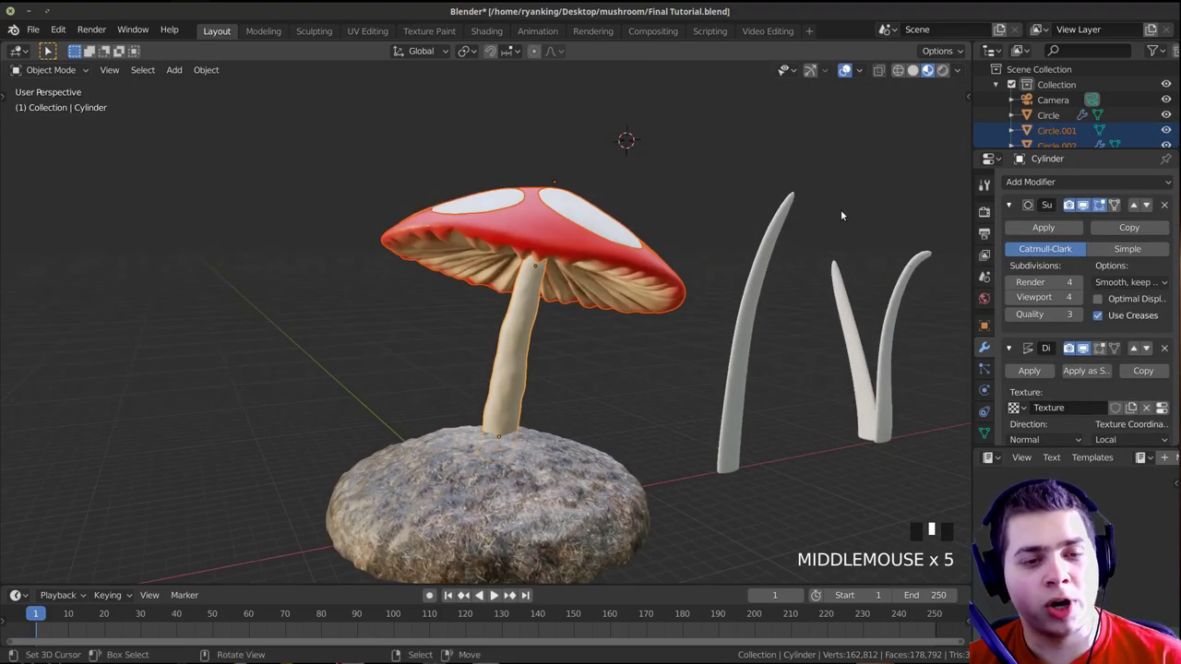
key("alt+d")
left_click(695, 205)
middle_click_drag(631, 269, 624, 272)
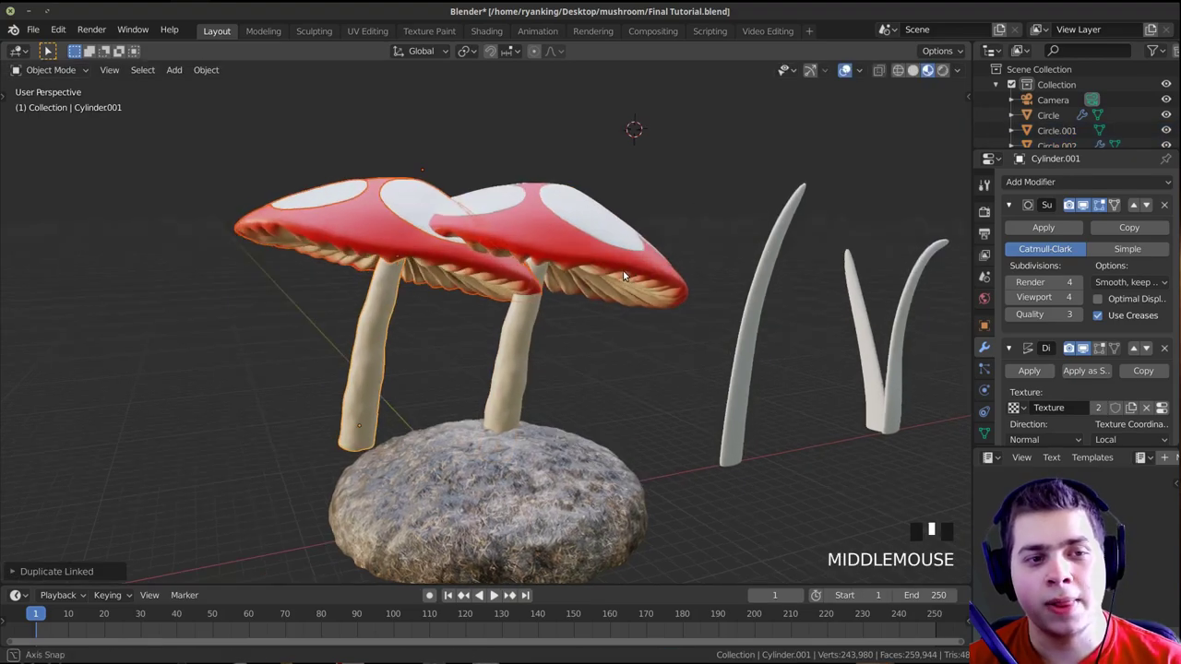
Scale down the duplicated mushroom, rotate it slightly and stand it on the rock beside the large mushroom's stem
mouse_move(517, 221)
middle_mouse_down()
mouse_move(489, 243)
mouse_move(616, 268)
mouse_move(531, 226)
middle_mouse_up()
key("s")
left_click(558, 286)
key("g")
left_click(520, 235)
key("r")
left_click(551, 189)
middle_click_drag(493, 292, 517, 286)
key("s")
key("g")
left_click(599, 318)
In the camera view, rotate the small mushroom so its white spots show, and adjust its position and size on the rock
key("KP_0")
scroll(517, 319, "up", 1)
left_click_drag(559, 340, 559, 338, "shift")
key("r")
key("r")
middle_click_drag(560, 338, 498, 314, "shift")
left_click(591, 325)
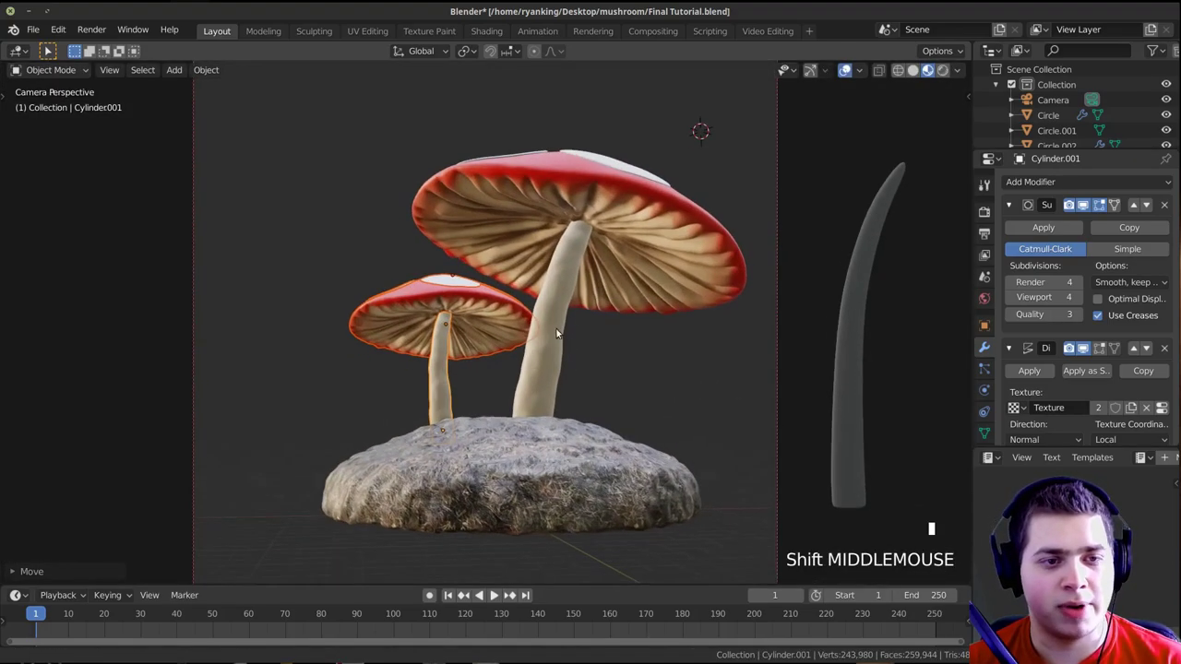
key("r")
left_click(533, 337)
key("g")
left_click(481, 343)
key("s")
left_click(391, 340)
middle_click_drag(389, 340, 508, 309, "shift")
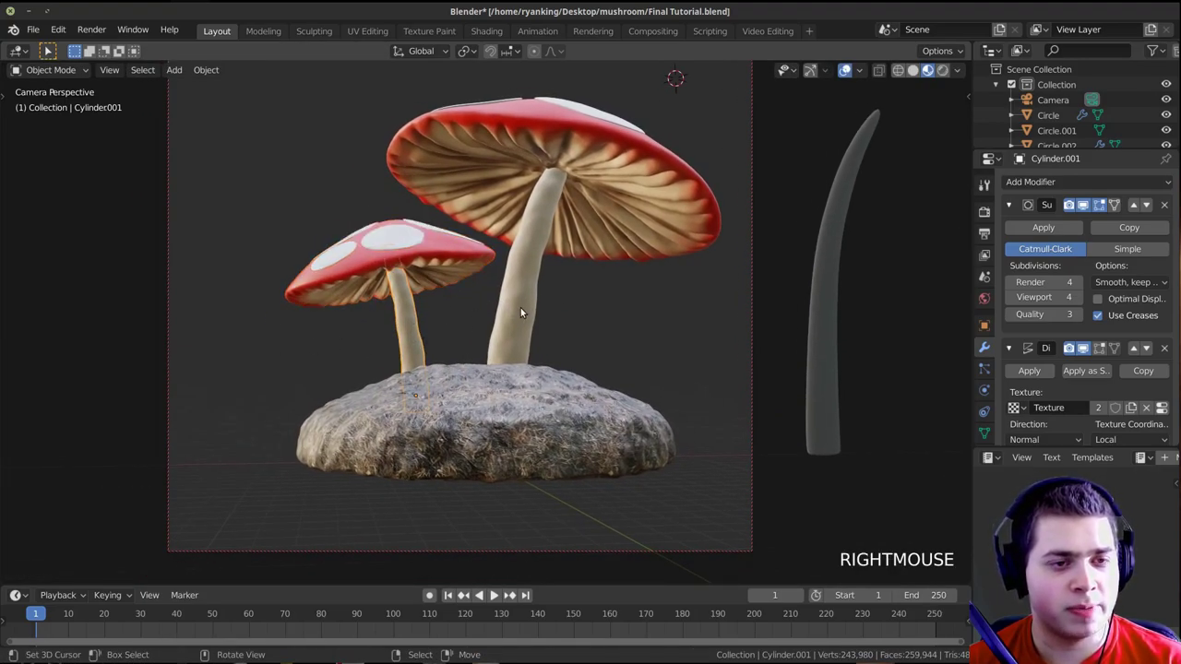
Try to move and rotate the upper part of the small mushroom's stem in Edit Mode with wireframe shading
scroll(520, 314, "up", 2)
key("Tab")
middle_click_drag(673, 274, 591, 316, "shift")
key("z")
left_click(429, 319)
mouse_move(429, 319)
middle_mouse_down()
mouse_move(553, 298)
mouse_move(372, 277)
middle_mouse_up()
scroll(365, 277, "down", 2)
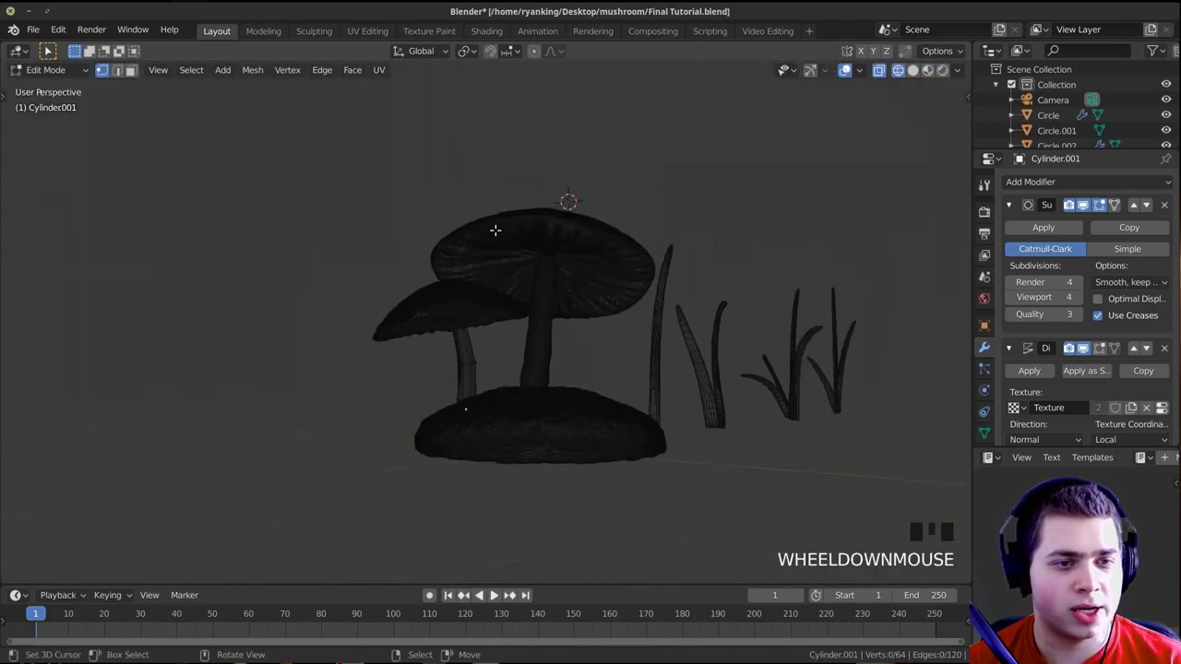
key("b")
scroll(538, 253, "up", 5)
left_click_drag(600, 119, 447, 286)
key("g")
key("r")
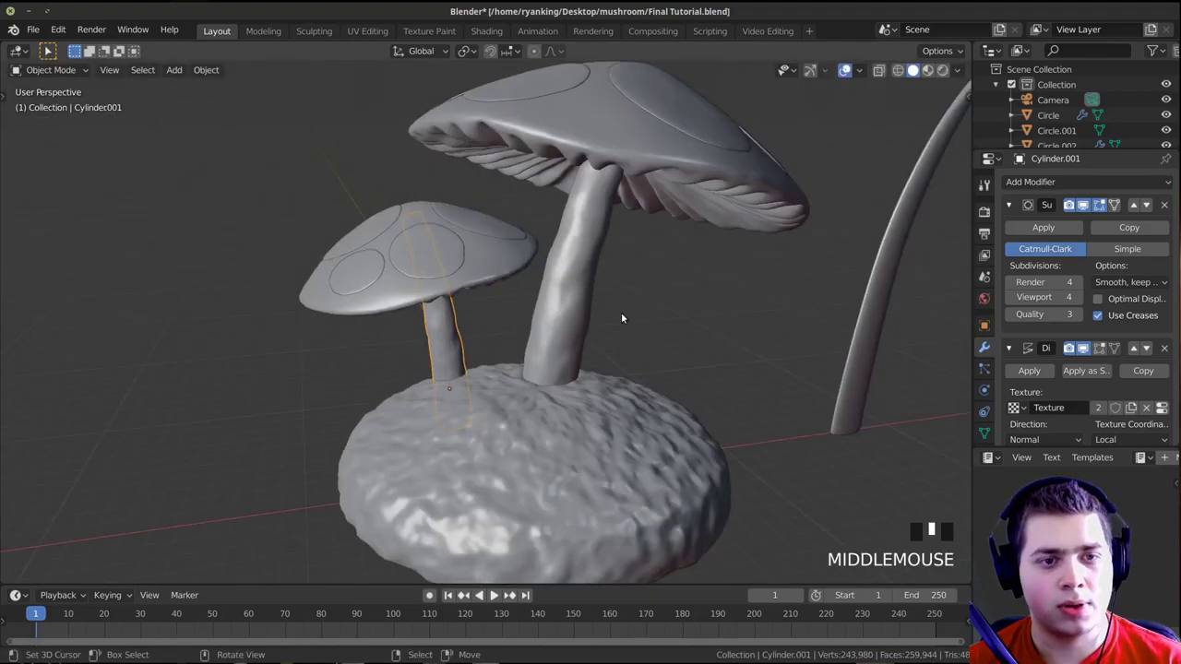
Select the small mushroom's cap and spots together, tilt them further downward and reseat them on the stem
middle_click_drag(621, 318, 451, 257)
right_click(450, 243)
right_click(451, 242, "shift")
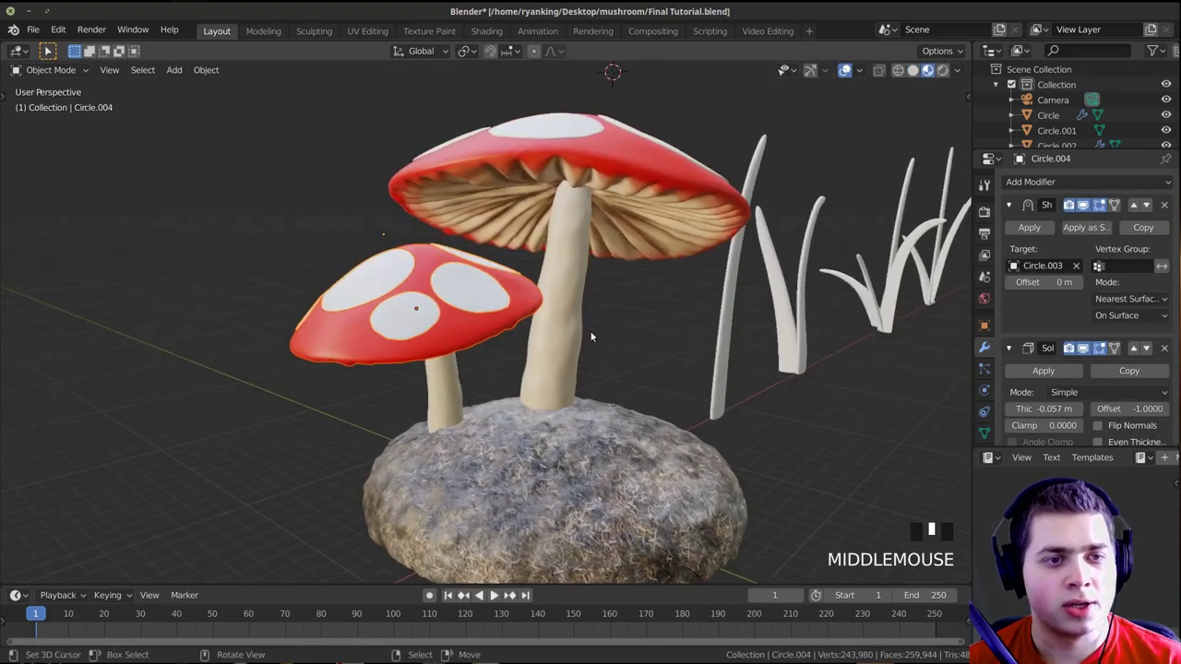
key("r")
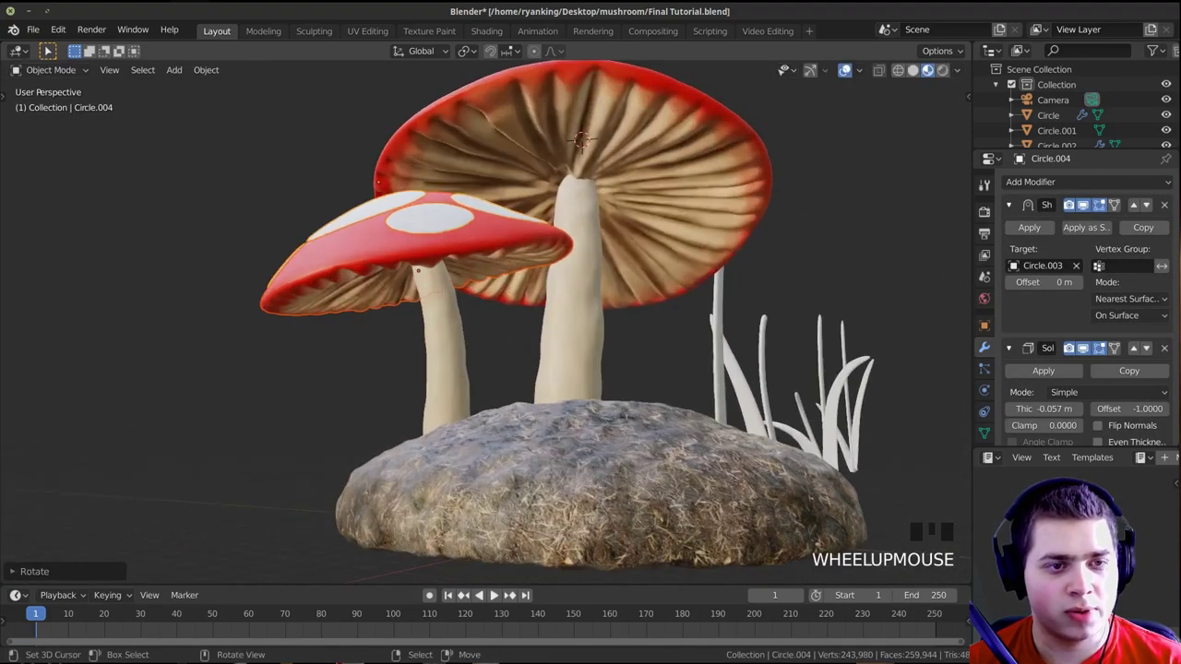
key("r")
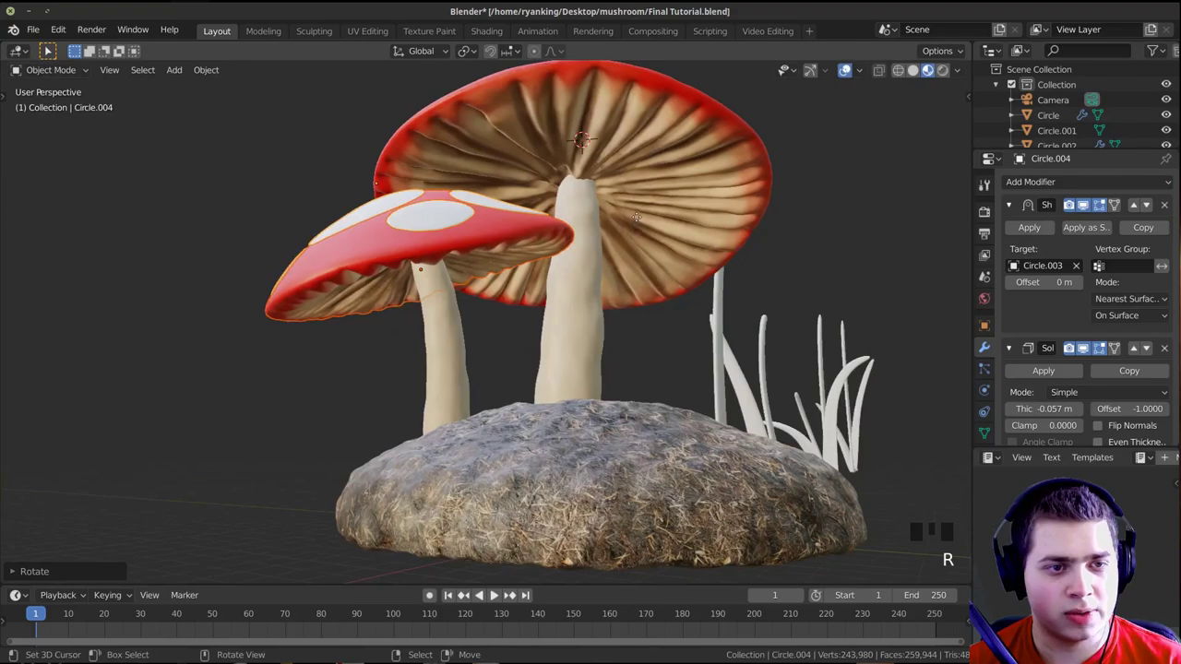
left_click(633, 214)
key("g")
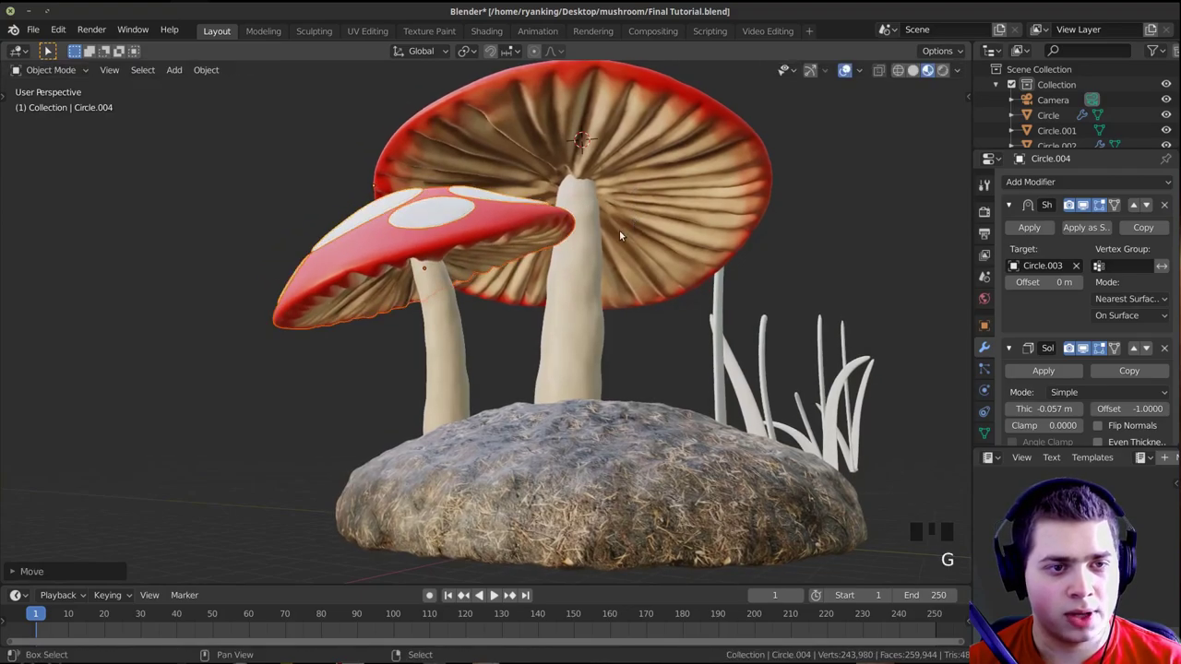
middle_click_drag(619, 230, 646, 258)
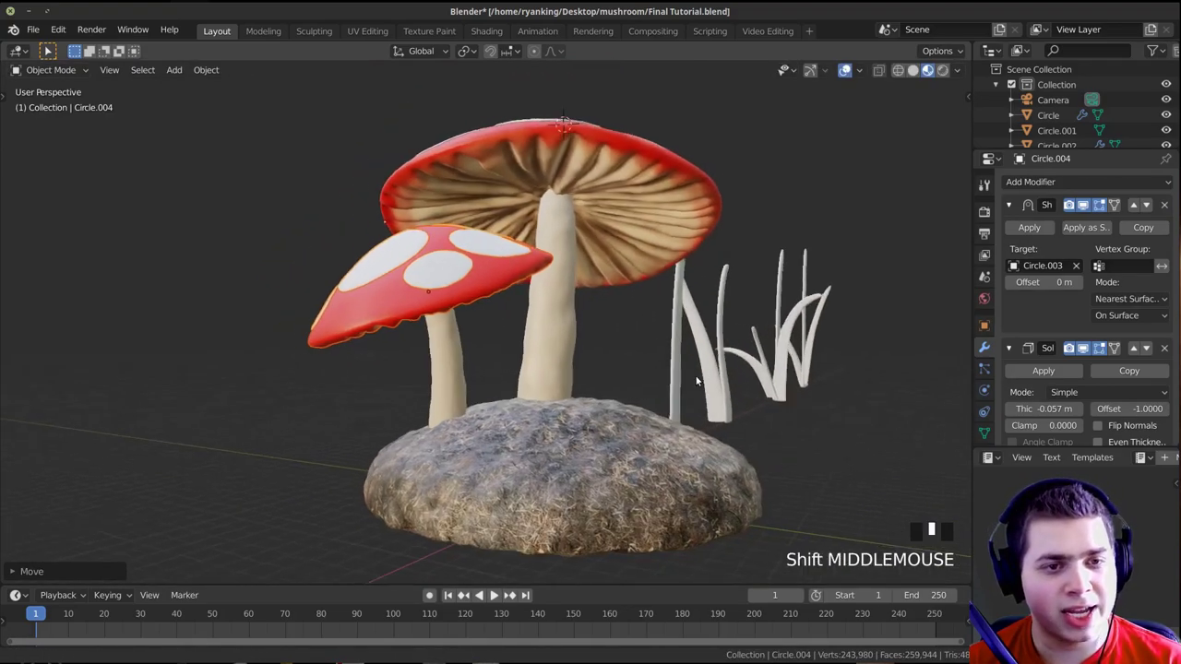
middle_click_drag(646, 369, 579, 385)
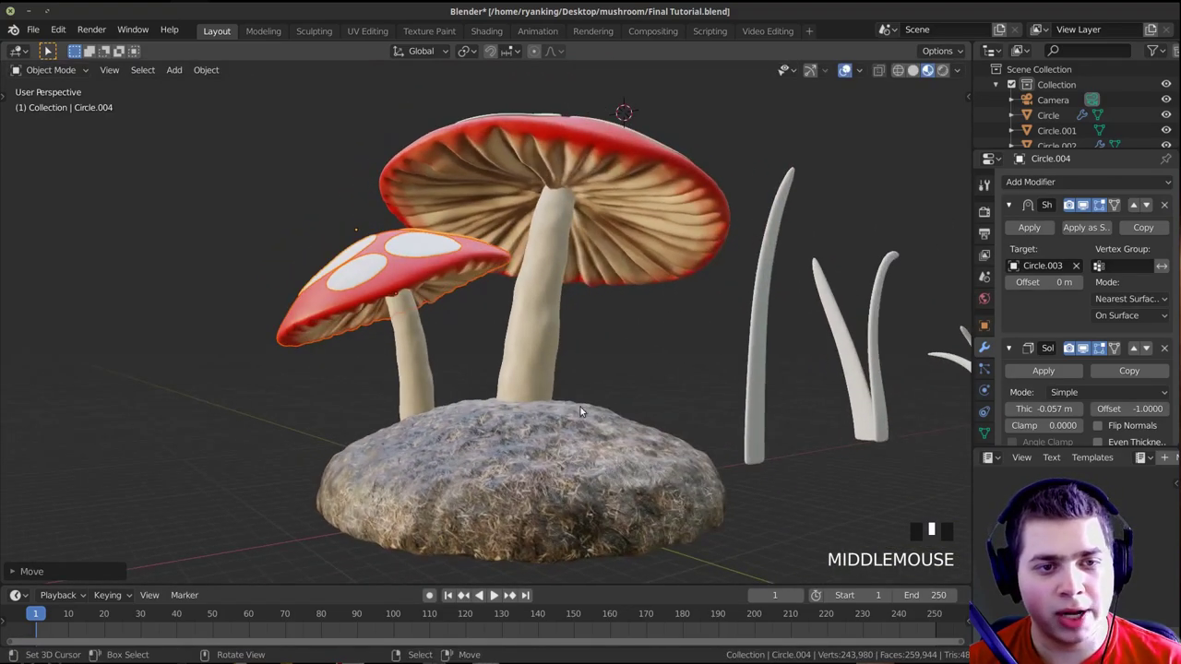
Toggle the rock's Subdivision Surface modifier off and on in the viewport to compare the mesh load, and select the large mushroom's stem
right_click(646, 449)
middle_click_drag(647, 449, 932, 314)
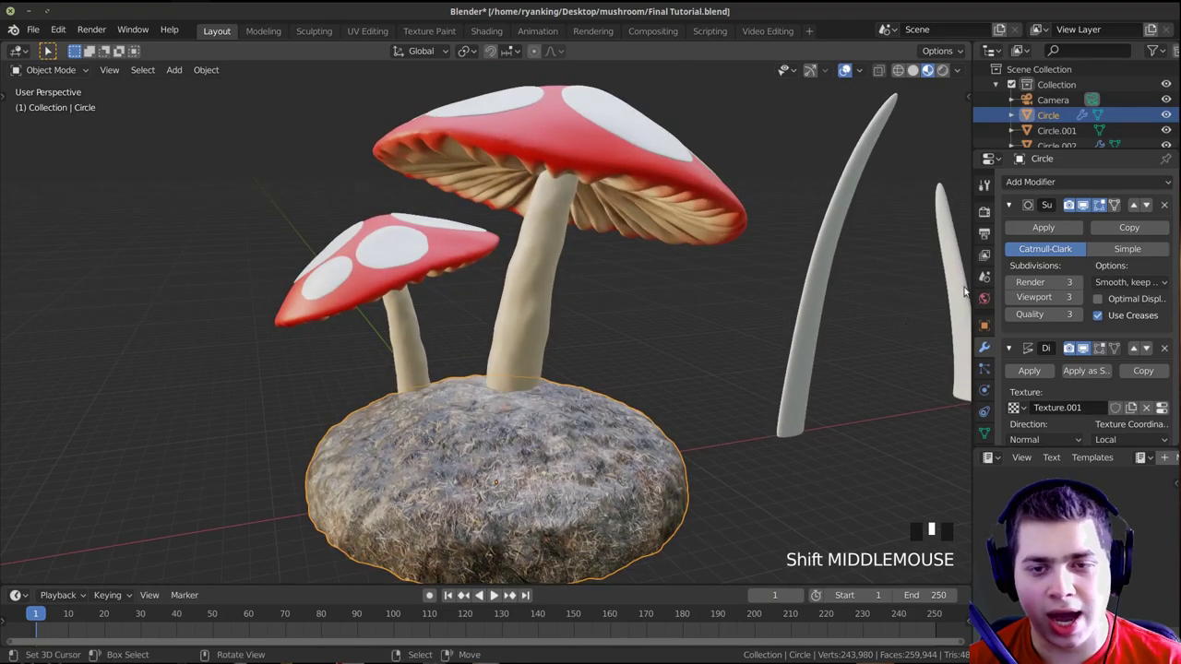
middle_click_drag(875, 358, 874, 353, "shift")
middle_click_drag(789, 384, 795, 374, "shift")
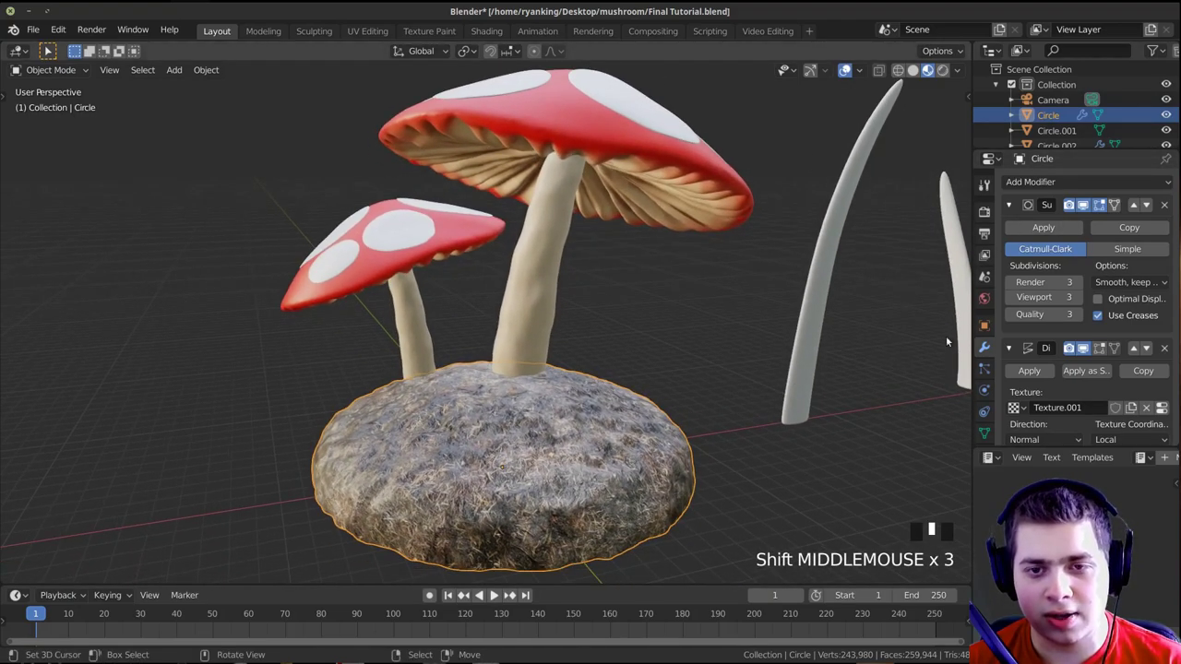
left_click(1081, 205)
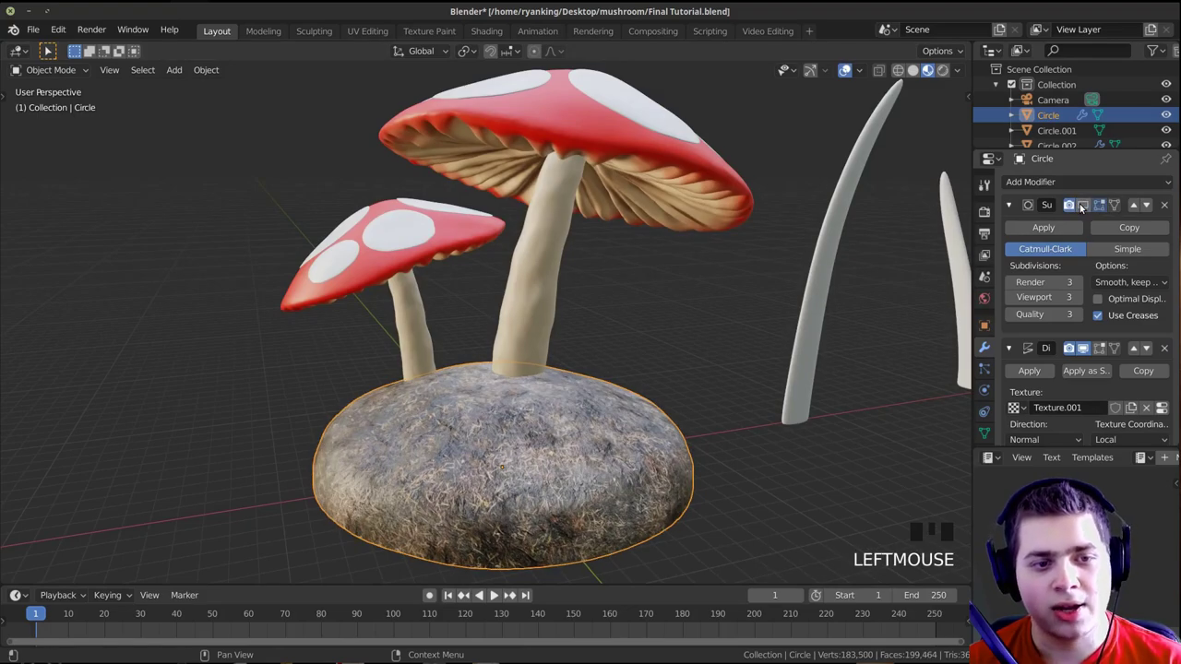
left_click(1081, 205)
left_click(1078, 205)
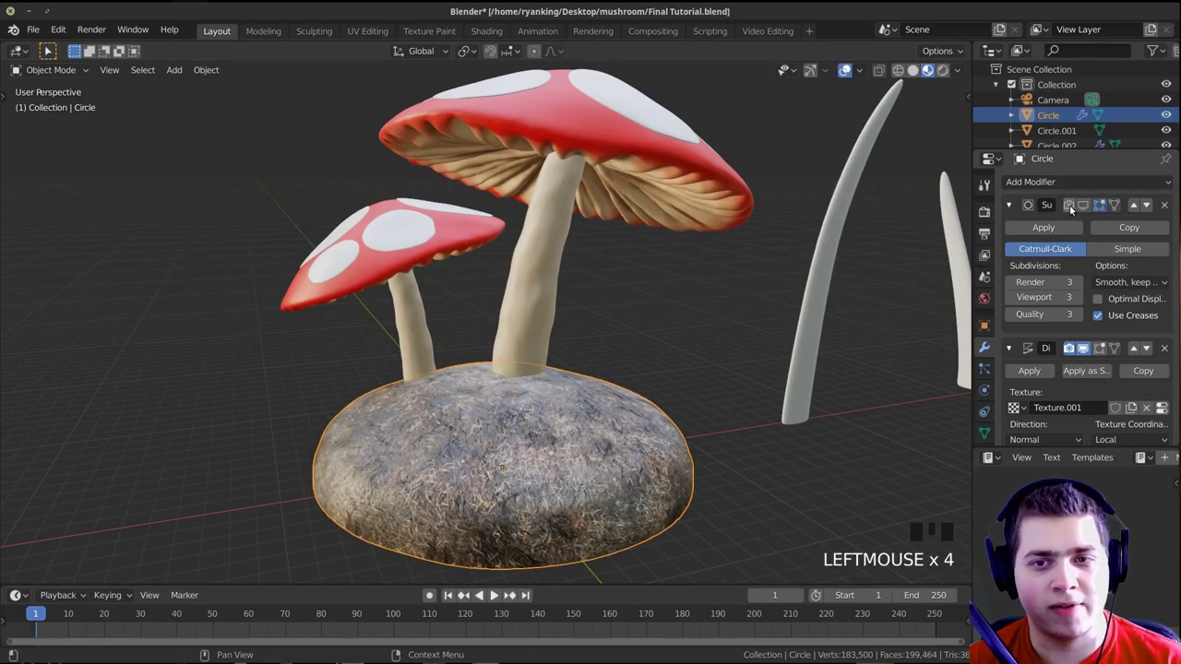
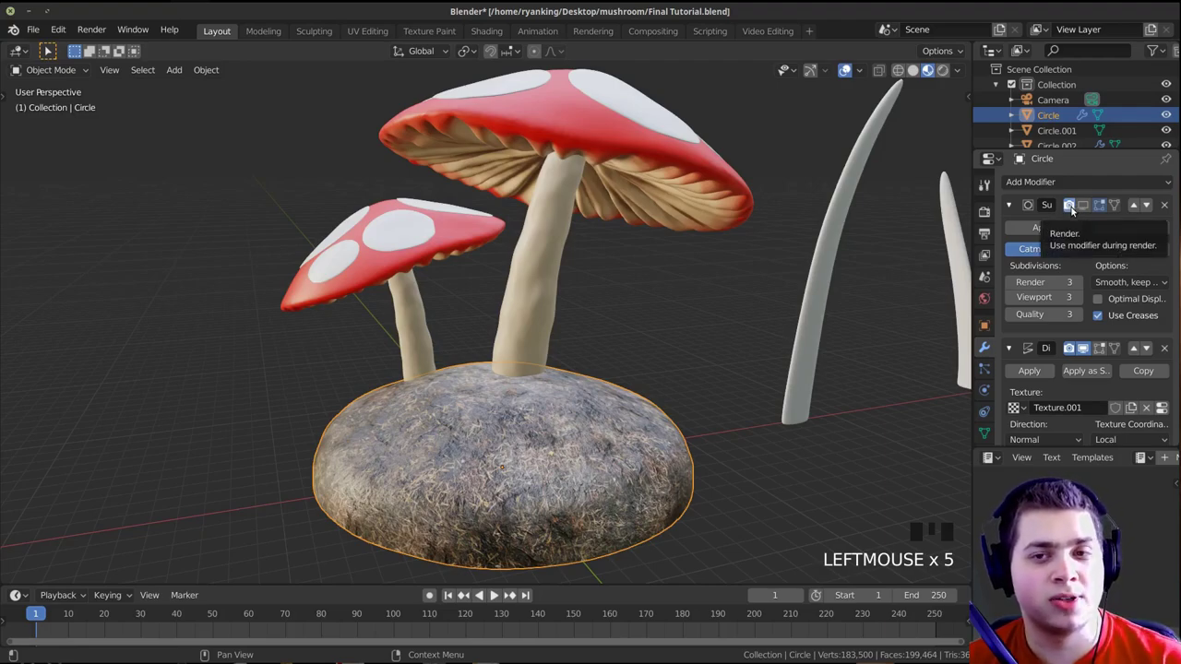
left_click(1083, 206)
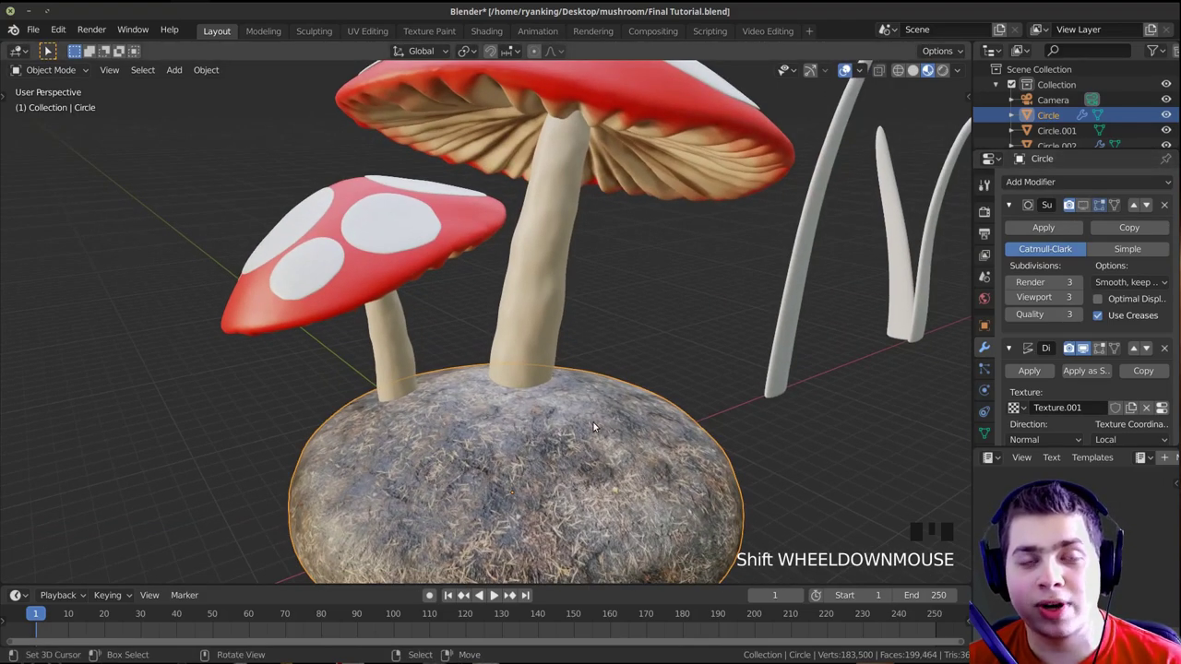
left_click(1084, 205)
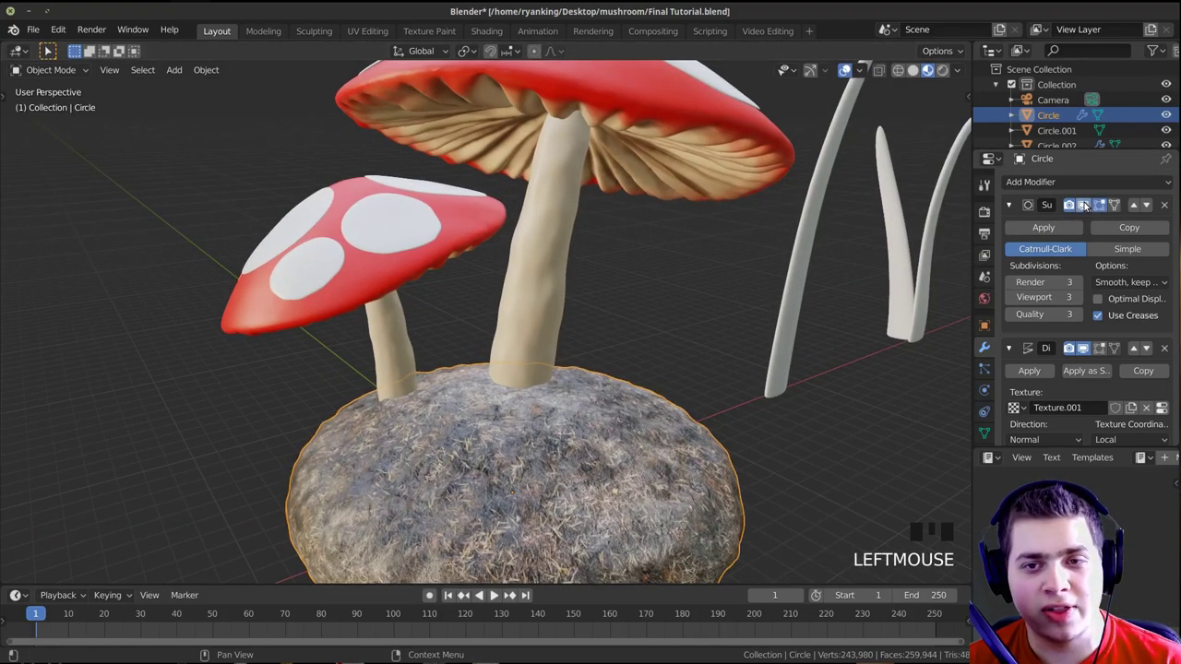
left_click(1084, 205)
right_click(540, 281)
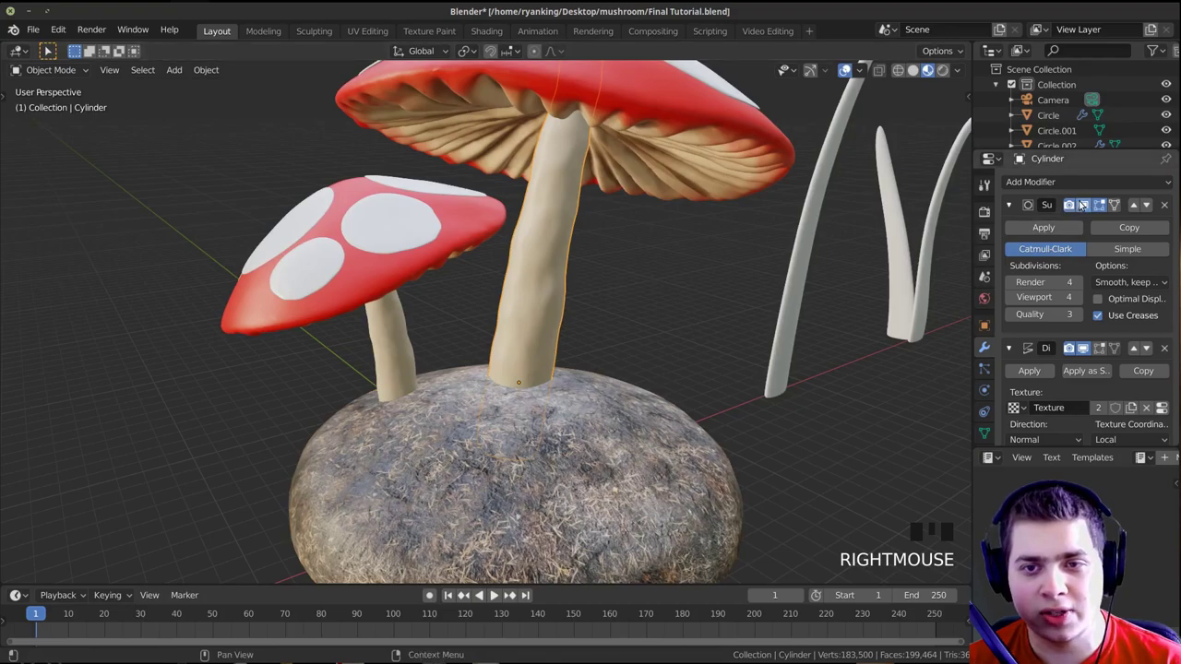
Make a linked duplicate of the small mushroom, place it on the opposite side of the rock and scale it down
middle_click_drag(503, 309, 468, 317)
middle_click_drag(635, 294, 544, 240, "shift")
middle_click_drag(545, 240, 502, 302, "shift")
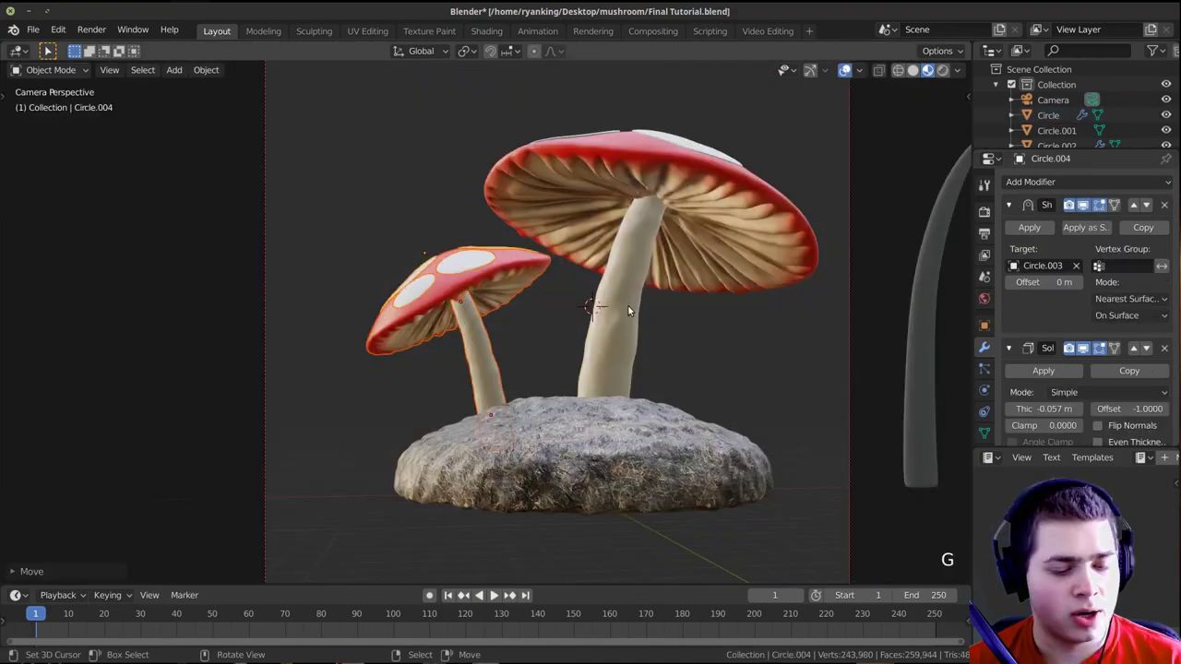
middle_click_drag(628, 305, 584, 348)
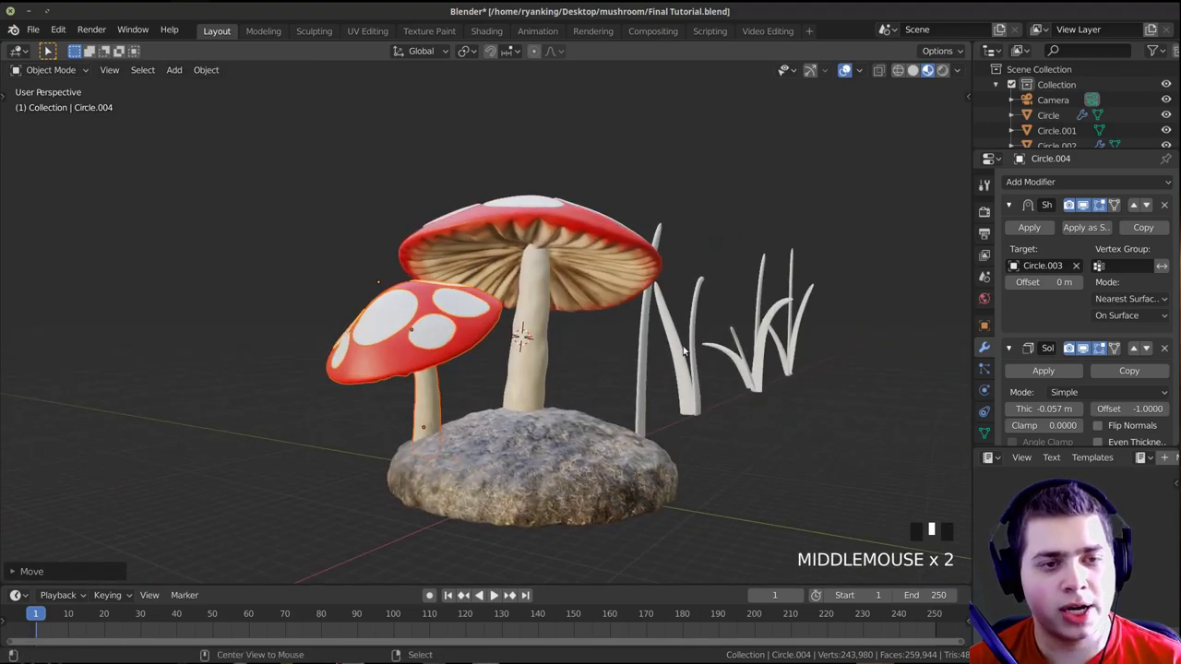
key("alt+d")
left_click(733, 346)
key("KP_0")
key("s")
left_click(666, 366)
Adjust the third mushroom's size and position, and trackball-rotate it so its spotted cap faces the camera
key("s")
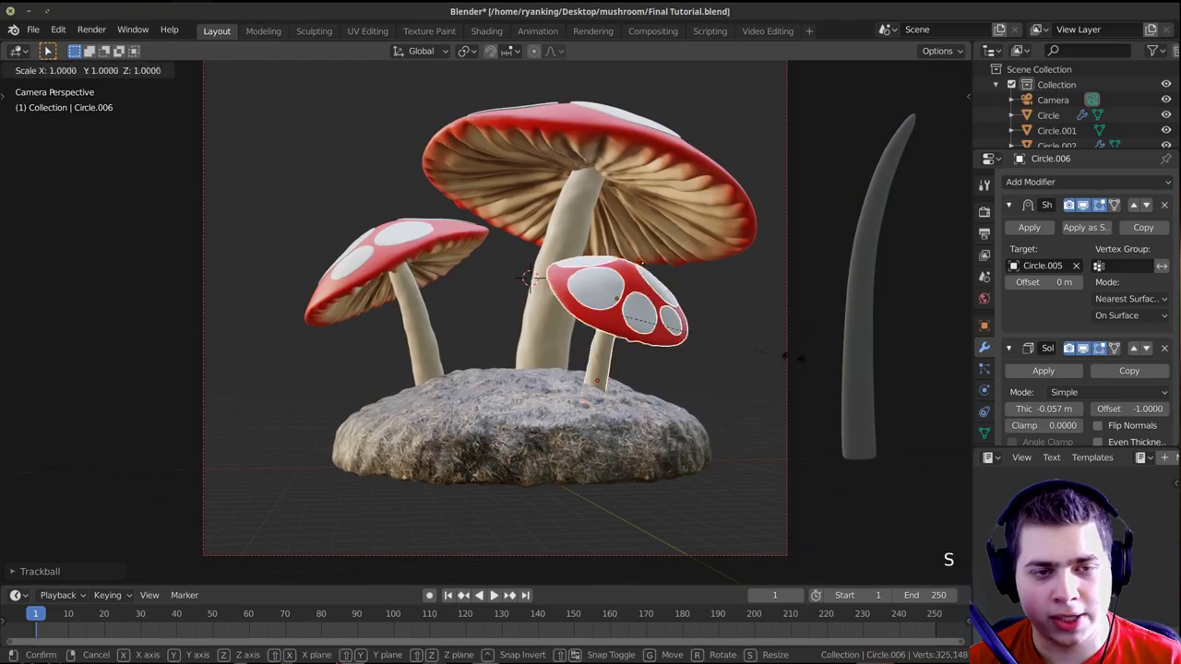
left_click(805, 334)
key("r")
left_click(811, 330)
key("s")
left_click(812, 329)
key("g")
left_click(812, 334)
key("r")
key("r")
left_click(812, 335)
Seat the third mushroom near the rock's outer edge with further scaling and moving, and refine its tilt in the camera view
middle_click_drag(812, 334, 709, 359)
key("s")
left_click(698, 322)
key("g")
left_click(703, 325)
key("s")
left_click(728, 345)
key("g")
key("KP_0")
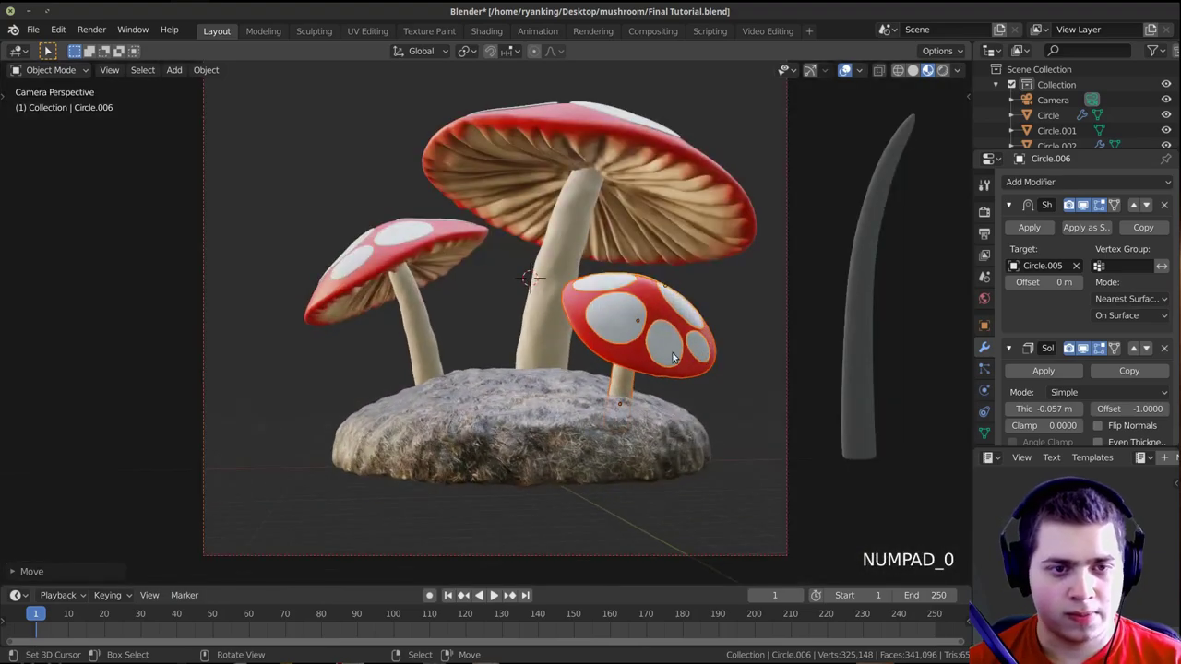
key("r")
key("r")
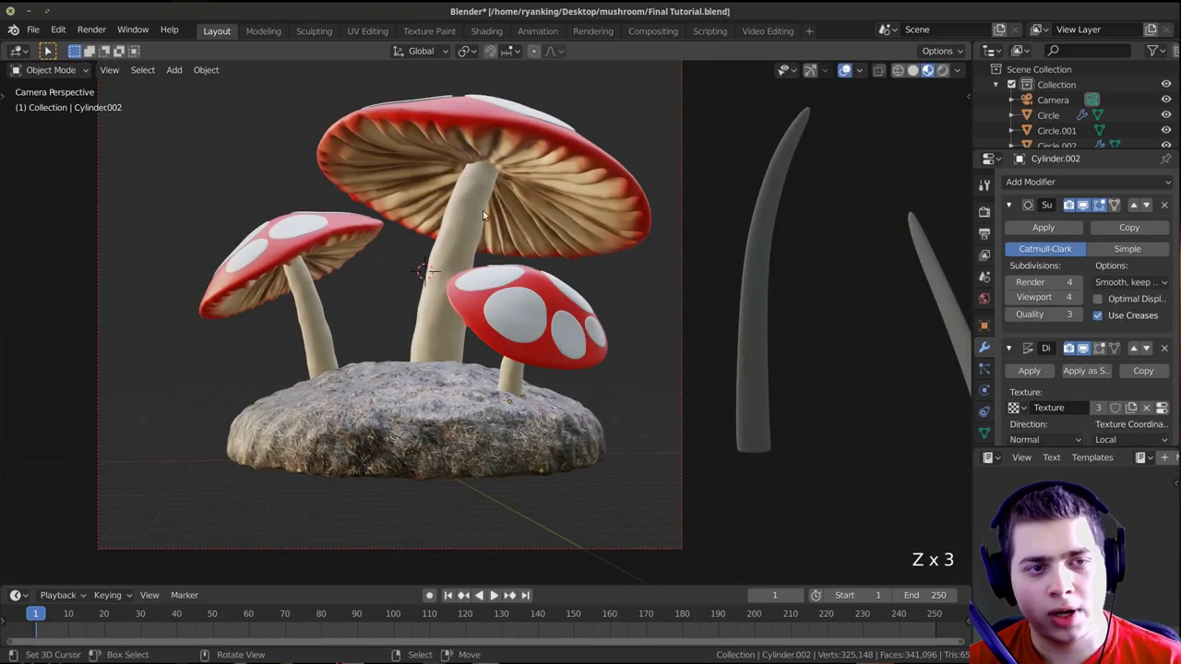
Shift the large mushroom's stem, cap and spots slightly toward the second mushroom, deselect everything and save the file
right_click(470, 225)
right_click(507, 100, "shift")
right_click(508, 100, "shift")
key("g")
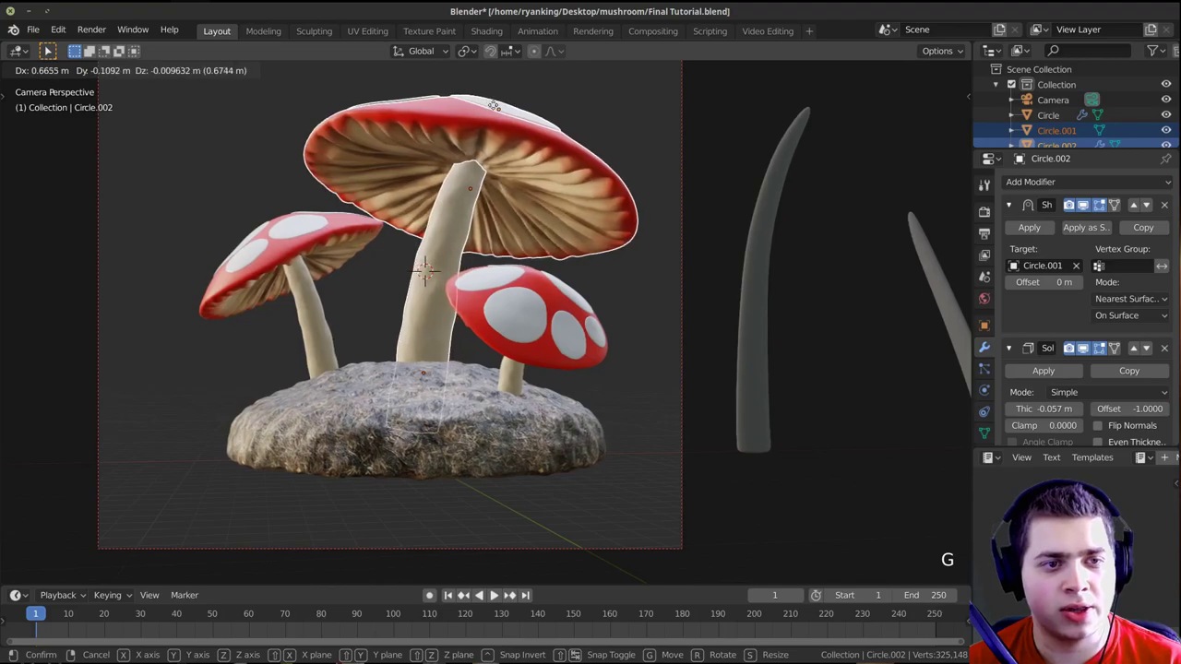
left_click(347, 174)
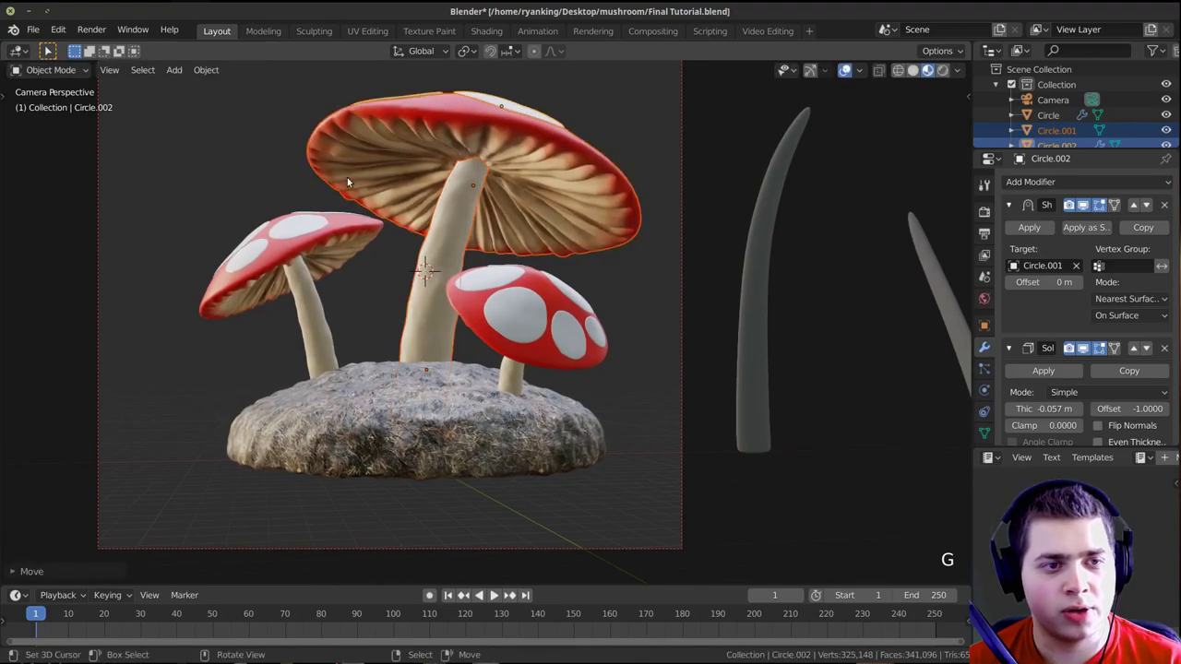
key("a")
scroll(448, 309, "down", 1)
key("ctrl+s")
scroll(497, 421, "up", 2)
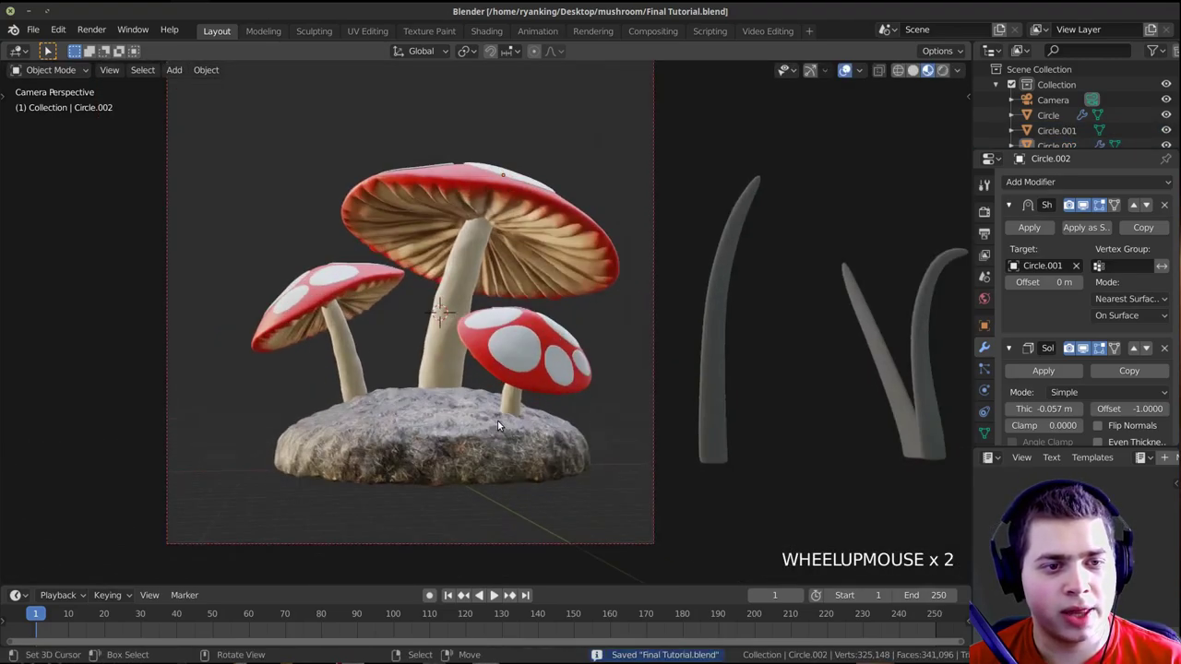
Select the camera and move it about 6.5 m closer to the mushrooms along its local Z axis
scroll(556, 302, "down", 3)
right_click(604, 238)
middle_click_drag(574, 340, 562, 356, "shift")
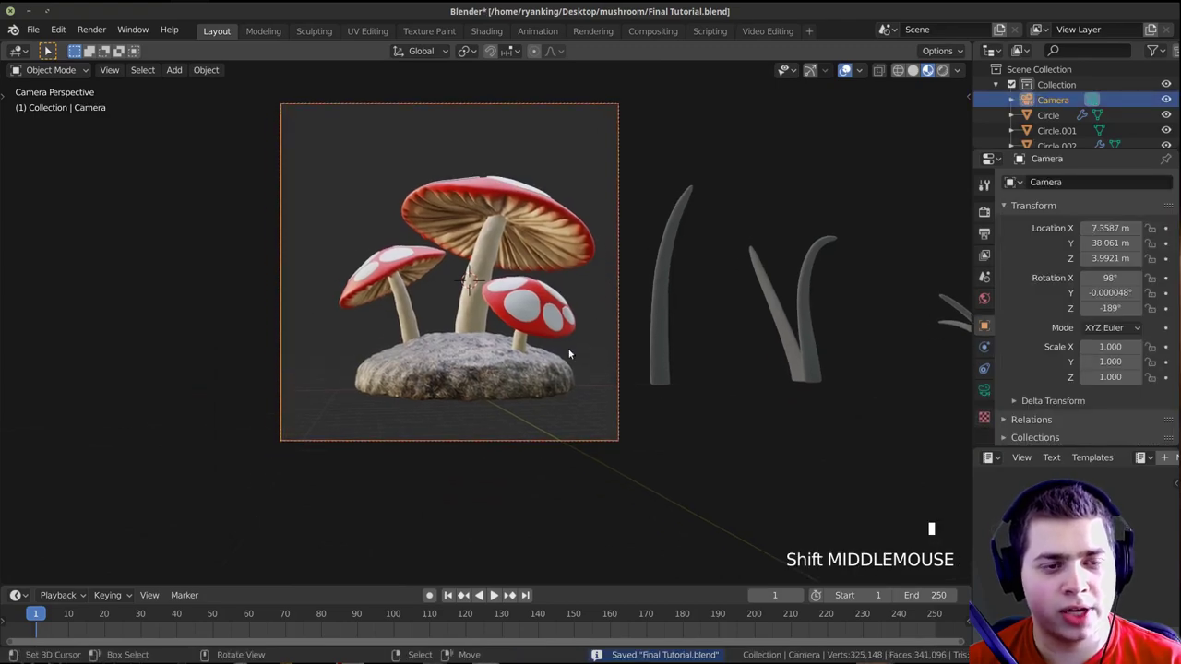
middle_click_drag(590, 229, 596, 301, "shift")
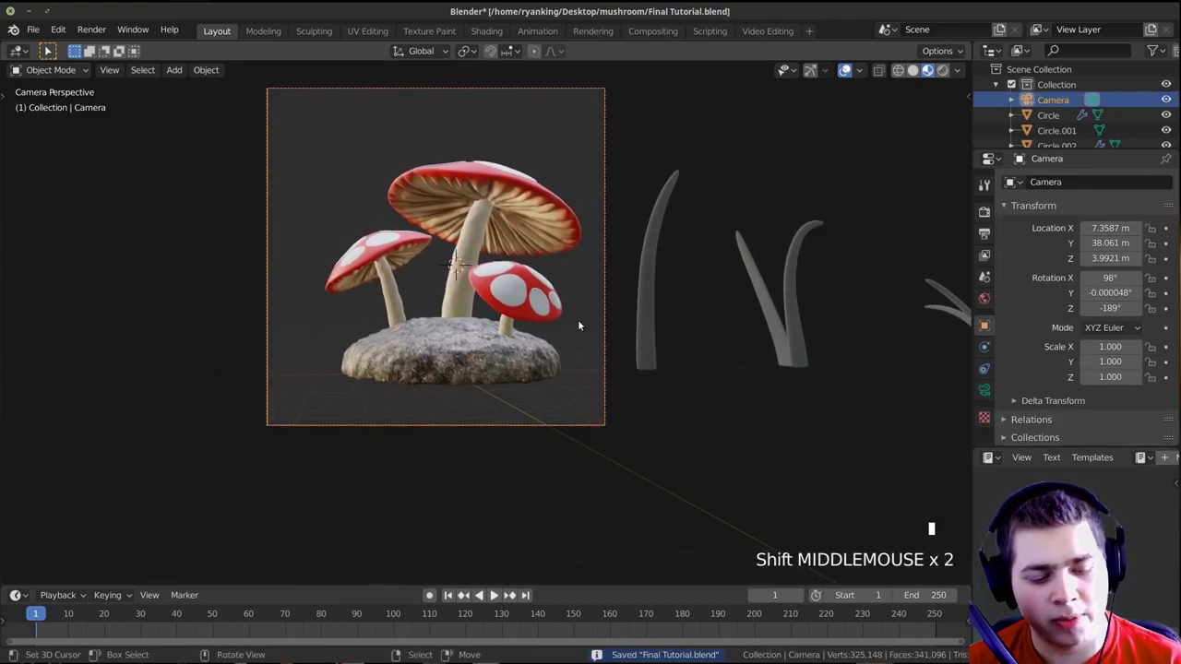
key("g")
key("z")
key("z")
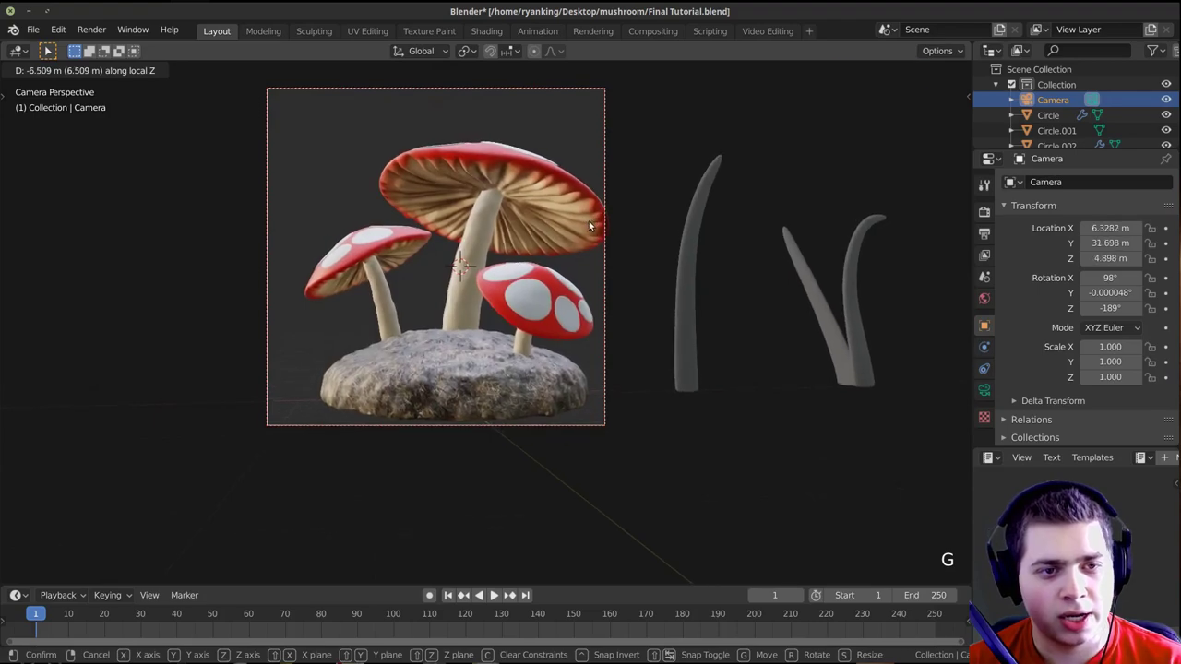
Rotate the camera to -194° around Z and reframe the mushrooms from about X 7.24, Y 30.56, Z 4.38 m
key("g")
key("g")
key("g")
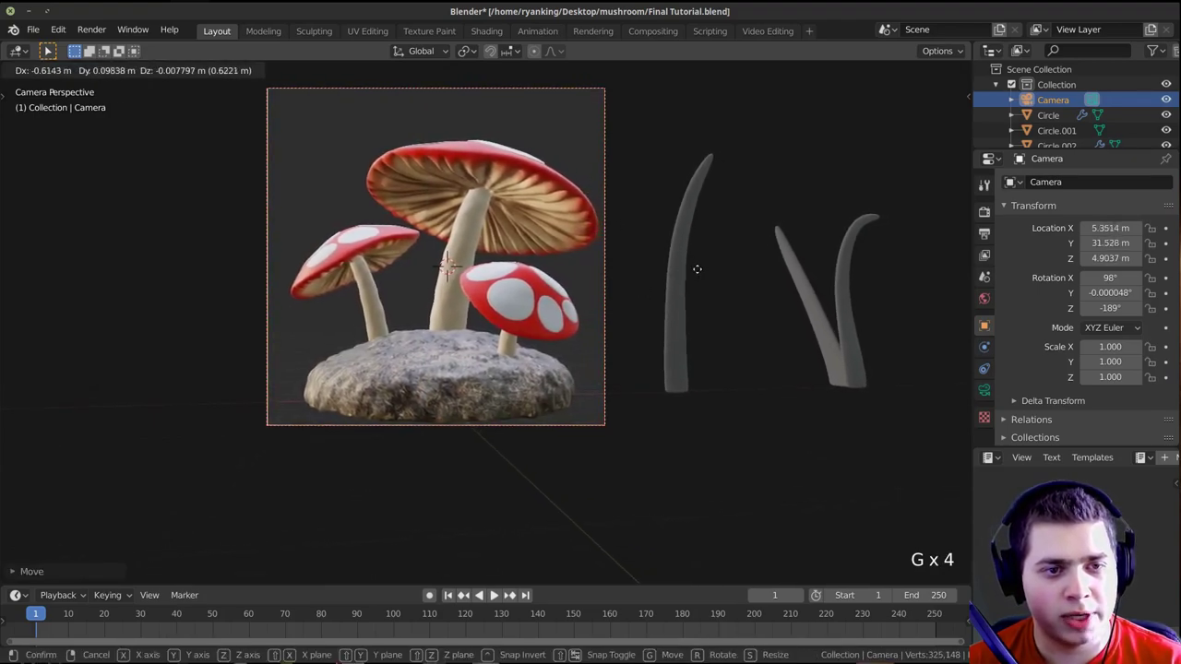
key("r")
key("g")
key("g")
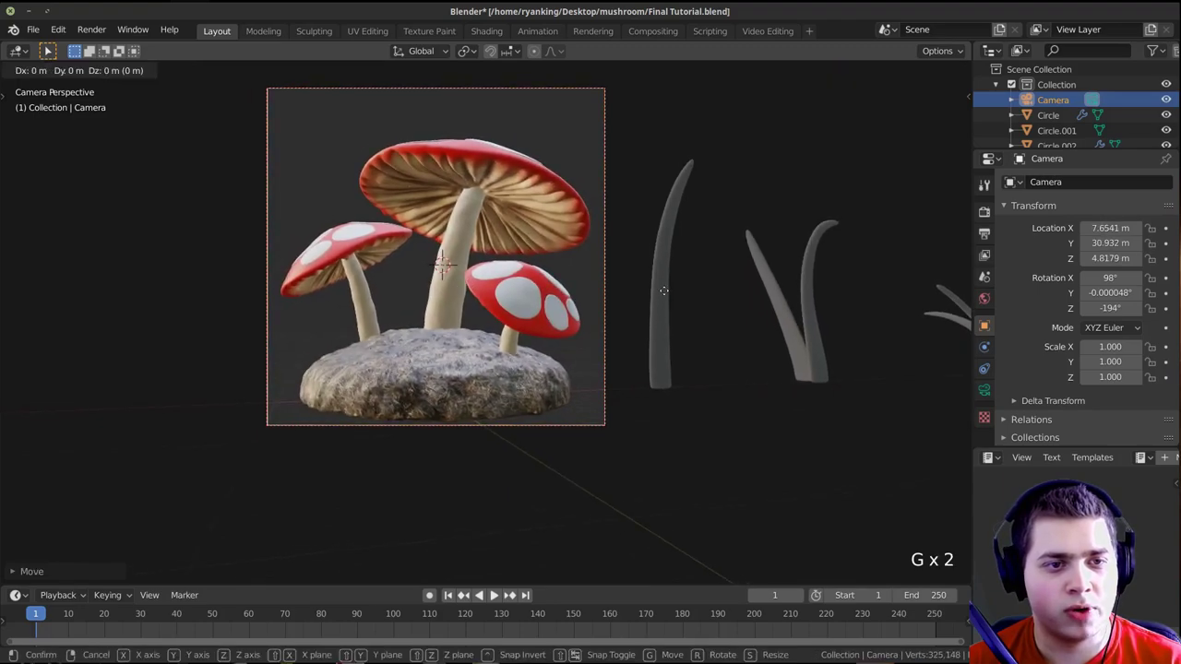
key("g")
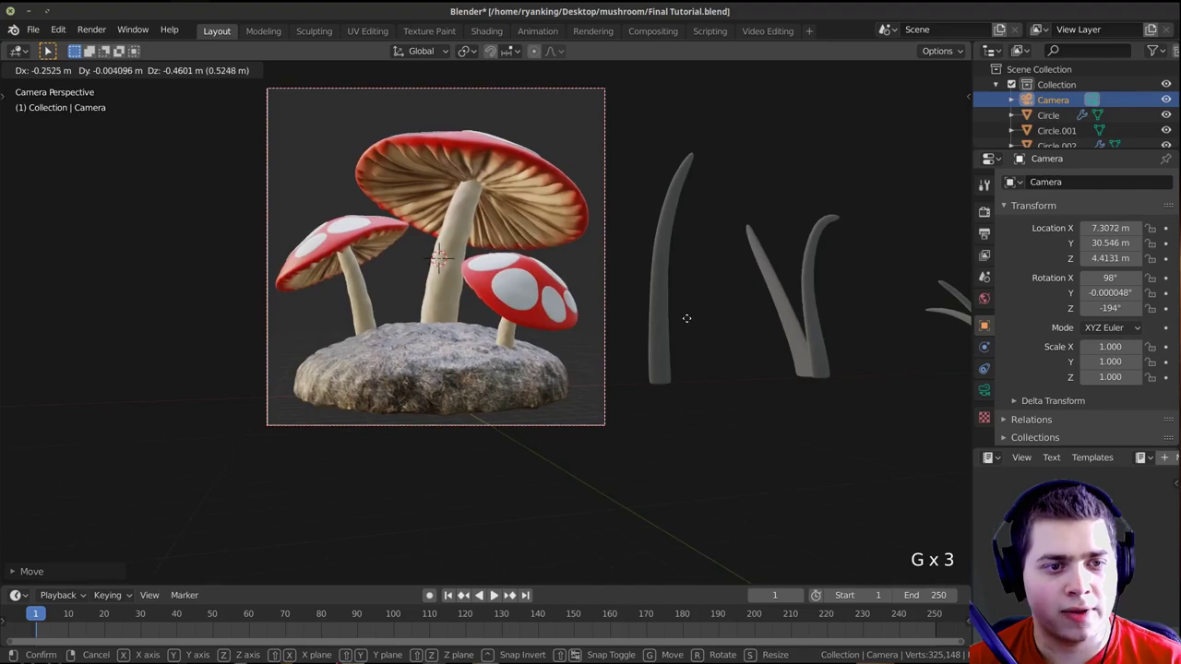
left_click(628, 316)
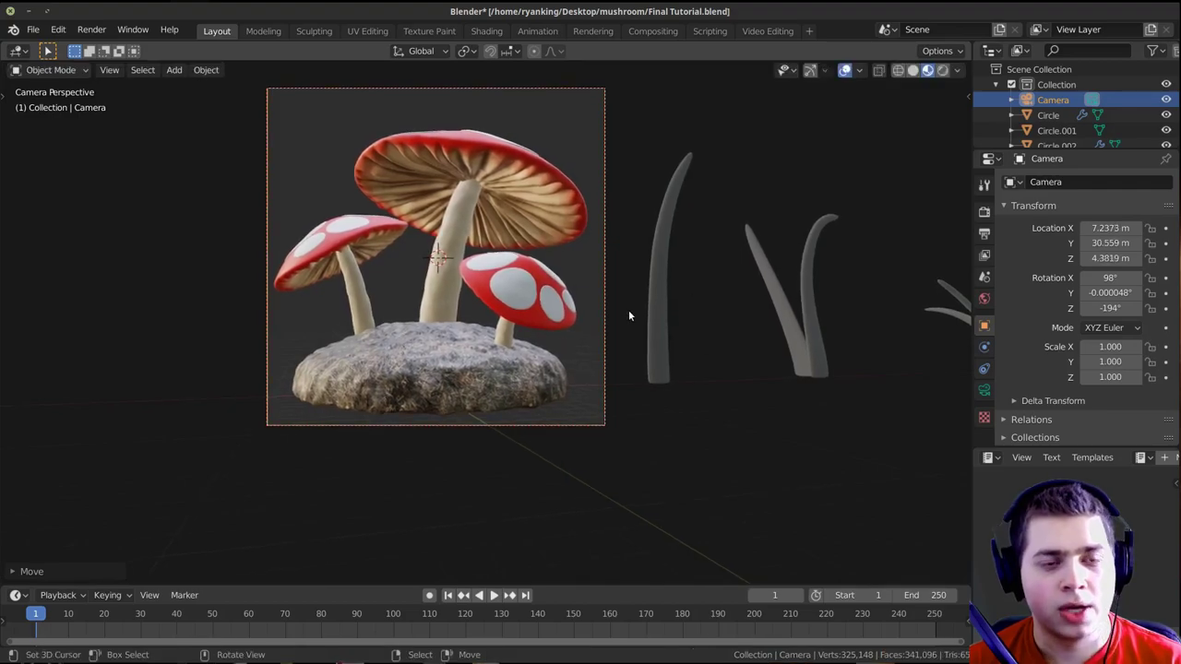
Select the single grass blade beside the mushrooms and create a new material named Grass for it in the Shading workspace
middle_click_drag(659, 233, 591, 233)
middle_click_drag(705, 271, 619, 327, "shift")
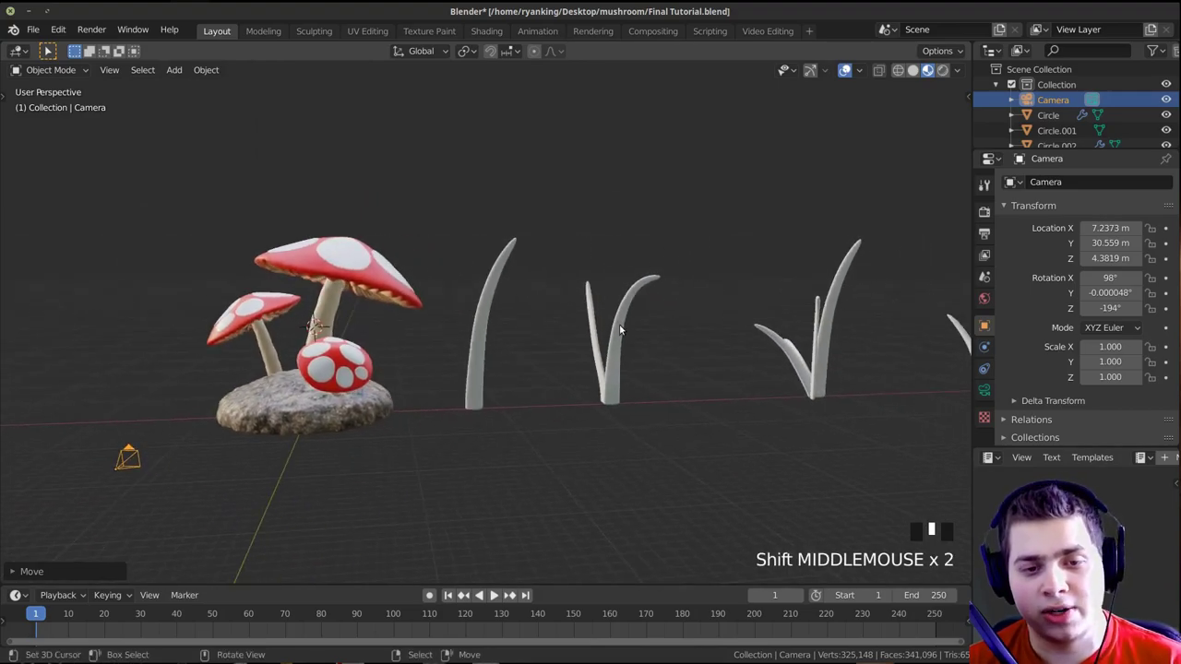
right_click(480, 352)
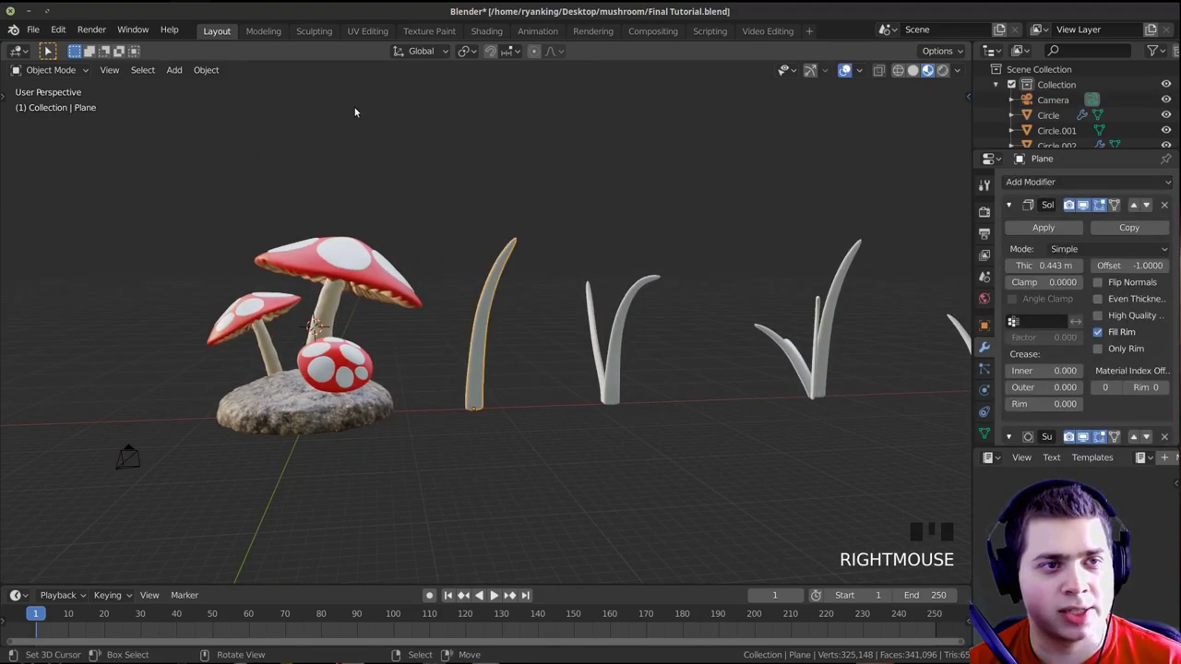
left_click(486, 30)
middle_click_drag(490, 452, 490, 463, "shift")
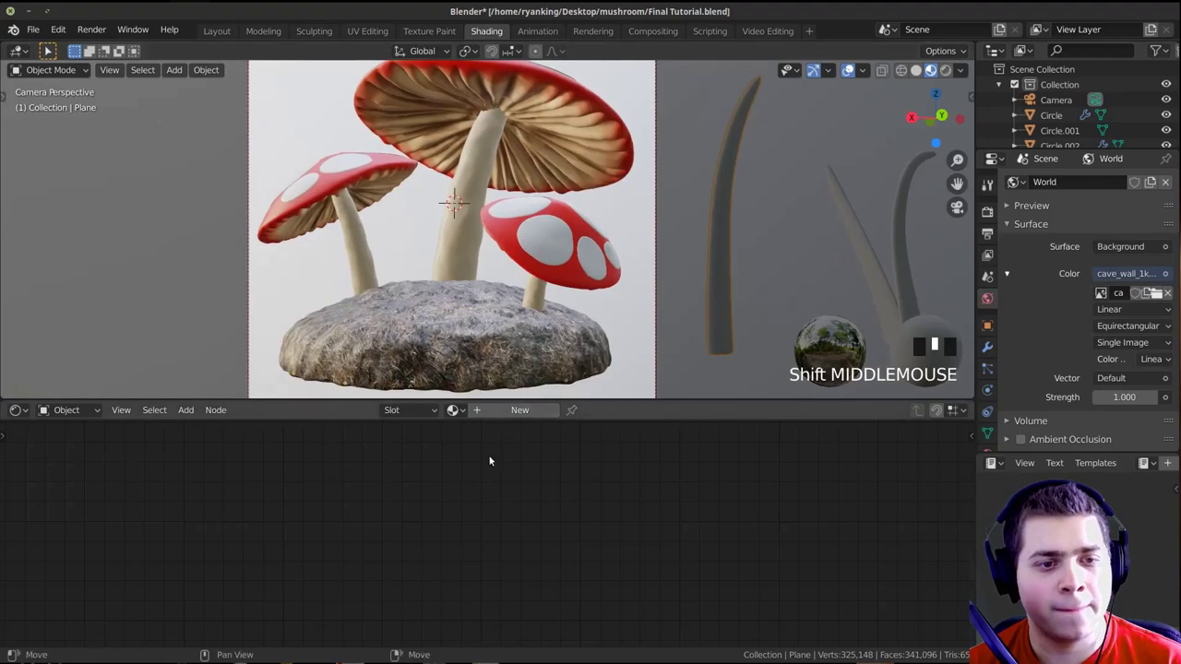
left_click(495, 414)
type("Grass")
key("Return")
Set the Grass material's base color to a saturated green with hue 0.302 and darken it to a value of 0.708
scroll(488, 532, "down", 3)
left_click_drag(532, 498, 514, 493)
middle_click_drag(514, 492, 335, 458)
middle_click_drag(435, 491, 457, 510)
left_click(464, 518)
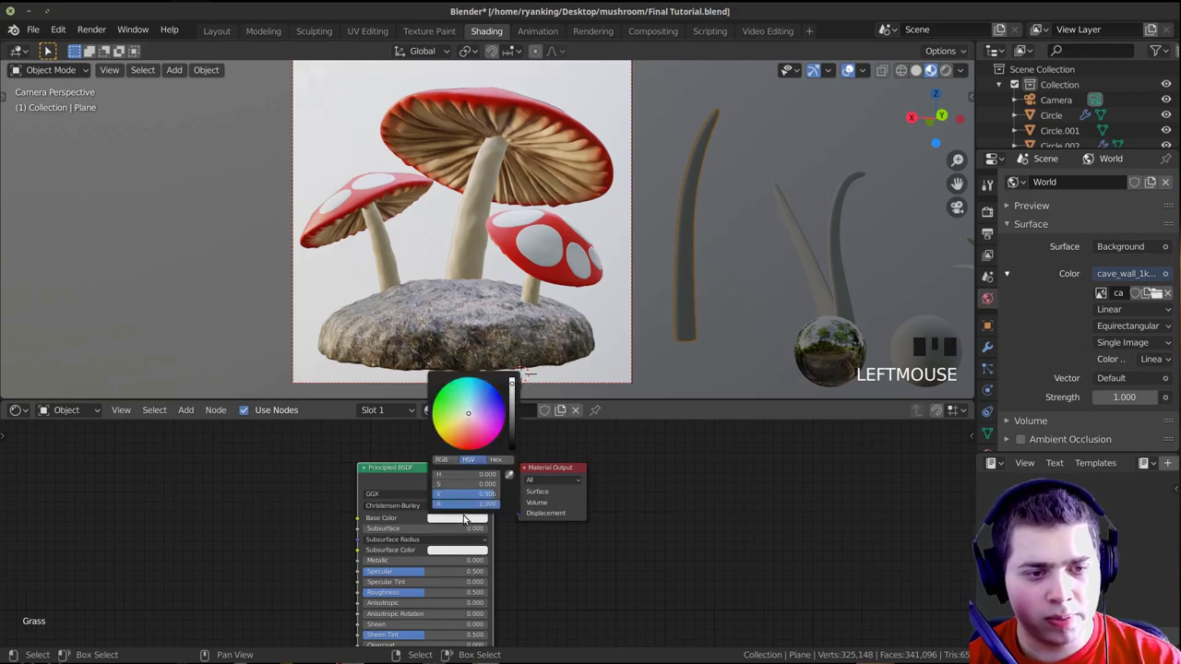
left_click_drag(470, 452, 472, 450)
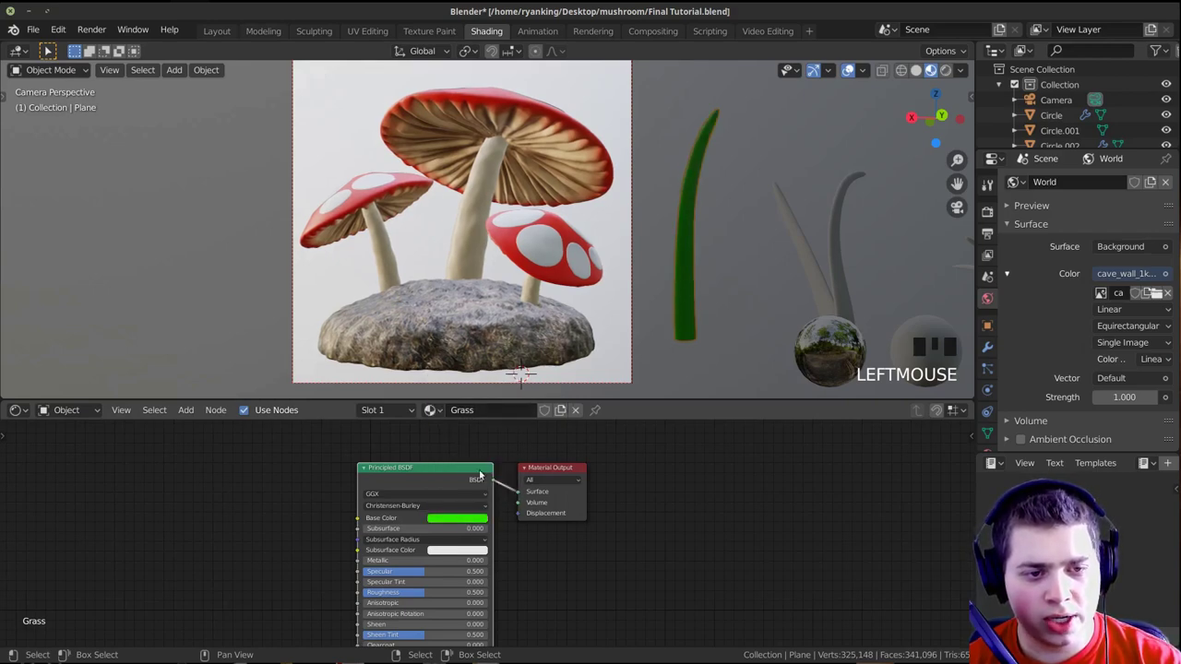
left_click(458, 519)
left_click(510, 407)
Lower the Principled BSDF's roughness to 0.309
middle_click_drag(406, 541, 501, 517)
scroll(501, 517, "up", 4)
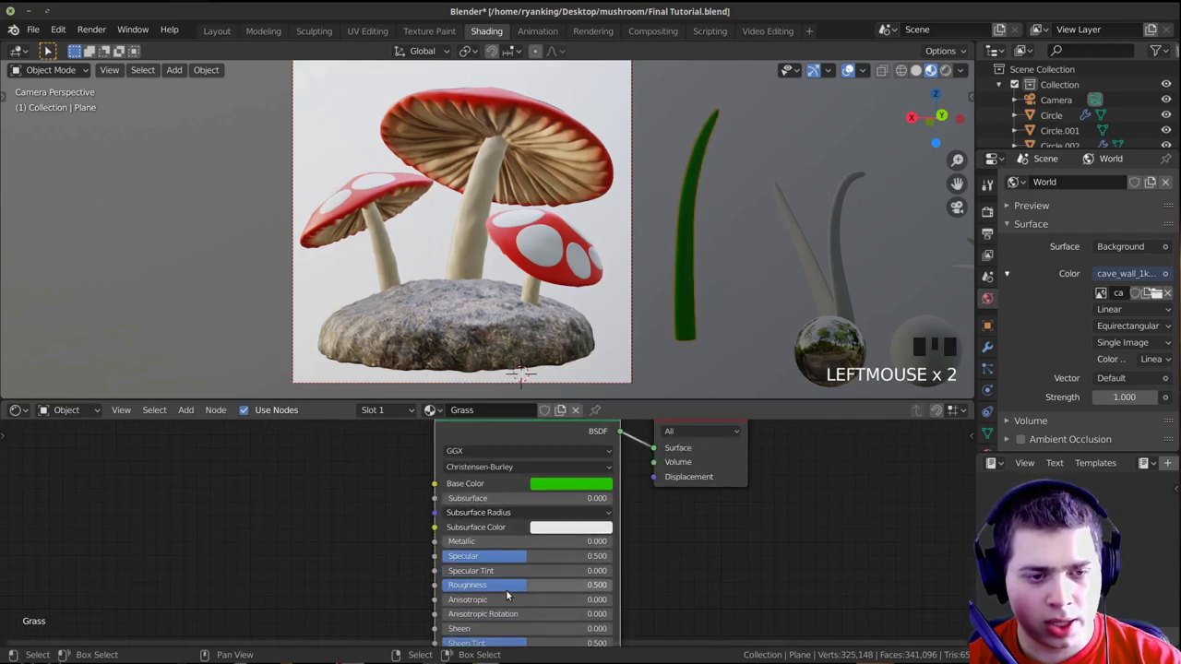
left_click_drag(516, 588, 486, 588)
scroll(590, 513, "down", 5)
Insert a Mix Shader between the Principled BSDF and the Material Output, and move the Principled BSDF away to make room
middle_click_drag(591, 513, 323, 532)
key("shift+a")
left_click(394, 463)
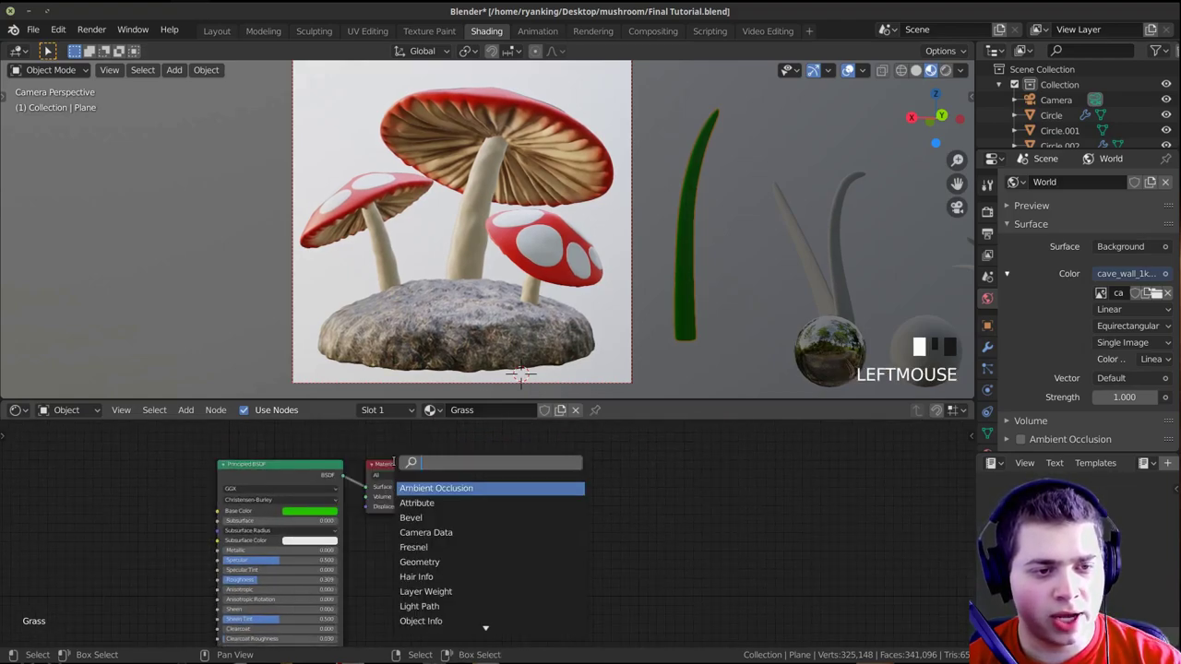
left_click(432, 503)
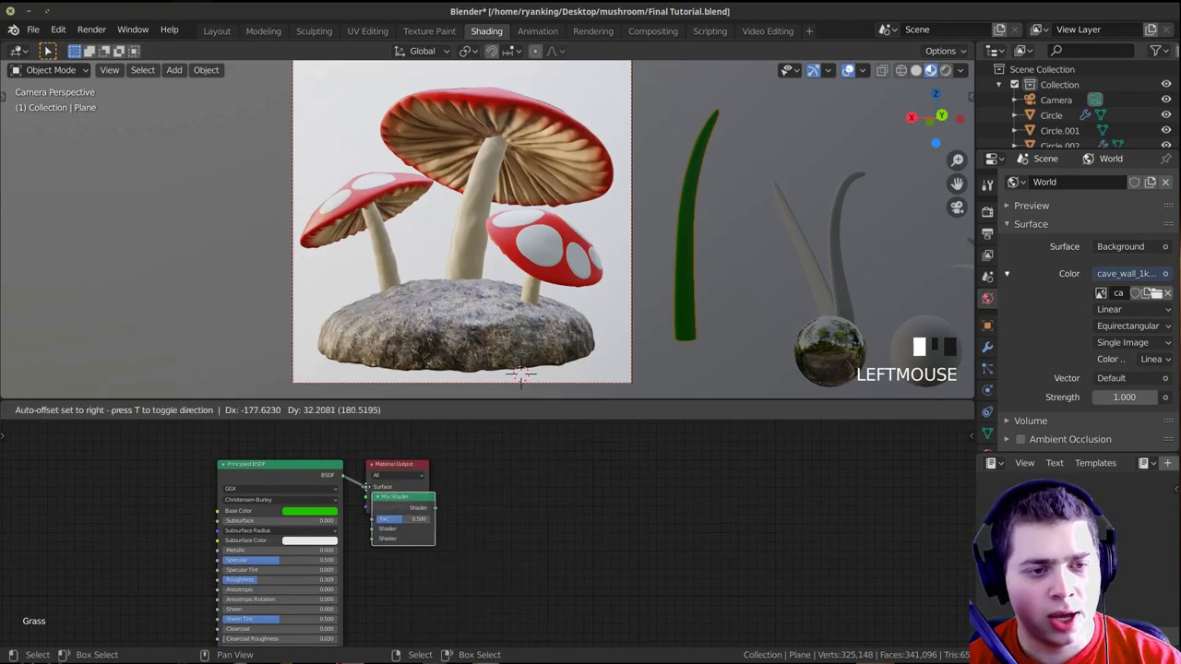
left_click(362, 489)
scroll(447, 518, "up", 2)
middle_click_drag(367, 506, 513, 634)
left_click_drag(443, 502, 211, 451)
Add a Translucent BSDF below the Mix Shader and connect it to the second shader input
middle_click_drag(431, 567, 366, 481)
key("shift+a")
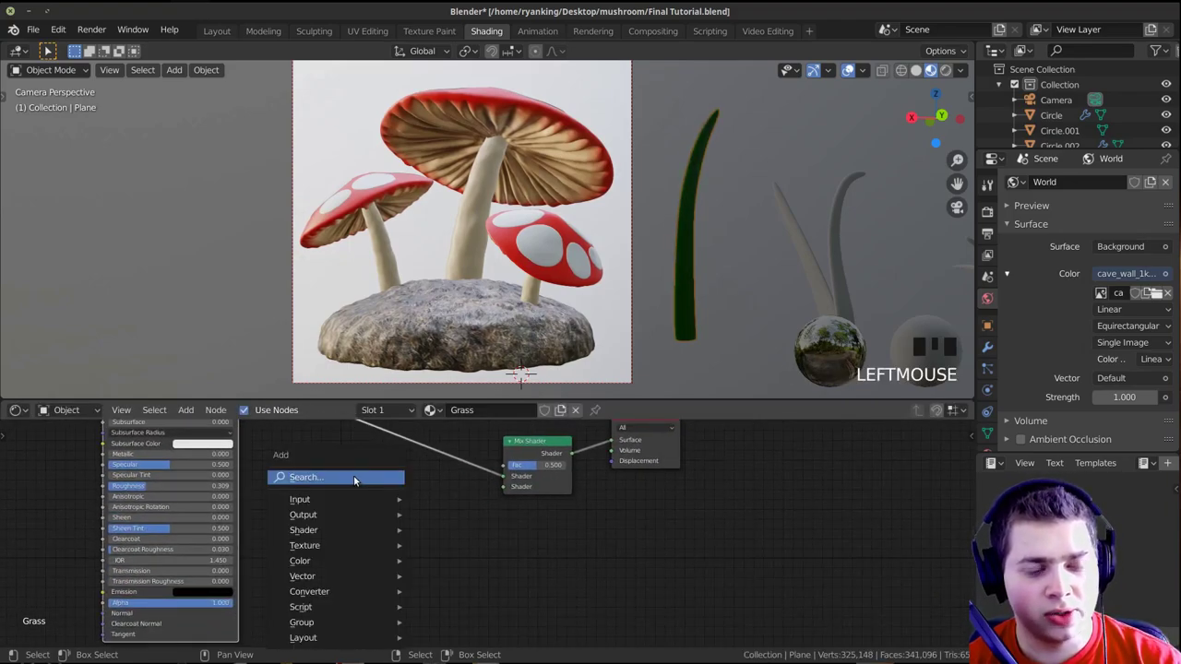
left_click(353, 477)
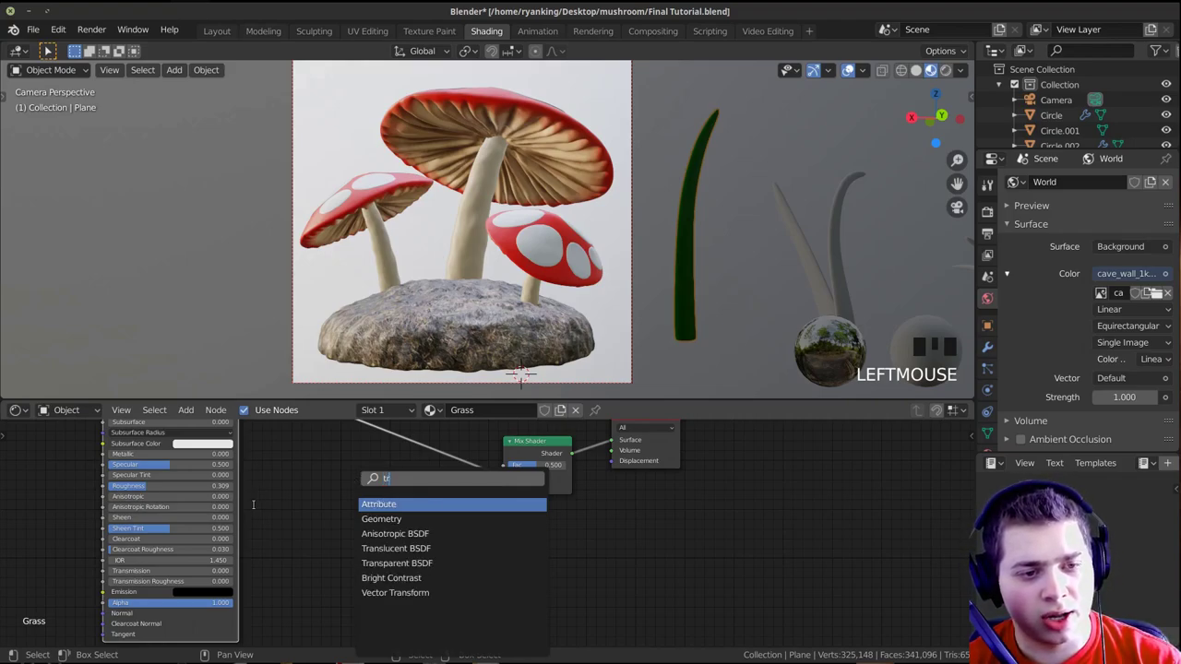
left_click(396, 549)
left_click(394, 550)
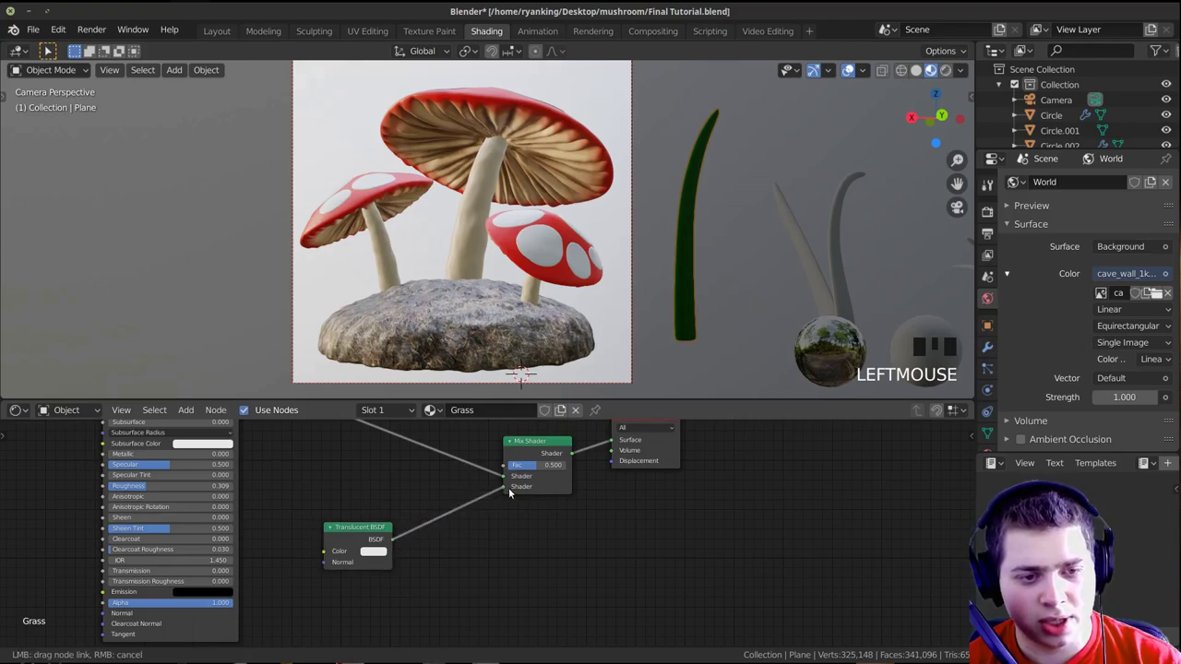
left_click_drag(351, 533, 345, 559)
Set the Translucent BSDF's color to a fully saturated yellow-green
middle_click_drag(708, 244, 541, 278, "shift")
left_click(369, 578)
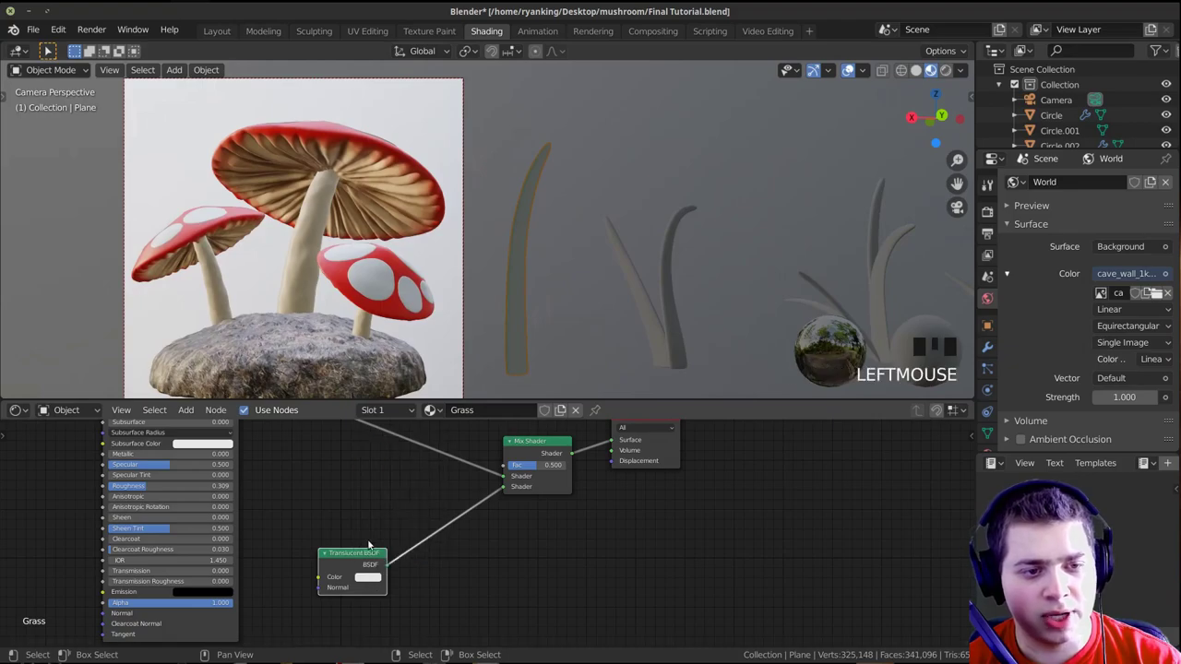
left_click(371, 579)
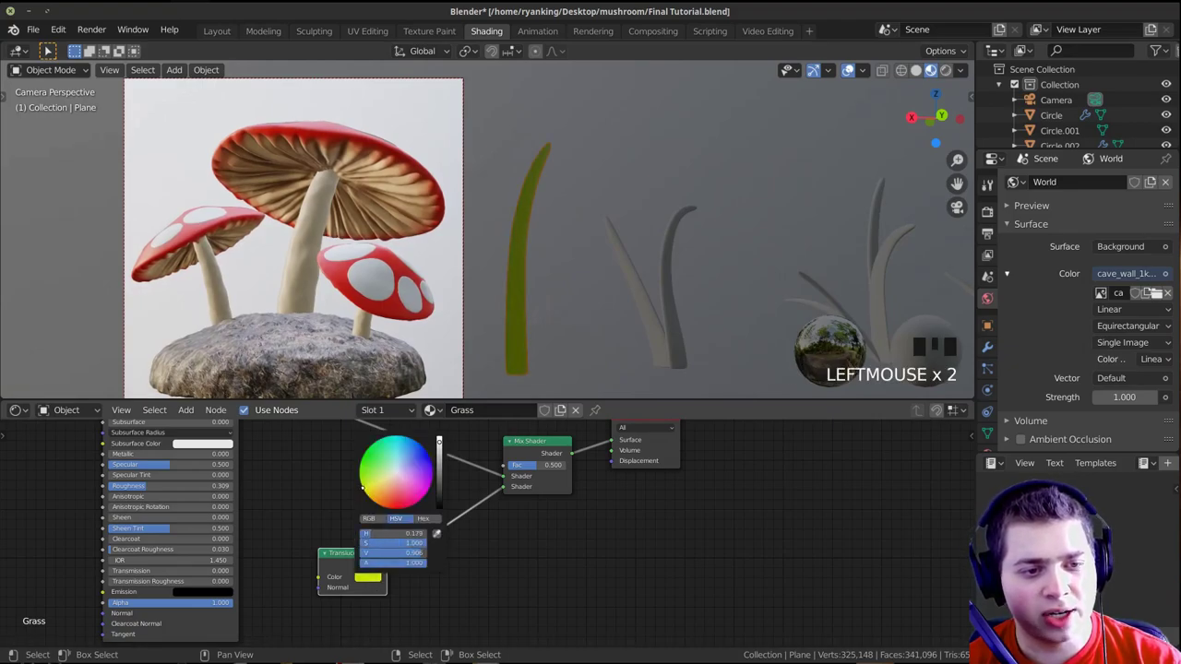
Preview the grass blade in rendered shading and set the Mix Shader factor to 0.587
middle_click_drag(703, 278, 618, 274, "shift")
key("z")
left_click(566, 171)
middle_click_drag(574, 183, 554, 196, "shift")
middle_click_drag(682, 214, 732, 219)
scroll(733, 221, "up", 1)
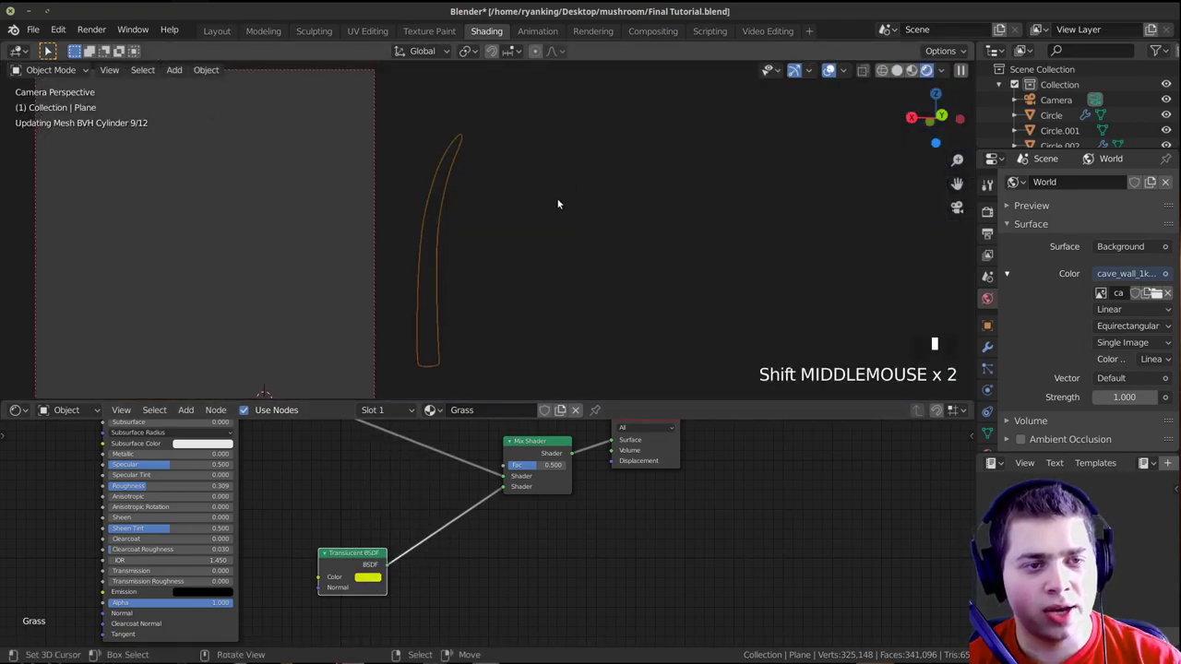
scroll(557, 256, "down", 5)
middle_click_drag(633, 351, 456, 469, "shift")
scroll(435, 539, "up", 2)
middle_click_drag(434, 538, 424, 484)
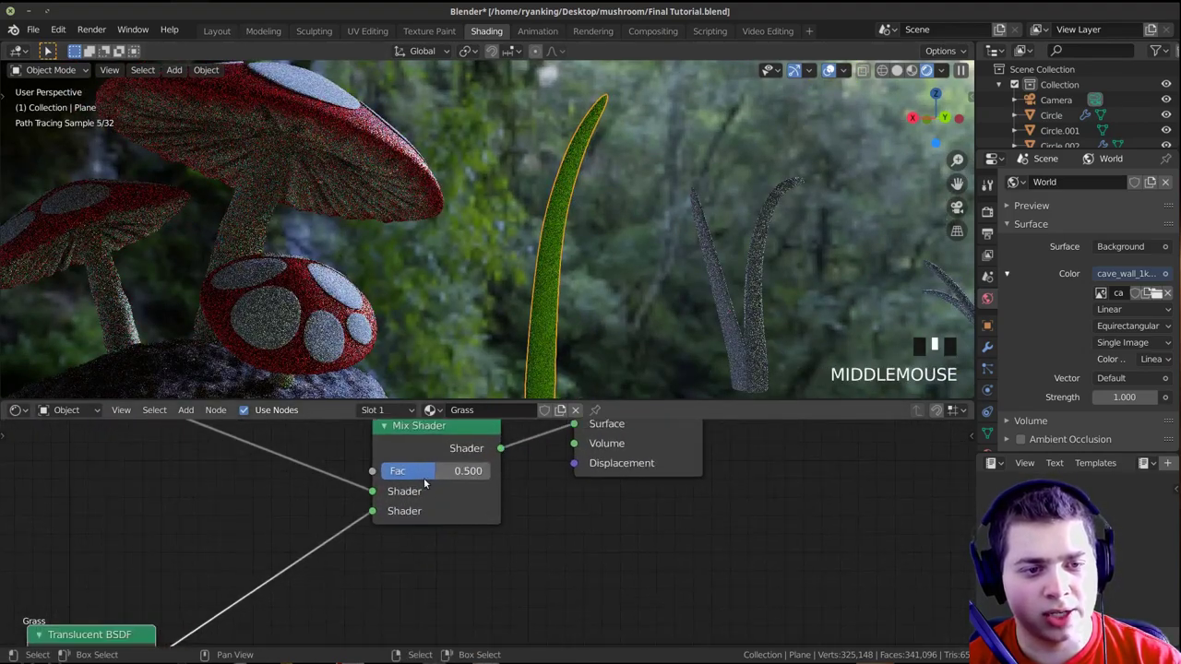
left_click_drag(414, 470, 424, 470)
Open the Principled BSDF's base color for checking and return the viewport to material preview shading
scroll(414, 470, "up", 2)
middle_click_drag(229, 612, 516, 602)
scroll(281, 461, "down", 3)
scroll(282, 461, "up", 1)
left_click(356, 447)
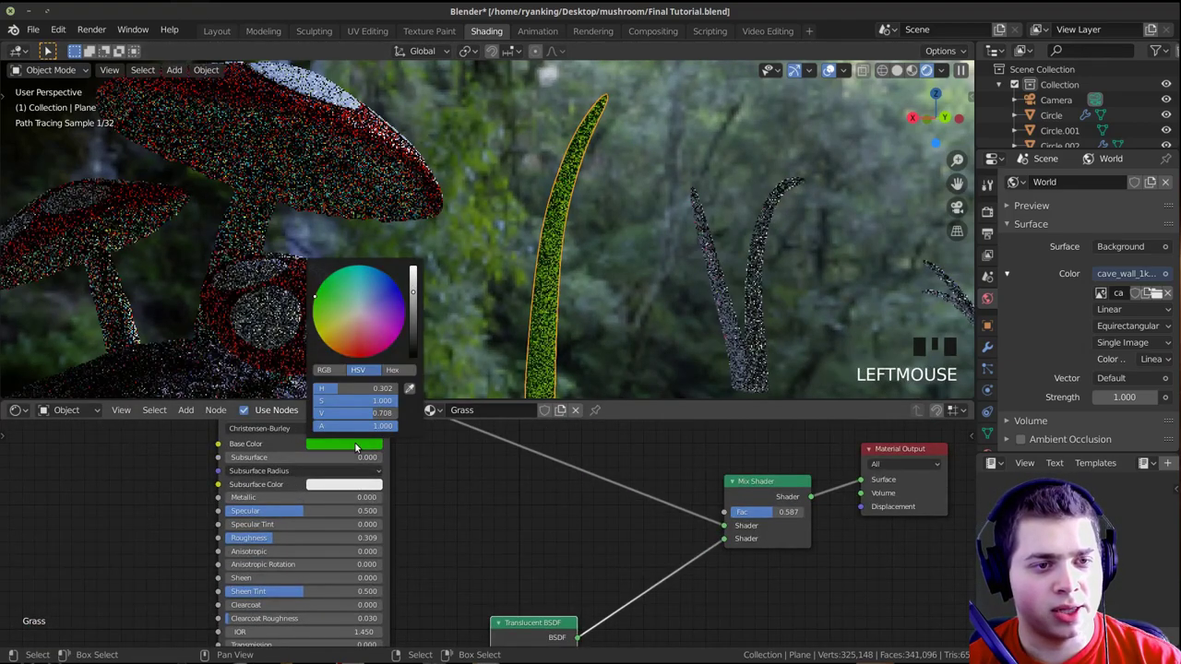
middle_click_drag(678, 180, 551, 228, "shift")
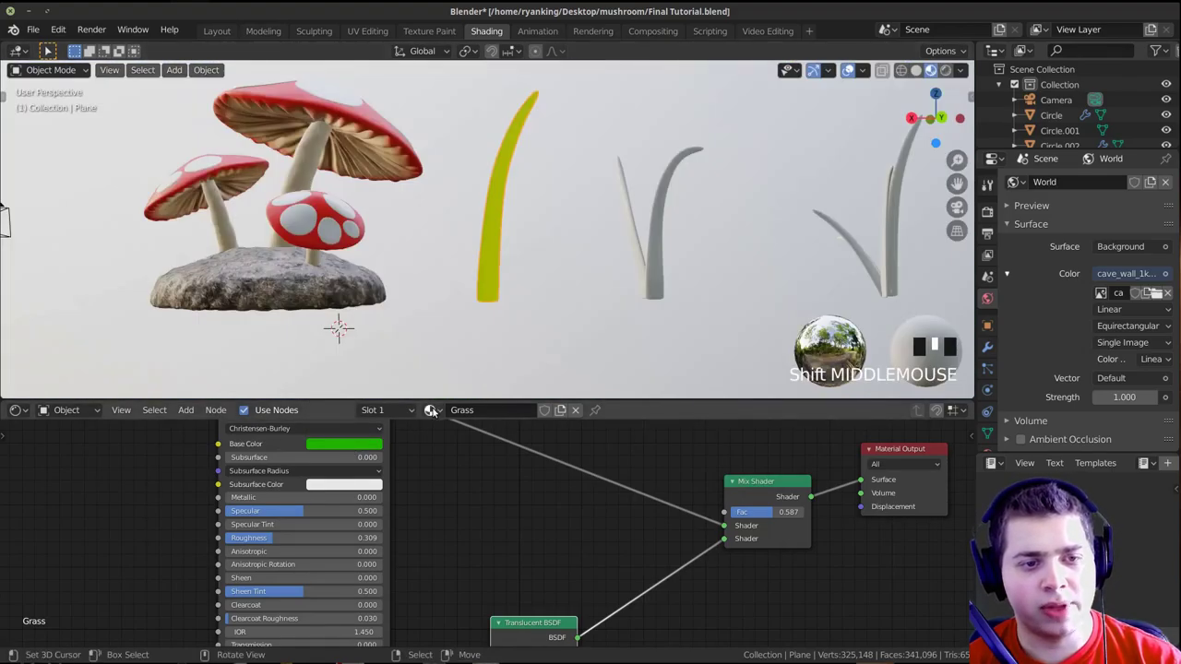
Apply the Grass material to the other three grass clumps and save the file
left_click_drag(431, 411, 583, 337)
left_click_drag(496, 301, 656, 277)
scroll(587, 315, "down", 2)
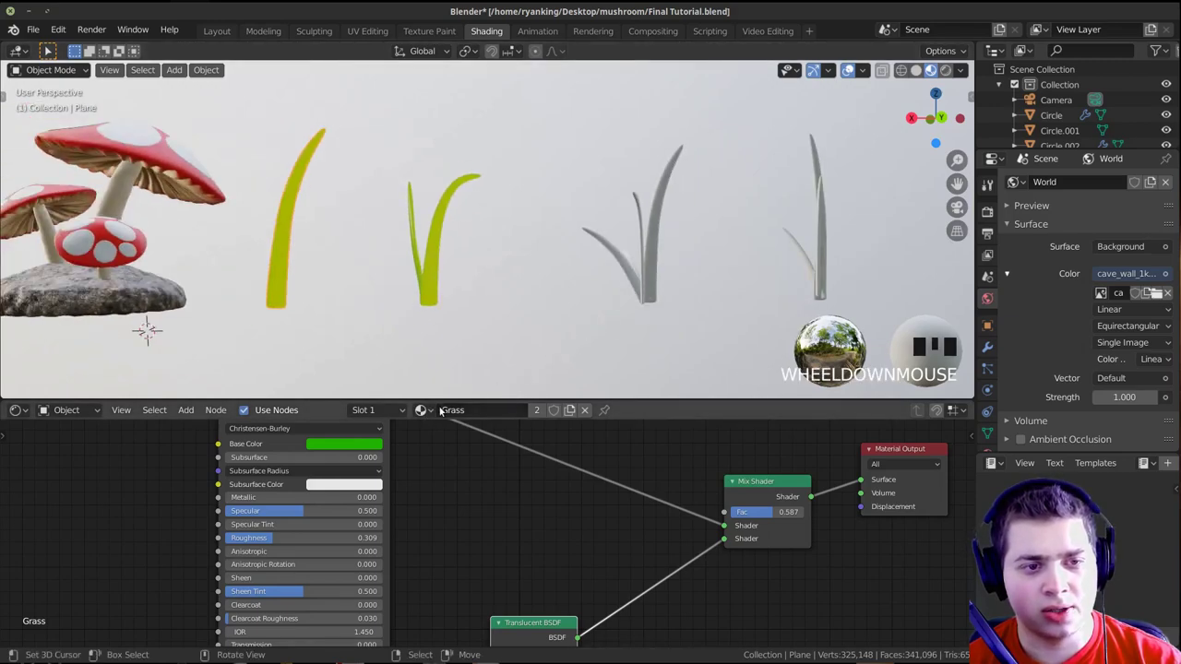
left_click_drag(421, 409, 646, 289)
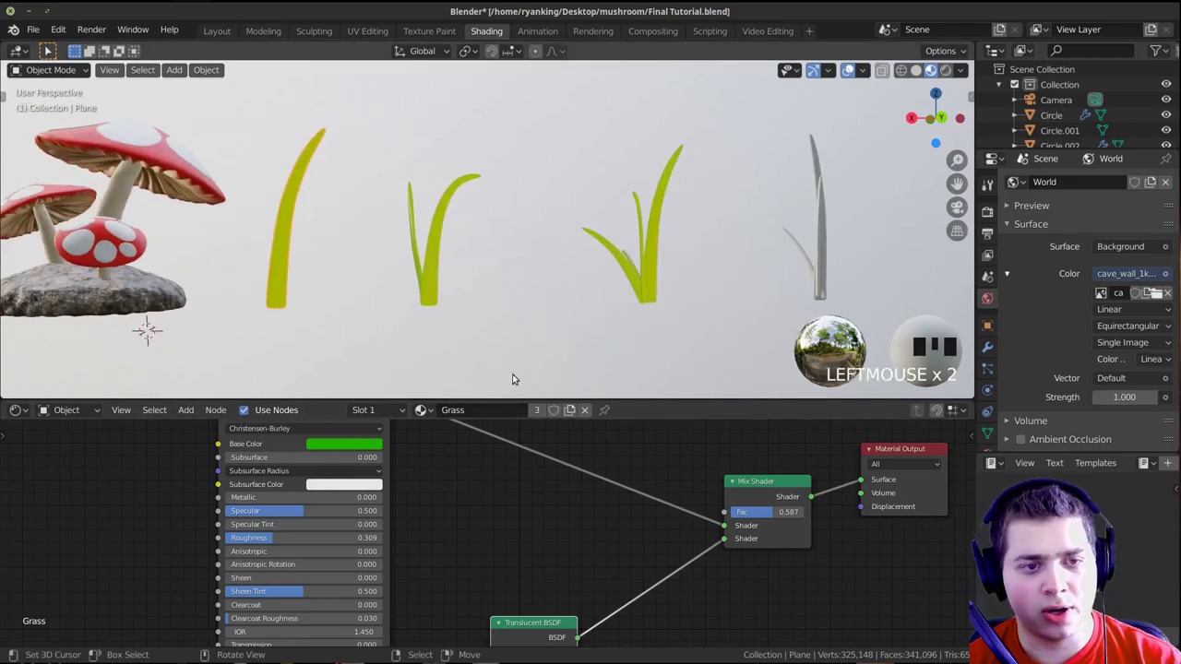
left_click(420, 409)
left_click_drag(428, 395, 804, 283)
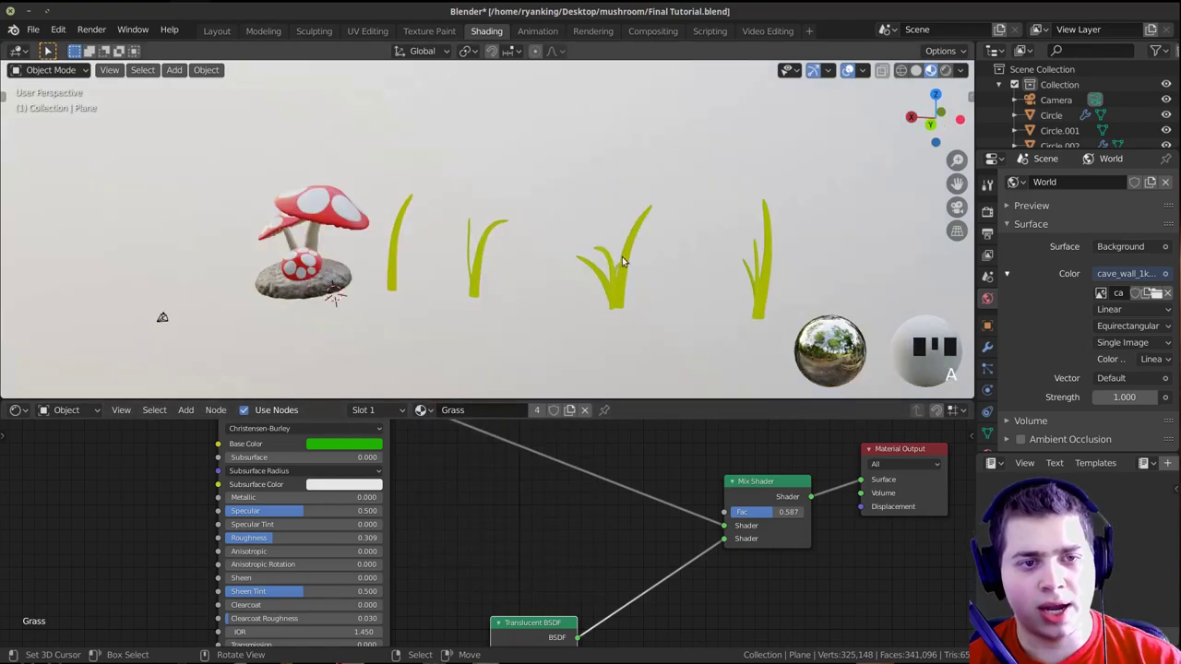
middle_click_drag(622, 256, 508, 208)
key("ctrl+s")
Shift the grass pieces around the mushrooms, shrink the third clump beside the rock and save the file
middle_click_drag(611, 282, 399, 288)
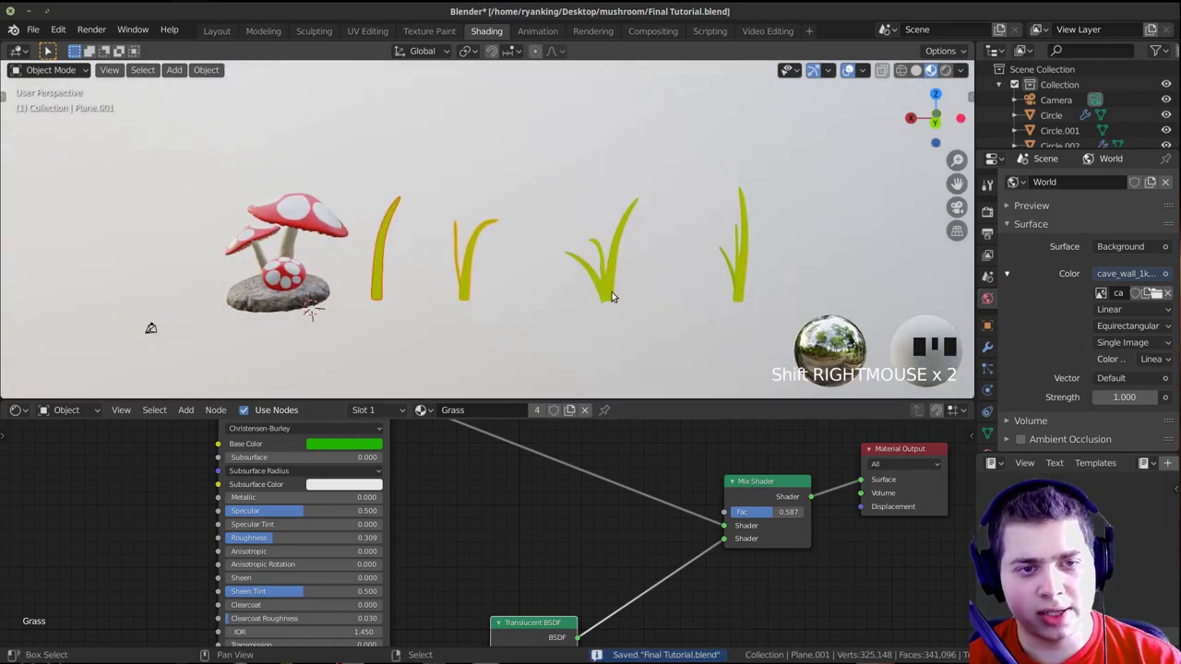
mouse_move(761, 271)
middle_mouse_down()
mouse_move(578, 256)
mouse_move(741, 282)
middle_mouse_up()
scroll(637, 293, "up", 3)
key("s")
left_click(668, 289)
key("ctrl+s")
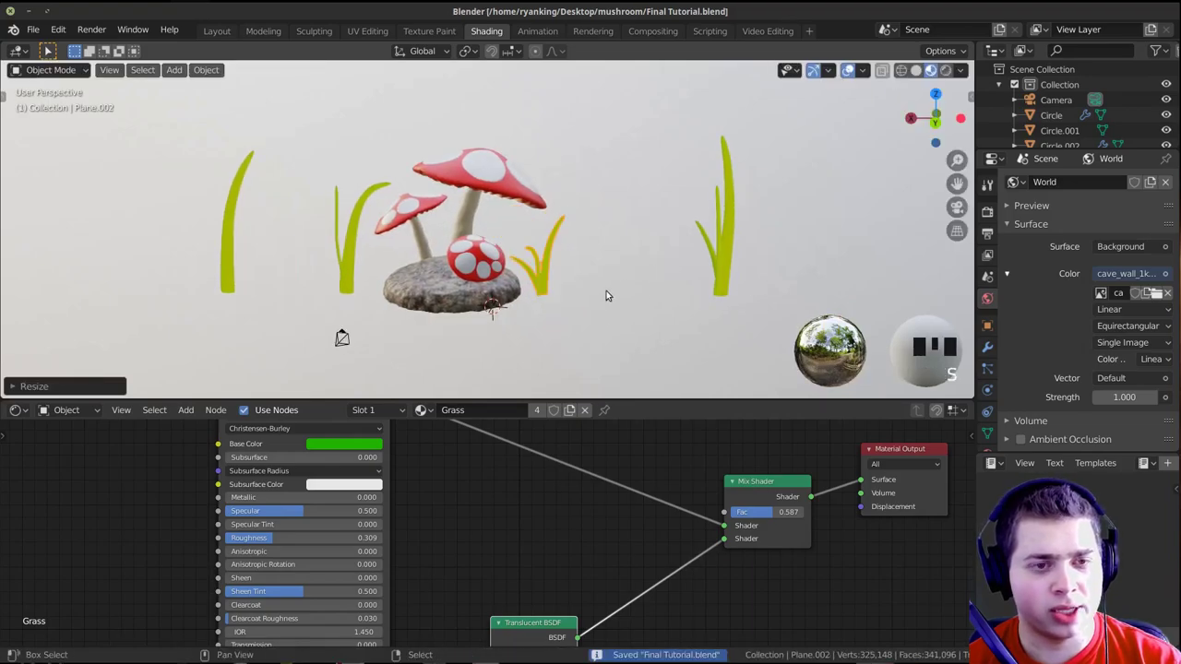
Rotate, move and shrink the third grass clump behind the small mushroom at the rock's edge, and switch to the camera view
middle_click_drag(602, 297, 616, 256, "shift")
scroll(628, 251, "up", 3)
key("r")
left_click(756, 248)
key("g")
key("s")
left_click(658, 239)
key("KP_0")
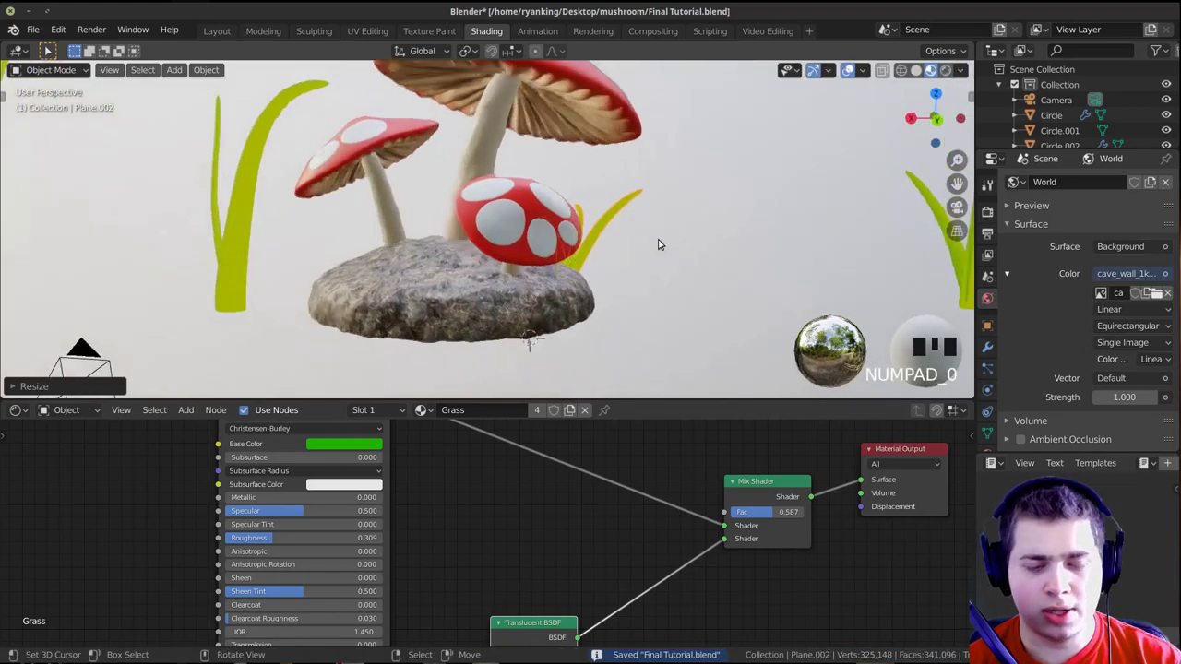
Move the small grass clump onto the rock between the mushroom stems in the camera view
scroll(464, 194, "up", 1)
scroll(464, 193, "up", 3)
middle_click_drag(410, 304, 858, 236, "shift")
key("g")
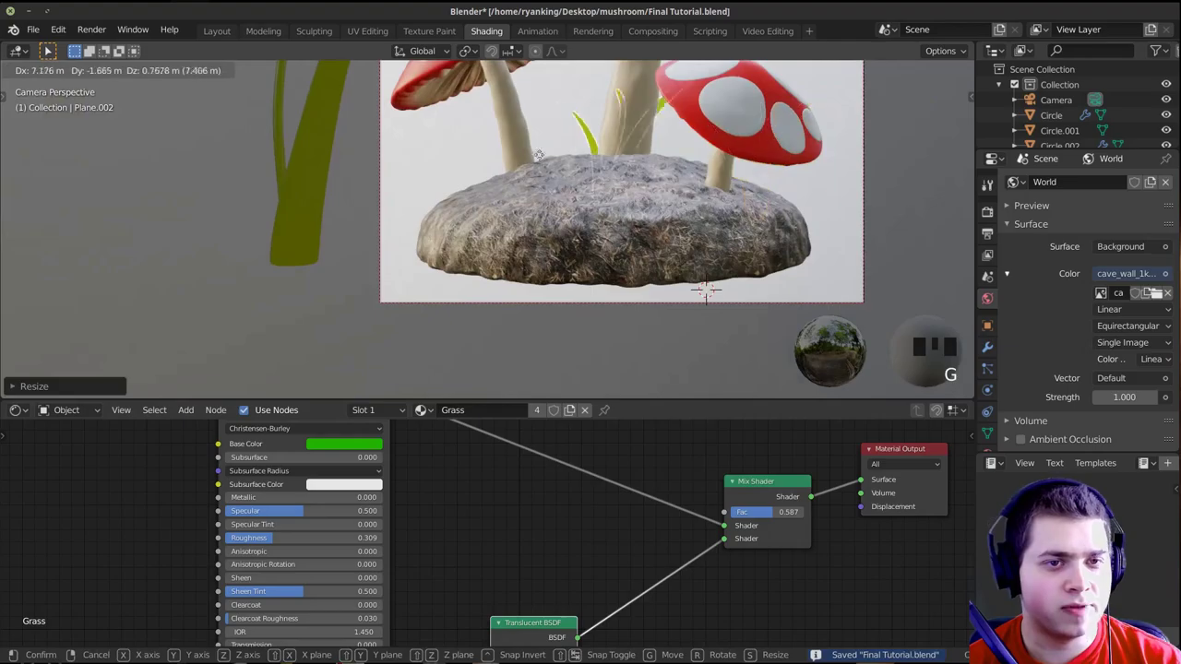
left_click(645, 189)
middle_click_drag(646, 189, 594, 247, "shift")
Rotate the clump between the stems, scale it down further and nudge it into place
key("r")
key("s")
left_click(583, 202)
key("s")
left_click(591, 196)
key("g")
left_click(593, 192)
Reposition the clump near the large stem as seen from behind the rock, and switch to the Layout workspace
middle_click_drag(595, 198, 729, 190)
middle_click_drag(729, 190, 541, 245, "shift")
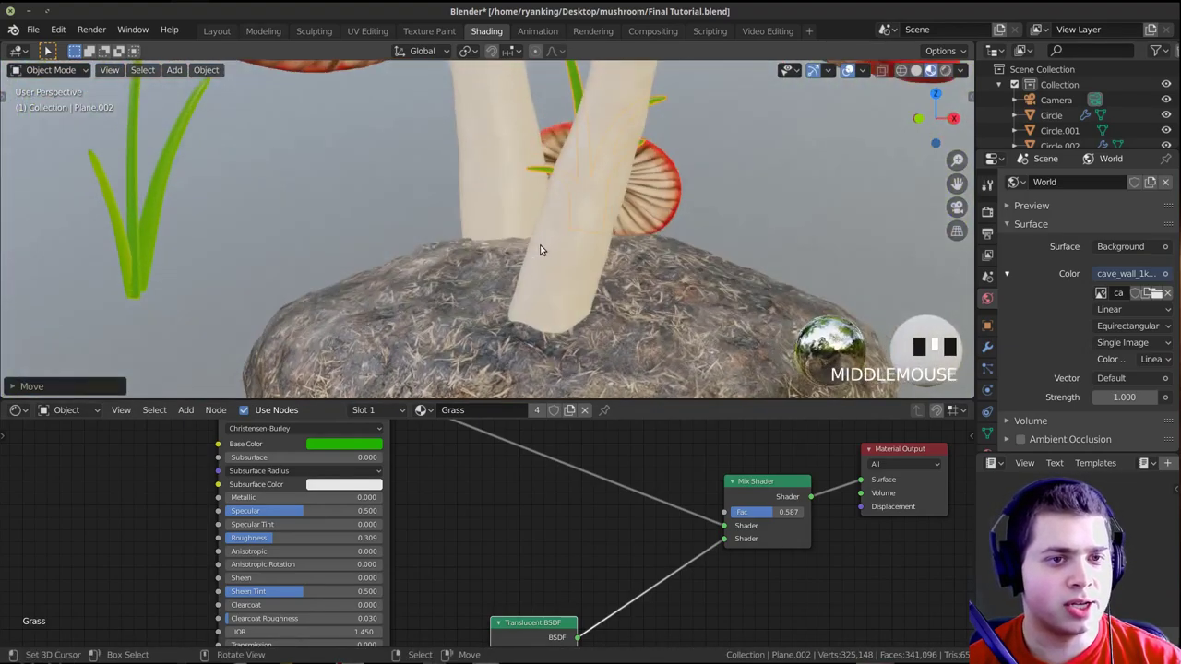
key("g")
left_click(268, 123)
left_click(217, 32)
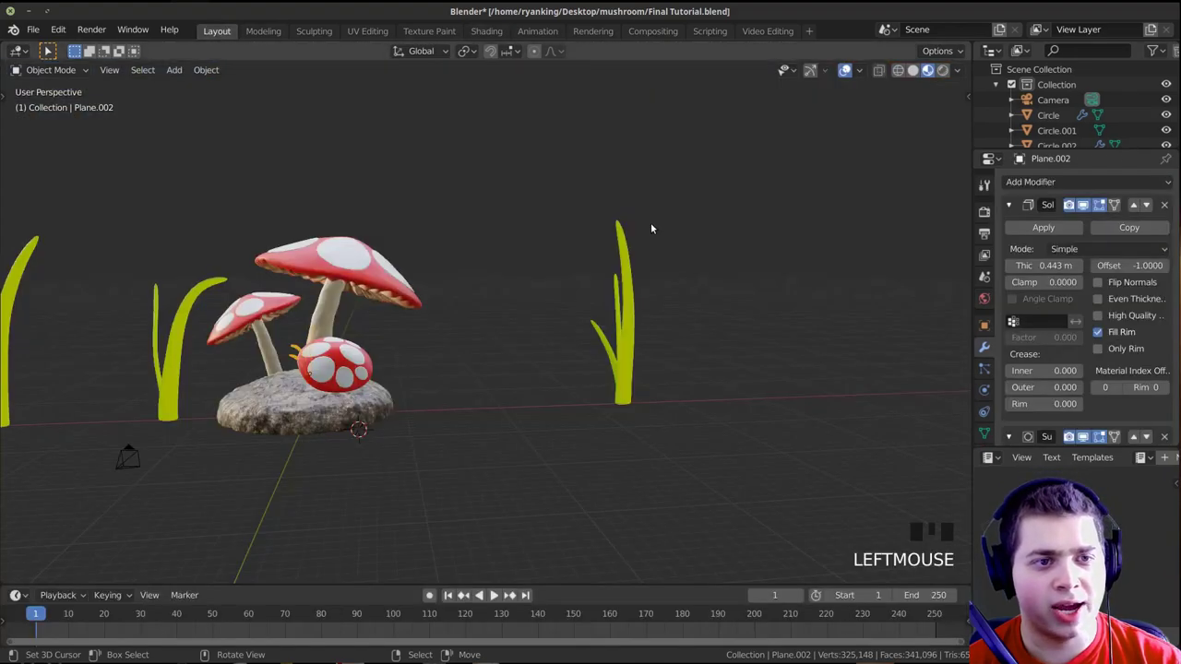
Focus on the small grass clump, rotate and rescale it, and move it onto the rock's surface
key("KP_Decimal")
middle_click_drag(609, 306, 851, 322)
key("r")
key("r")
left_click(660, 348)
key("s")
left_click(677, 349)
key("g")
left_click(845, 323)
Refine the clump's rotation, scale and position between the second mushroom and the large stem in the camera view
key("KP_0")
key("r")
key("s")
left_click(254, 335)
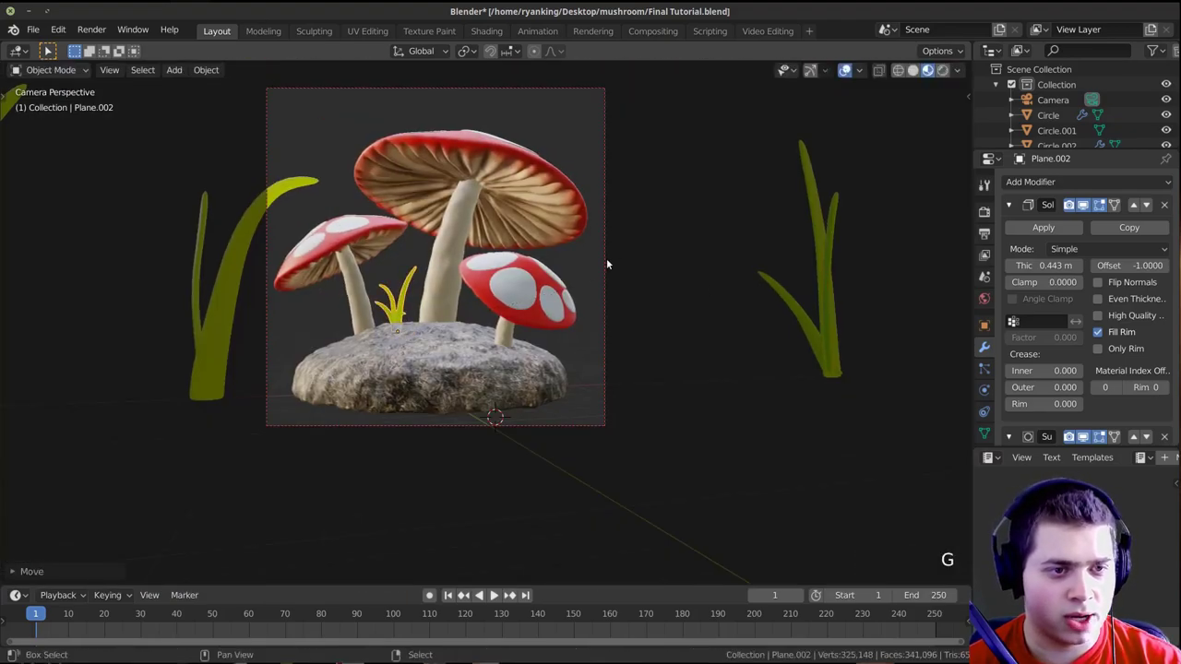
key("s")
key("g")
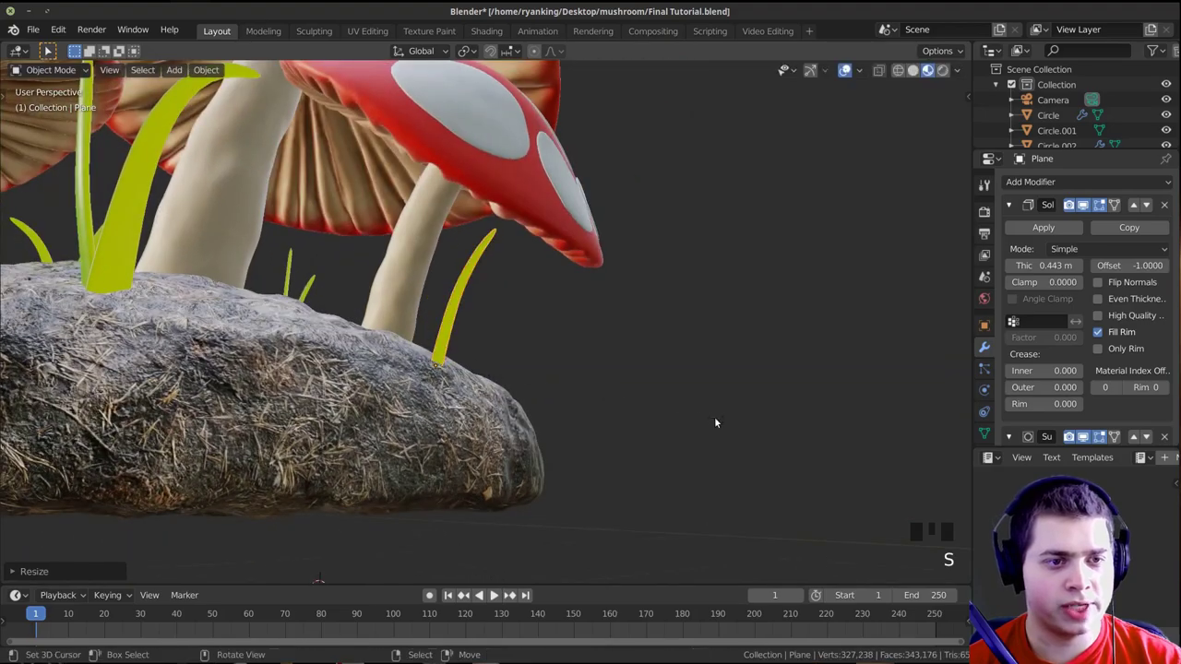
Rotate the single grass blade freely and seat it on the rock in front of the small right mushroom's stem
key("r")
key("r")
left_click(660, 401)
key("KP_0")
scroll(484, 408, "up", 2)
key("r")
key("r")
left_click(636, 403)
key("g")
left_click(598, 398)
middle_click_drag(478, 336, 436, 380, "shift")
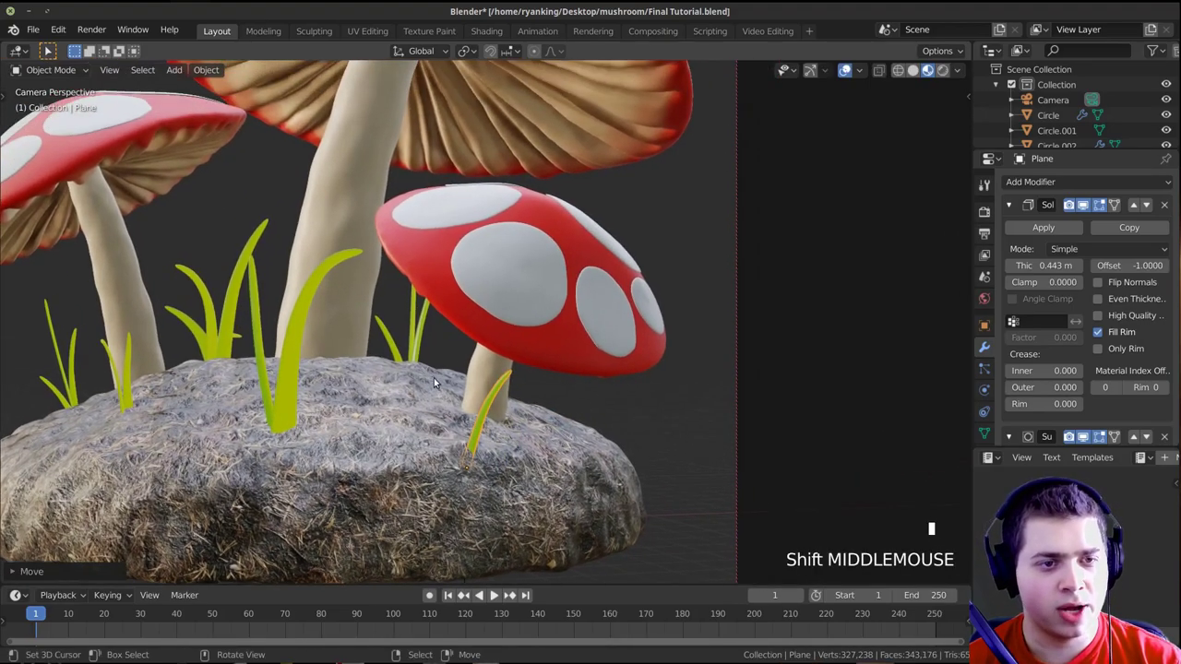
Duplicate the grass clump behind the small right mushroom, place the copy at the rock's outer edge, then rescale and rotate it
right_click(426, 323)
key("shift+d")
left_click(838, 353)
key("s")
left_click(826, 358)
key("r")
key("r")
key("r")
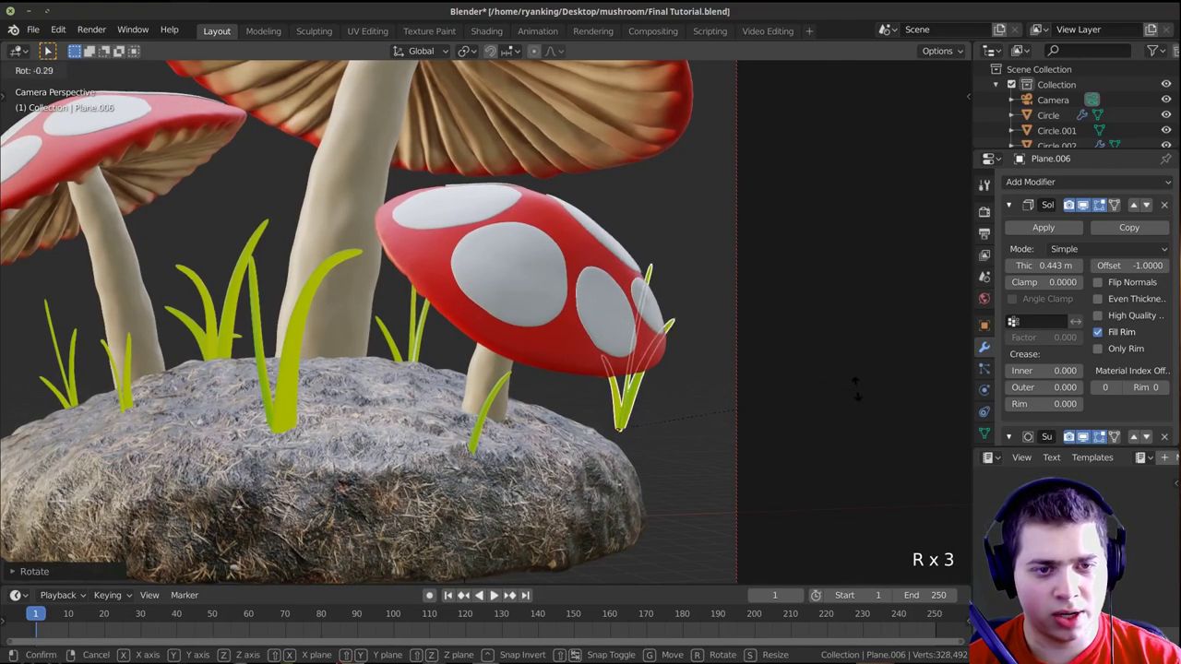
key("r")
left_click(856, 390)
Move the copied clump, turn it freely to a new orientation and scale it from behind the rock
key("g")
key("r")
middle_click_drag(799, 409, 577, 321)
key("r")
left_click(607, 339)
middle_click_drag(480, 590, 453, 486, "shift")
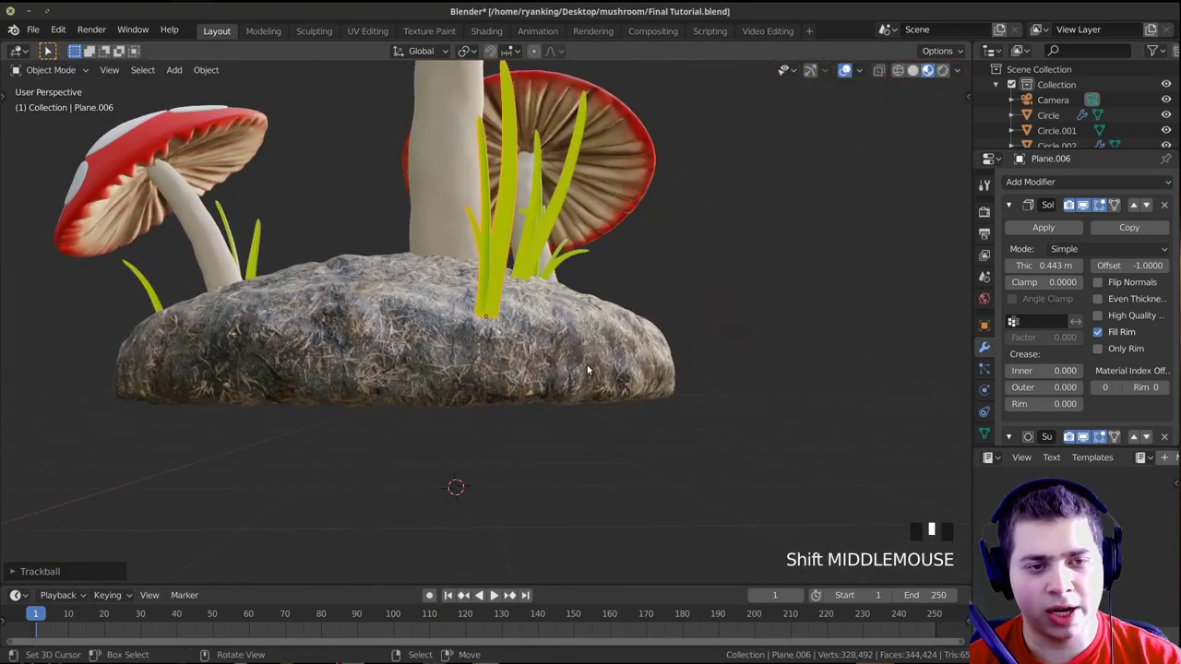
scroll(489, 307, "up", 3)
scroll(490, 306, "down", 1)
scroll(489, 307, "down", 3)
key("r")
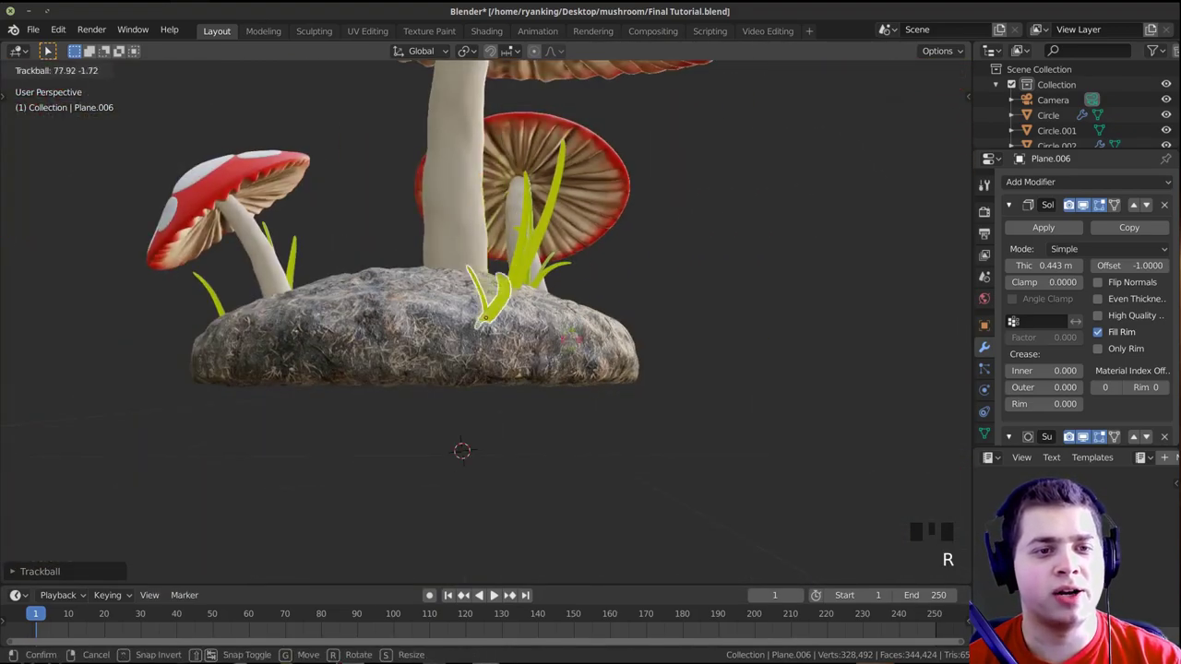
key("s")
left_click(683, 293)
Move the copied clump across the rock toward the small mushroom's stem
middle_click_drag(636, 327, 587, 355)
key("g")
left_click(763, 330)
key("KP_Enter")
scroll(738, 337, "down", 3)
key("g")
left_click(589, 409)
Rotate the copied grass clump freely and move it to the rock's edge behind the small spotted mushroom
key("r")
key("r")
left_click(572, 413)
key("g")
left_click(598, 341)
Tilt the copied clump and adjust its position so it shows beside the small right mushroom in the camera view
key("r")
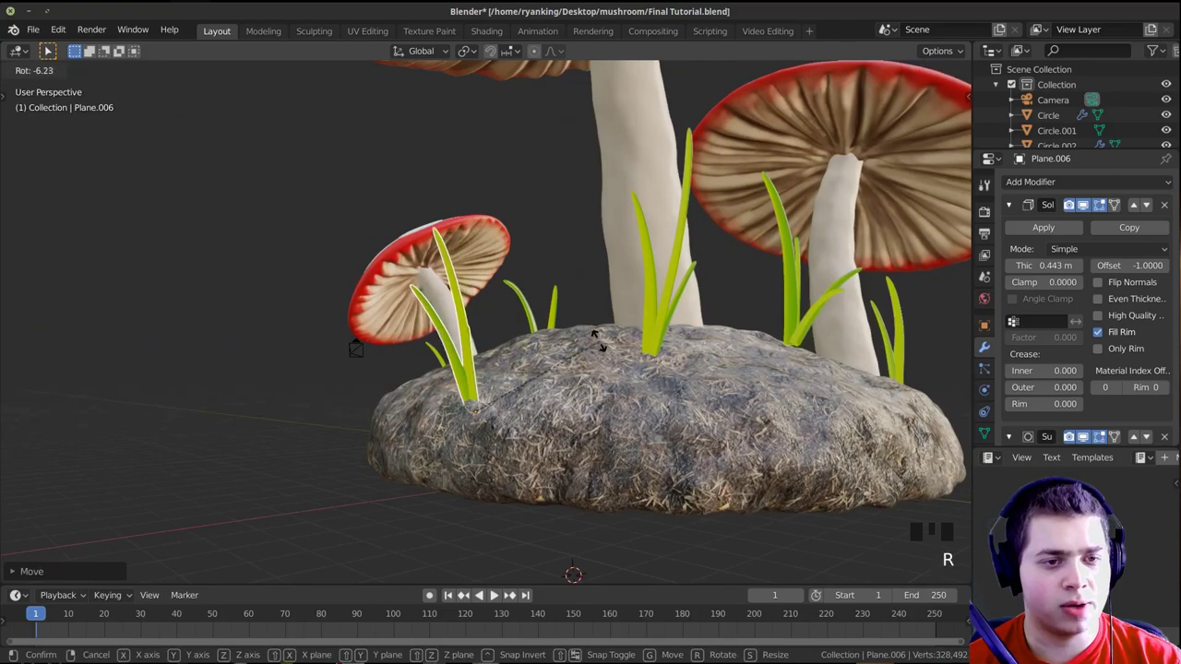
left_click(605, 334)
key("g")
left_click(609, 327)
key("KP_0")
key("g")
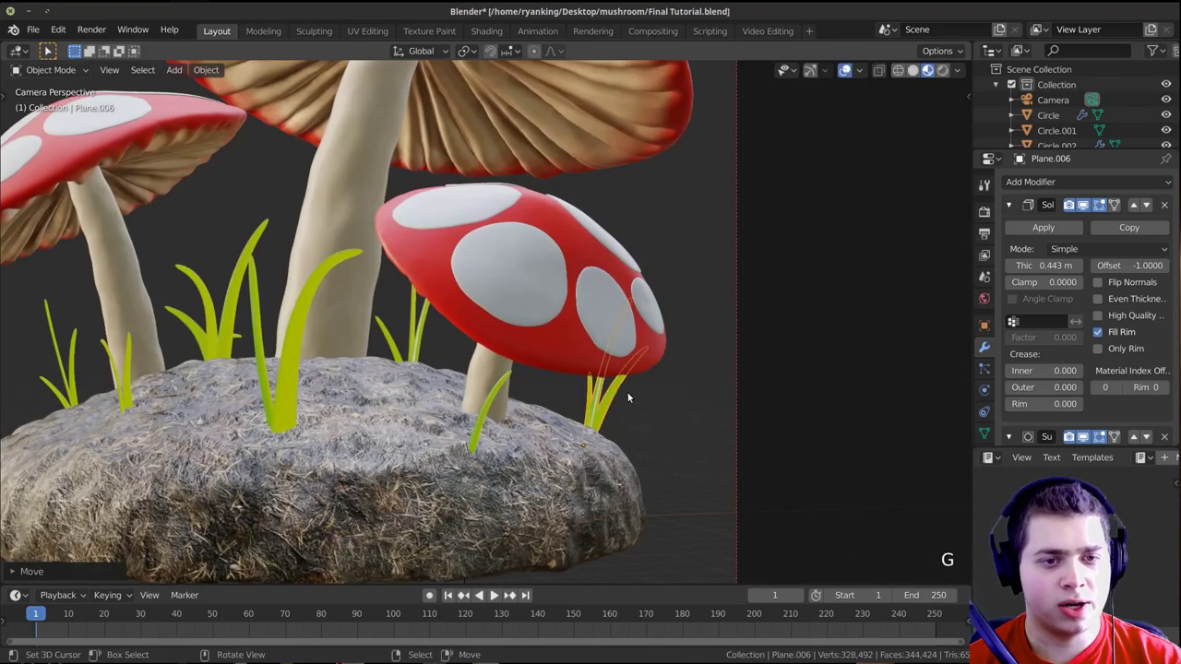
left_click(697, 410)
Rescale and reposition the outermost grass clump beside the left mushroom
scroll(484, 486, "down", 5)
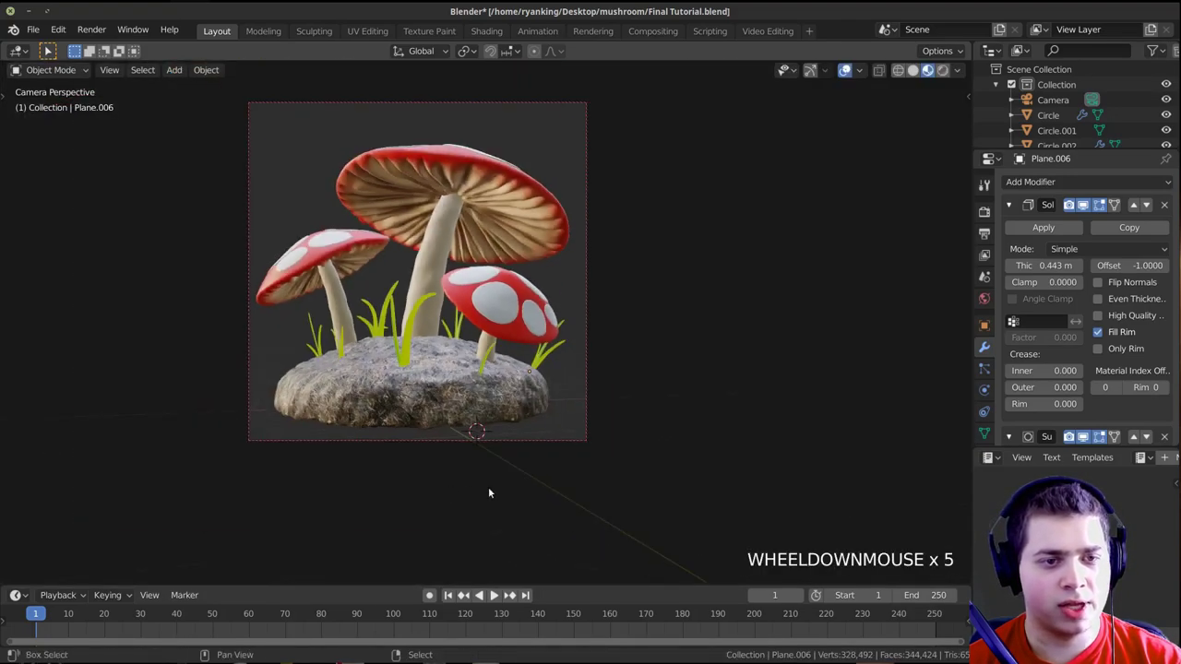
scroll(279, 381, "up", 2)
right_click(313, 347)
key("s")
left_click(456, 344)
key("g")
left_click(443, 354)
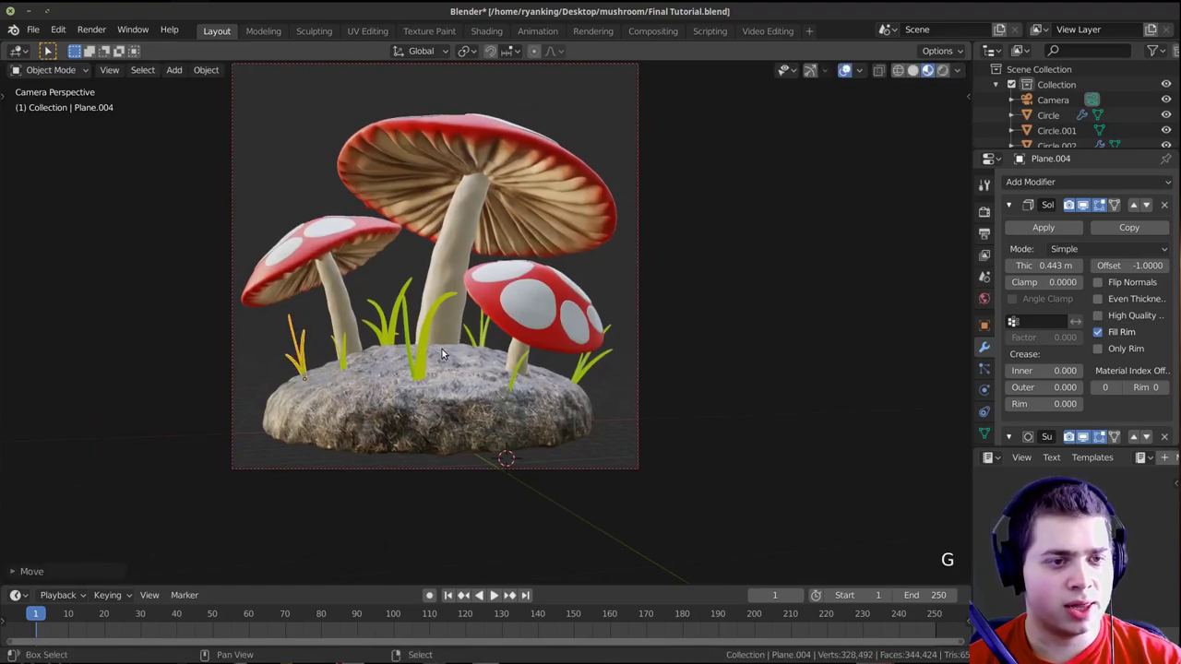
scroll(487, 351, "up", 2)
key("s")
left_click(362, 375)
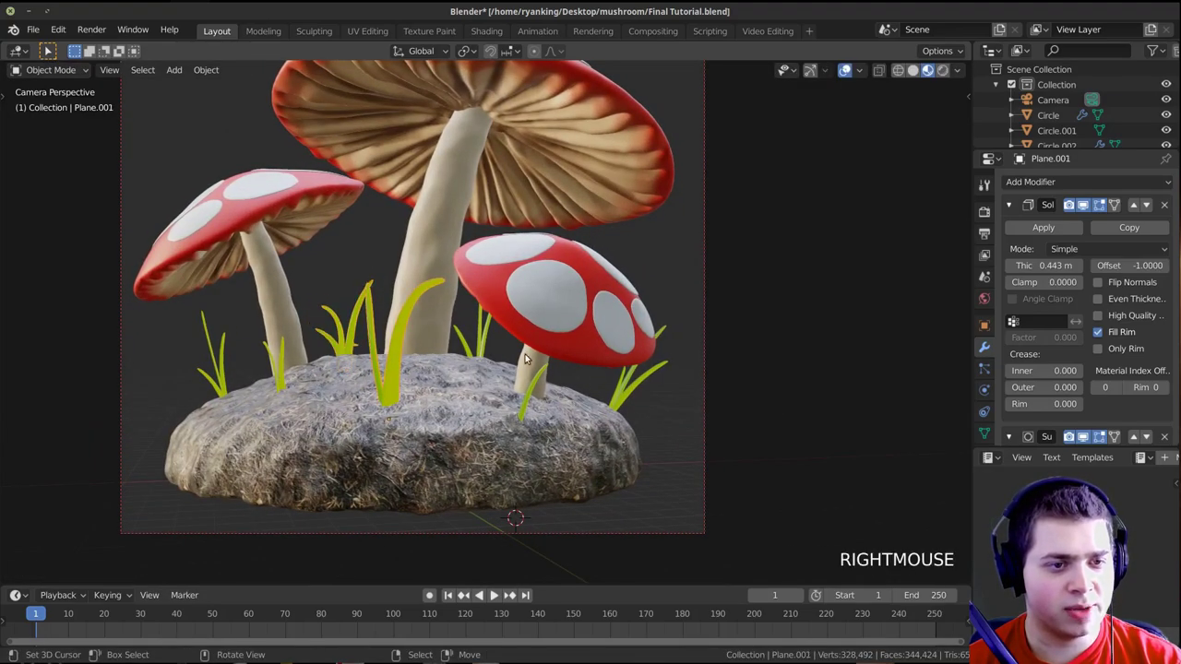
Rescale the grass clumps around the large mushroom's stem, including the front clump and the ones behind it
key("s")
right_click(492, 370)
left_click(489, 358)
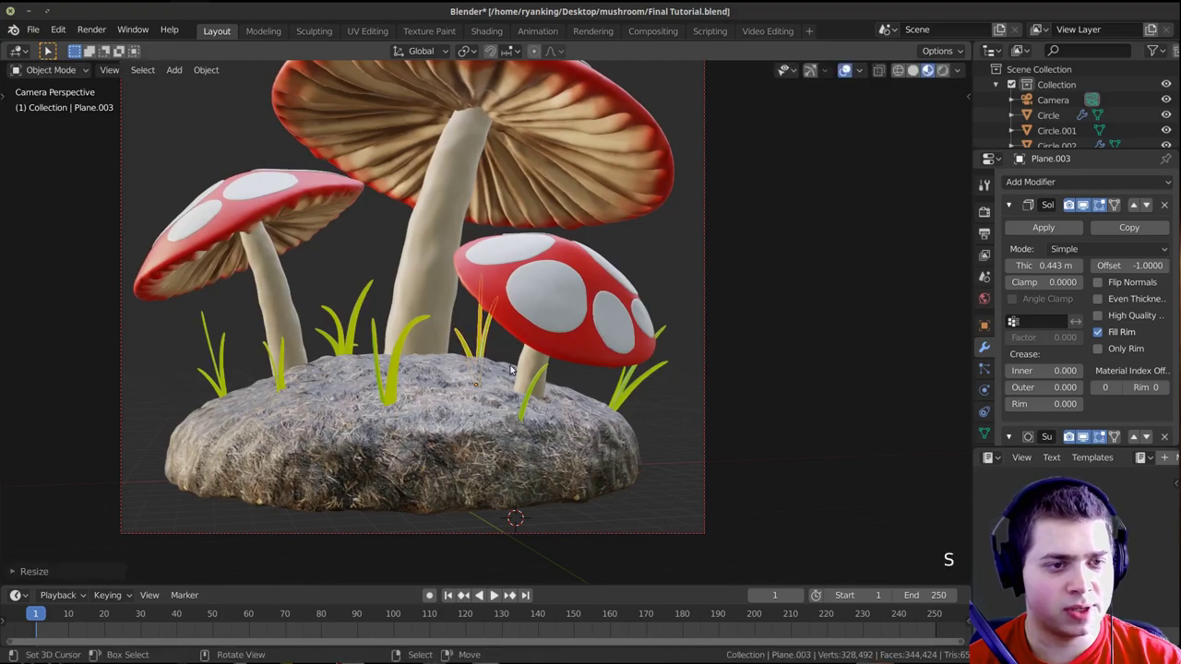
right_click(366, 299)
key("s")
left_click(381, 300)
right_click(420, 327)
key("s")
left_click(439, 325)
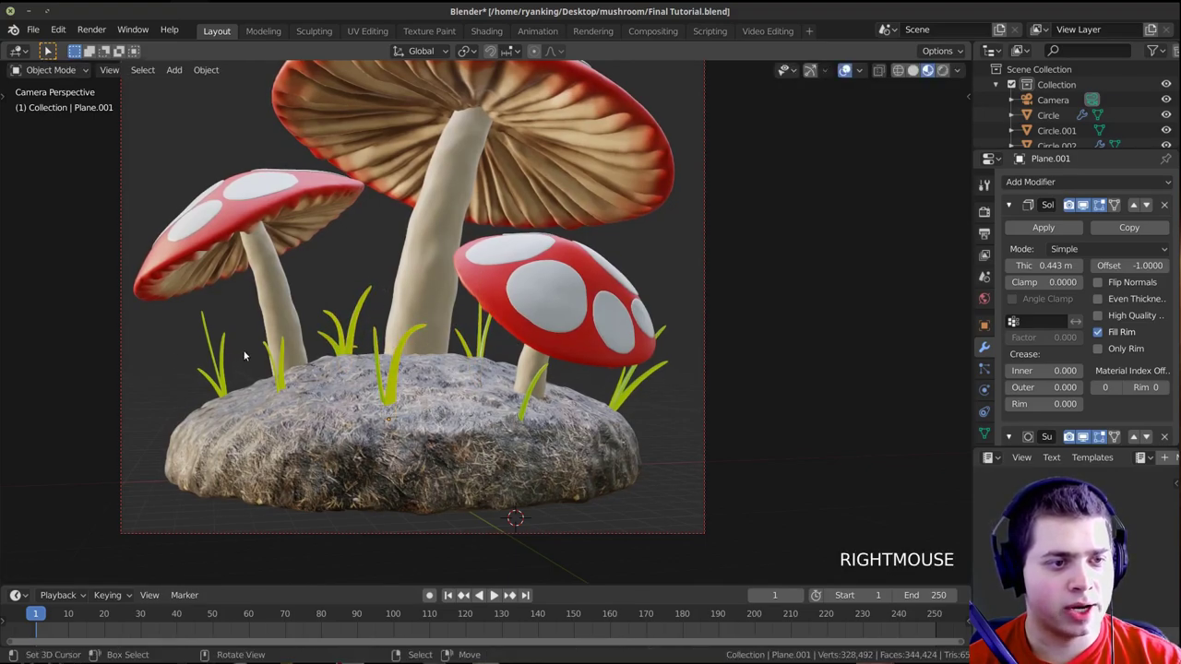
Save the mushroom scene file
key("ctrl+s")
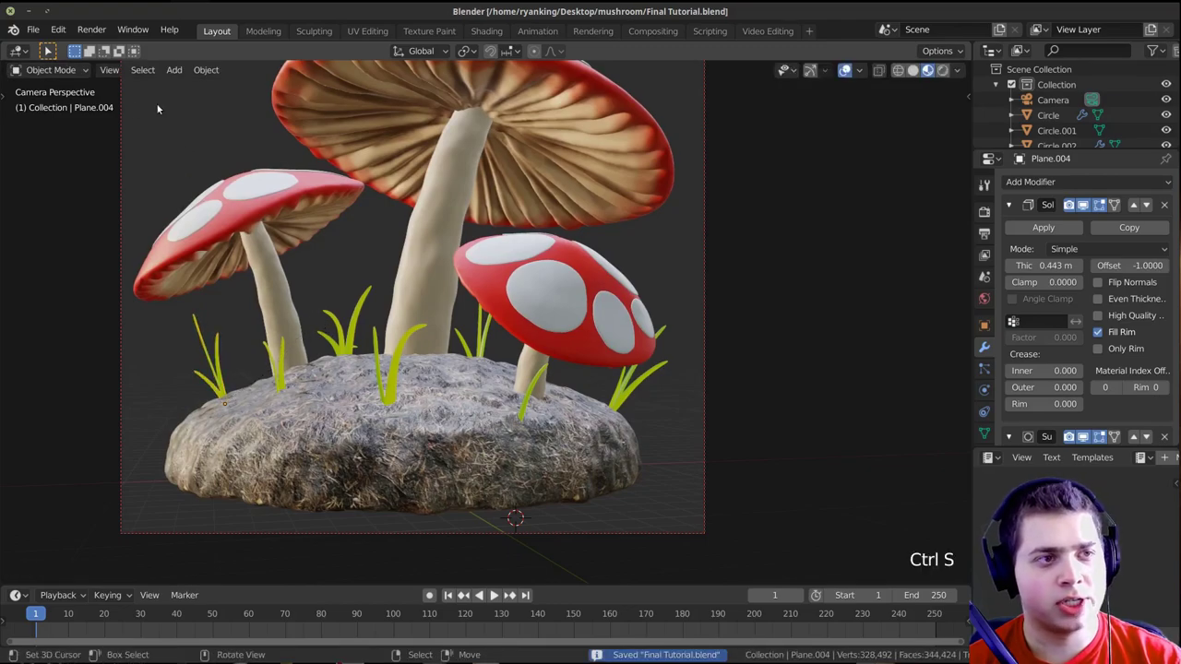
left_click(33, 31)
left_click(76, 132)
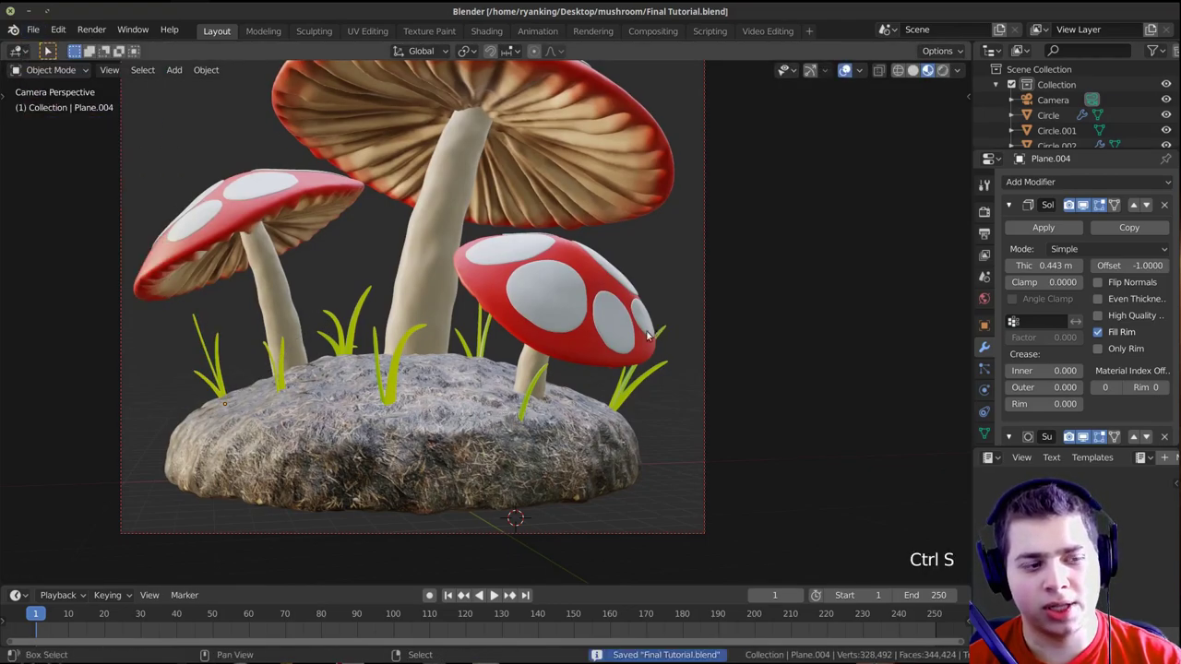
Preview the camera view in rendered shading and return to solid shading
middle_click_drag(612, 332, 585, 343, "shift")
scroll(606, 428, "down", 2)
key("z")
left_click(592, 352)
middle_click_drag(603, 208, 647, 230, "shift")
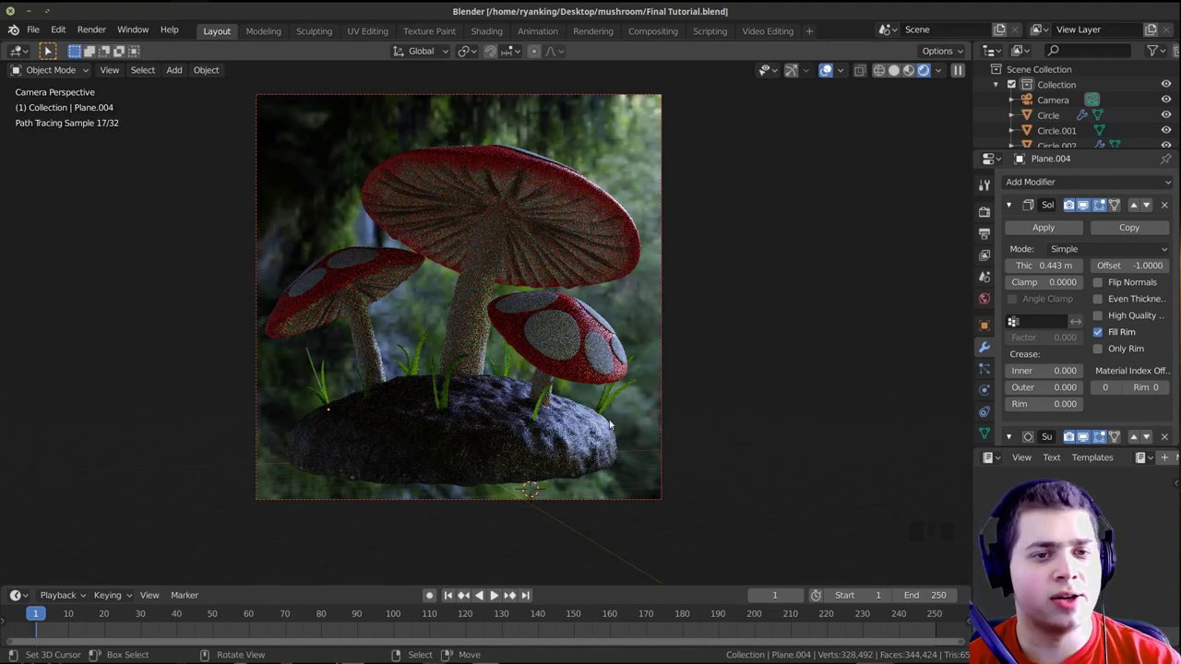
left_click(565, 148)
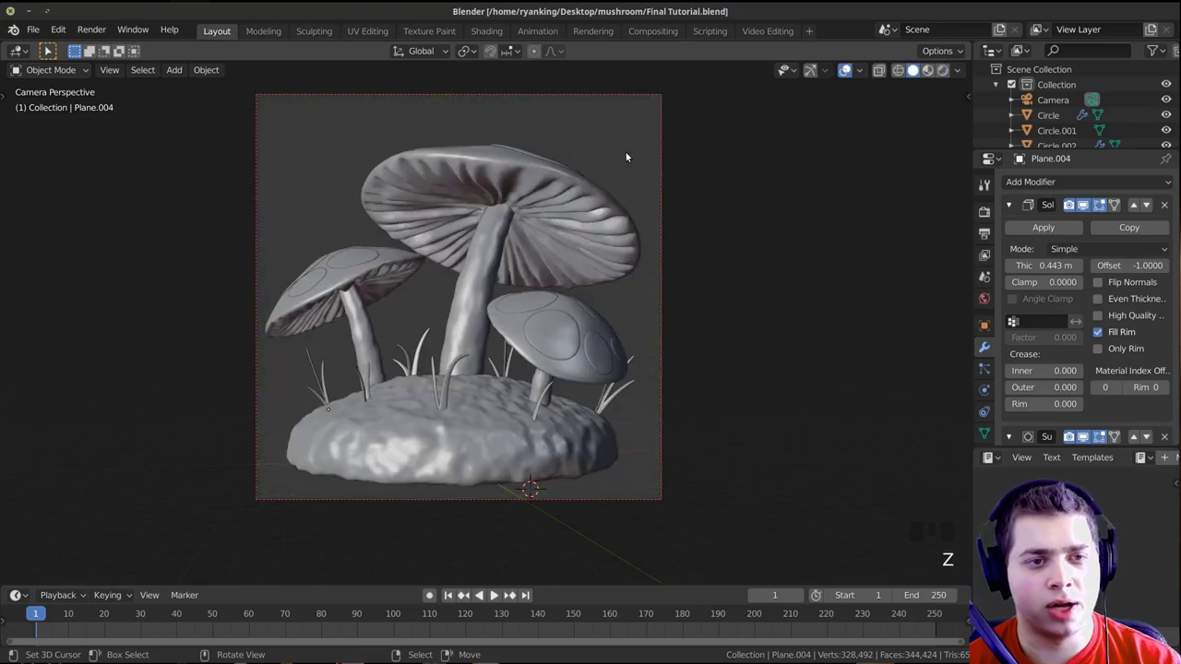
Add a plane to the scene and move it away from the rock on the small spotted mushroom's side
key("shift+a")
mouse_move(625, 149)
left_click(699, 151)
middle_click_drag(637, 335, 544, 129)
key("g")
middle_click_drag(683, 148, 735, 153)
left_click(780, 157)
Rotate the plane about the global X axis so it stands upright
middle_click_drag(599, 166, 452, 166, "shift")
middle_click_drag(600, 134, 612, 227)
key("r")
key("x")
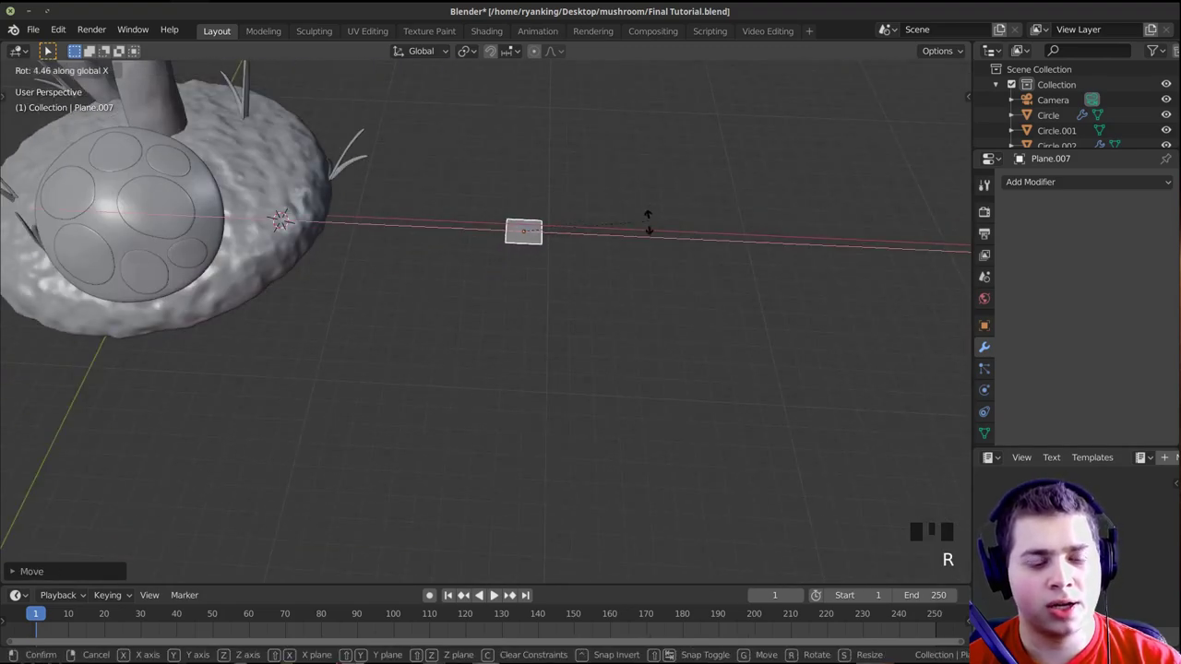
key("Return")
Stretch the plane along the global Z axis and scale it up into a tall panel
middle_click_drag(670, 248, 694, 280)
key("s")
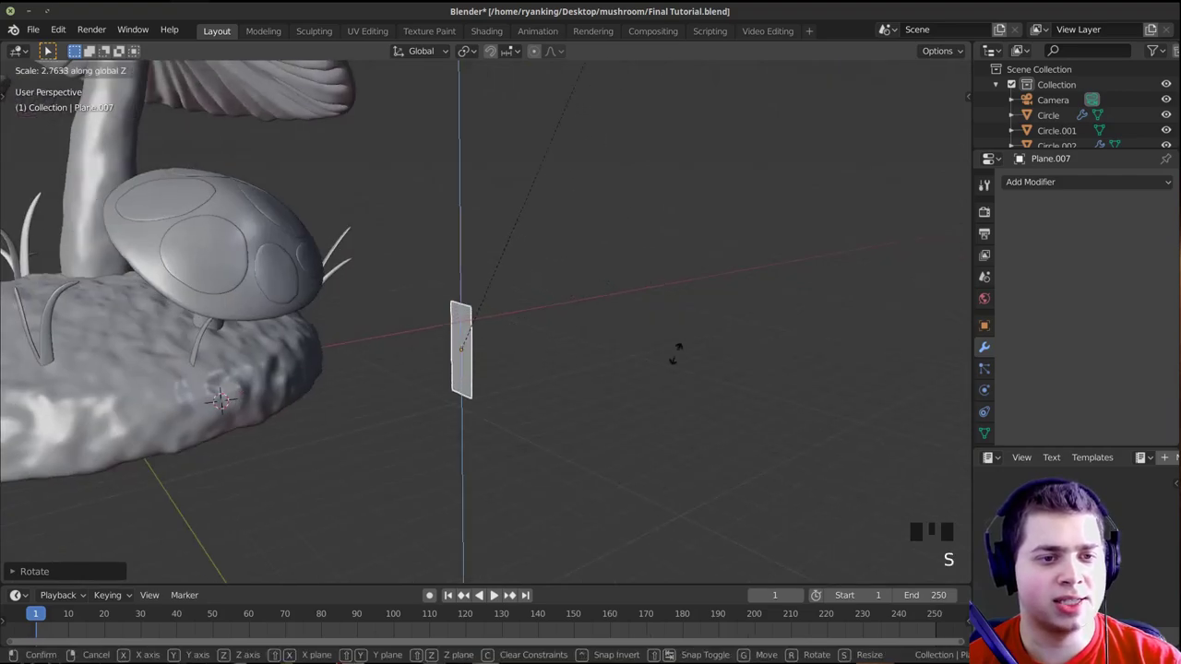
left_click(728, 212)
scroll(630, 298, "down", 3)
middle_click_drag(631, 297, 572, 341)
key("s")
left_click(698, 369)
Position the tall plane just outside the camera frame, beside the small spotted mushroom
middle_click_drag(699, 369, 581, 376)
key("g")
key("KP_0")
key("g")
left_click(780, 327)
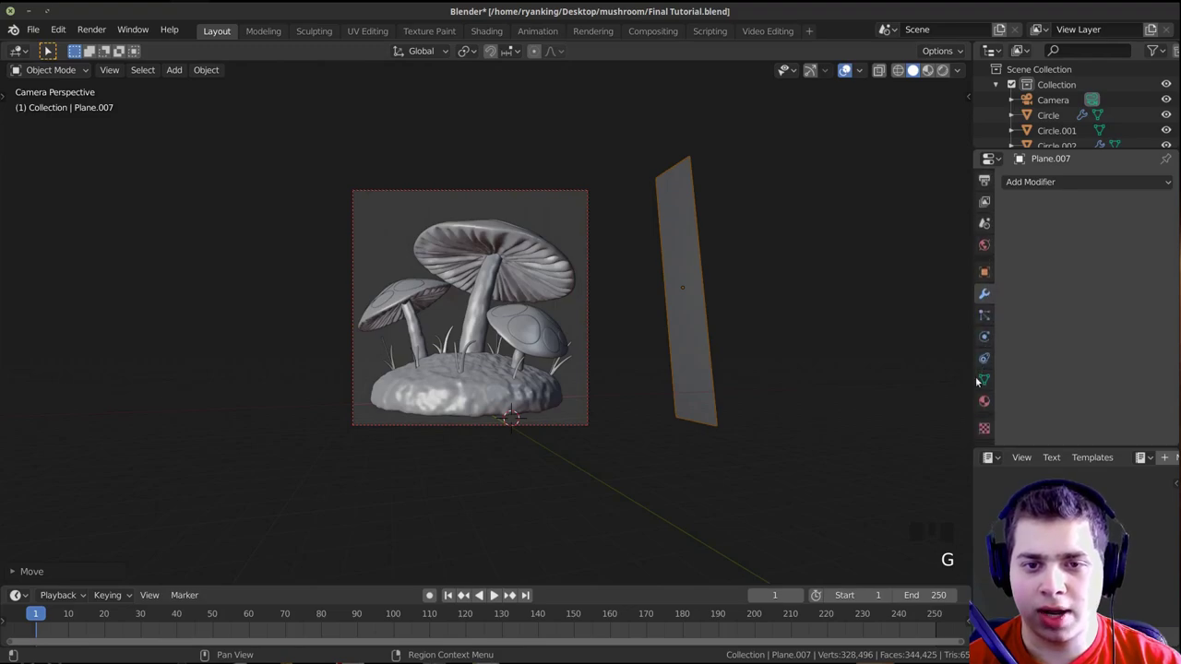
Give the plane a new material with an Emission surface in a pale blue color
left_click(983, 399)
double_click(1063, 235)
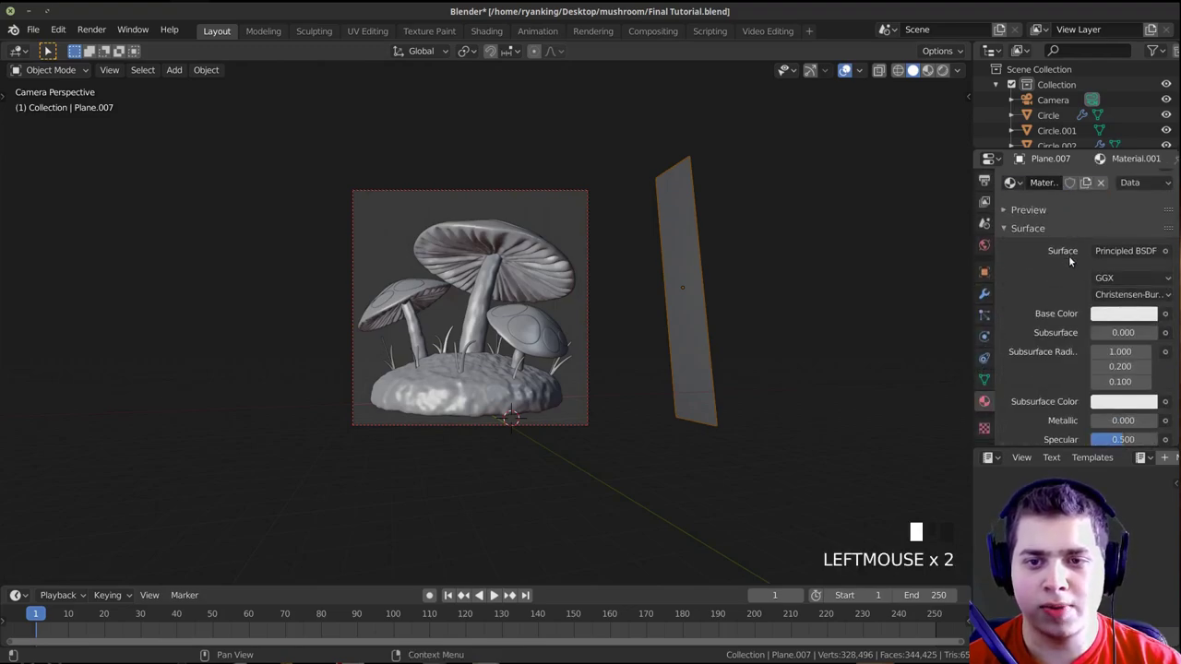
left_click(1117, 227)
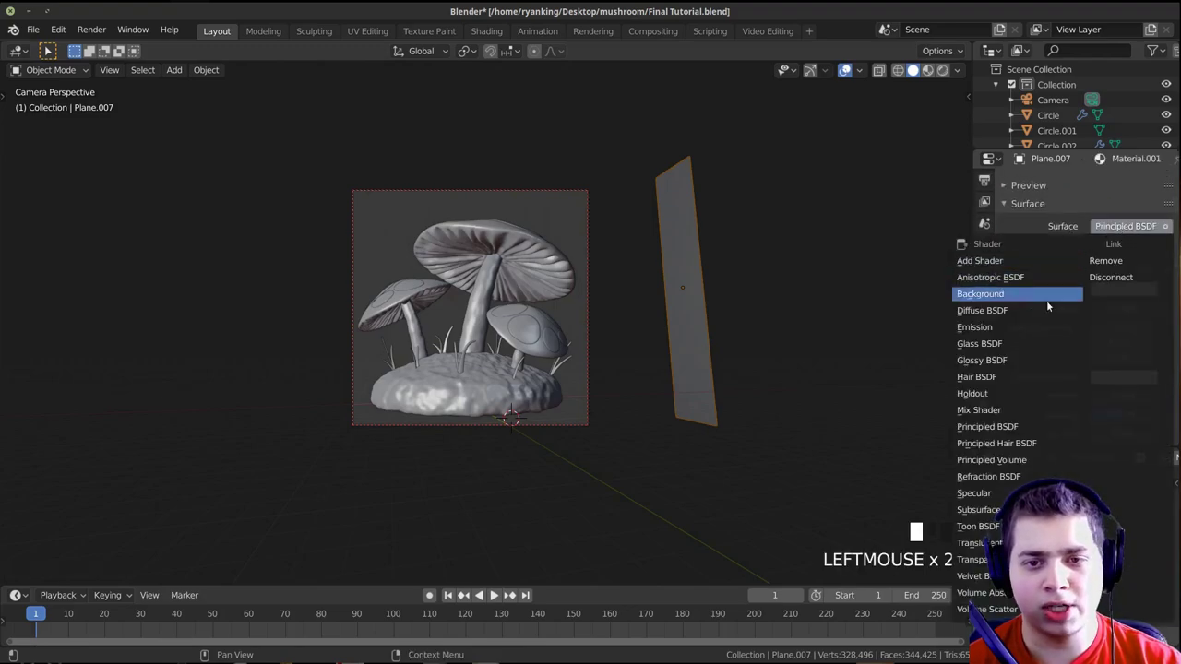
left_click(1022, 328)
left_click(1124, 255)
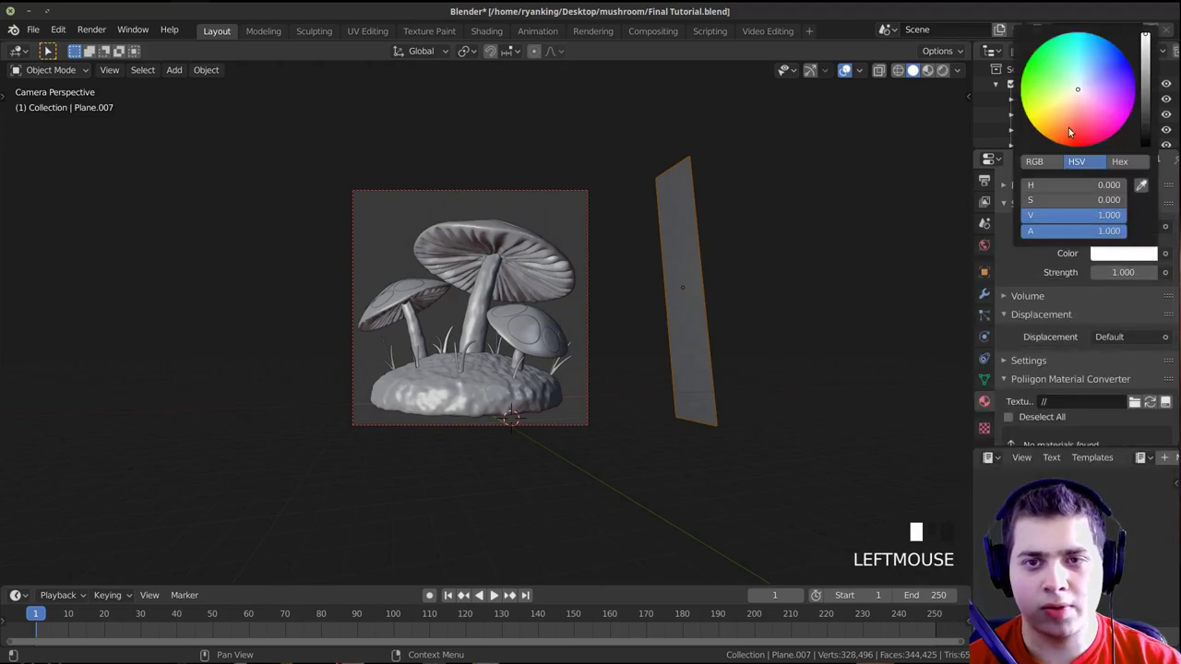
left_click(1084, 82)
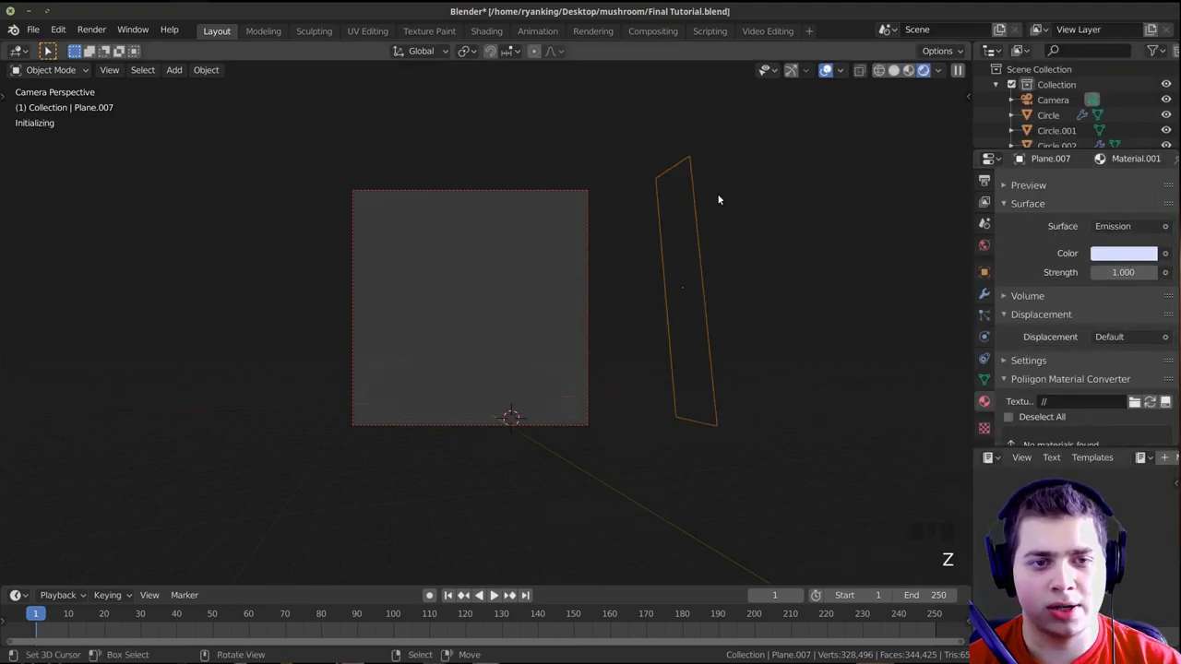
Enlarge and shift the light plane under rendered shading, and set its emission strength to 36.5
middle_click_drag(717, 194, 729, 268, "shift")
key("s")
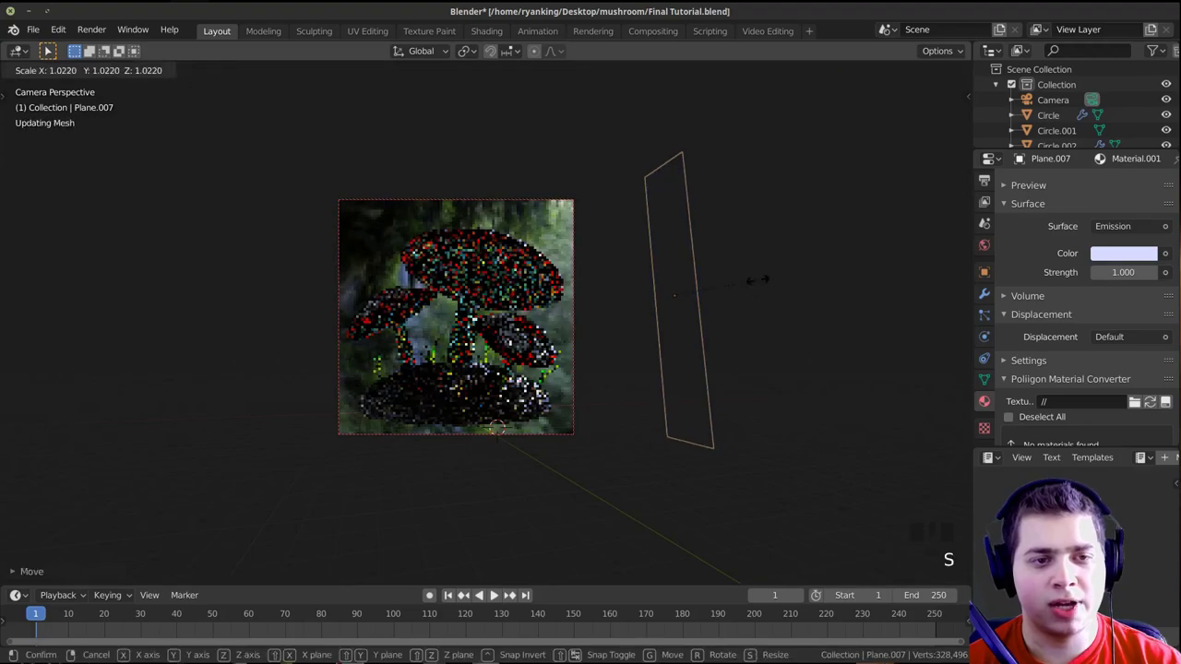
left_click(755, 282)
key("s")
left_click(767, 347)
key("g")
left_click(778, 346)
left_click_drag(1123, 272, 1172, 273)
Rotate the light plane freely to angle it toward the mushrooms
middle_click_drag(846, 306, 802, 305, "shift")
key("r")
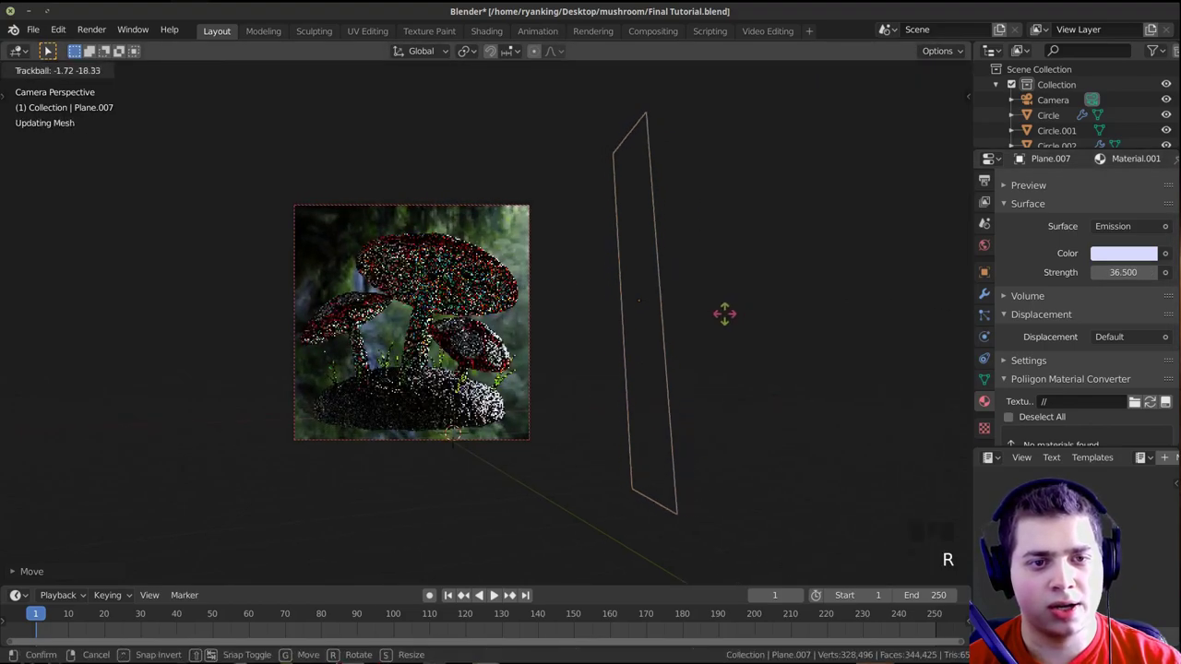
key("r")
left_click(789, 301)
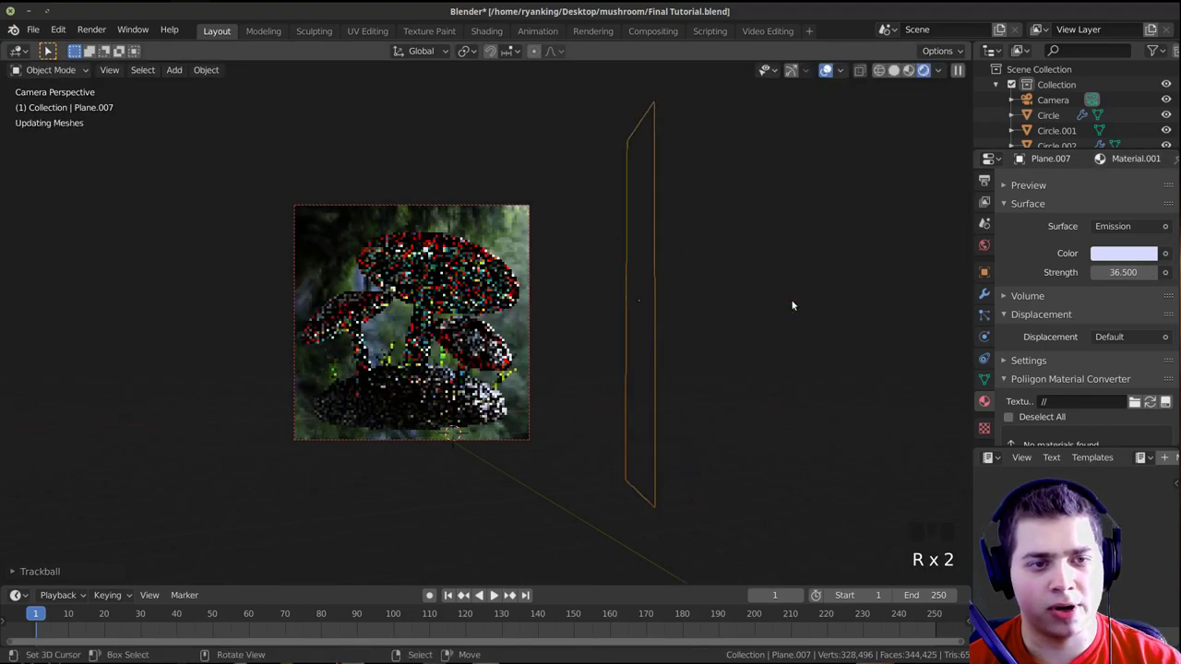
key("r")
key("r")
left_click(738, 311)
Tilt and raise the light plane beside the camera frame, and set its emission strength to 39
key("r")
left_click(801, 226)
key("g")
left_click(828, 170)
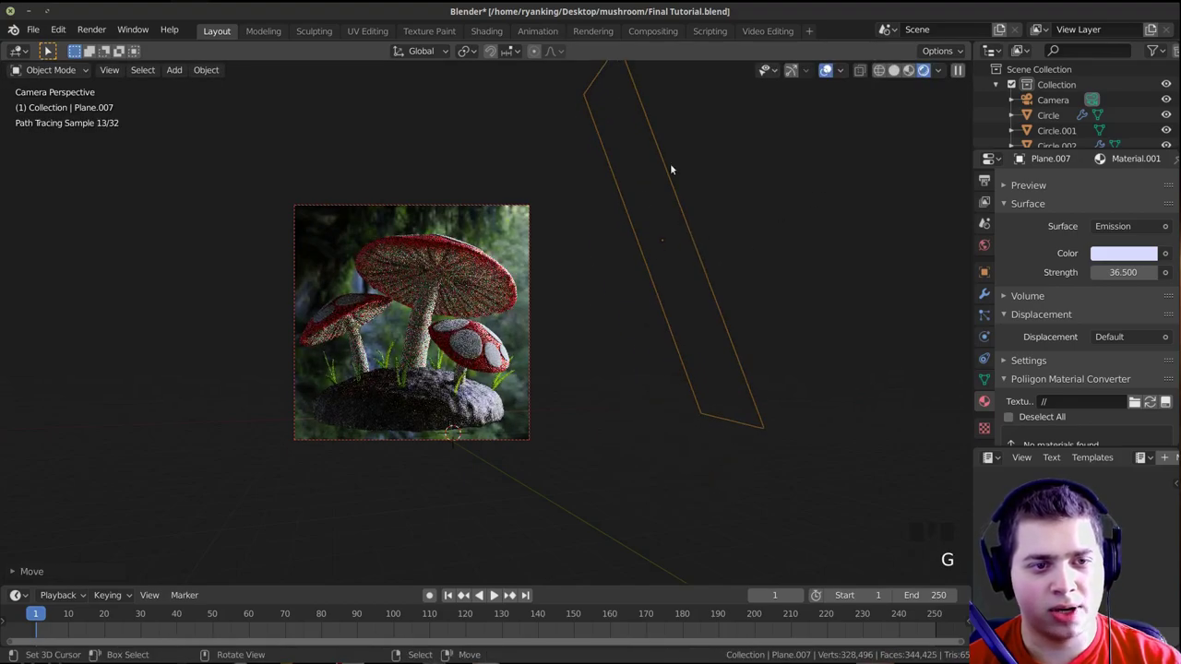
mouse_move(1123, 272)
left_mouse_down()
mouse_move(1143, 272)
mouse_move(1131, 272)
left_mouse_up()
scroll(507, 397, "up", 2)
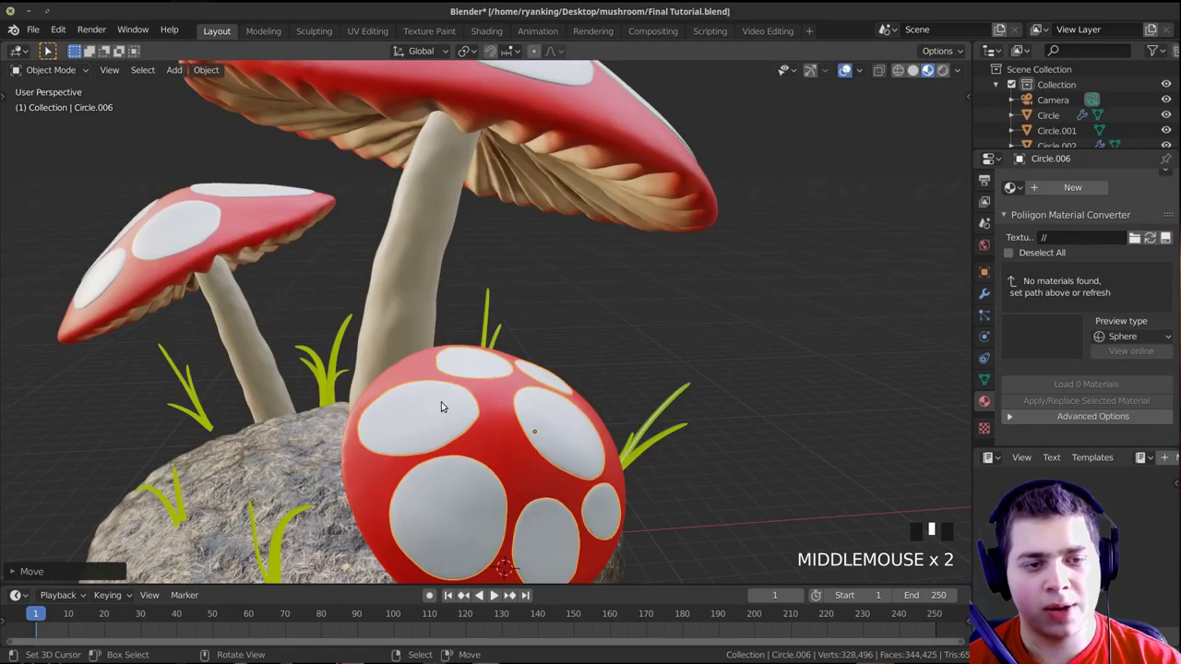
Give the small mushroom's spots a new material with a pure white base color and a pale orange subsurface color
middle_click_drag(432, 408, 363, 399)
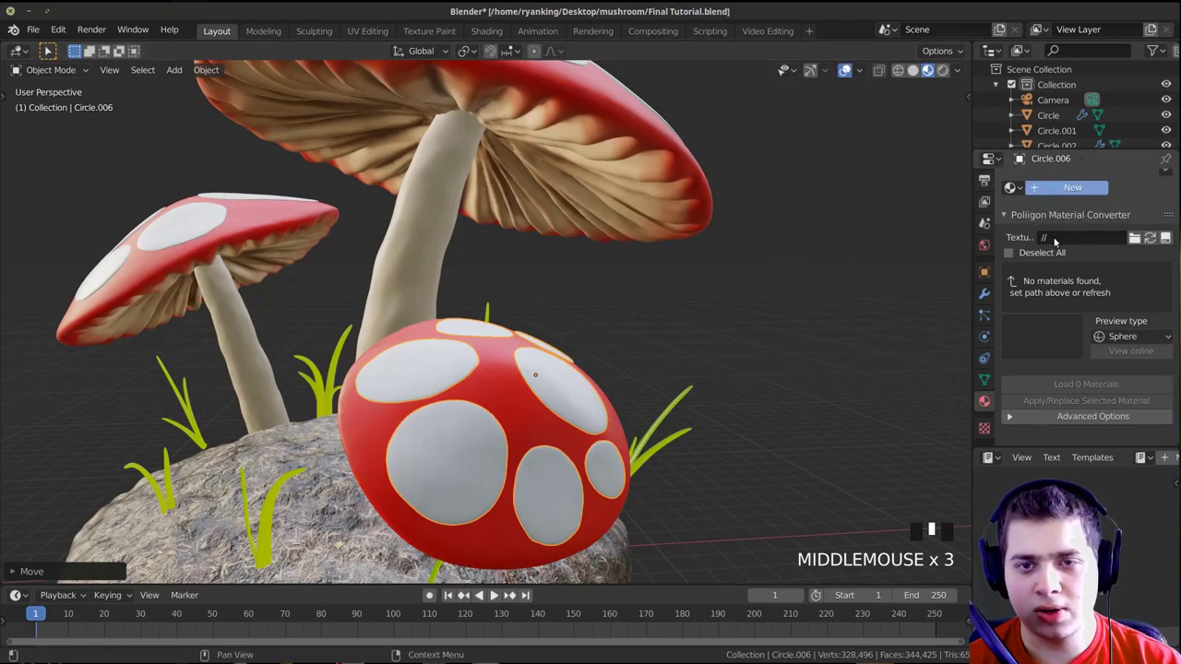
scroll(1055, 240, "down", 6)
left_click(1110, 269)
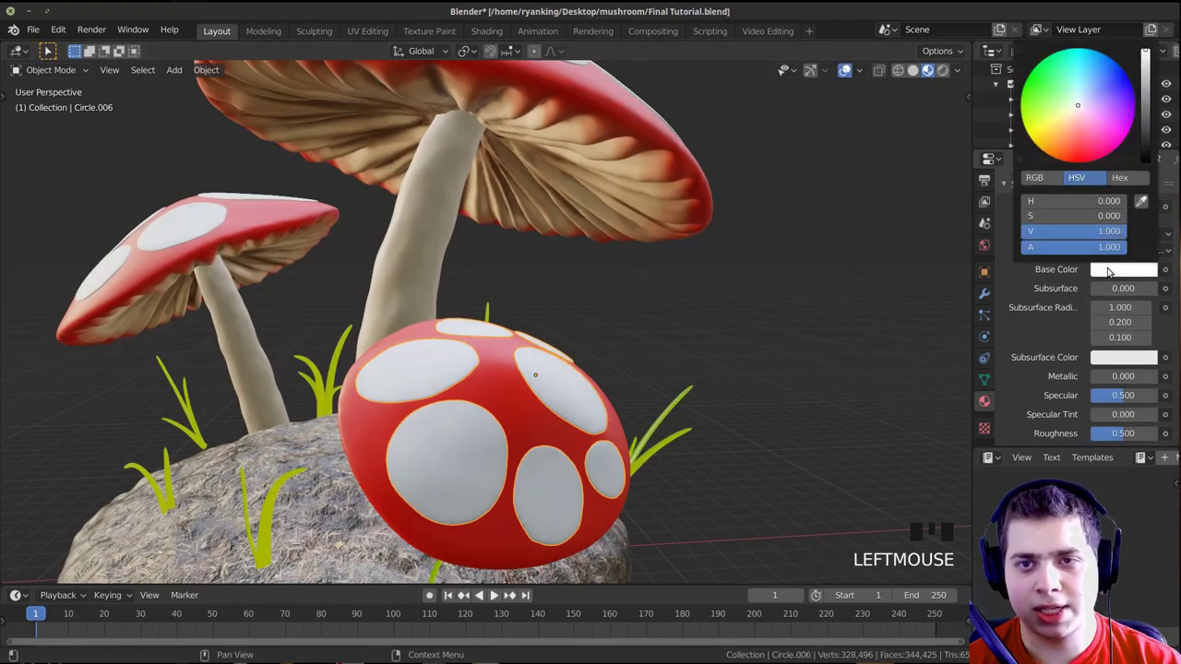
scroll(1033, 363, "down", 2)
left_click(1112, 309)
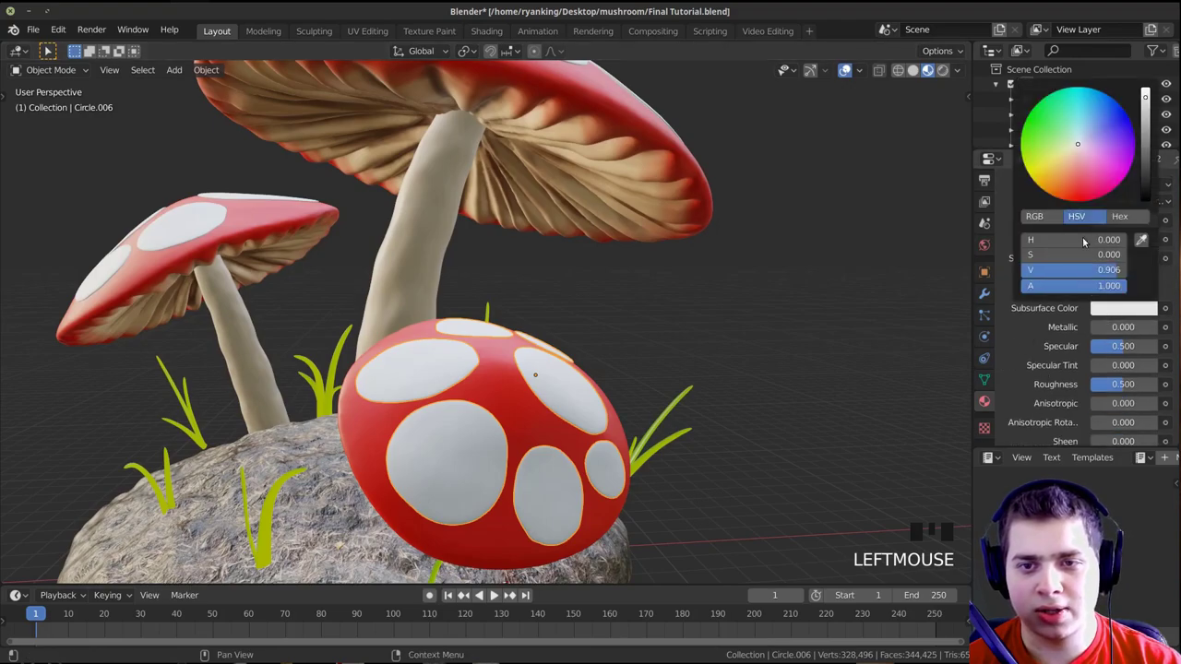
left_click(1072, 164)
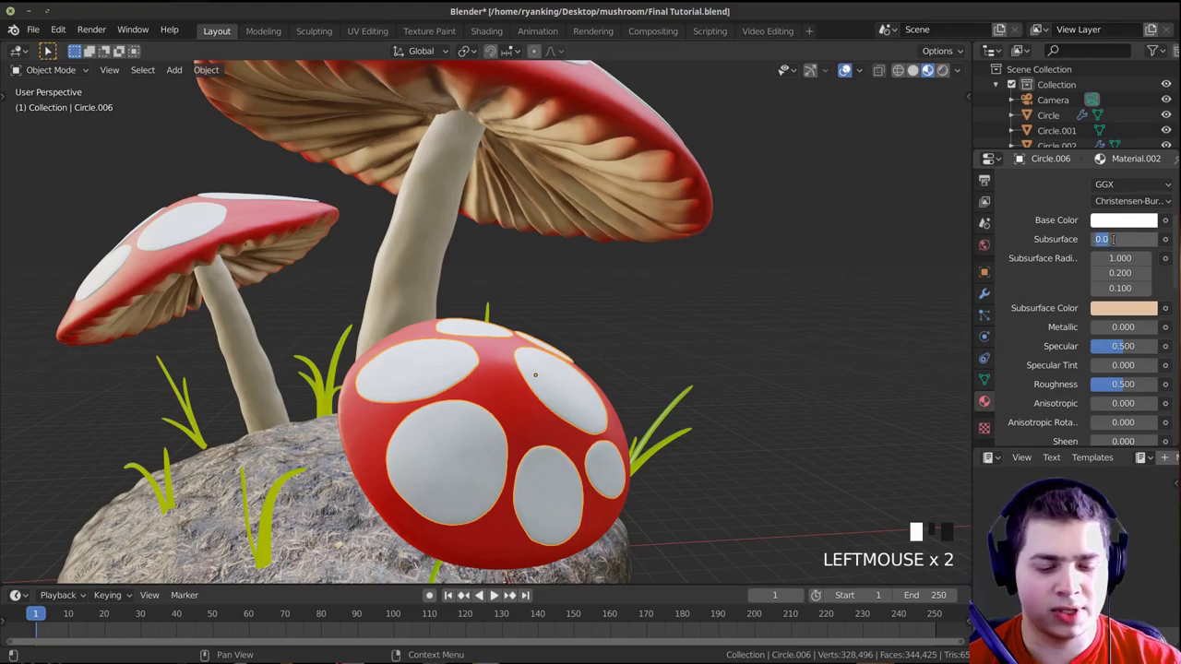
Set the spot material's subsurface to 0.5 and roughness to 0.392, and save the file
type(".5")
key("Return")
key("ctrl+s")
Lower the roughness of the large mushroom cap's material
key("KP_0")
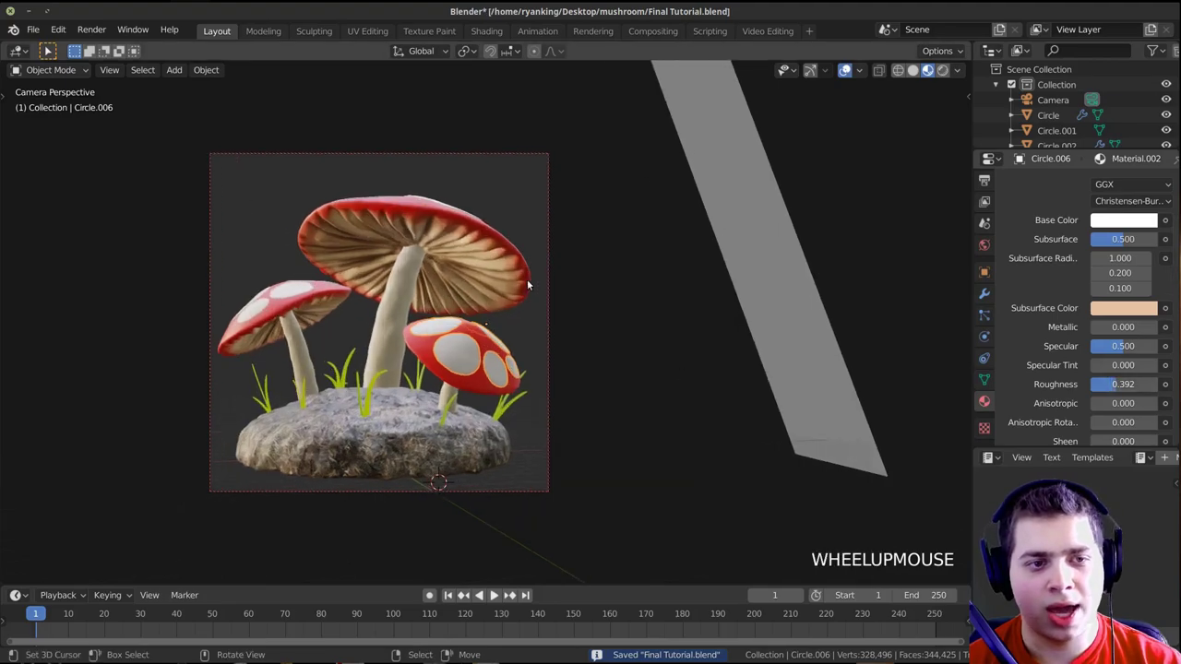
right_click(502, 258)
scroll(684, 267, "down", 1)
scroll(684, 267, "up", 2)
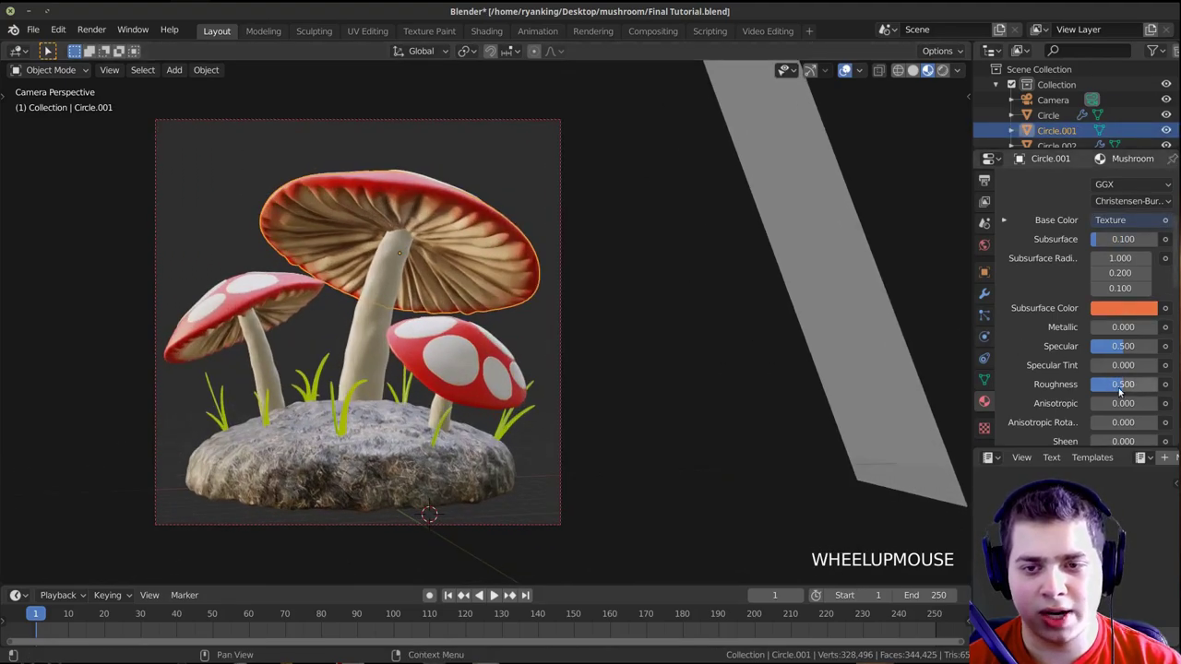
left_click_drag(1123, 384, 1102, 384)
Preview the camera view in rendered shading with the new materials and save the file
scroll(461, 337, "down", 2)
key("z")
left_click(467, 179)
key("a")
scroll(504, 295, "up", 1)
key("ctrl+s")
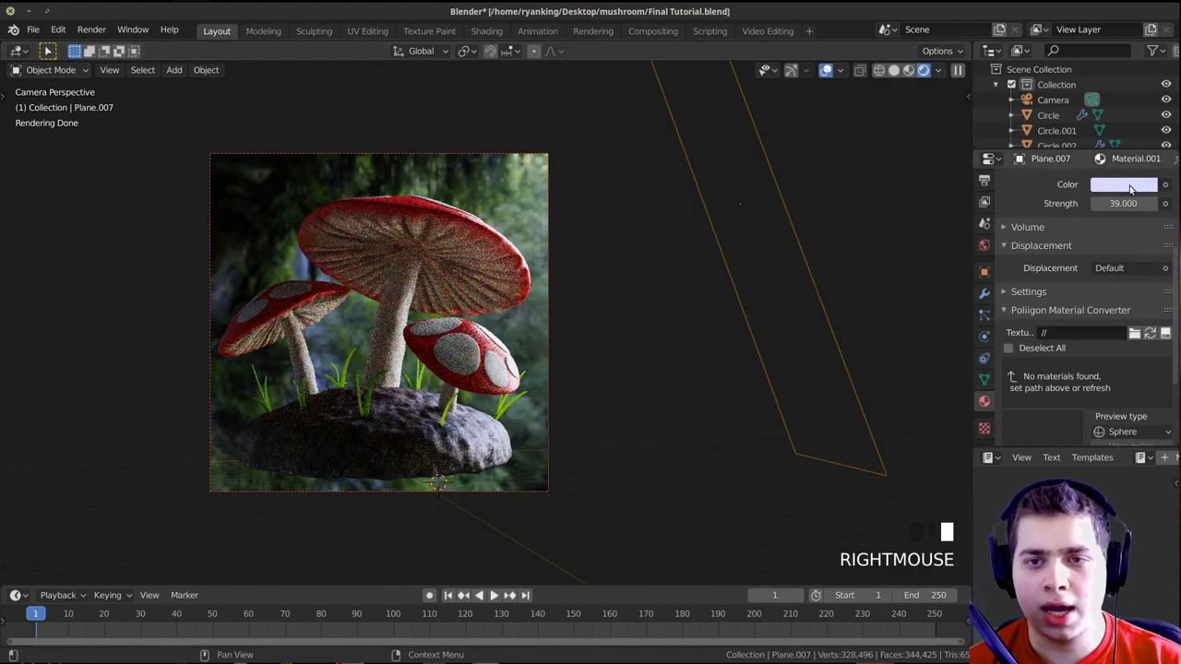
Adjust the light plane's emission color to a slightly different pale blue and return to solid shading
left_click(1131, 187)
left_click(1087, 251)
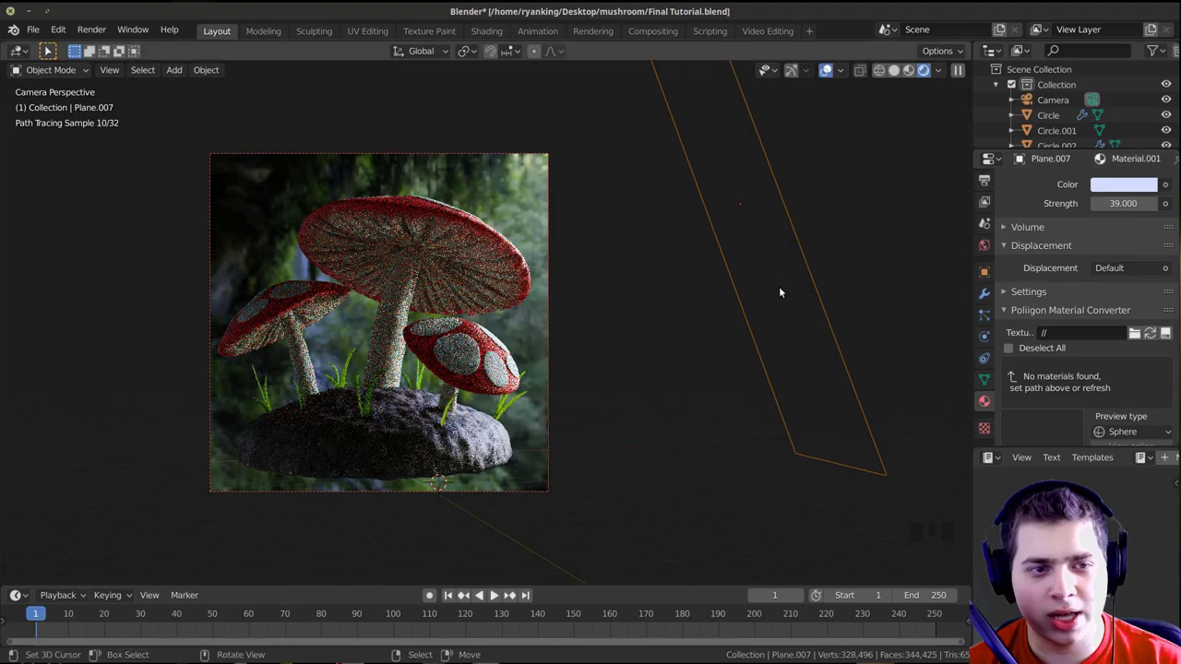
middle_click_drag(780, 292, 751, 322, "shift")
scroll(803, 323, "down", 2)
key("z")
left_click(847, 322)
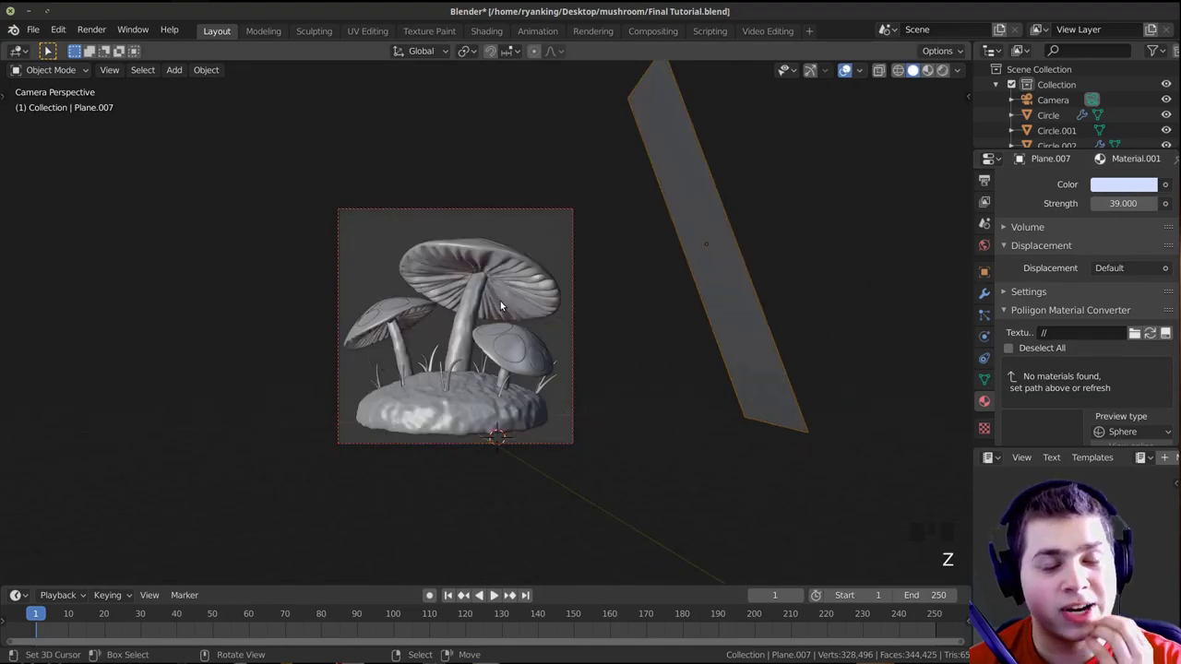
Duplicate the light plane, place the copy on the opposite side of the mushrooms and rescale it
middle_click_drag(888, 286, 776, 350, "shift")
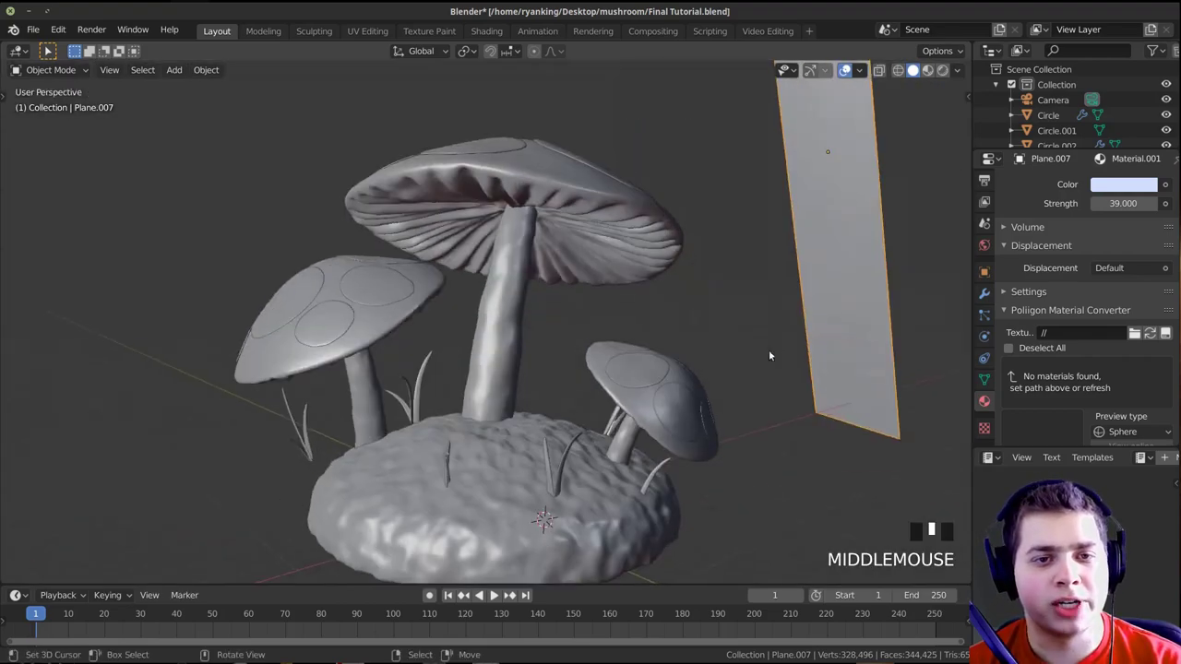
scroll(777, 356, "down", 6)
key("shift+d")
left_click(556, 360)
key("s")
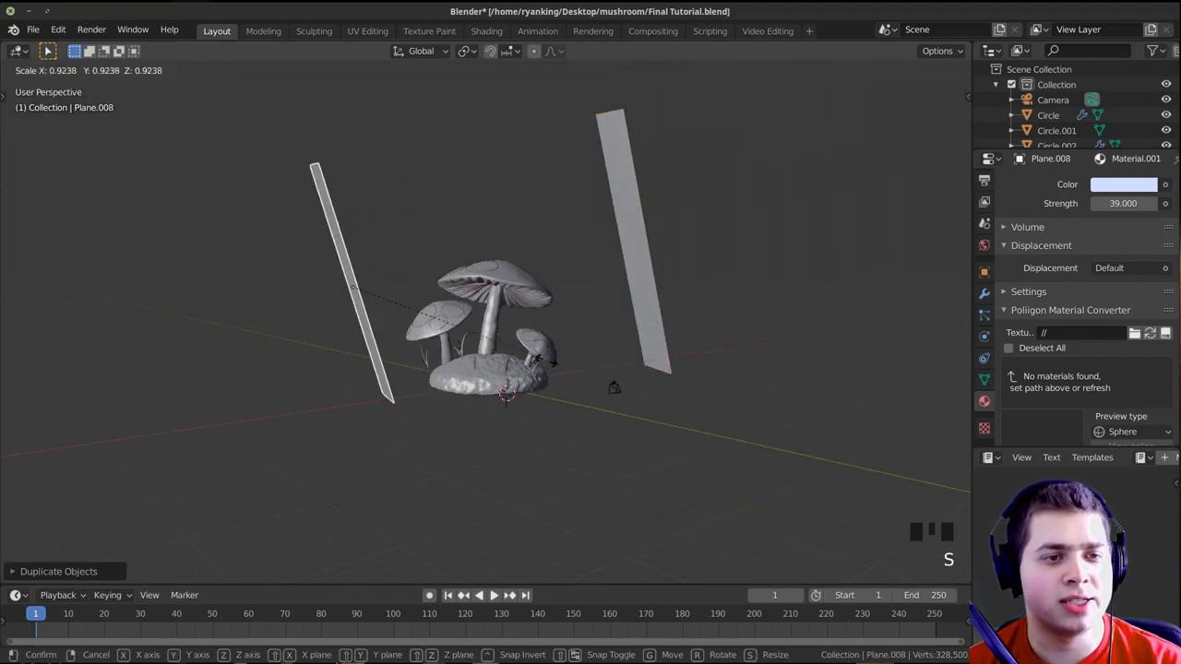
left_click(612, 387)
Rotate and reposition the copied light plane beside the mushrooms, checking its angle from several sides
middle_click_drag(612, 388, 680, 361)
key("r")
key("r")
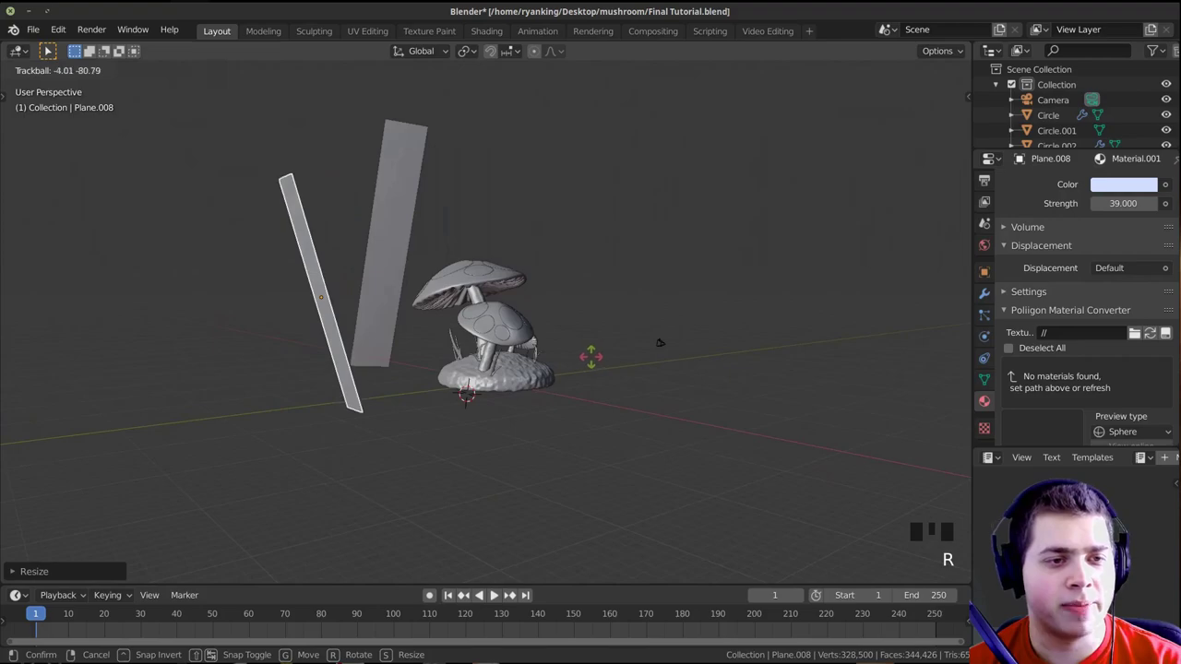
left_click(628, 329)
key("r")
left_click(612, 430)
key("g")
left_click(686, 432)
middle_click_drag(686, 432, 841, 372)
key("r")
left_click(842, 293)
middle_click_drag(843, 293, 697, 405)
From the top view, turn the copied light plane toward the mushrooms and adjust its position
key("KP_7")
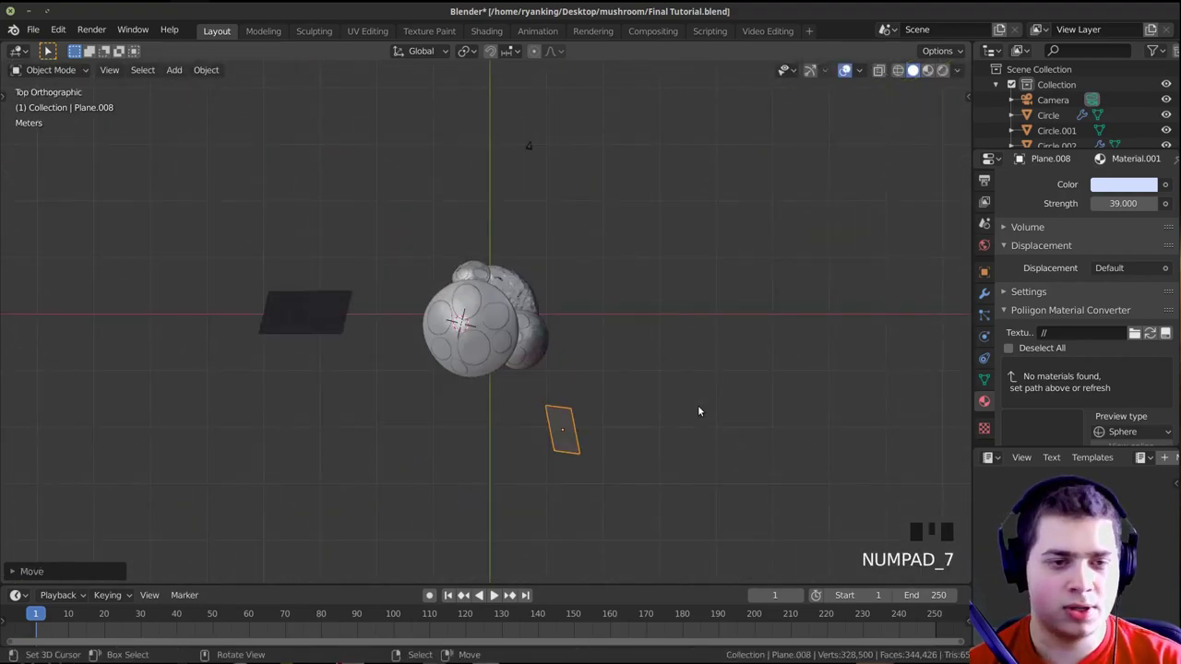
key("r")
key("r")
left_click(690, 372)
key("g")
left_click(703, 369)
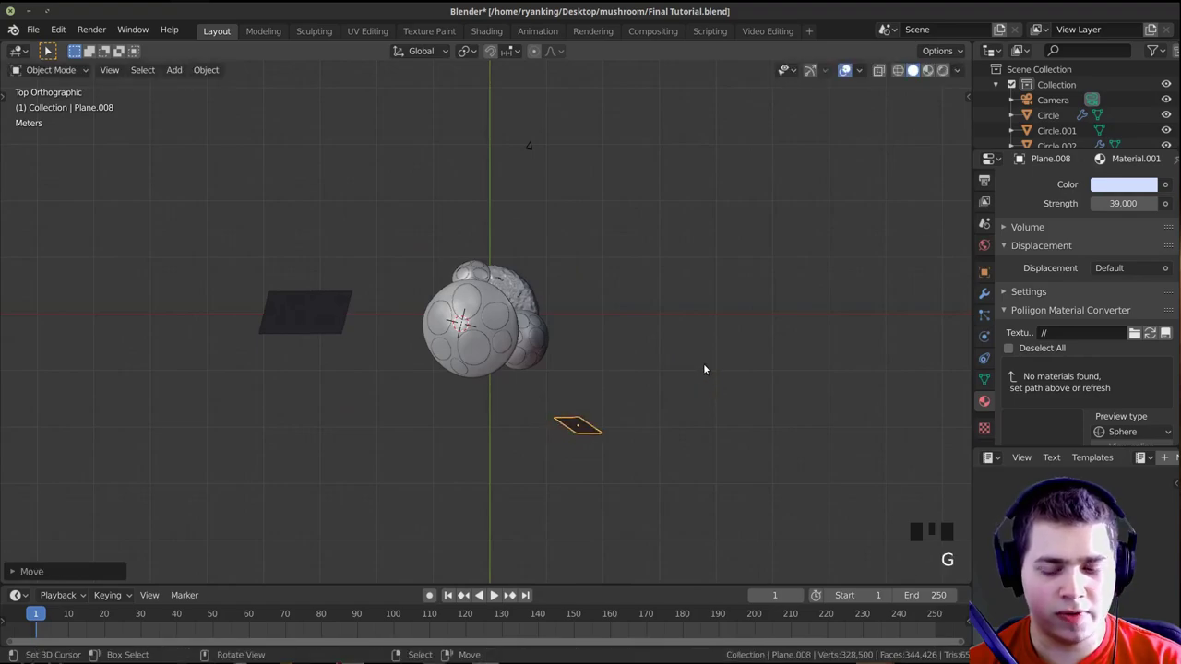
From the camera view, rotate the copied light plane nearly upright and place it just outside the camera frame
key("KP_0")
key("r")
left_click(677, 366)
key("g")
left_click(650, 346)
Preview the camera view in rendered shading and fine-tune the side light plane's rotation, position and size
key("z")
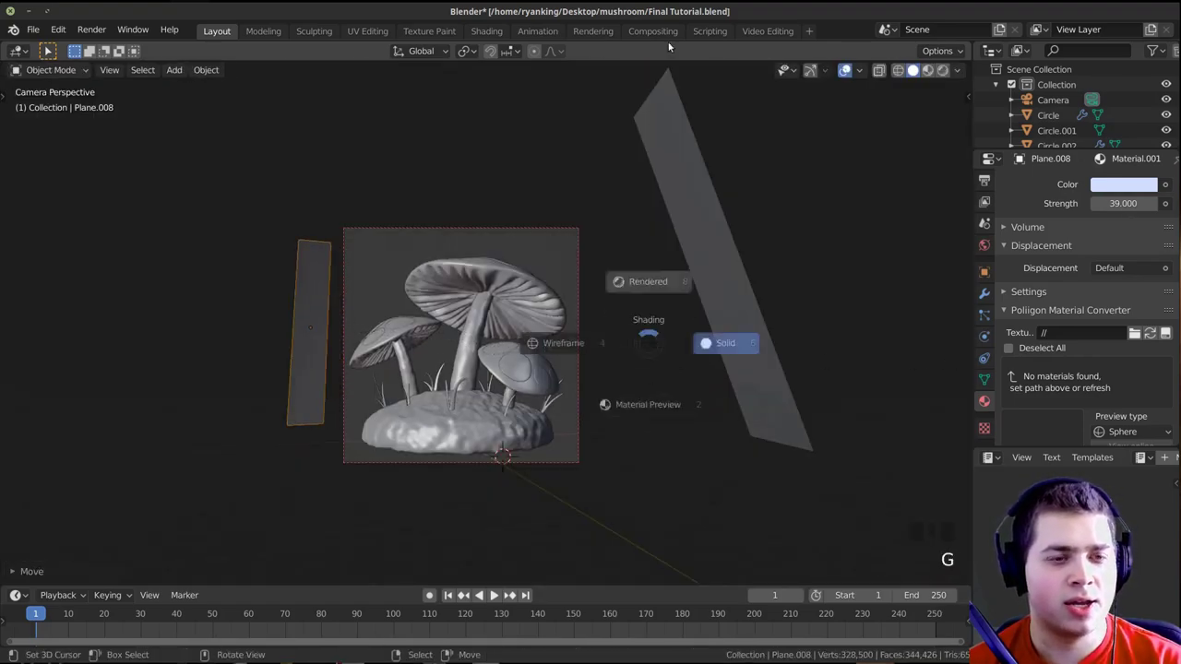
middle_click_drag(419, 354, 520, 360, "shift")
scroll(468, 311, "up", 3)
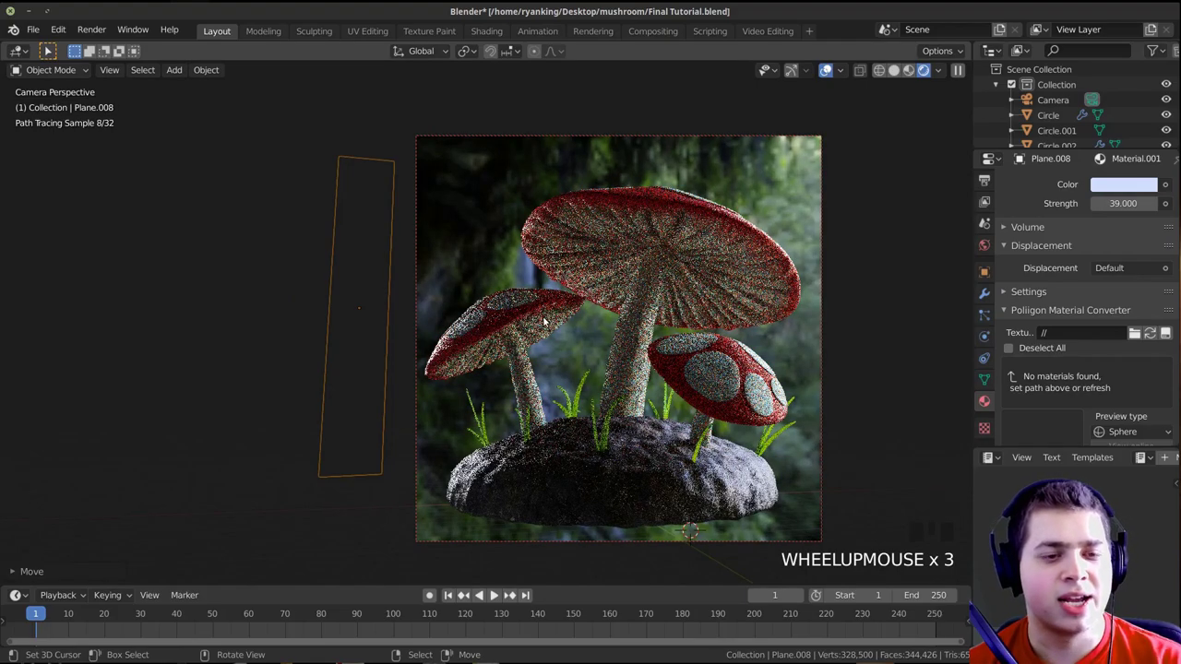
middle_click_drag(556, 323, 514, 345, "shift")
key("r")
key("r")
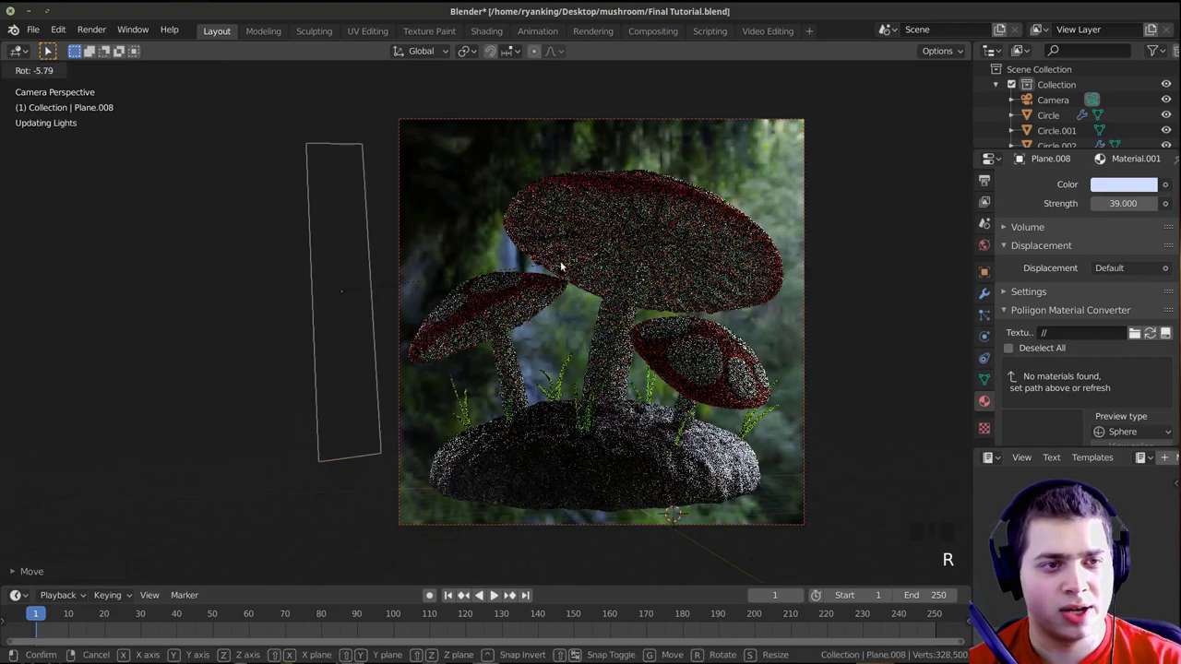
left_click(515, 340)
key("r")
left_click(513, 352)
key("g")
left_click(515, 349)
key("r")
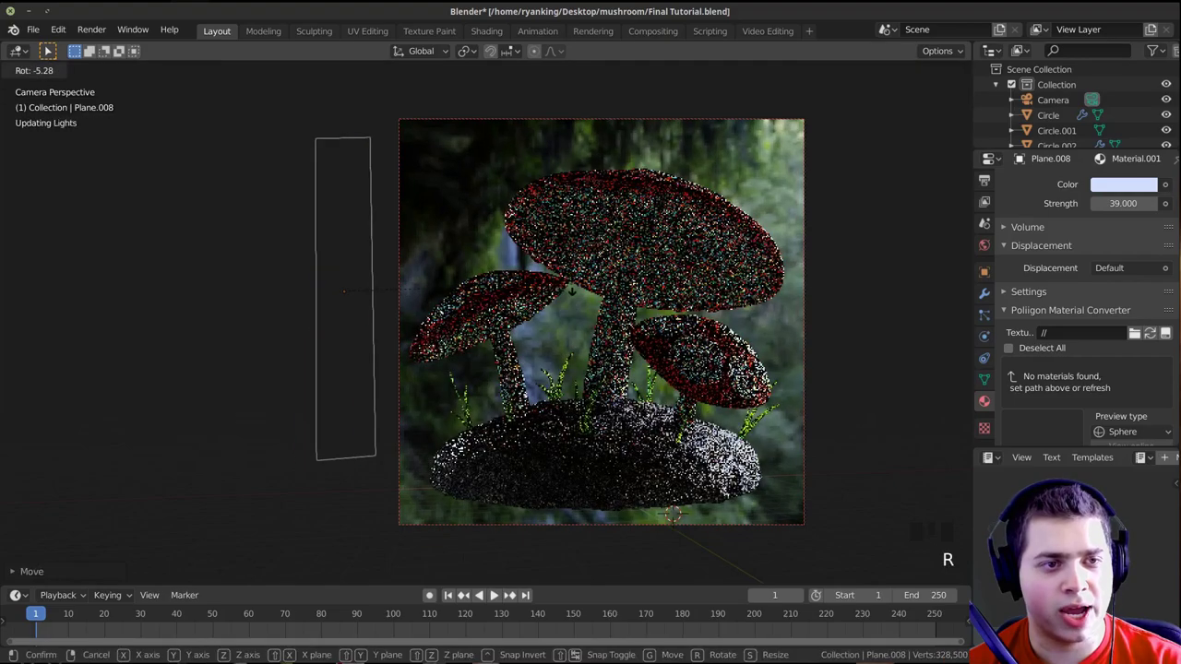
left_click(522, 319)
key("s")
Duplicate the side light plane, place the copy above the camera frame and rotate it to a shallow tilt over the mushrooms
middle_click_drag(513, 311, 438, 372, "shift")
key("shift+d")
left_click(537, 195)
key("r")
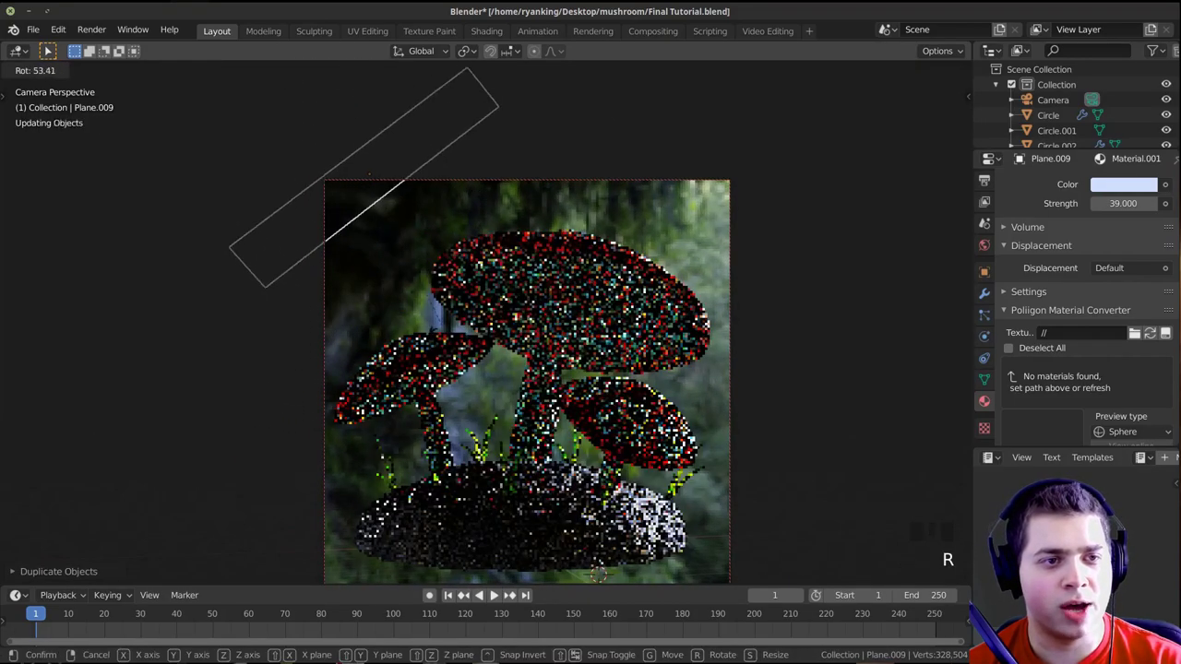
left_click(388, 354)
key("r")
key("g")
key("r")
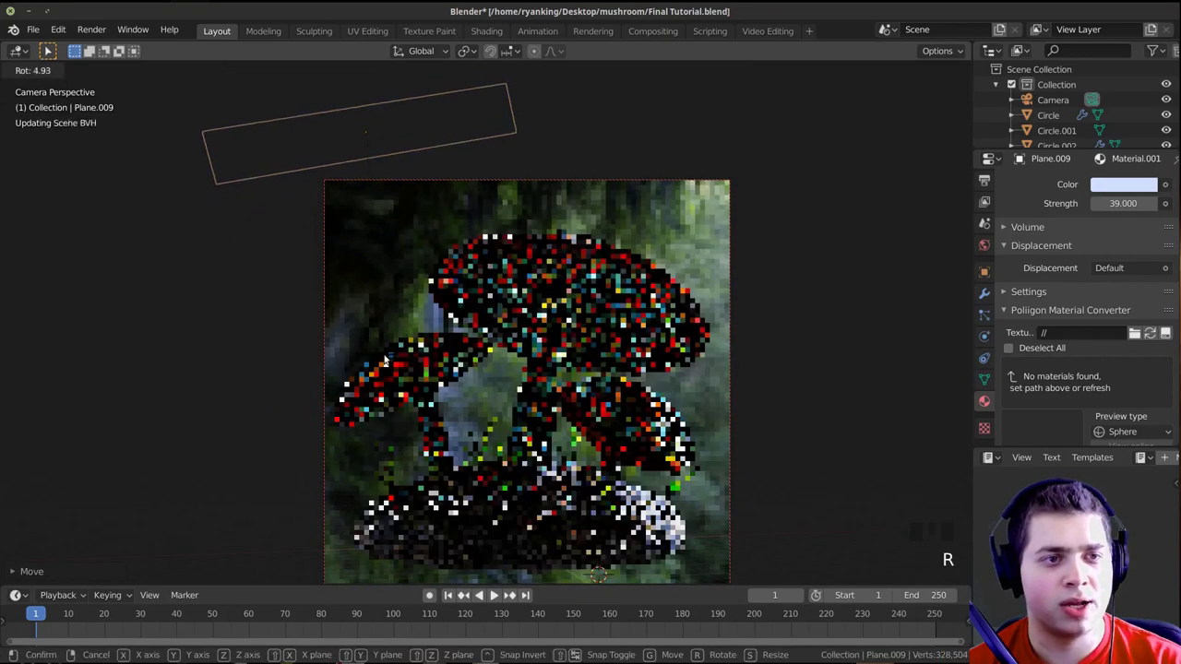
key("Return")
key("r")
key("r")
key("r")
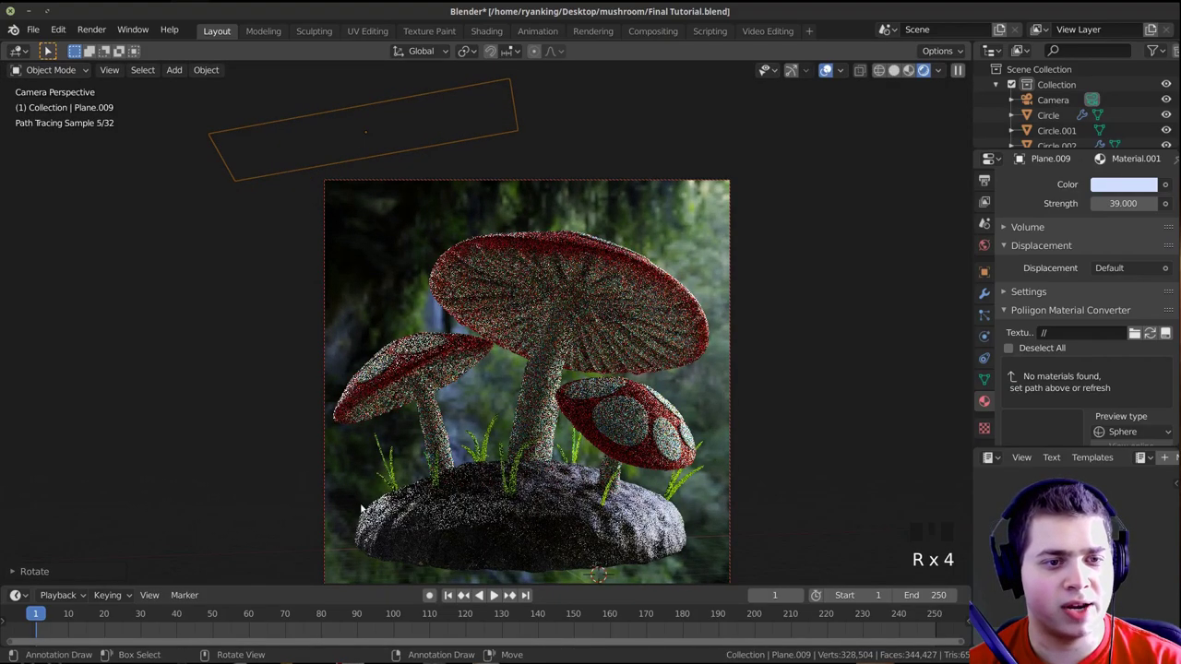
middle_click_drag(393, 475, 399, 469, "shift")
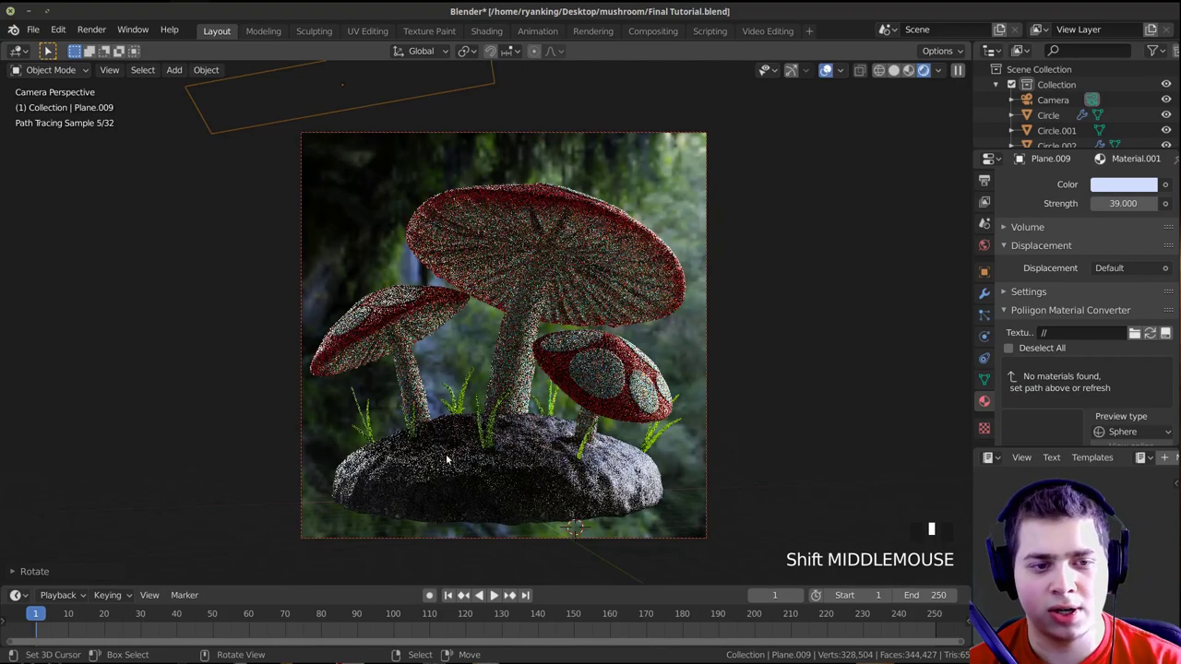
Select the upright side light plane, scale it down and move it closer to the camera frame
right_click(226, 292)
key("a")
right_click(246, 297)
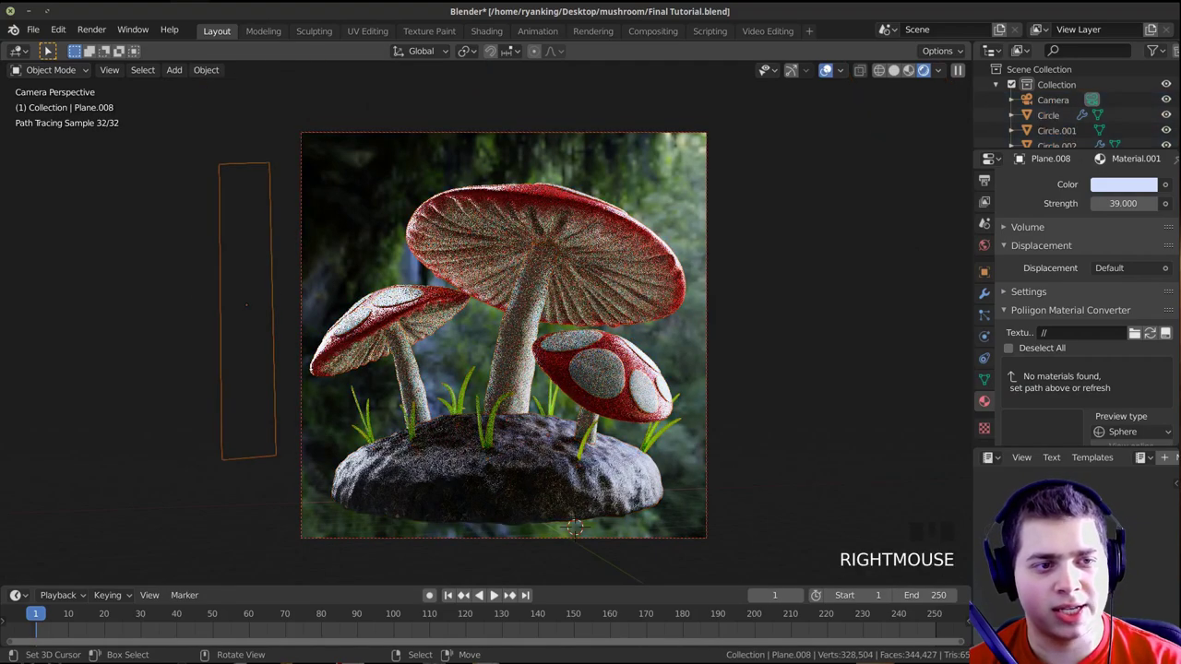
key("s")
left_click(292, 311)
key("g")
left_click(303, 312)
key("s")
left_click(301, 287)
Scale down the light plane above the mushrooms and adjust its position
scroll(355, 175, "down", 1)
right_click(389, 102)
key("s")
left_click(548, 171)
key("g")
left_click(549, 180)
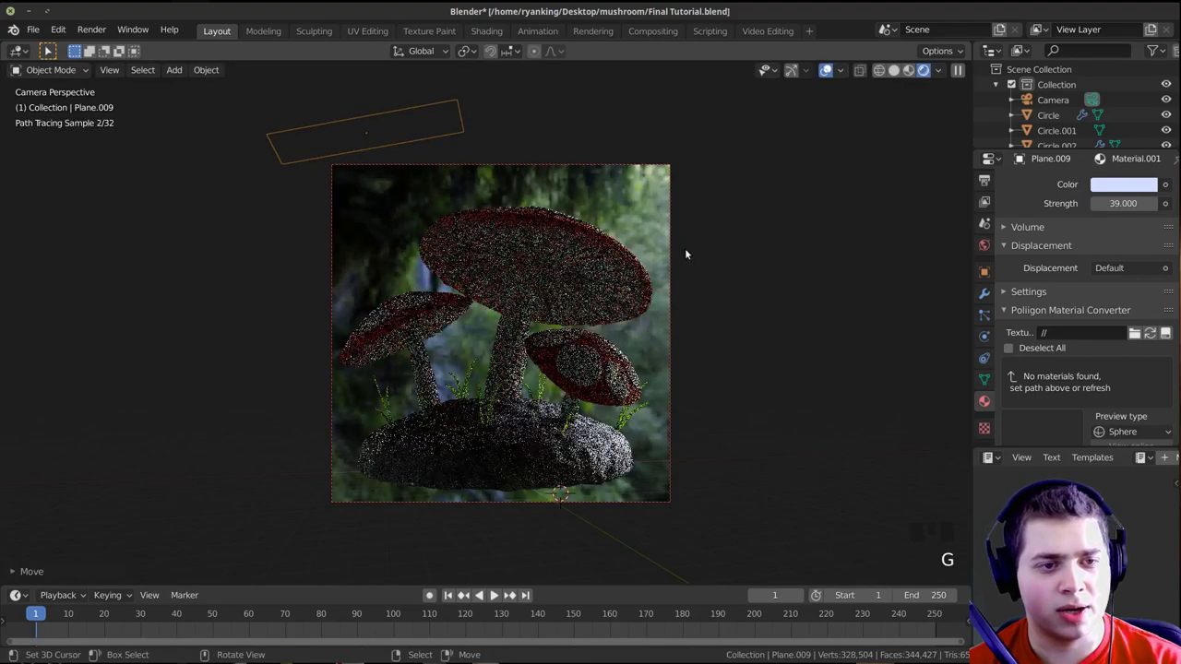
Save the file and return the camera view to solid shading
key("ctrl+s")
middle_click_drag(451, 298, 435, 295, "shift")
middle_click_drag(554, 348, 511, 345, "shift")
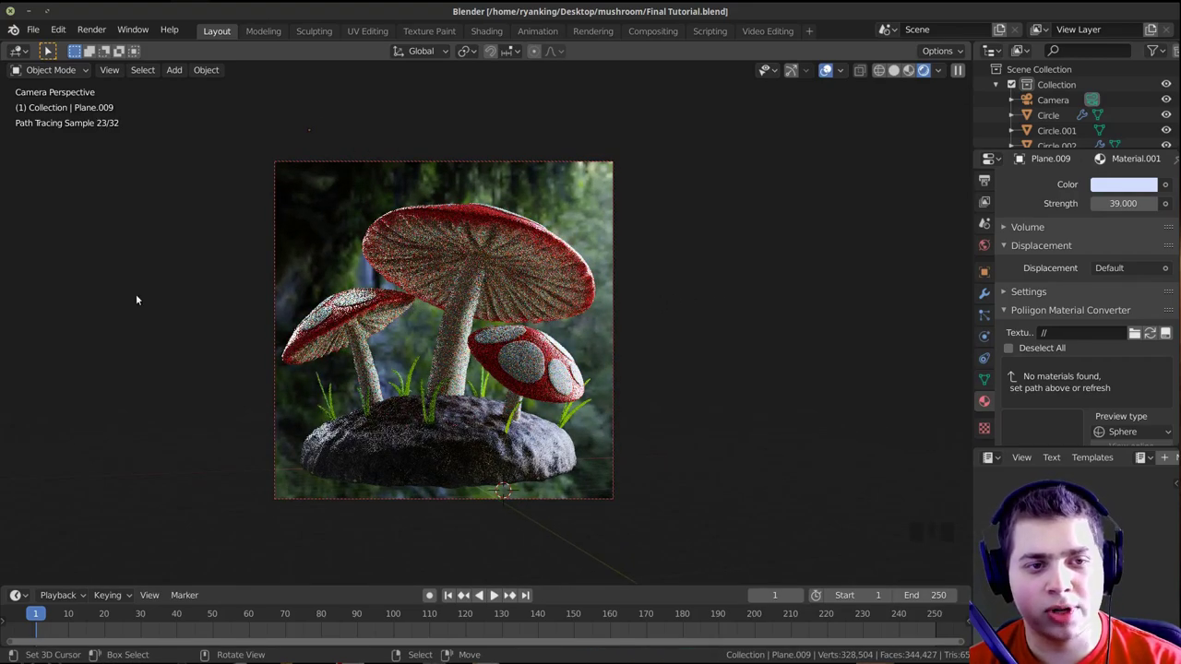
key("z")
left_click(492, 286)
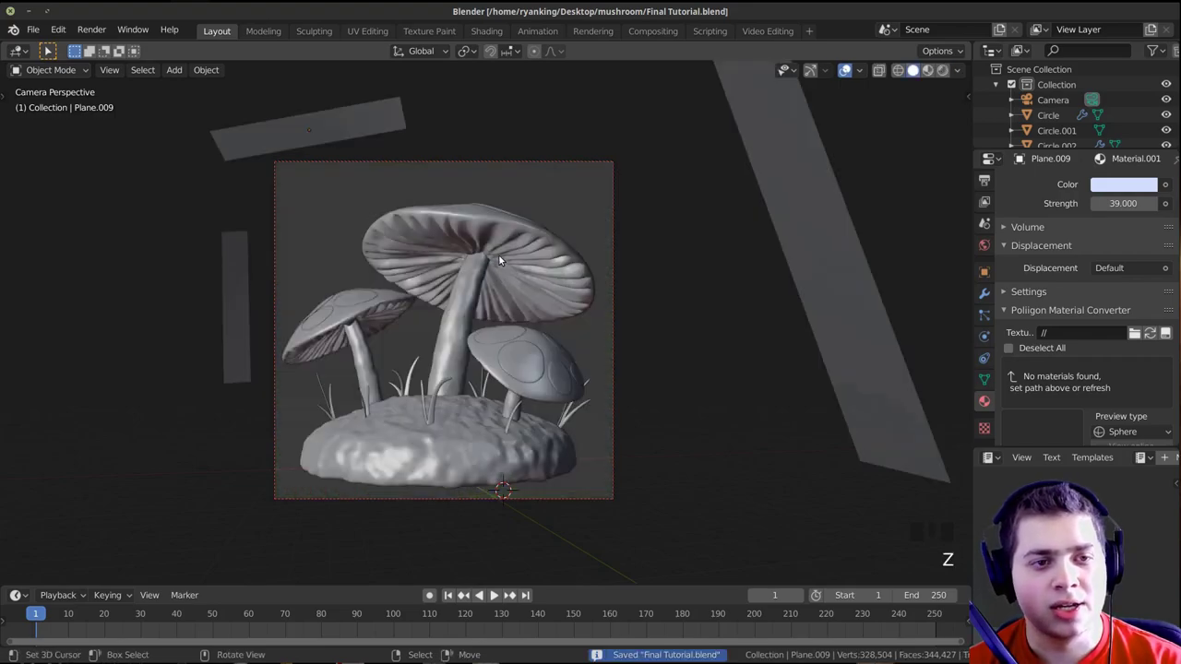
key("ctrl+s")
Add a plain axes empty at the 3D cursor on the front edge of the large mushroom cap
scroll(493, 283, "up", 3)
middle_click_drag(483, 164, 561, 246)
scroll(544, 201, "up", 2)
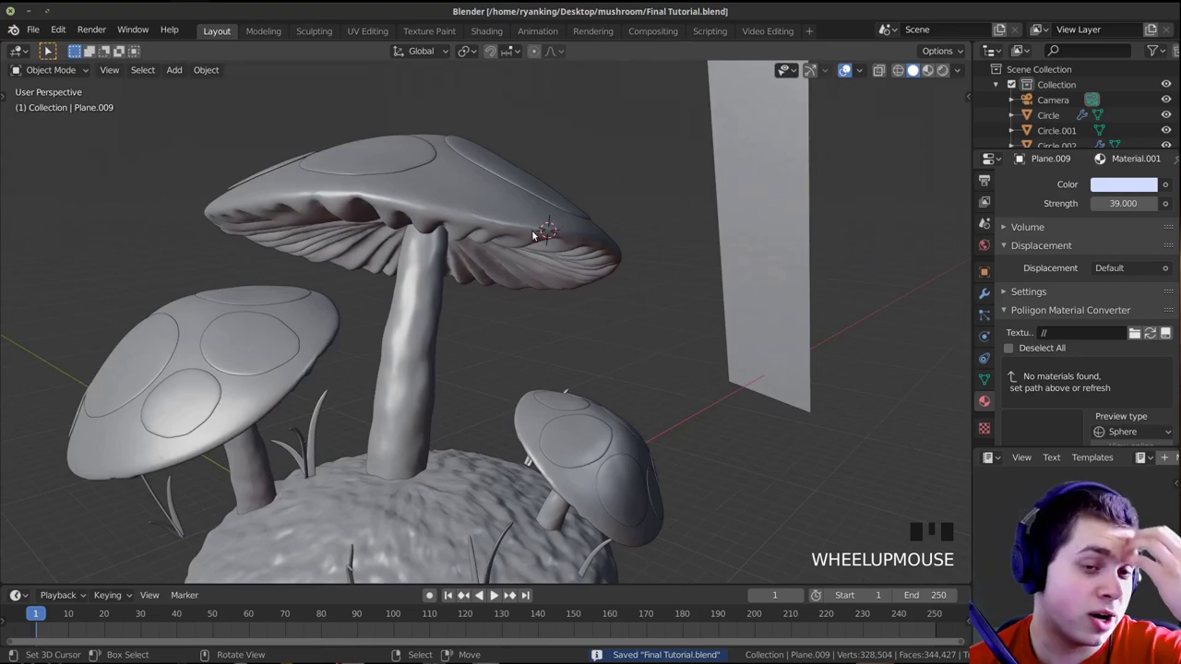
middle_click_drag(507, 226, 546, 233)
key("shift+a")
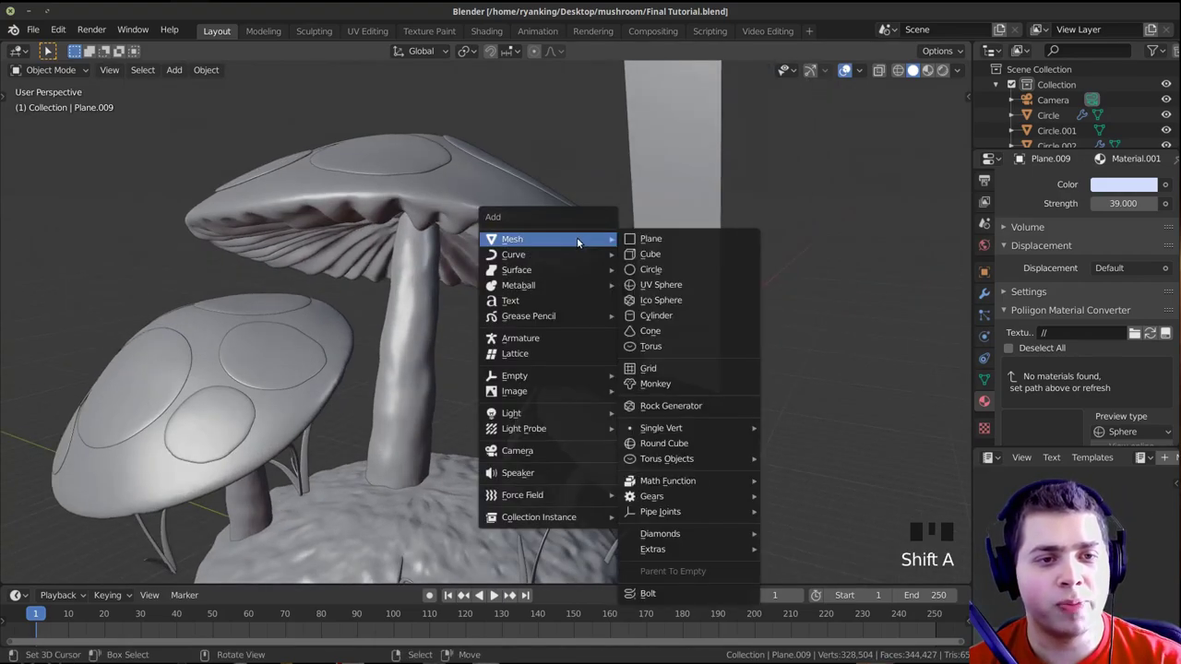
mouse_move(535, 375)
left_click(646, 375)
middle_click_drag(581, 303, 672, 378)
Enable depth of field on the camera and set Empty as its focus object
right_click(915, 401)
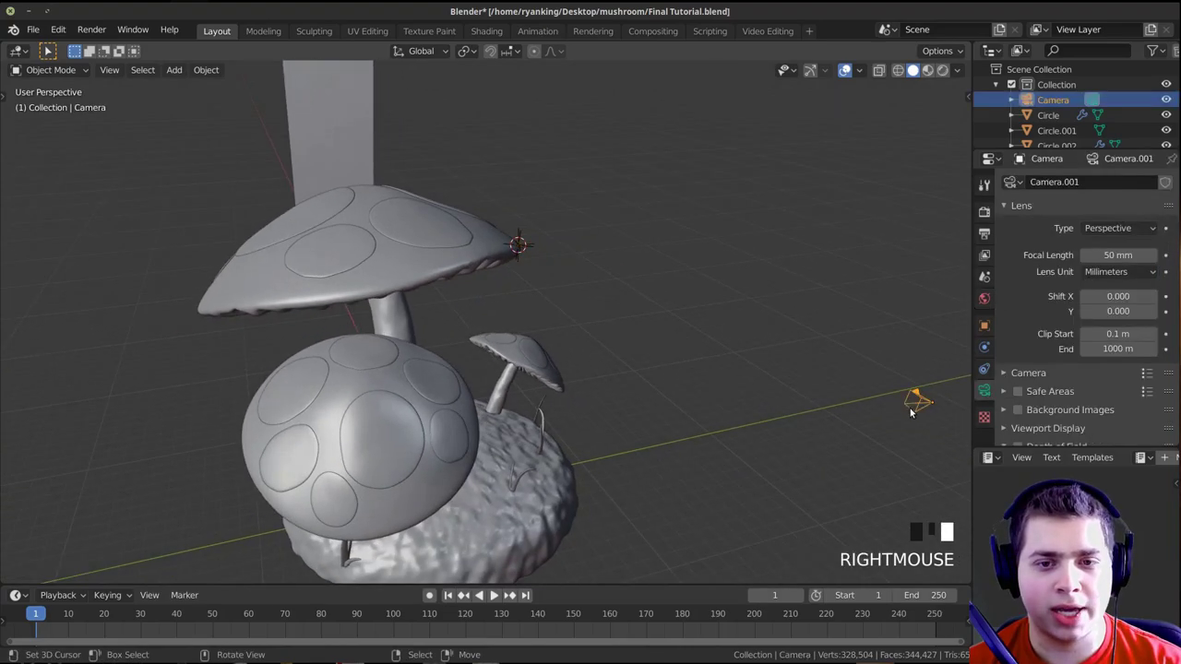
scroll(1034, 397, "down", 2)
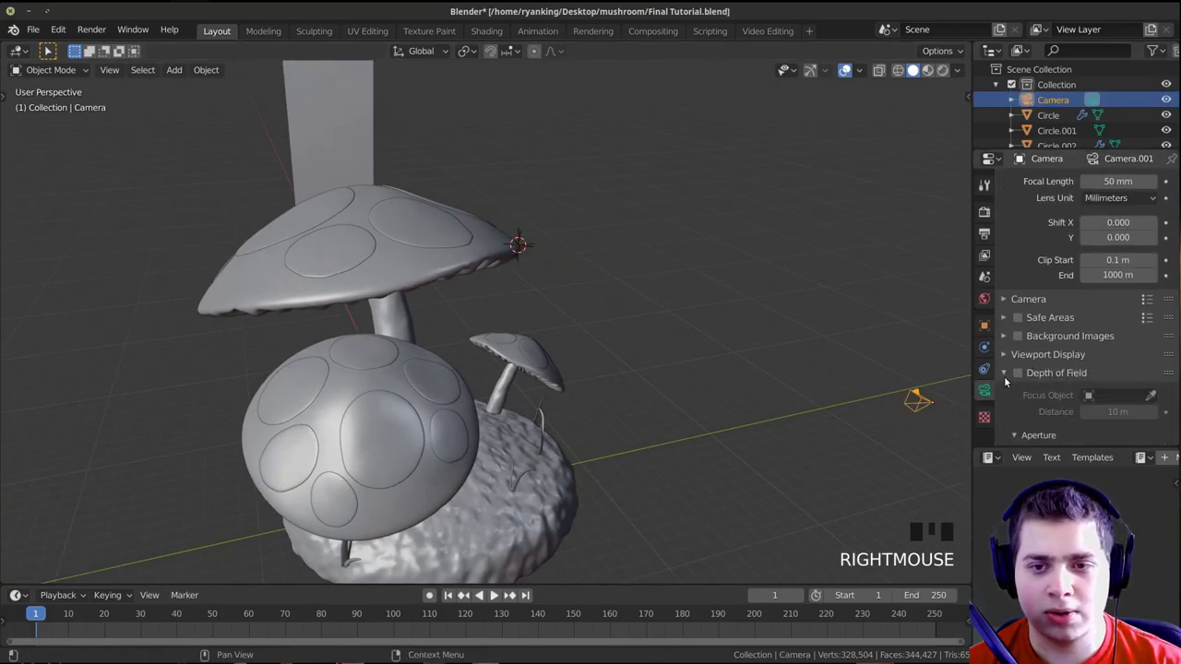
left_click(1019, 372)
scroll(1020, 311, "down", 2)
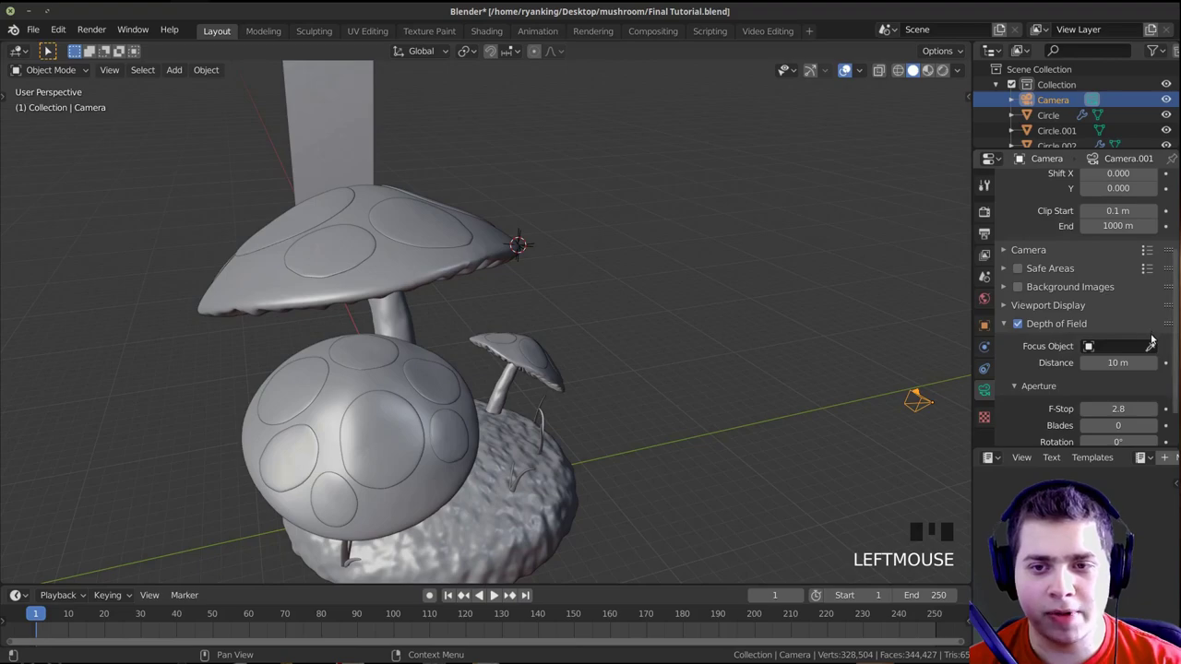
left_click(1098, 348)
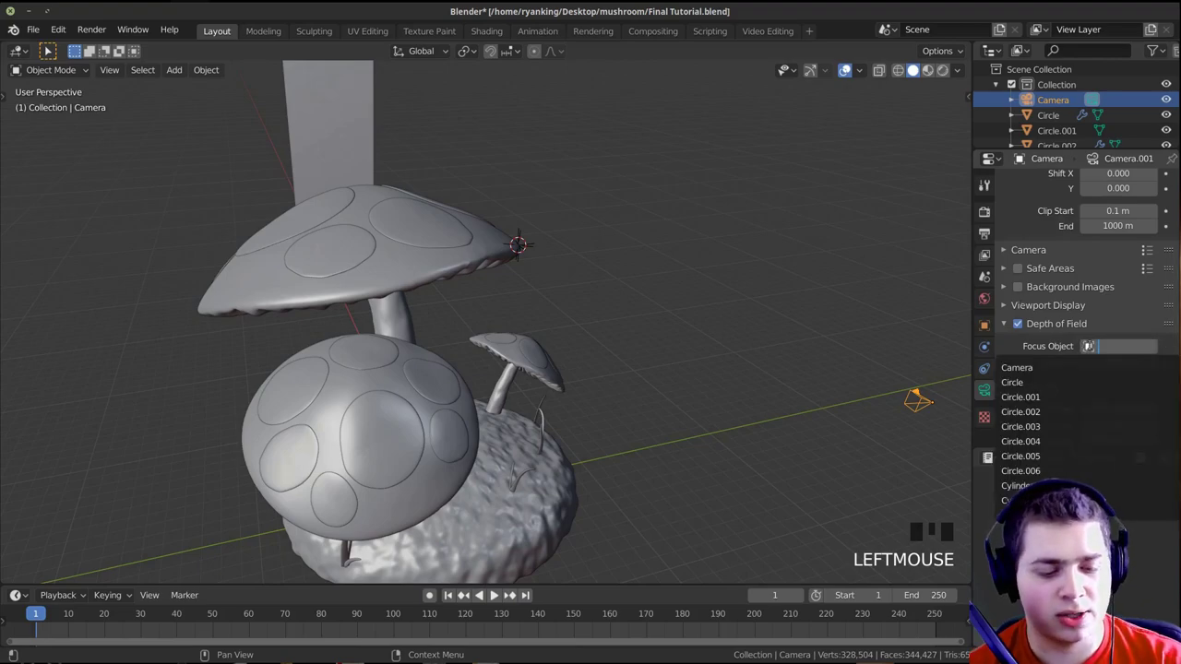
type("em")
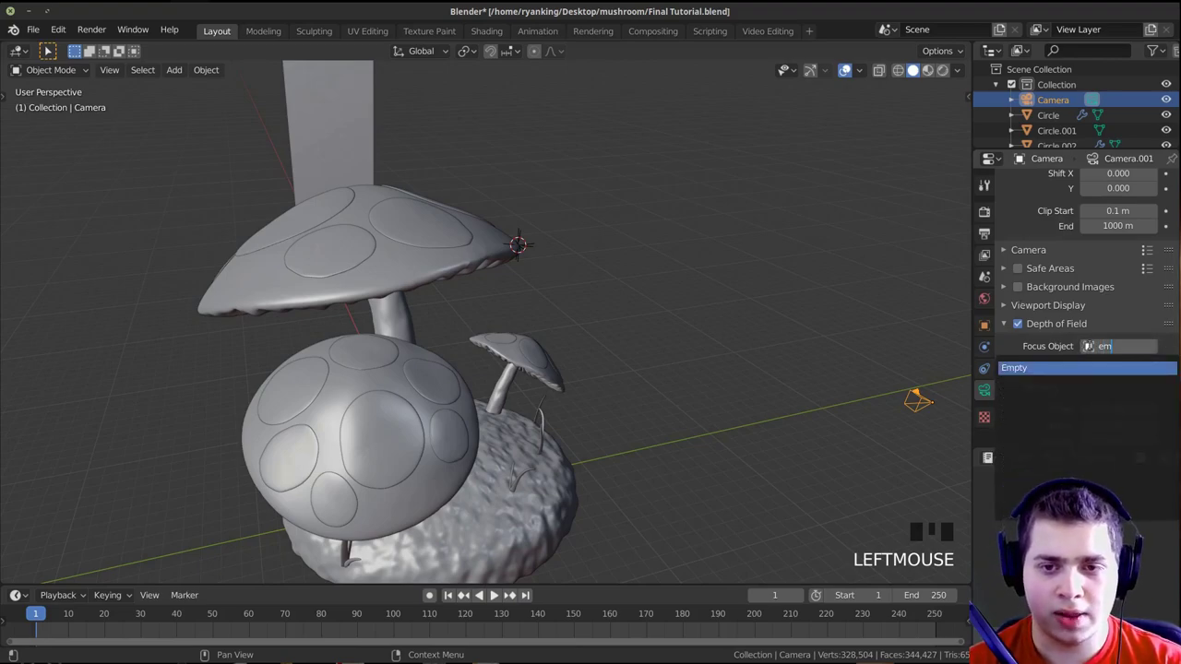
key("Return")
Show the camera view in material preview and set the depth of field F-Stop to 0.1
key("KP_0")
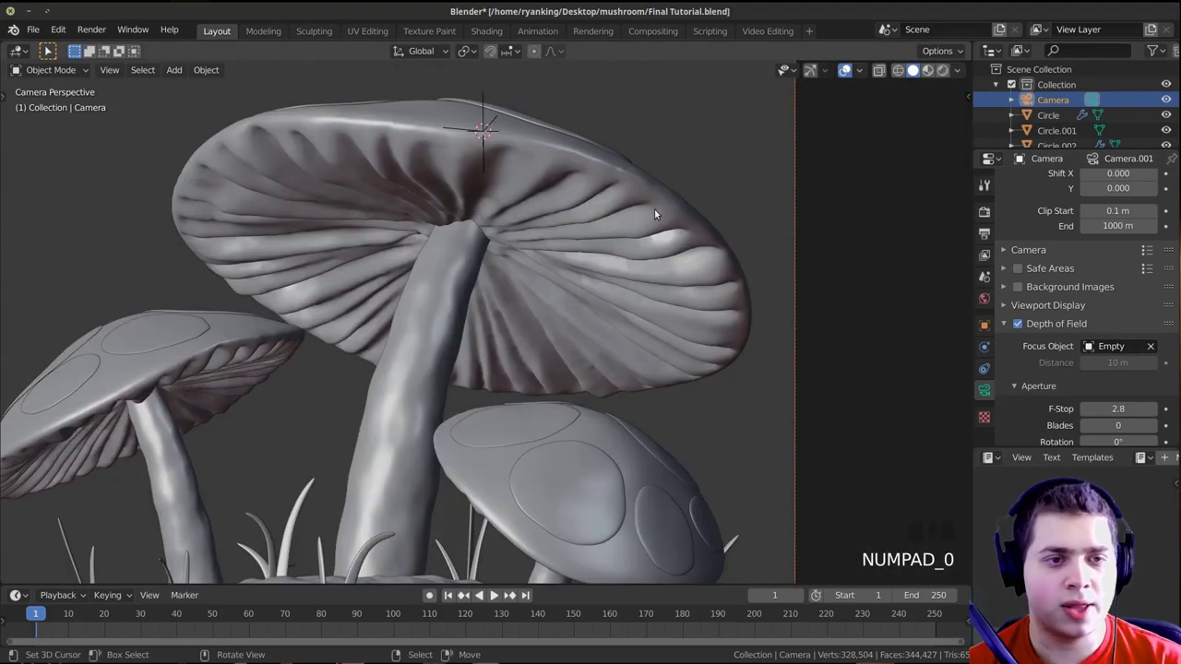
middle_click_drag(645, 209, 597, 133, "shift")
key("z")
scroll(627, 309, "up", 2)
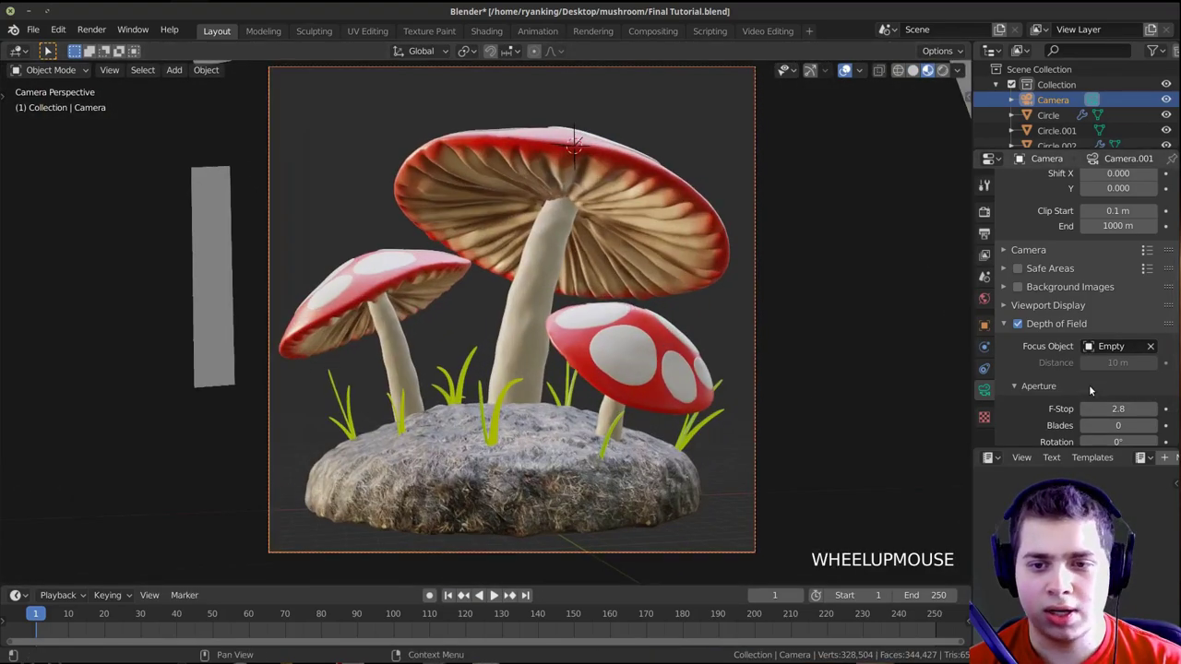
left_click_drag(1118, 408, 1070, 408, "shift")
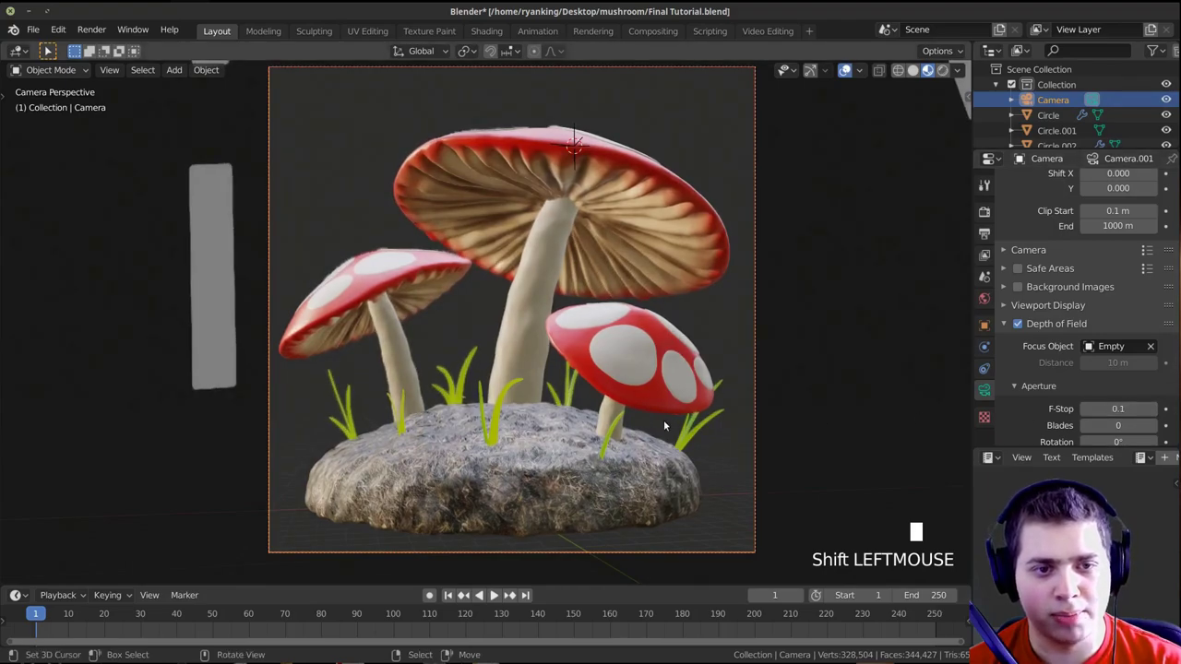
Check the depth of field in rendered shading, save the file and return to solid shading
key("z")
middle_click_drag(654, 243, 638, 248, "shift")
middle_click_drag(638, 322, 632, 324, "shift")
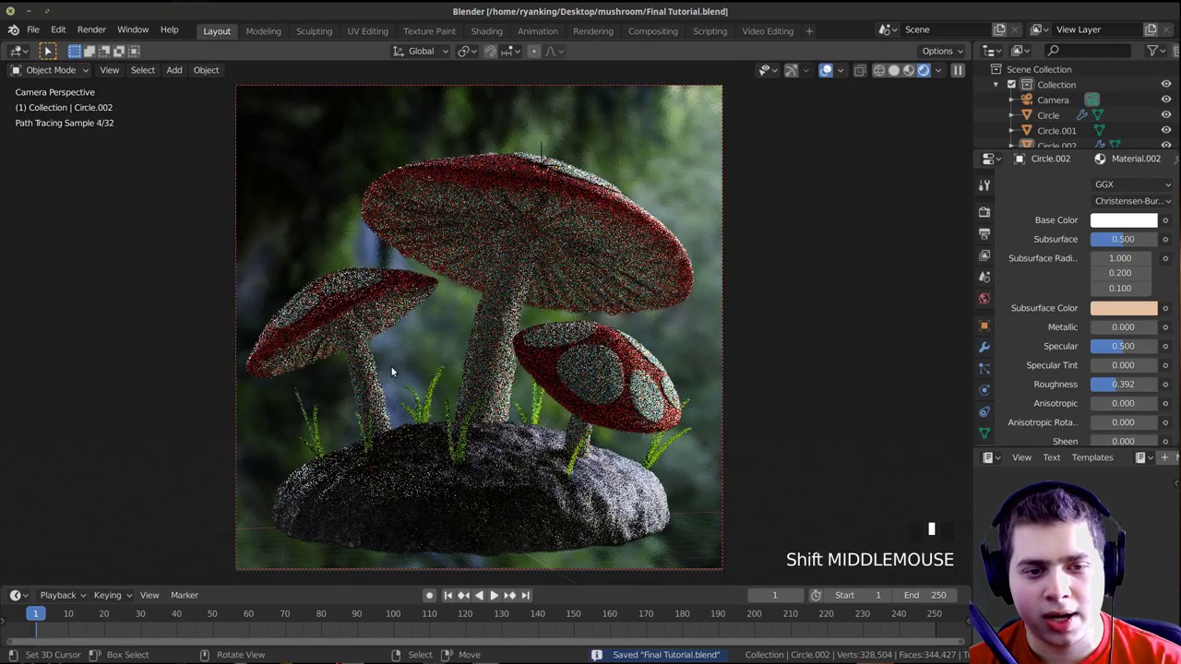
key("ctrl+s")
key("z")
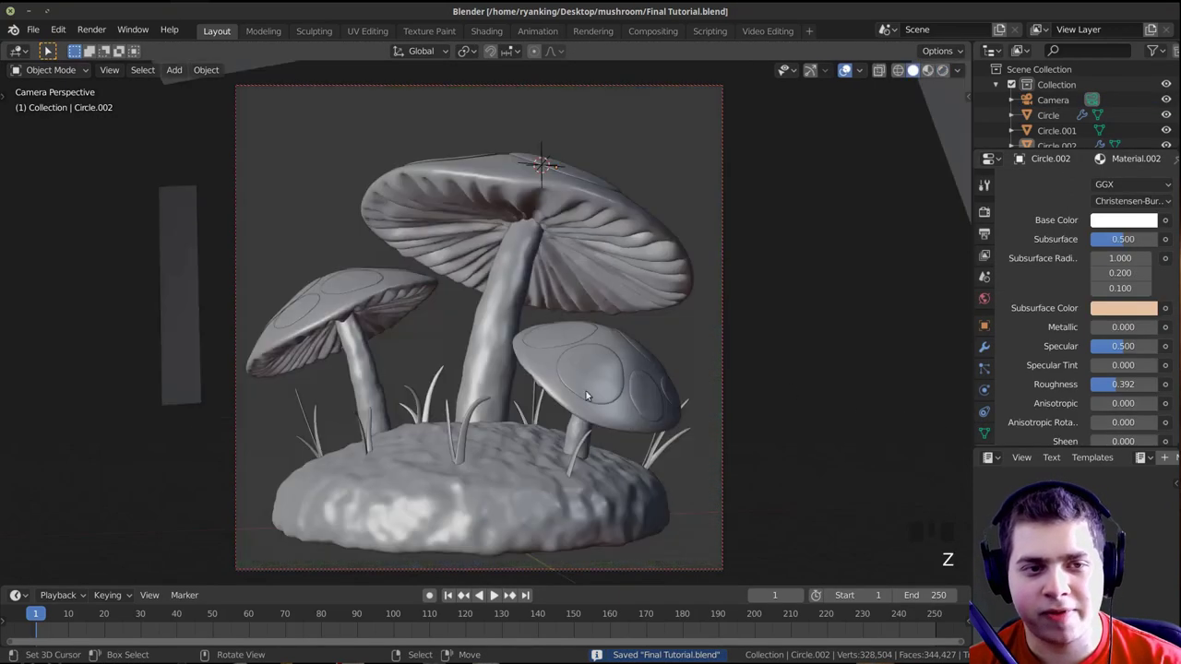
Set both the render and viewport sample counts to 200 in the render settings
left_click(32, 28)
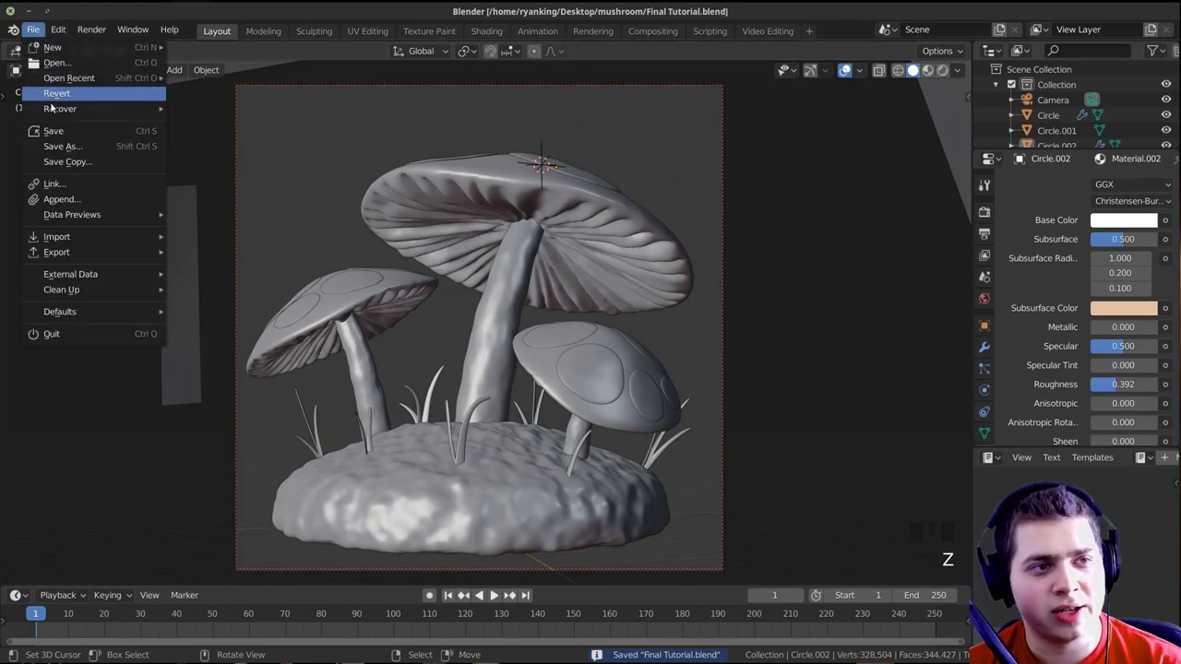
left_click(984, 185)
left_click(984, 211)
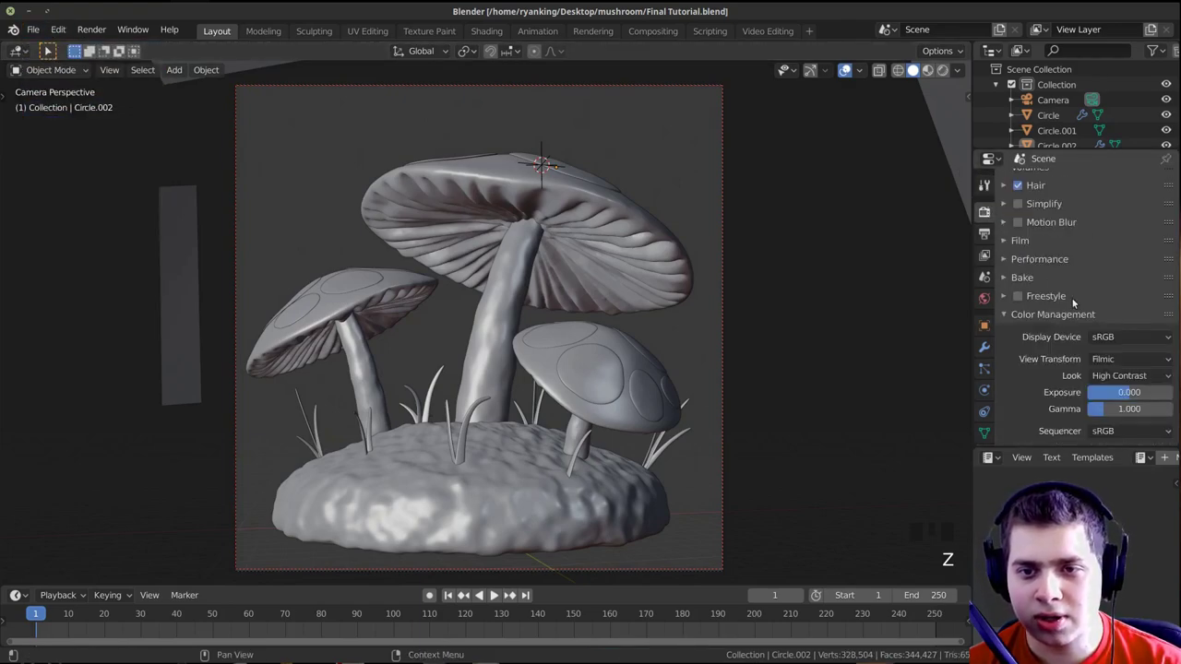
scroll(1037, 295, "up", 5)
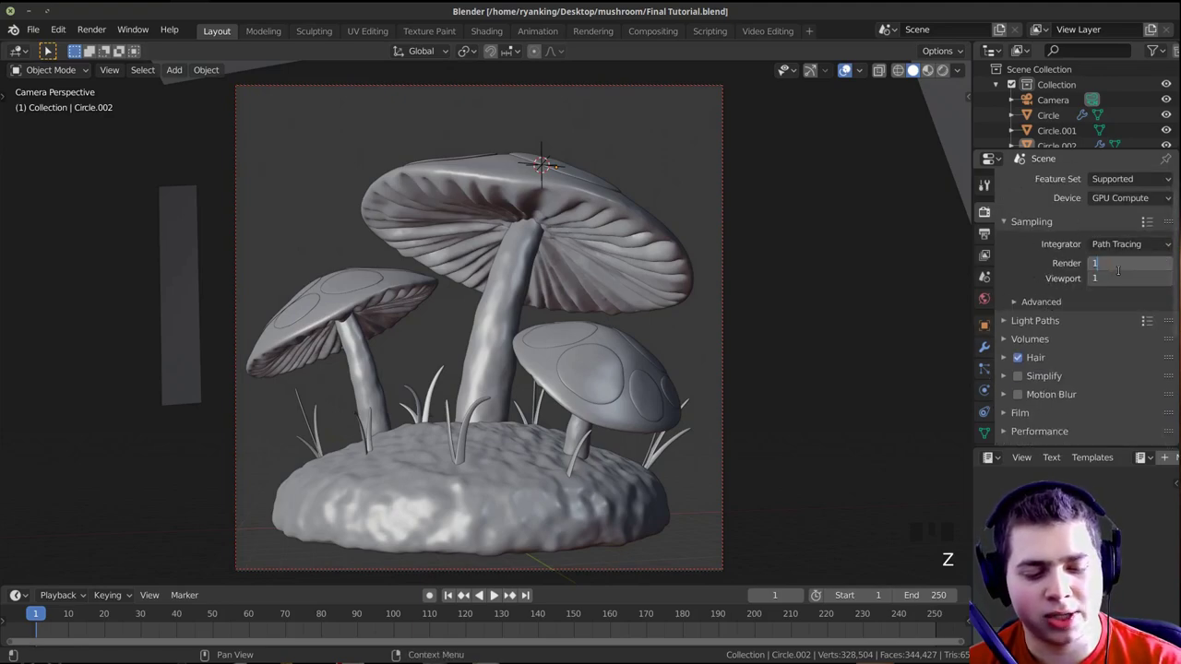
key("Return")
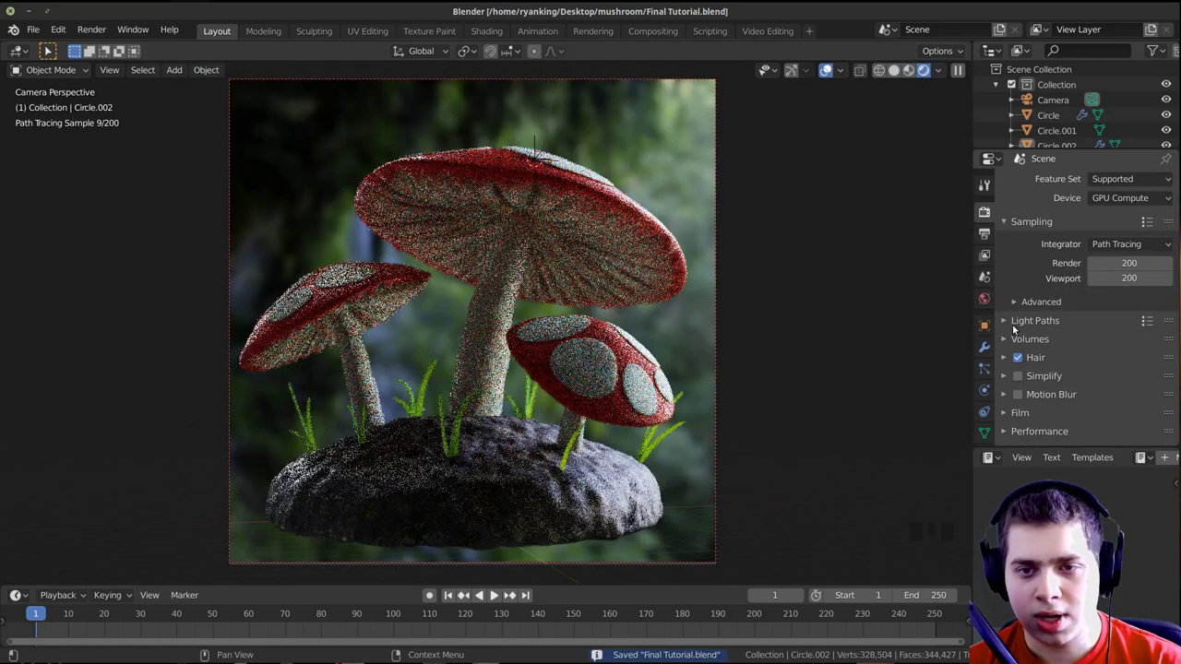
Set the light path max bounces to 2 for Total, Diffuse, Glossy and Transmission, and 0 for Transparency
left_click(1012, 325)
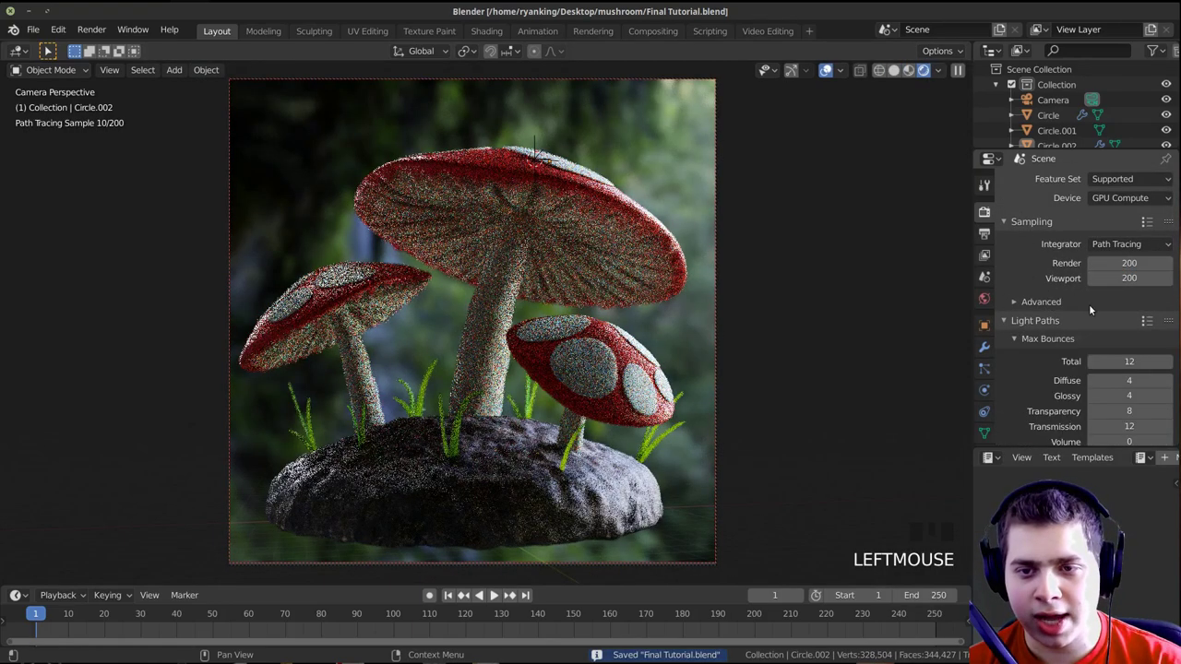
scroll(1091, 305, "down", 3)
left_click_drag(1143, 284, 1093, 284)
left_click(1143, 285)
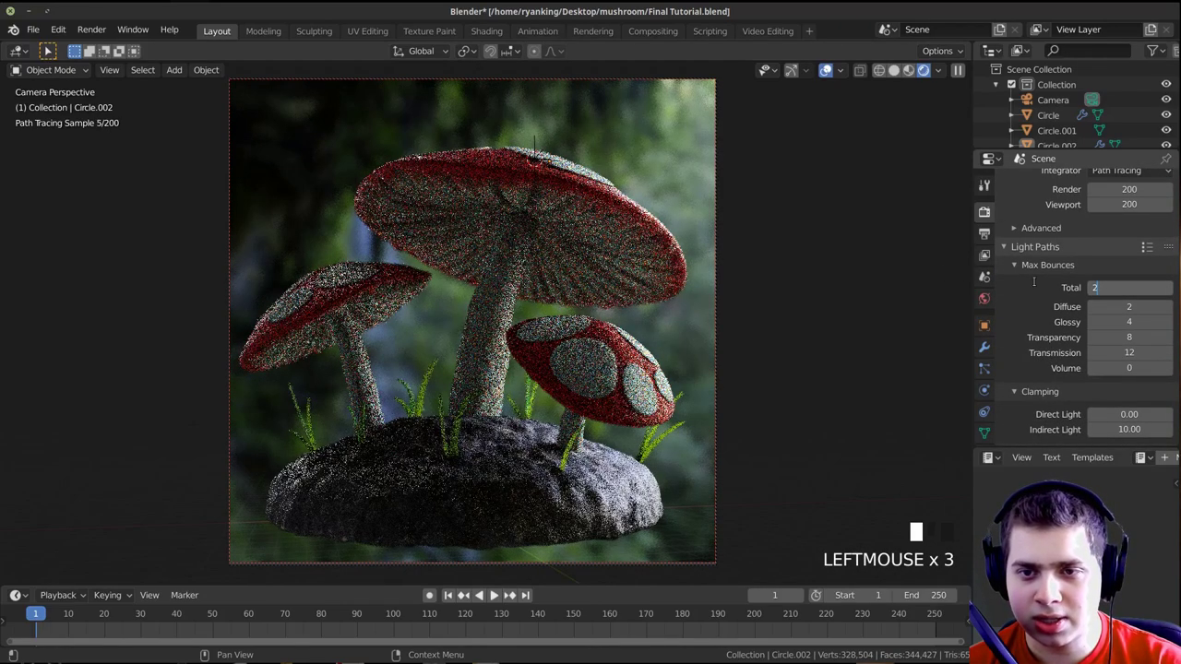
key("Return")
left_click_drag(1140, 322, 1003, 320)
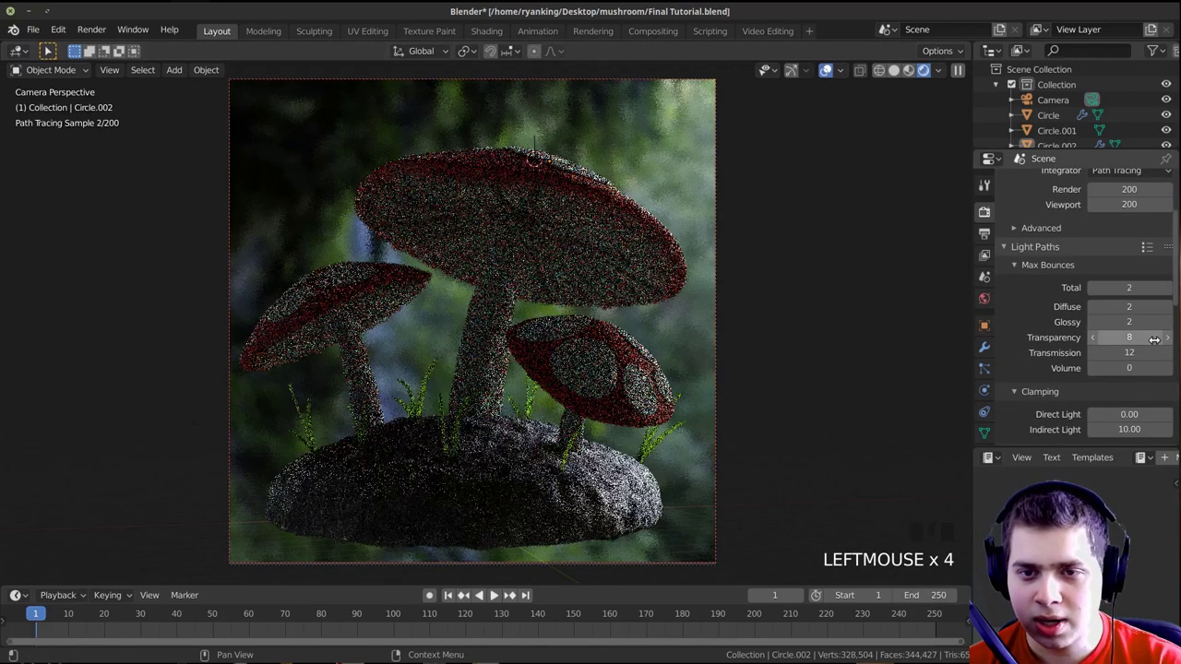
left_click_drag(1130, 336, 1098, 336)
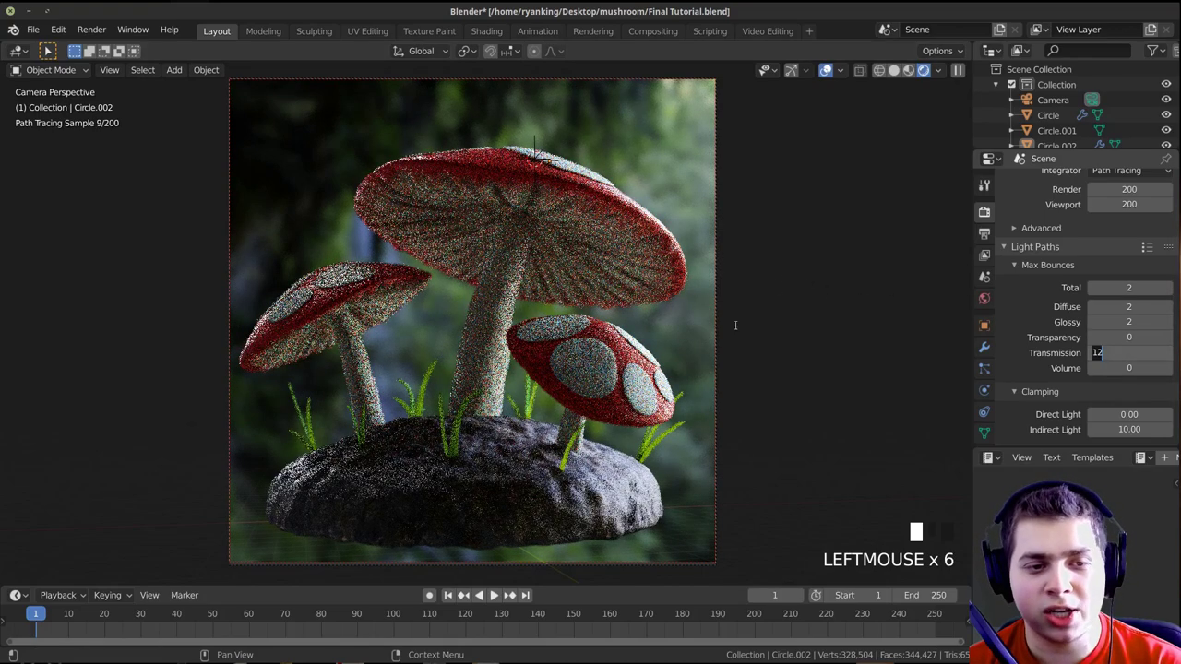
type("2")
Set the Indirect Light clamping and the caustics Filter Glossy value to 0
scroll(1129, 372, "down", 3)
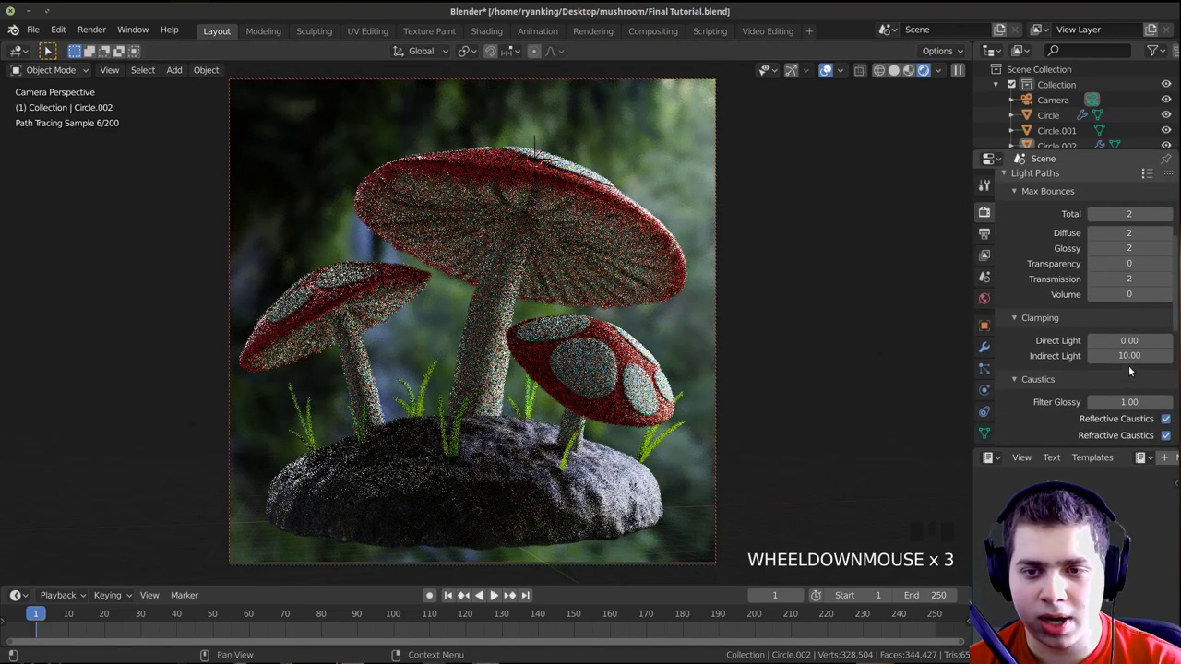
type("2")
key("Return")
left_click(1104, 356)
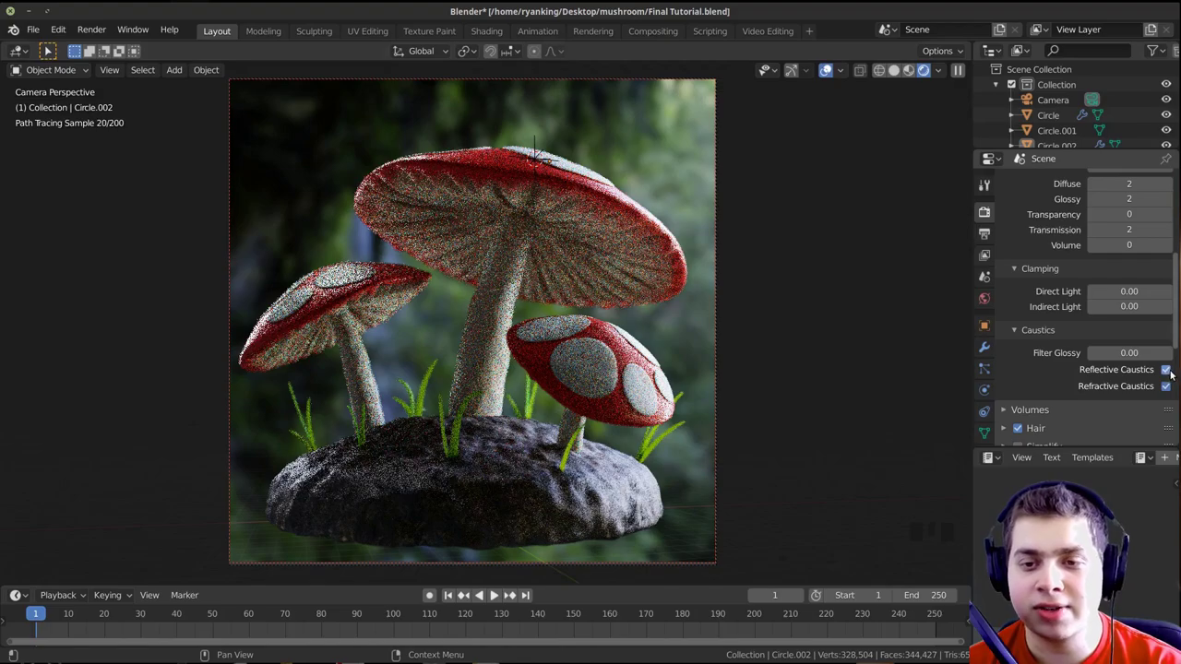
Disable reflective and refractive caustics and save the file
left_click(1166, 369)
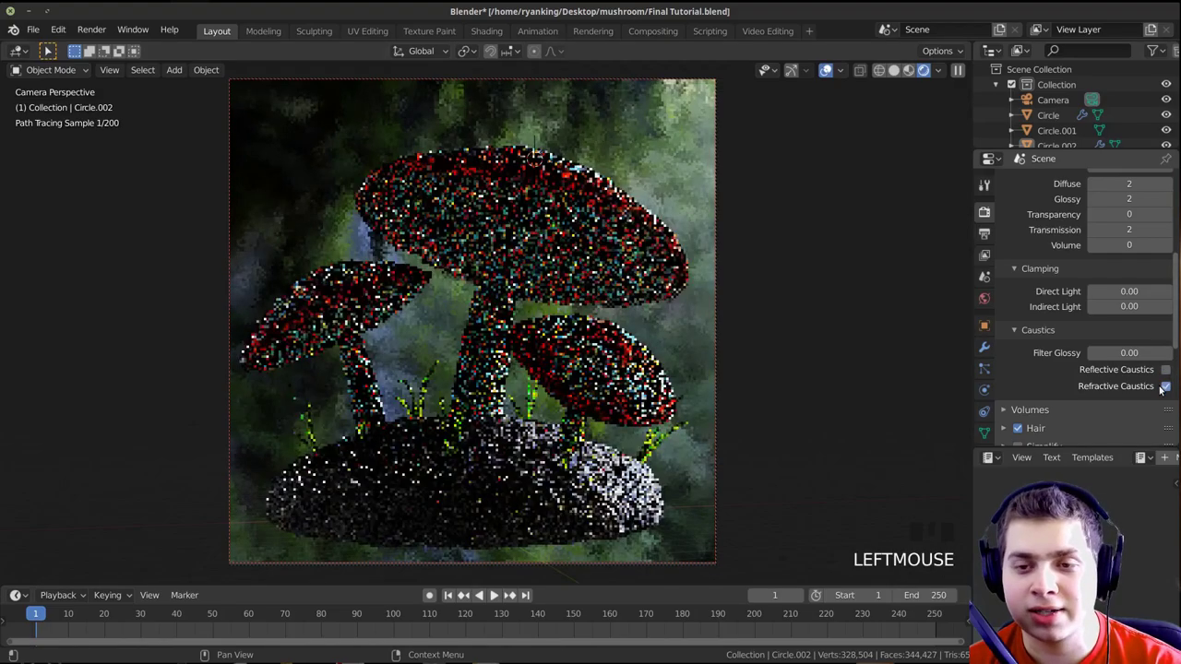
left_click(1166, 386)
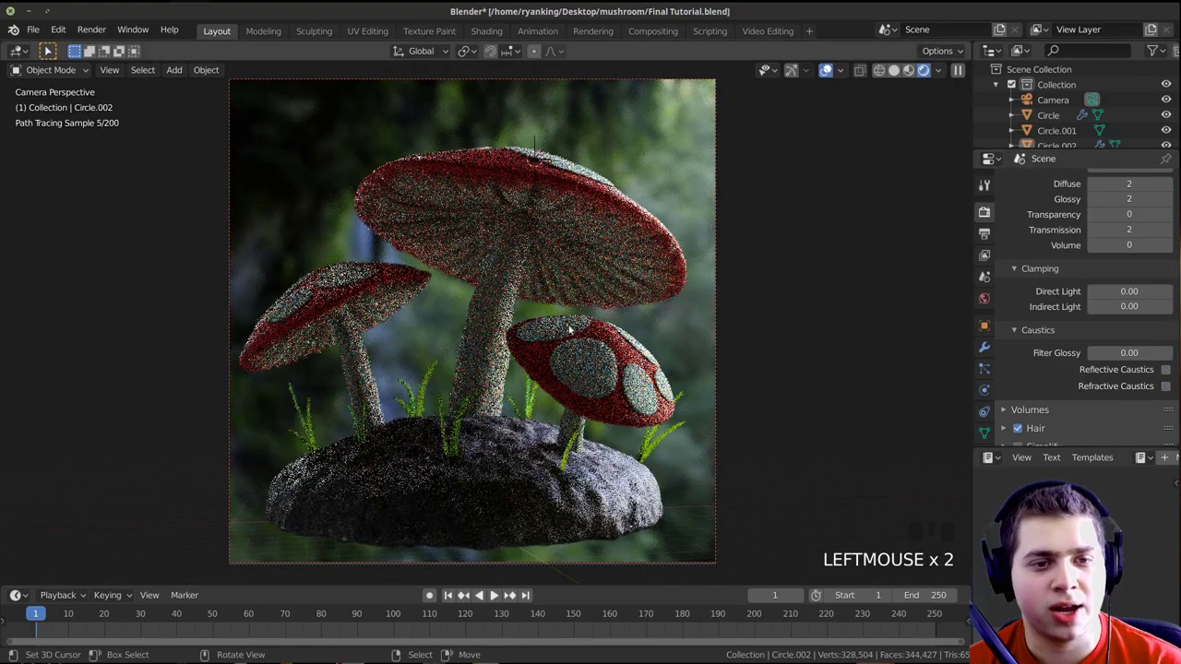
middle_click_drag(564, 344, 561, 365, "shift")
key("ctrl+s")
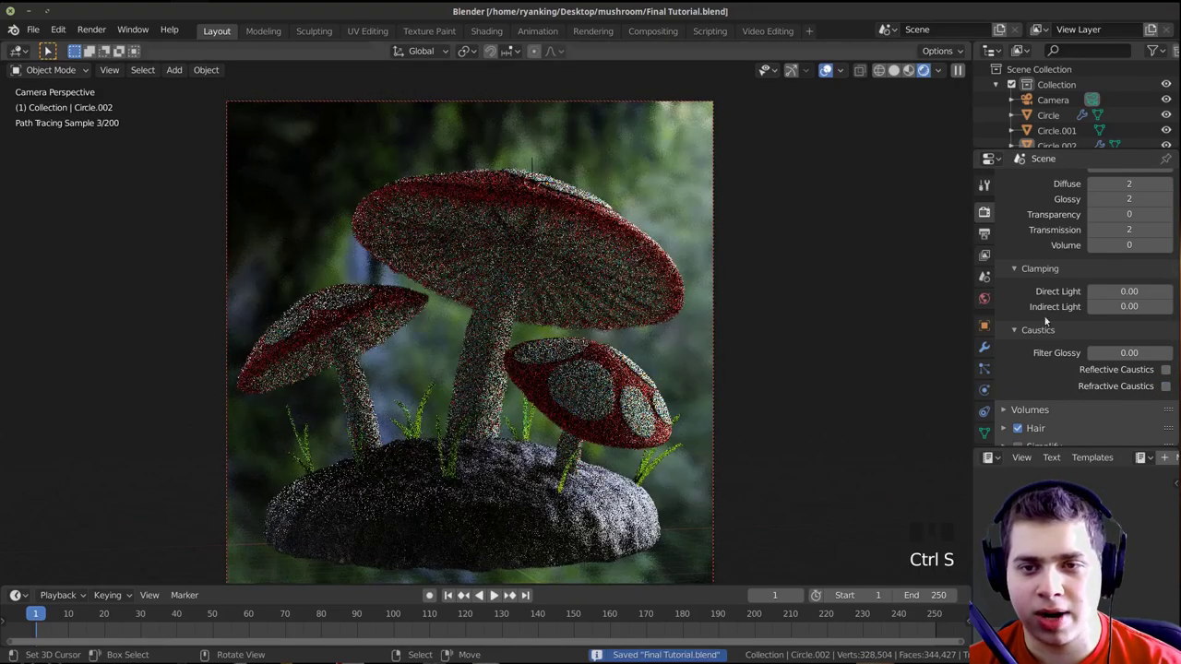
Review the render device options for Cycles, leaving GPU Compute selected
scroll(1061, 309, "up", 6)
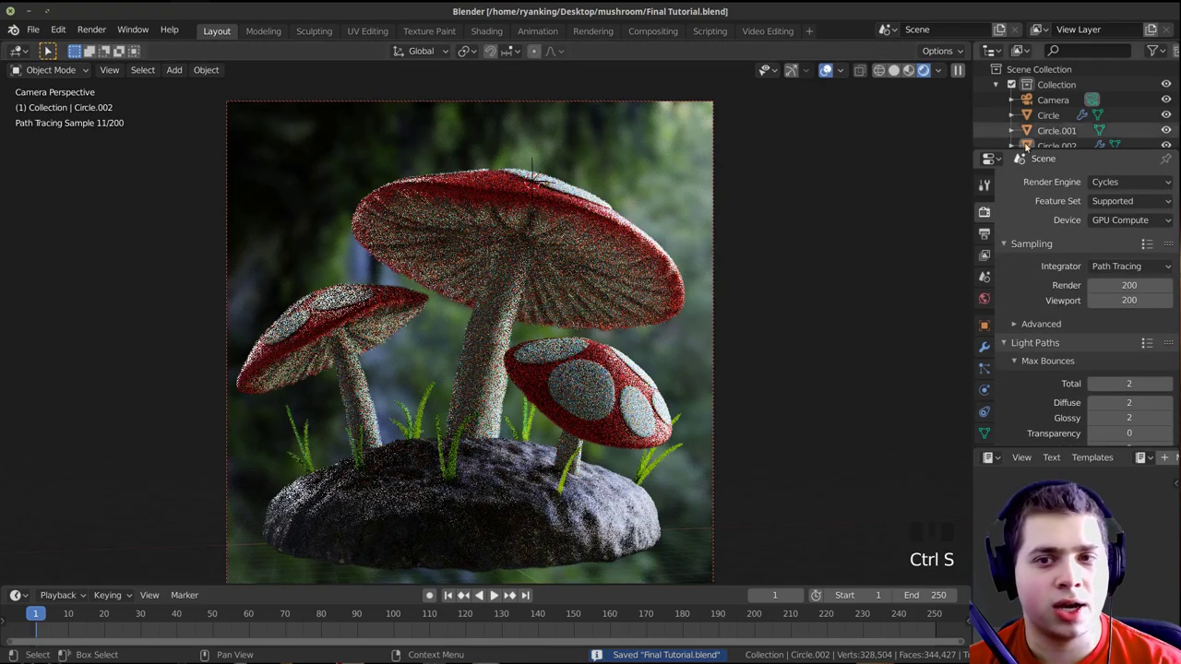
left_click(1098, 220)
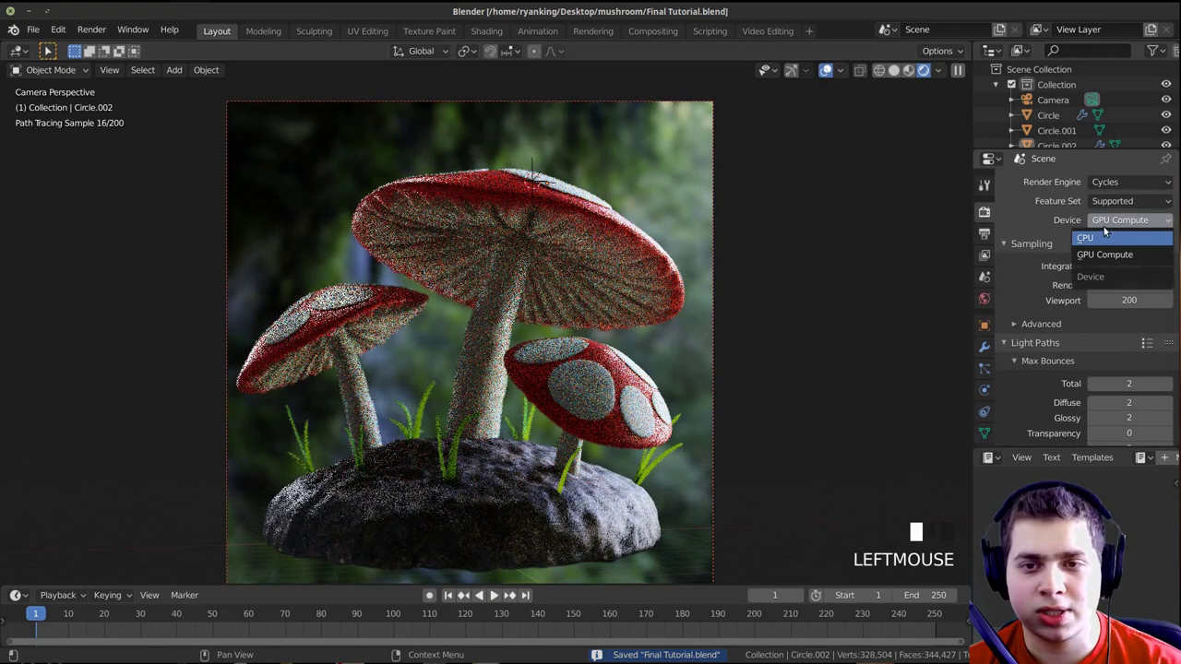
left_click(1109, 221)
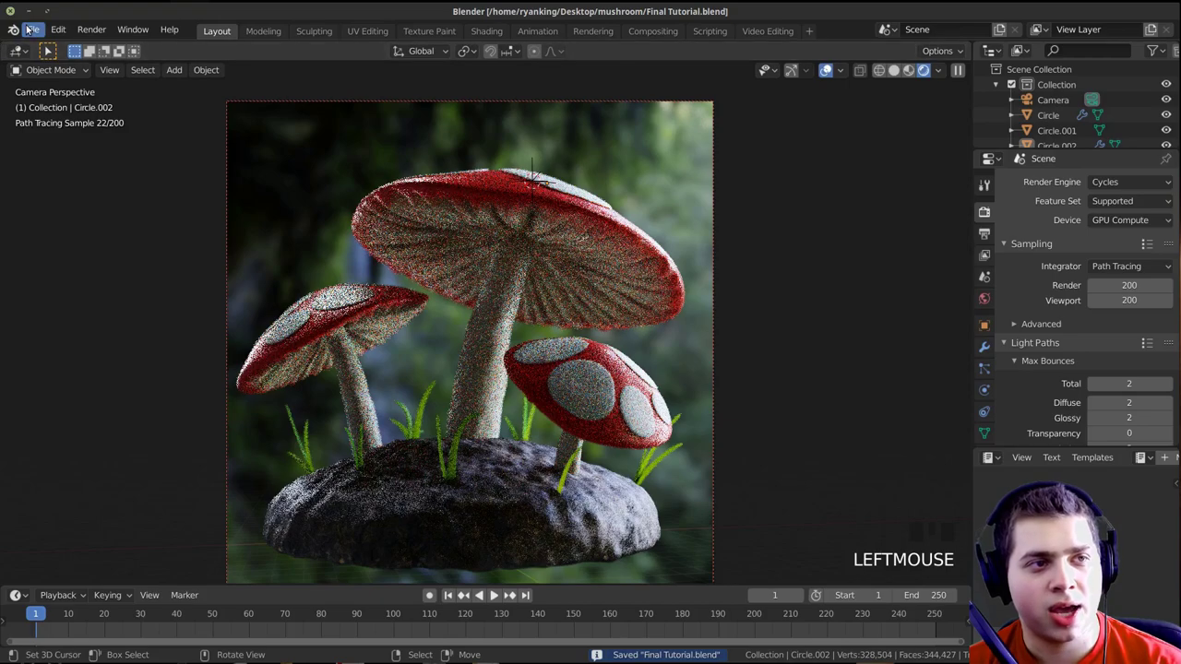
left_click(31, 30)
left_click(40, 131)
scroll(433, 303, "down", 2)
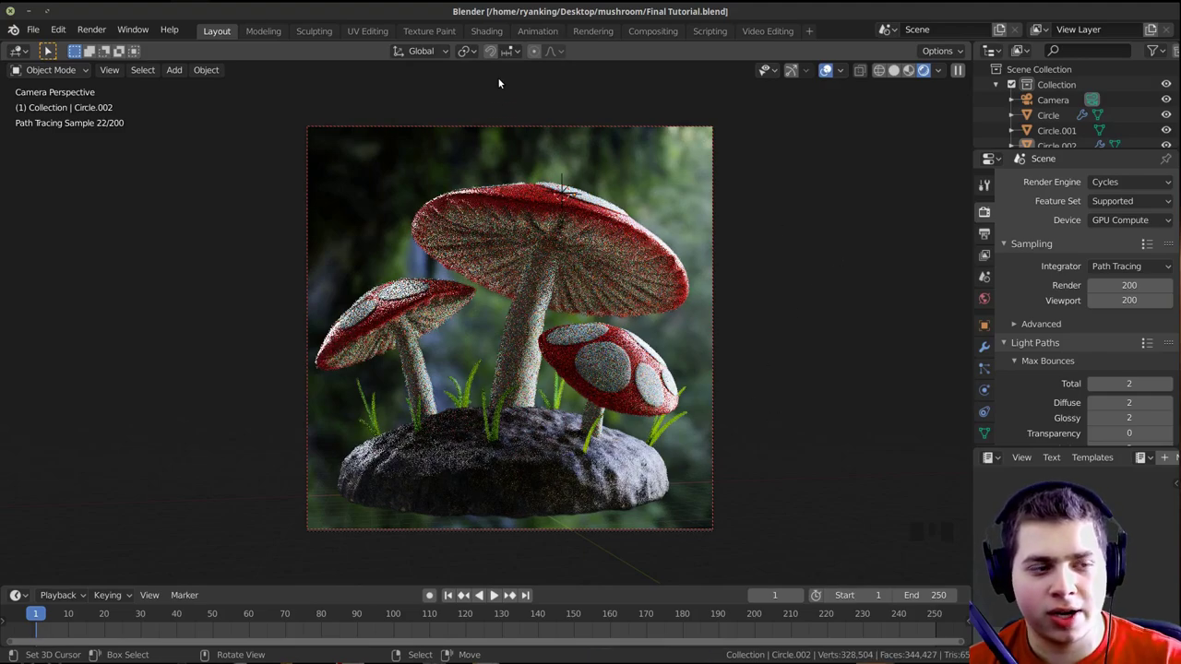
Go to the Shading workspace and show the scene through the camera in rendered shading
left_click(486, 30)
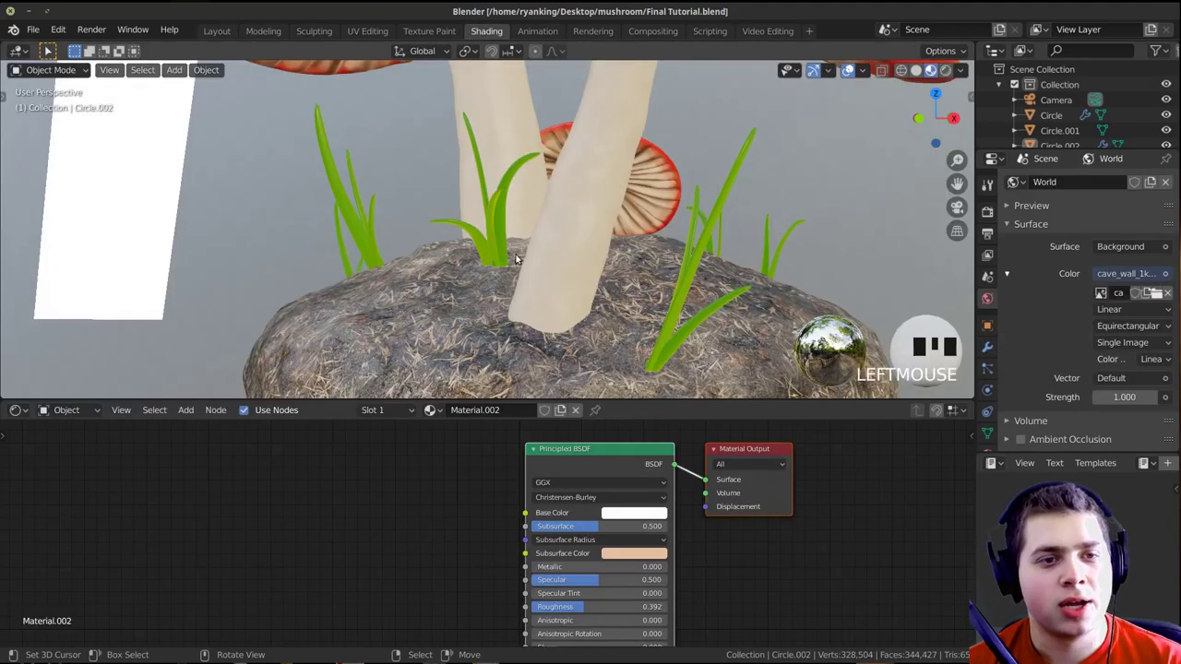
scroll(444, 248, "down", 5)
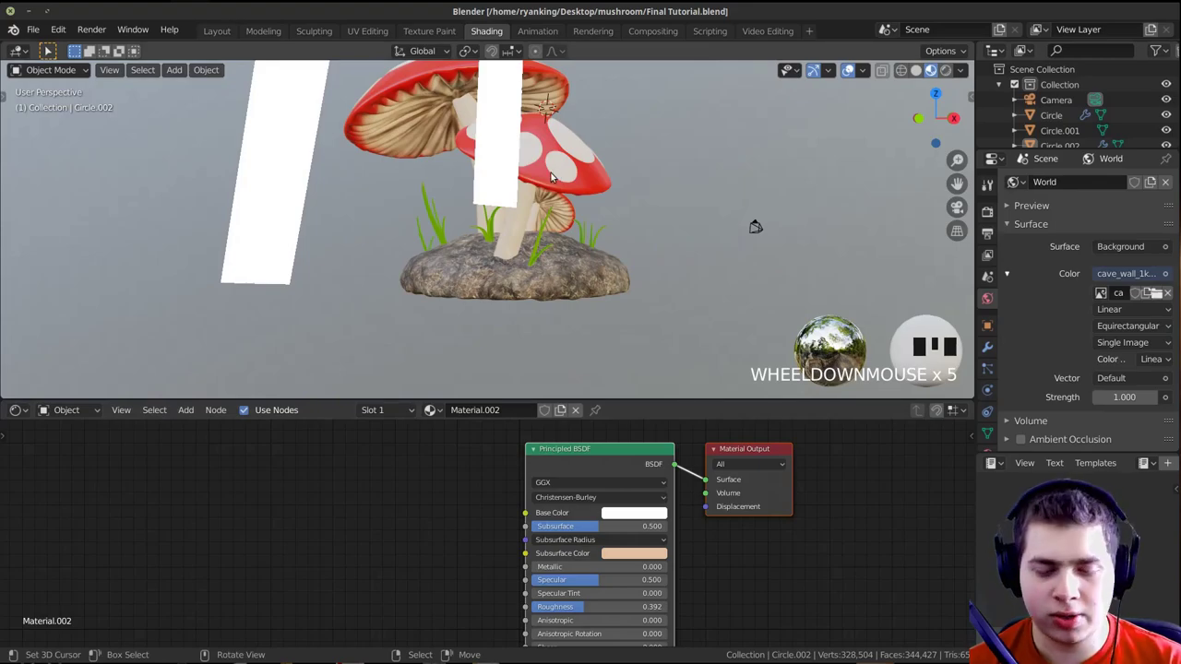
key("KP_0")
middle_click_drag(635, 187, 542, 195, "shift")
scroll(517, 153, "down", 1)
middle_click_drag(328, 483, 242, 472)
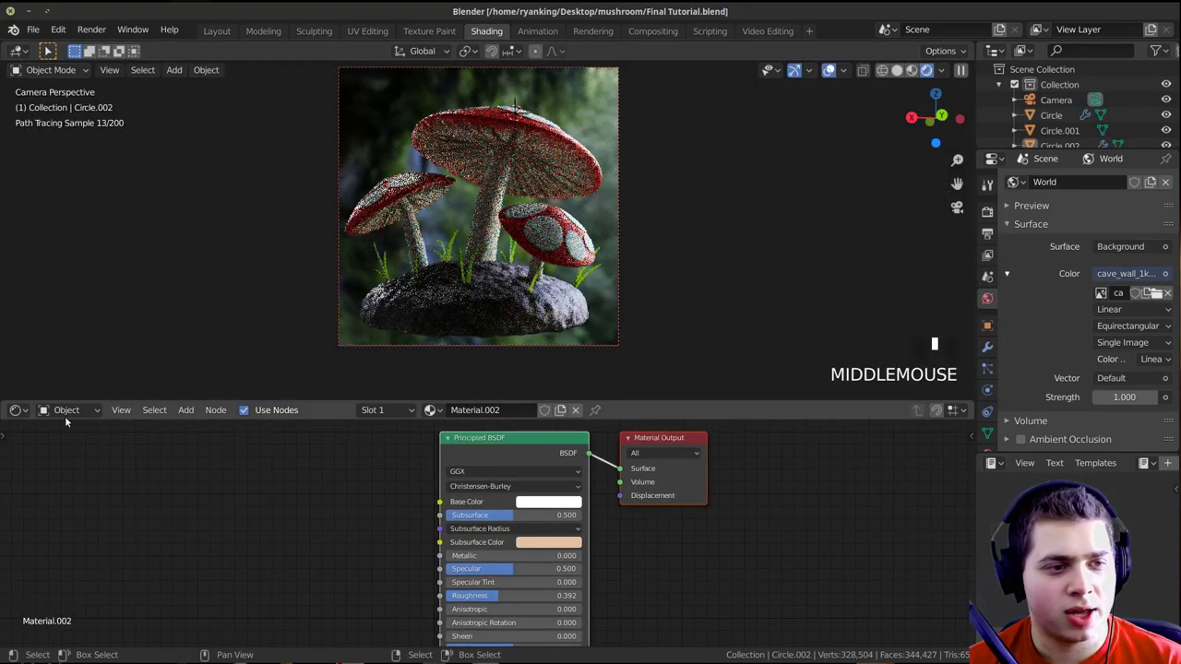
Display the World shader nodes in the node editor
left_click(53, 413)
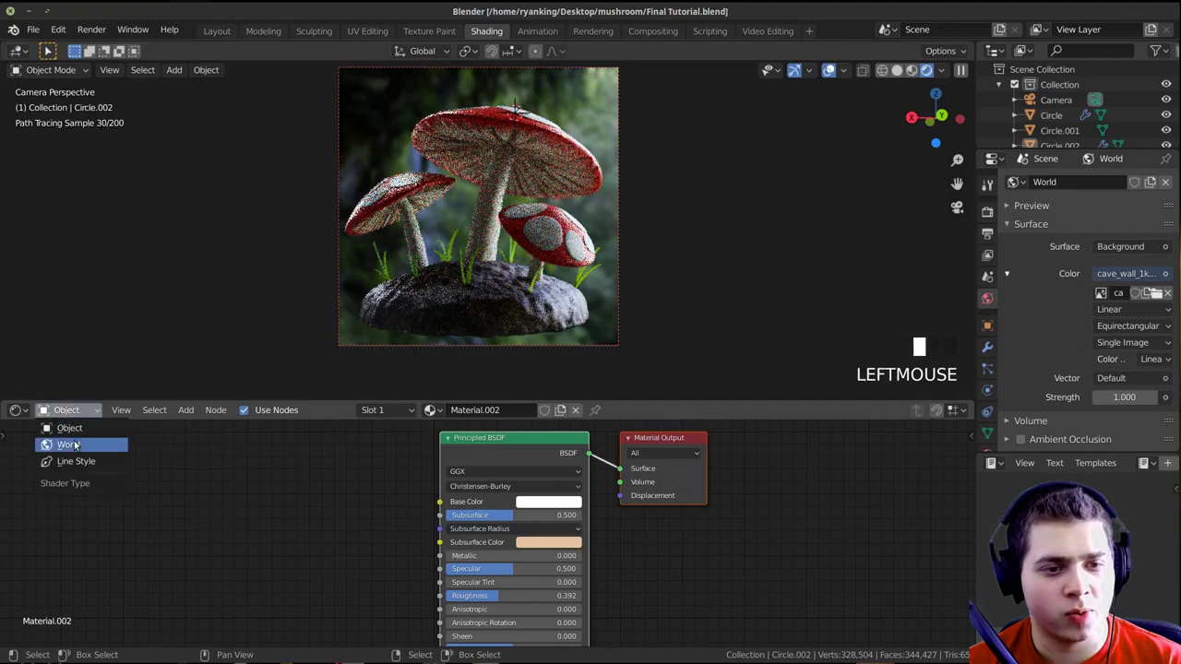
left_click(75, 446)
scroll(334, 475, "up", 2)
key("a")
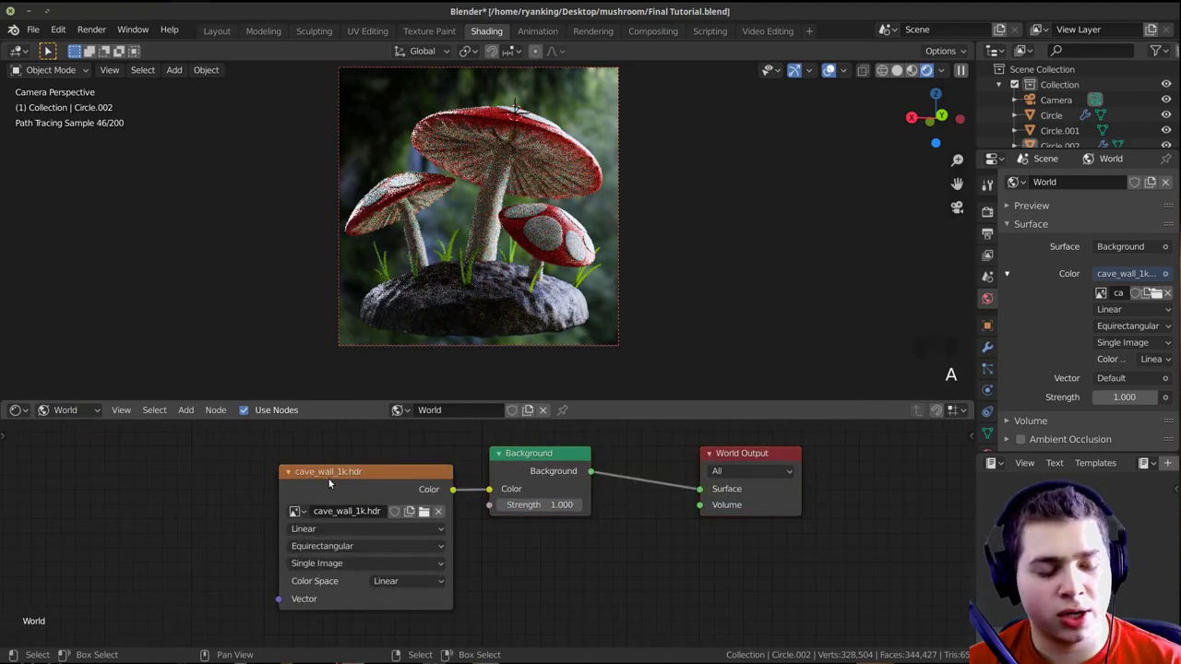
Add Mapping and Texture Coordinate nodes in front of the cave_wall_1k.hdr environment texture
left_click(329, 483)
left_click_drag(329, 482, 305, 487)
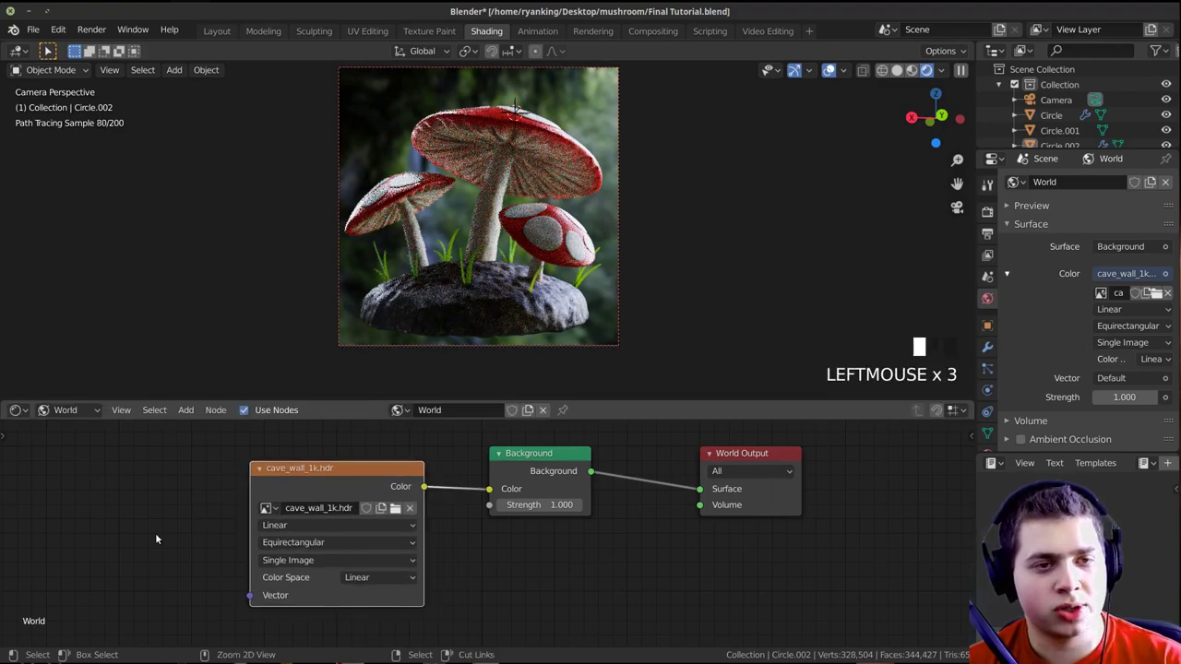
key("ctrl+t")
scroll(214, 552, "down", 2)
middle_click_drag(214, 552, 527, 483)
key("a")
scroll(396, 493, "up", 2)
middle_click_drag(396, 494, 375, 519)
scroll(430, 557, "down", 1)
middle_click_drag(430, 558, 436, 488)
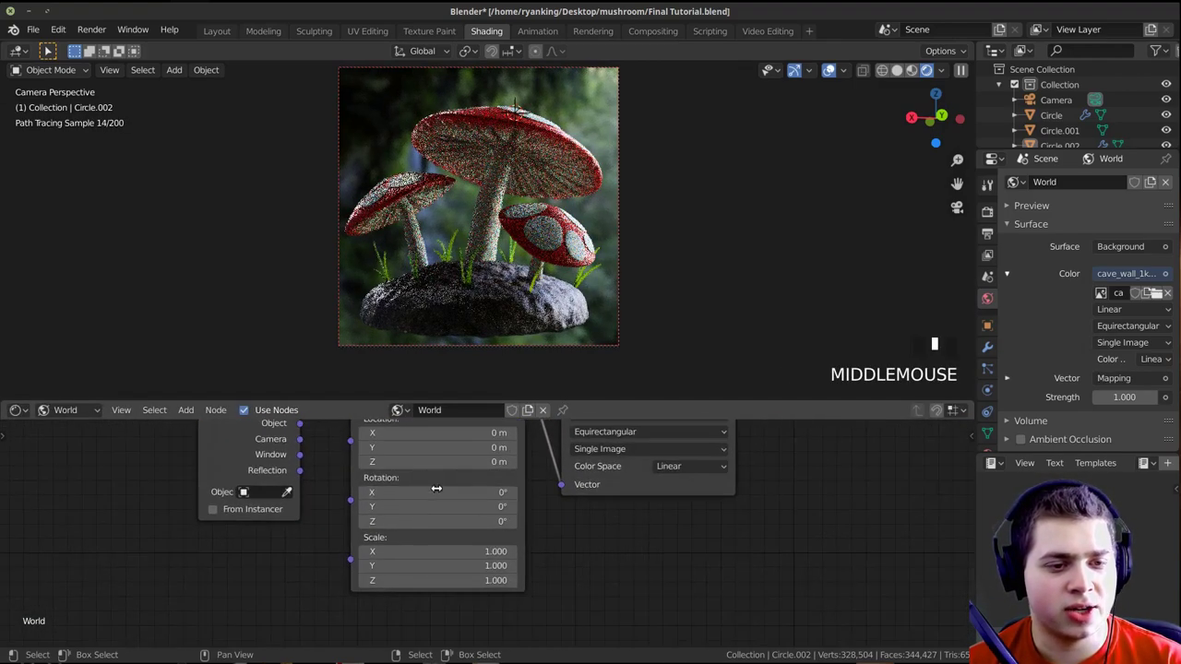
Rotate the background environment to about -6.9° on Z in the Mapping node and save the file
scroll(374, 481, "up", 1)
mouse_move(387, 522)
left_mouse_down()
mouse_move(436, 522)
mouse_move(380, 522)
mouse_move(423, 522)
mouse_move(405, 522)
left_mouse_up()
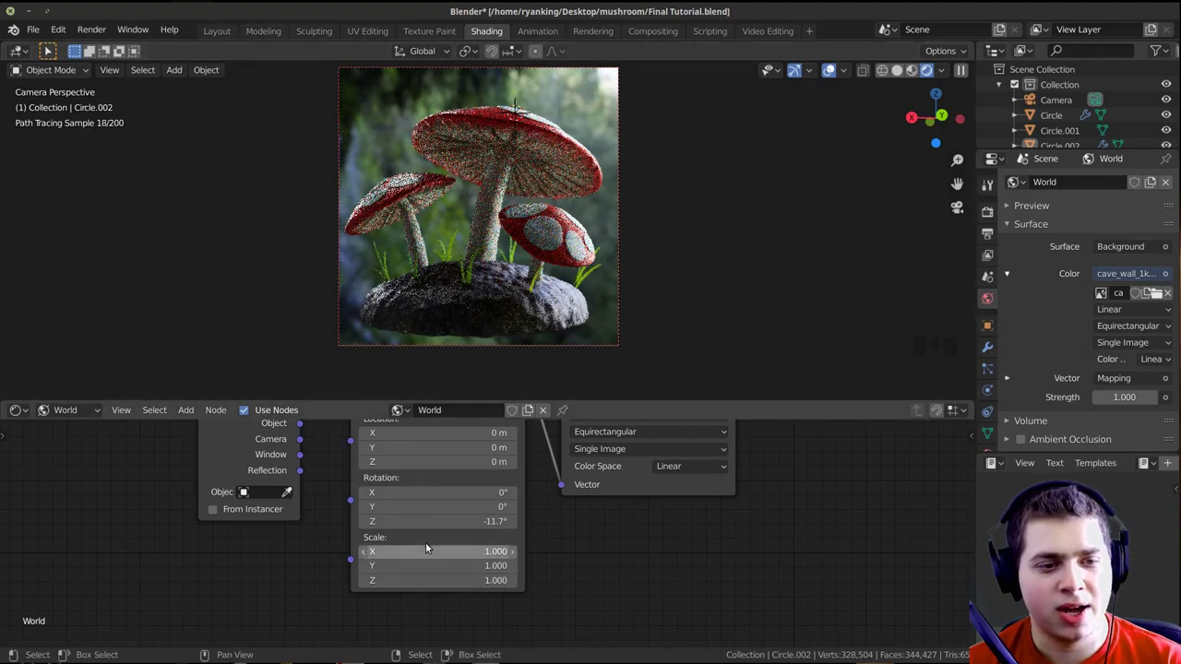
left_click_drag(432, 521, 439, 521)
scroll(443, 516, "down", 4)
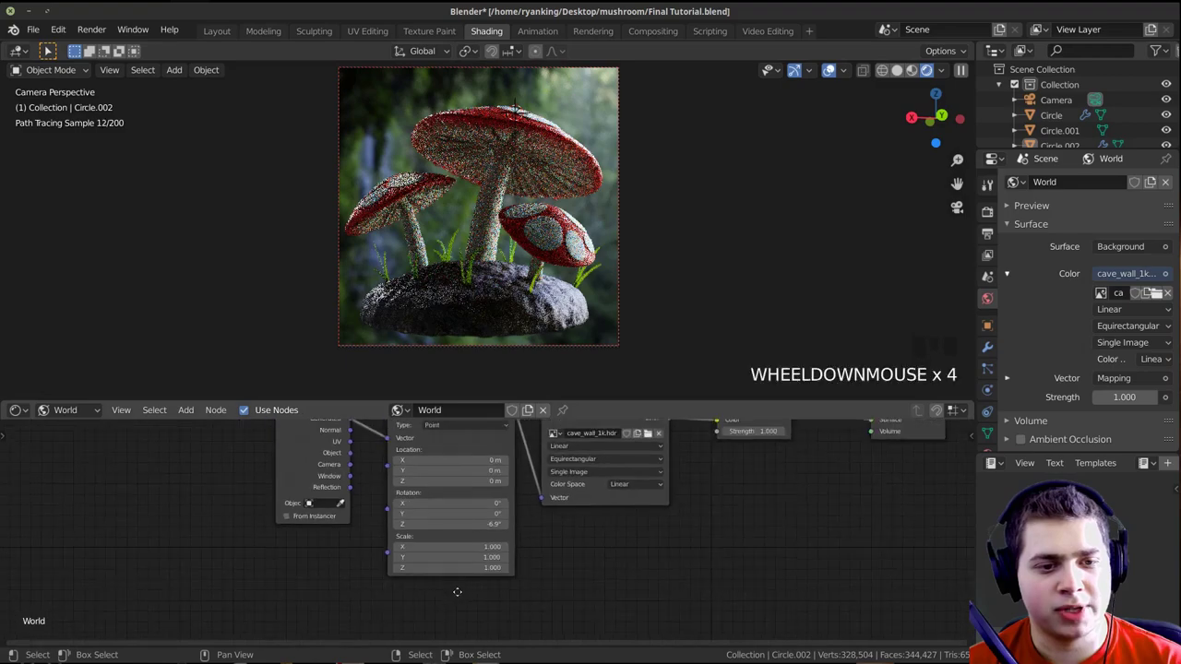
middle_click_drag(433, 434, 471, 479)
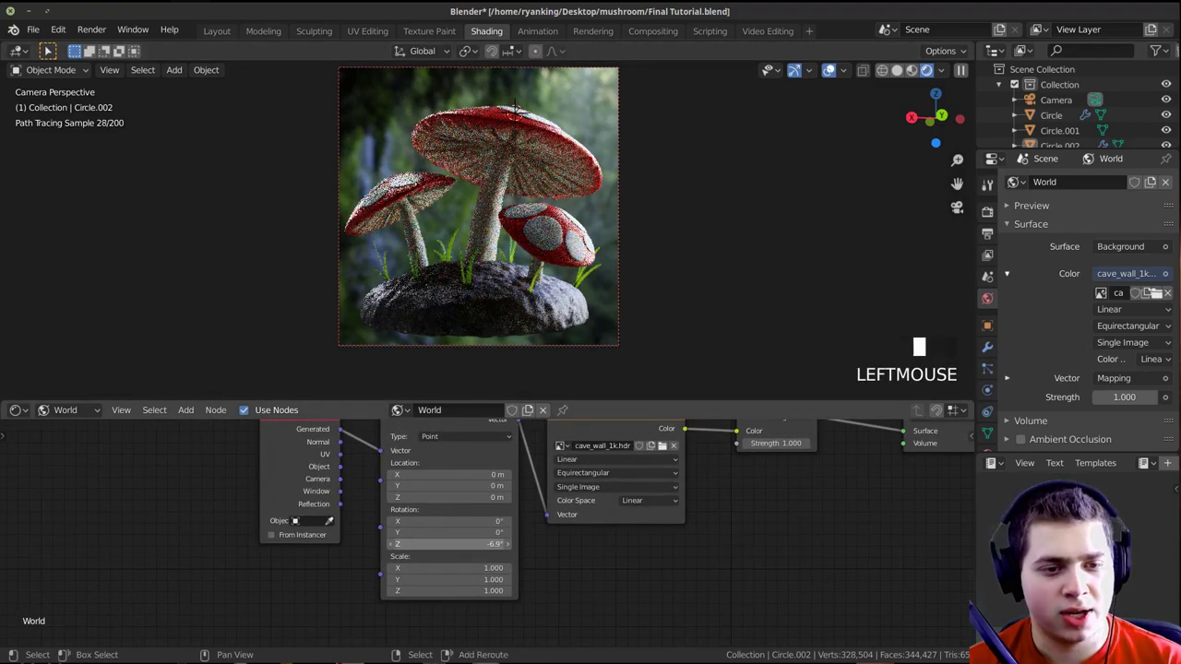
key("ctrl+s")
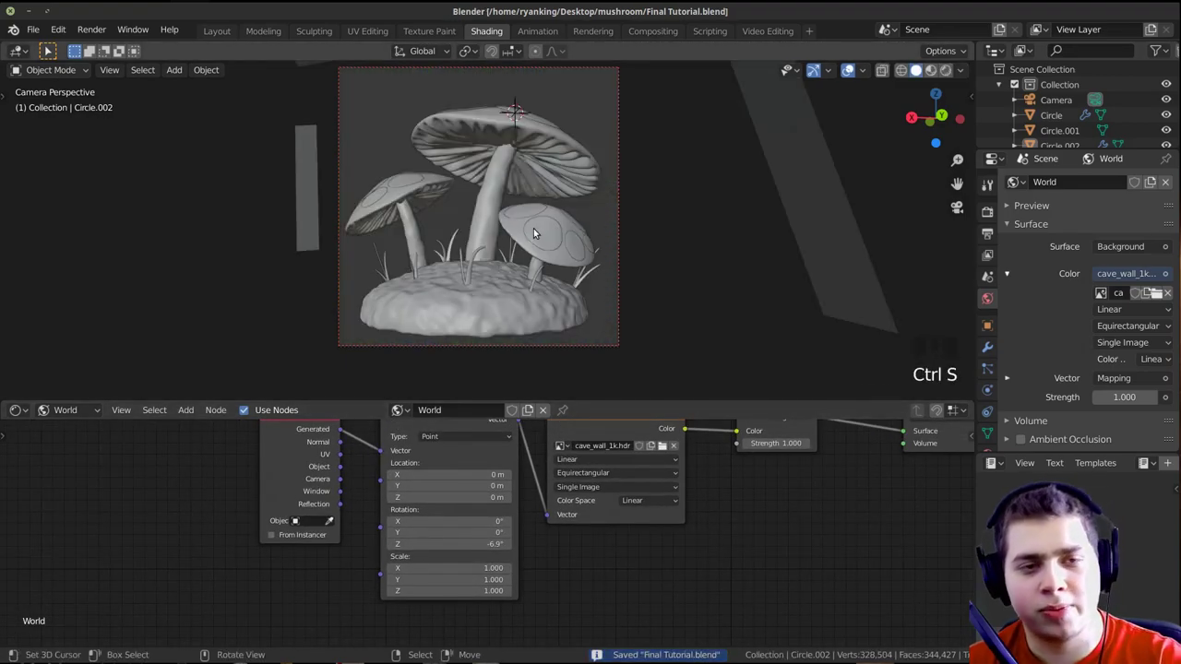
Render the final image and enable nodes in the Compositing workspace
key("F12")
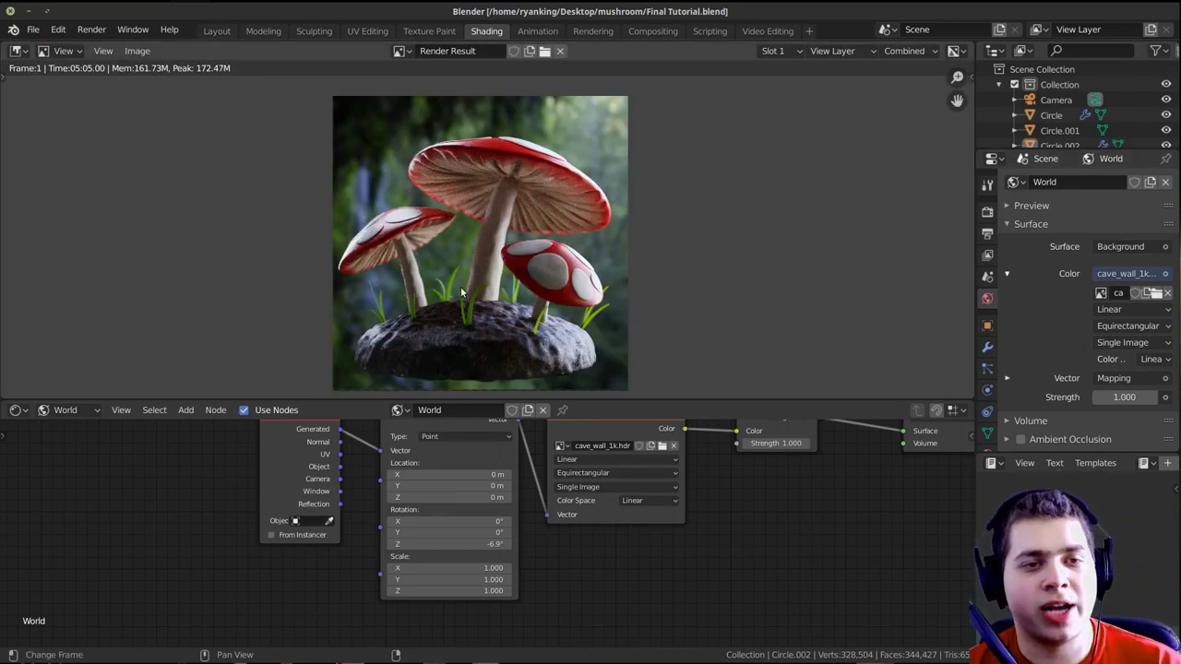
left_click(653, 31)
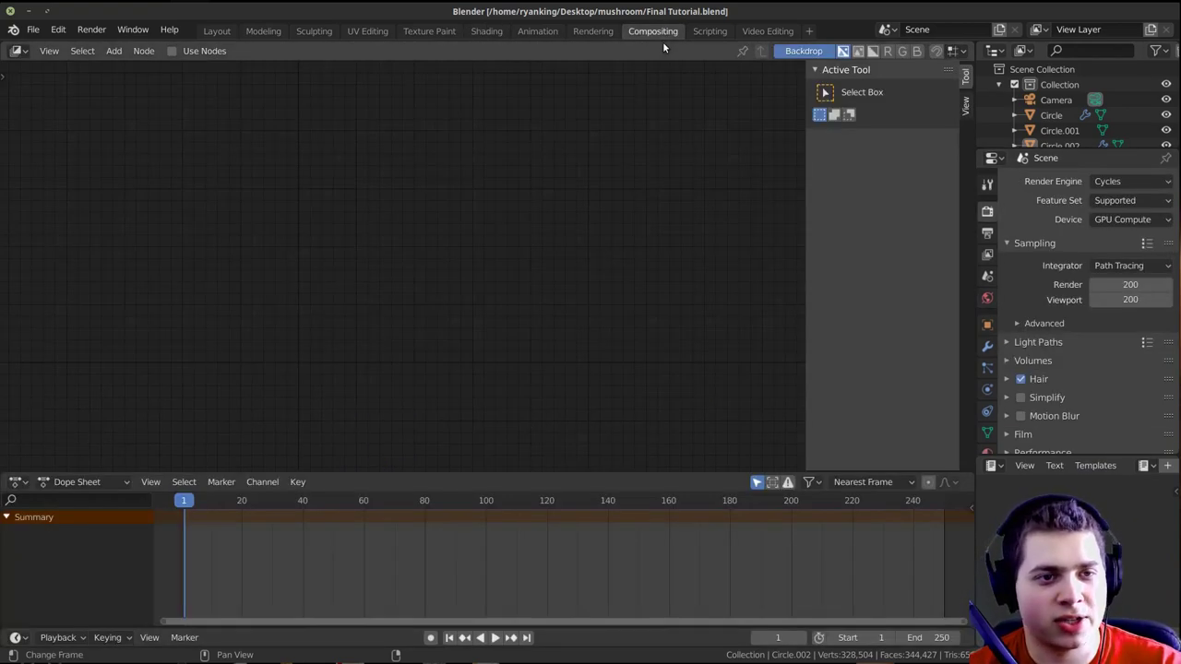
left_click(205, 51)
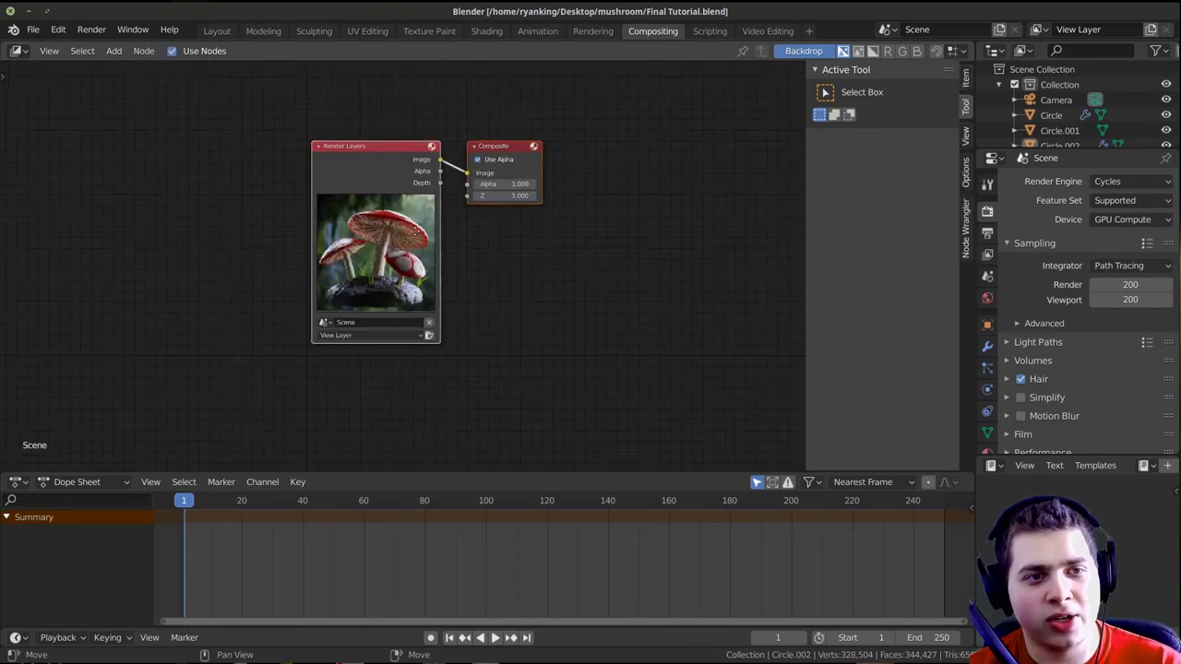
Insert an Alpha Over node between Render Layers and Composite, spacing the Render Layers node away from it
left_click_drag(453, 199, 268, 190)
key("shift+a")
type("al")
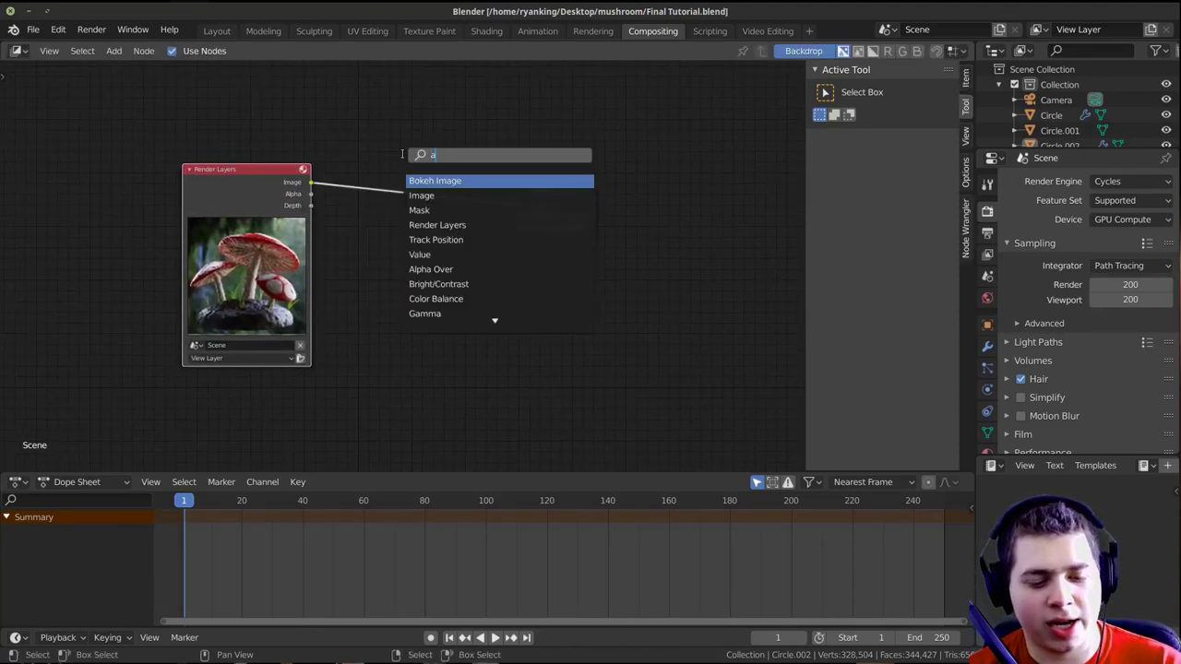
left_click(429, 195)
left_click(298, 179)
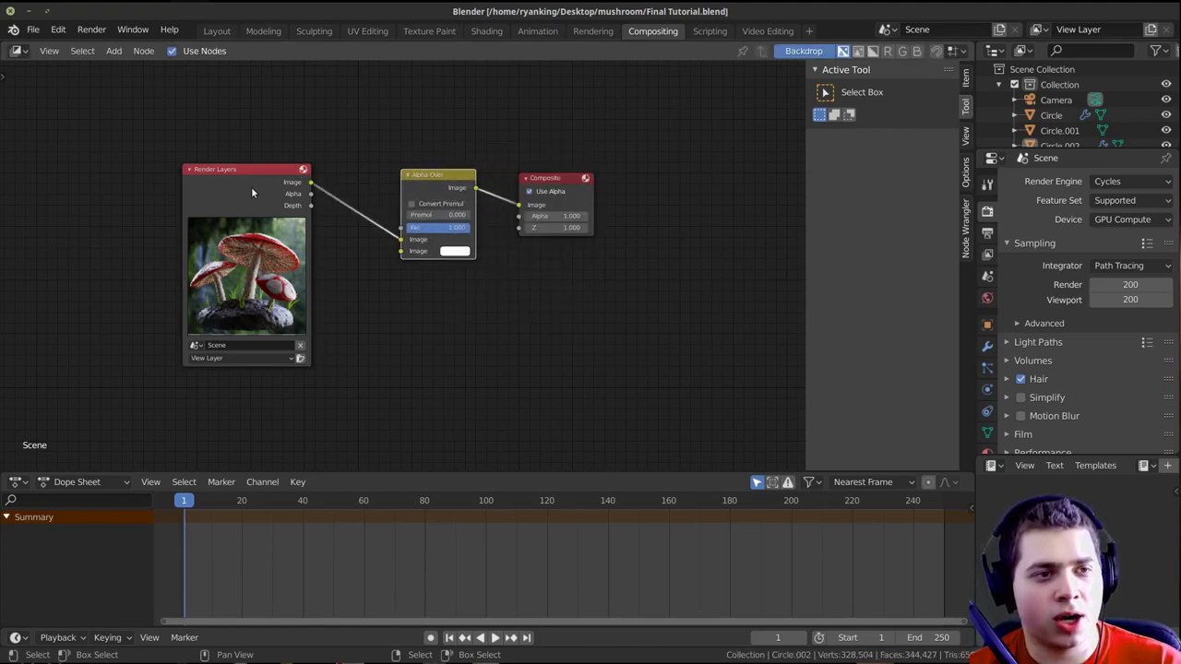
key("Home")
left_click_drag(277, 159, 240, 147)
middle_click_drag(422, 152, 428, 159)
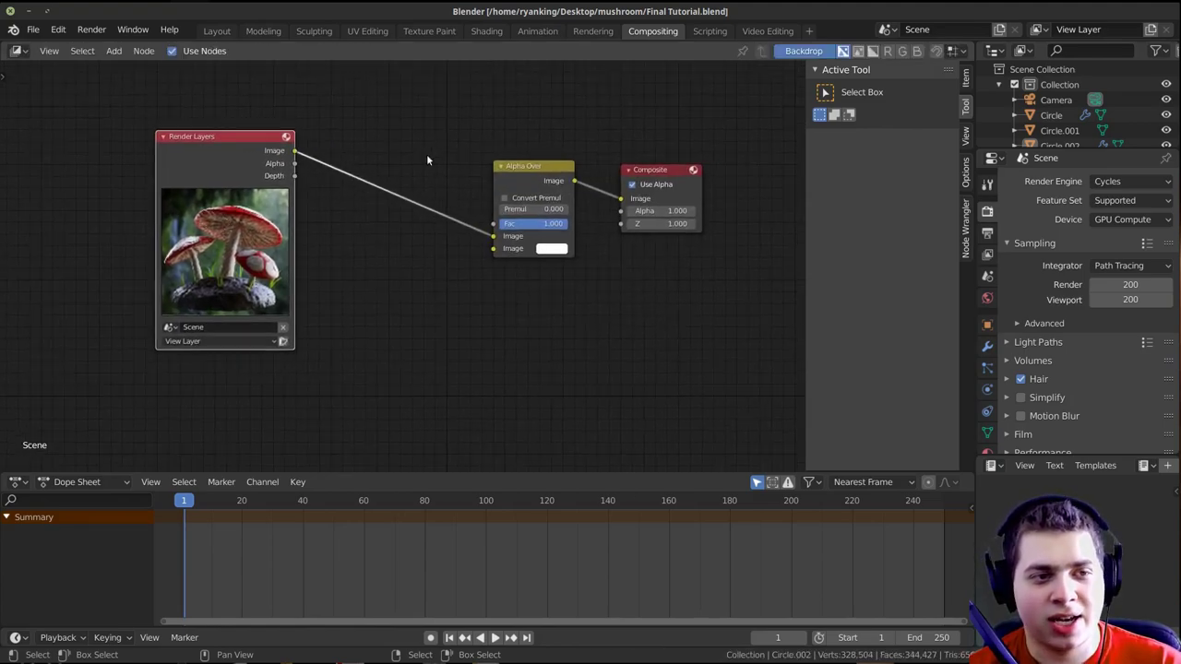
Add a Box Mask node below Render Layers and connect its mask to the Alpha Over factor
key("shift+a")
mouse_move(399, 143)
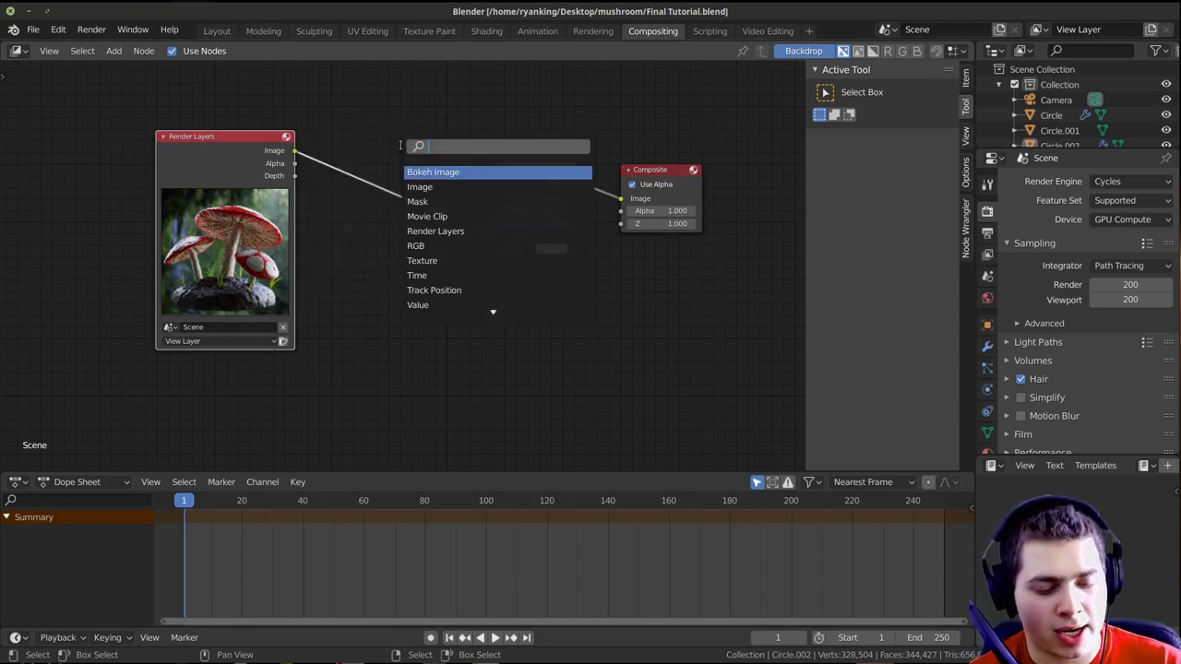
type("bo")
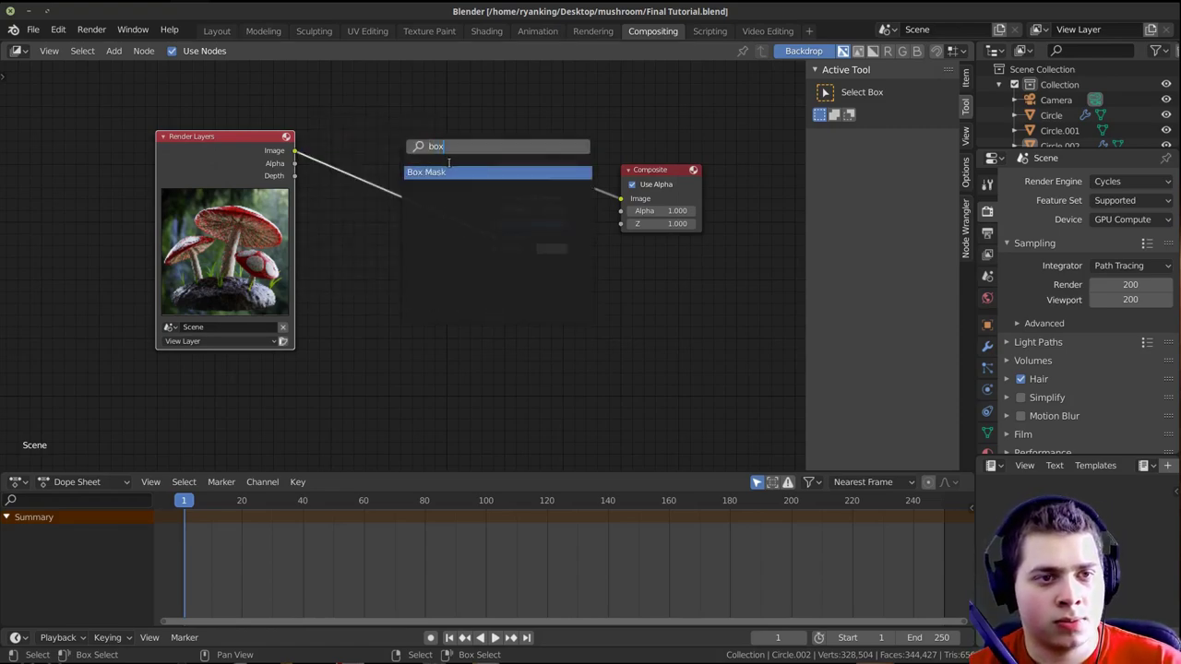
type("x")
key("Return")
left_click(288, 318)
scroll(309, 346, "up", 1)
left_click_drag(315, 354, 429, 310)
left_click_drag(505, 264, 520, 226)
scroll(427, 296, "down", 1)
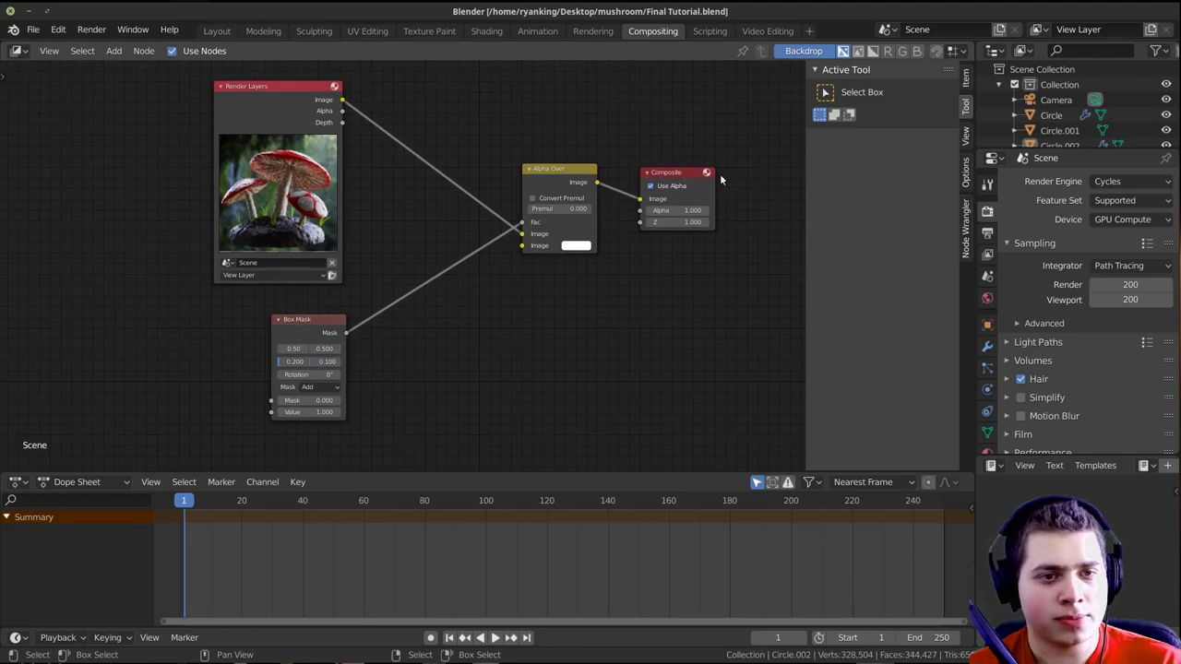
middle_click_drag(246, 324, 244, 346)
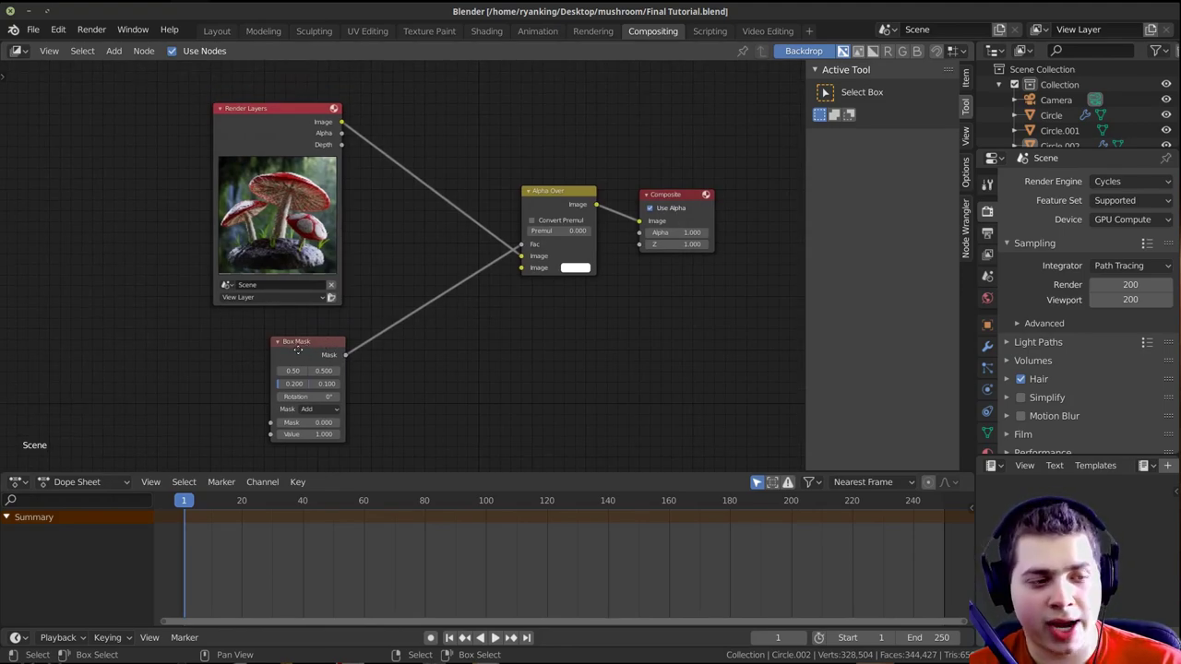
left_click_drag(302, 349, 279, 353)
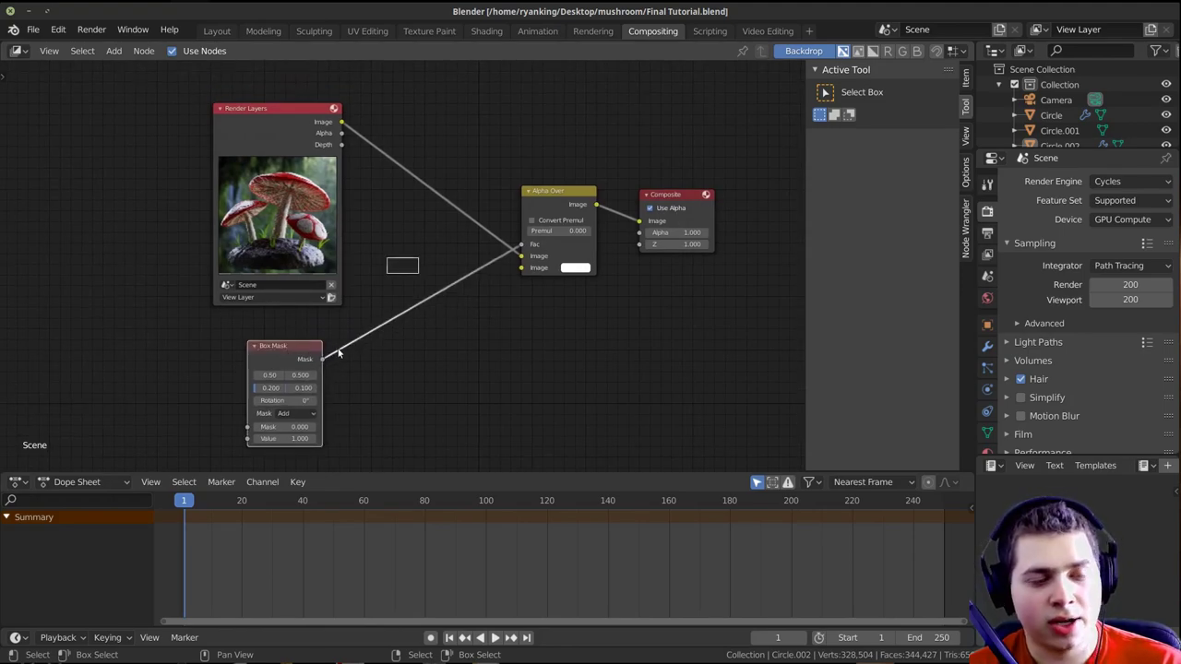
Preview the Box Mask output through a Viewer node placed clear of it, and shrink the backdrop image to fit the editor
left_click(289, 358, "ctrl+shift")
left_click_drag(361, 374, 541, 375)
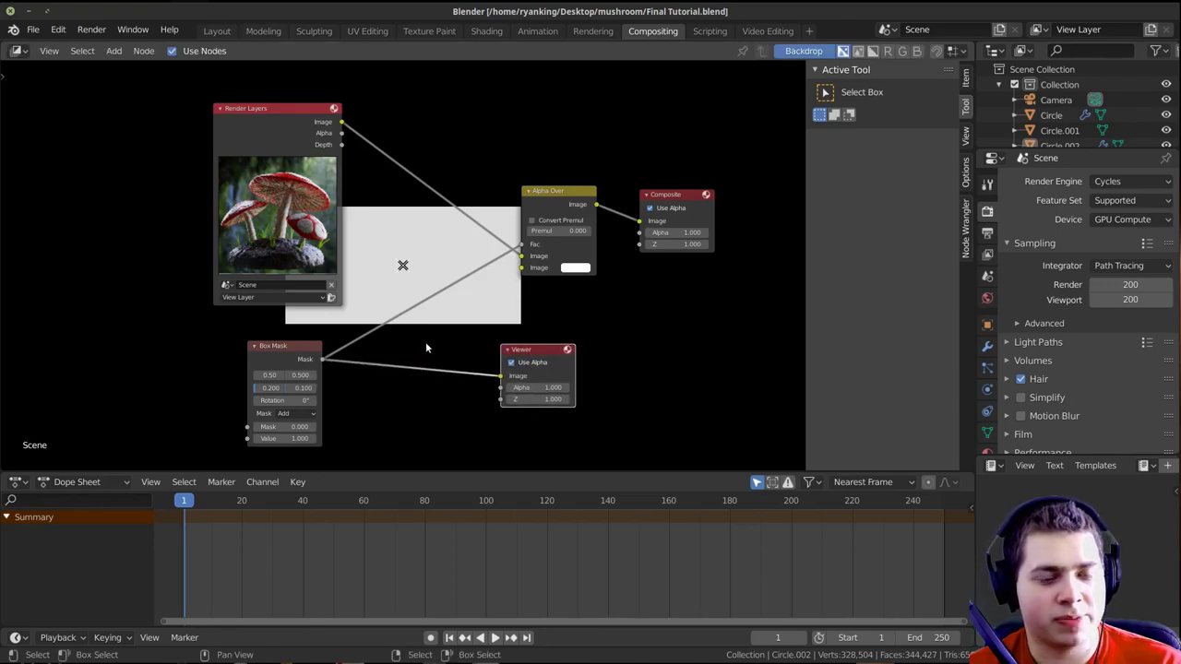
key("v")
key("v")
key("v")
key("v")
key("v")
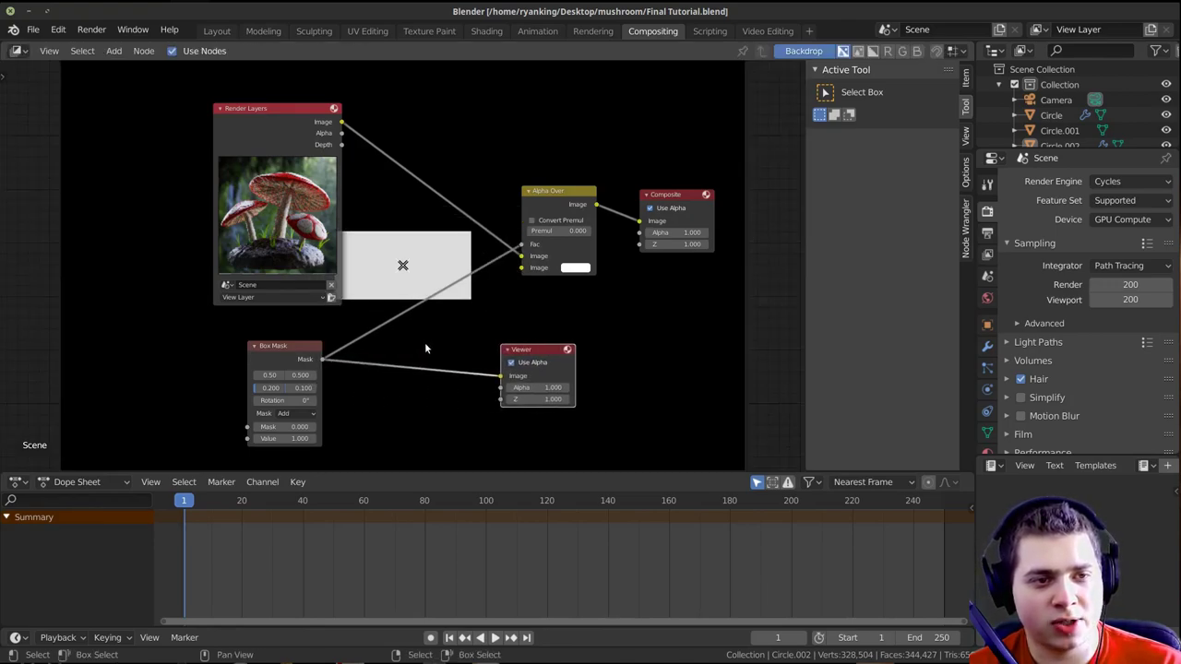
Enlarge the Box Mask to a width of about 0.812 and a height of about 0.811
scroll(380, 306, "up", 3)
left_click_drag(226, 348, 358, 347)
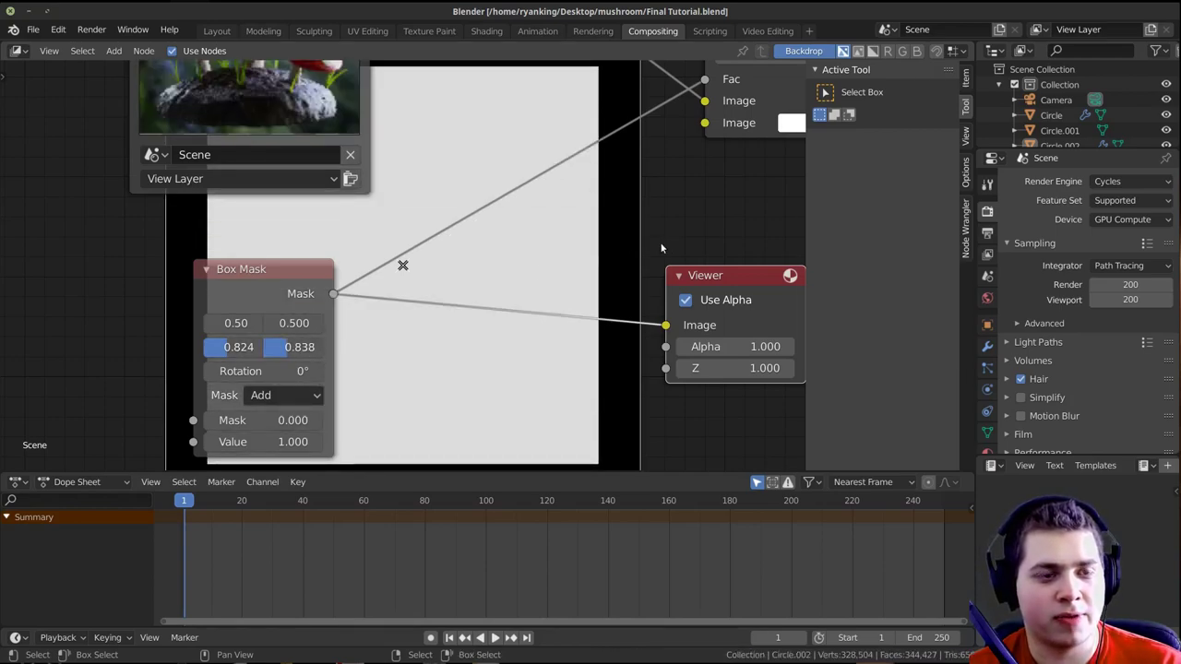
key("v")
key("v")
scroll(434, 266, "up", 1)
middle_click_drag(437, 268, 726, 217)
scroll(337, 278, "down", 3)
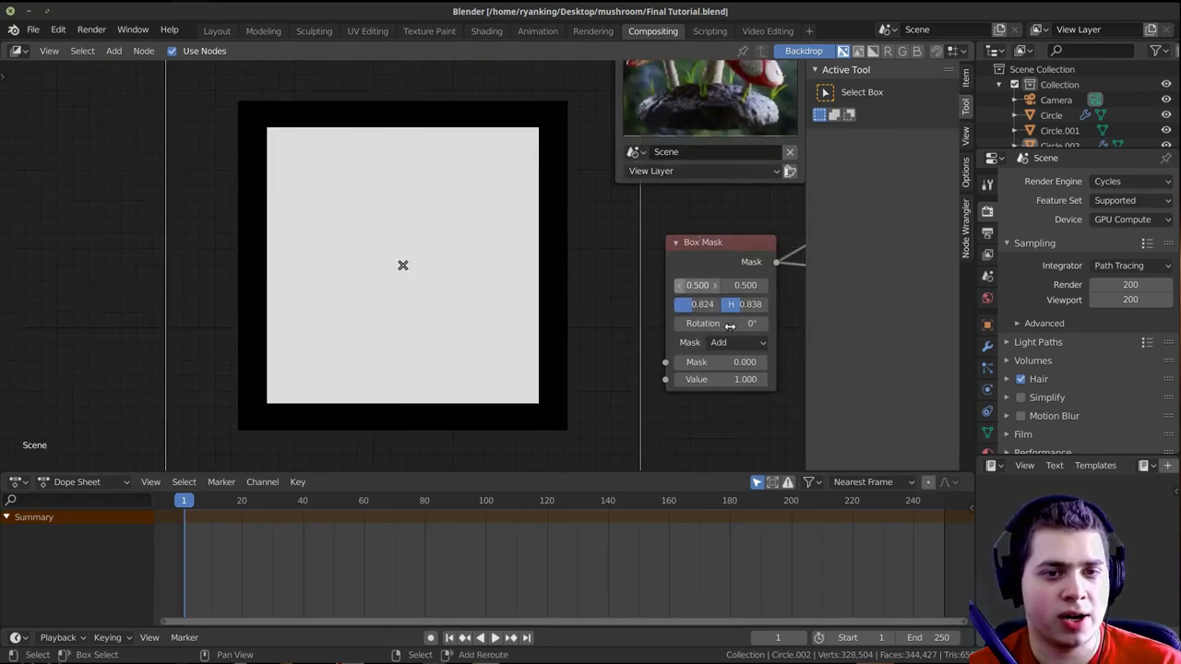
left_click_drag(743, 305, 693, 307)
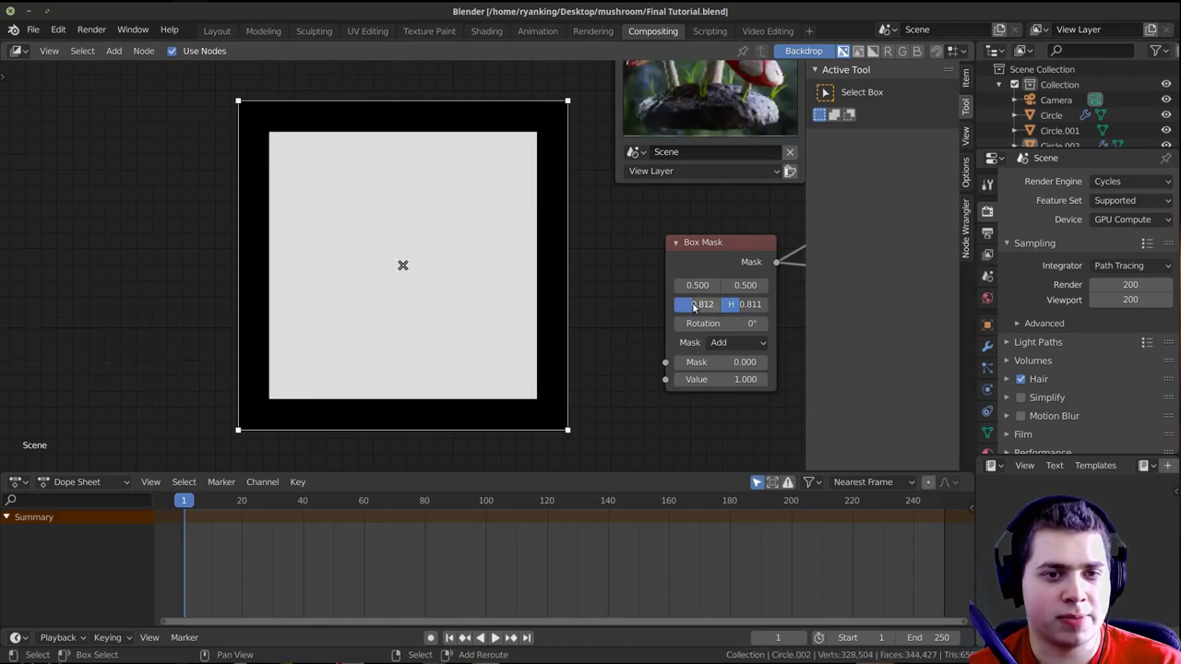
scroll(673, 298, "down", 7)
middle_click_drag(784, 226, 485, 295)
scroll(485, 295, "up", 6)
middle_click_drag(392, 286, 391, 251)
key("shift+a")
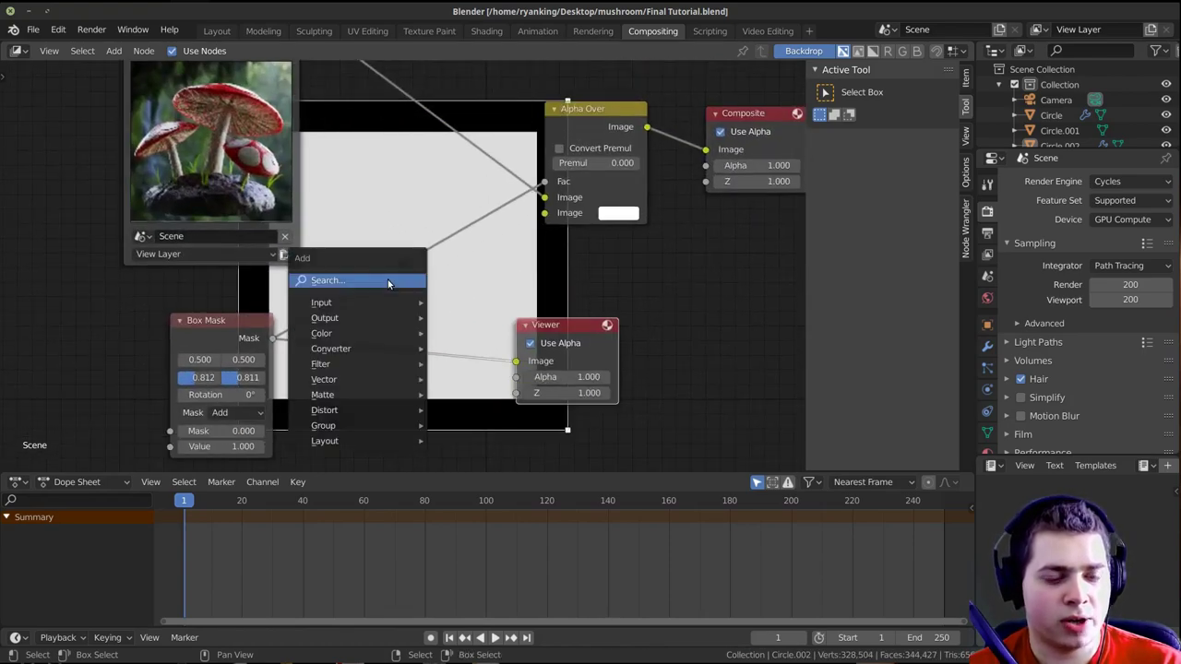
left_click(387, 280)
type("bil")
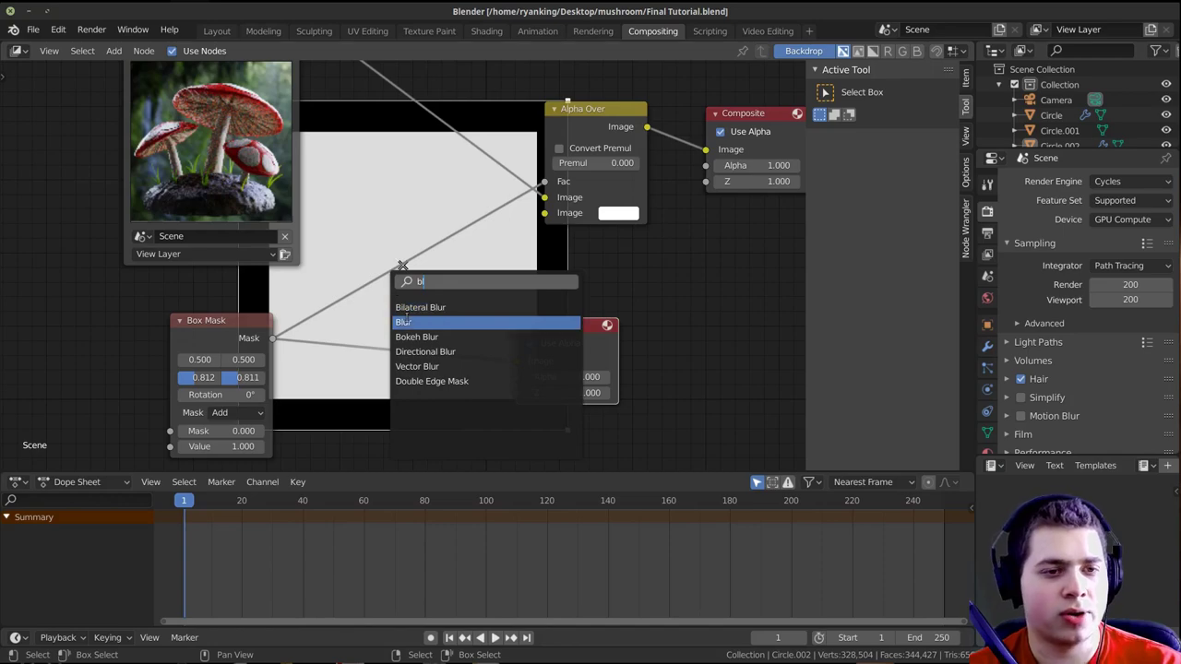
key("Return")
left_click(451, 219)
key("x")
Insert a Blur node on the link between the Box Mask and the Alpha Over factor
key("shift+a")
left_click(417, 196)
type("bl")
key("Down")
key("Return")
left_click(365, 394)
left_click_drag(279, 340, 545, 182)
key("g")
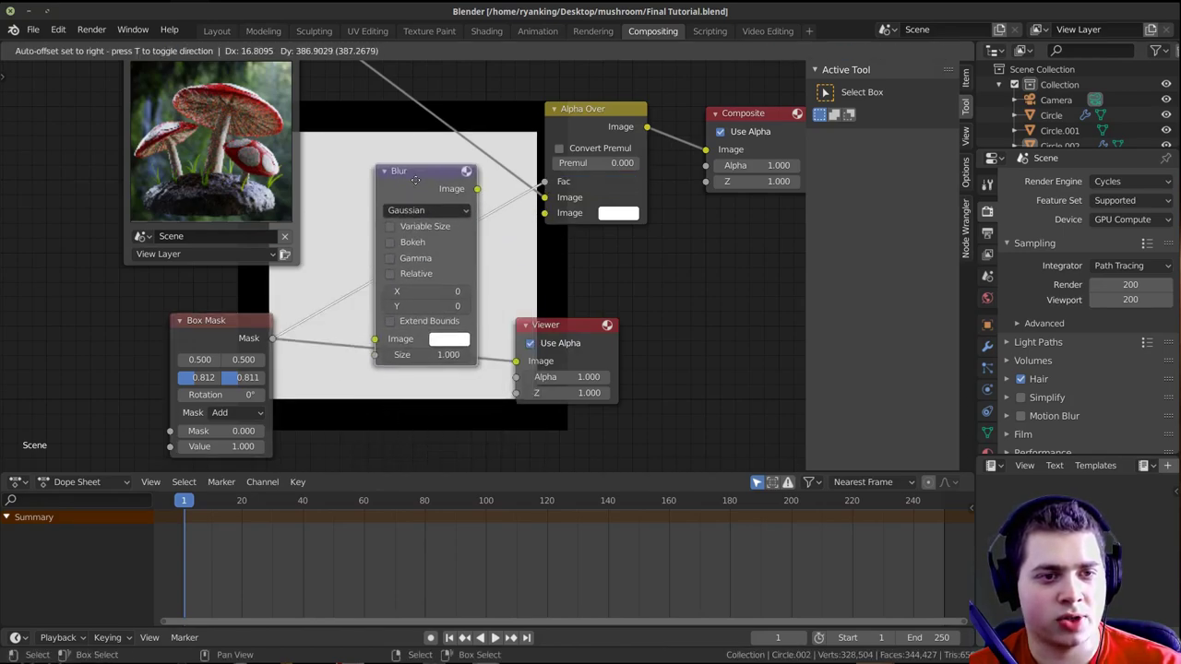
left_click(484, 119)
Move the Viewer node away from the others, set the Blur's X and Y to 250, and preview the blurred mask
left_click_drag(555, 332, 789, 296)
middle_click_drag(689, 256, 609, 295)
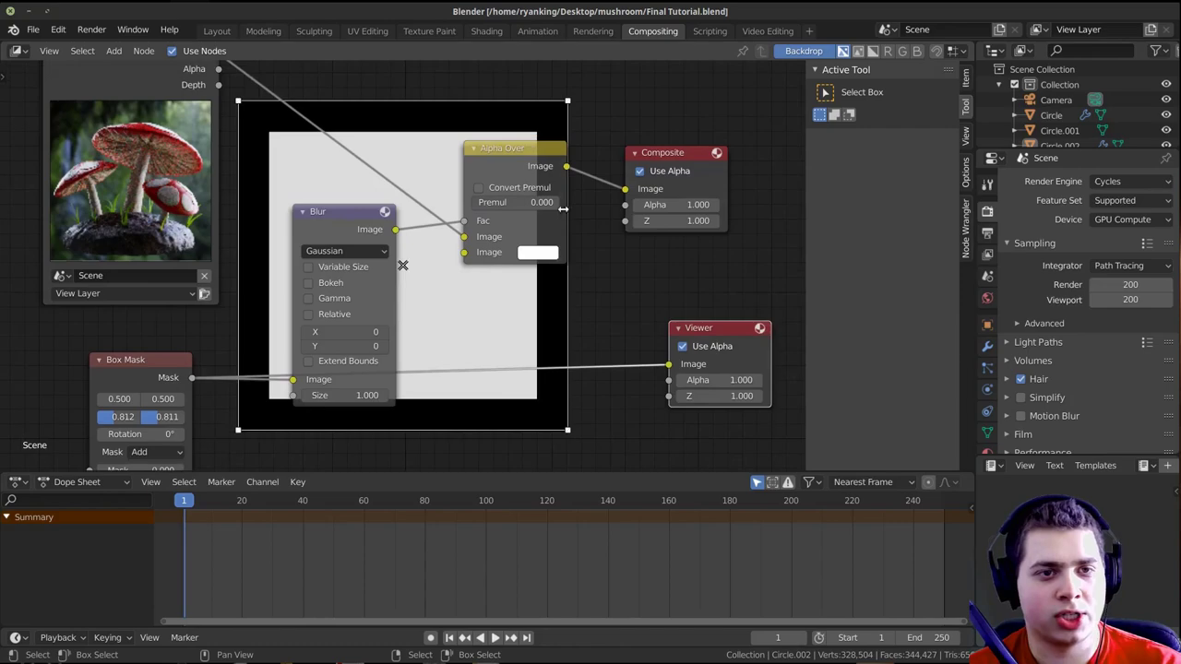
scroll(342, 277, "up", 1)
left_click(361, 345)
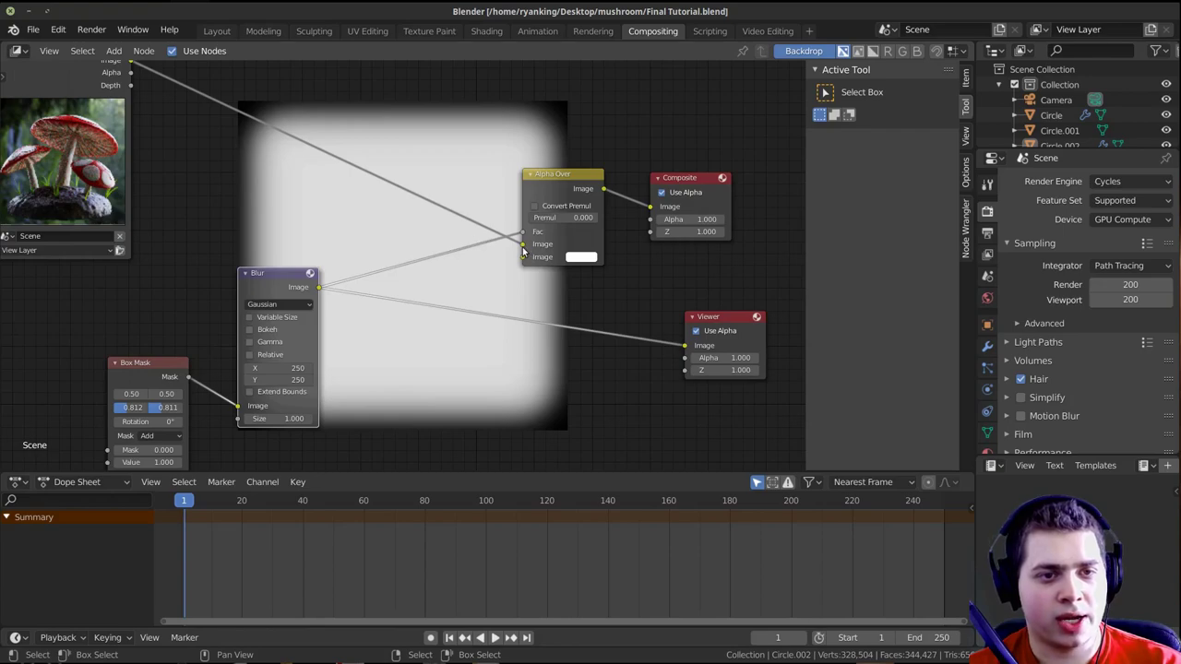
Reconnect the Render Layers image to the second image input of the Alpha Over node and reposition the Render Layers node
left_click_drag(522, 245, 531, 257)
scroll(63, 117, "down", 1)
left_click_drag(130, 111, 164, 132)
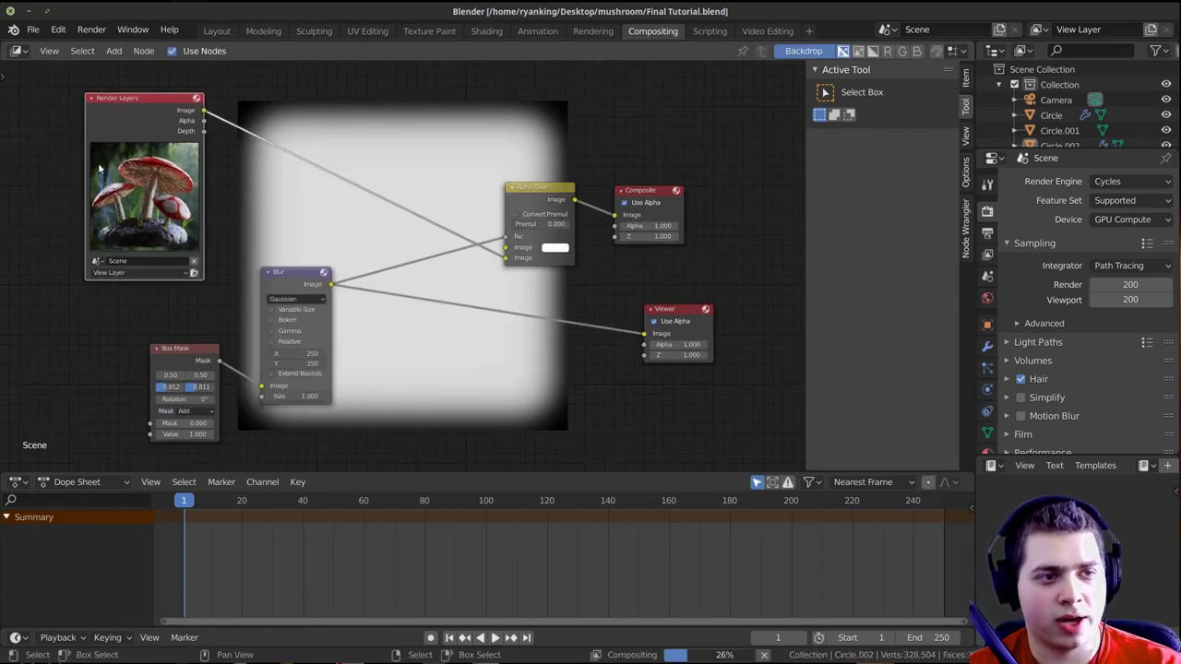
scroll(103, 148, "up", 1)
scroll(505, 254, "up", 1)
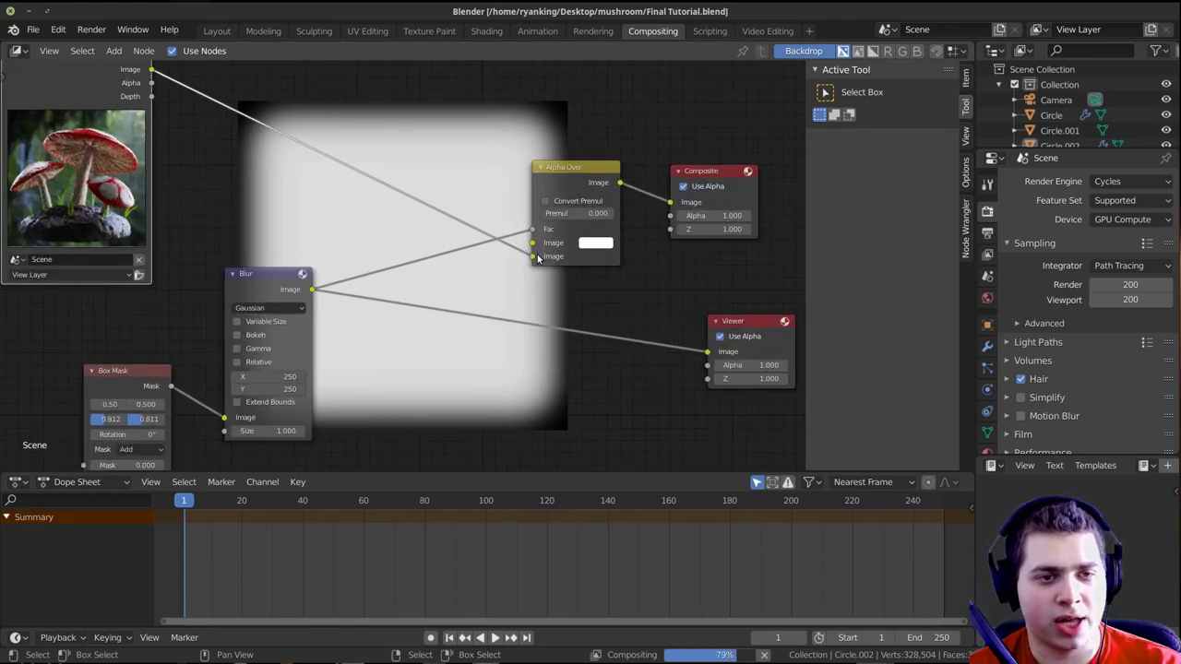
Set the colour of the Alpha Over node's first image input to black
left_click(595, 243)
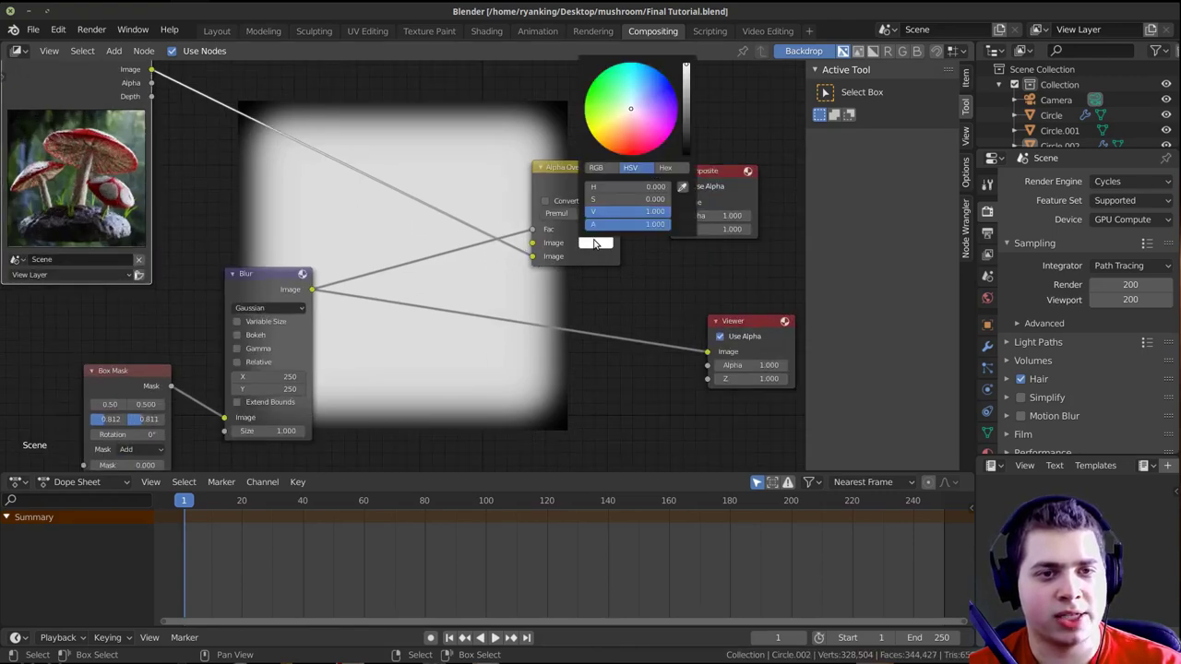
left_click_drag(677, 134, 684, 155)
scroll(507, 274, "up", 2)
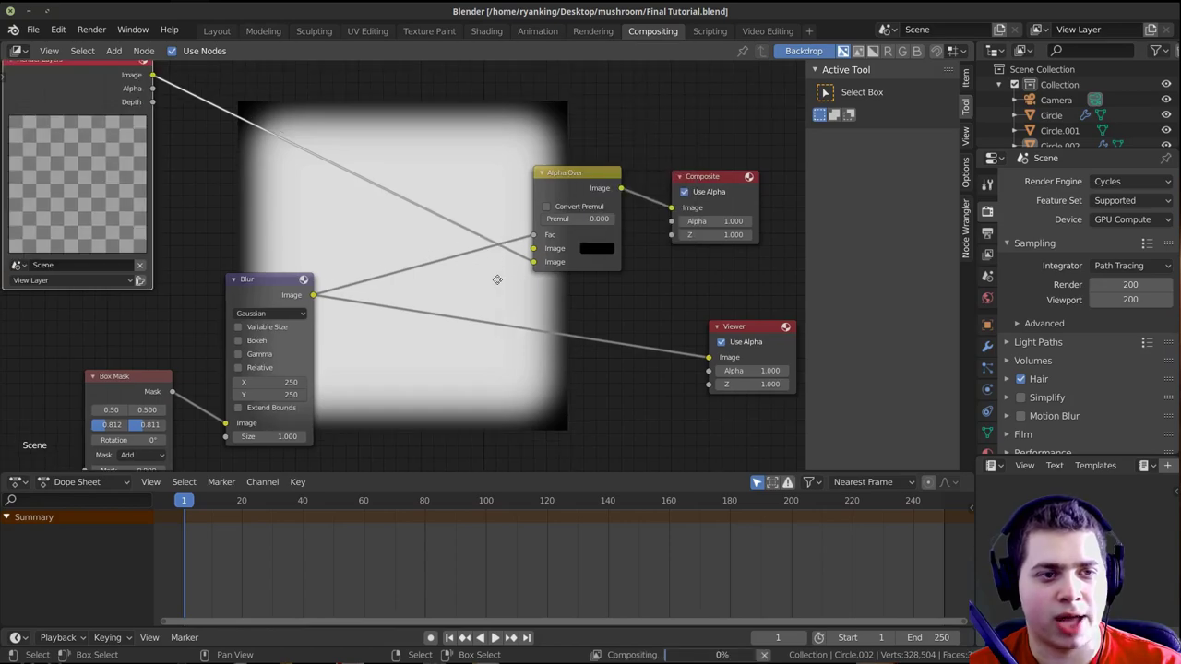
scroll(463, 312, "down", 1)
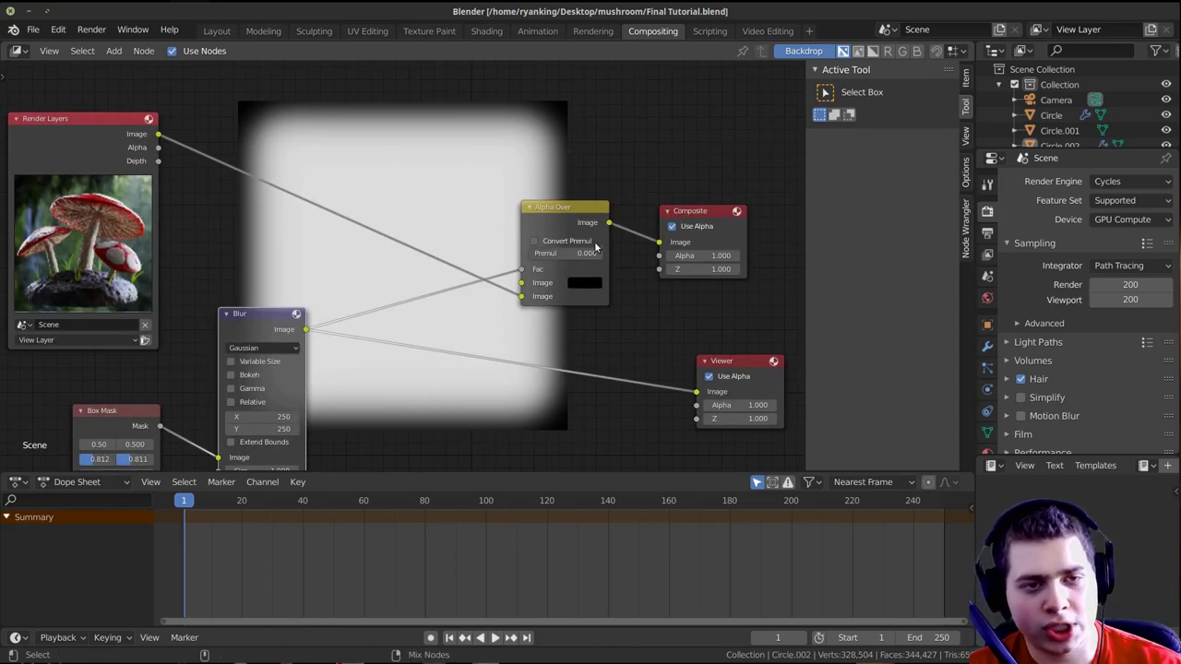
Connect the Alpha Over output to the Viewer and inspect the dark vignette around the mushroom render
left_click(568, 221, "ctrl+shift")
left_click_drag(557, 210, 541, 225)
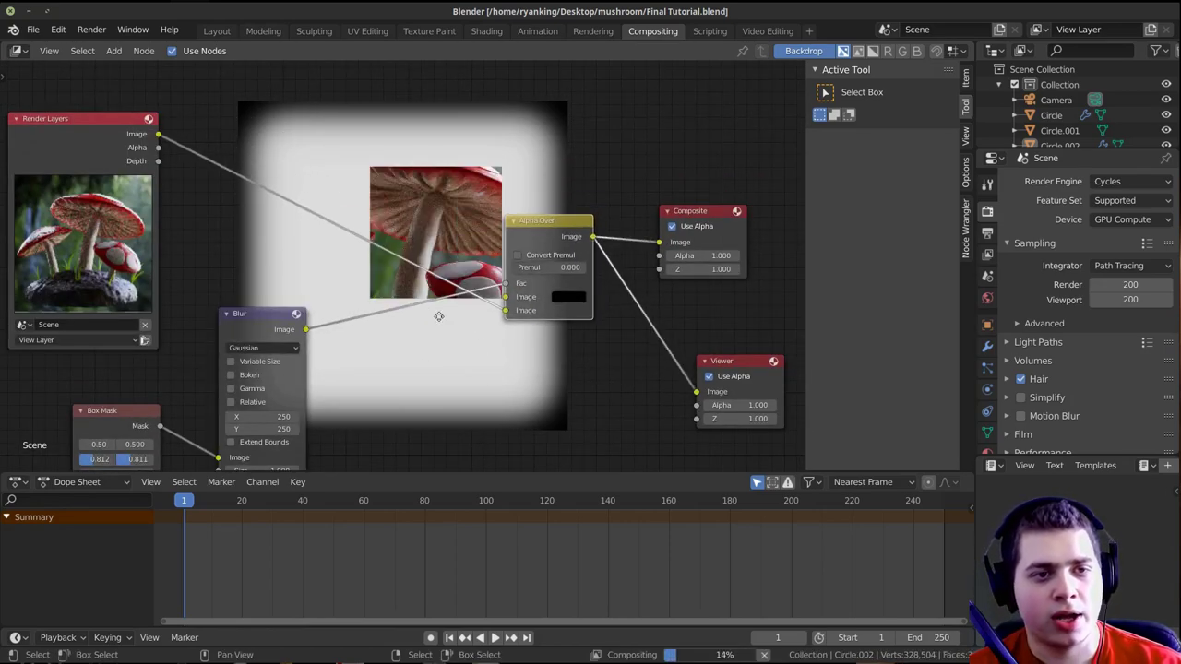
middle_click_drag(437, 318, 480, 345)
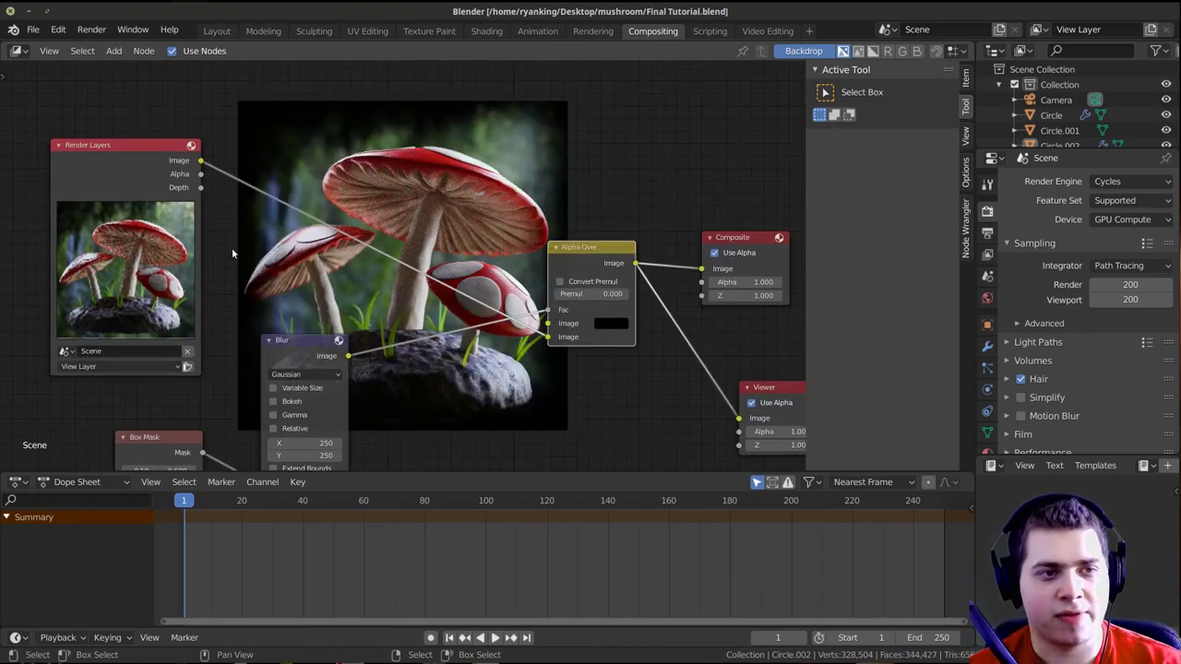
middle_click_drag(452, 131, 453, 226)
middle_click_drag(402, 410, 353, 263)
scroll(322, 286, "up", 2)
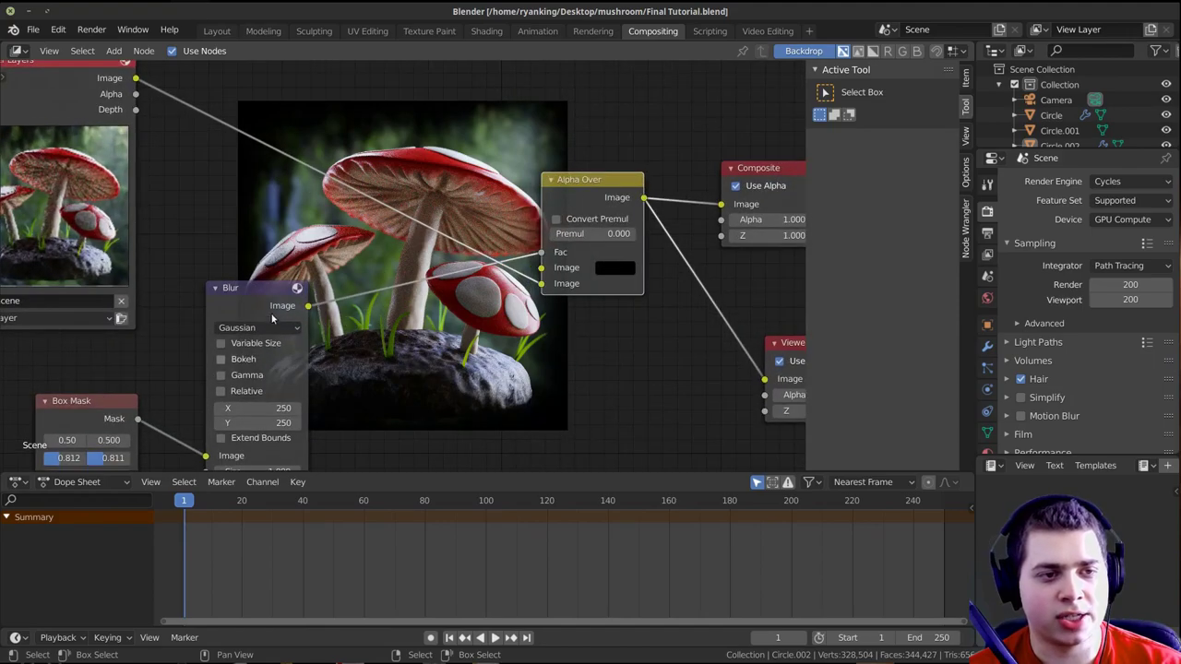
Move the Blur node down and insert a ColorRamp node between it and the Alpha Over factor
left_click_drag(277, 319, 276, 373)
middle_click_drag(355, 274, 358, 239)
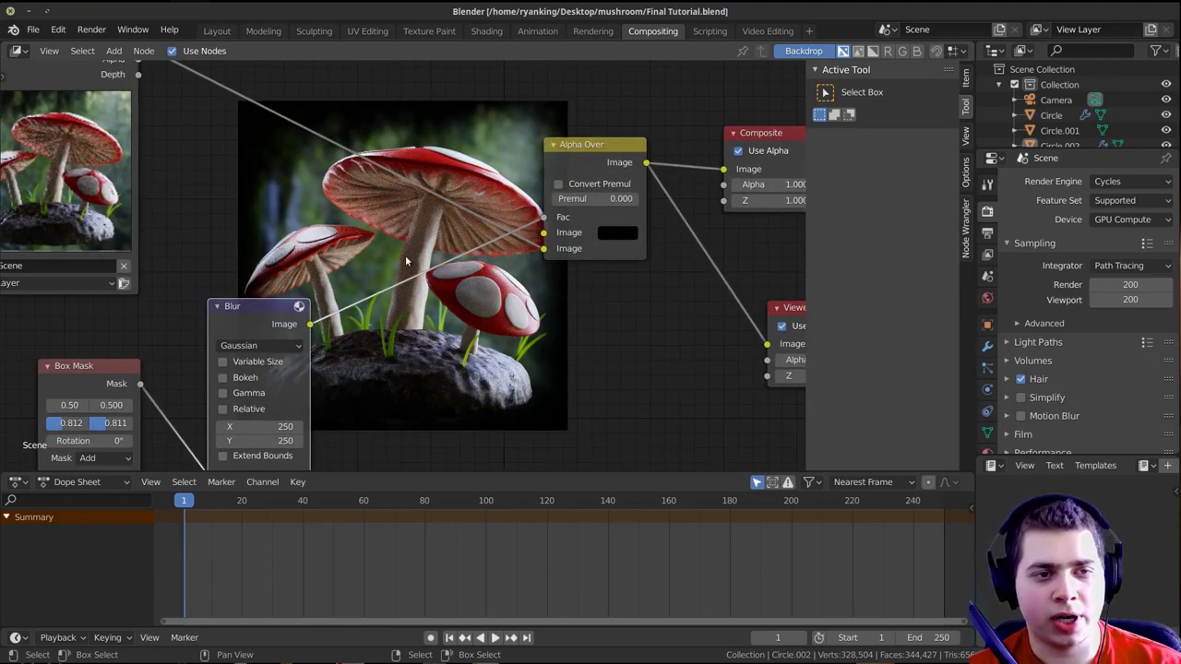
key("shift+a")
type("col")
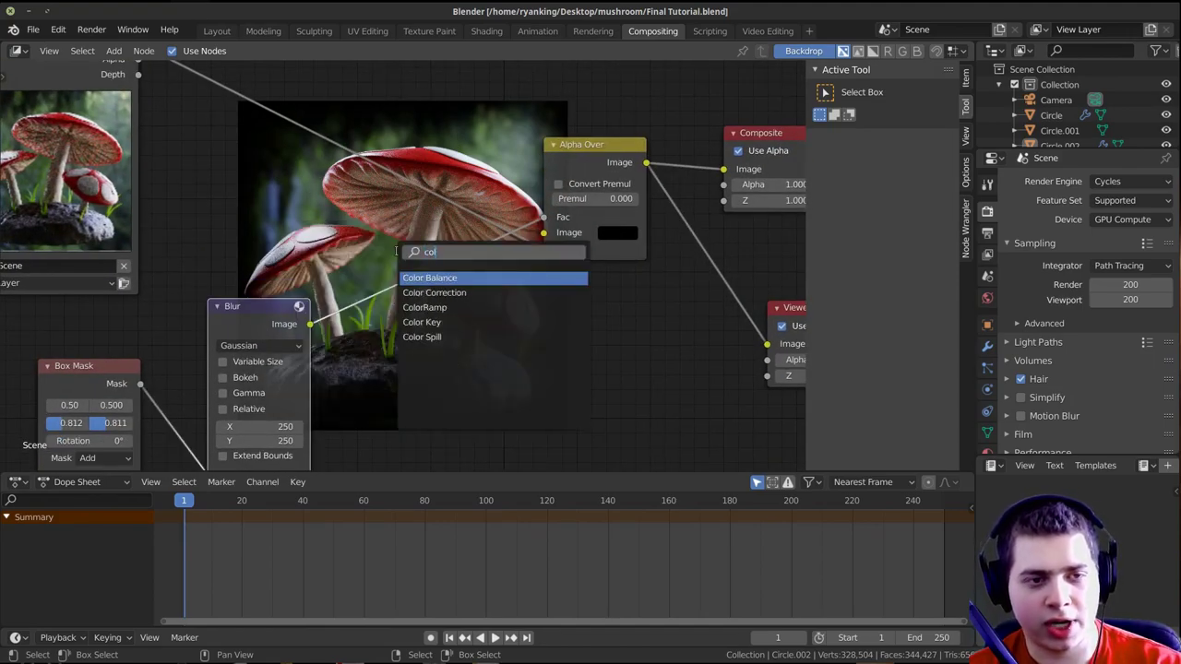
left_click(424, 307)
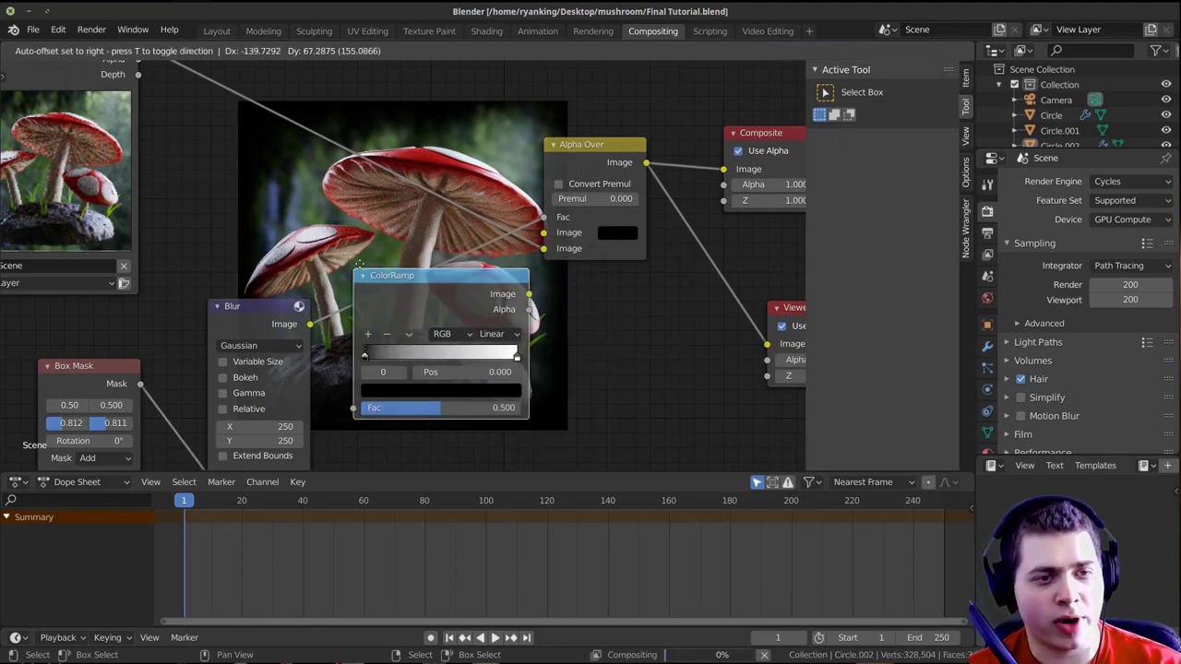
left_click(360, 265)
scroll(339, 374, "up", 1)
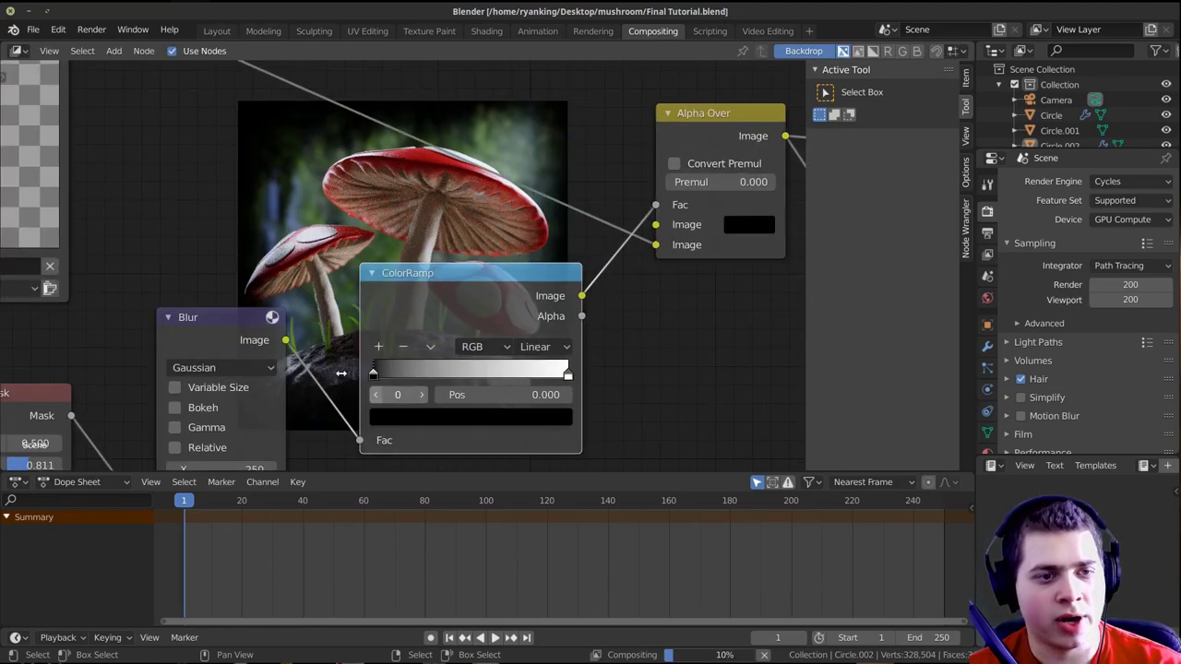
Lighten the ColorRamp's black stop to a dark grey to soften the vignette
left_click(435, 420)
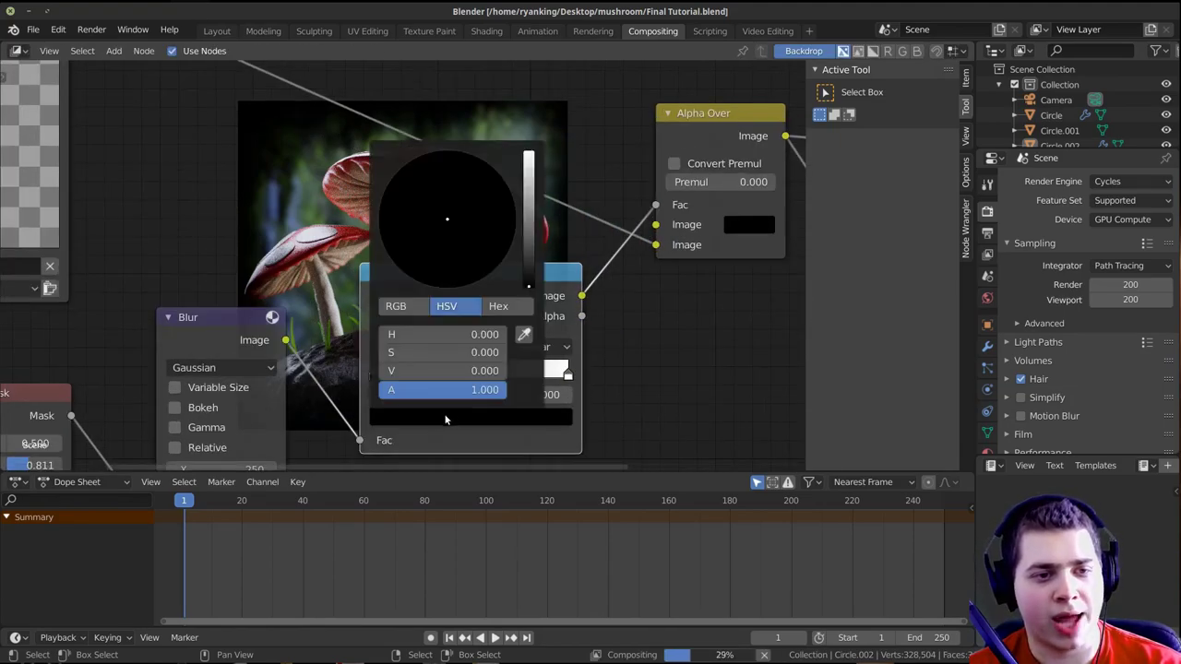
left_click(530, 249)
left_click_drag(530, 259, 528, 257)
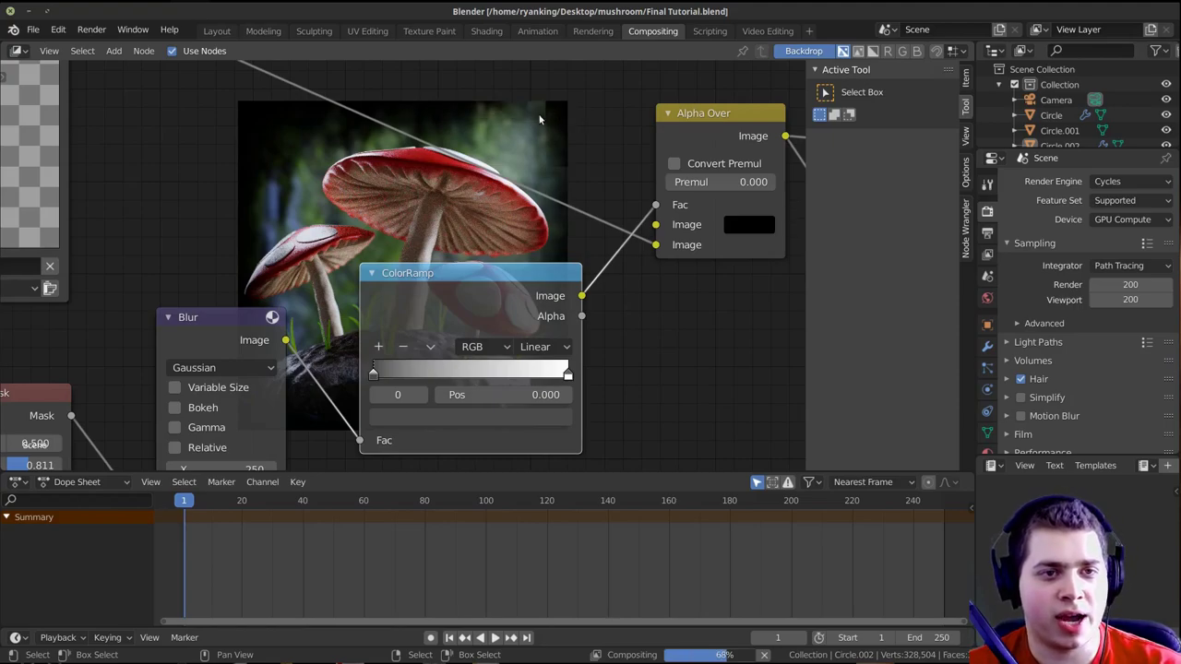
Move the ColorRamp node lower to uncover the backdrop image and save the file
scroll(366, 176, "down", 4)
middle_click_drag(366, 175, 350, 264)
middle_click_drag(415, 426, 374, 468)
middle_click_drag(431, 417, 366, 265)
scroll(367, 265, "up", 1)
left_click_drag(366, 392, 358, 380)
key("ctrl+s")
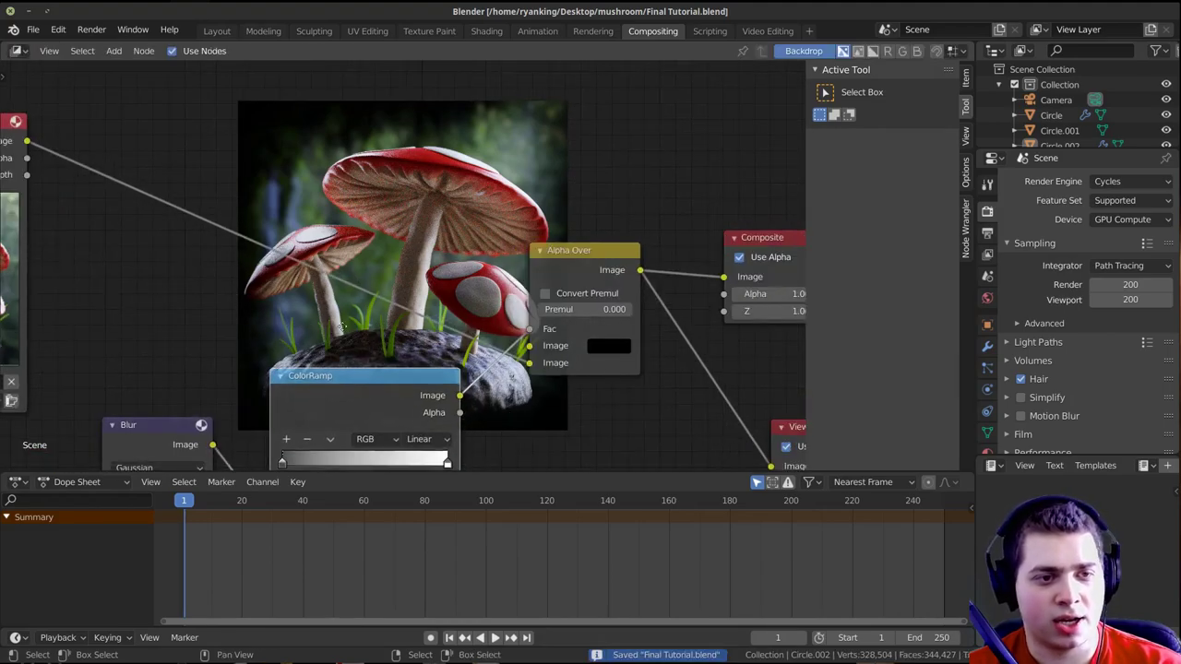
Move the Composite and Viewer nodes farther from Alpha Over to make room for another node
middle_click_drag(386, 255, 385, 319)
scroll(444, 304, "down", 1)
middle_click_drag(565, 348, 452, 293)
left_click_drag(615, 249, 744, 256)
scroll(452, 343, "down", 1)
left_click_drag(529, 373, 619, 371)
scroll(433, 227, "up", 2)
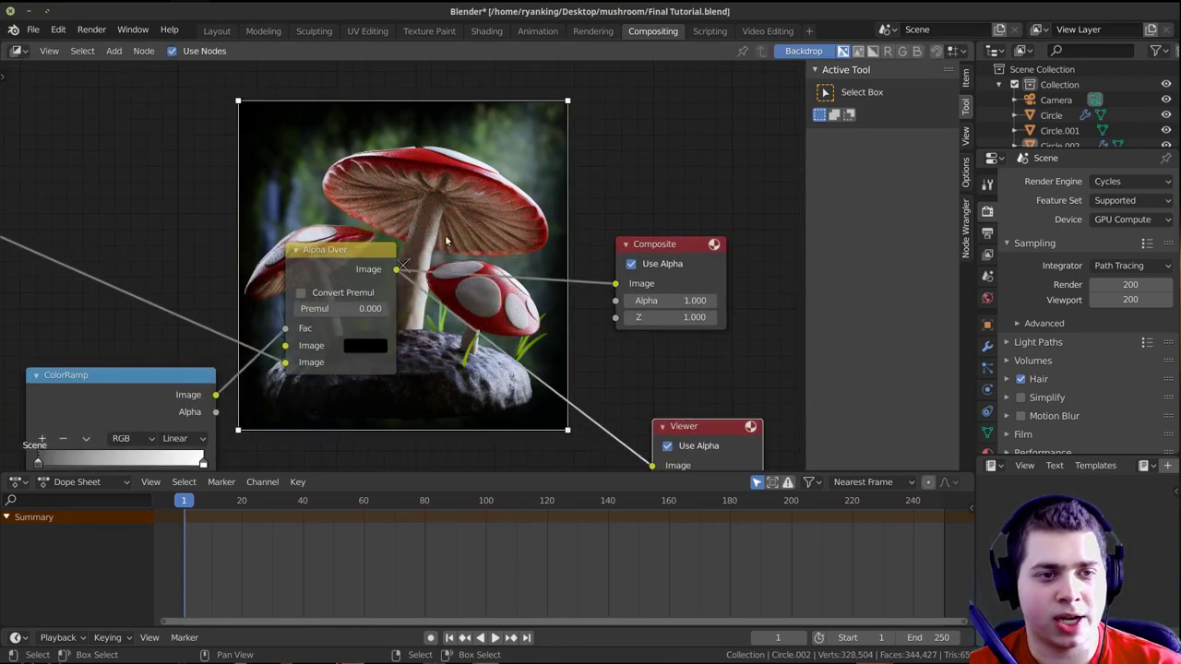
Insert an RGB Curves node between Alpha Over and Composite, and connect its output to the Viewer
key("shift+a")
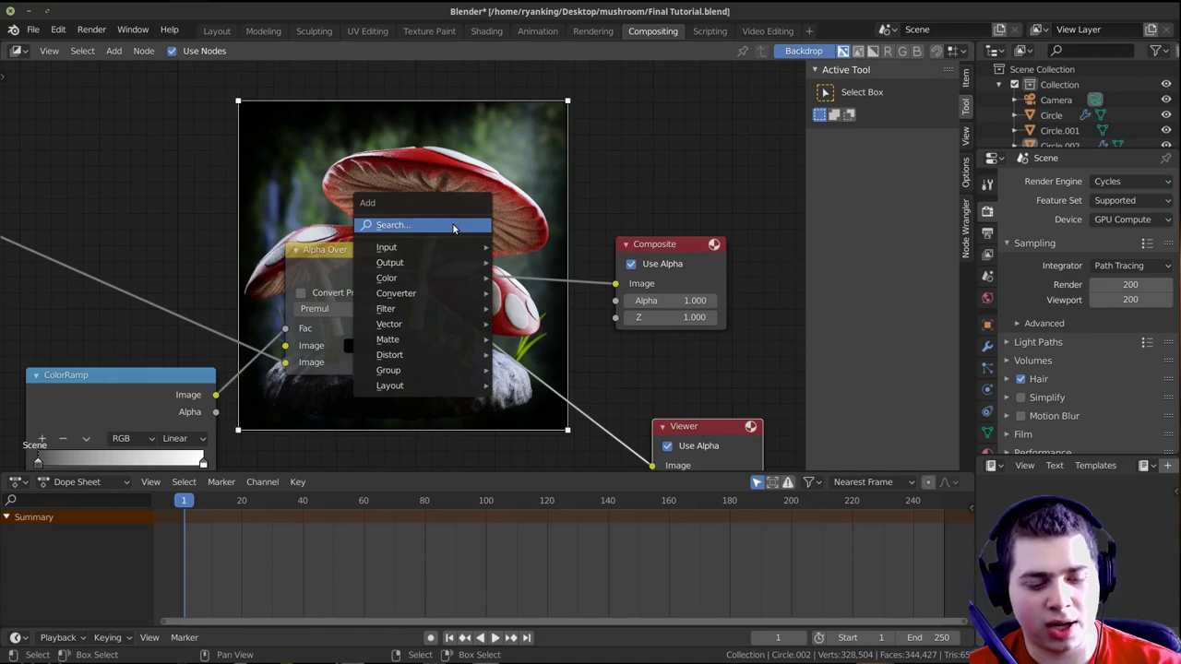
type("rg")
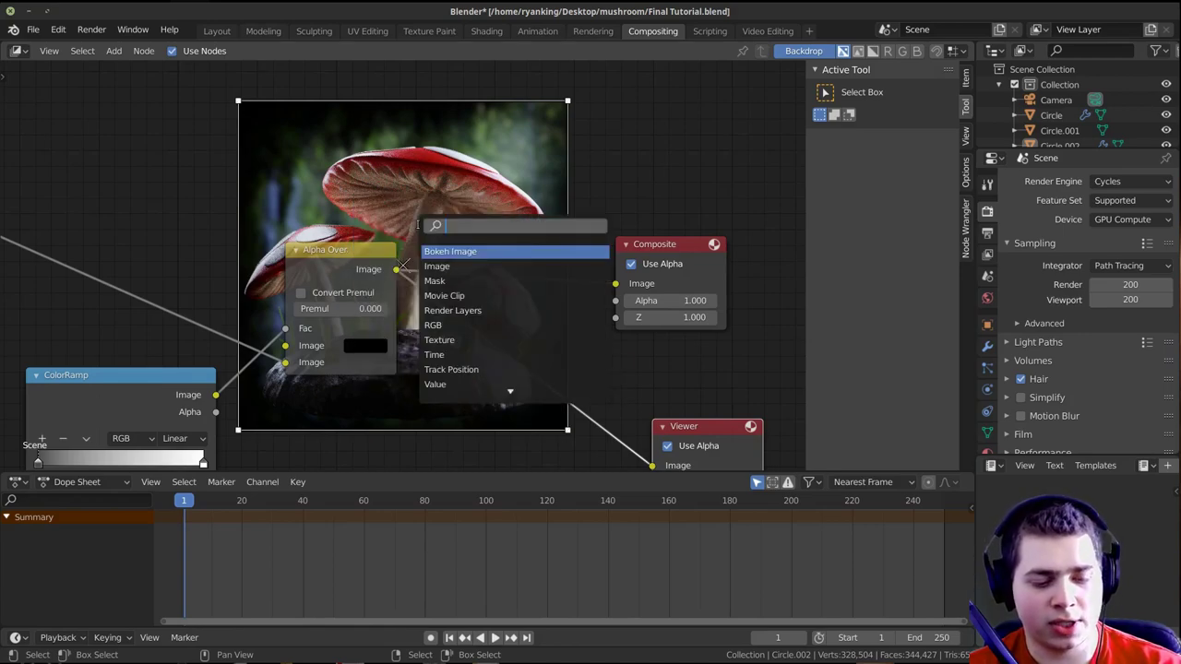
left_click(426, 266)
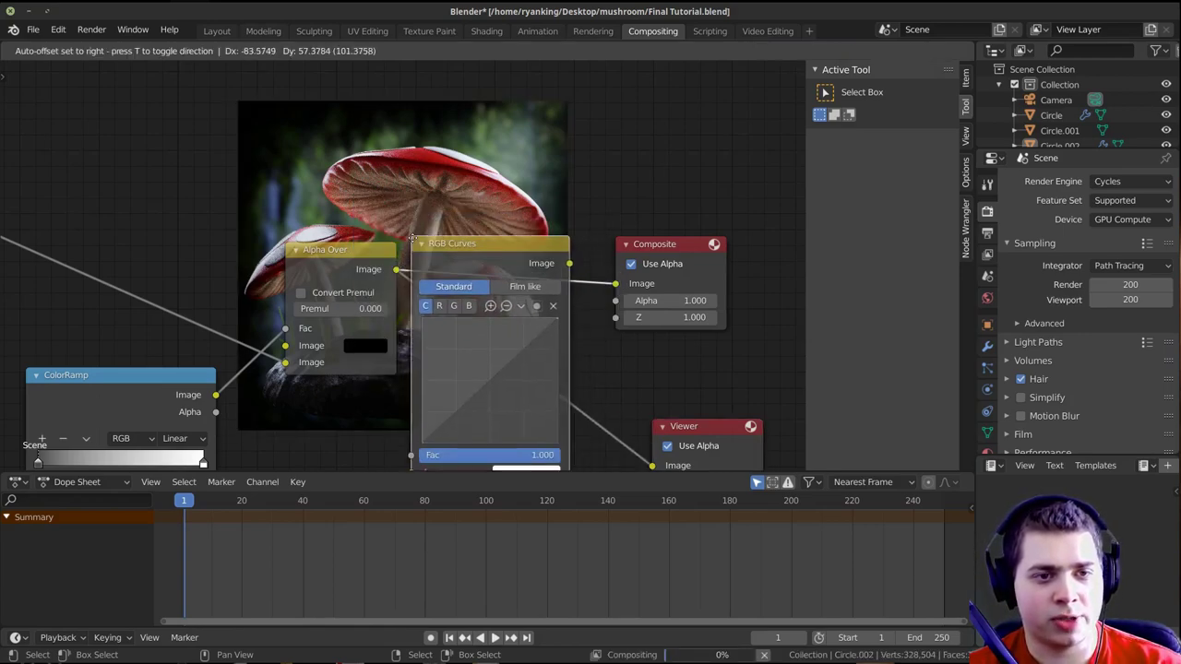
left_click(455, 286)
middle_click_drag(491, 281, 419, 258)
left_click(429, 243, "ctrl+shift")
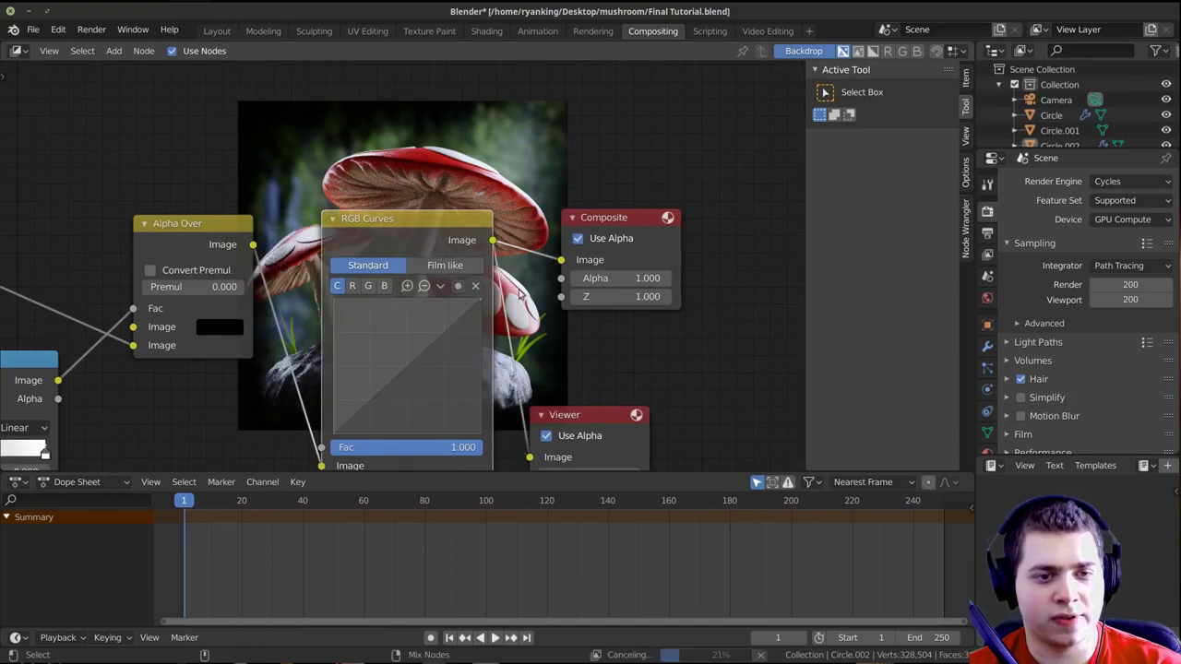
Rearrange the Viewer, RGB Curves and Alpha Over nodes so the curve and the backdrop image are both visible
left_click_drag(584, 411, 631, 374)
left_click_drag(439, 221, 420, 266)
scroll(549, 304, "up", 2)
middle_click_drag(560, 306, 856, 273)
left_click_drag(363, 183, 351, 372)
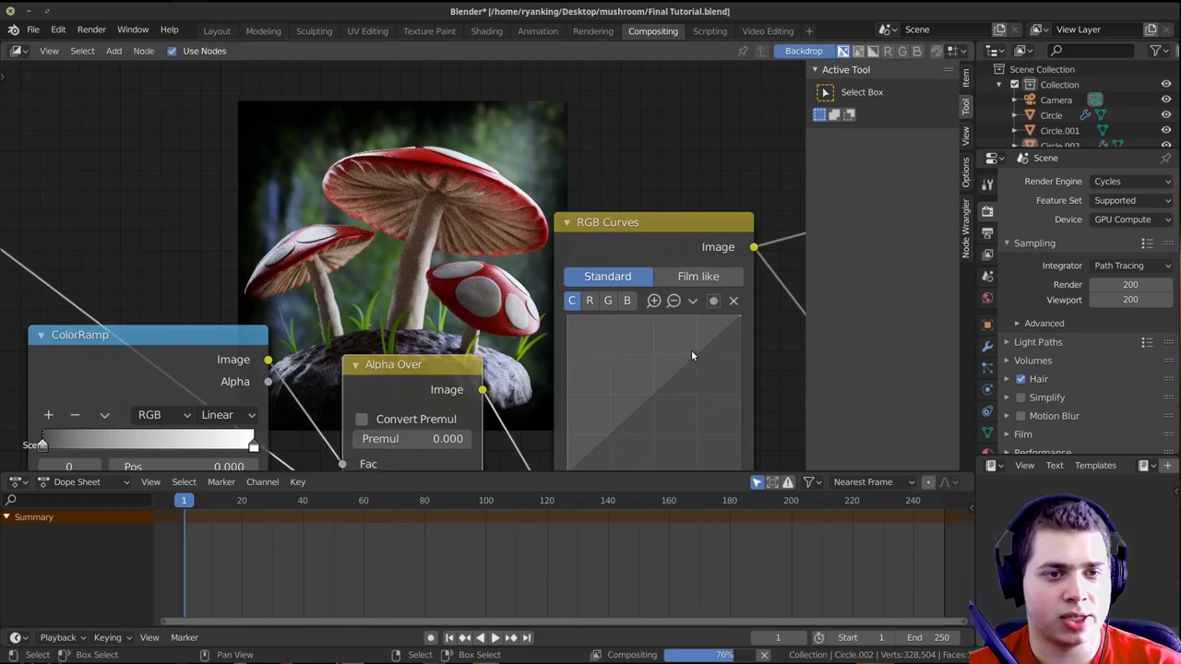
middle_click_drag(693, 356, 722, 305)
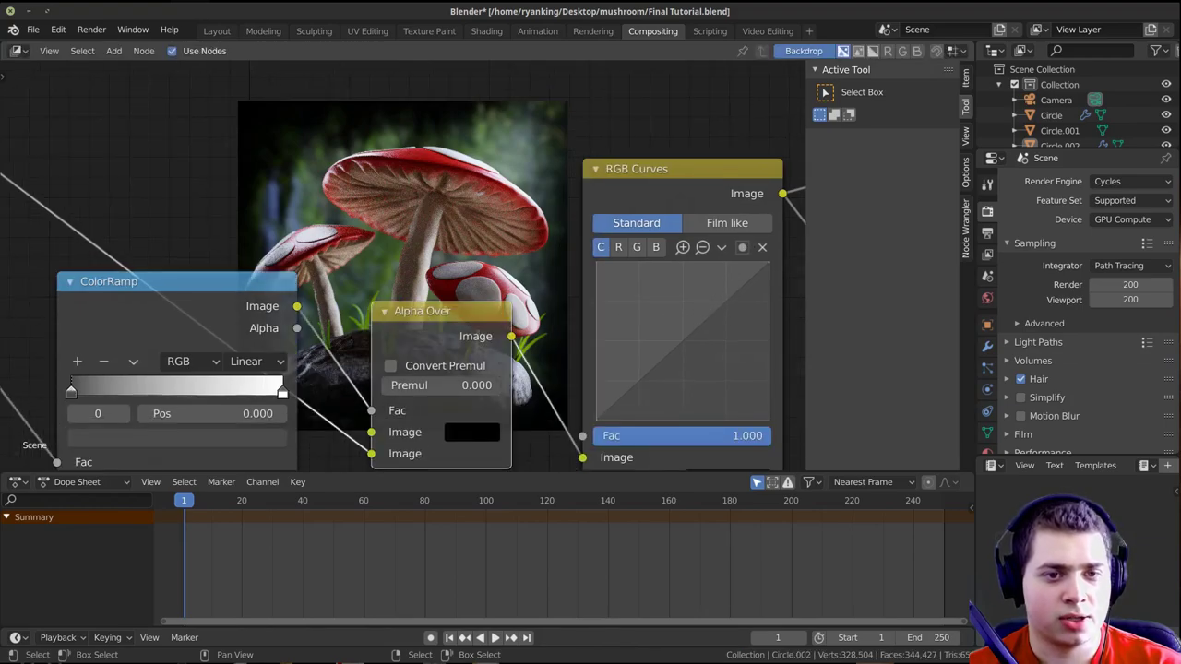
Brighten the combined RGB curve with a raised upper point and a lower point at about X 0.279, Y 0.36
left_click(706, 311)
left_click_drag(706, 312, 695, 303)
left_click_drag(653, 366, 646, 371)
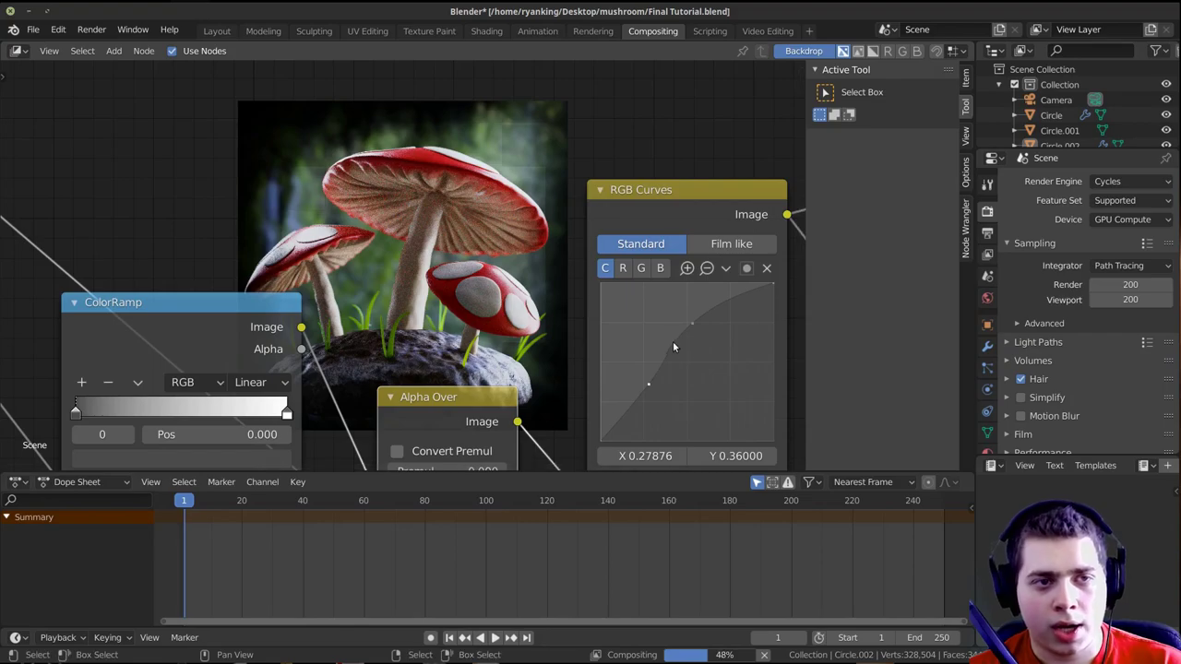
Raise the midpoint of the green curve to about X 0.482, Y 0.545 and of the blue curve to X 0.5, Y 0.51
left_click(658, 268)
left_click_drag(689, 364, 678, 343)
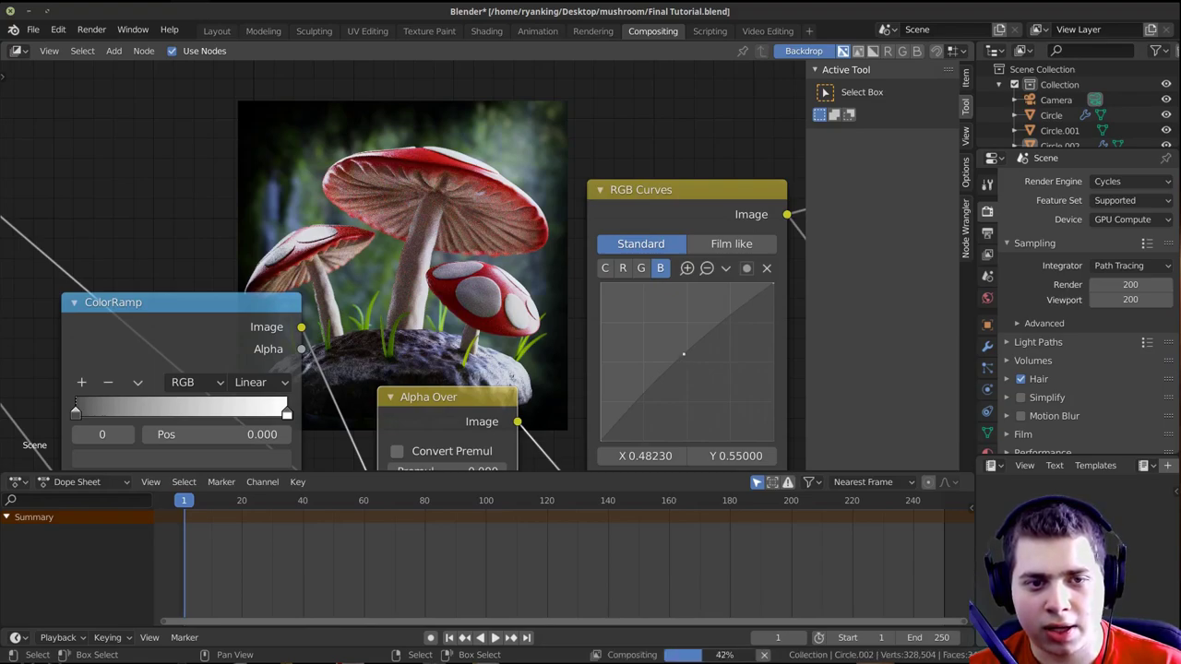
left_click(643, 268)
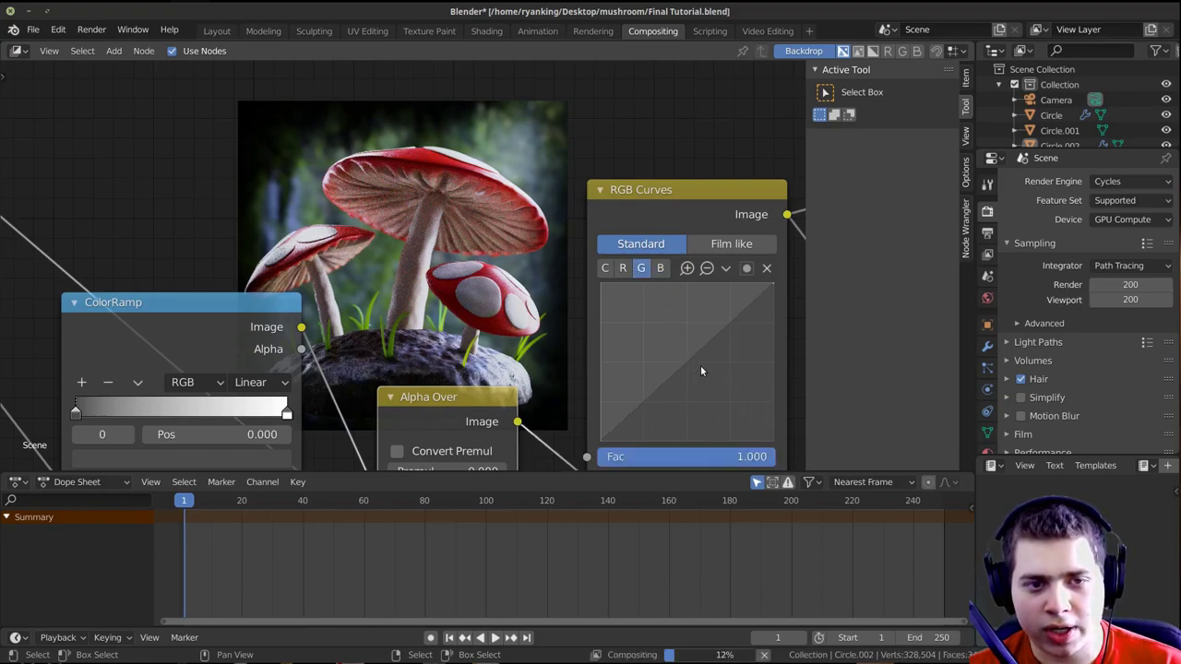
left_click_drag(685, 363, 685, 354)
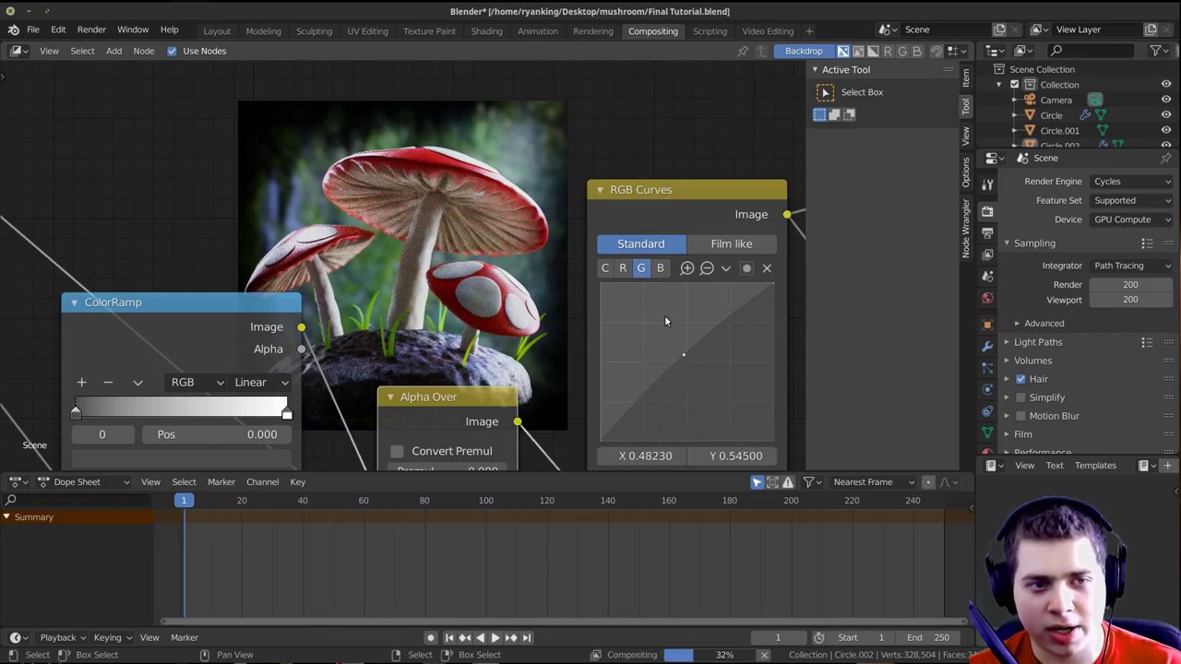
left_click(661, 268)
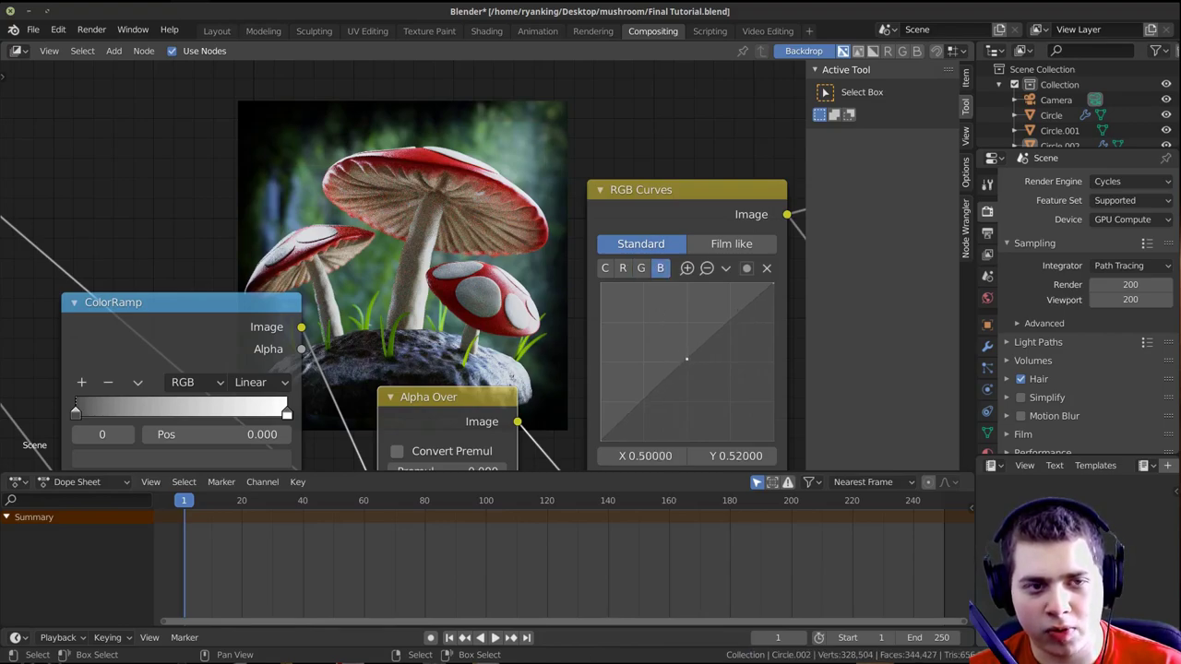
left_click_drag(688, 360, 692, 365)
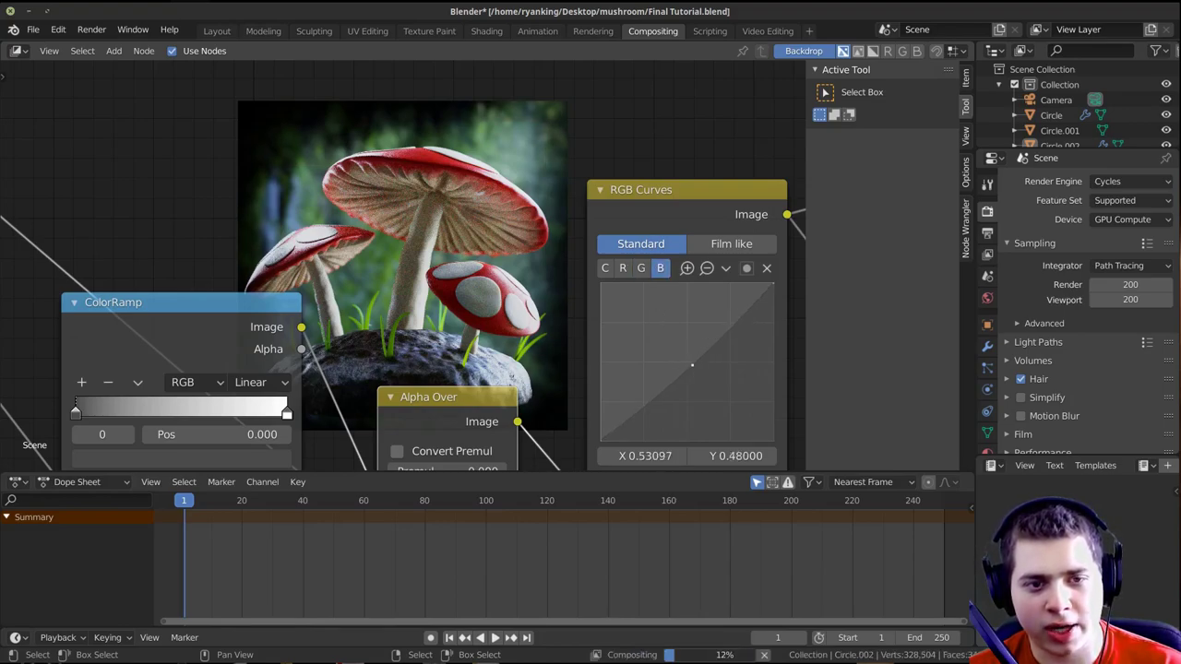
Move the ColorRamp node down, clear of the link running from Render Layers to Alpha Over
middle_click_drag(461, 244, 485, 234)
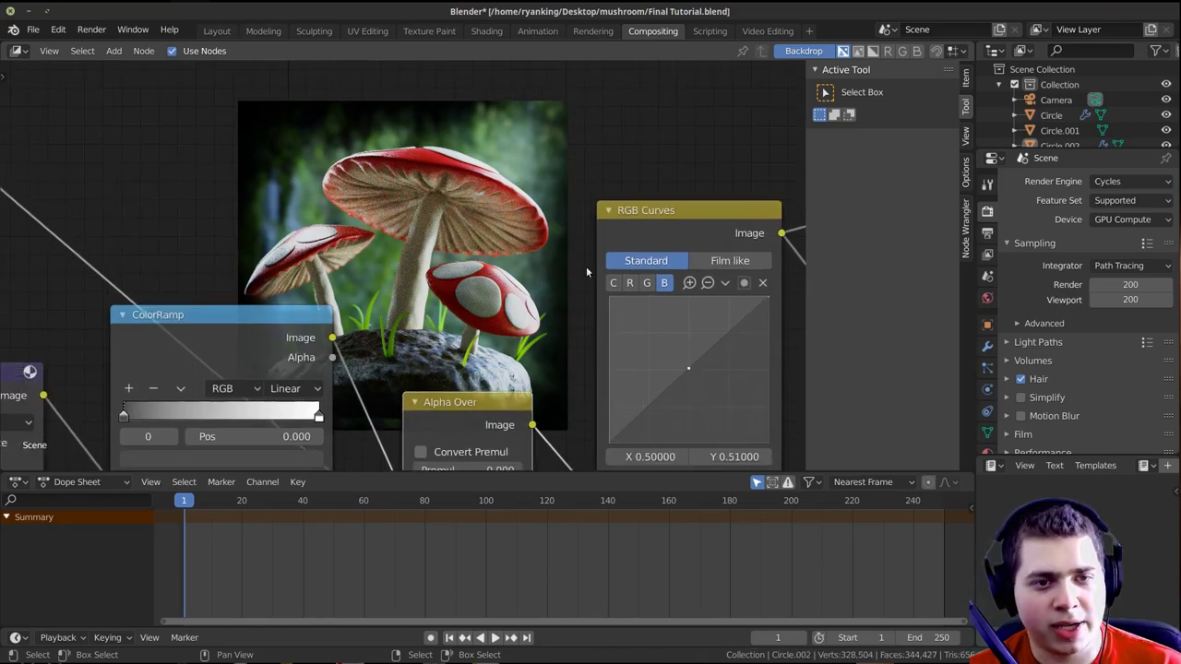
middle_click_drag(295, 301, 294, 330)
scroll(294, 332, "down", 6)
middle_click_drag(203, 316, 384, 310)
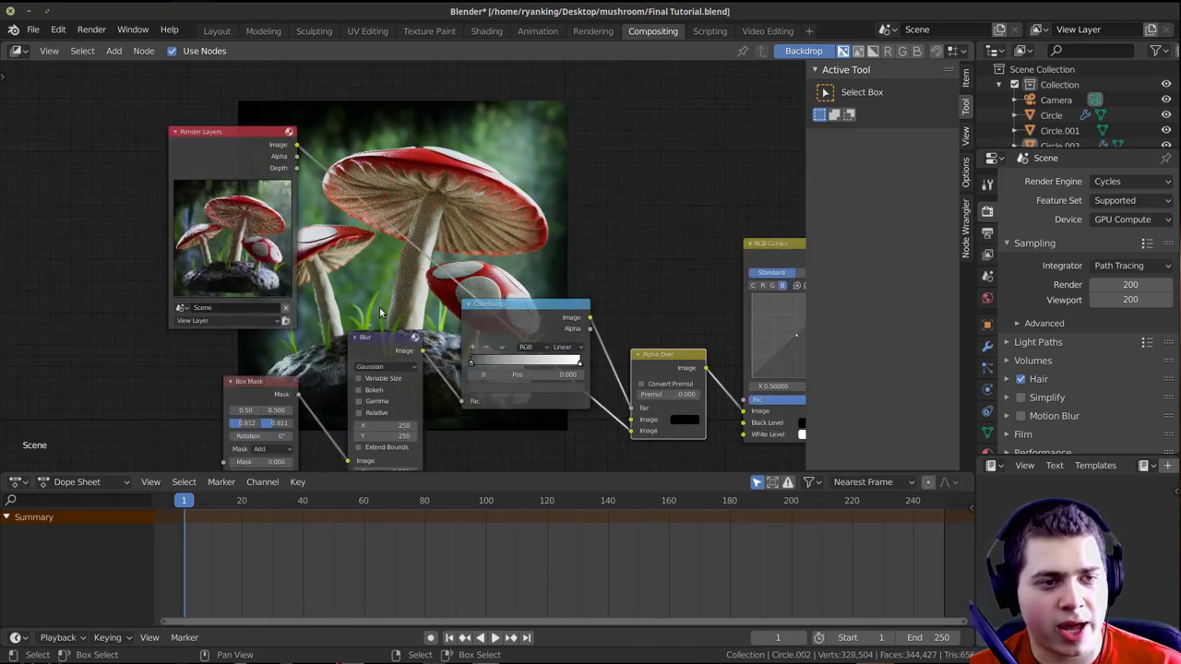
middle_click_drag(482, 319, 457, 316)
left_click_drag(457, 316, 506, 332)
left_click(506, 333)
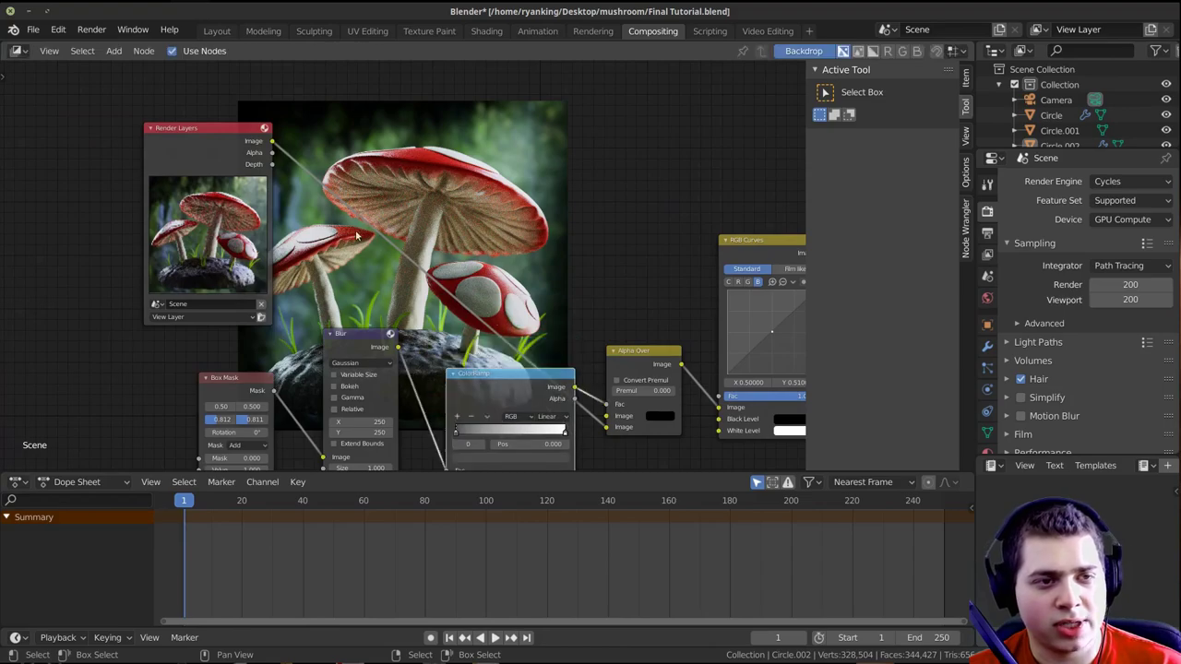
Insert a Denoise node on the link between Render Layers and Alpha Over, and lower the Render Layers node beside it
key("shift+a")
type("de")
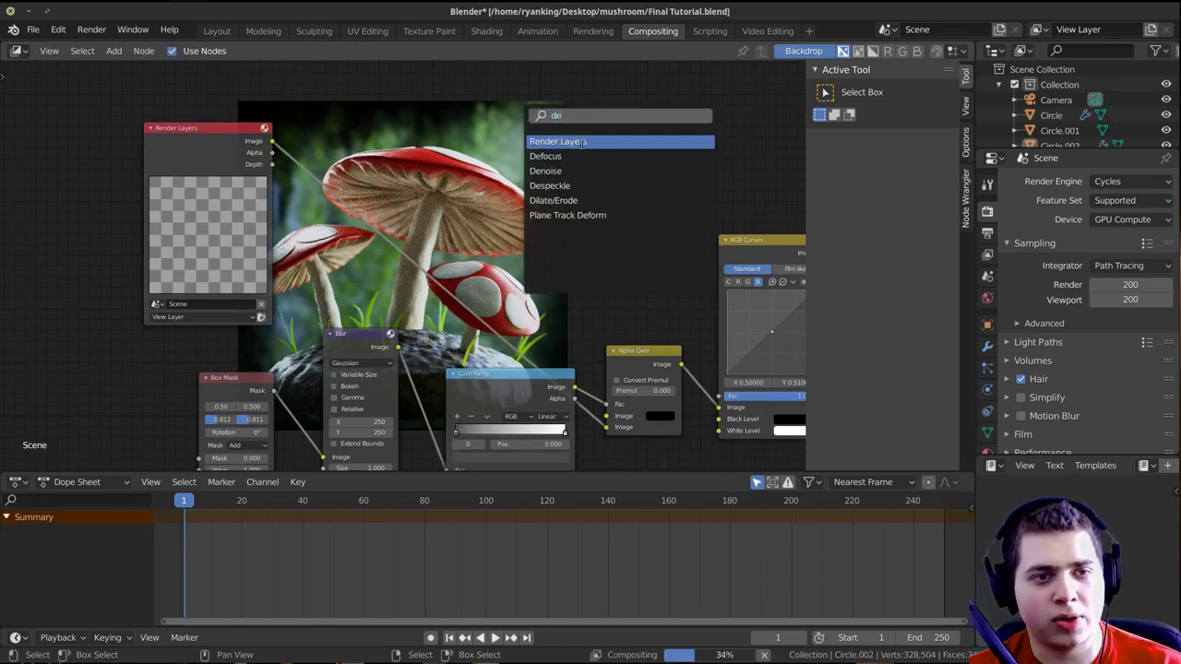
key("Down")
key("Down")
key("Return")
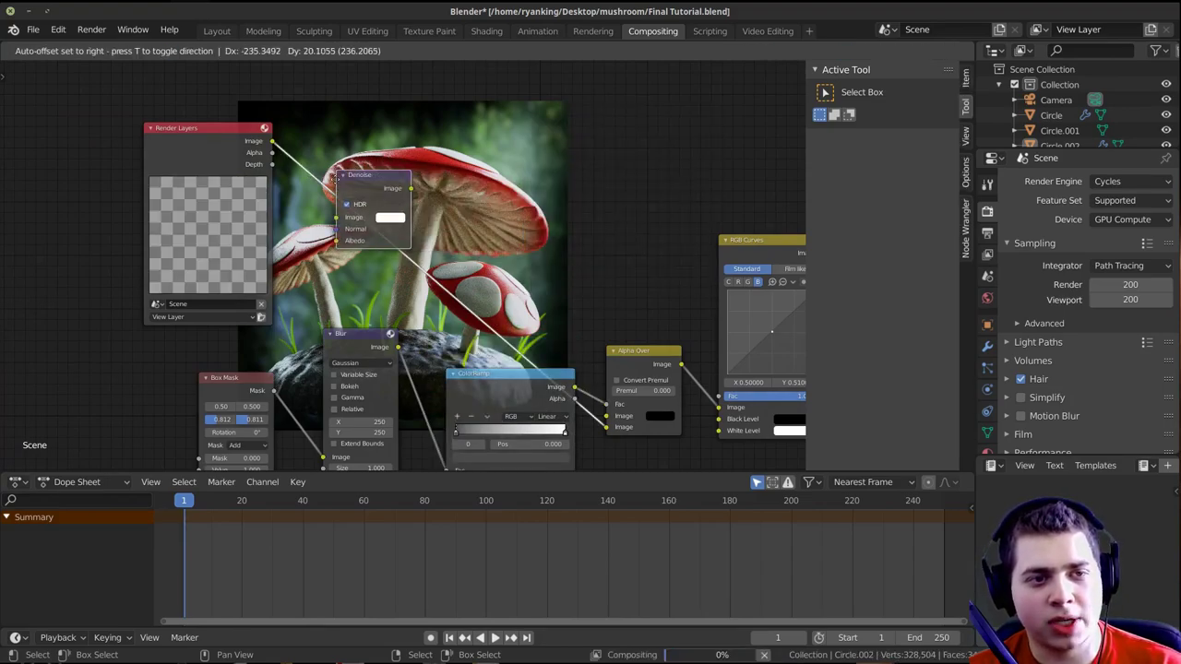
left_click(369, 194)
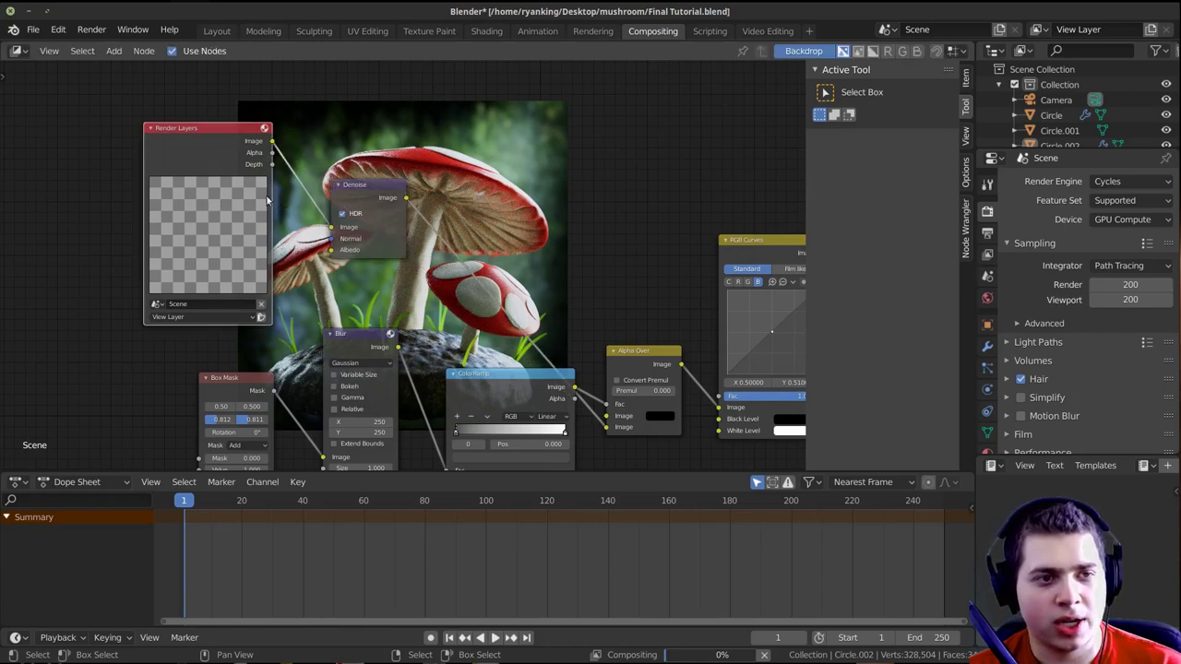
left_click_drag(209, 172, 200, 214)
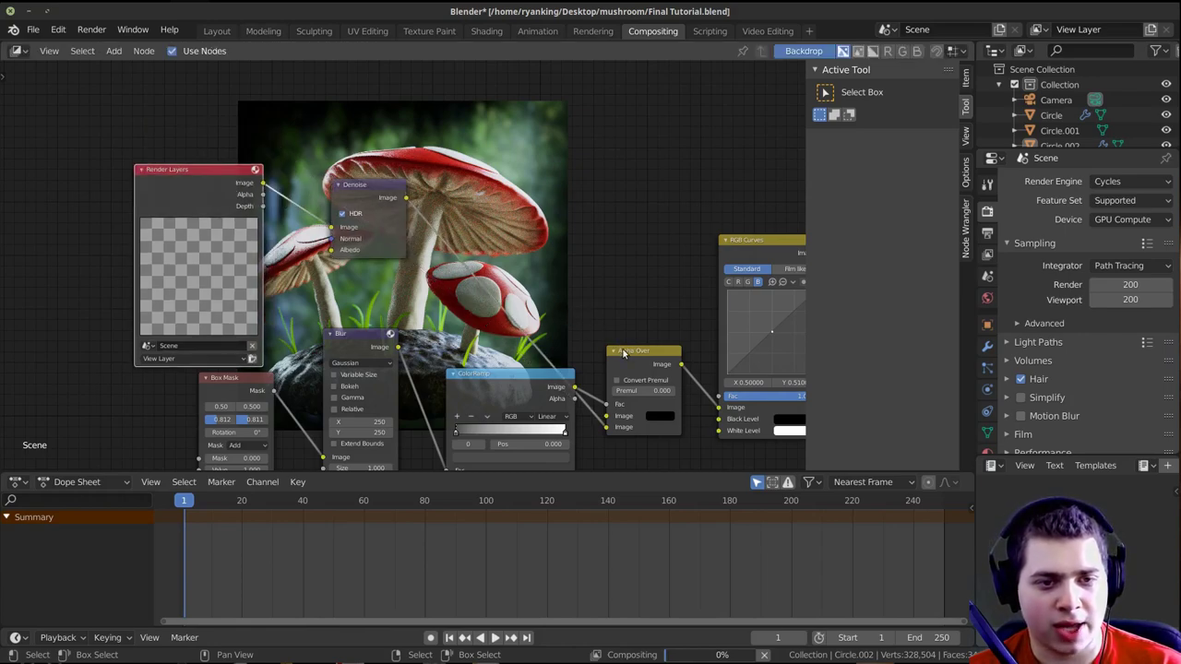
Enlarge the backdrop image and move the Denoise node lower to uncover the denoised mushrooms
middle_click_drag(462, 296, 474, 380)
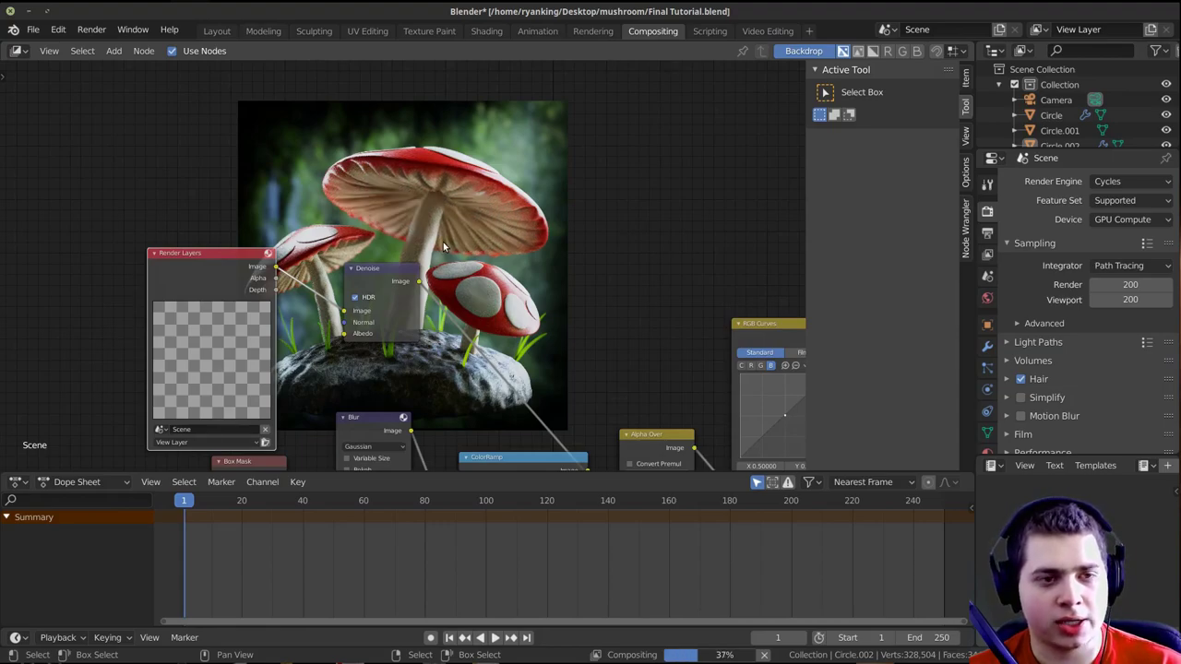
key("alt+v")
key("alt+v")
middle_click_drag(386, 274, 436, 316)
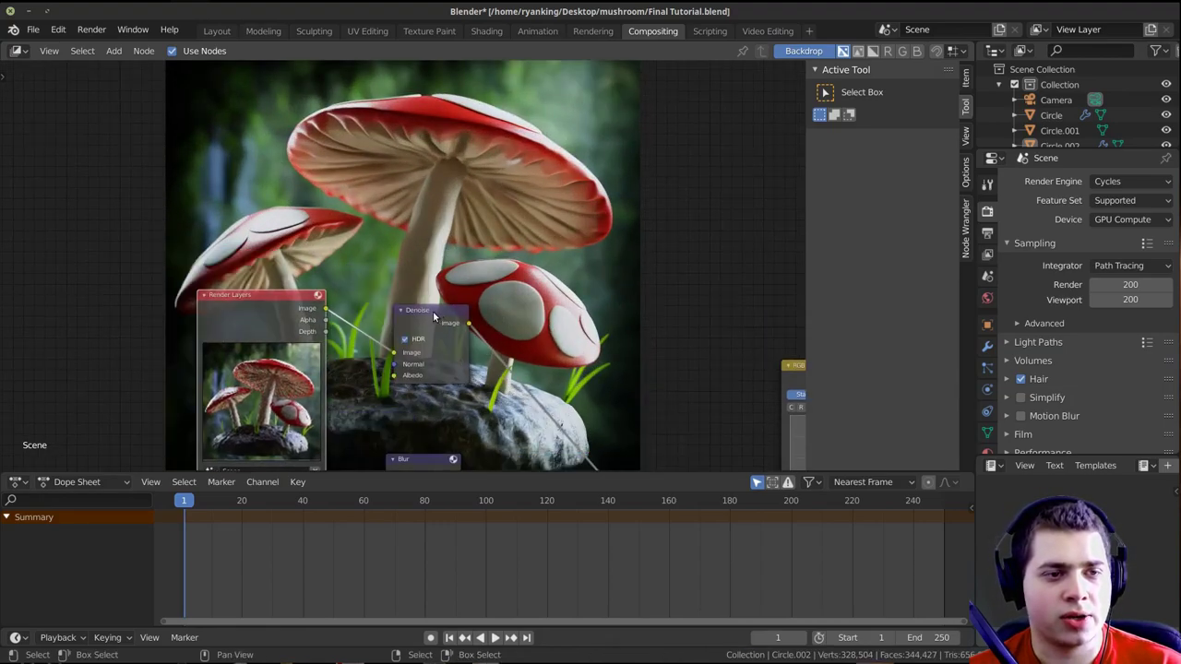
left_click_drag(438, 321, 457, 348)
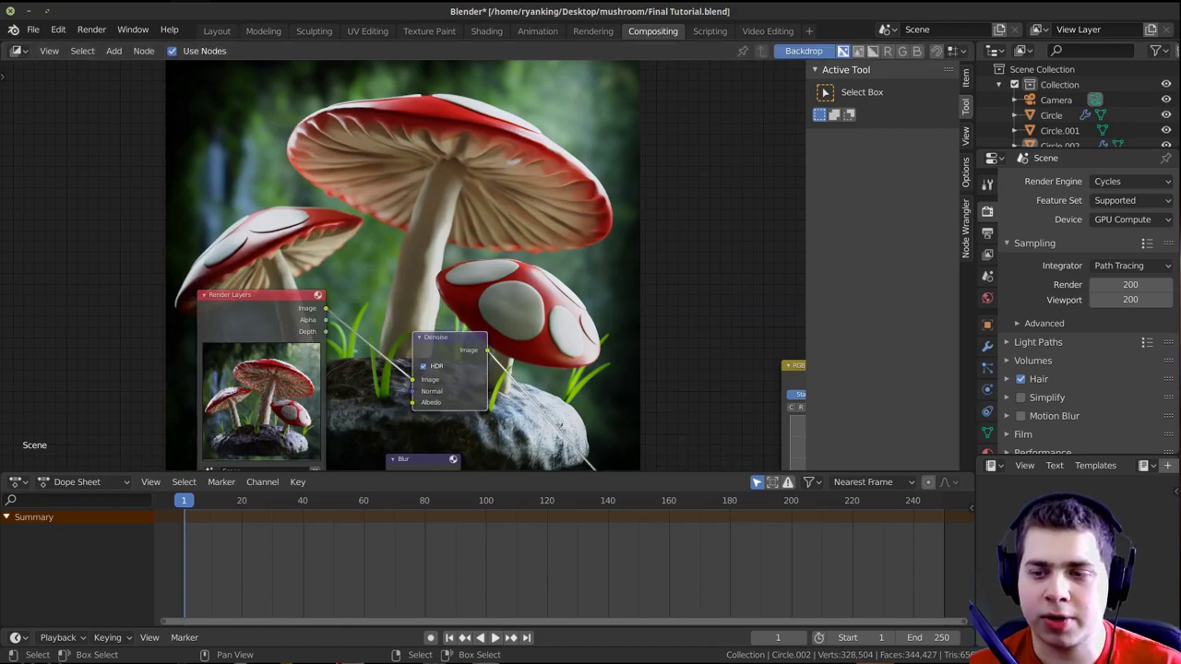
middle_click_drag(528, 199, 557, 255)
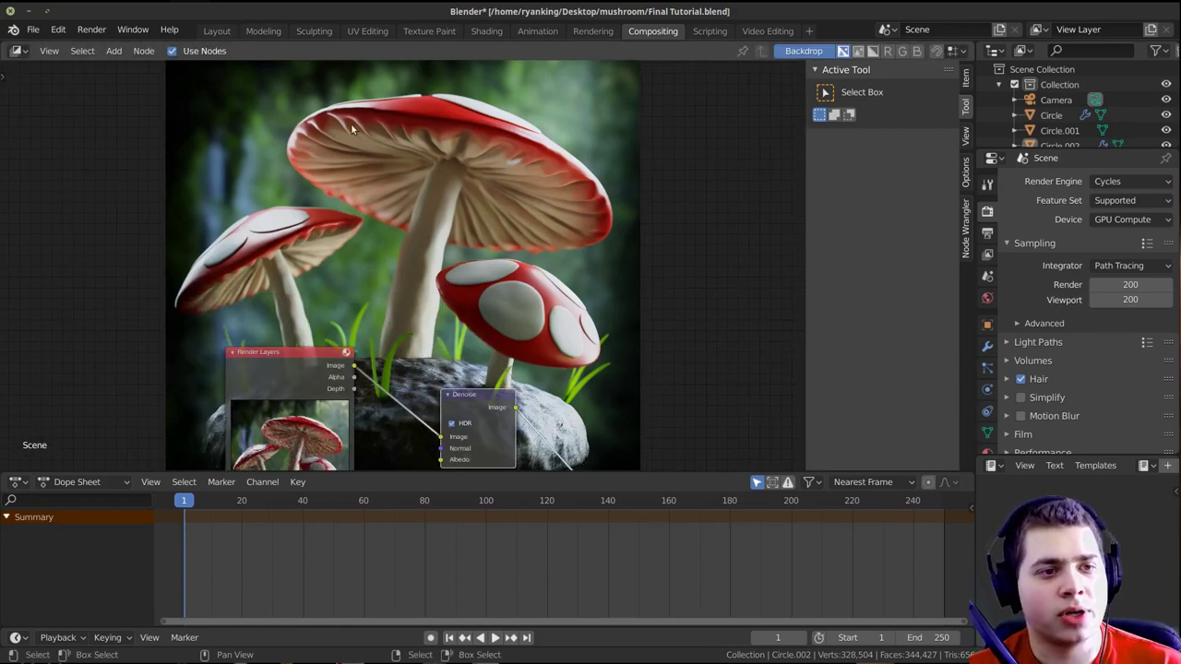
Switch to the Rendering workspace and display the Viewer Node image in the image editor
left_click(590, 31)
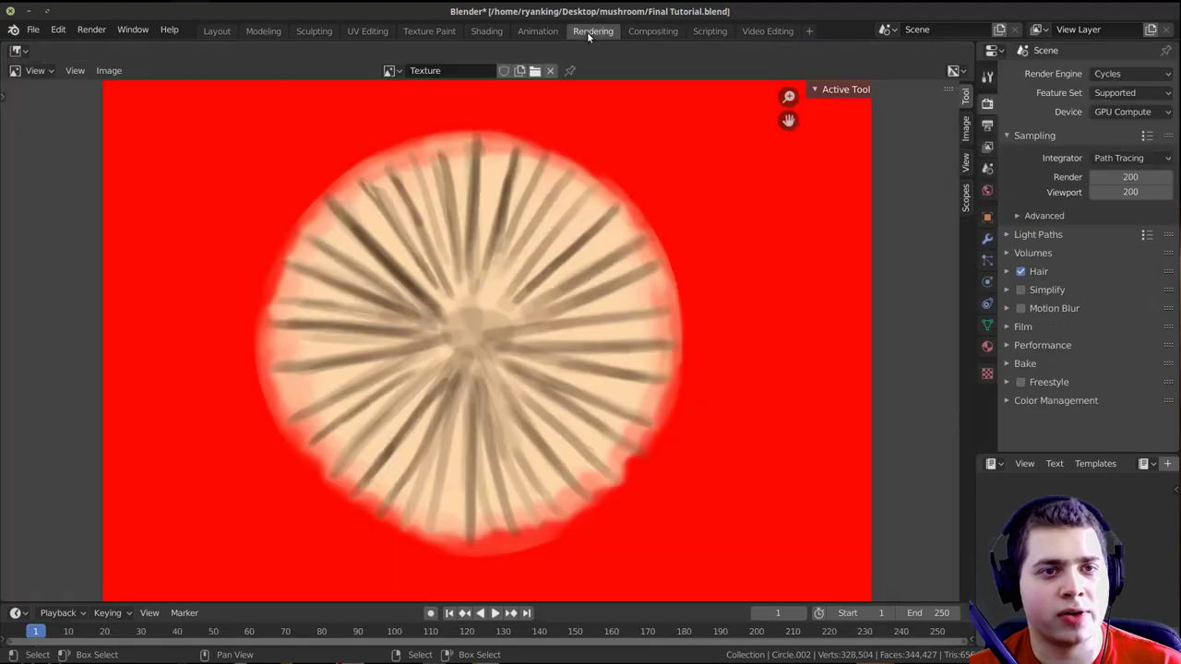
scroll(352, 215, "down", 2)
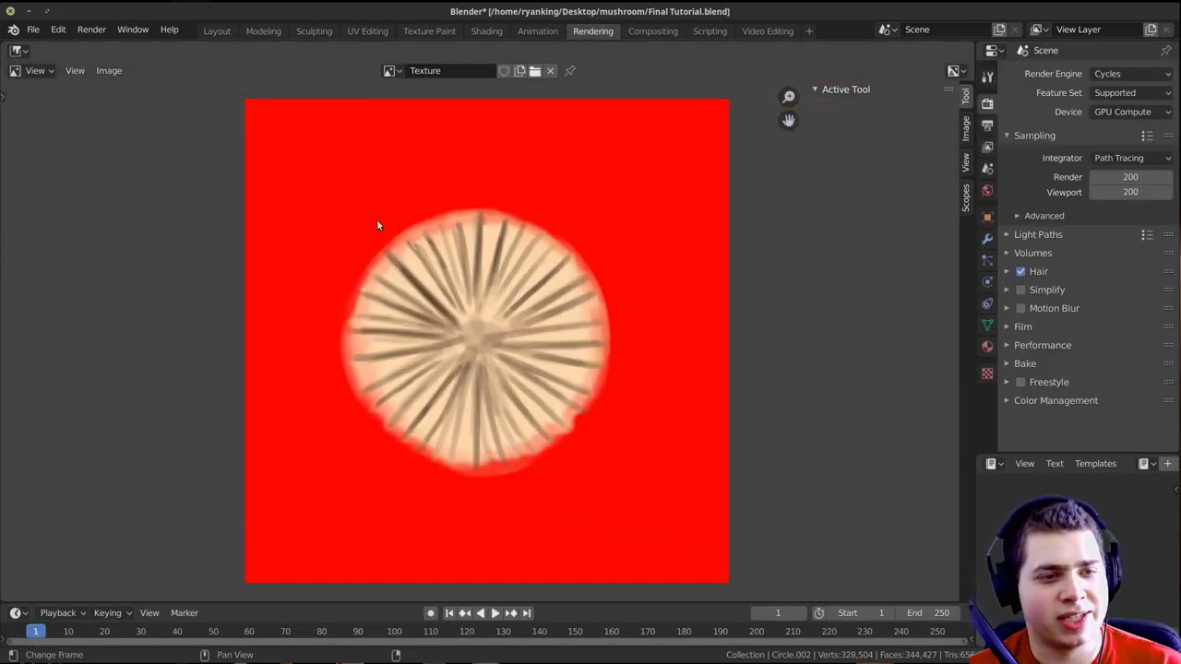
scroll(407, 245, "up", 2)
left_click(390, 74)
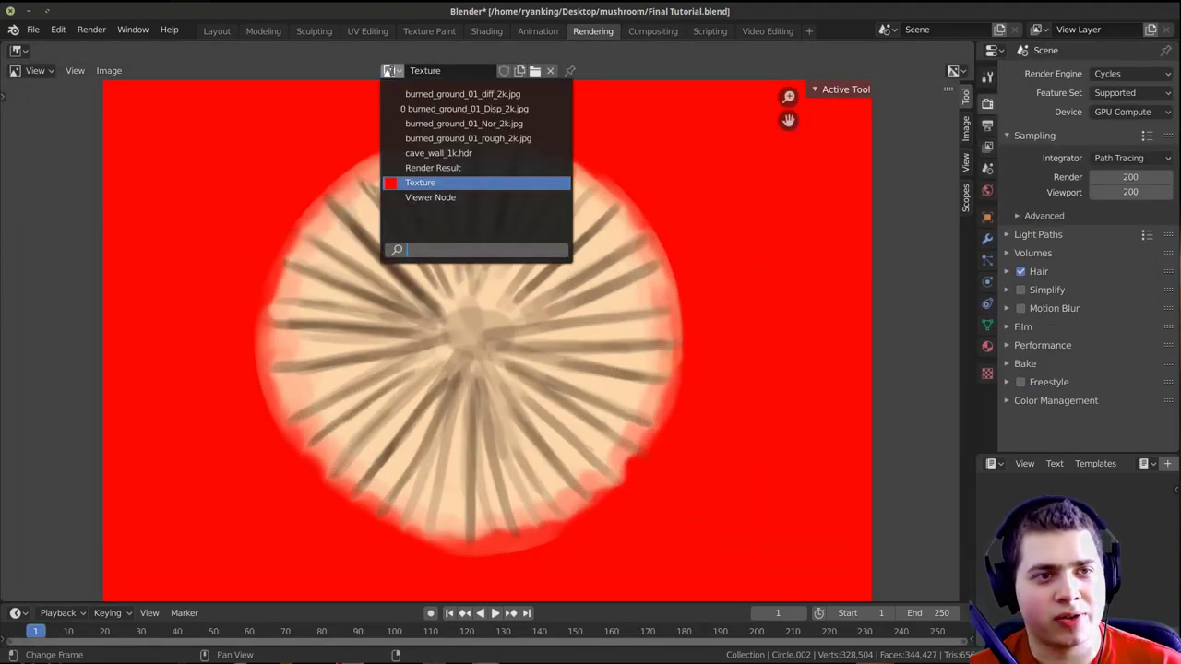
left_click(443, 198)
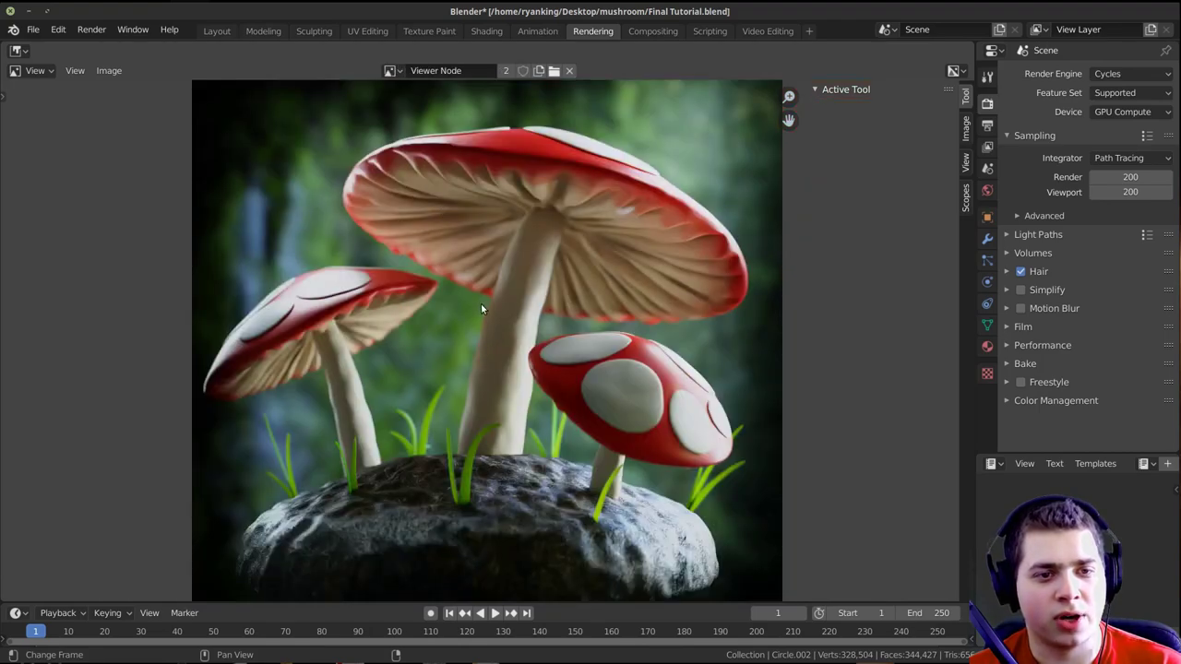
scroll(482, 303, "down", 1)
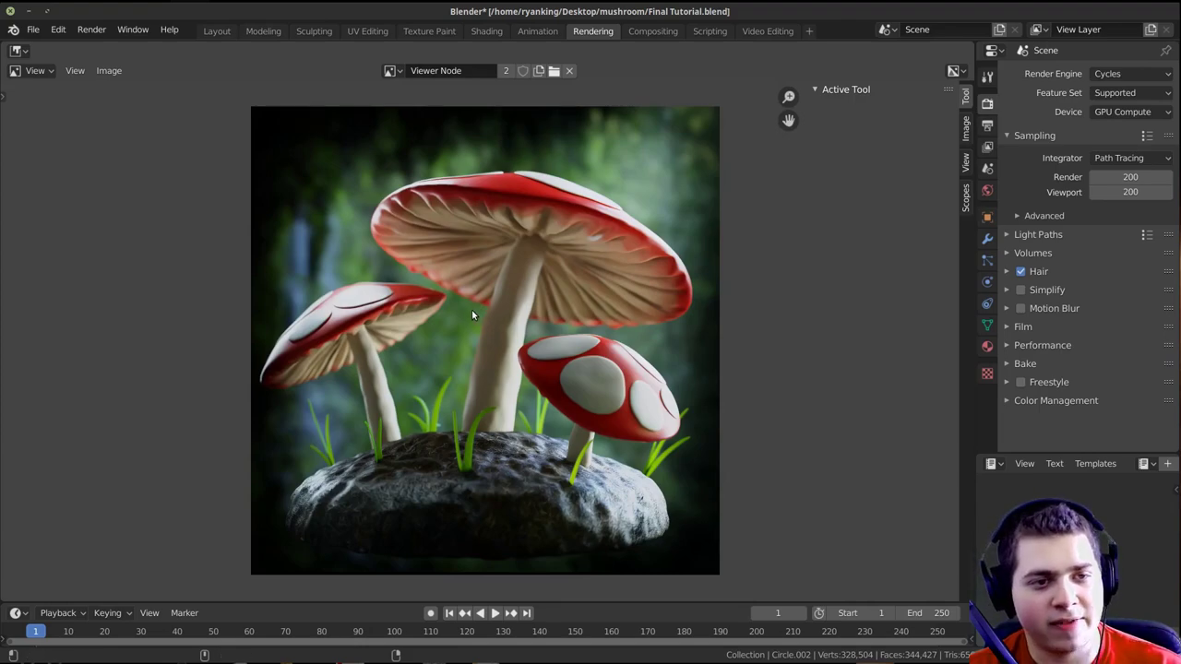
Save the composited image as Final Render.png in the mushroom folder, and save the Blender project
key("shift+alt+s")
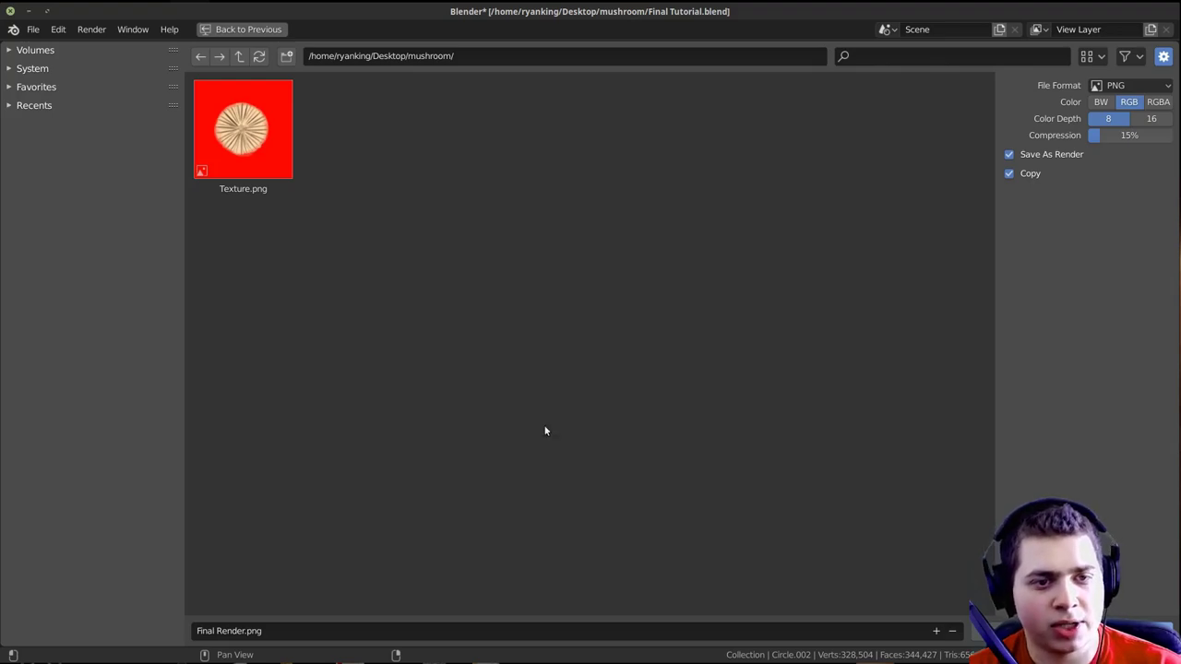
key("Return")
key("ctrl+s")
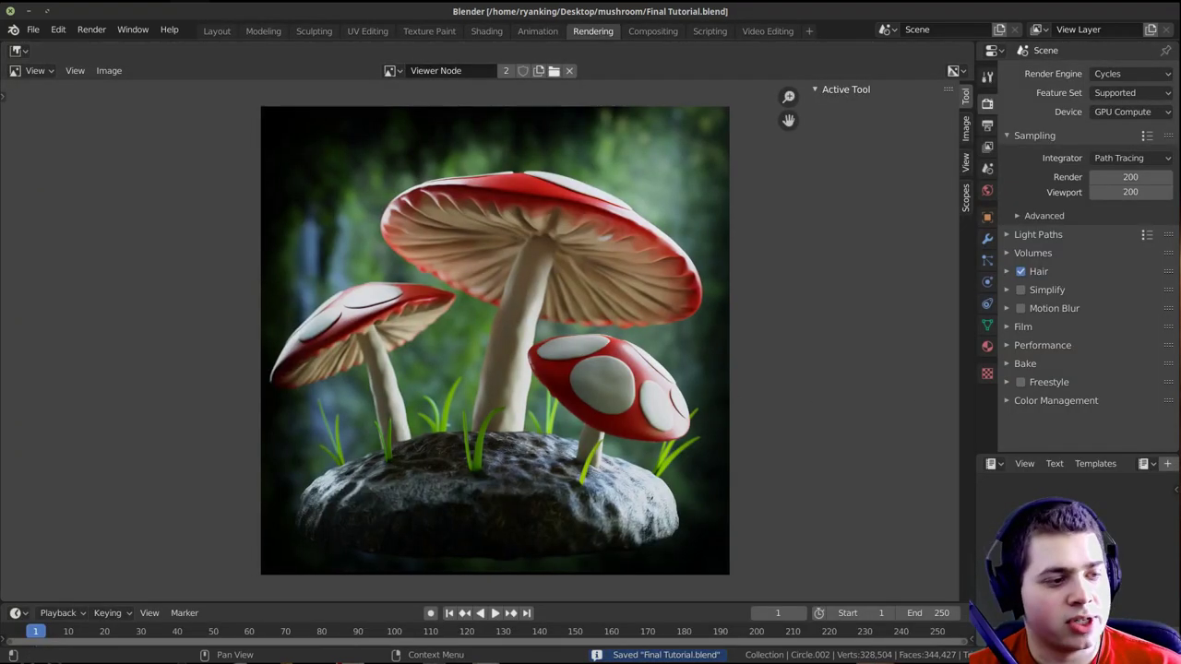